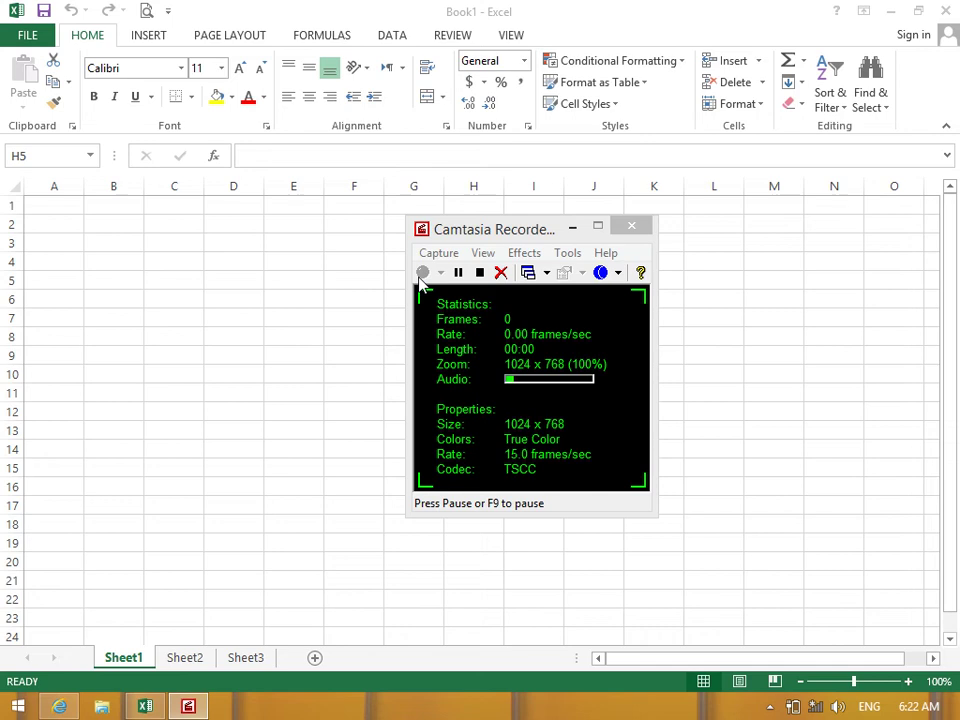
# Minimize Camtasia Recorder to the system tray and dismiss its minimizing tip.
pyautogui.click(563, 230)
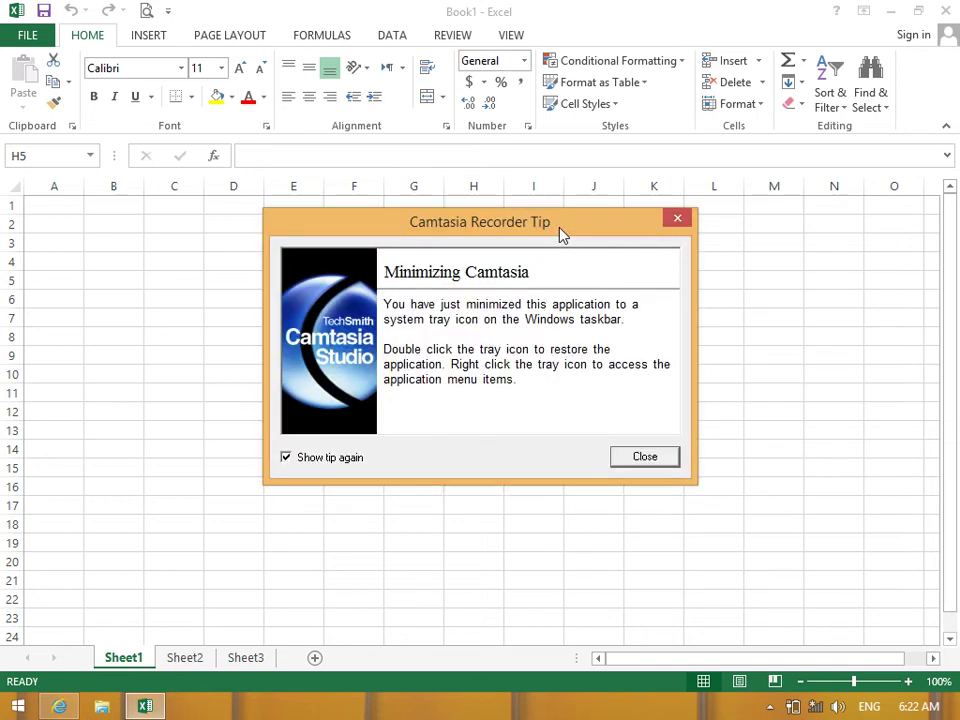
pyautogui.click(678, 219)
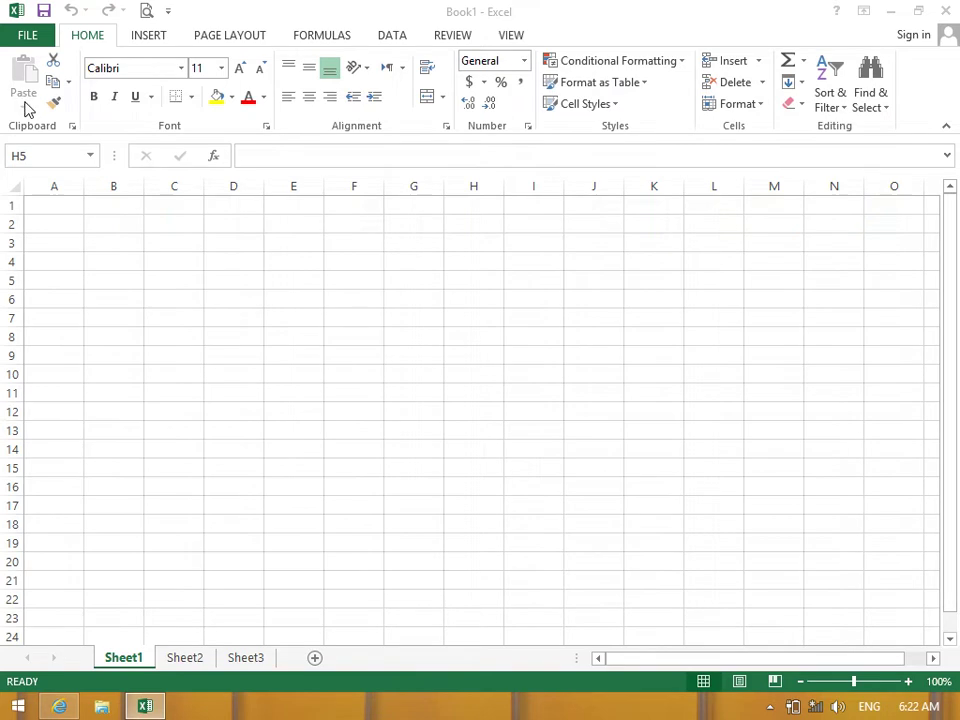
# Zoom in and enter the headers Product, Price, Unit and Total in A1:D1.
pyautogui.click(67, 204)
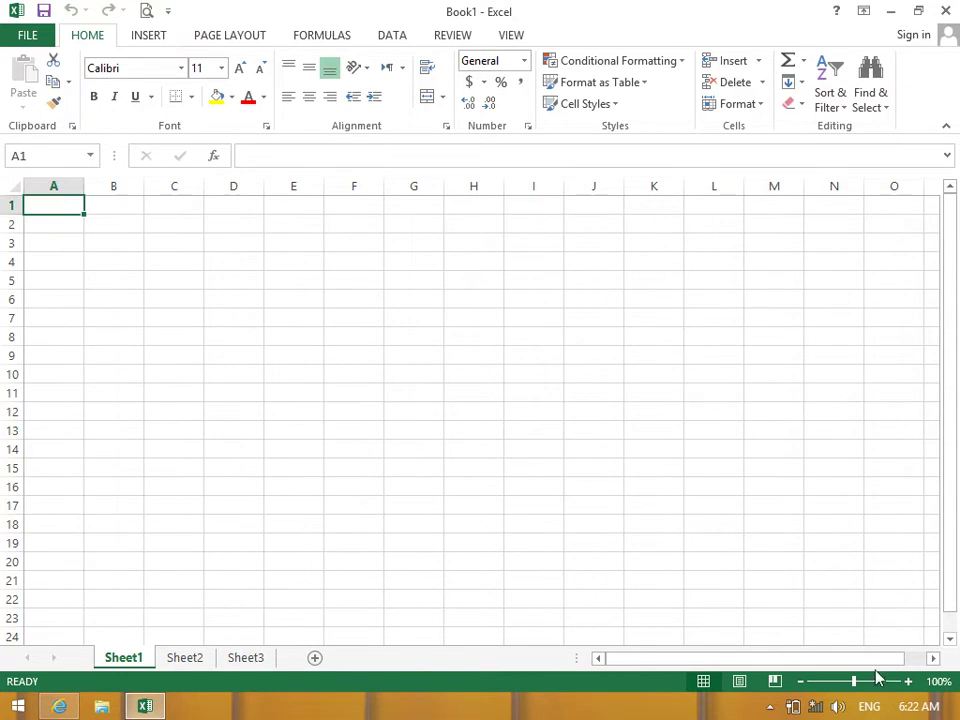
pyautogui.moveTo(853, 681); pyautogui.dragTo(872, 688)
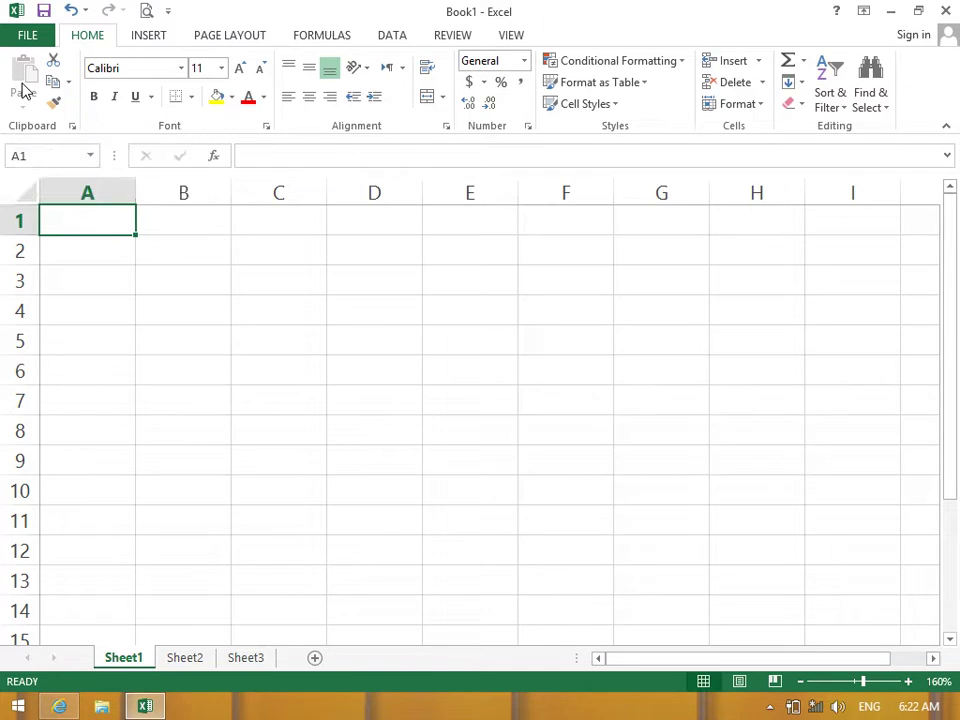
pyautogui.write('Product')
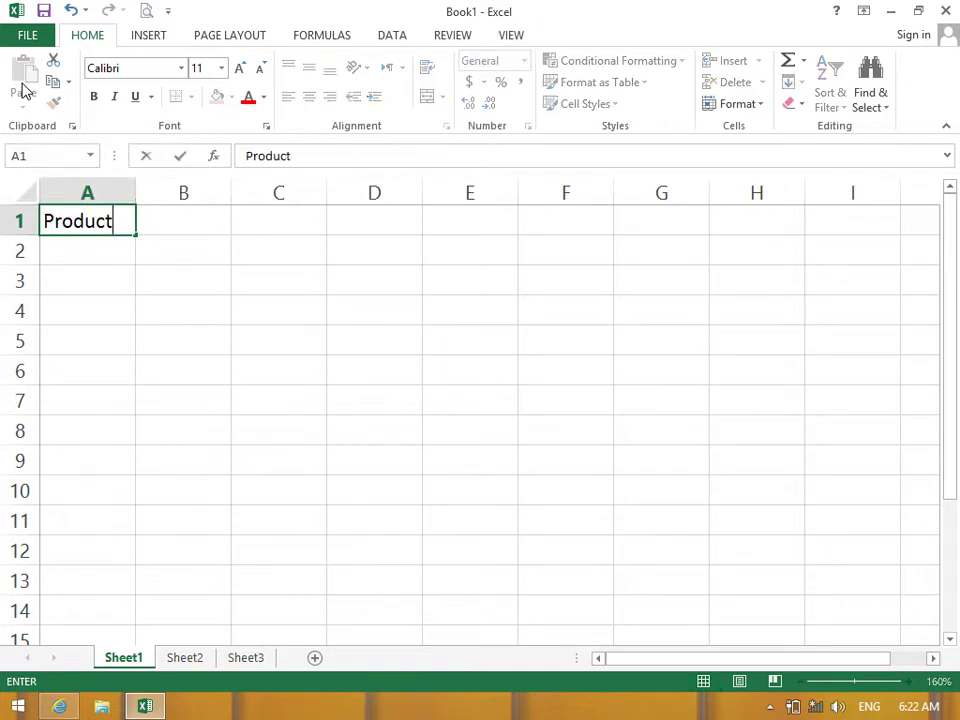
pyautogui.press('Tab')
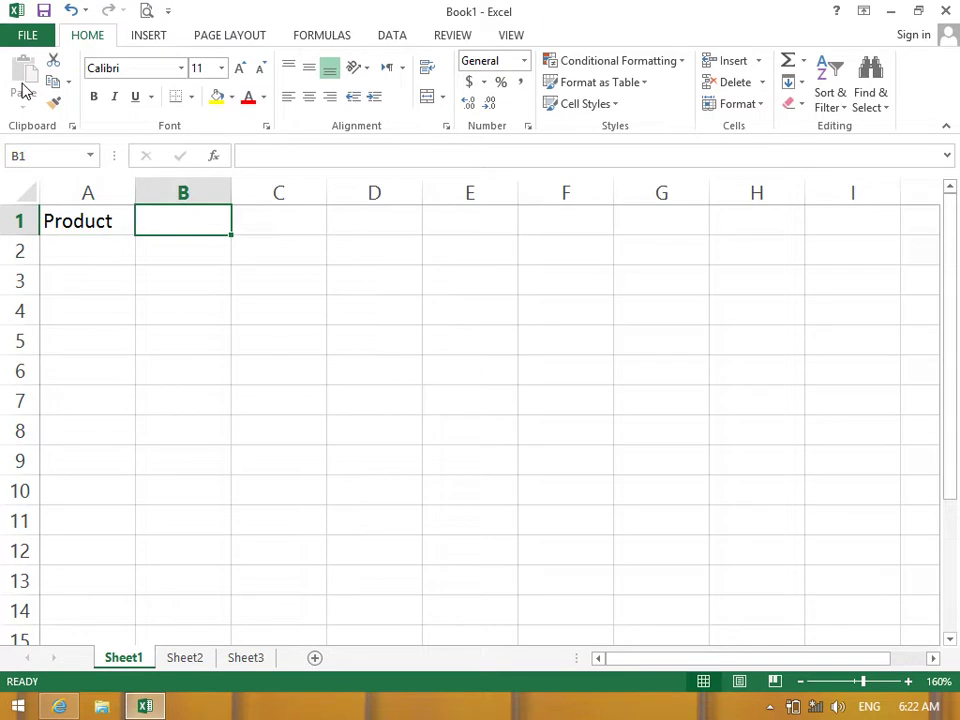
pyautogui.write('Price')
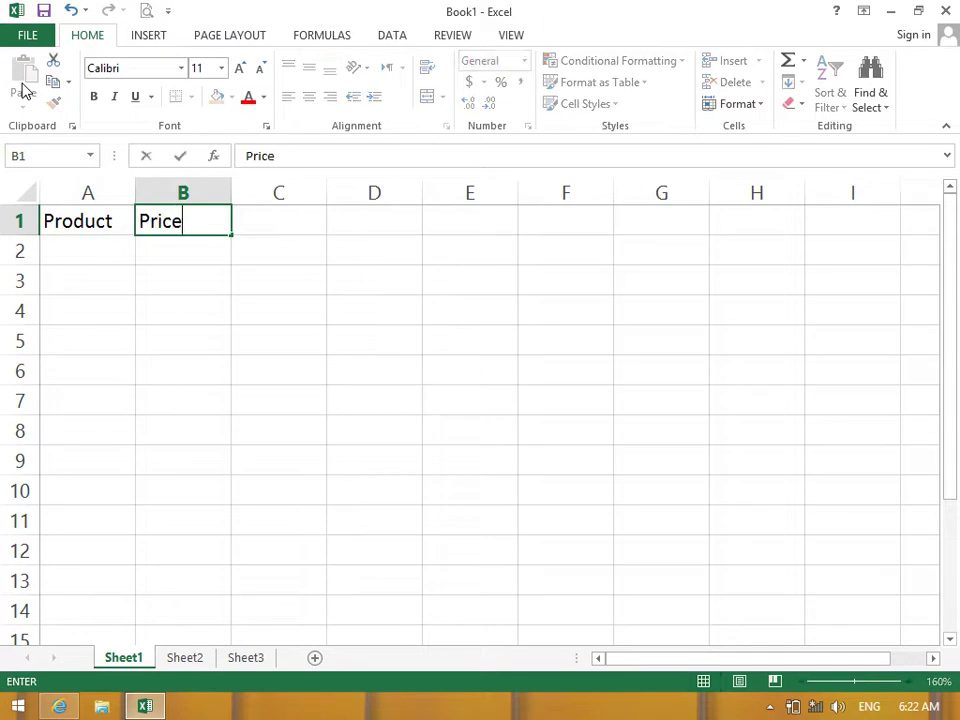
pyautogui.press('Tab')
pyautogui.write('Unit')
pyautogui.press('Tab')
pyautogui.write('T')
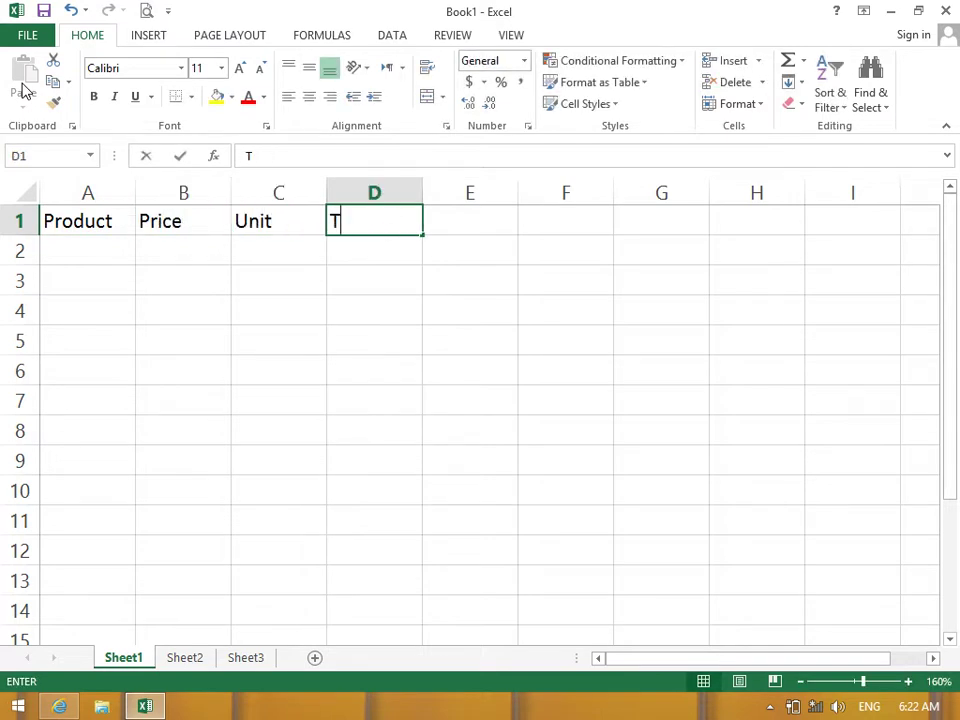
pyautogui.write('otal')
pyautogui.press('Tab')
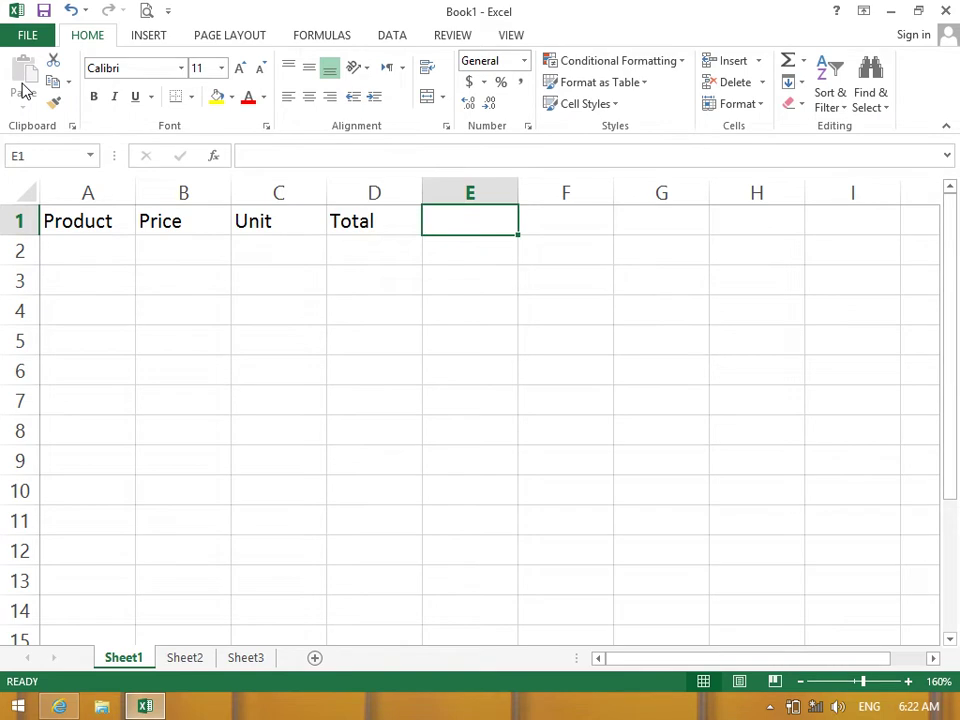
# Centre the header text in A1:D1.
pyautogui.moveTo(92, 214); pyautogui.dragTo(378, 224)
pyautogui.click(309, 97)
pyautogui.click(339, 288)
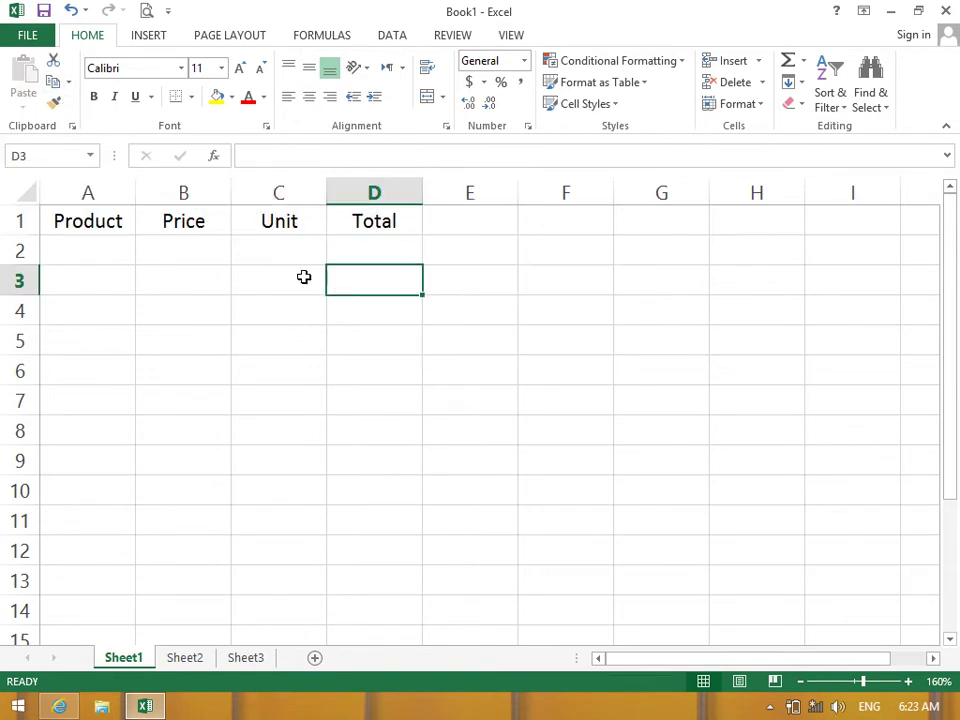
pyautogui.click(121, 249)
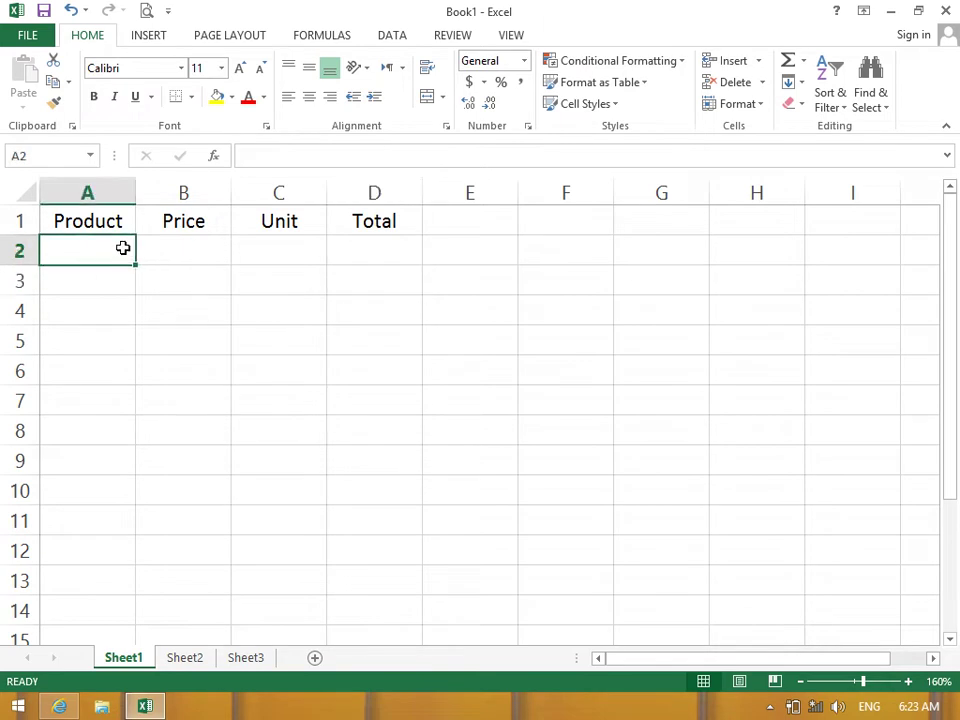
# Enter RAM, Computer, Flash and Keyboard in A2:A5.
pyautogui.write('RAM')
pyautogui.press('Return')
pyautogui.write('Computer')
pyautogui.press('Return')
pyautogui.write('Flash')
pyautogui.press('Return')
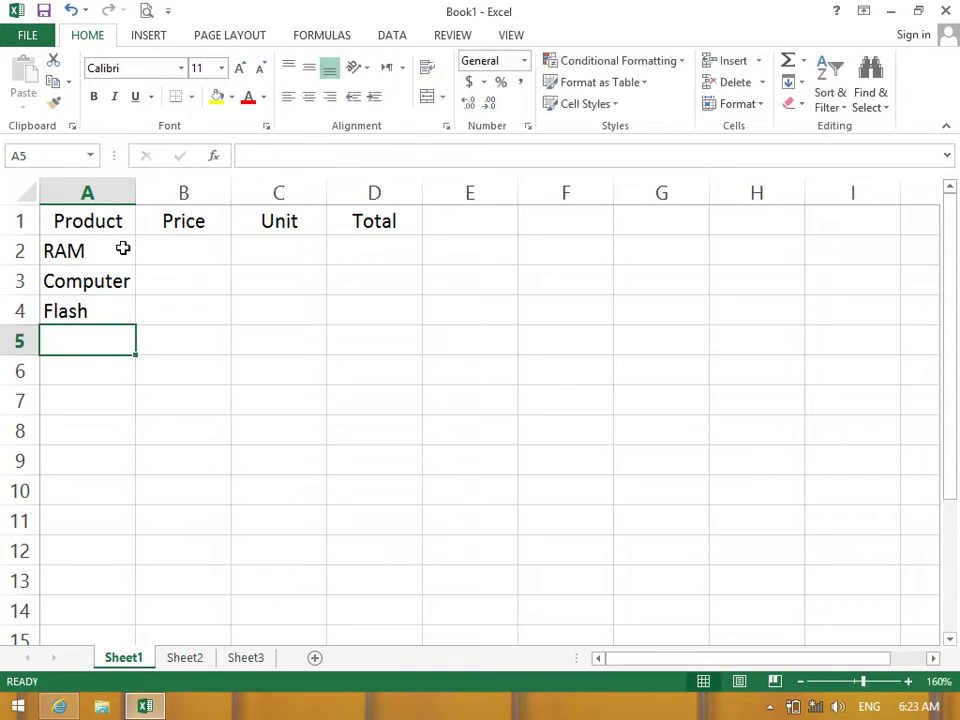
pyautogui.write('Keyboard')
pyautogui.press('Return')
# Fill the four products down to row 12 and widen column A to fit.
pyautogui.moveTo(123, 249)
pyautogui.mouseDown()
pyautogui.moveTo(118, 339)
pyautogui.moveTo(149, 550)
pyautogui.mouseUp()
pyautogui.moveTo(134, 199); pyautogui.dragTo(164, 200)
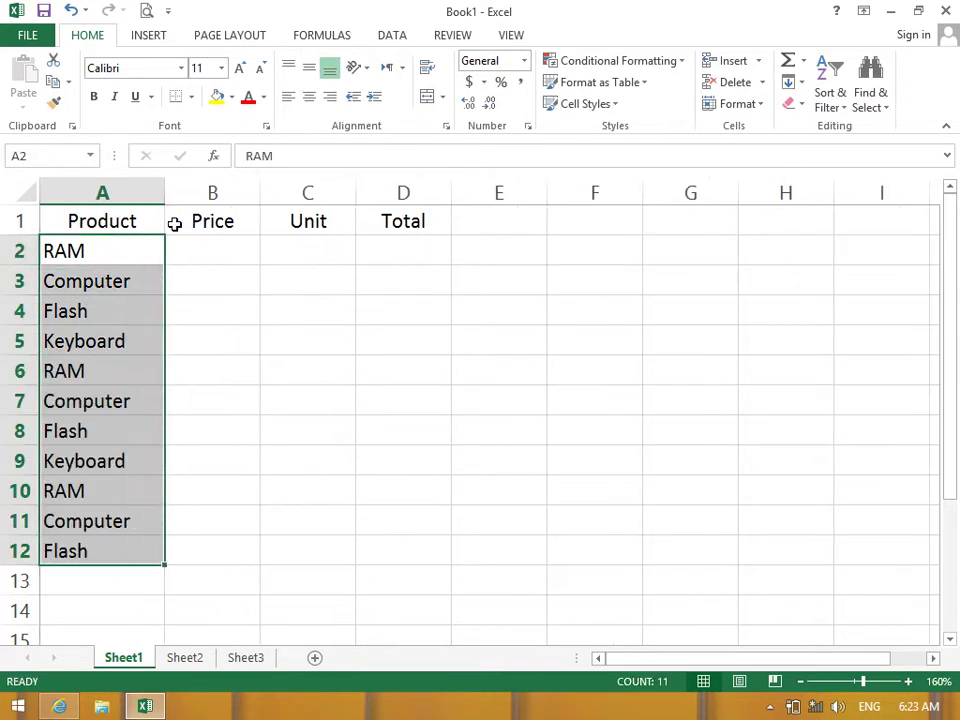
pyautogui.click(207, 260)
# Enter prices 4000, 3000, 2000, 3000, 2000, 300, 400, 200, 300, 3000, 2000 in B2:B12.
pyautogui.write('4000')
pyautogui.click(207, 260)
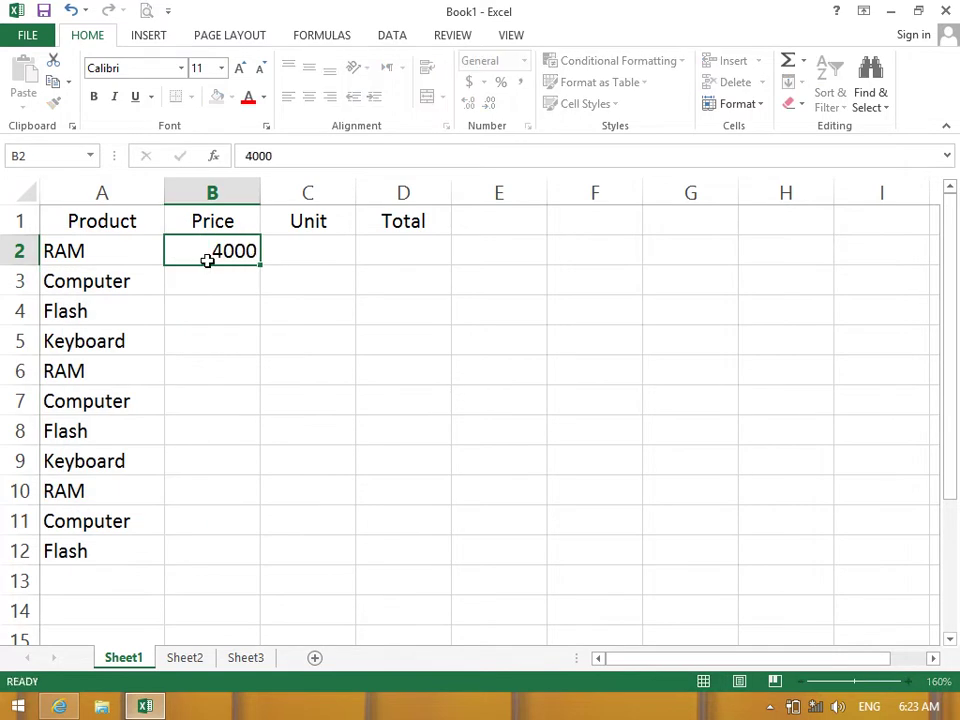
pyautogui.press('Down')
pyautogui.write('3000')
pyautogui.press('Return')
pyautogui.write('2000')
pyautogui.press('Return')
pyautogui.write('30')
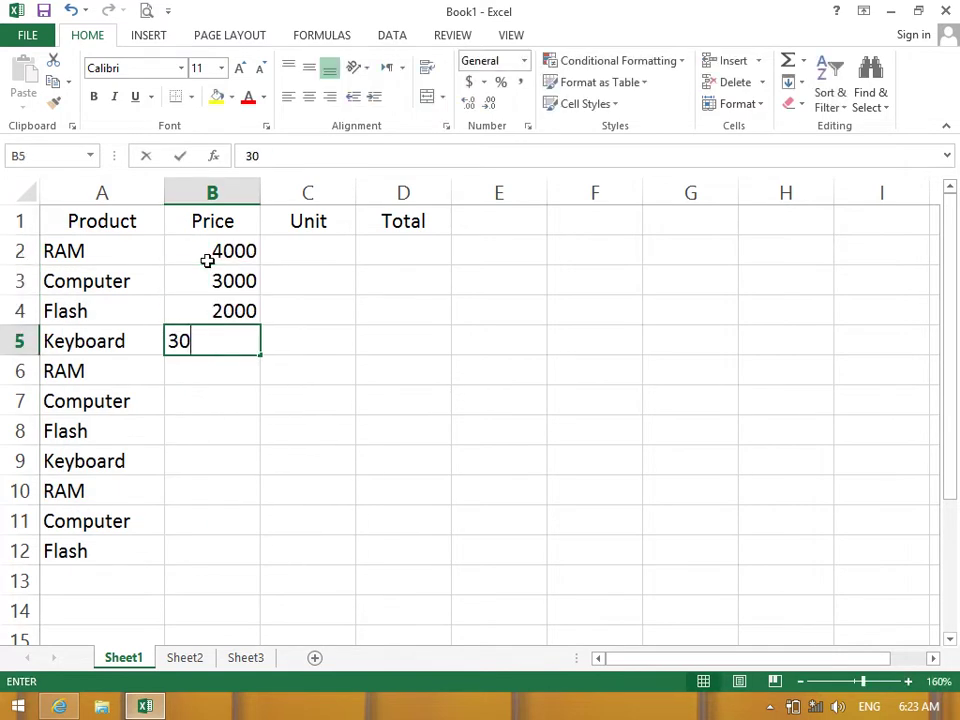
pyautogui.write('00')
pyautogui.press('Return')
pyautogui.write('2000')
pyautogui.press('Return')
pyautogui.write('300')
pyautogui.press('Return')
pyautogui.write('400')
pyautogui.press('Return')
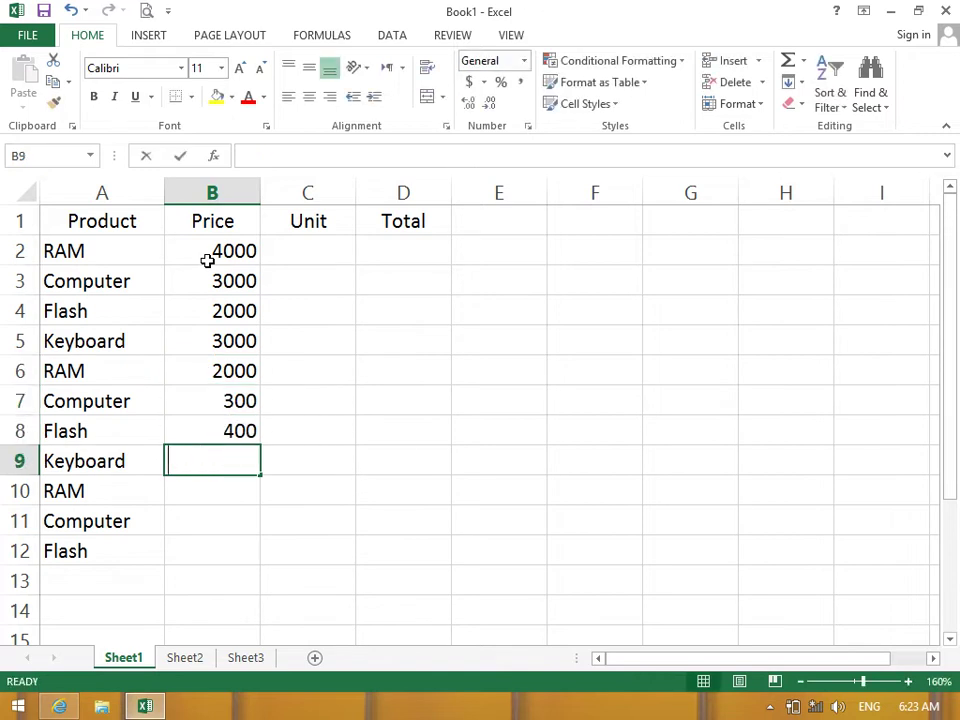
pyautogui.write('200')
pyautogui.press('Return')
pyautogui.write('3000')
pyautogui.press('Return')
pyautogui.write('3000')
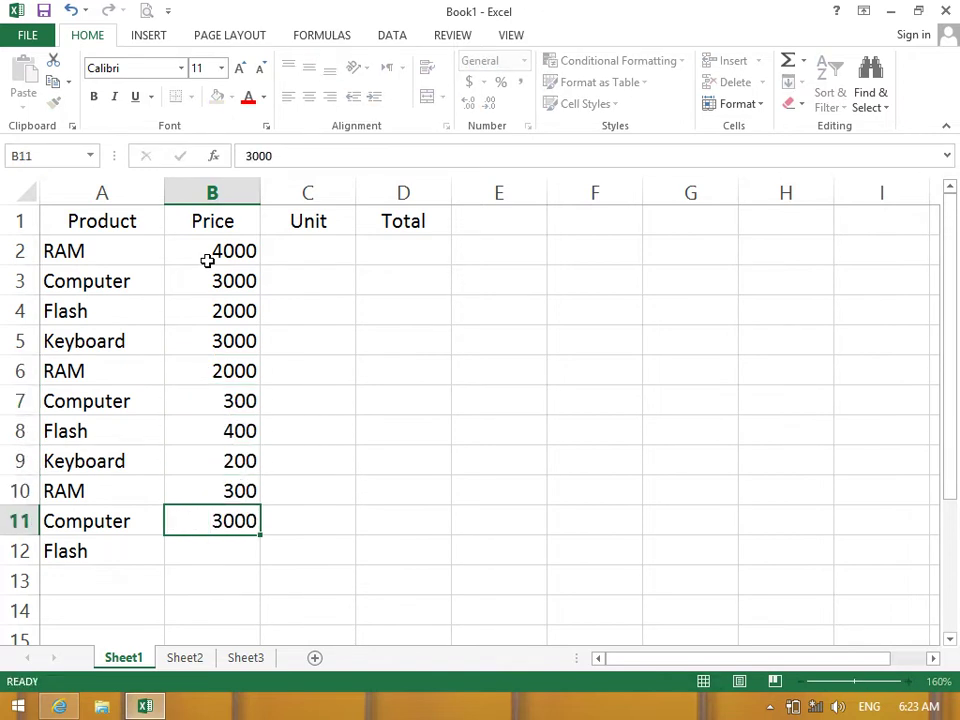
pyautogui.press('Return')
pyautogui.write('2000')
pyautogui.press('Return')
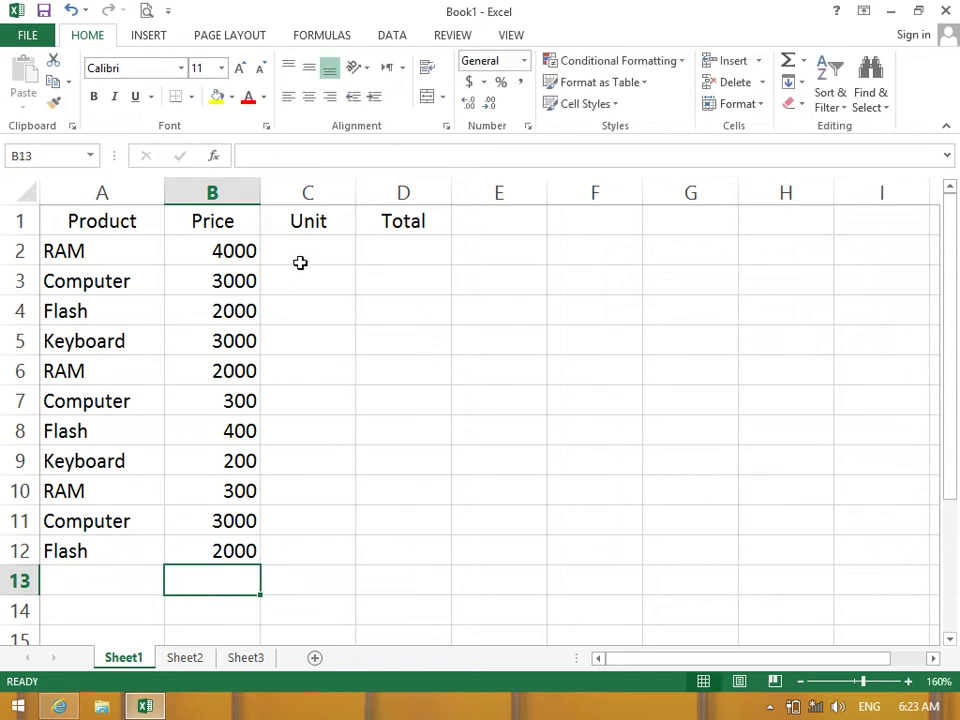
# Enter unit quantities 10, 10, 20, 20, 30, 20, 20, 10, 20, 10, 10 in C2:C12.
pyautogui.click(300, 262)
pyautogui.write('10')
pyautogui.press('Return')
pyautogui.write('10')
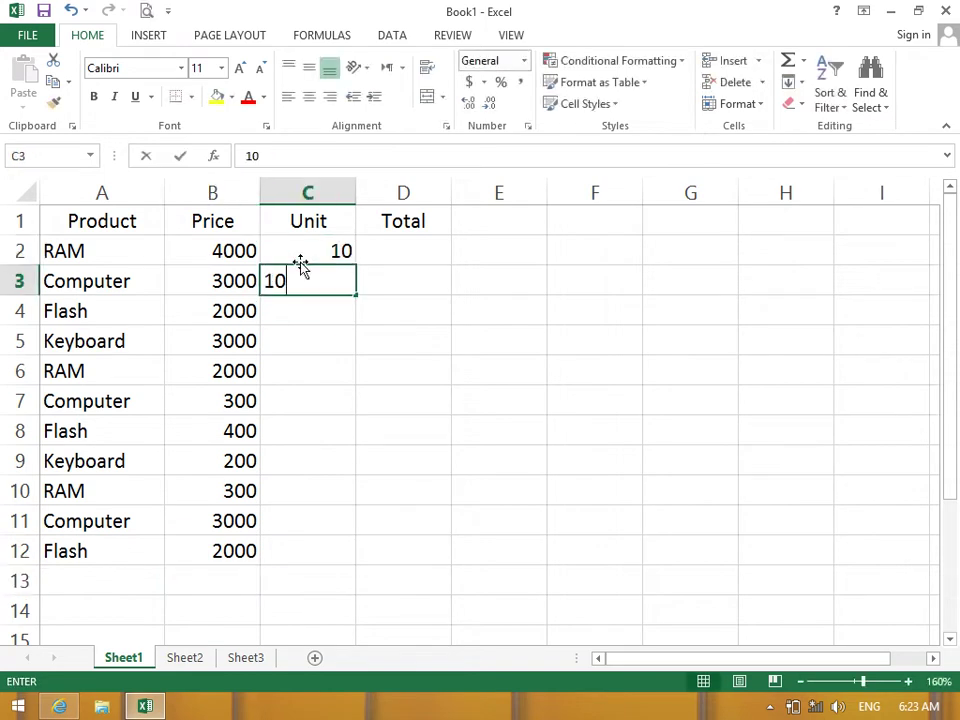
pyautogui.press('Return')
pyautogui.write('20')
pyautogui.press('Return')
pyautogui.write('20')
pyautogui.press('Return')
pyautogui.write('30')
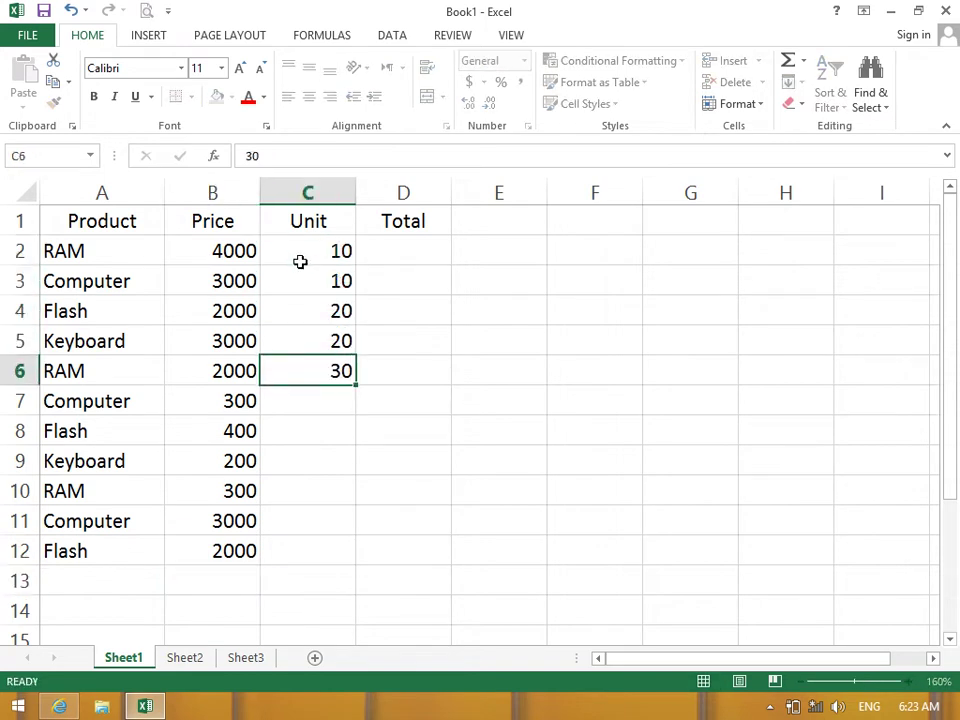
pyautogui.press('Return')
pyautogui.write('203')
pyautogui.press('Return')
pyautogui.write('20')
pyautogui.press('Return')
pyautogui.write('10')
pyautogui.press('Return')
pyautogui.write('20 10')
pyautogui.press('Return')
pyautogui.write('10')
pyautogui.press('Return')
# Enter =B2*C2 in D2 and fill it down through D12 with Ctrl+D.
pyautogui.click(388, 251)
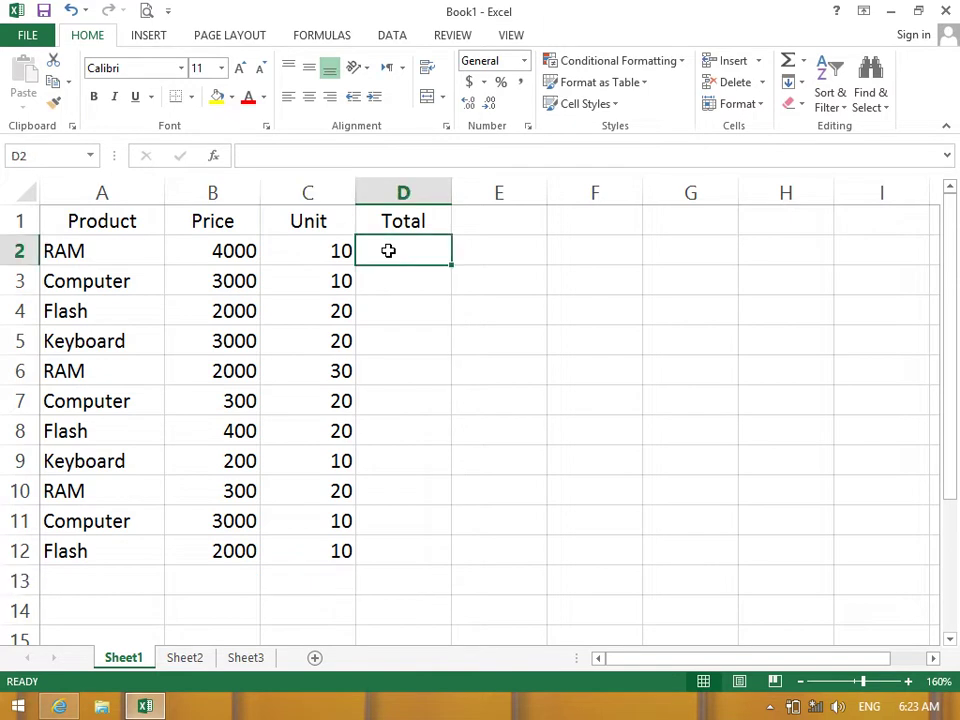
pyautogui.write('=')
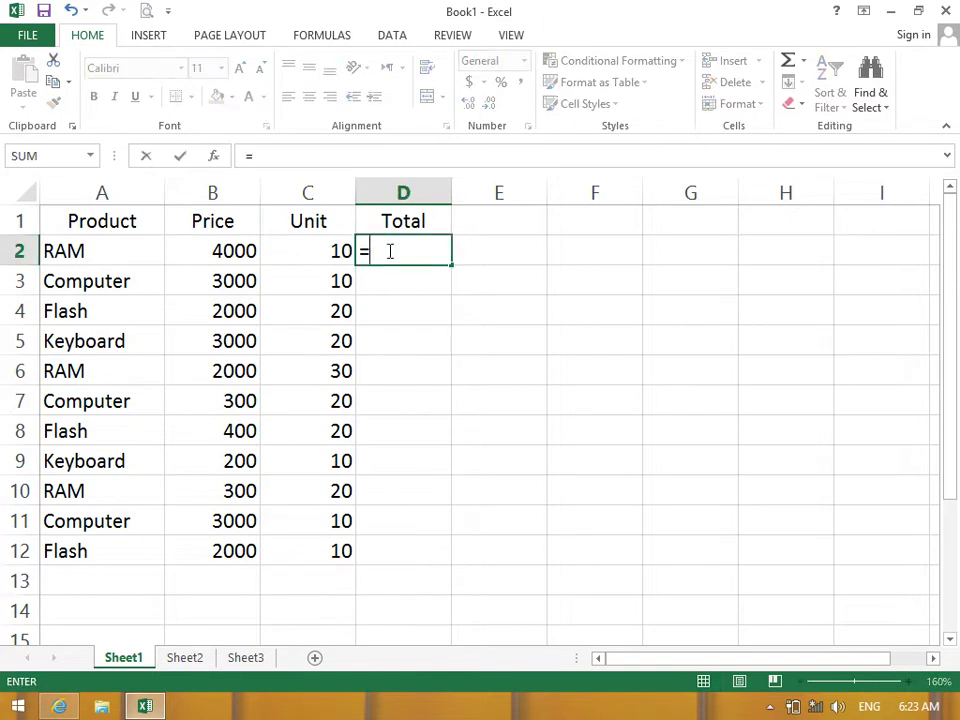
pyautogui.click(238, 257)
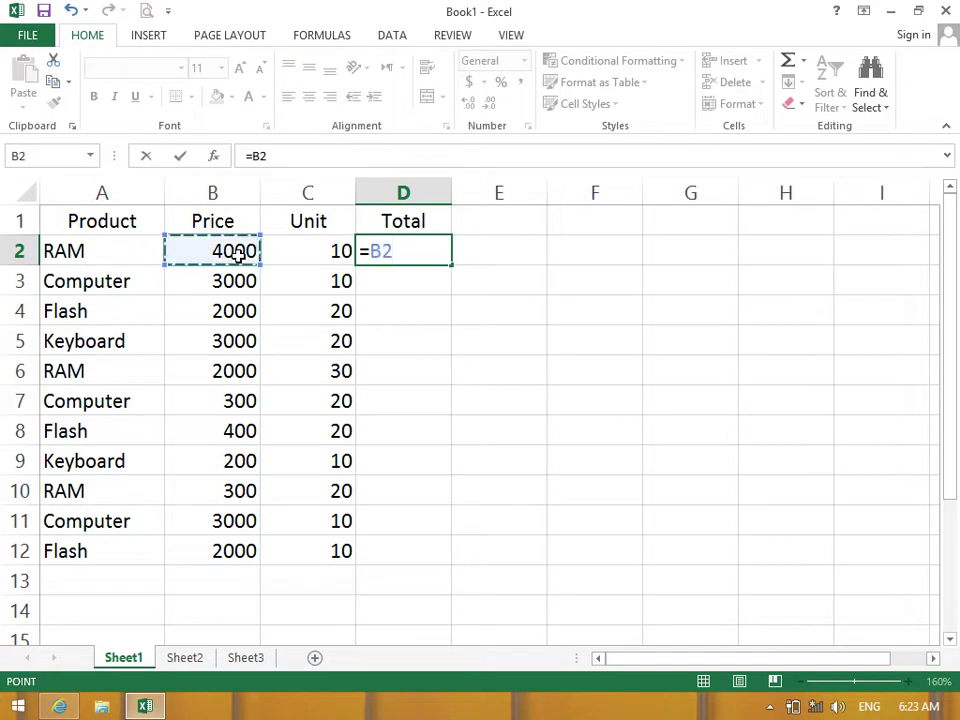
pyautogui.write('*')
pyautogui.click(296, 249)
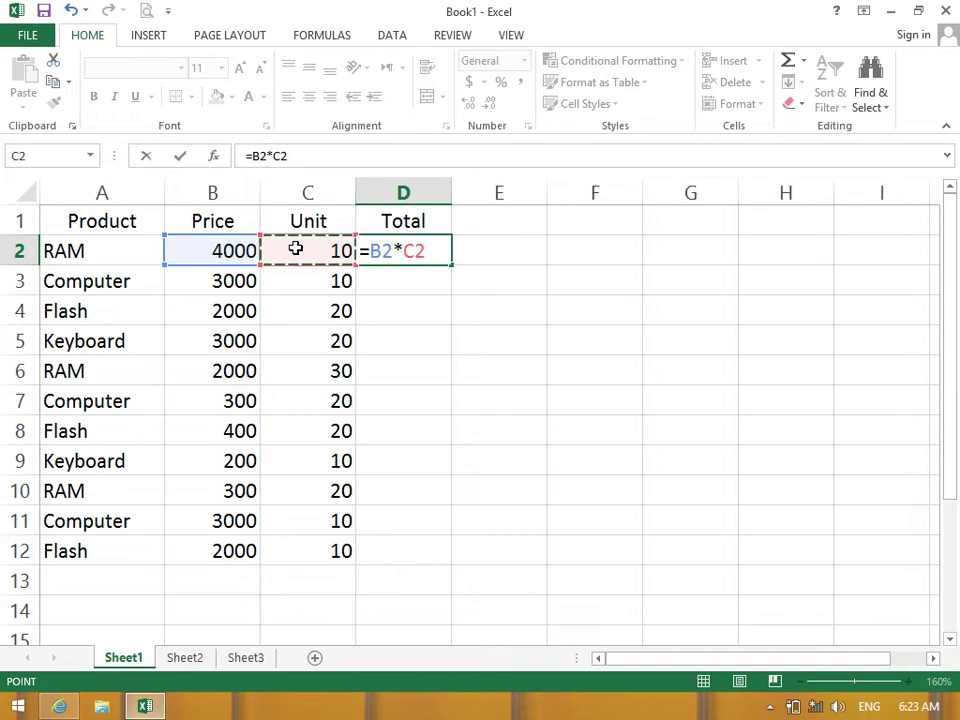
pyautogui.press('Return')
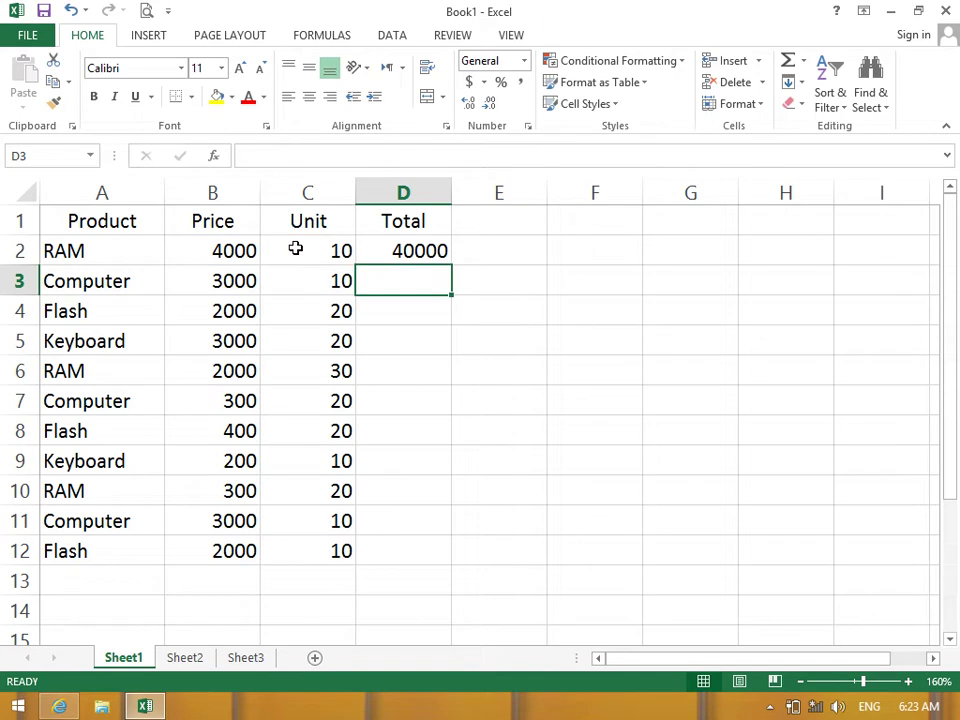
pyautogui.moveTo(384, 256); pyautogui.dragTo(411, 561)
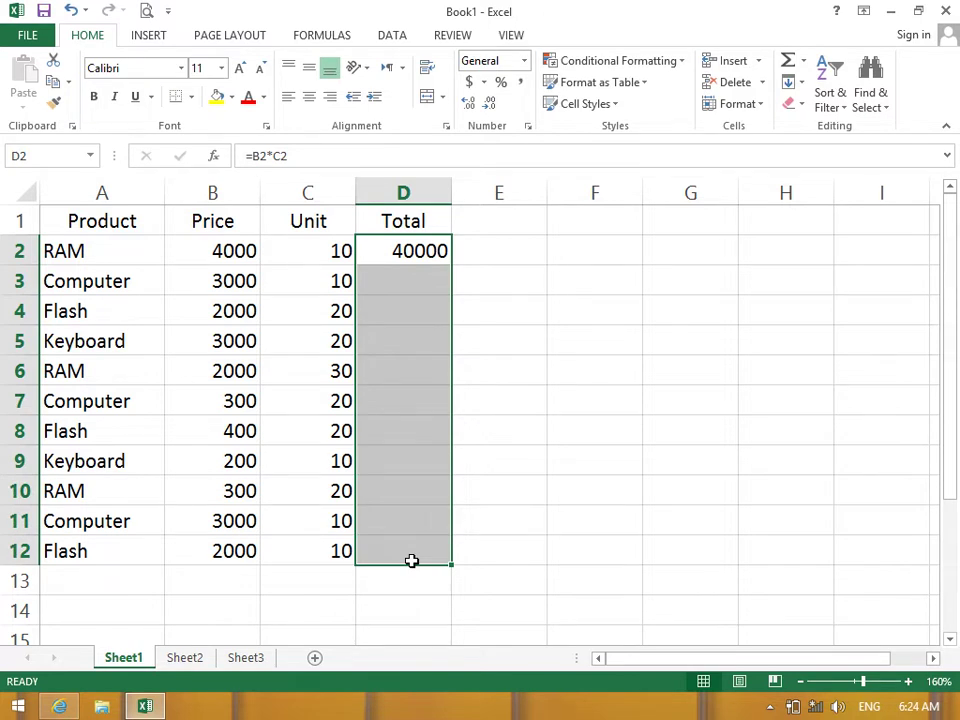
pyautogui.hotkey('ctrl', 'd')
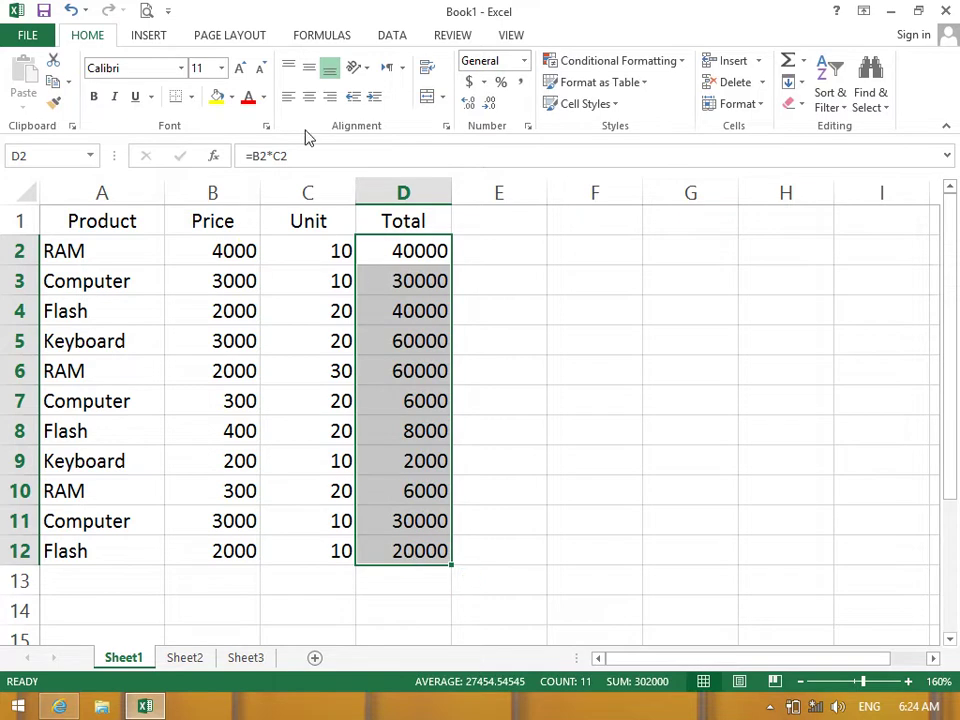
# Centre the Total values and apply All Borders to the table A1:D12.
pyautogui.click(309, 96)
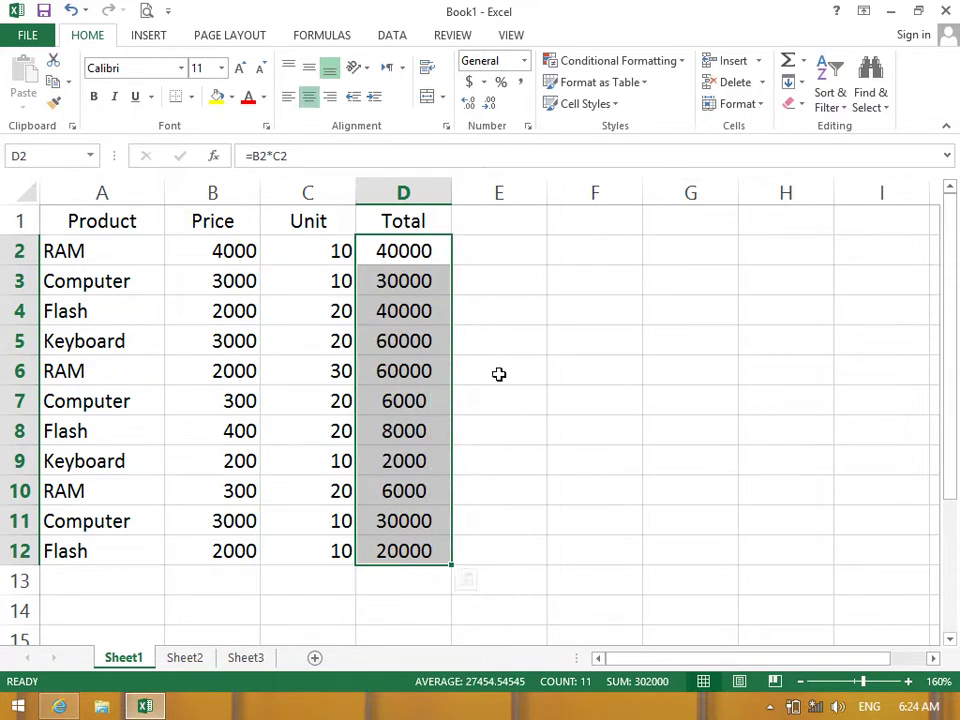
pyautogui.click(531, 431)
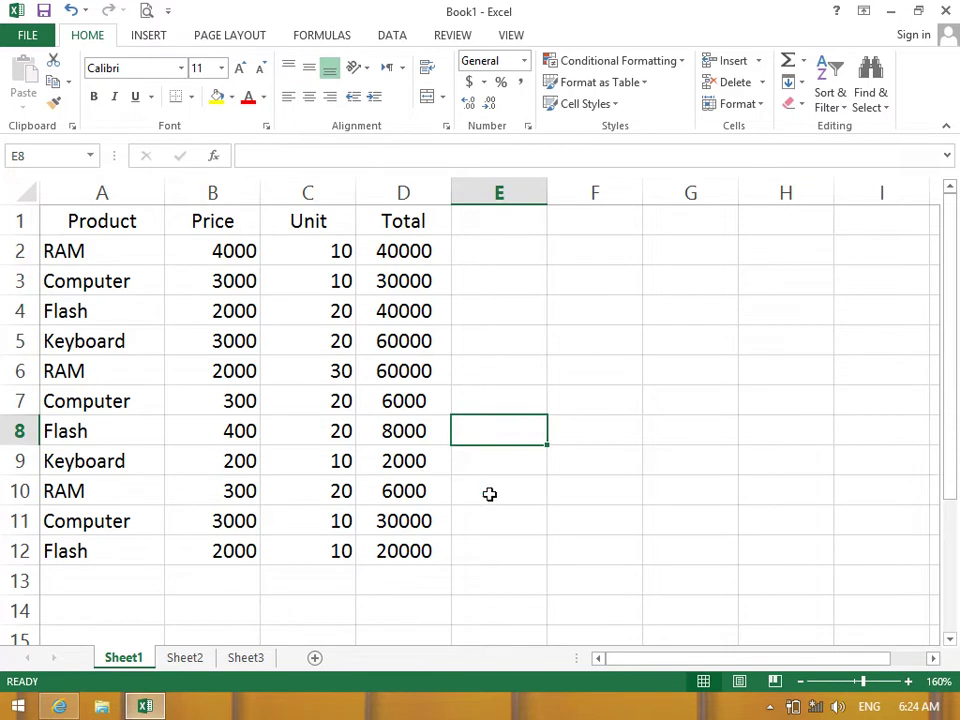
pyautogui.moveTo(407, 563); pyautogui.dragTo(45, 215)
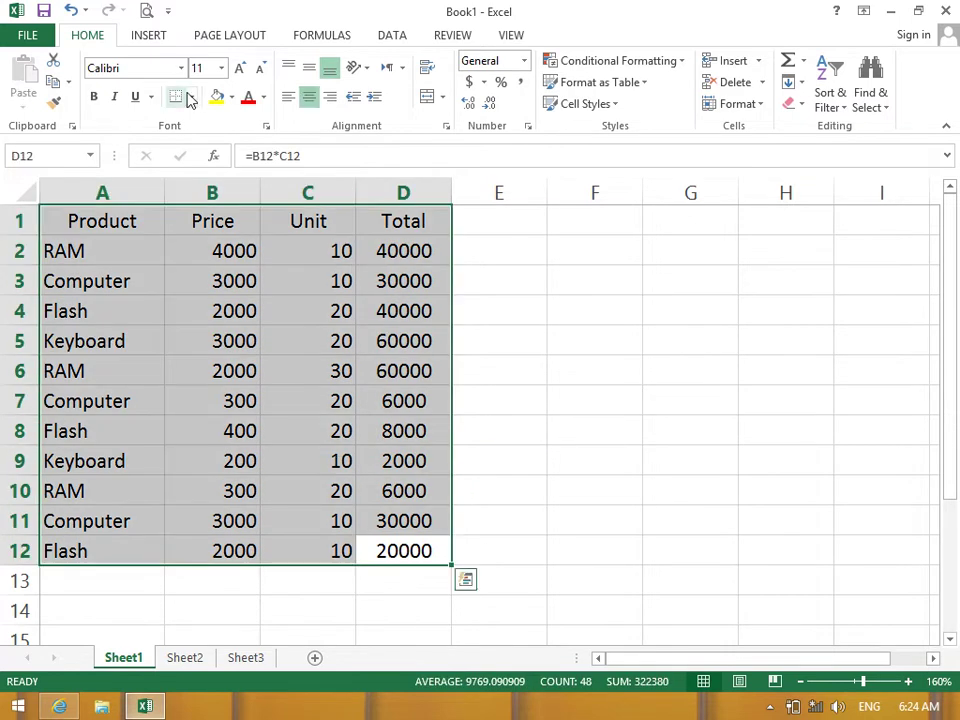
pyautogui.click(190, 97)
pyautogui.click(222, 255)
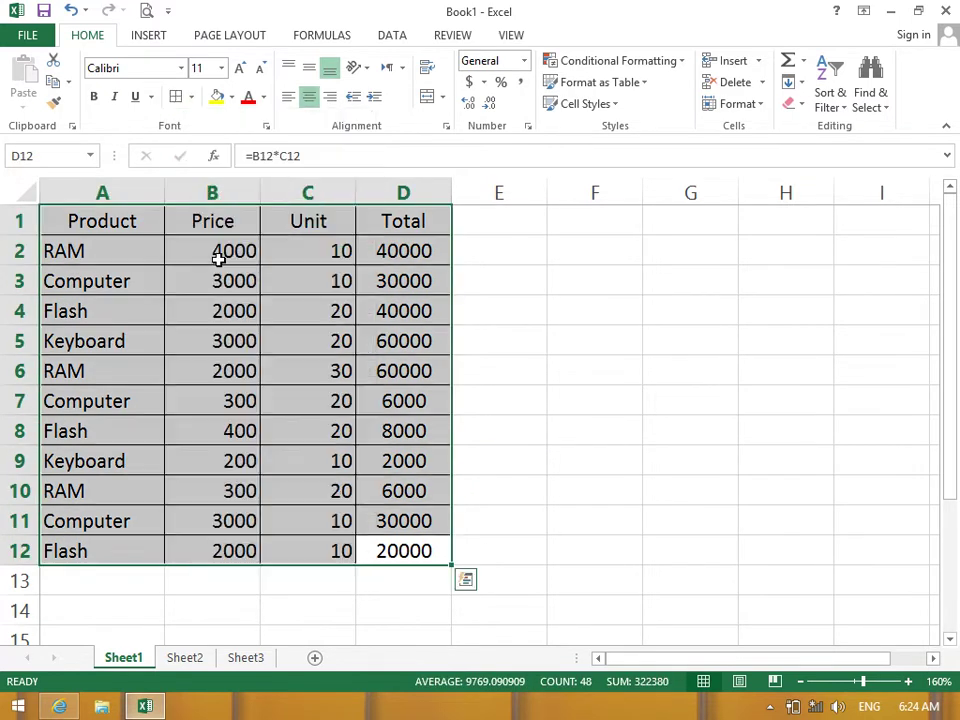
# Give the header row A1:D1 a light peach fill colour.
pyautogui.moveTo(107, 214); pyautogui.dragTo(390, 192)
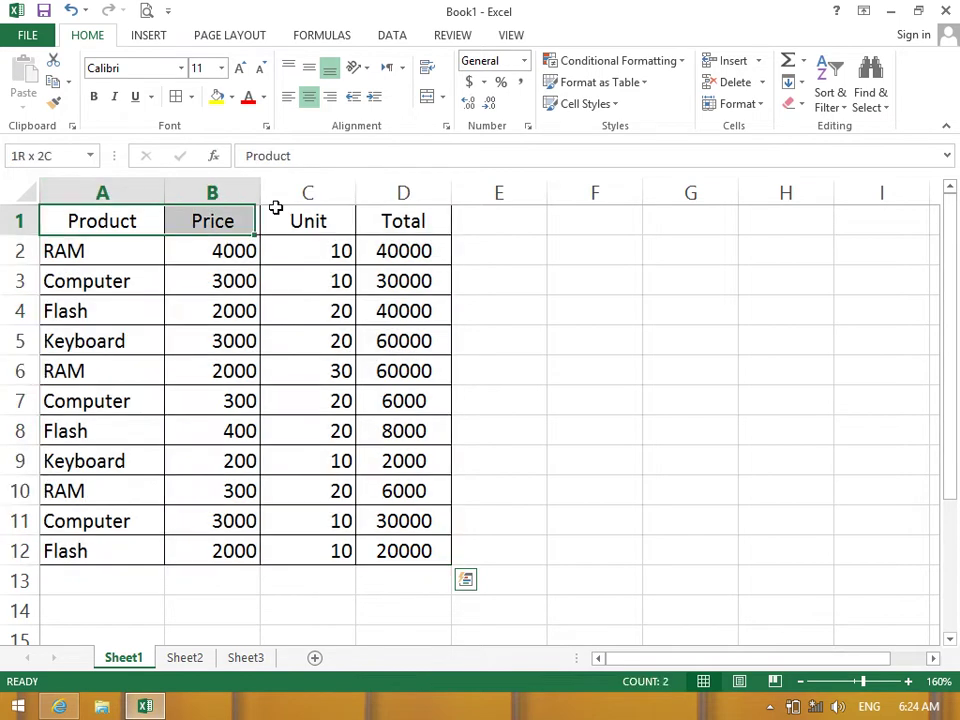
pyautogui.click(231, 97)
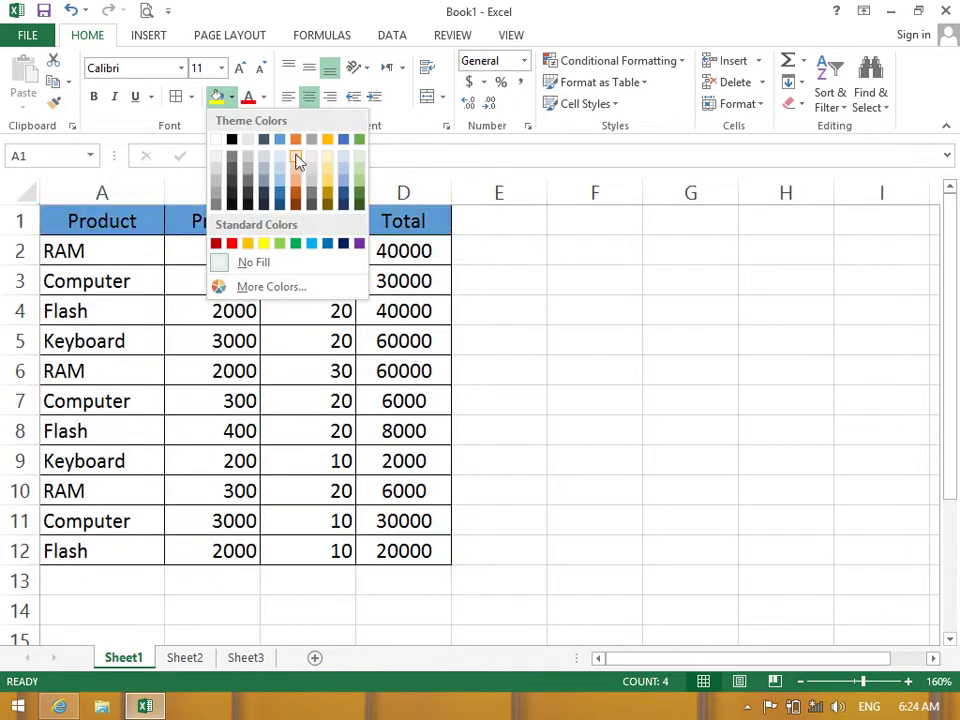
pyautogui.click(300, 160)
pyautogui.click(440, 338)
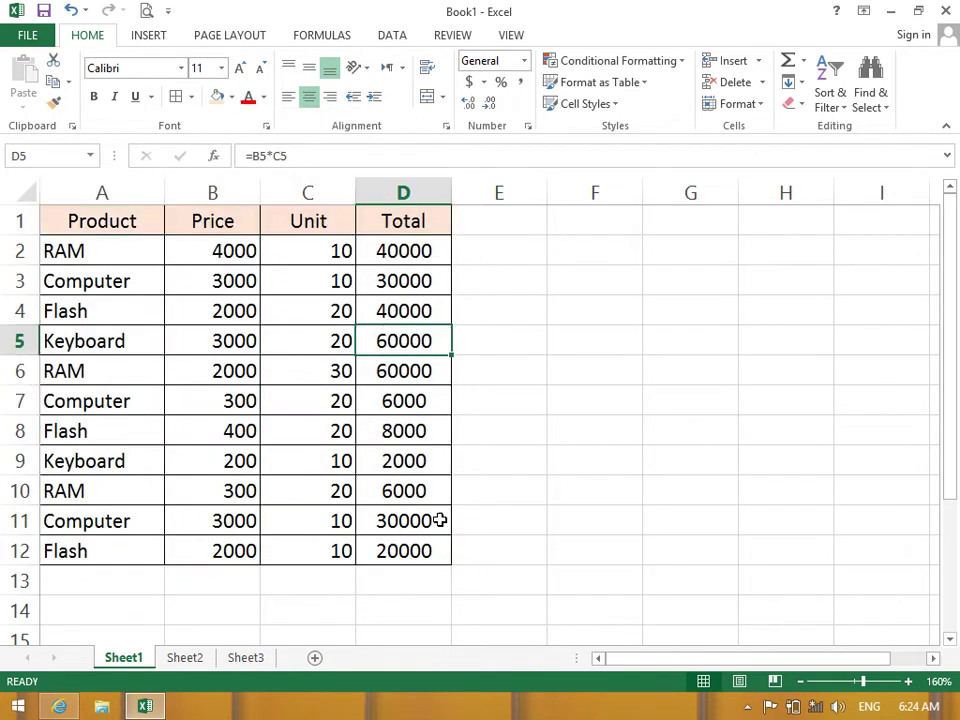
pyautogui.moveTo(440, 551); pyautogui.dragTo(95, 220)
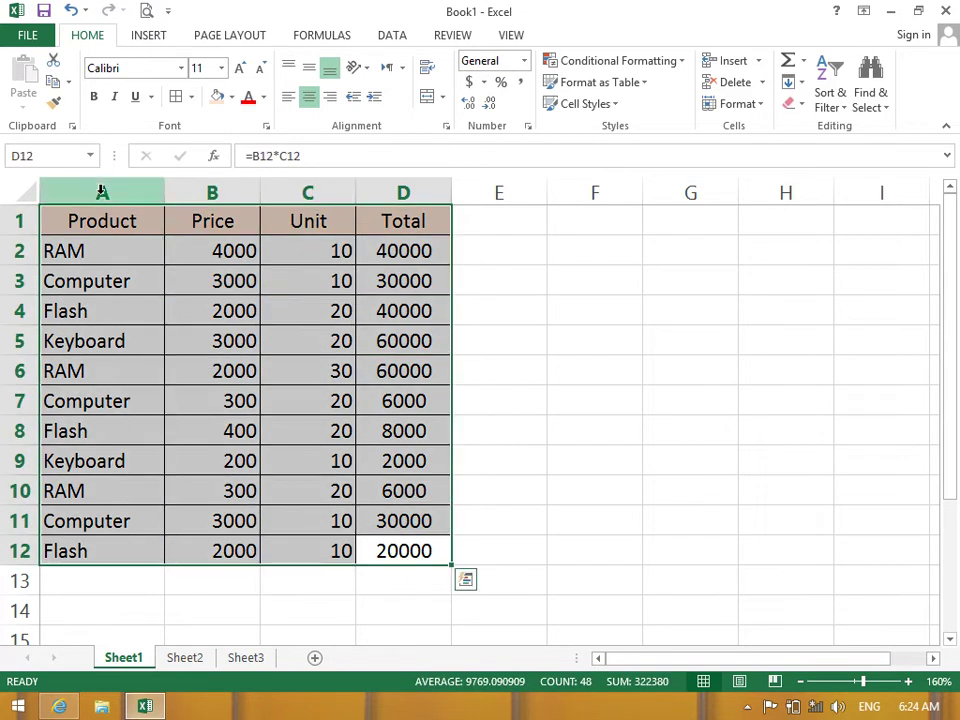
# Copy the table A1:D12 and paste it with all formatting onto Sheet2.
pyautogui.click(55, 86)
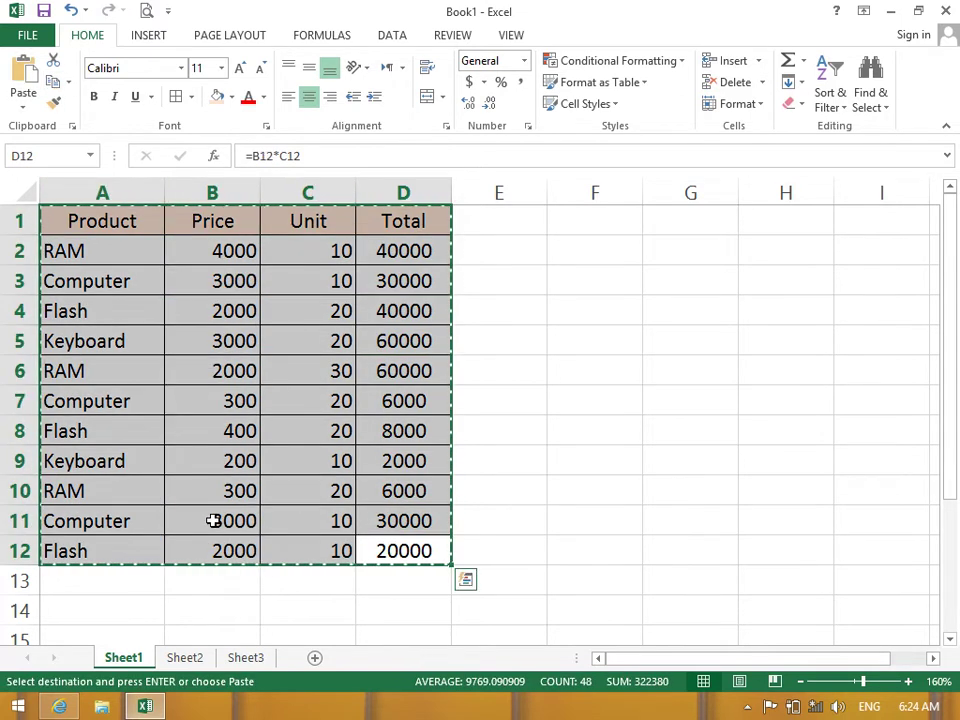
pyautogui.click(186, 657)
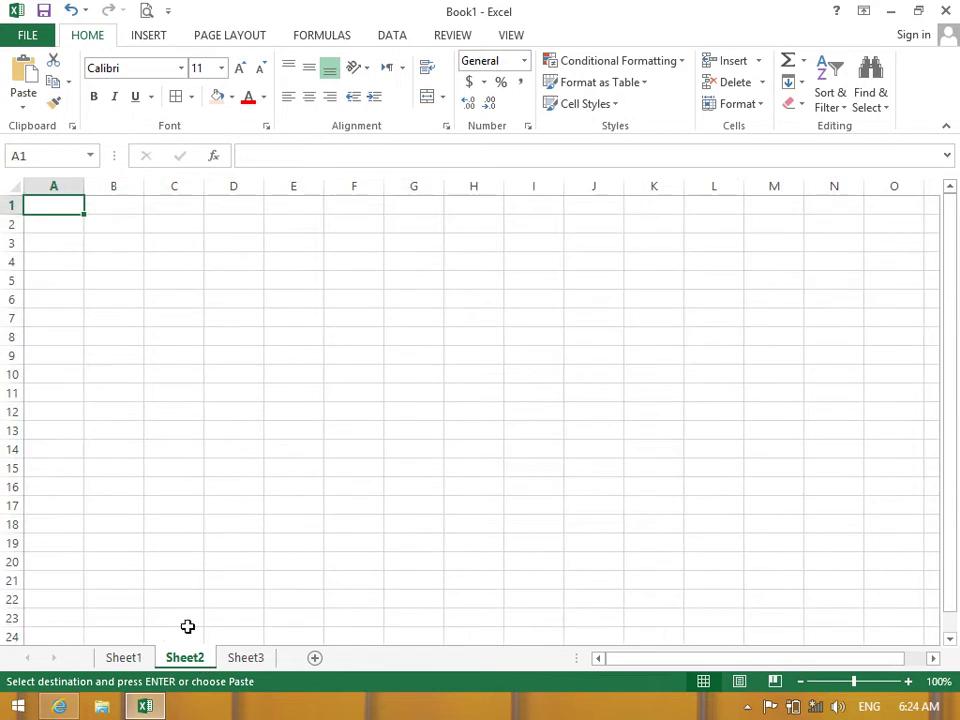
pyautogui.click(24, 100)
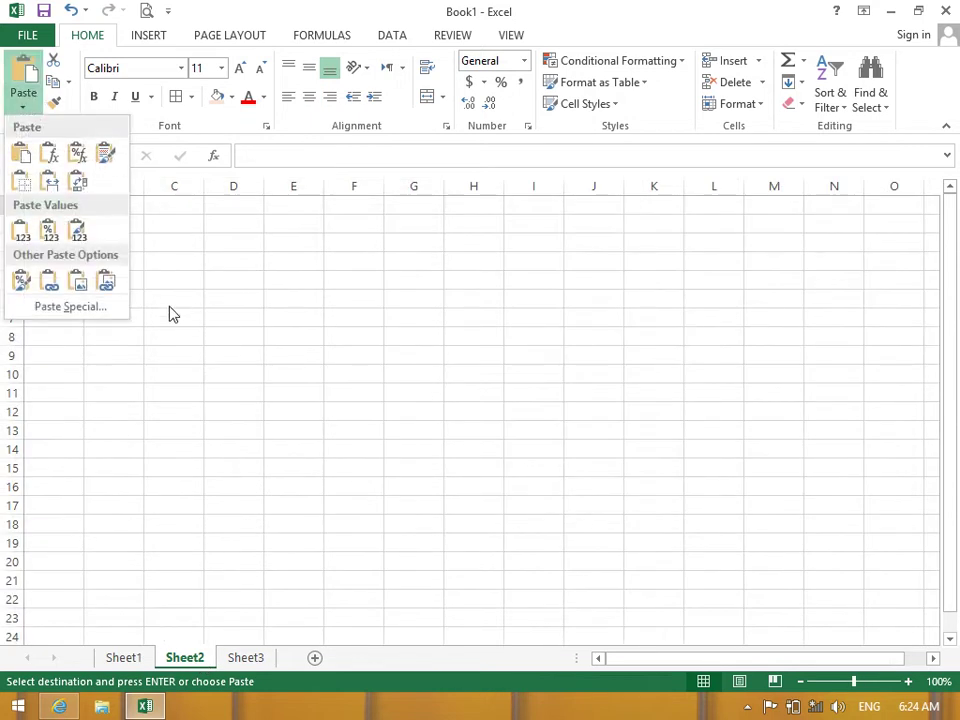
pyautogui.click(123, 318)
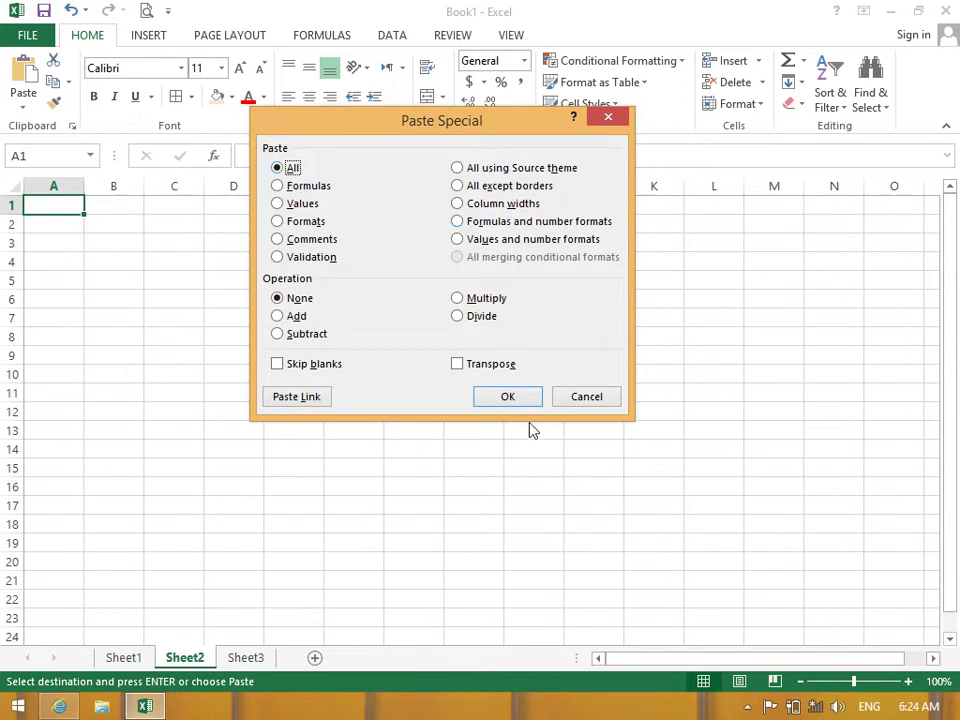
pyautogui.click(521, 398)
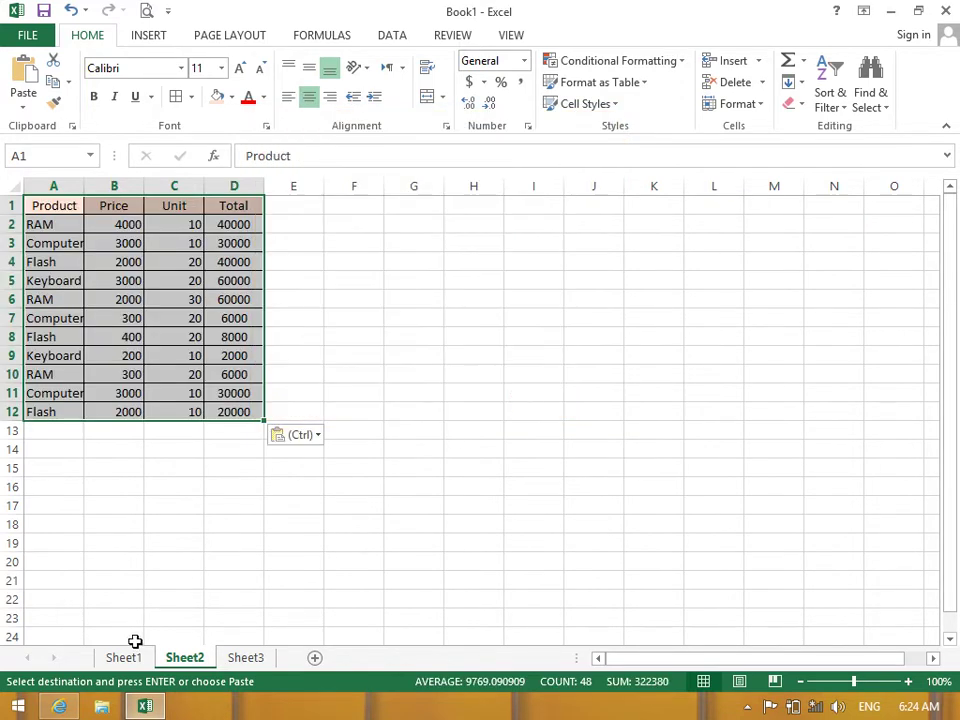
# Compare the pasted copy on Sheet2 against the original table on Sheet1.
pyautogui.click(128, 658)
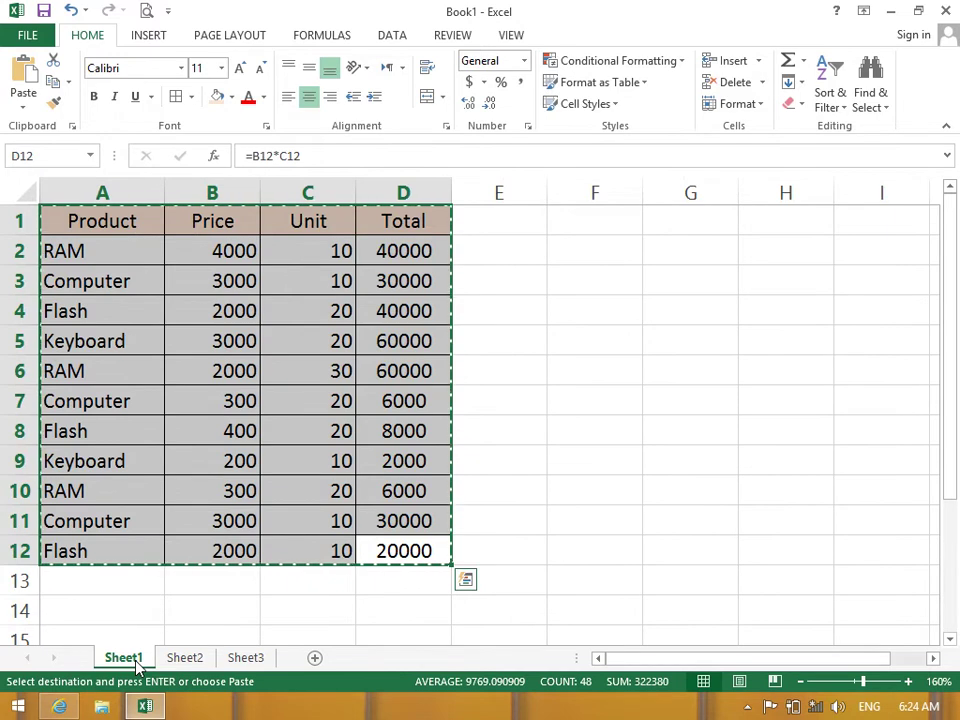
pyautogui.click(184, 658)
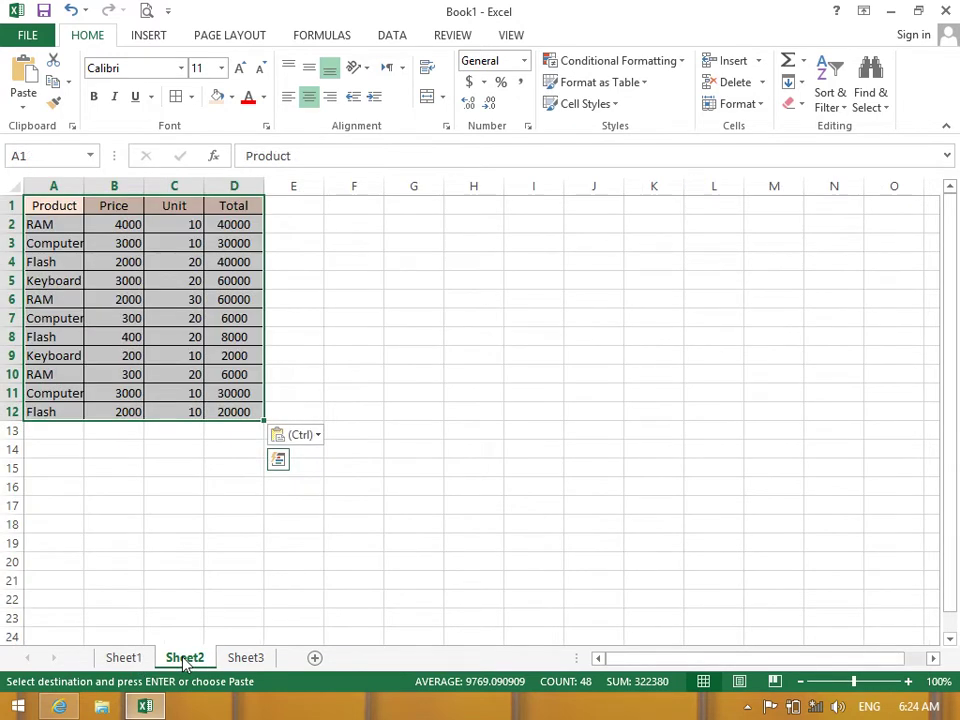
pyautogui.click(126, 658)
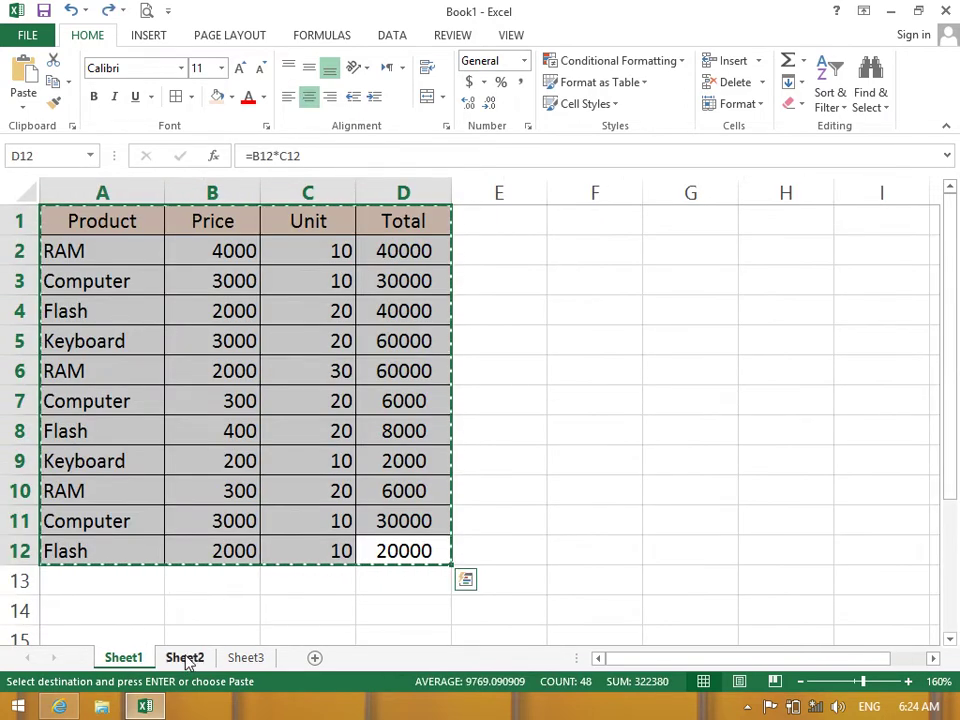
pyautogui.click(184, 658)
# Open the full Paste Special dialog on Sheet2, cancel it, and return to Sheet1.
pyautogui.click(23, 107)
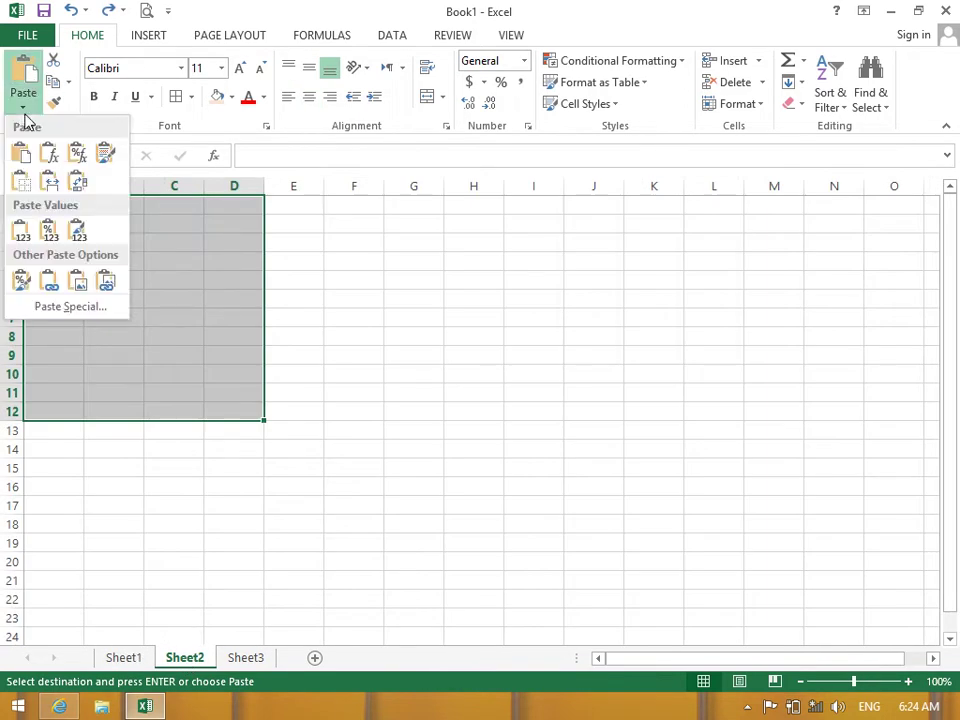
pyautogui.click(84, 309)
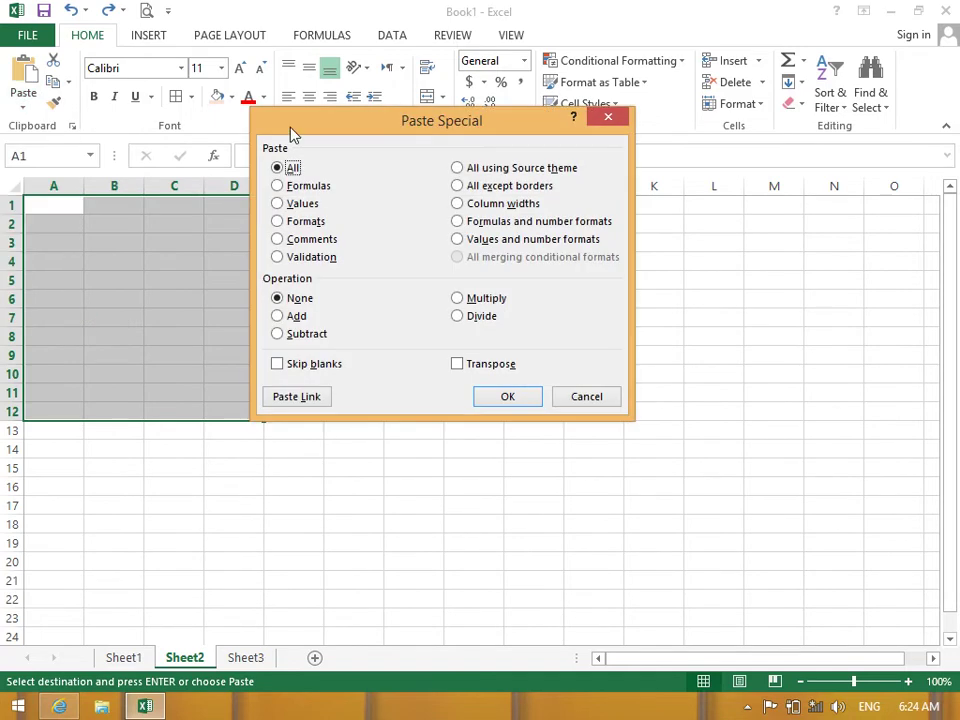
pyautogui.moveTo(310, 128); pyautogui.dragTo(258, 19)
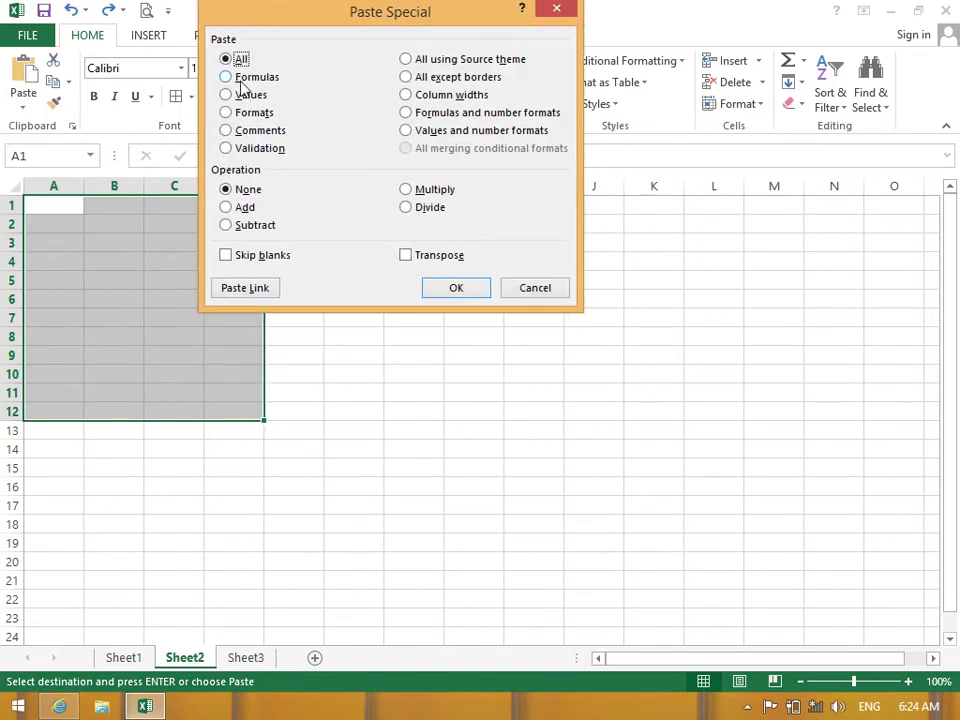
pyautogui.click(525, 291)
pyautogui.click(302, 338)
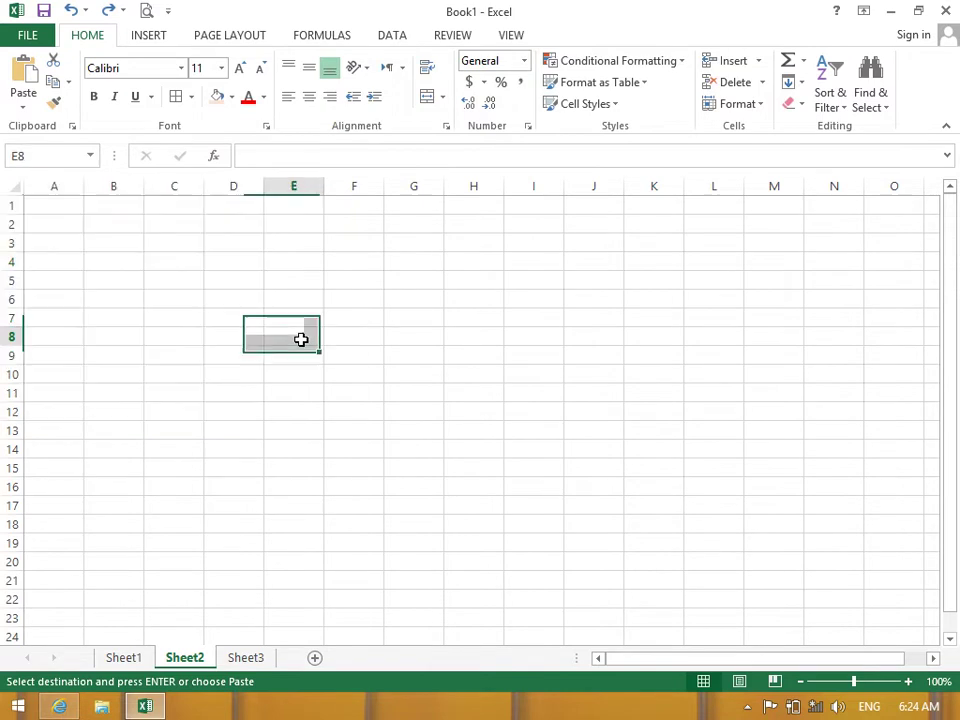
pyautogui.click(128, 657)
pyautogui.click(385, 260)
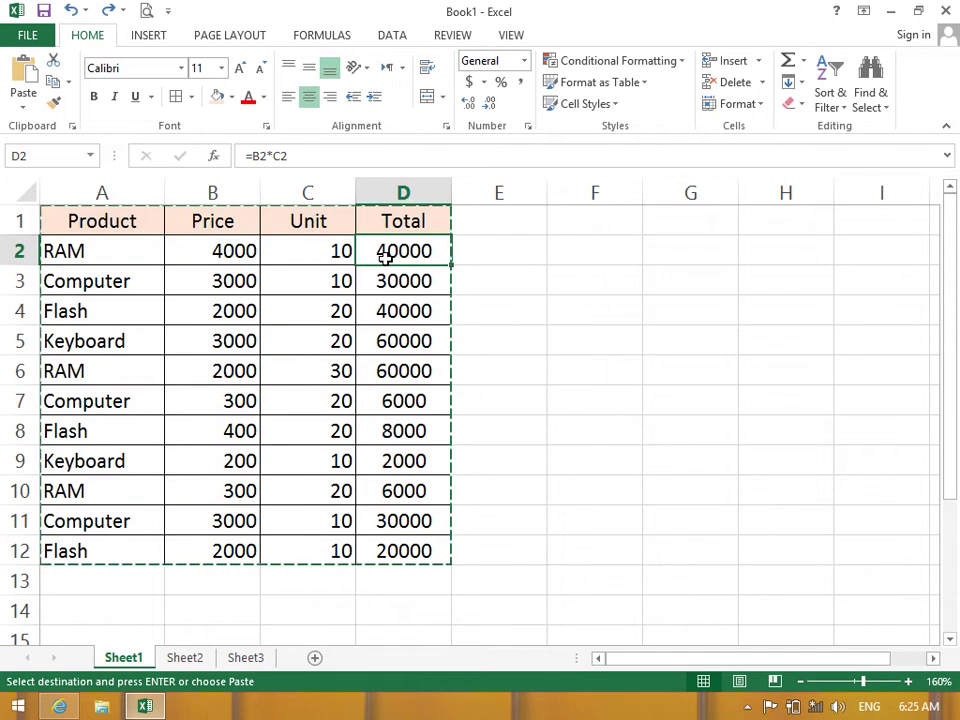
# Copy D2 and paste only its formula into E2 on Sheet2, centred.
pyautogui.click(53, 81)
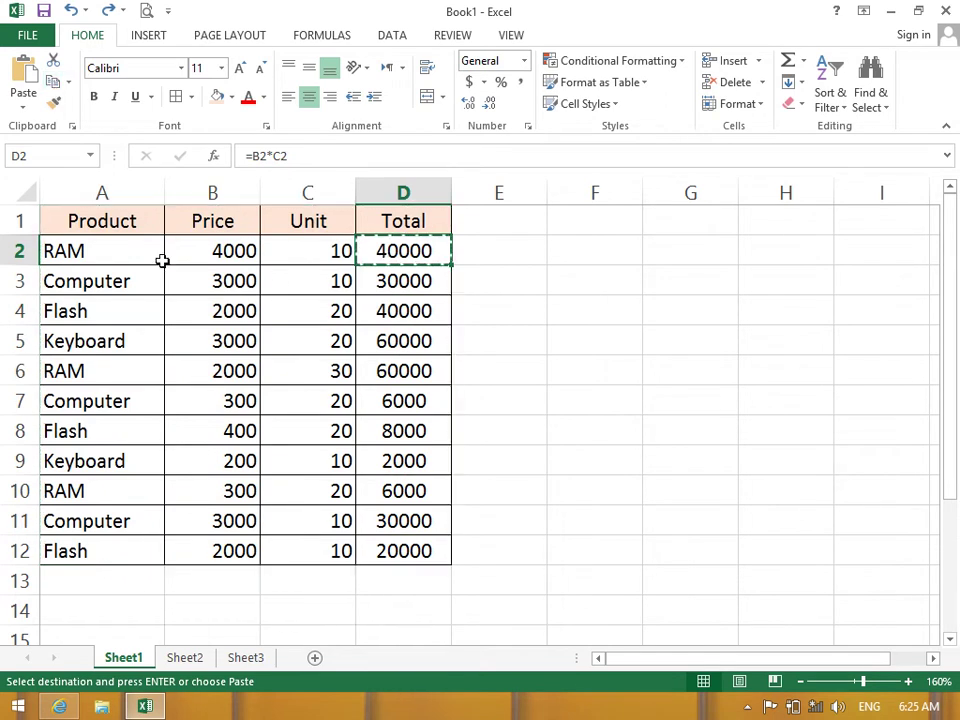
pyautogui.click(184, 658)
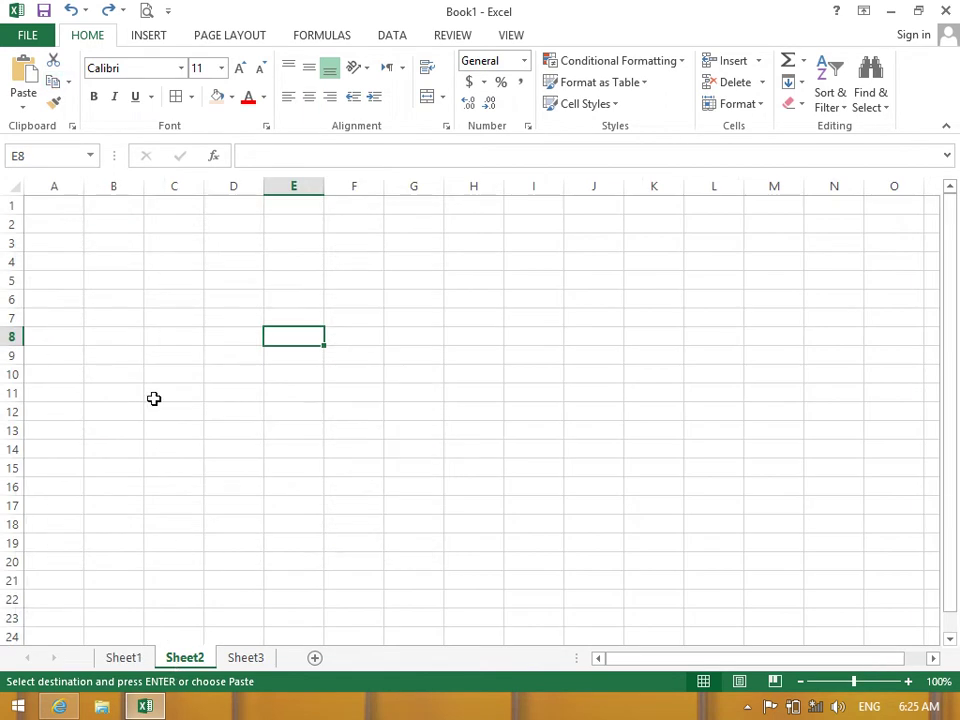
pyautogui.keyDown('ctrl'); pyautogui.scroll(3, 640, 512); pyautogui.keyUp('ctrl')
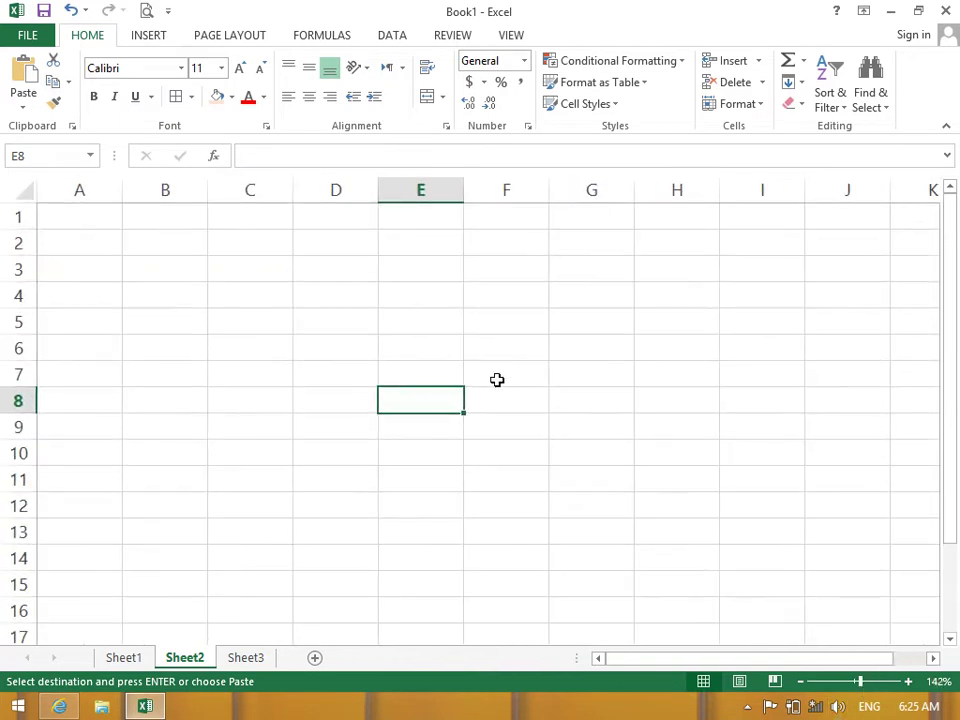
pyautogui.click(424, 250)
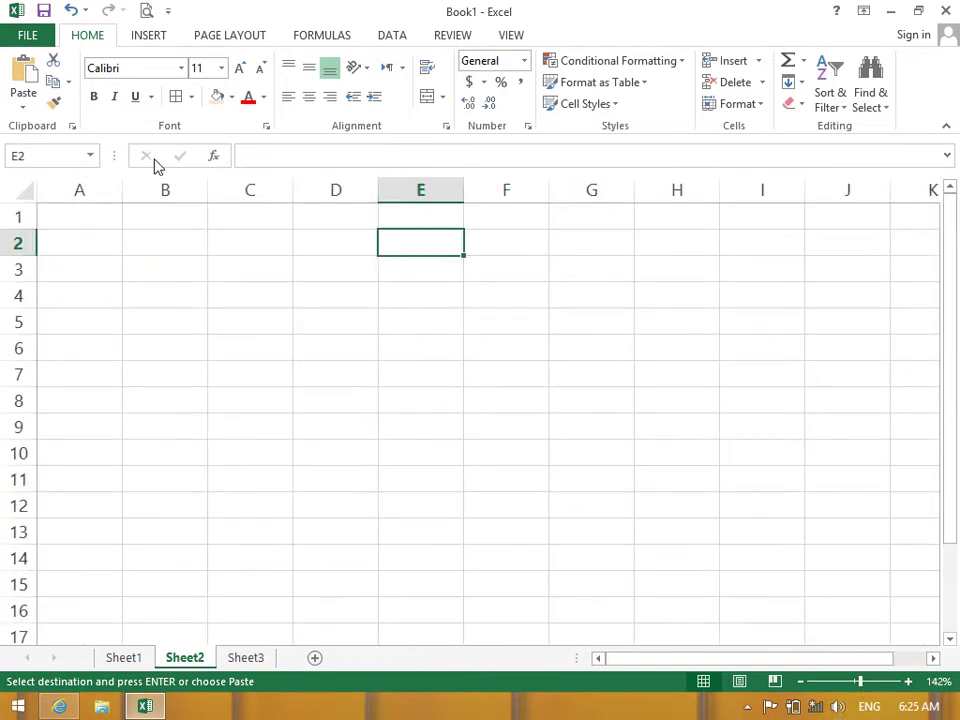
pyautogui.click(30, 110)
pyautogui.click(102, 311)
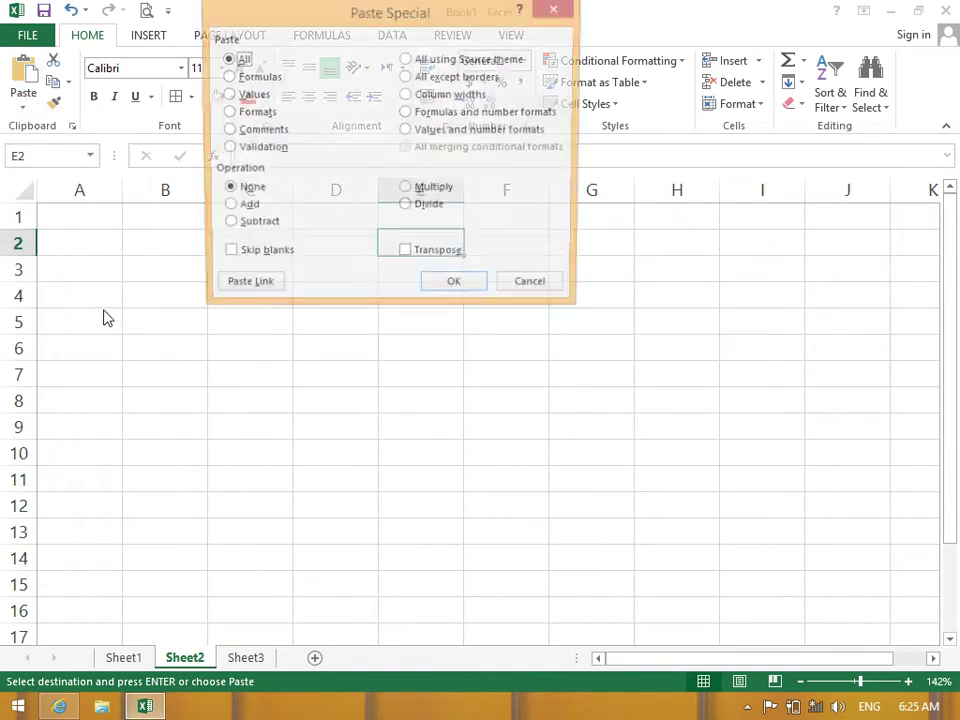
pyautogui.click(250, 77)
pyautogui.click(458, 287)
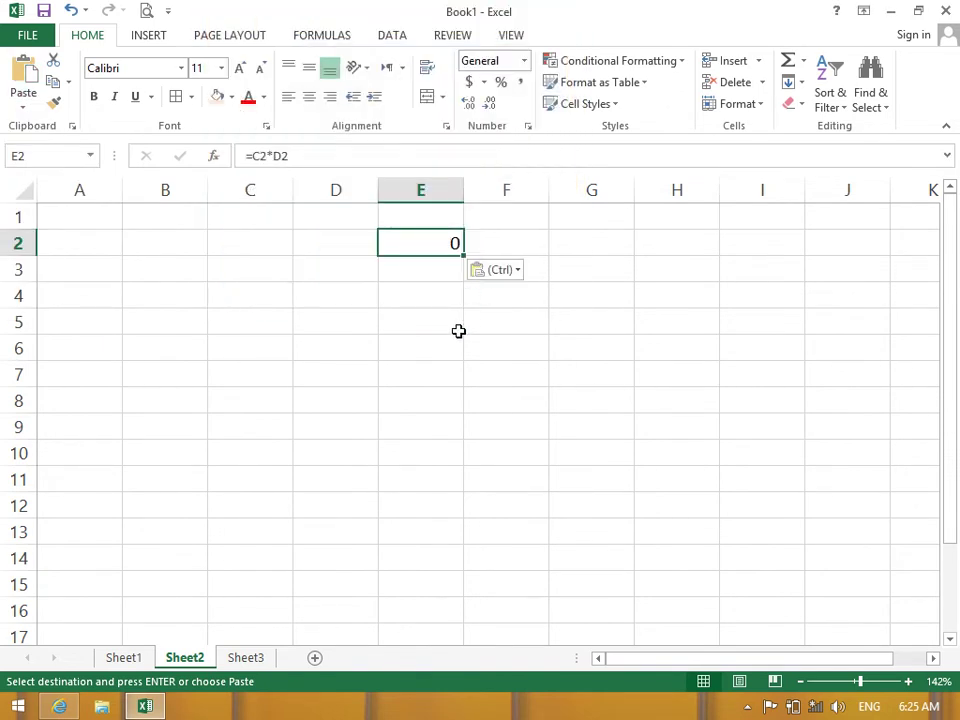
pyautogui.click(309, 97)
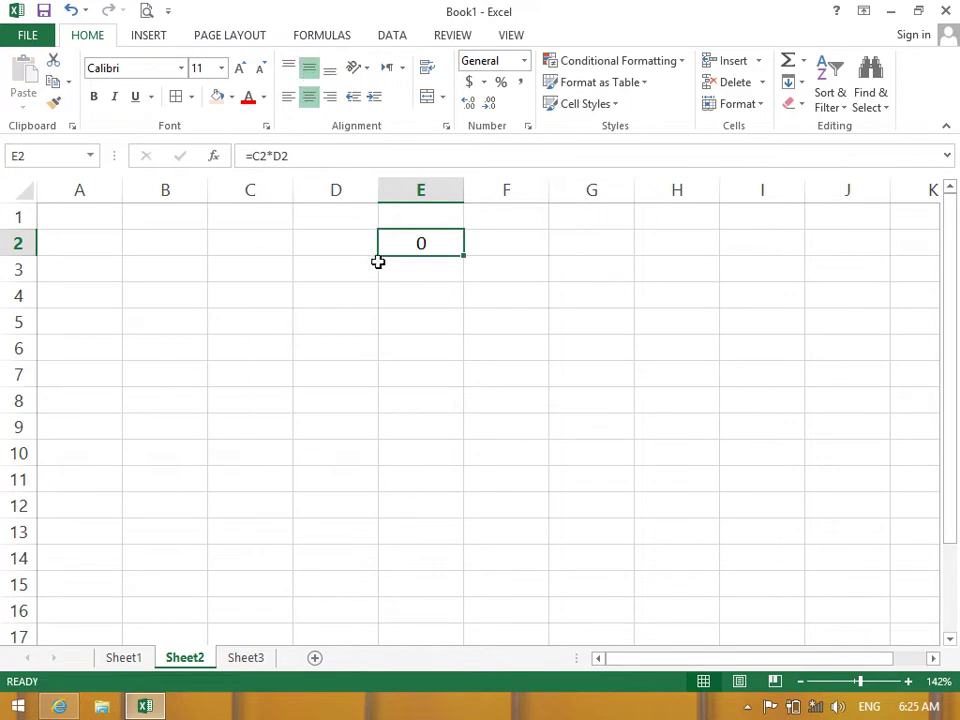
# Inspect E2's formula =C2*D2 and its empty referenced cells C2 and D2.
pyautogui.doubleClick(417, 244)
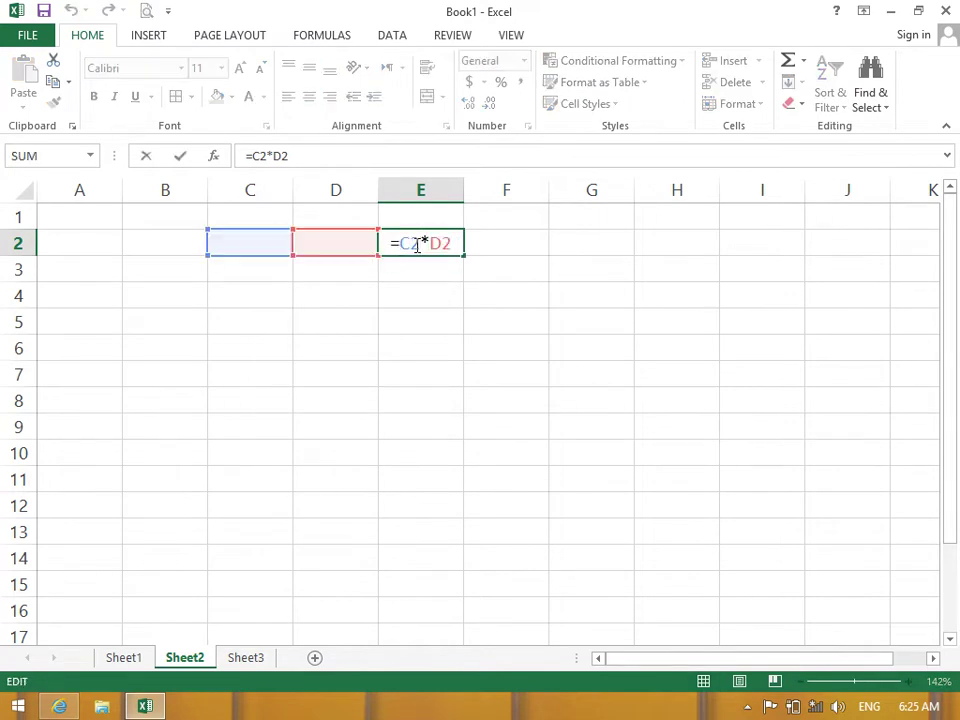
pyautogui.press('Return')
pyautogui.click(411, 244)
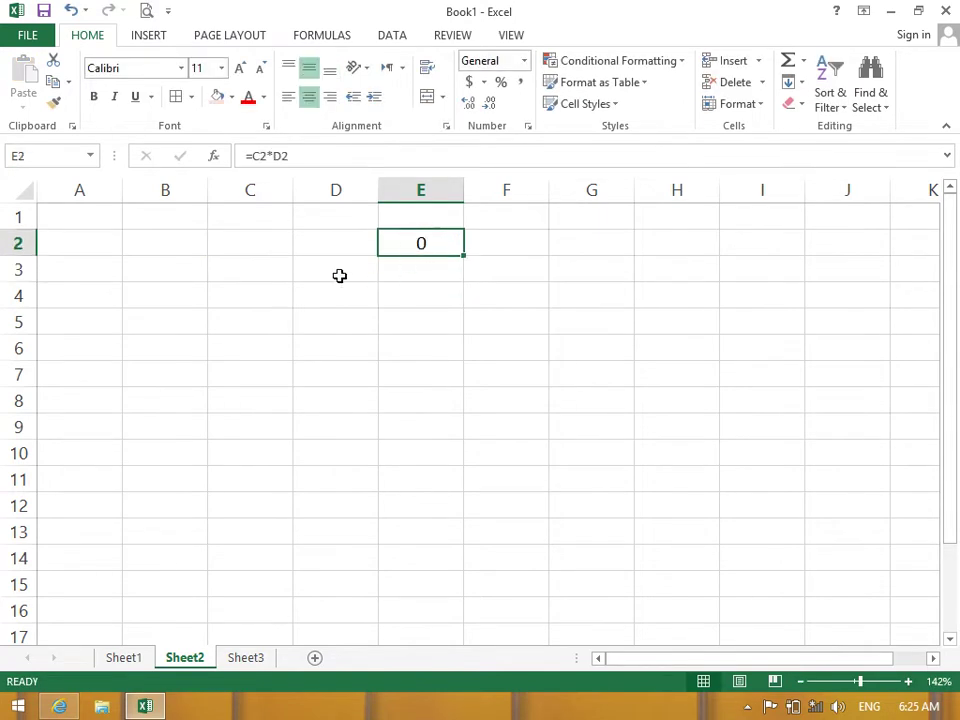
pyautogui.click(319, 244)
pyautogui.click(283, 244)
pyautogui.click(324, 248)
pyautogui.click(274, 249)
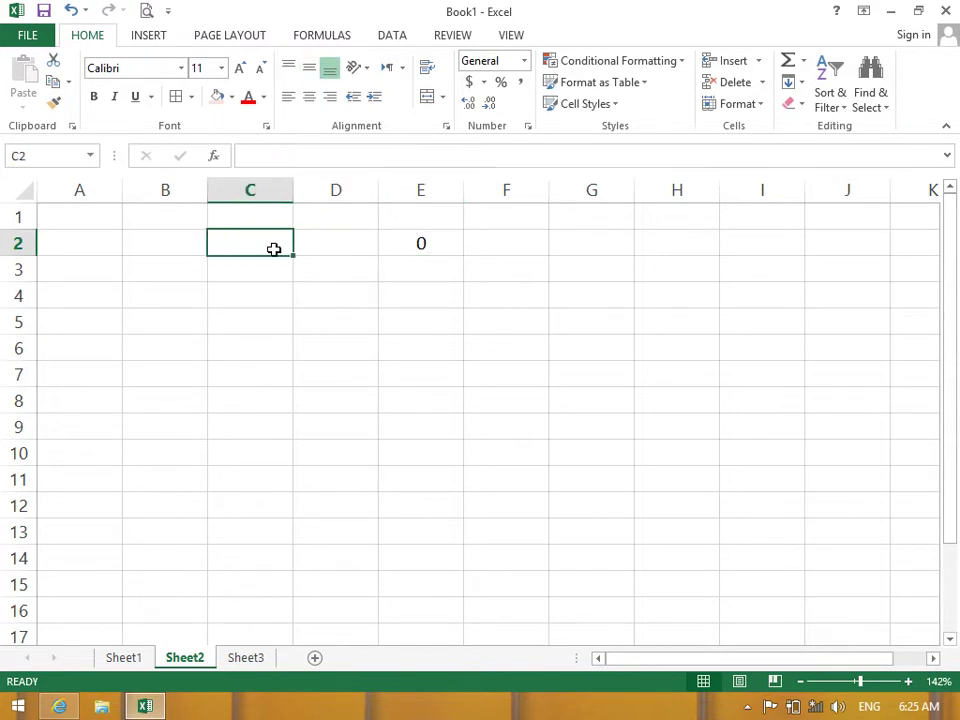
pyautogui.click(437, 239)
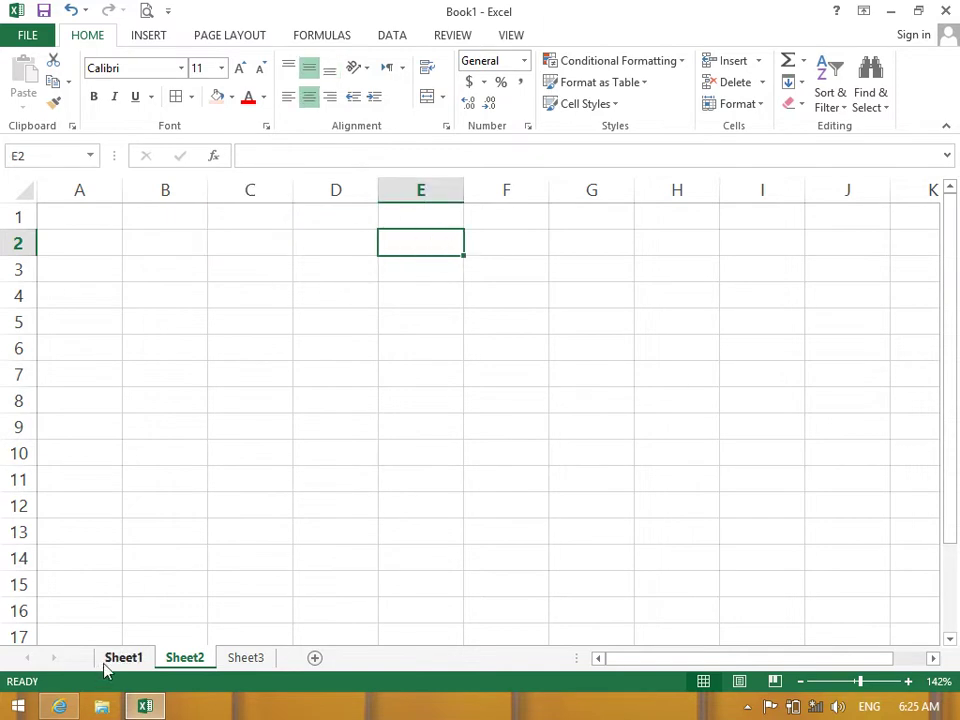
# Merge A13:C13 on Sheet1 and label it Grand Total.
pyautogui.click(105, 666)
pyautogui.moveTo(283, 581)
pyautogui.mouseDown()
pyautogui.moveTo(148, 563)
pyautogui.moveTo(331, 596)
pyautogui.moveTo(328, 581)
pyautogui.mouseUp()
pyautogui.click(143, 563)
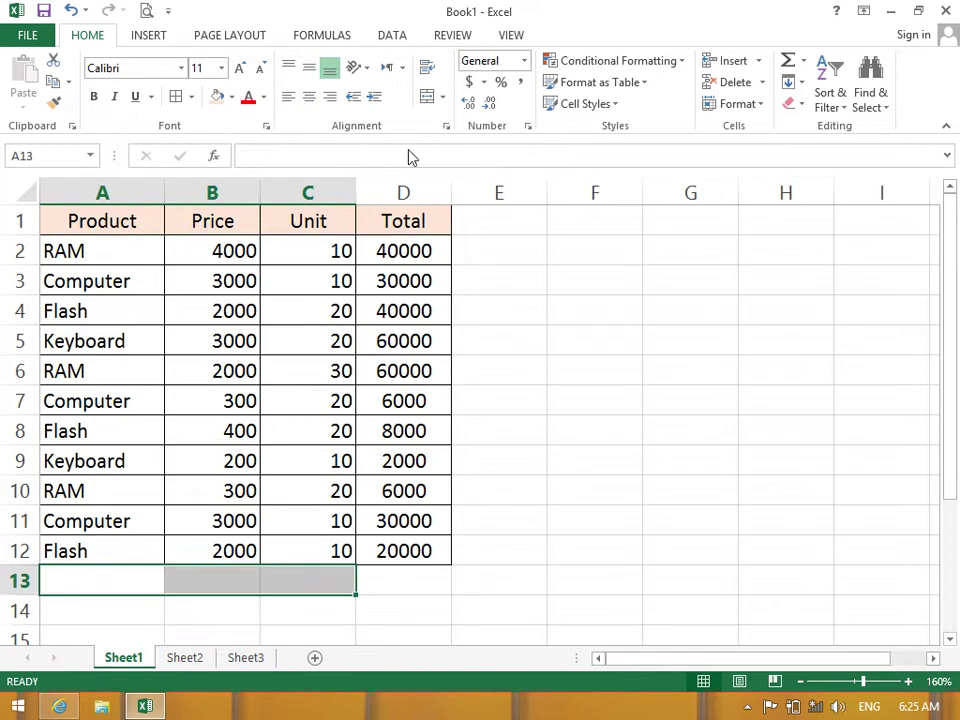
pyautogui.click(427, 96)
pyautogui.write('Grand Total')
pyautogui.press('Tab')
# Enter =SUM(D2:D12) in D13 to total 302000, then select A13:D13.
pyautogui.write('=su')
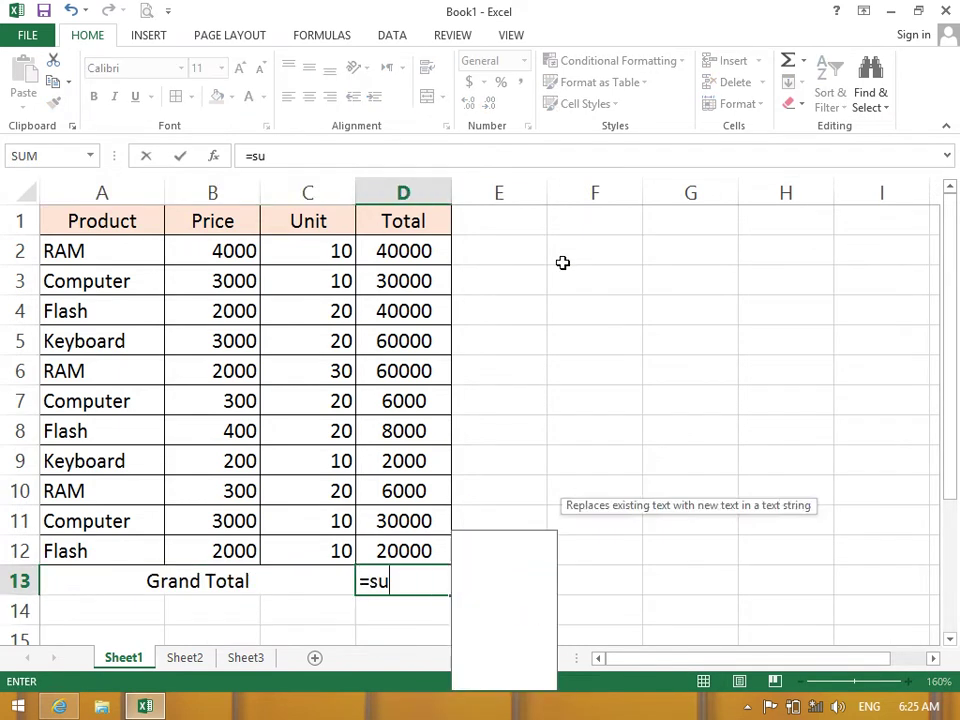
pyautogui.write('m(')
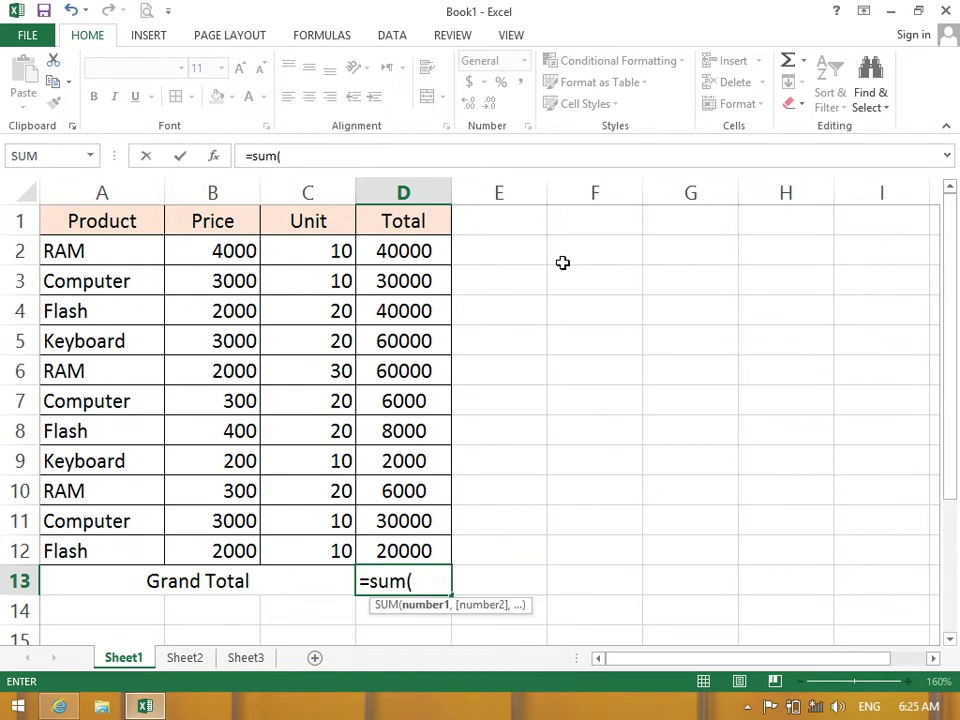
pyautogui.moveTo(422, 248); pyautogui.dragTo(416, 545)
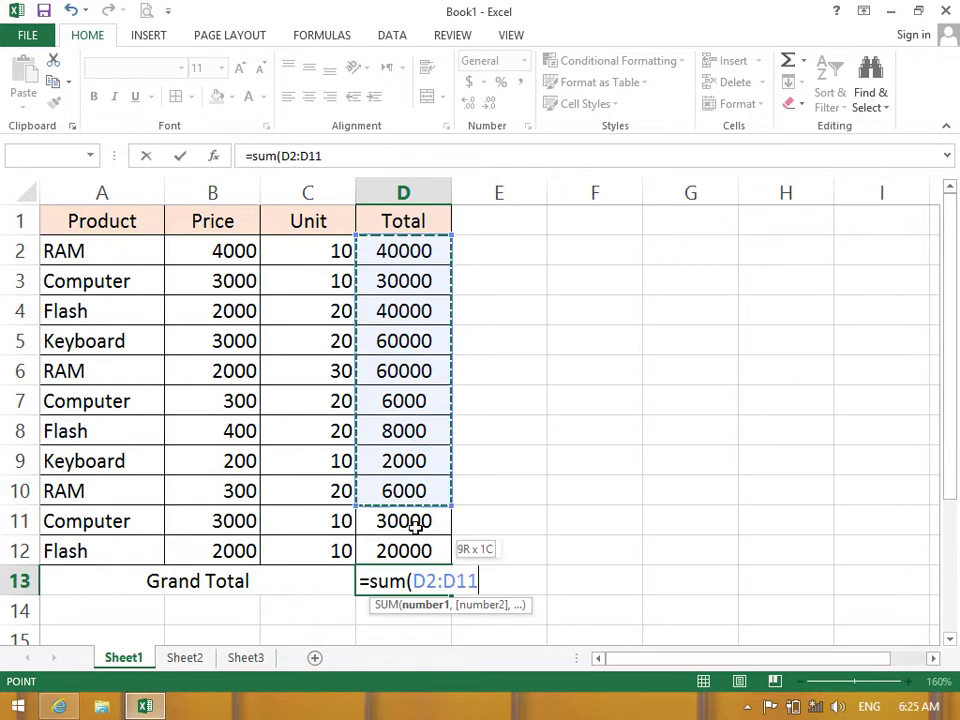
pyautogui.press('Return')
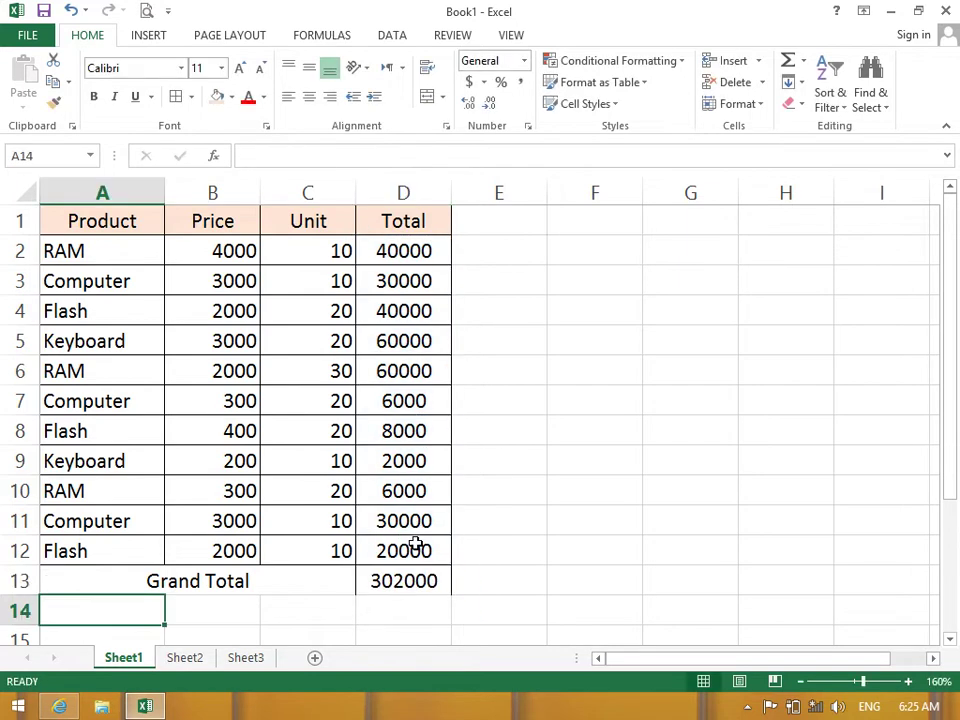
pyautogui.click(369, 600)
pyautogui.moveTo(369, 600)
pyautogui.mouseDown()
pyautogui.moveTo(285, 581)
pyautogui.moveTo(379, 583)
pyautogui.mouseUp()
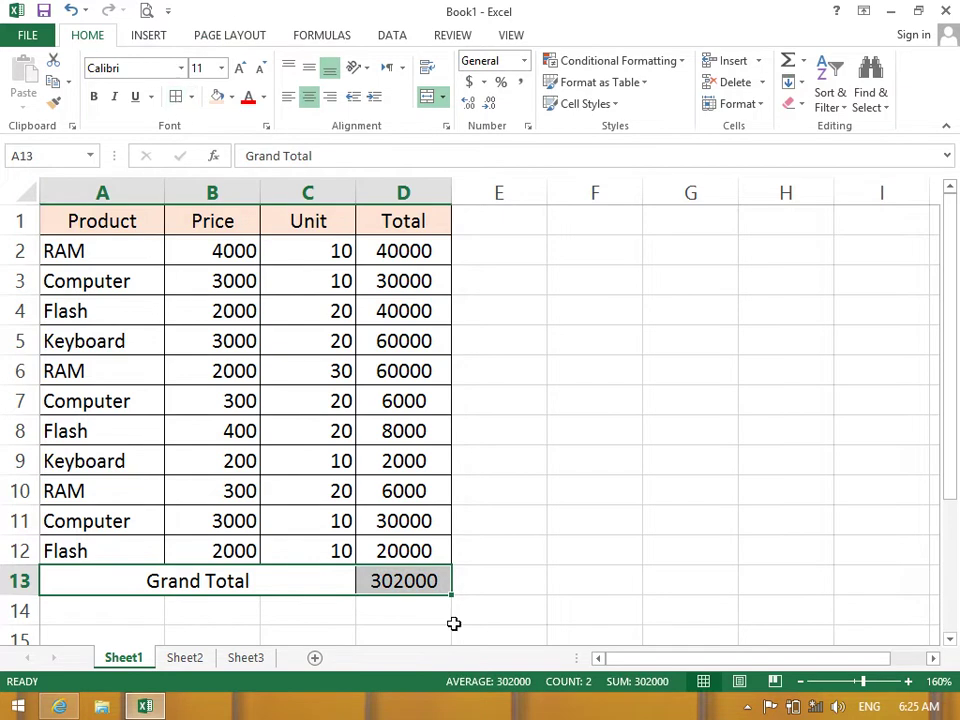
# Make the Grand Total in D13 bold with a light orange fill.
pyautogui.click(410, 580)
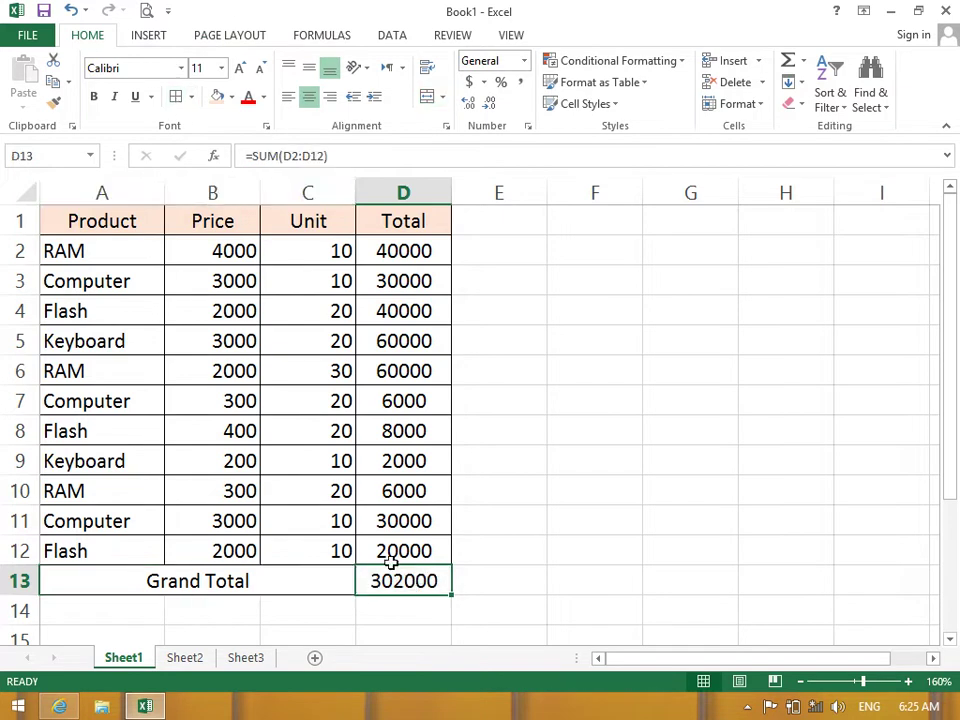
pyautogui.click(94, 96)
pyautogui.click(218, 96)
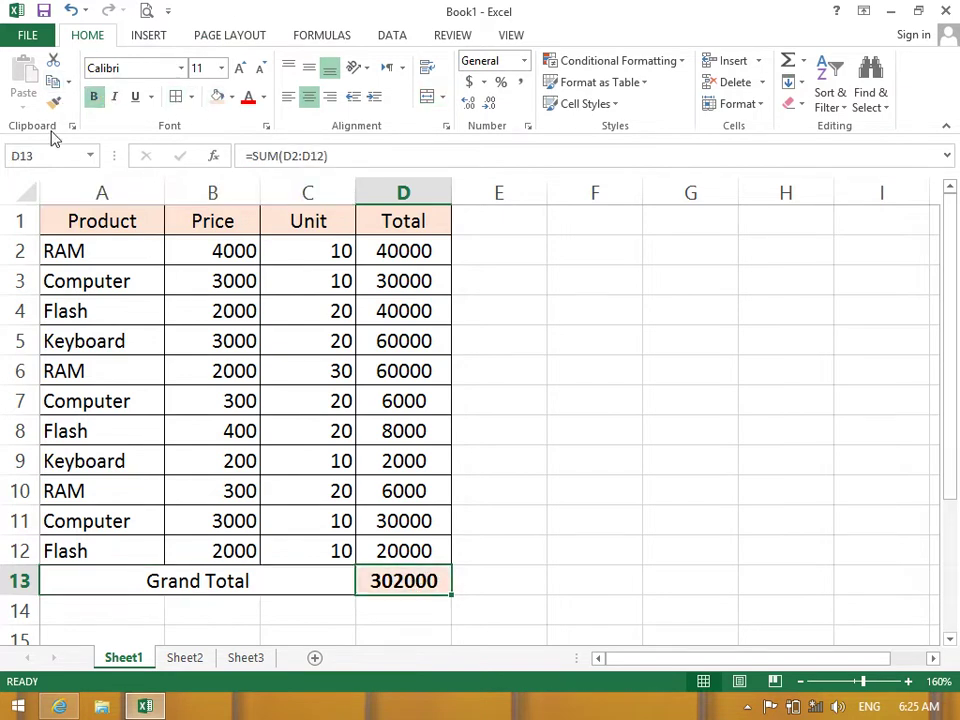
# Paste the Grand Total as the plain value 302000 into Sheet2's E4, centred.
pyautogui.click(55, 81)
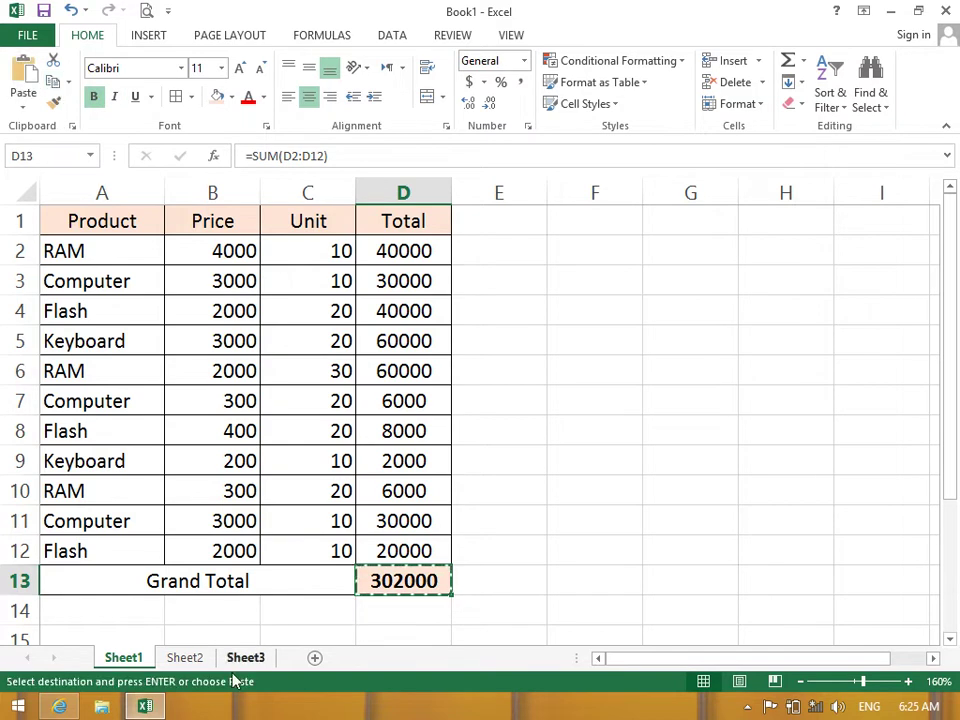
pyautogui.click(200, 661)
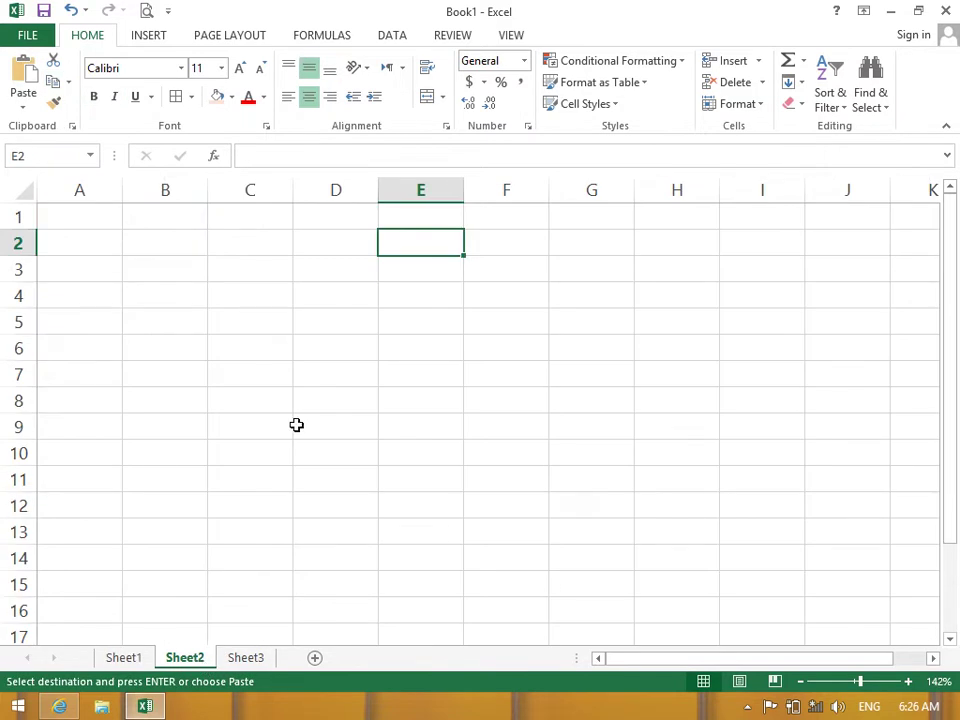
pyautogui.click(414, 293)
pyautogui.click(25, 110)
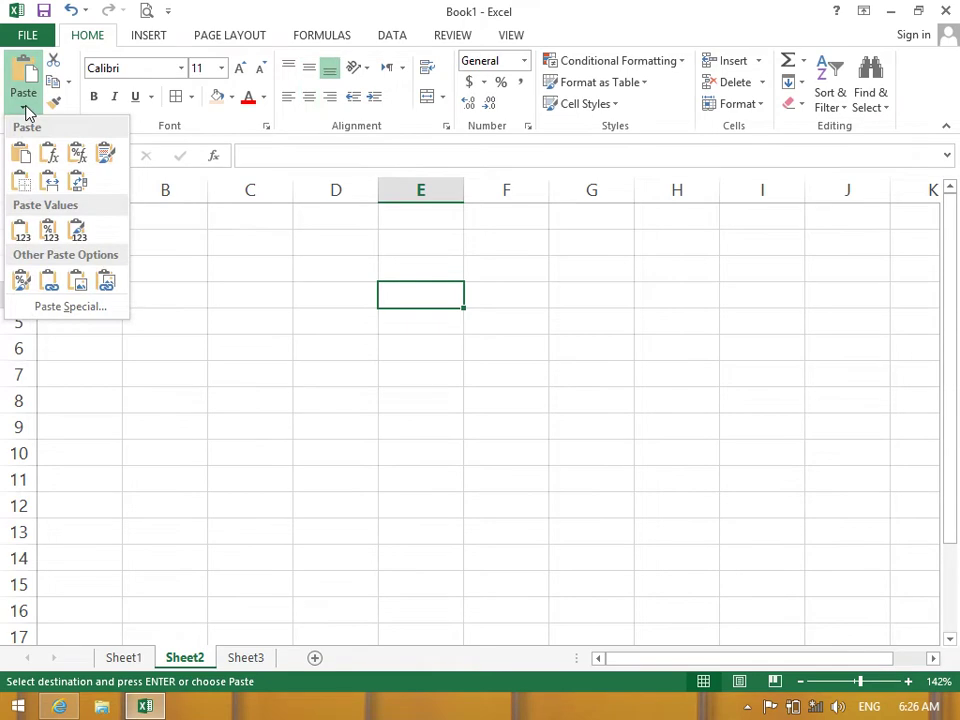
pyautogui.click(92, 308)
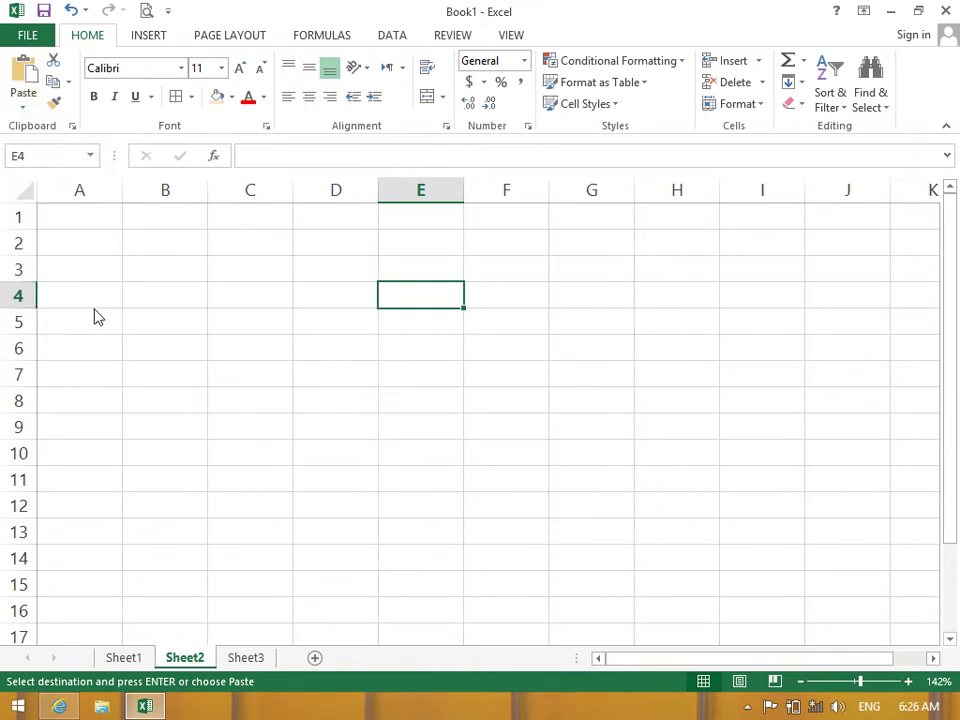
pyautogui.click(243, 96)
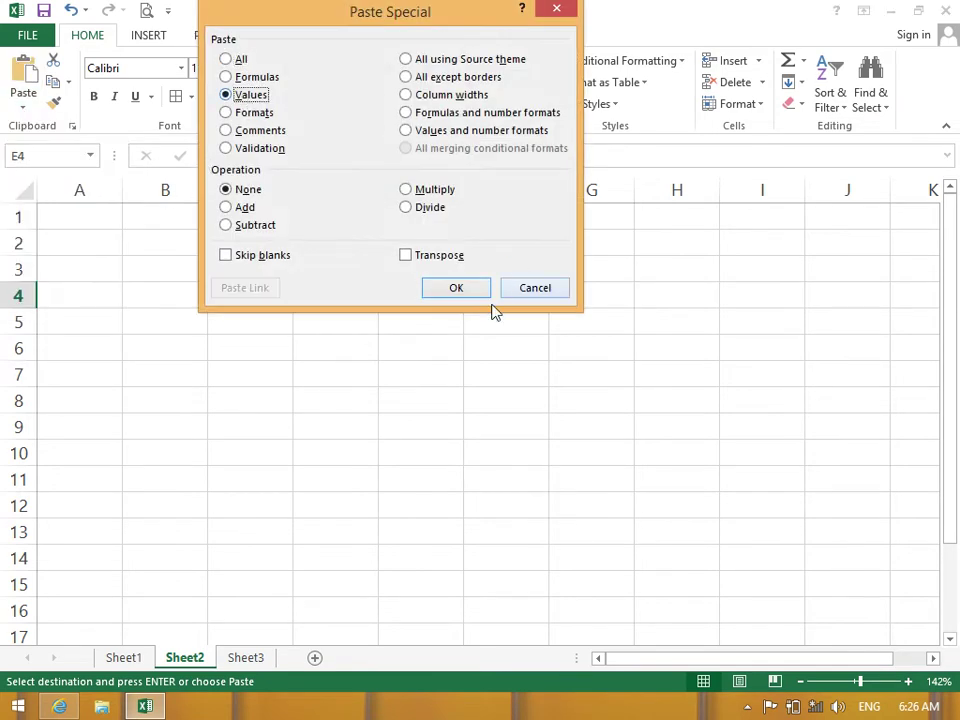
pyautogui.click(452, 292)
pyautogui.click(536, 396)
pyautogui.click(407, 294)
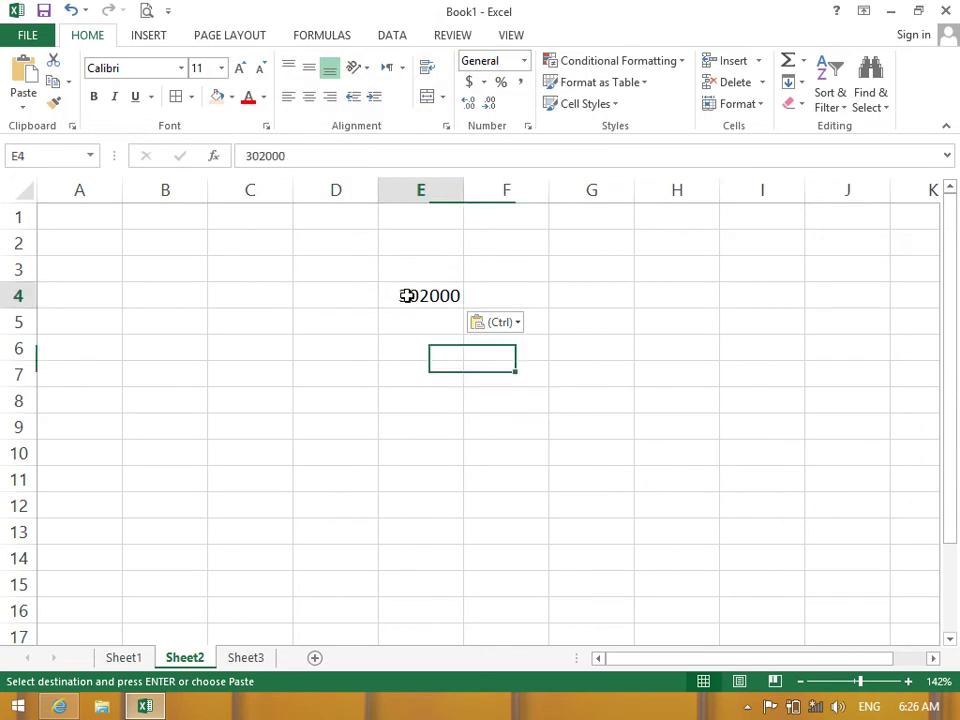
pyautogui.click(309, 98)
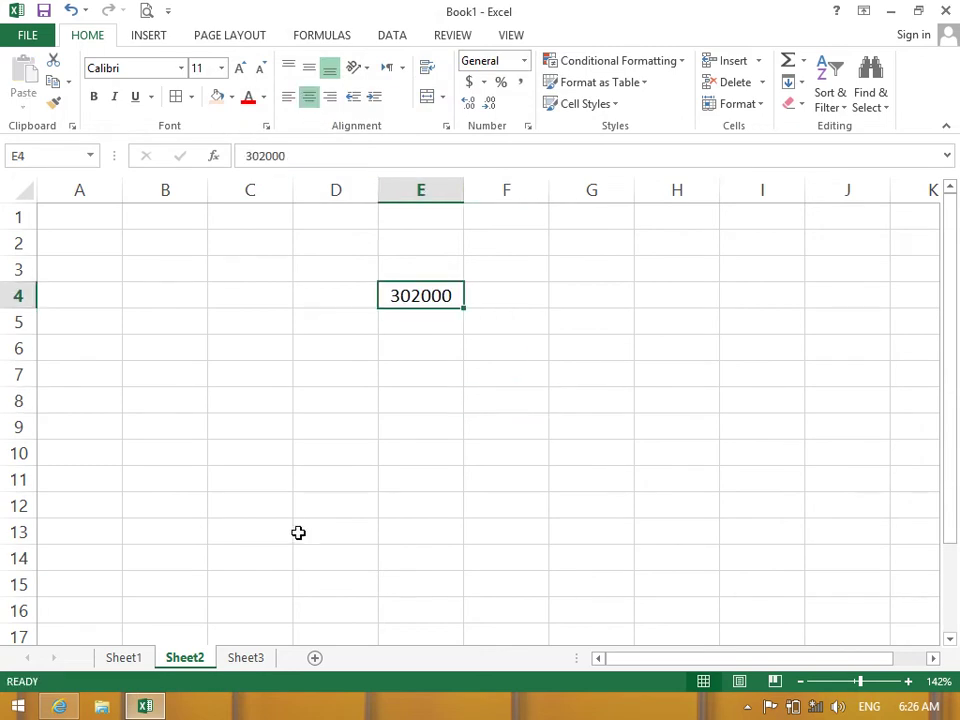
pyautogui.click(124, 660)
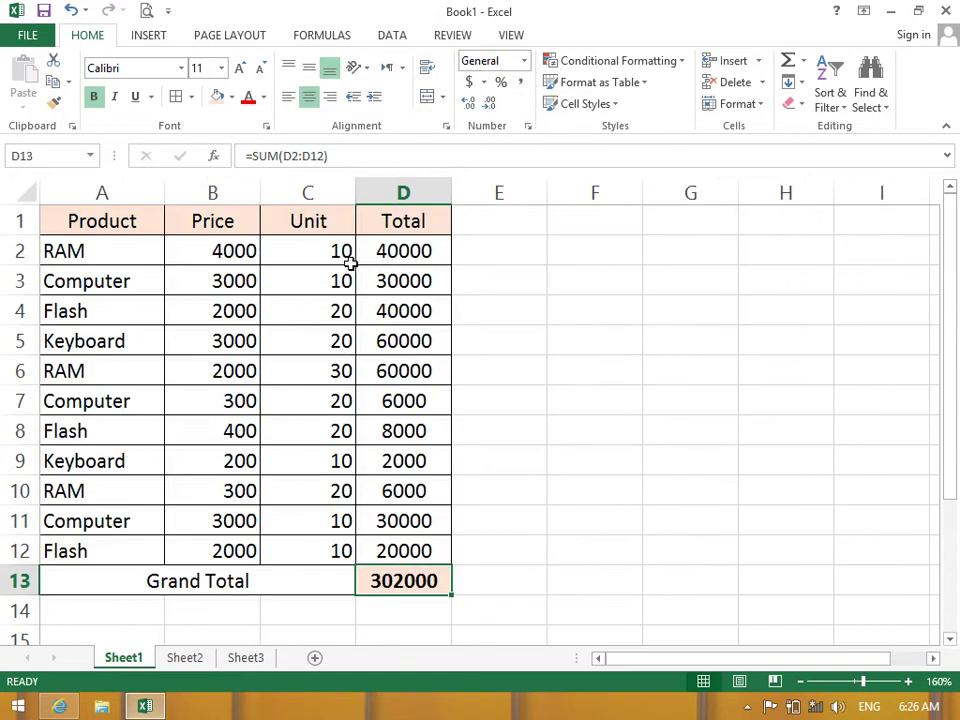
# Change RAM's Unit in C2 to 8, dropping the Grand Total to 294000.
pyautogui.click(318, 262)
pyautogui.write('8')
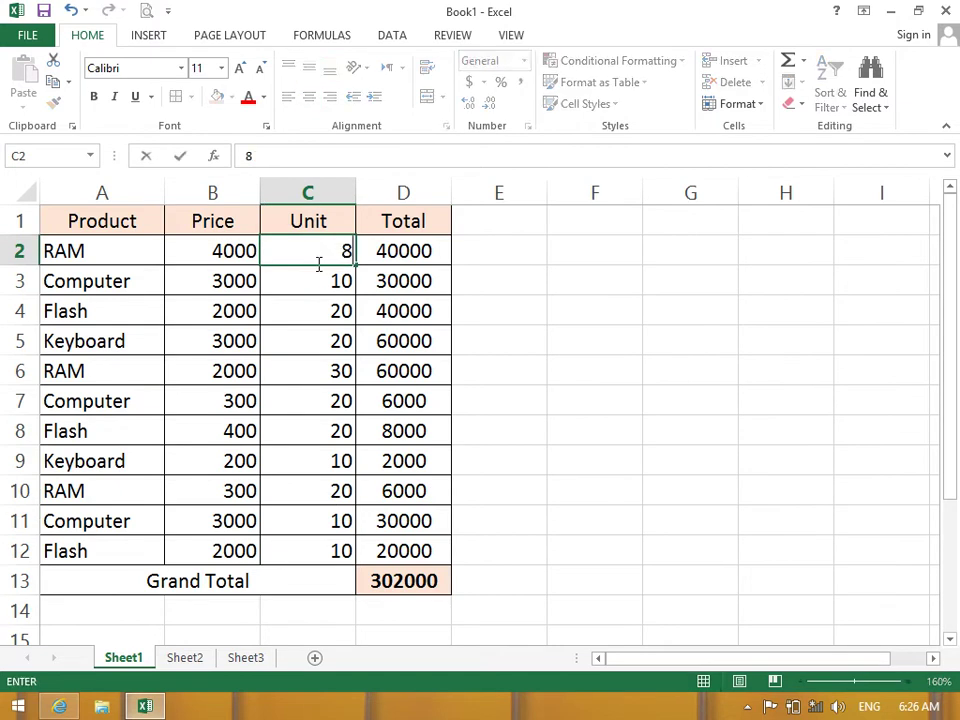
pyautogui.press('Return')
pyautogui.click(427, 580)
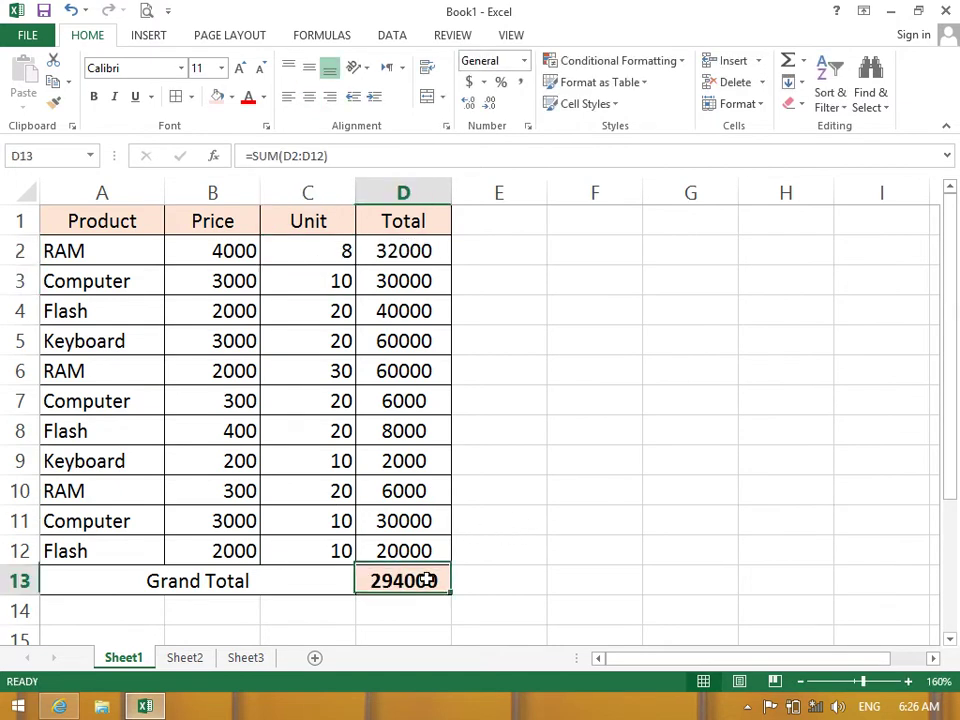
# Delete the outdated 302000 from Sheet2's E4 and copy the Grand Total in D13.
pyautogui.click(186, 658)
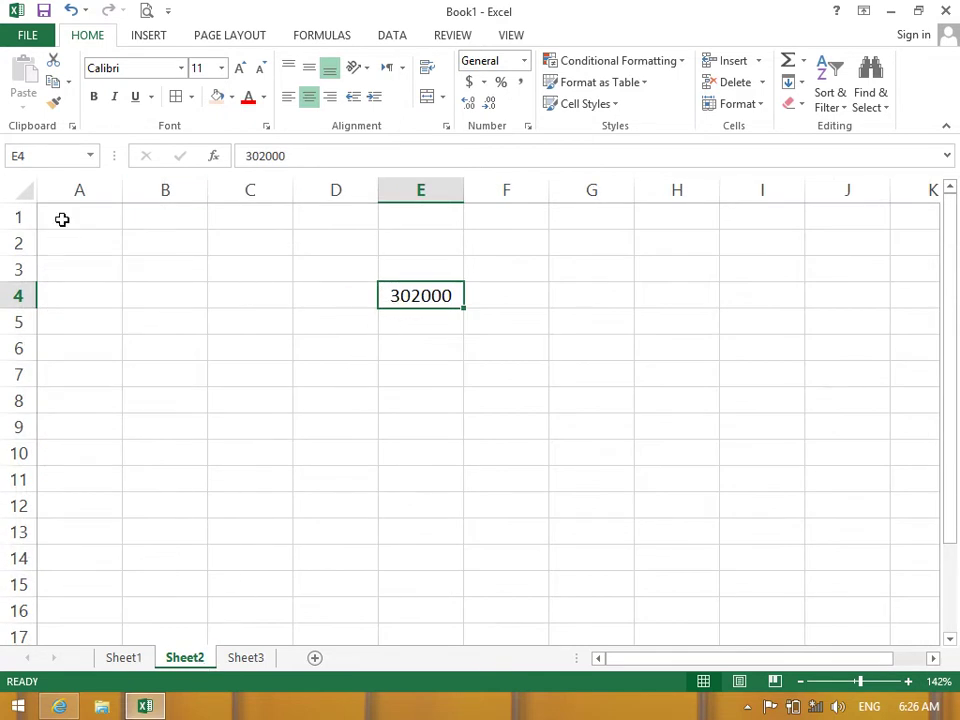
pyautogui.press('Delete')
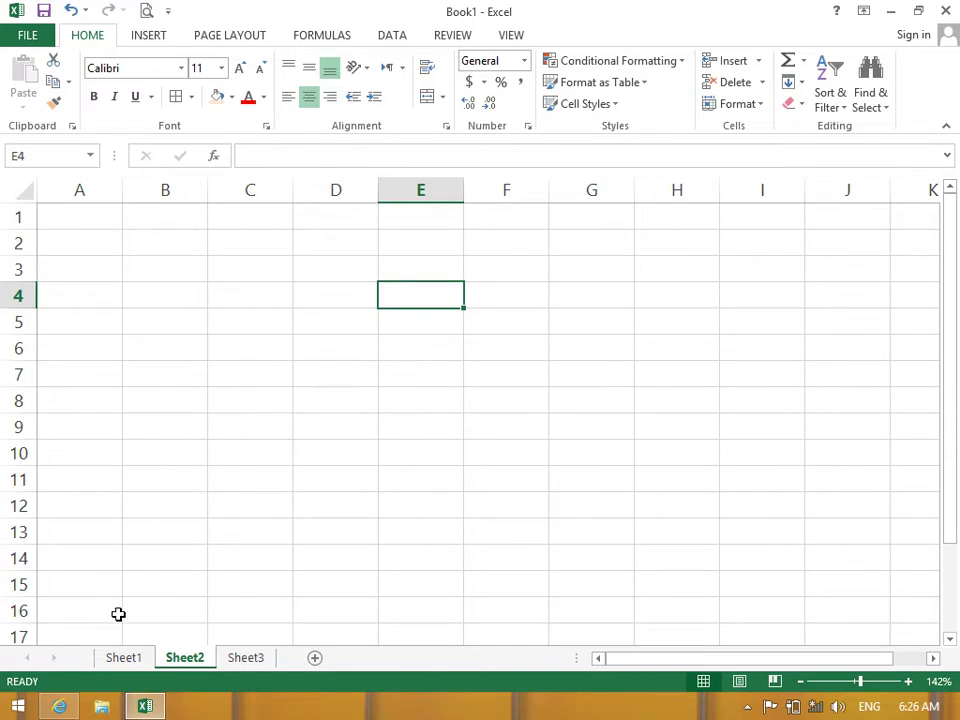
pyautogui.click(124, 656)
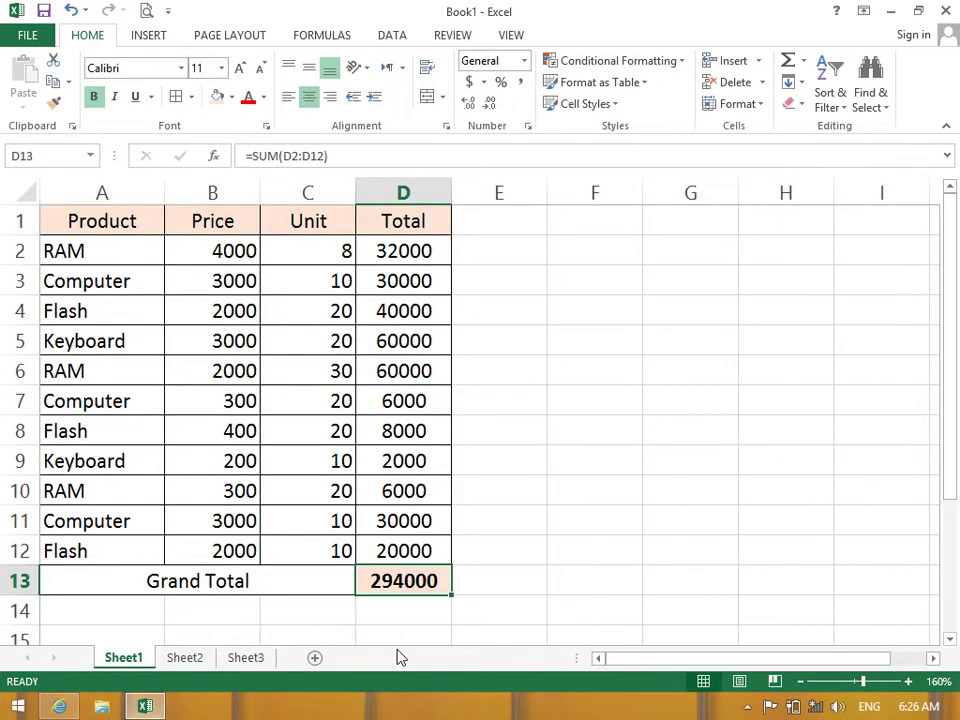
pyautogui.hotkey('ctrl', 'c')
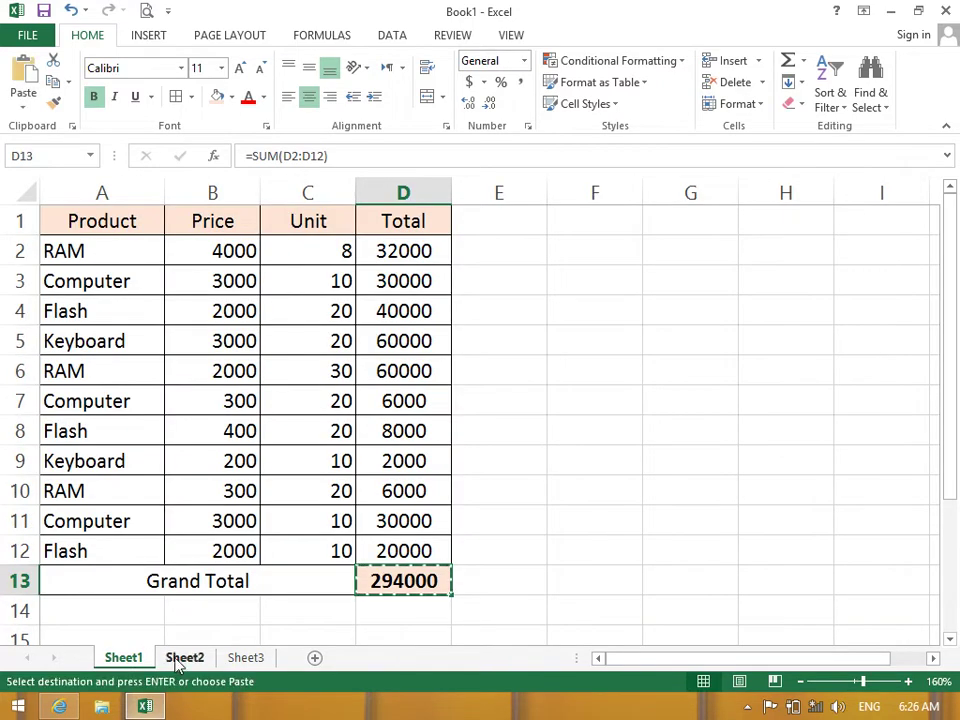
pyautogui.click(180, 658)
# Cancel the Formats-only Paste Special on Sheet2 and go back to Sheet1.
pyautogui.click(20, 110)
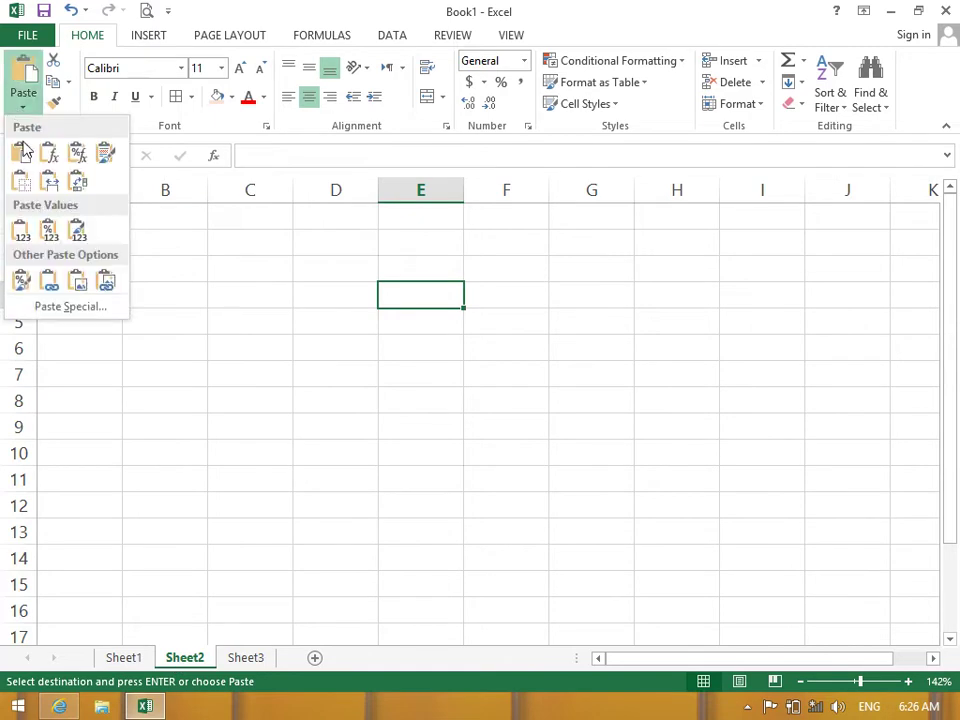
pyautogui.click(57, 312)
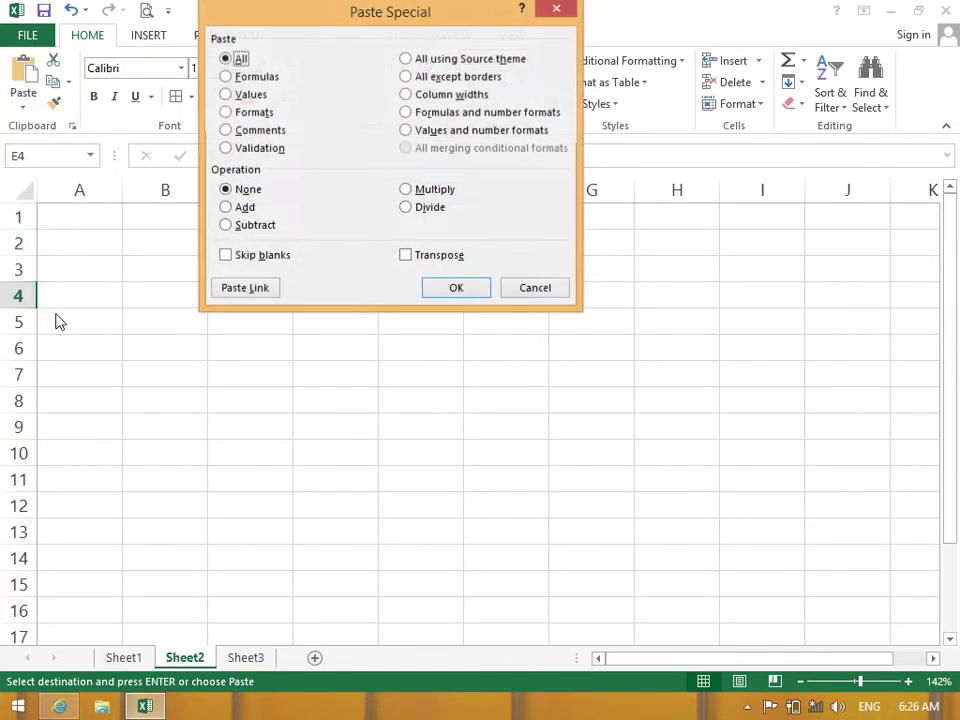
pyautogui.click(226, 112)
pyautogui.click(550, 291)
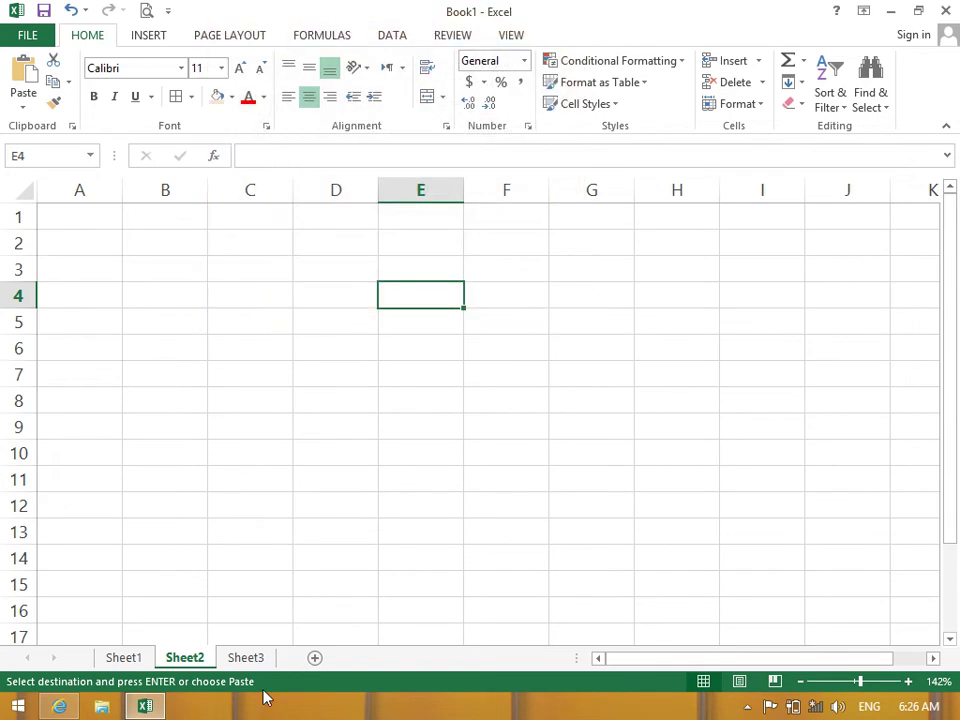
pyautogui.click(135, 659)
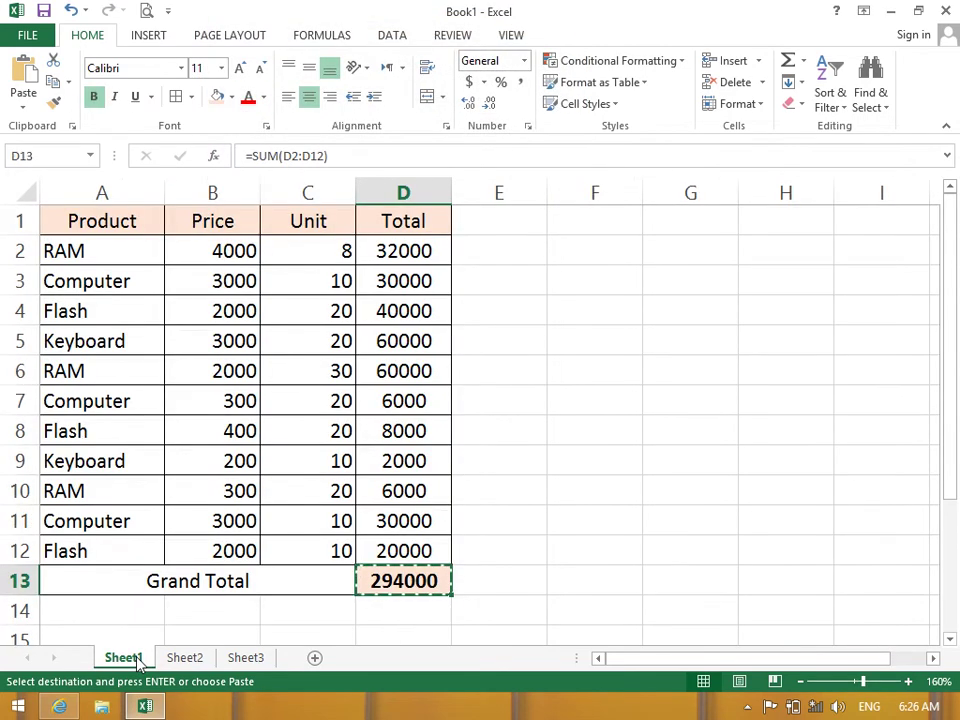
# Widen the Total column and format D13 as US dollar Accounting, $ 294,000.00.
pyautogui.moveTo(400, 556)
pyautogui.mouseDown()
pyautogui.moveTo(114, 187)
pyautogui.moveTo(395, 587)
pyautogui.mouseUp()
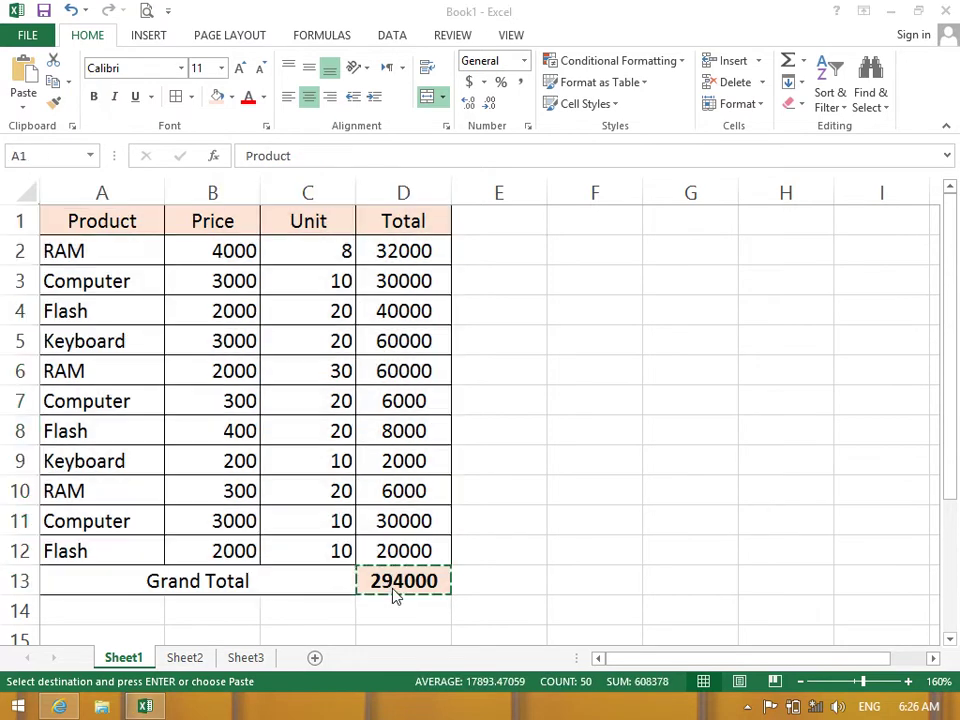
pyautogui.click(394, 594)
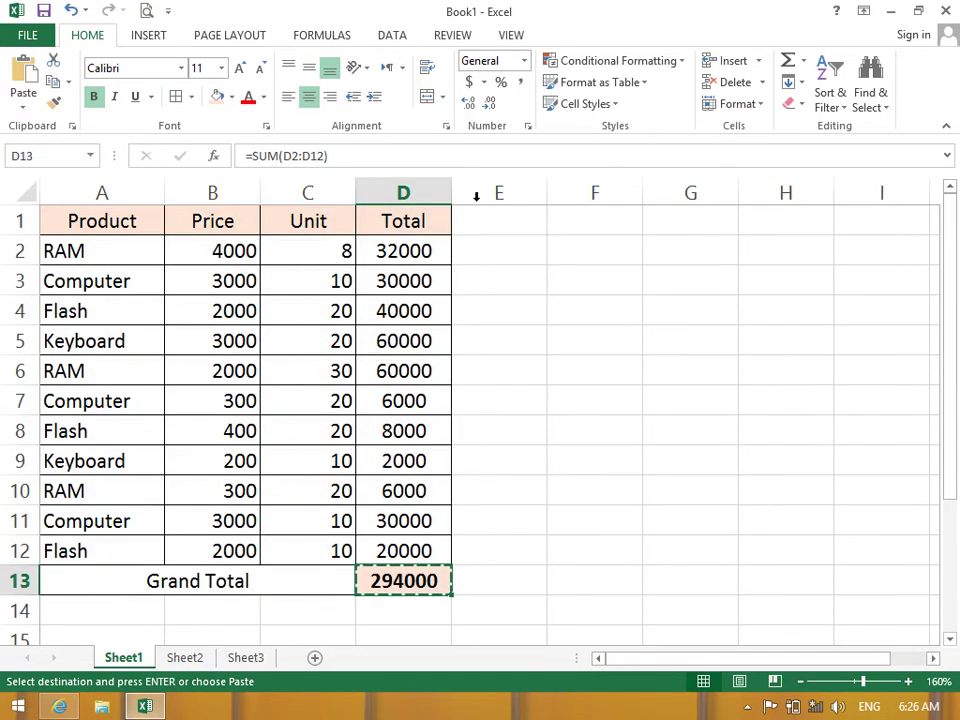
pyautogui.moveTo(452, 189); pyautogui.dragTo(497, 189)
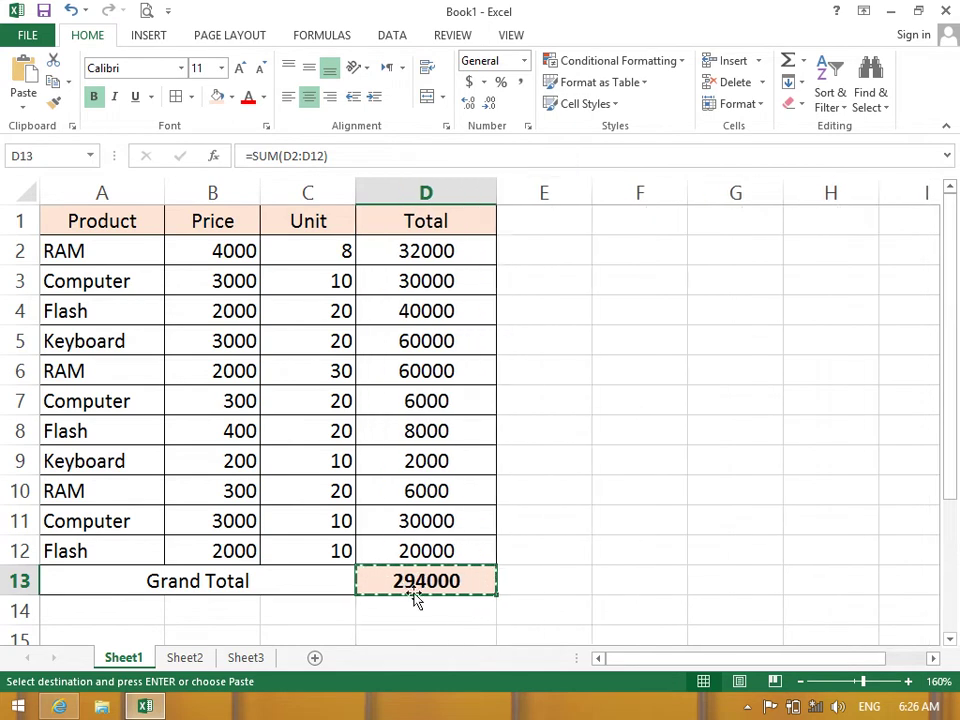
pyautogui.click(486, 88)
pyautogui.click(505, 101)
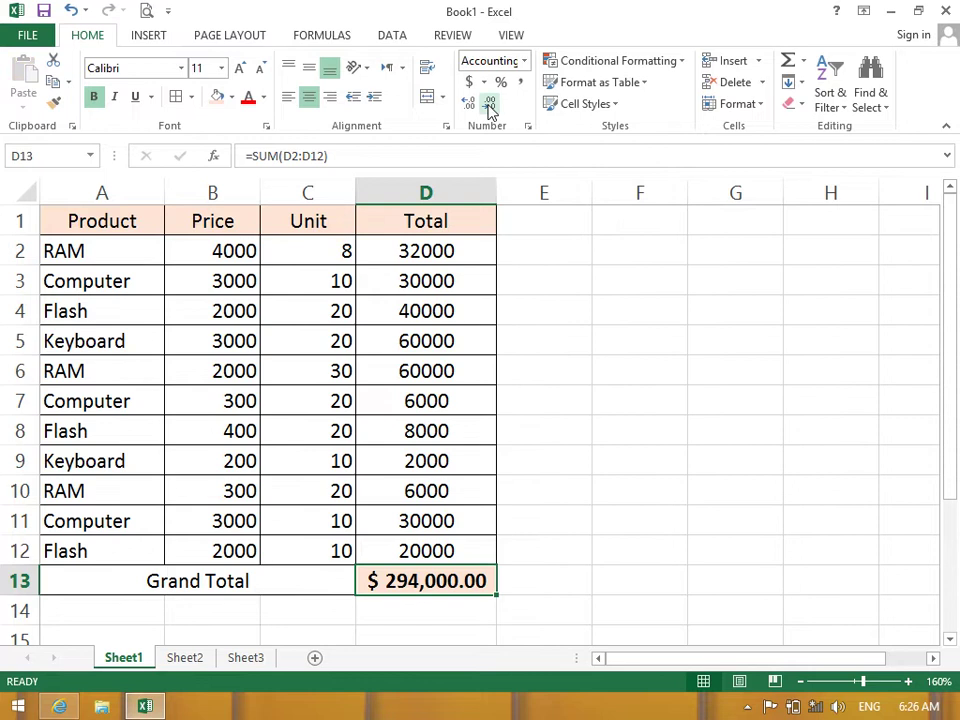
pyautogui.click(619, 380)
pyautogui.click(459, 578)
pyautogui.click(55, 82)
# Paste only the Grand Total's formatting into Sheet2's E4 using Paste Special Formats.
pyautogui.click(185, 657)
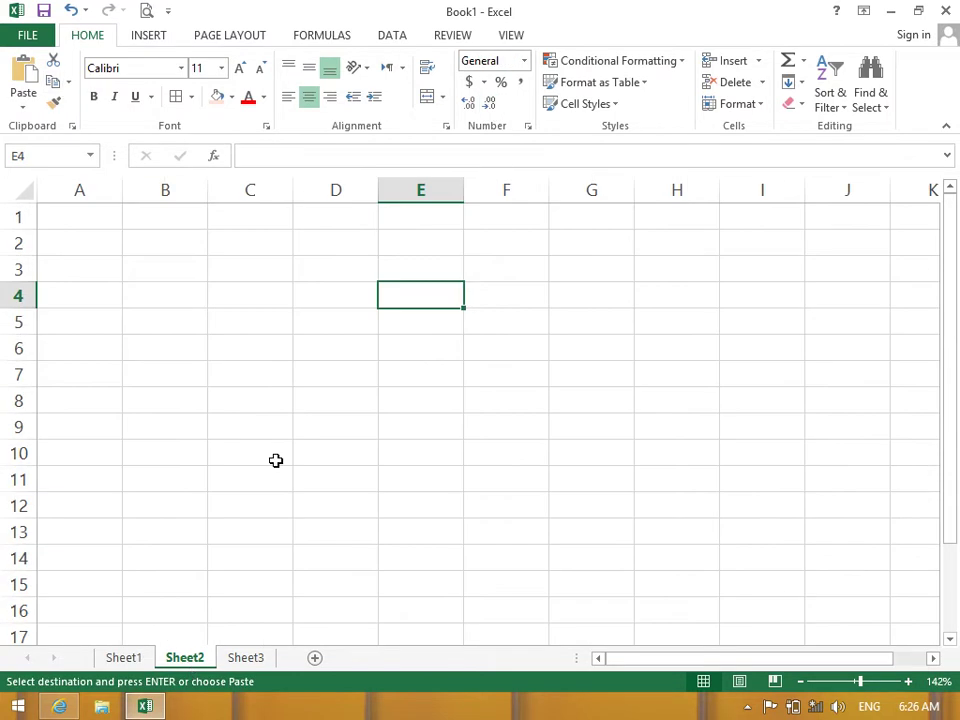
pyautogui.click(24, 104)
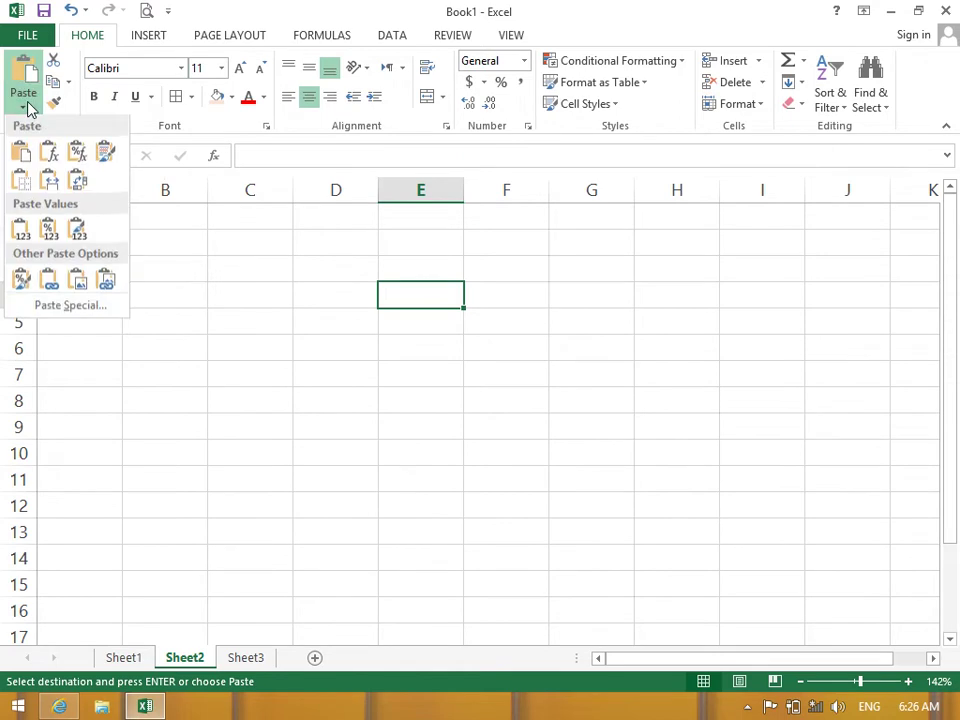
pyautogui.click(70, 306)
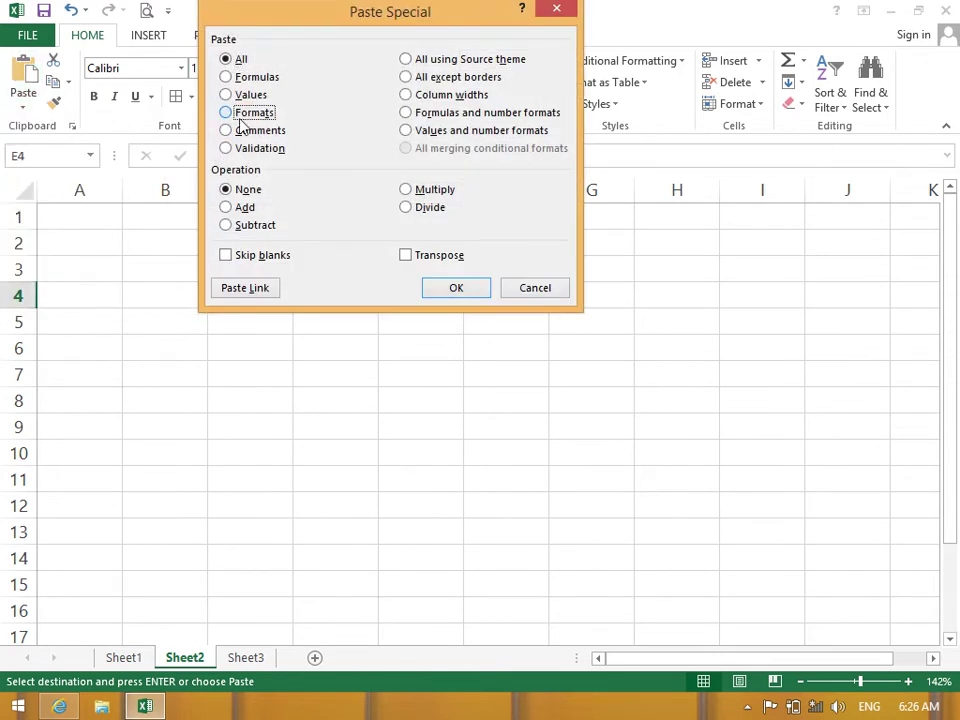
pyautogui.click(252, 112)
pyautogui.click(450, 287)
# Widen column E and re-commit the empty E4, then return to Sheet1.
pyautogui.click(454, 376)
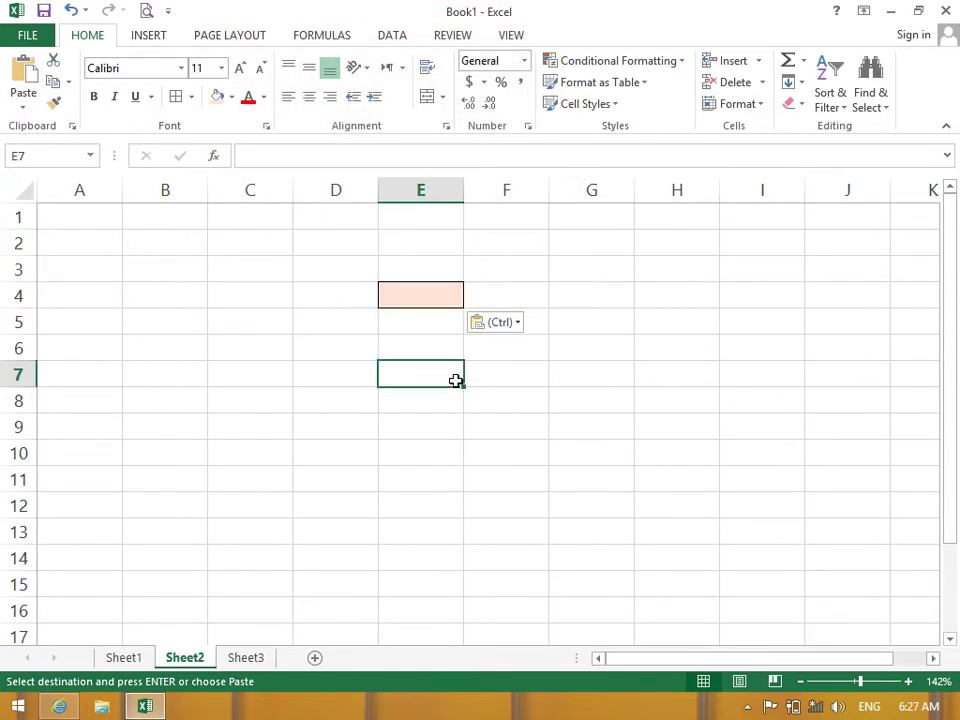
pyautogui.moveTo(463, 188); pyautogui.dragTo(518, 188)
pyautogui.click(446, 298)
pyautogui.doubleClick(446, 298)
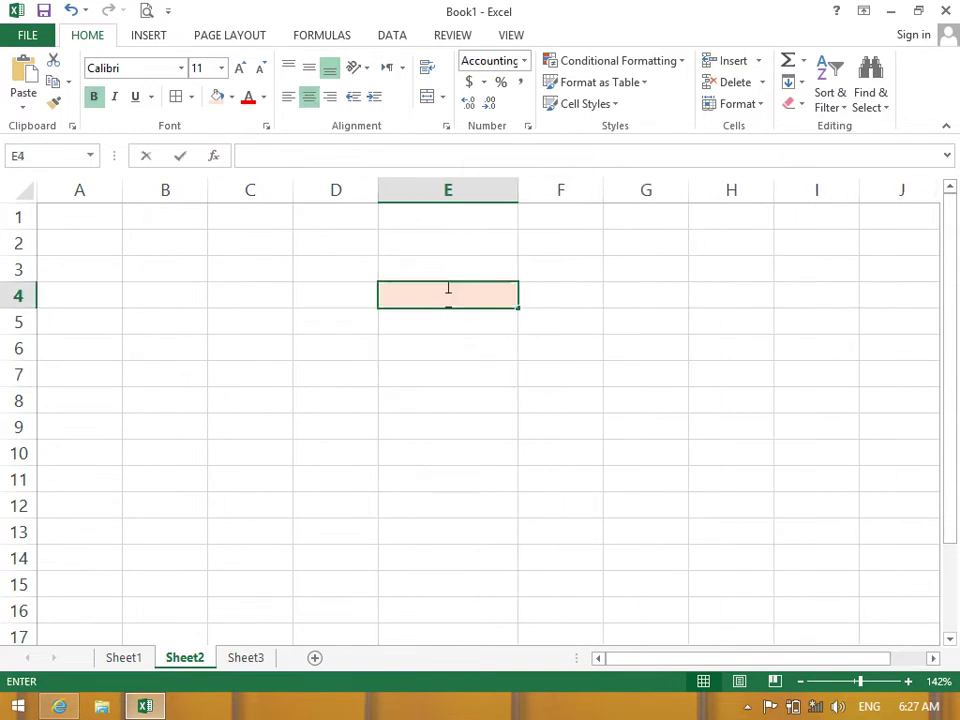
pyautogui.press('Return')
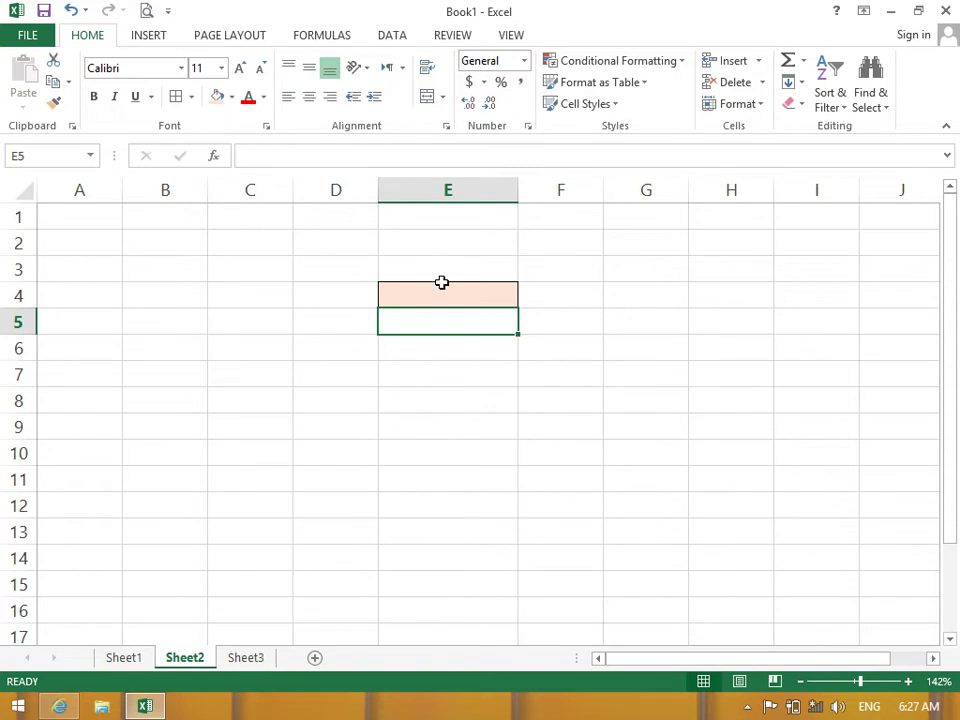
pyautogui.click(444, 291)
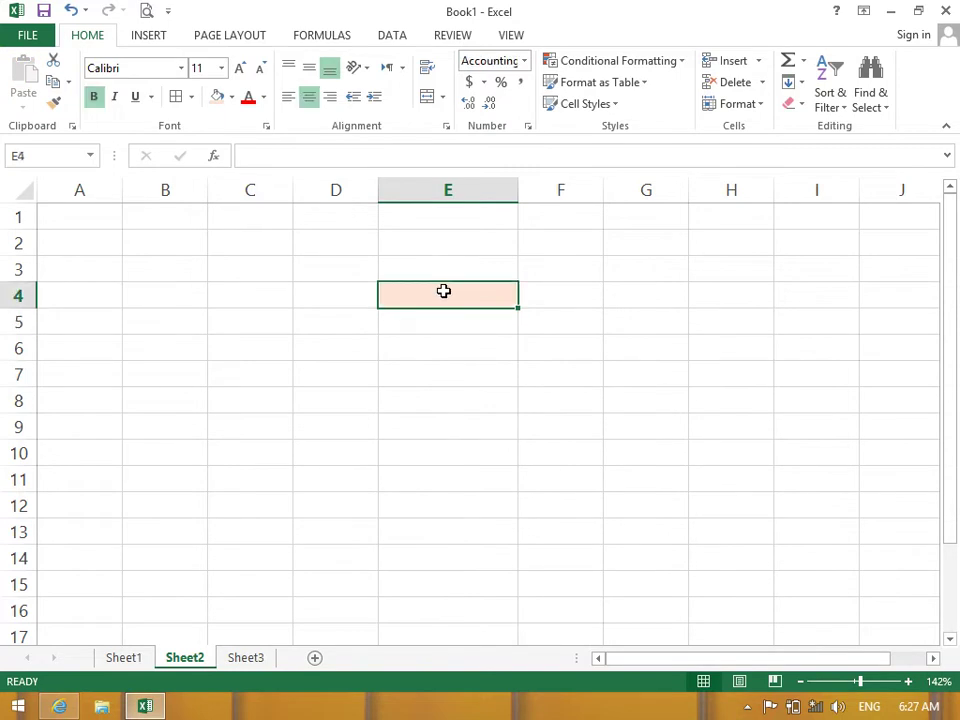
pyautogui.click(140, 660)
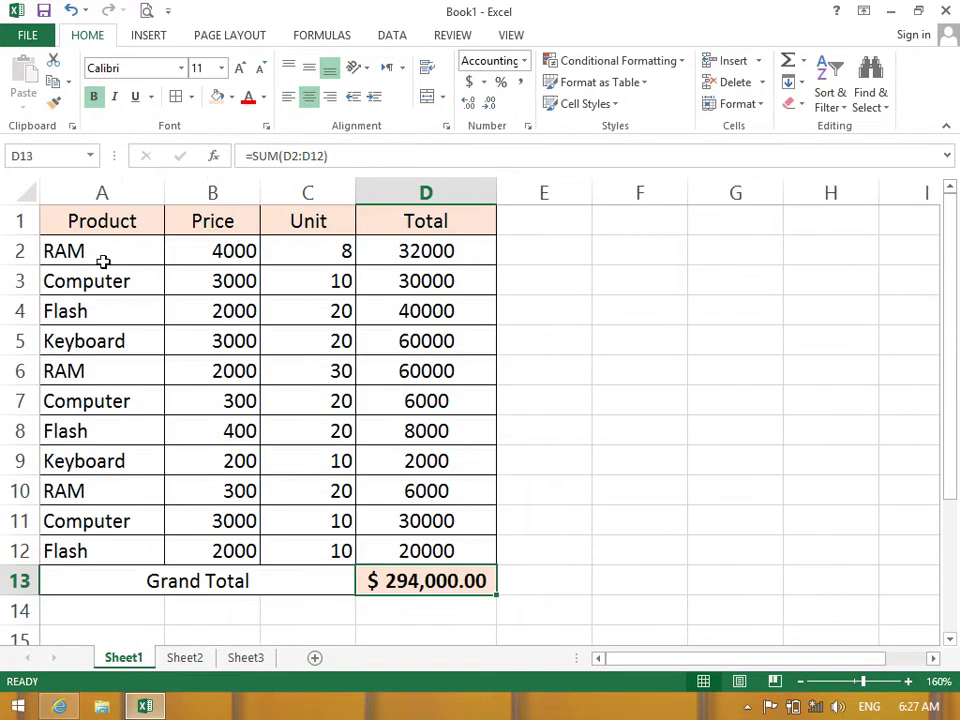
# Paste the Sheet1 header formatting from A1:D1 onto Sheet2's A1:D1 as Formats only.
pyautogui.moveTo(122, 214); pyautogui.dragTo(422, 205)
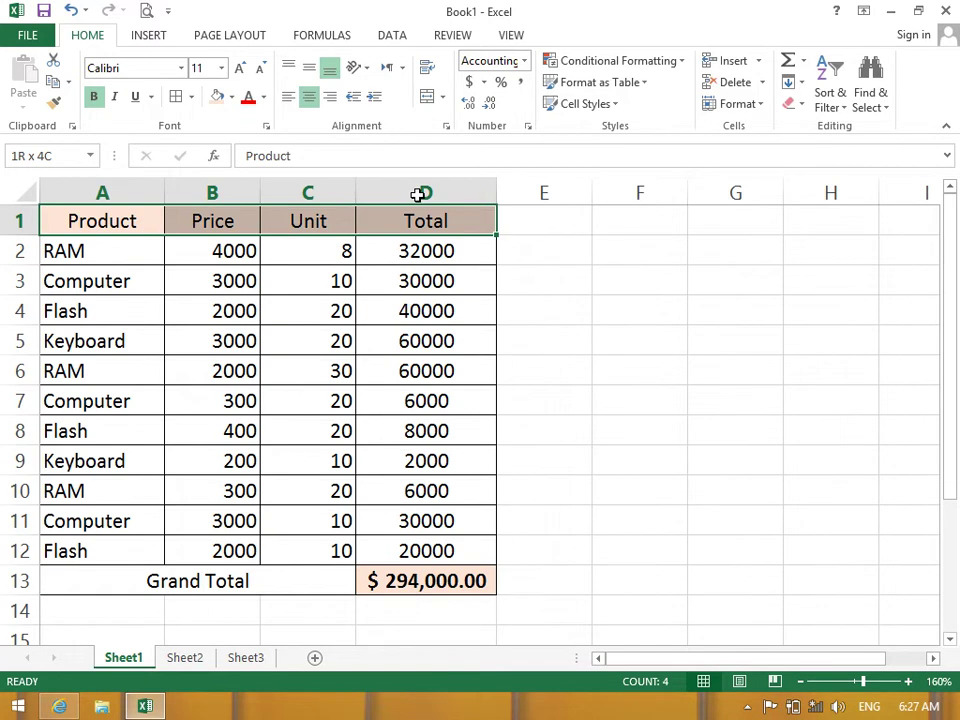
pyautogui.click(55, 85)
pyautogui.click(184, 657)
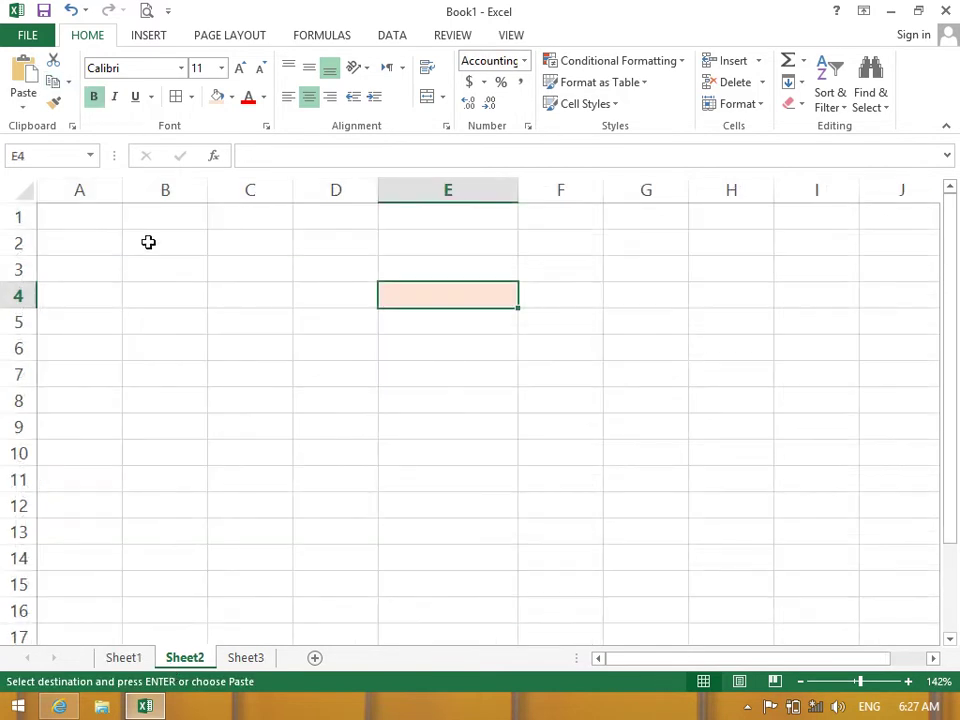
pyautogui.click(94, 212)
pyautogui.click(23, 103)
pyautogui.click(68, 305)
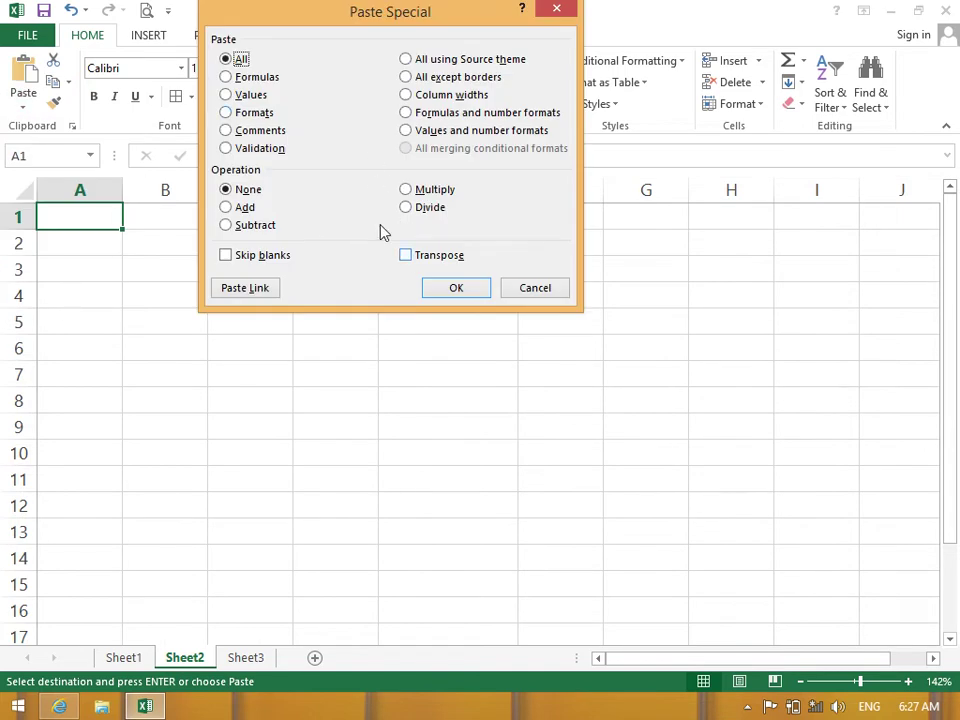
pyautogui.click(258, 113)
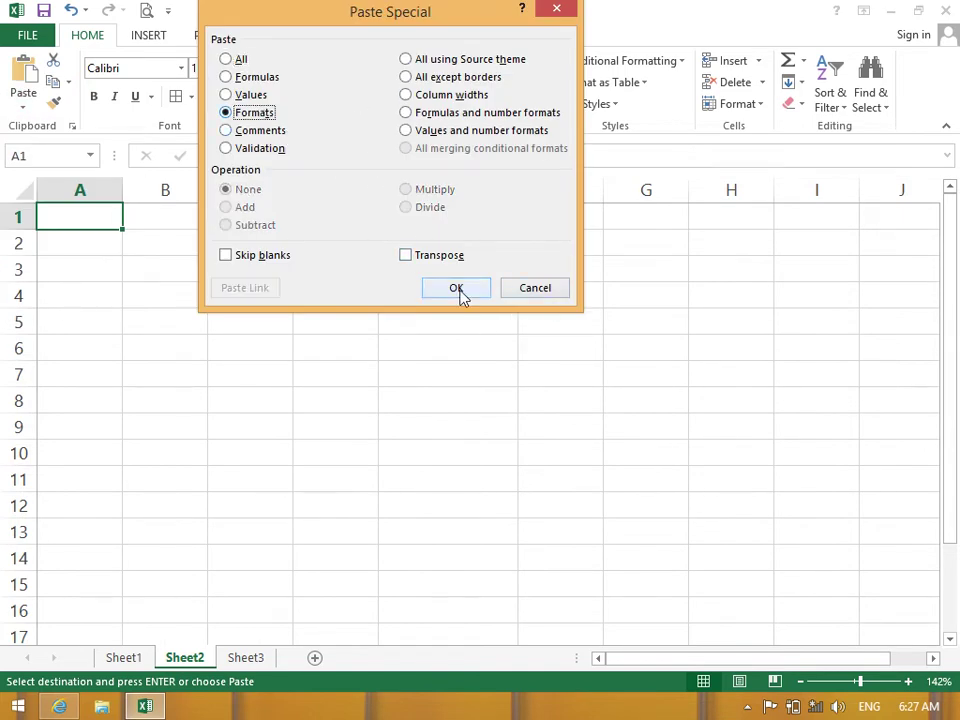
pyautogui.click(459, 290)
# Clear Formats from Sheet2's A1:E10 and go back to Sheet1.
pyautogui.click(420, 424)
pyautogui.moveTo(90, 216); pyautogui.dragTo(311, 208)
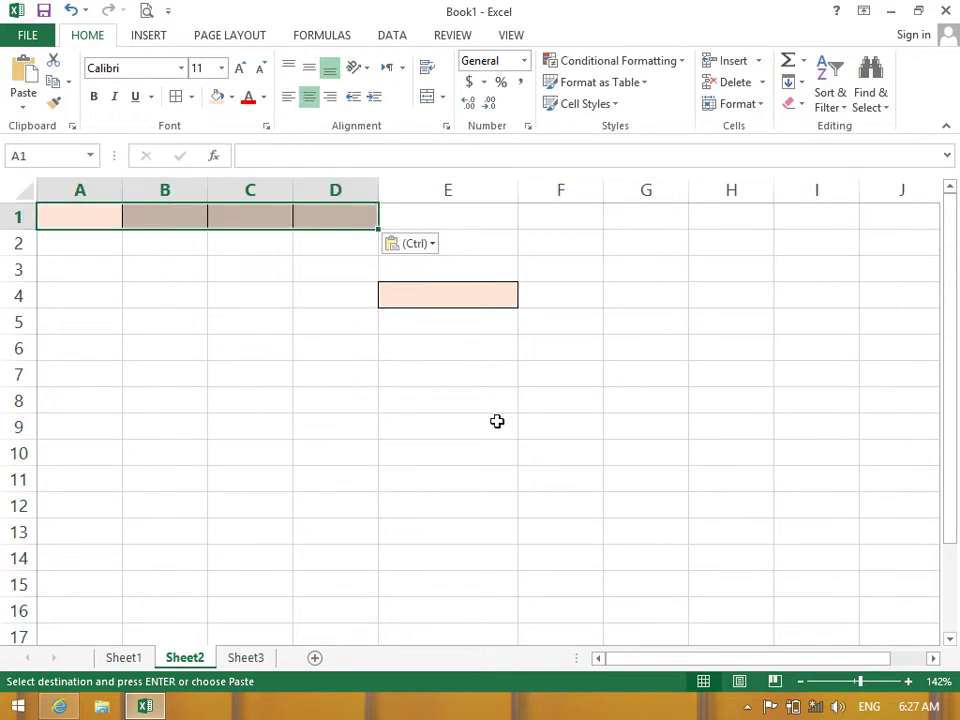
pyautogui.moveTo(448, 452); pyautogui.dragTo(108, 145)
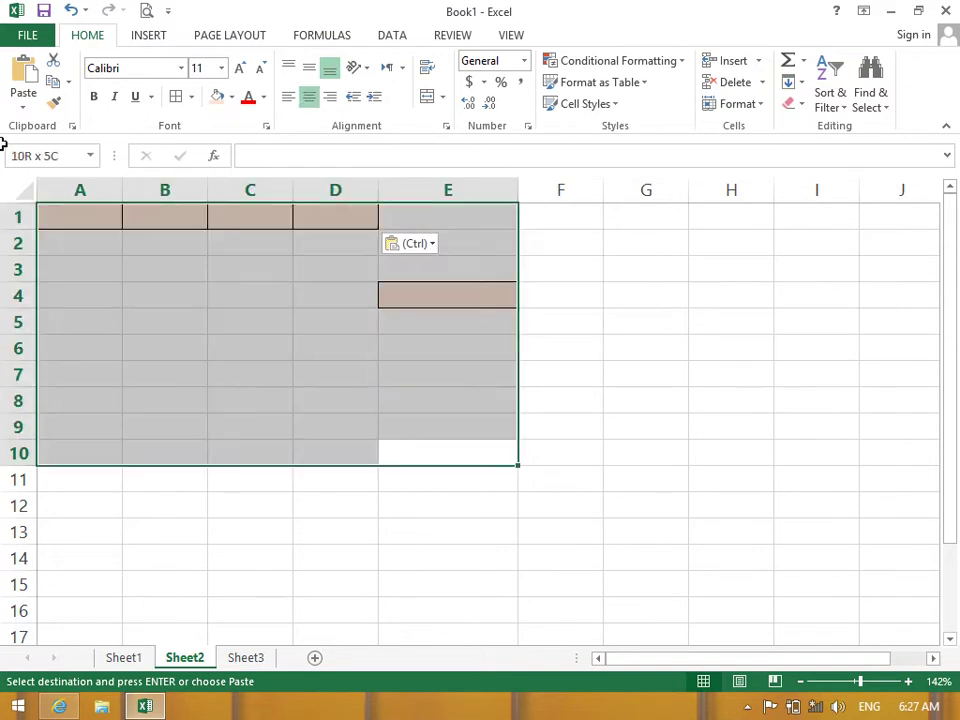
pyautogui.click(793, 103)
pyautogui.click(806, 141)
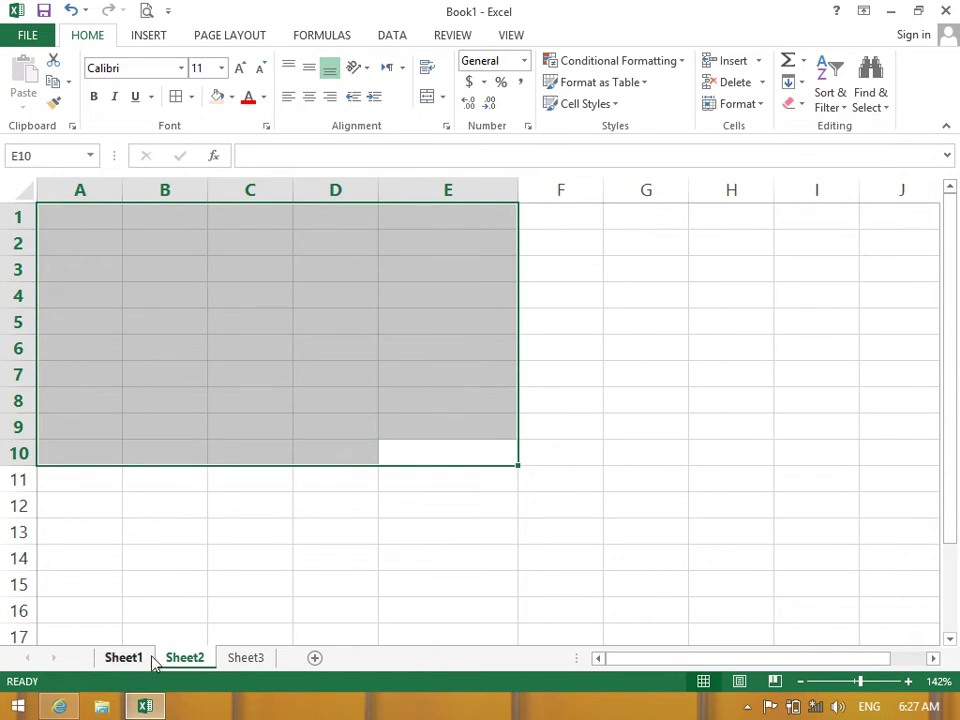
pyautogui.click(141, 657)
pyautogui.click(281, 484)
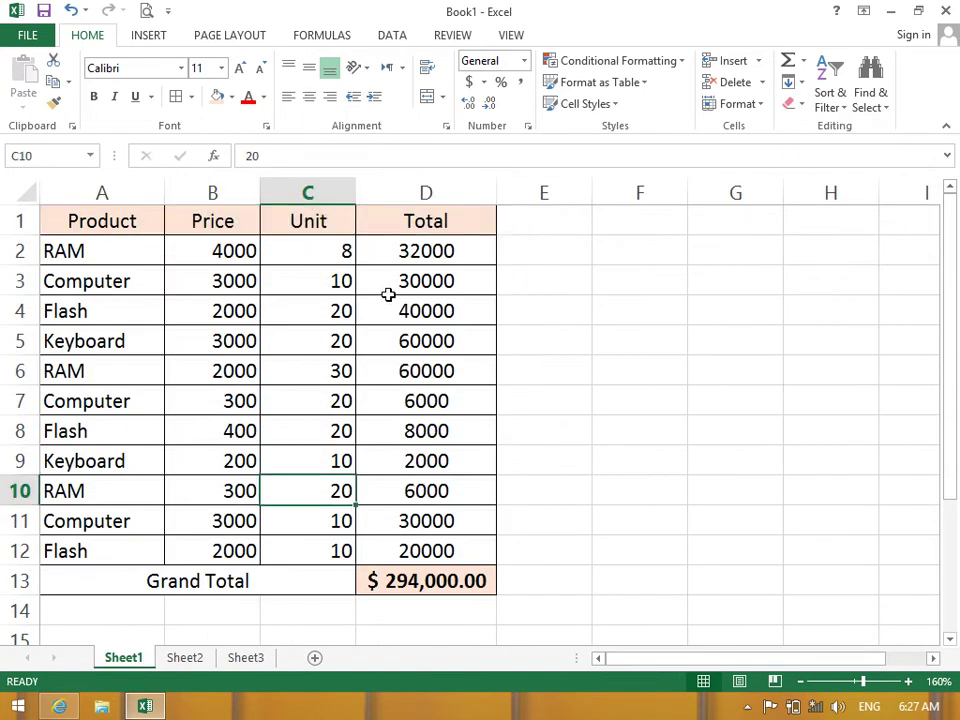
# Add a "2% Discount" comment to the Total in D3, removing the author label.
pyautogui.click(386, 253)
pyautogui.click(387, 283)
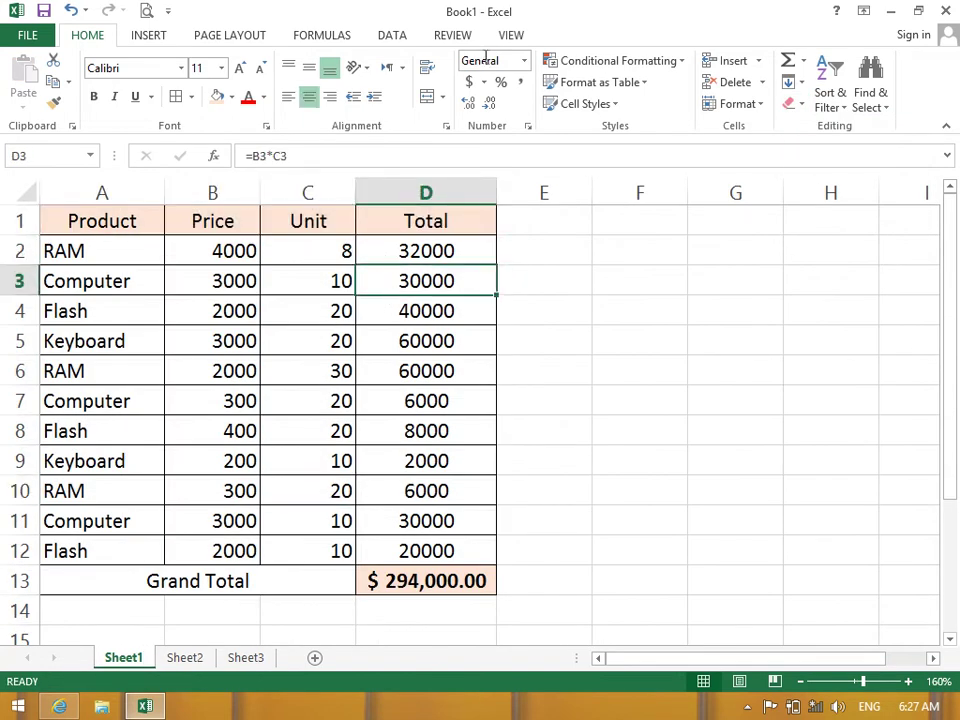
pyautogui.click(517, 40)
pyautogui.click(455, 36)
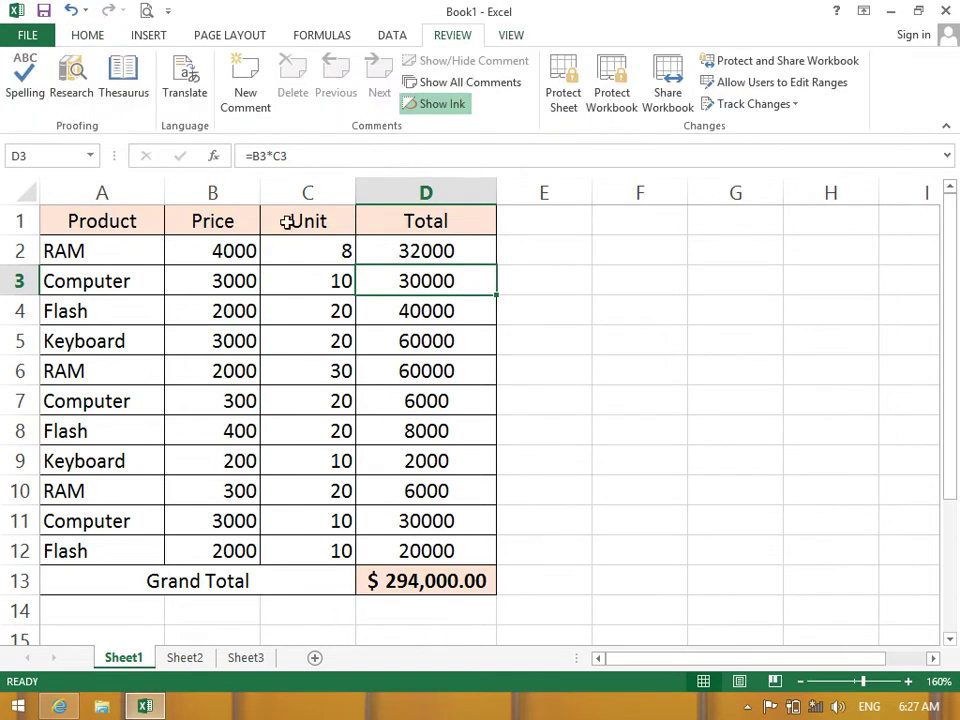
pyautogui.click(246, 112)
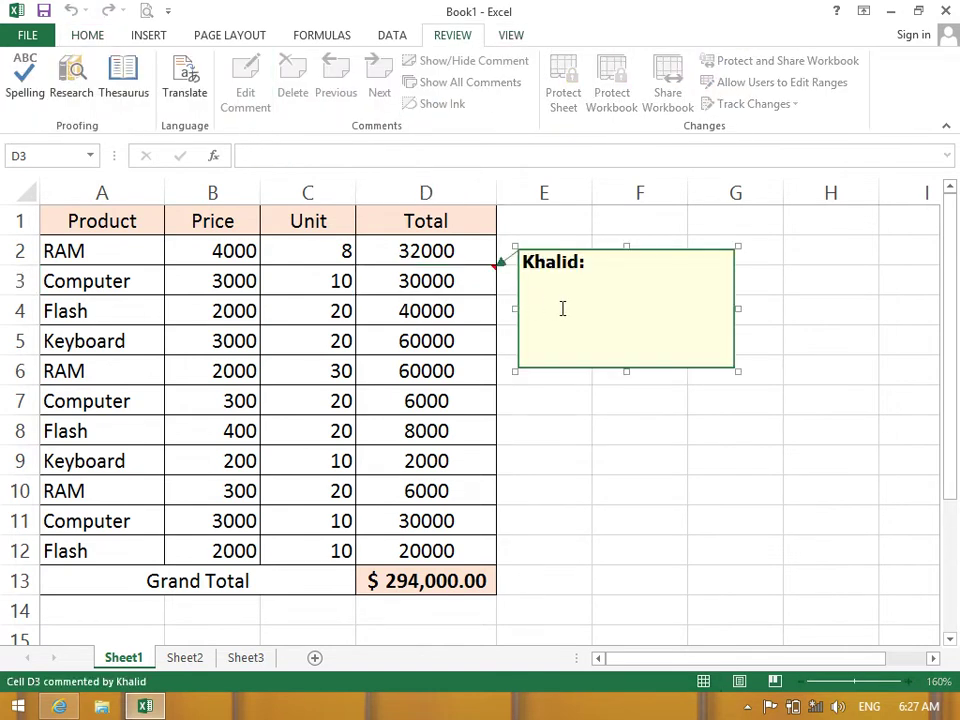
pyautogui.hotkey('ctrl', 'a')
pyautogui.press('BackSpace')
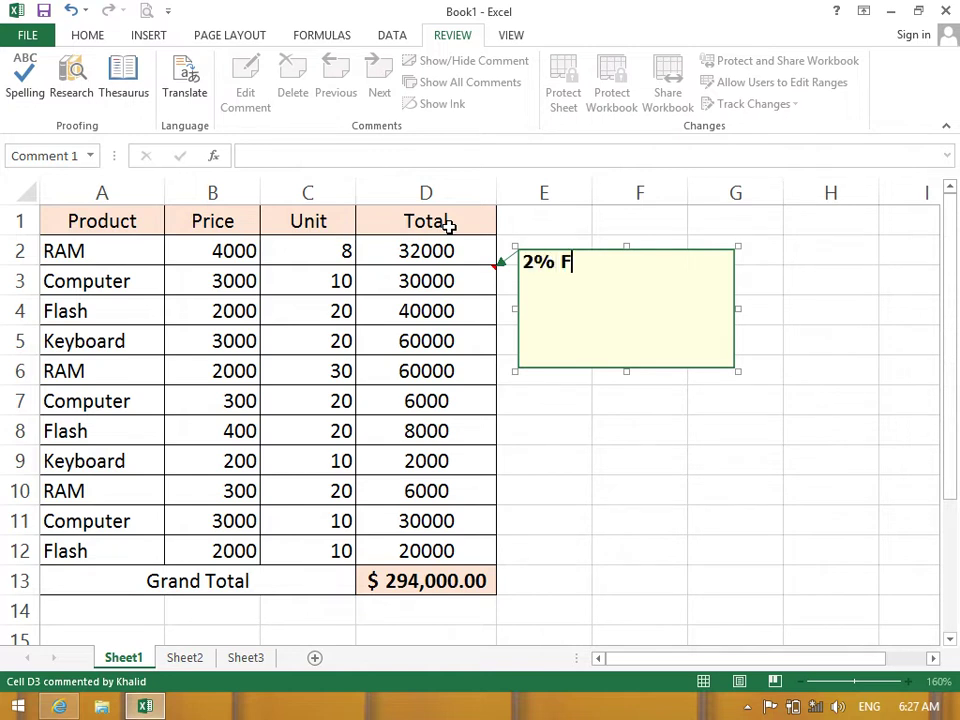
pyautogui.write('unt')
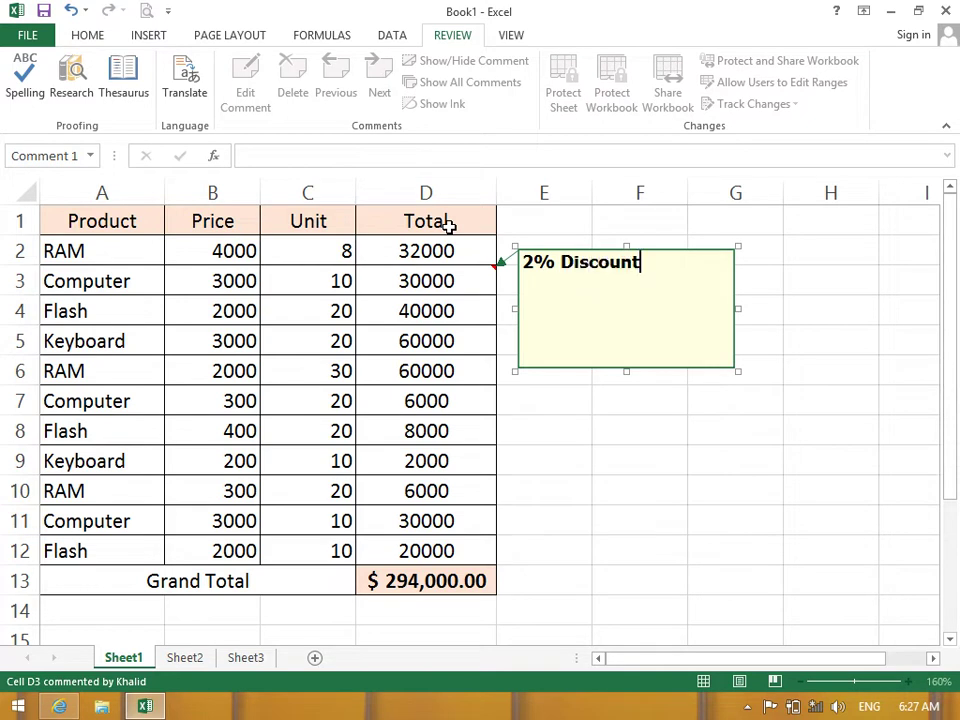
# Add a "1% Discount" comment to the Total in D8, then select table A1:D13.
pyautogui.click(440, 430)
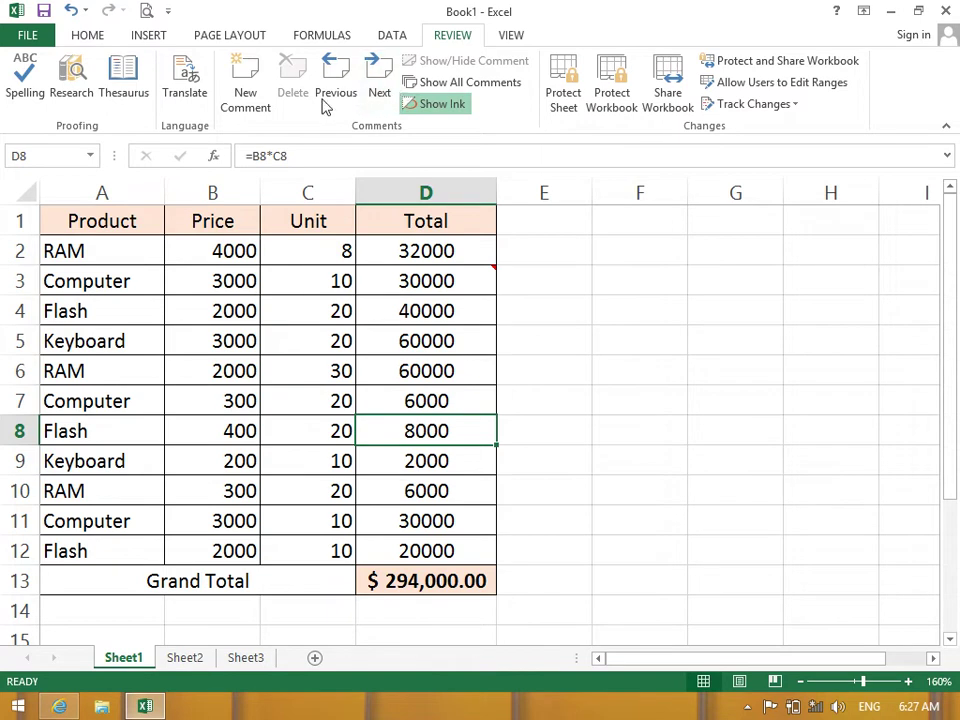
pyautogui.click(251, 98)
pyautogui.hotkey('ctrl', 'a')
pyautogui.press('BackSpace')
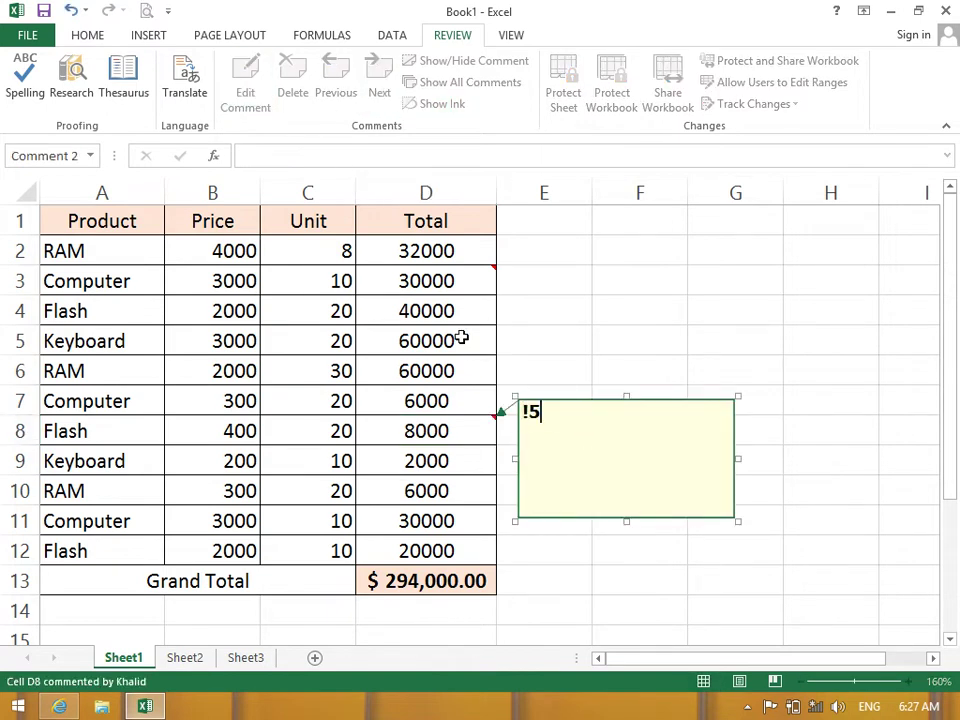
pyautogui.press('BackSpace')
pyautogui.write('% ')
pyautogui.write('count')
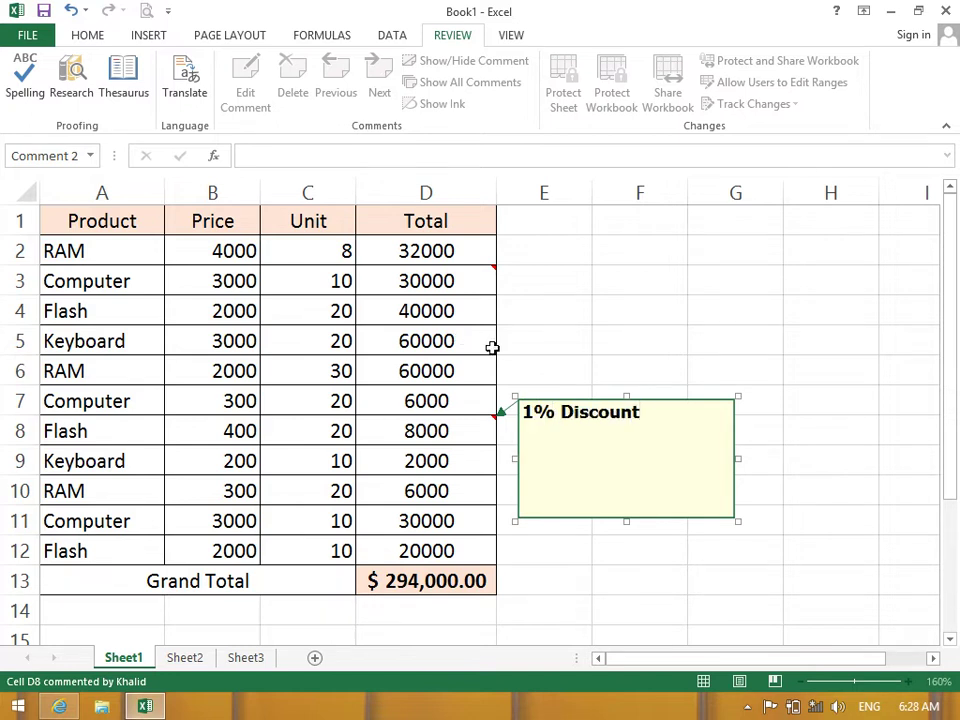
pyautogui.click(522, 360)
pyautogui.moveTo(485, 580); pyautogui.dragTo(88, 208)
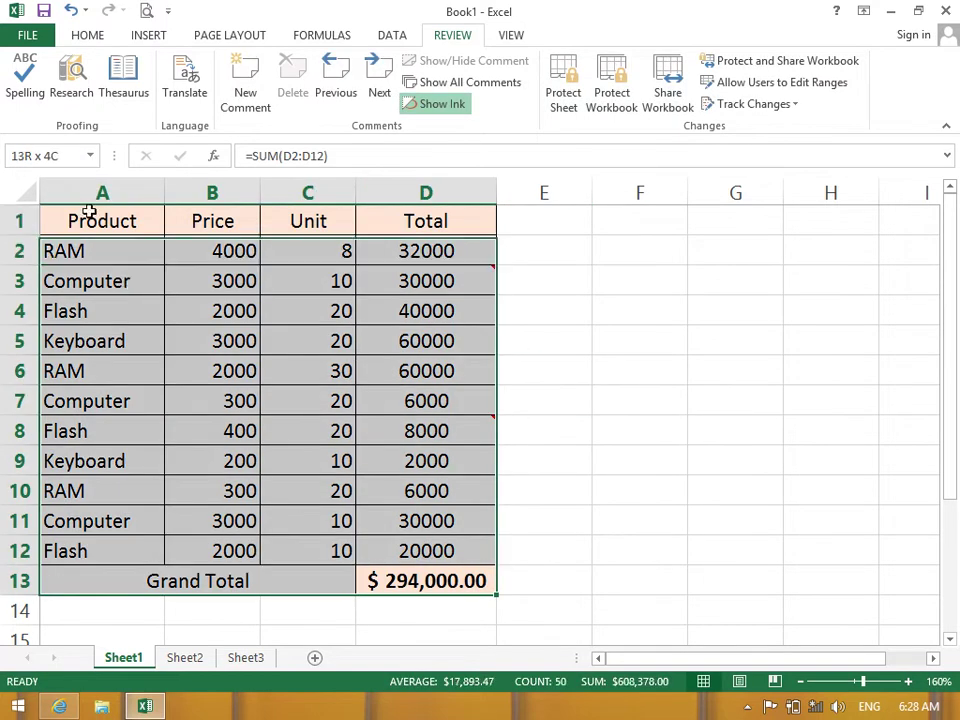
# Copy the table and paste only its comments onto Sheet2 via Paste Special Comments.
pyautogui.click(87, 35)
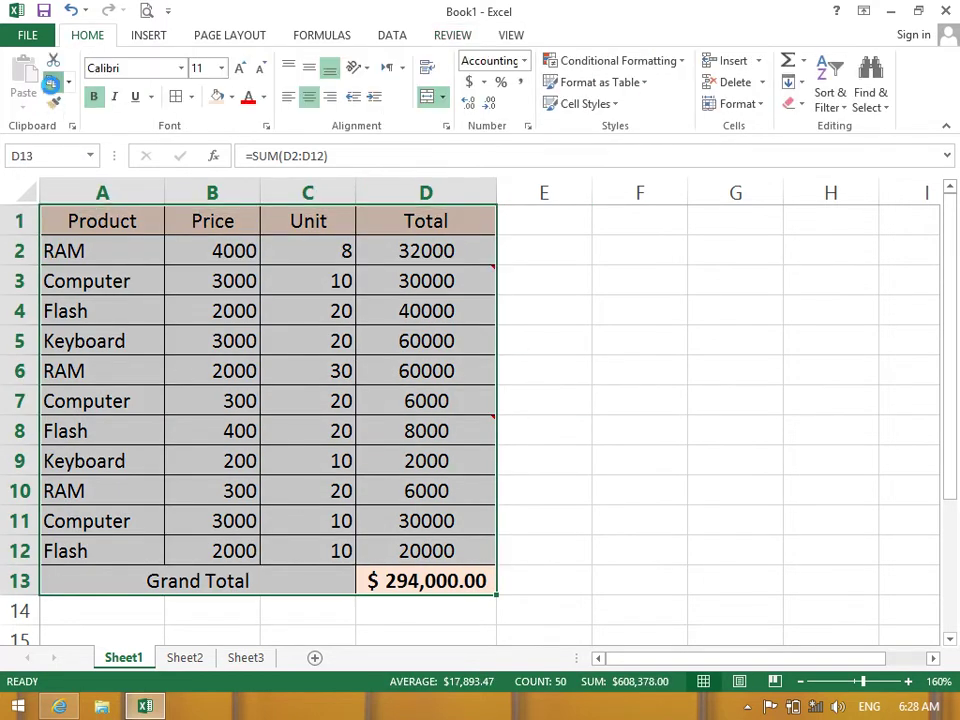
pyautogui.click(60, 82)
pyautogui.click(184, 657)
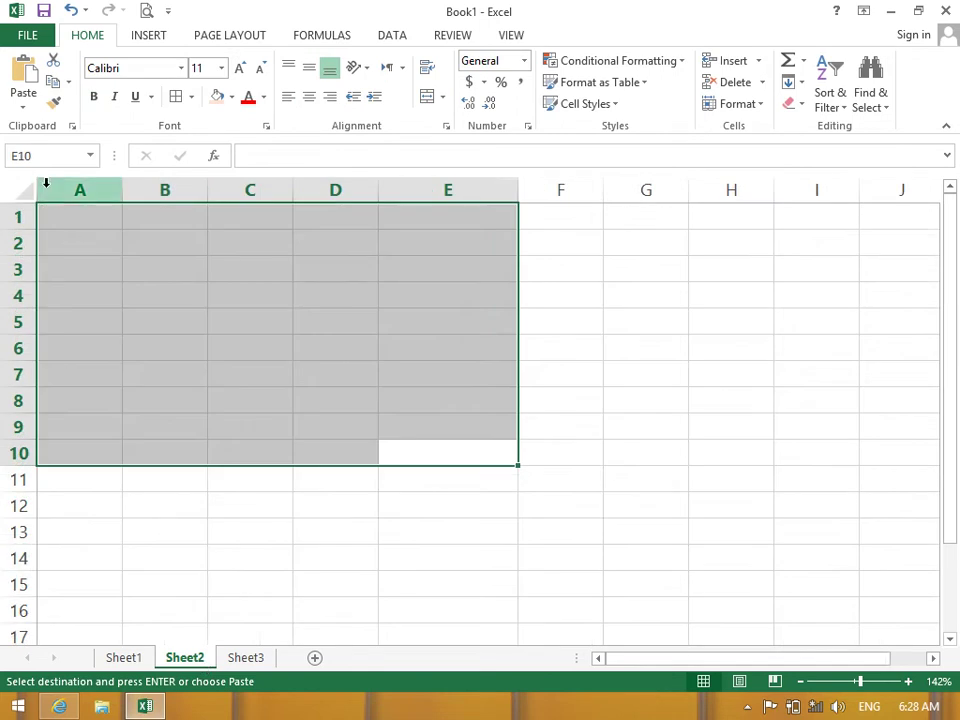
pyautogui.click(14, 106)
pyautogui.click(58, 306)
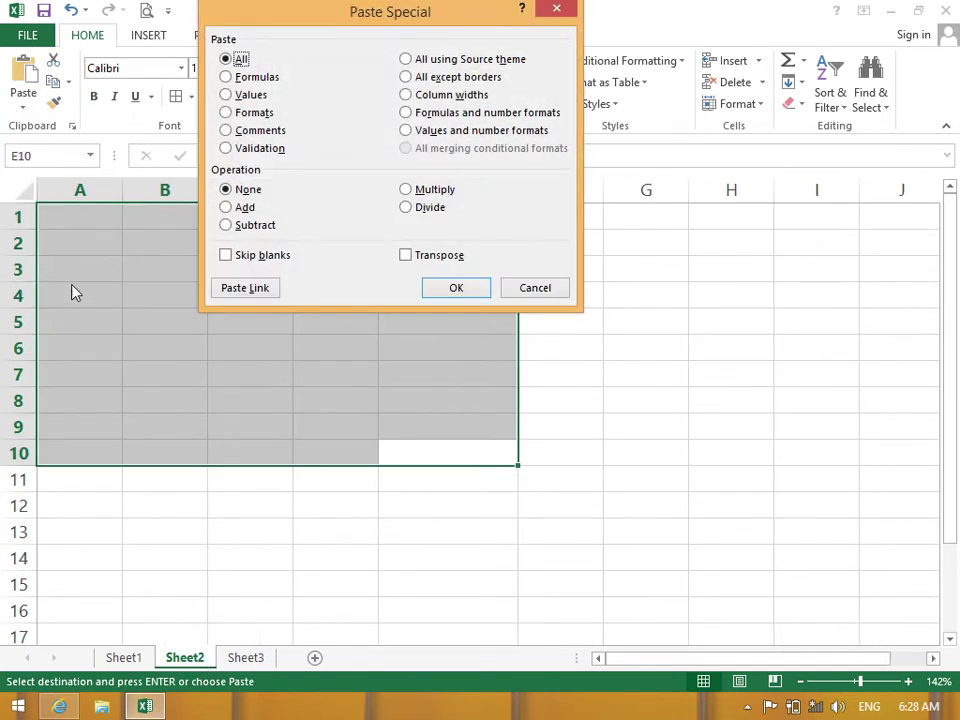
pyautogui.click(226, 131)
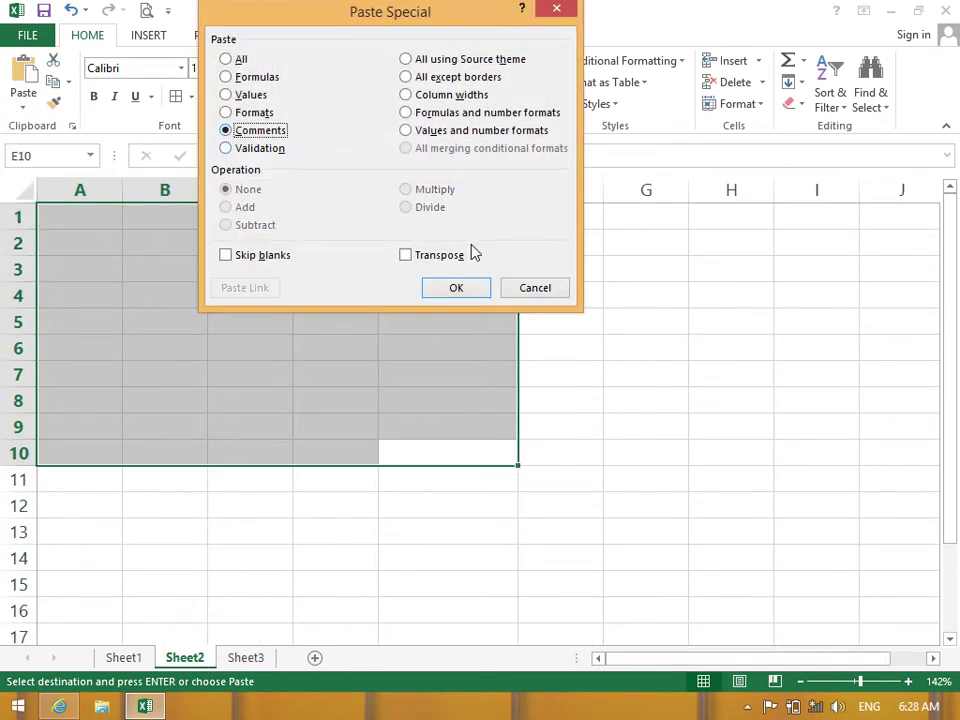
pyautogui.click(456, 288)
# Select all of Sheet2 and apply Clear All to wipe it.
pyautogui.click(468, 369)
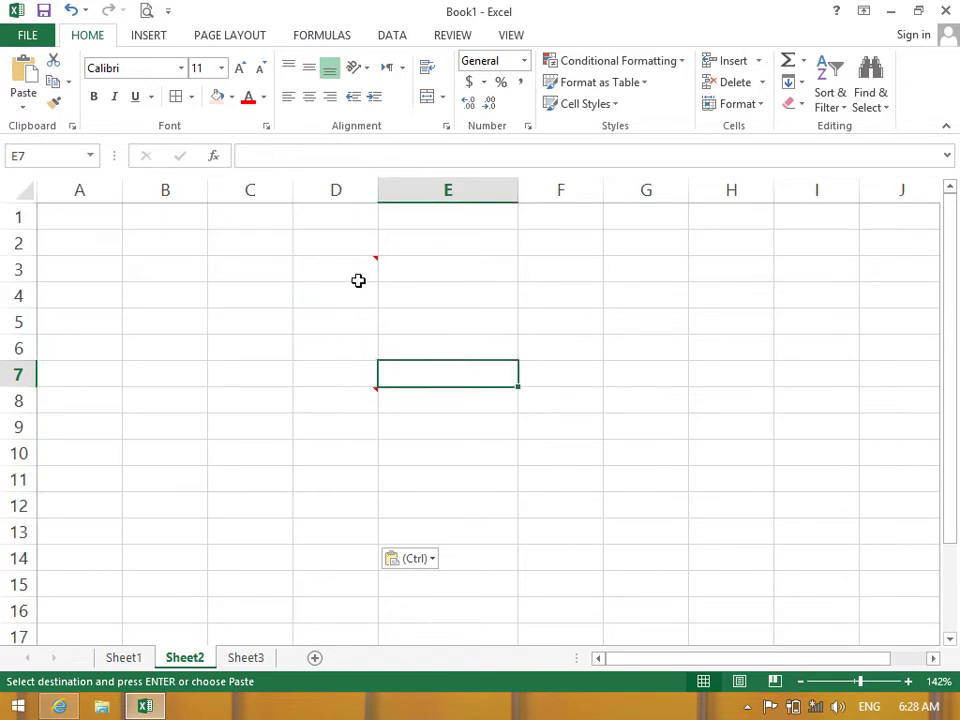
pyautogui.moveTo(355, 401)
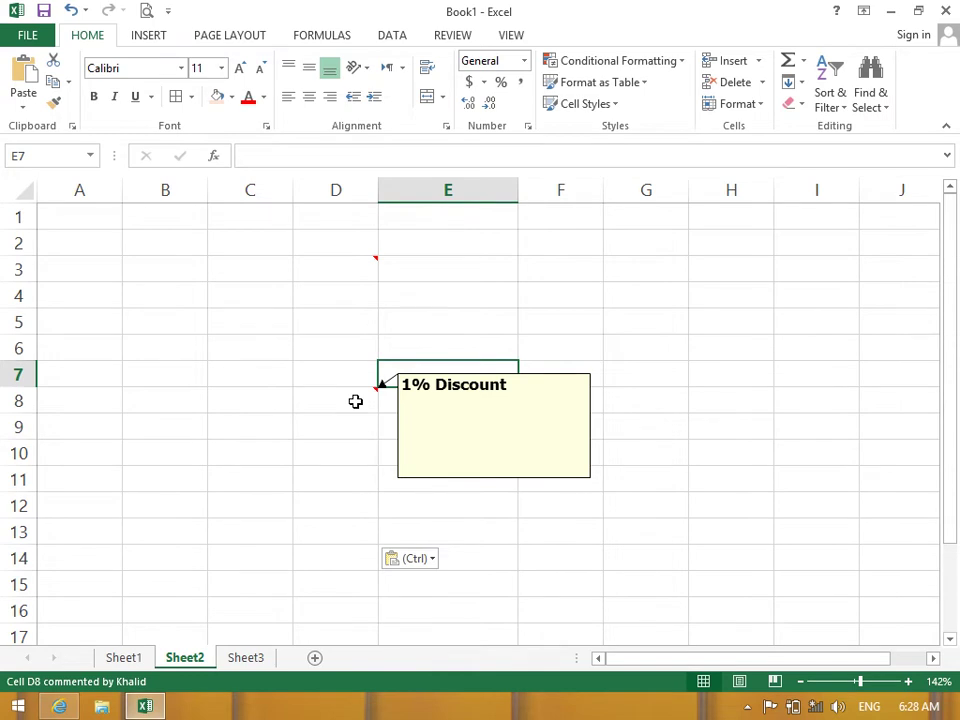
pyautogui.hotkey('ctrl', 'a')
pyautogui.click(796, 108)
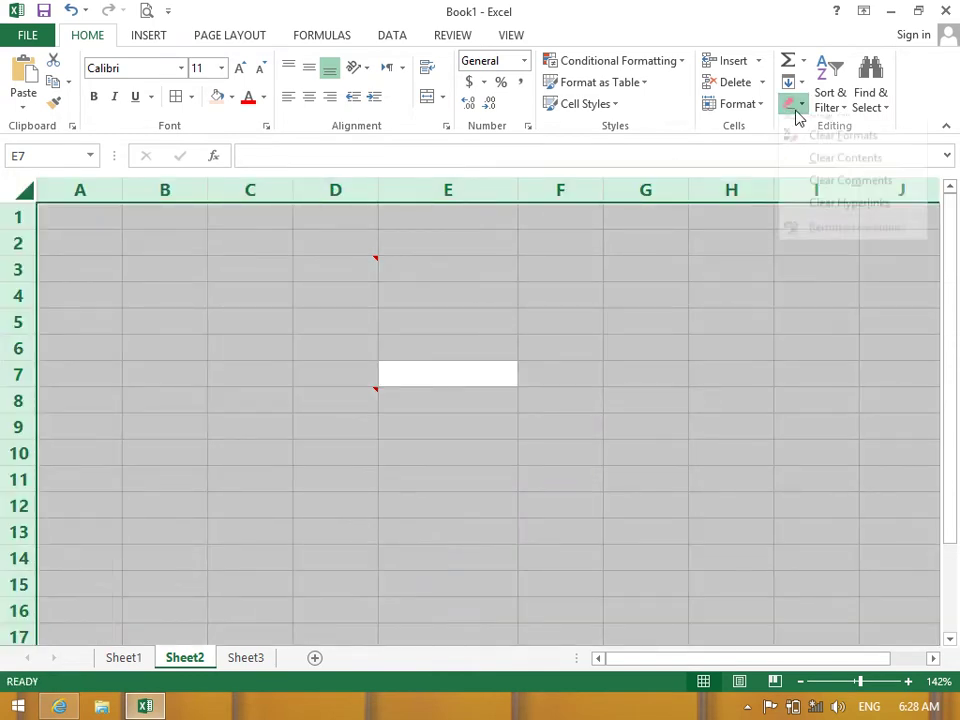
pyautogui.click(800, 145)
pyautogui.click(784, 106)
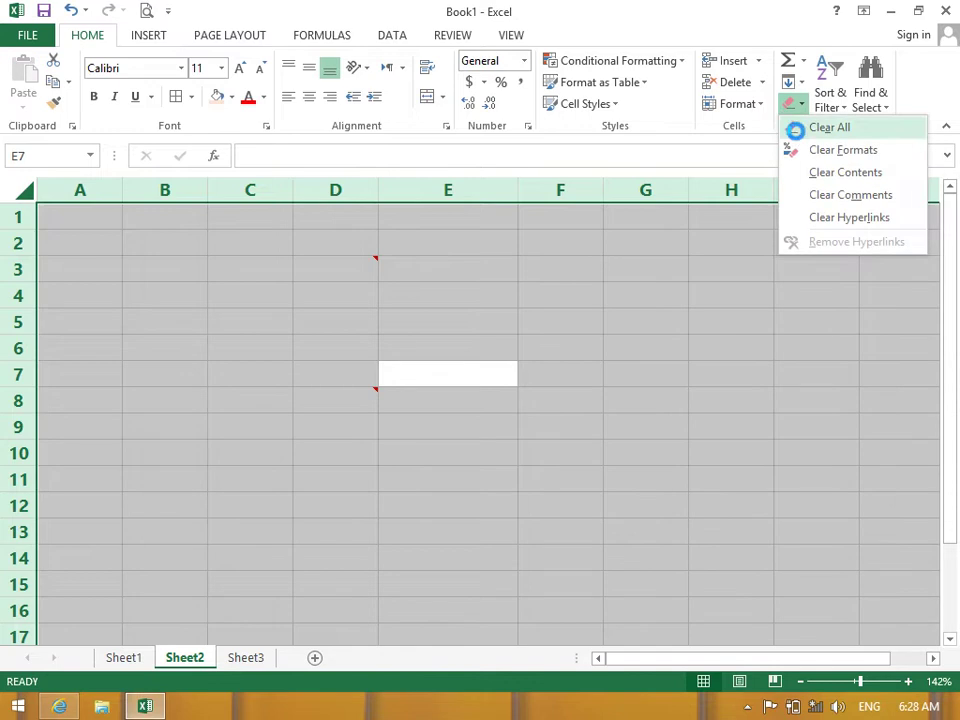
pyautogui.click(798, 131)
# Delete the Unit values in C2:C12 on Sheet1, leaving every Total at 0 and Grand Total $ -.
pyautogui.click(124, 660)
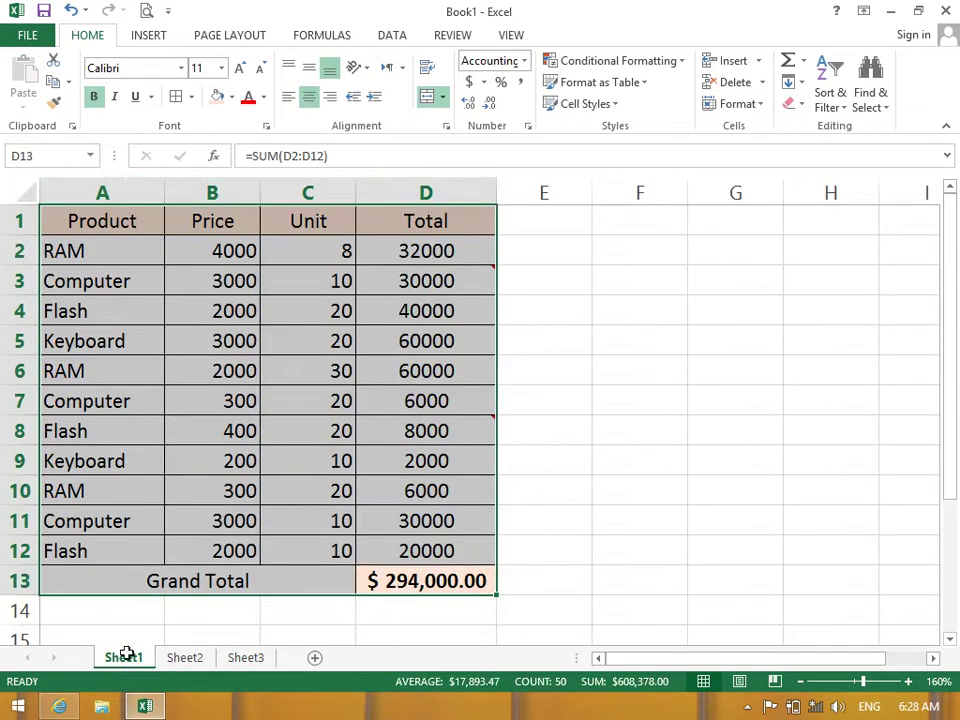
pyautogui.click(273, 522)
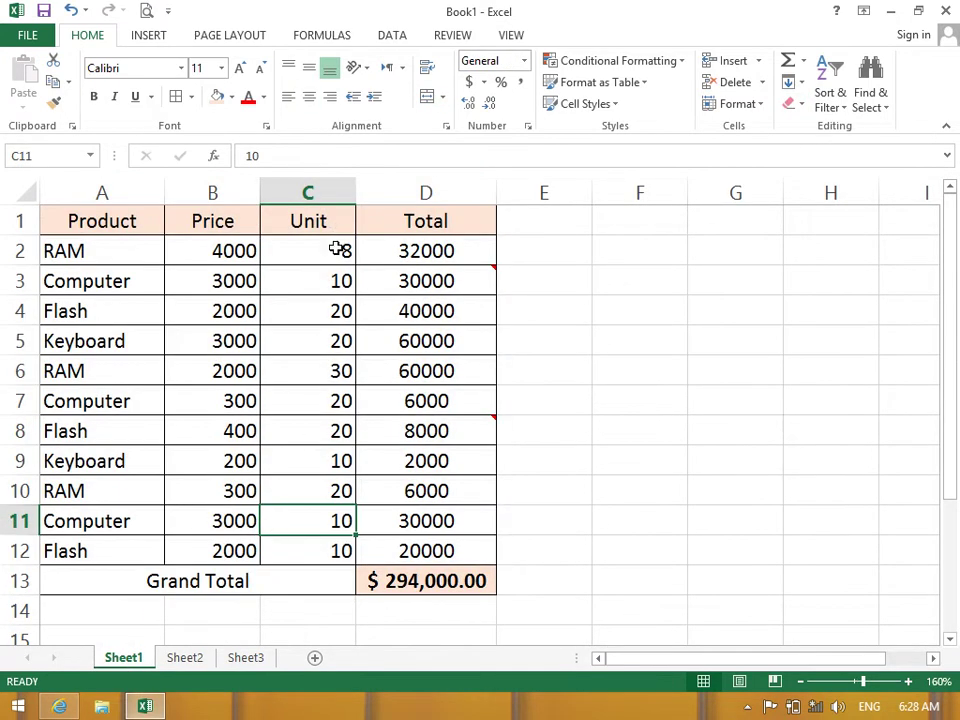
pyautogui.moveTo(315, 245); pyautogui.dragTo(321, 540)
pyautogui.press('Delete')
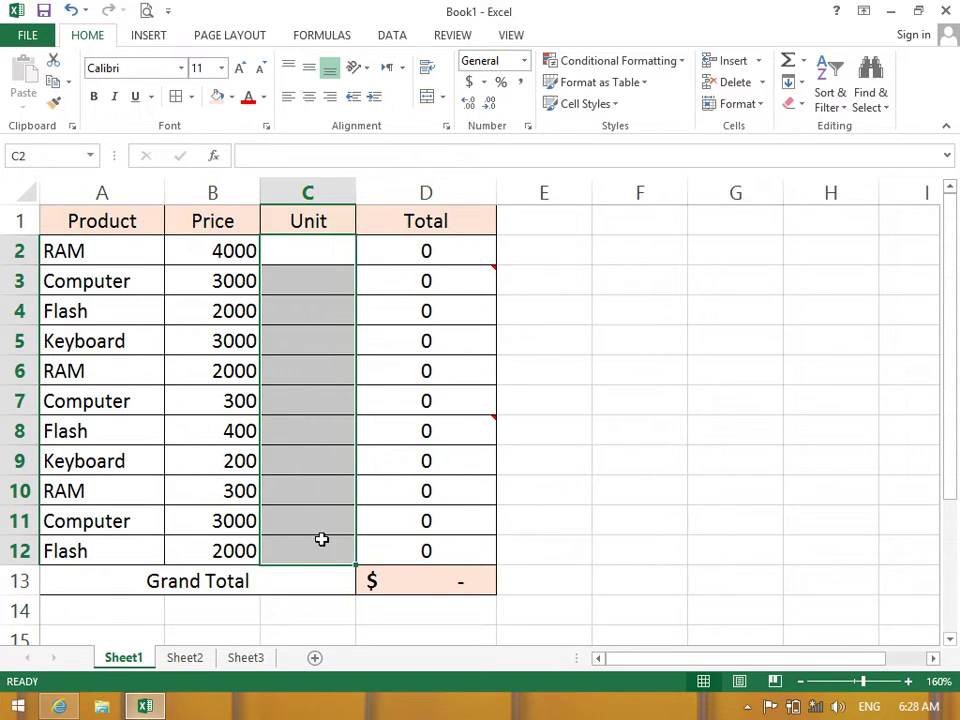
pyautogui.moveTo(277, 260); pyautogui.dragTo(319, 549)
# Apply Data Validation to C2:C12: Whole number between minimum 1 and maximum 5.
pyautogui.click(394, 36)
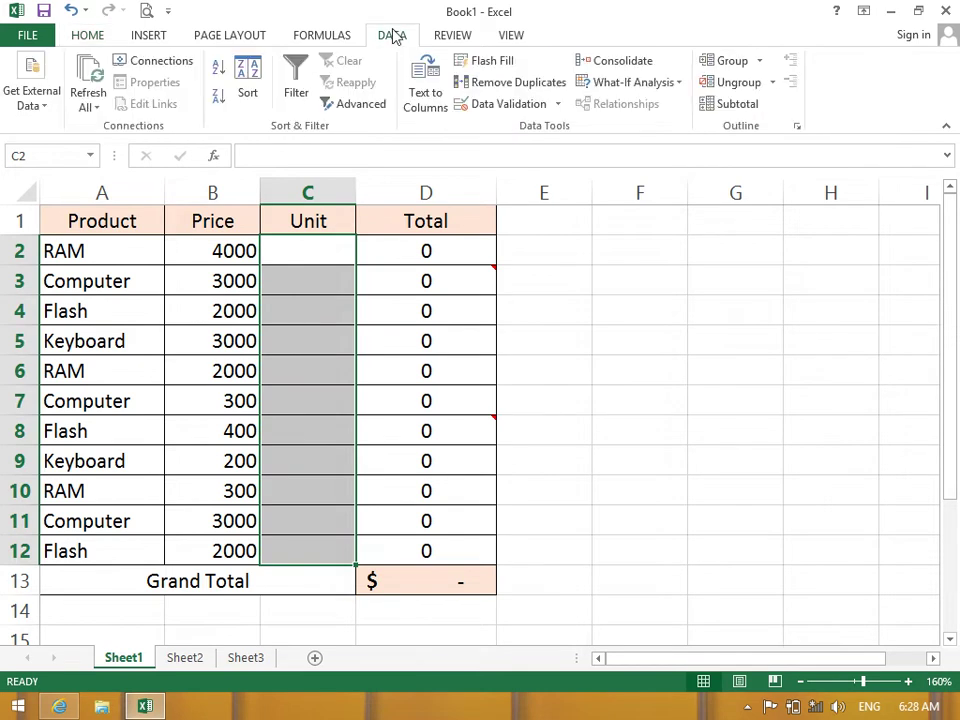
pyautogui.click(520, 107)
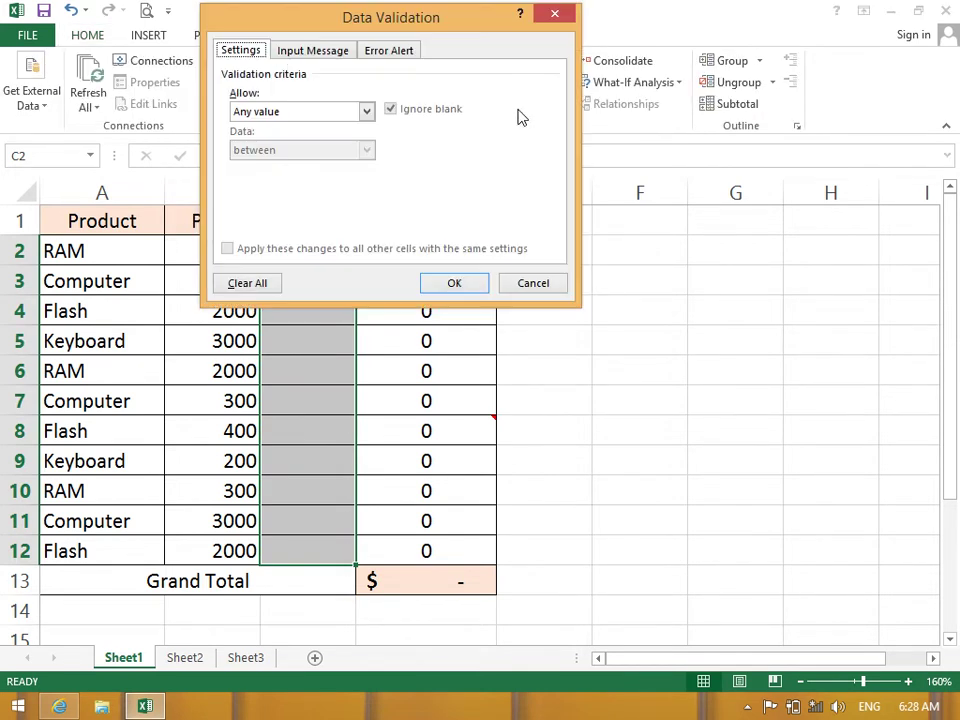
pyautogui.click(367, 112)
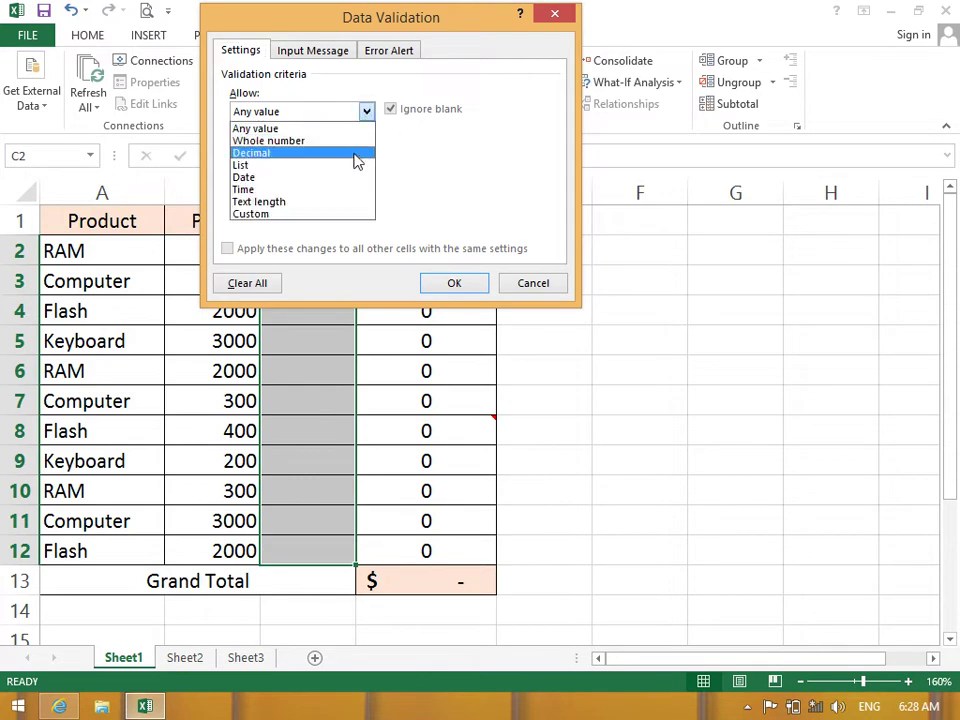
pyautogui.click(347, 145)
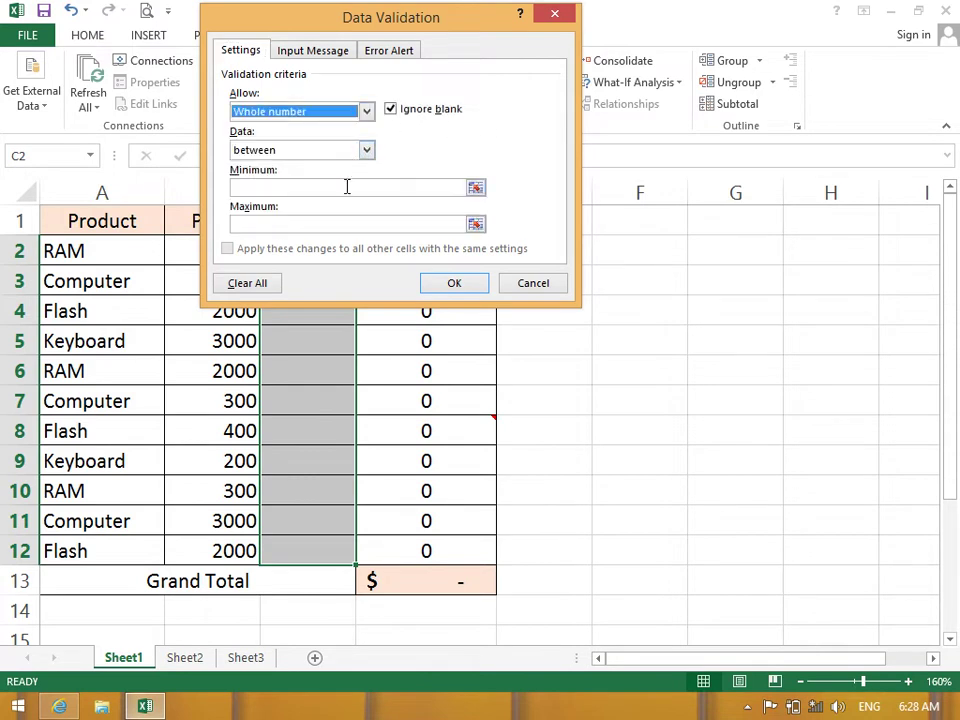
pyautogui.click(347, 187)
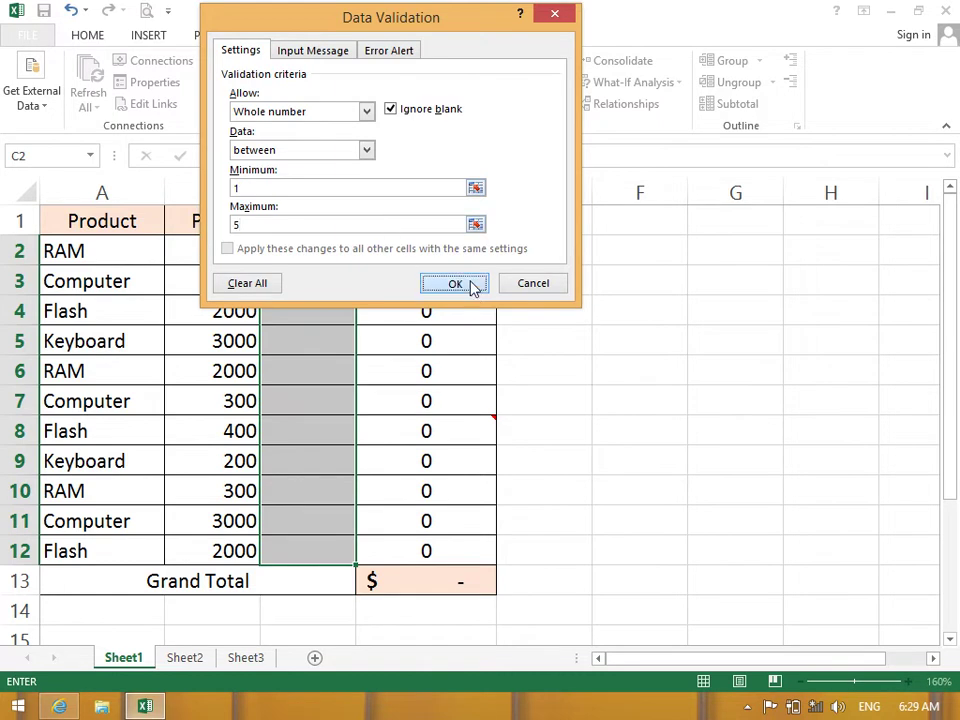
pyautogui.click(448, 283)
pyautogui.click(289, 257)
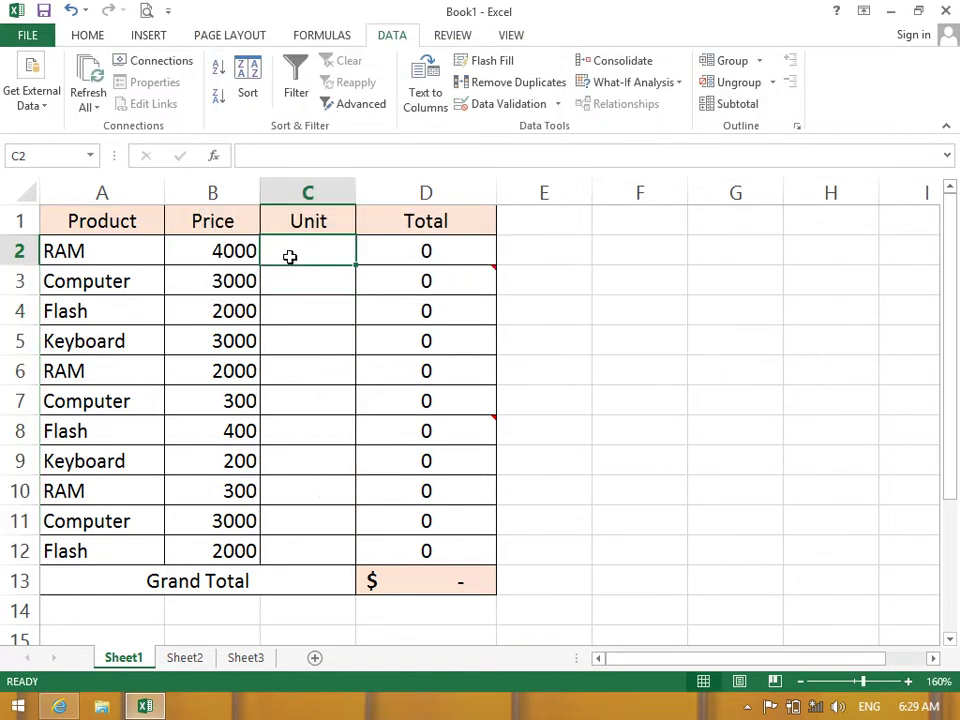
# Enter 6 in C2, cancel the validation error, then enter 5 instead.
pyautogui.write('6')
pyautogui.press('Return')
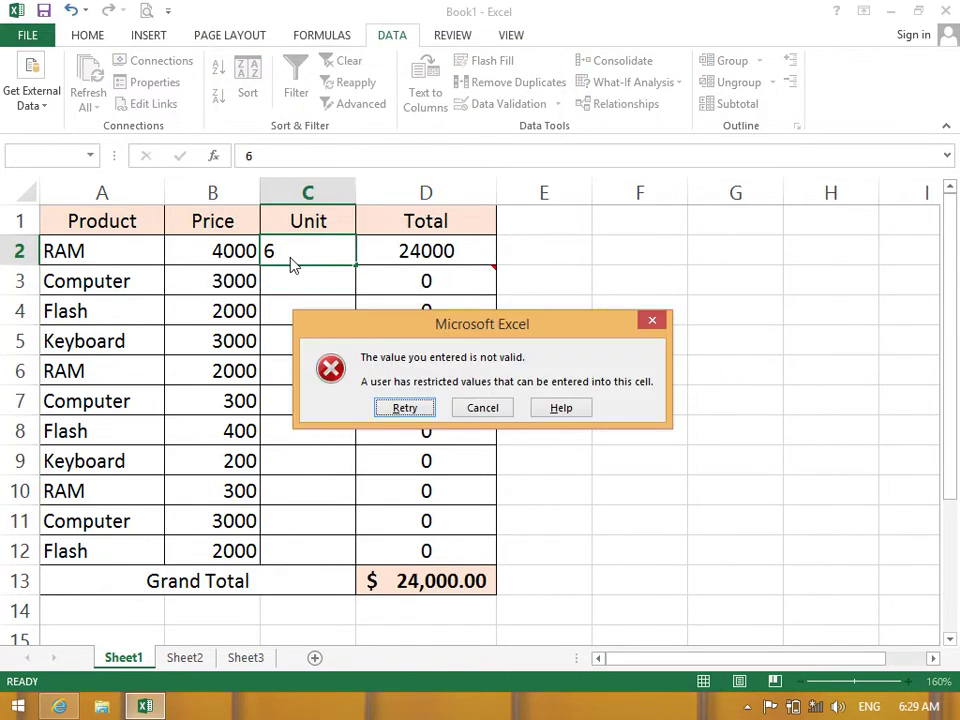
pyautogui.click(483, 409)
pyautogui.write('5')
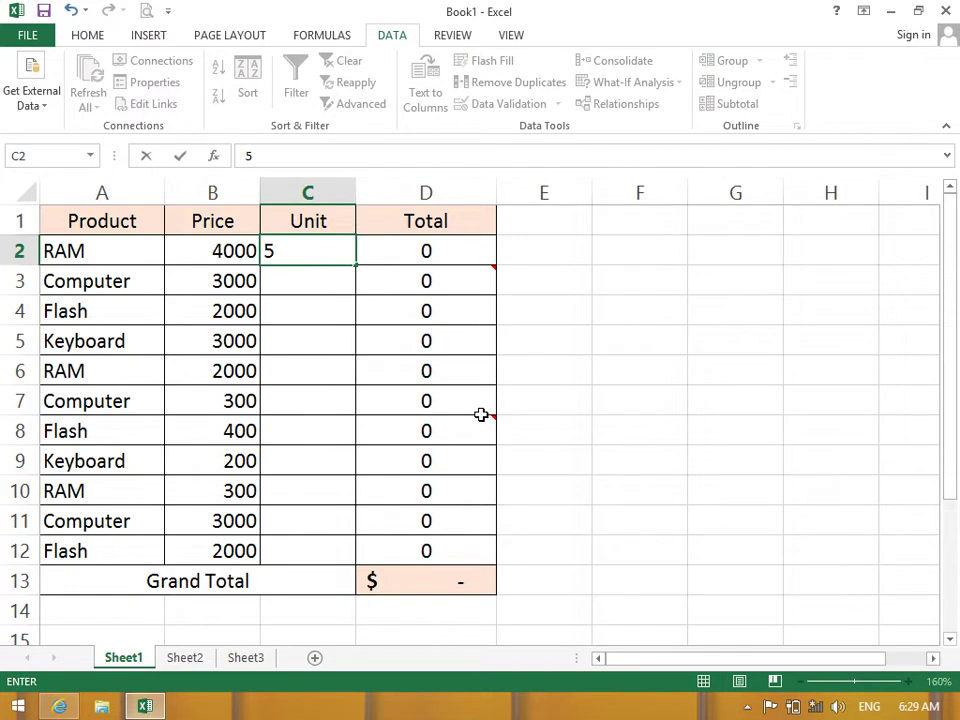
pyautogui.write('4')
pyautogui.press('Return')
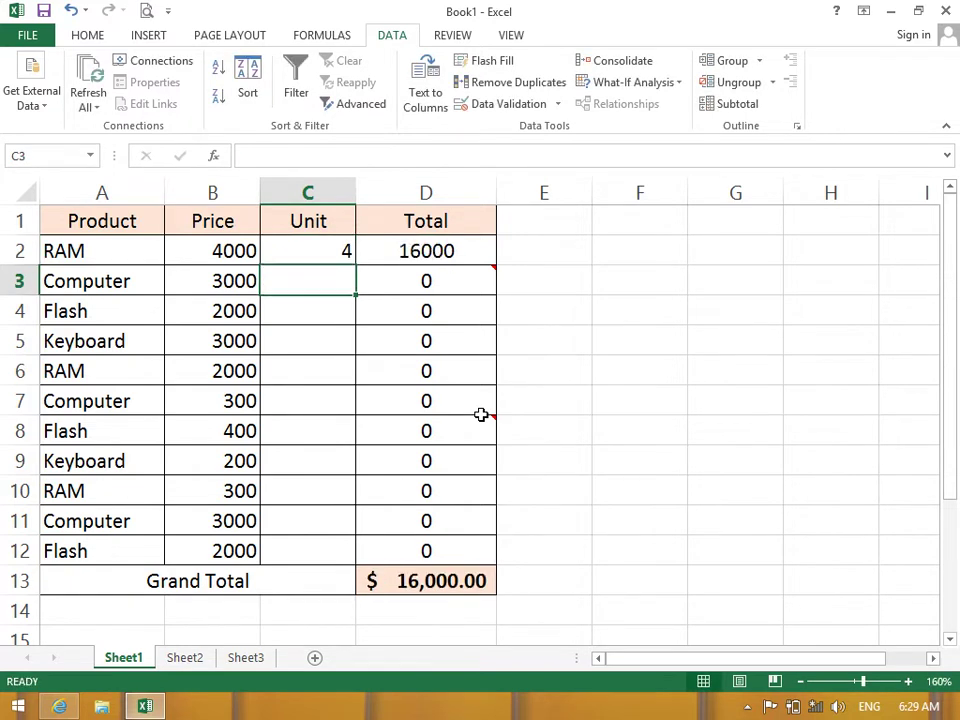
pyautogui.press('pagedown')
pyautogui.press('Up')
# Enter RAM's Unit in C2 as 1, 2, 3, 4, finally 5, giving a Total of 20000.
pyautogui.press('Up')
pyautogui.press('Up')
pyautogui.press('Up')
pyautogui.press('pageup')
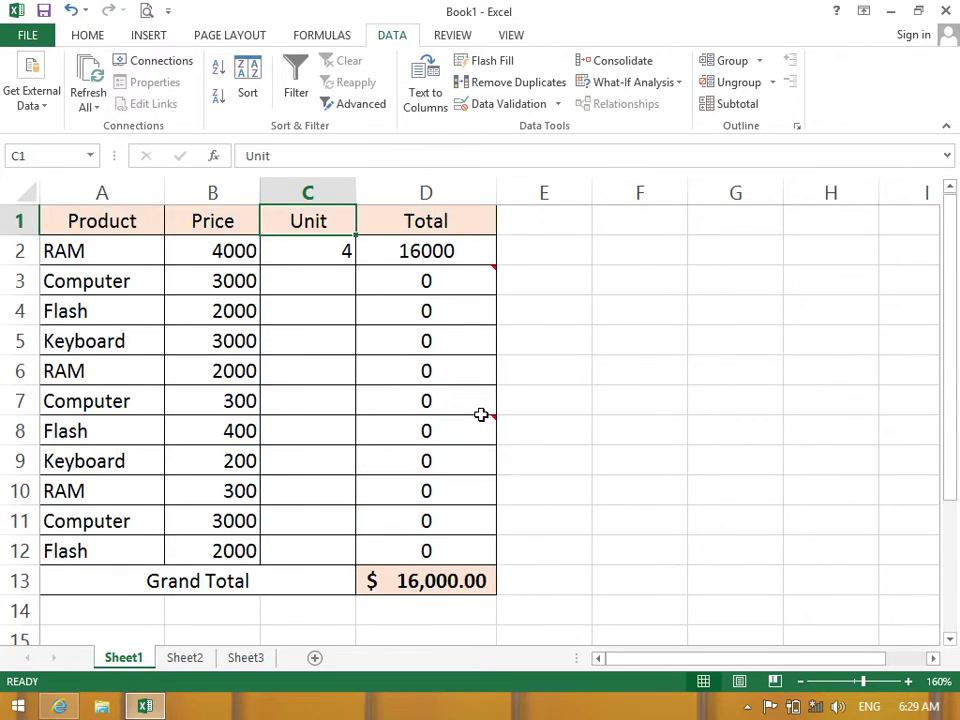
pyautogui.press('Down')
pyautogui.write('1')
pyautogui.press('Return')
pyautogui.press('Up')
pyautogui.write('2')
pyautogui.press('Return')
pyautogui.press('Up')
pyautogui.write('3')
pyautogui.press('Return')
pyautogui.press('Up')
pyautogui.write('4')
pyautogui.press('Up')
pyautogui.press('Down')
pyautogui.write('5')
pyautogui.press('Return')
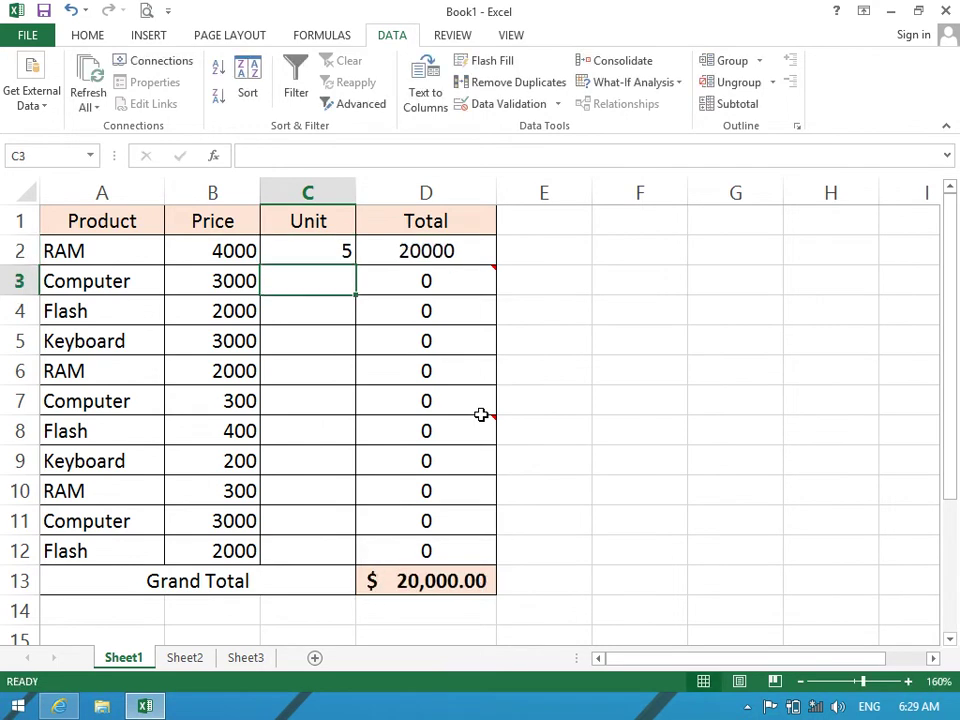
pyautogui.press('Up')
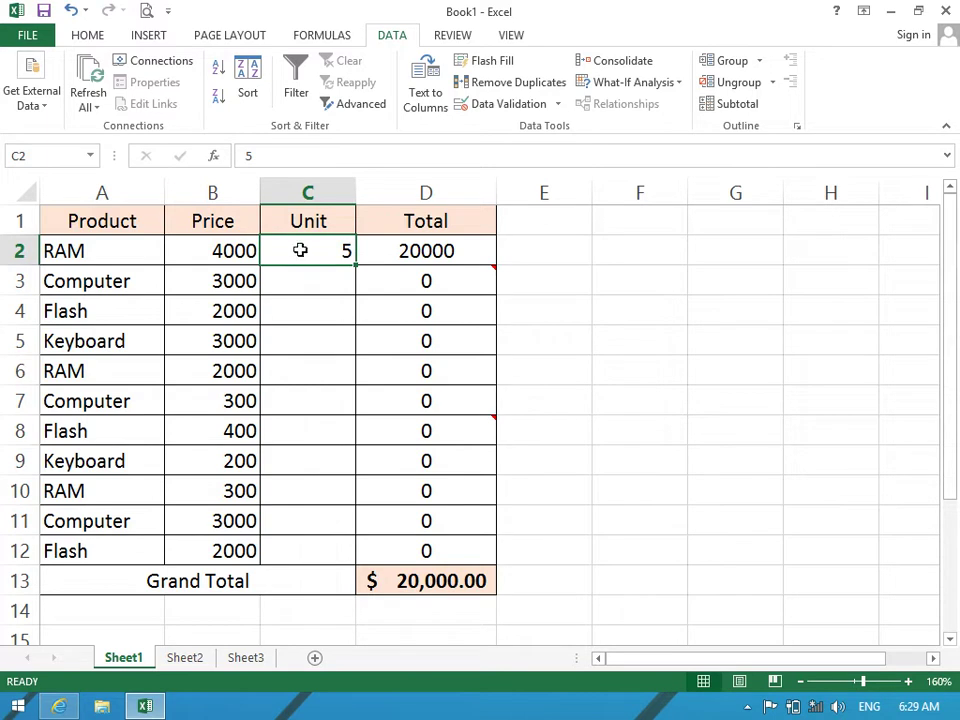
# Copy Unit cells C2:C12 and paste only their validation rule onto Sheet2's B1:B11.
pyautogui.moveTo(274, 288); pyautogui.dragTo(324, 550)
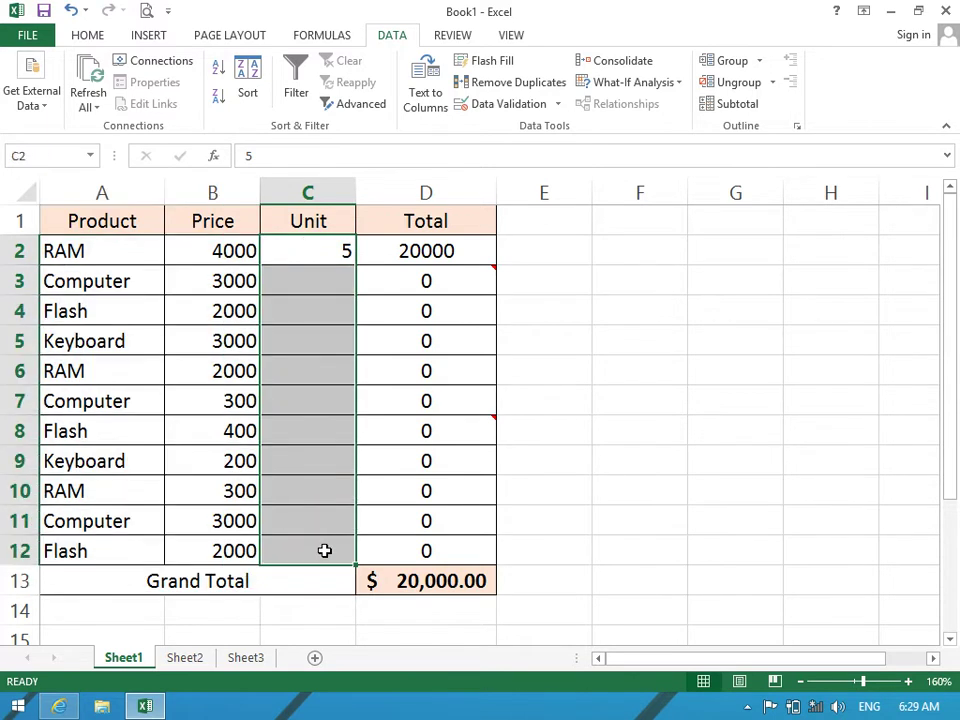
pyautogui.click(87, 35)
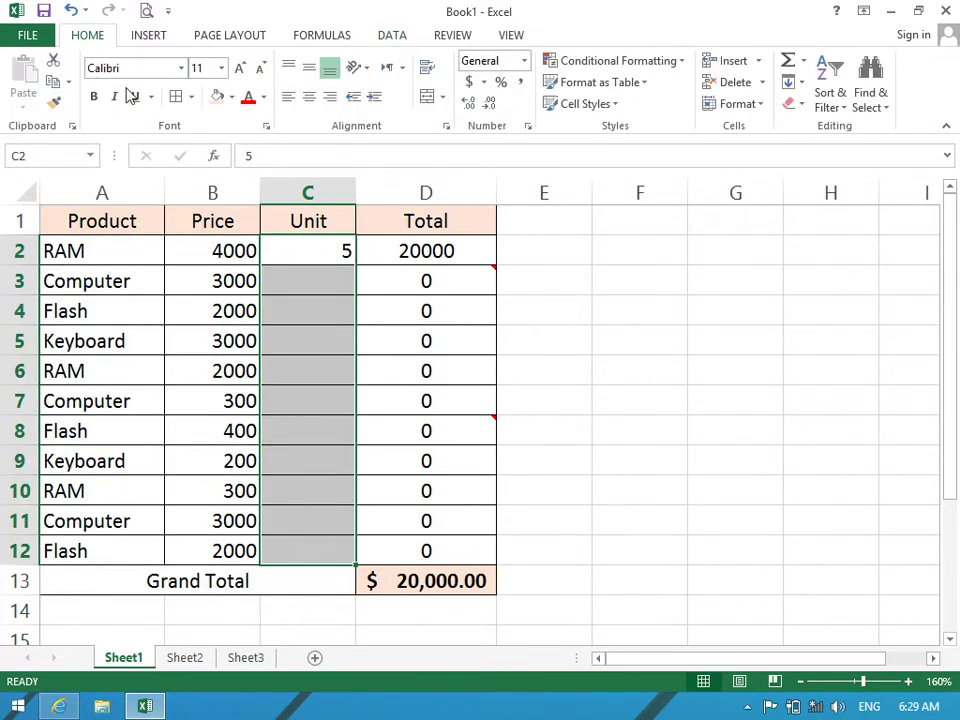
pyautogui.click(48, 60)
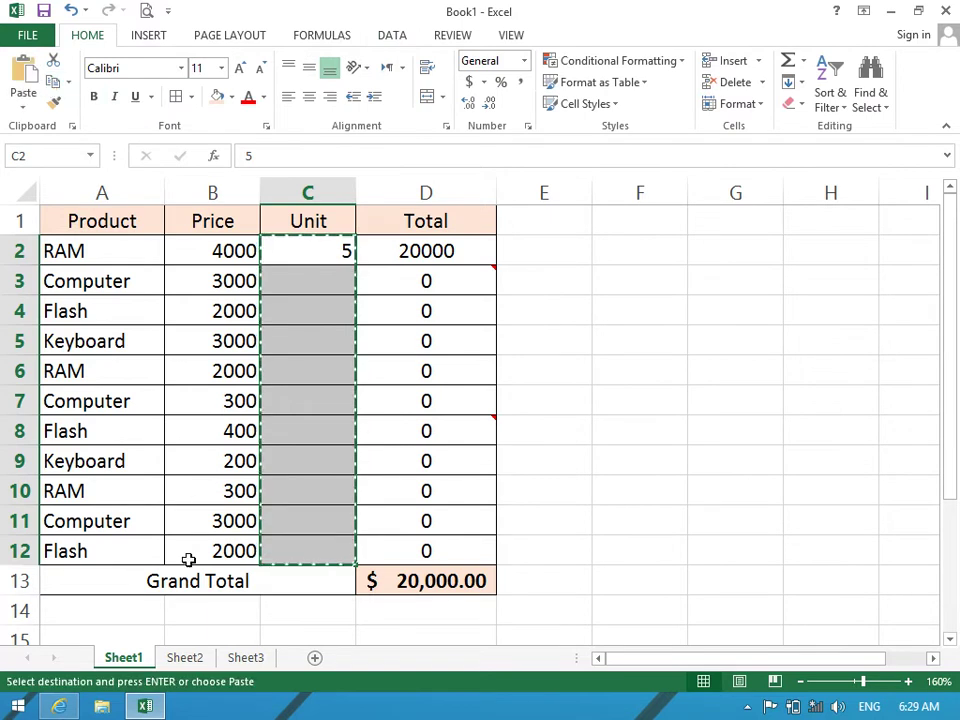
pyautogui.click(185, 660)
pyautogui.moveTo(176, 226); pyautogui.dragTo(178, 484)
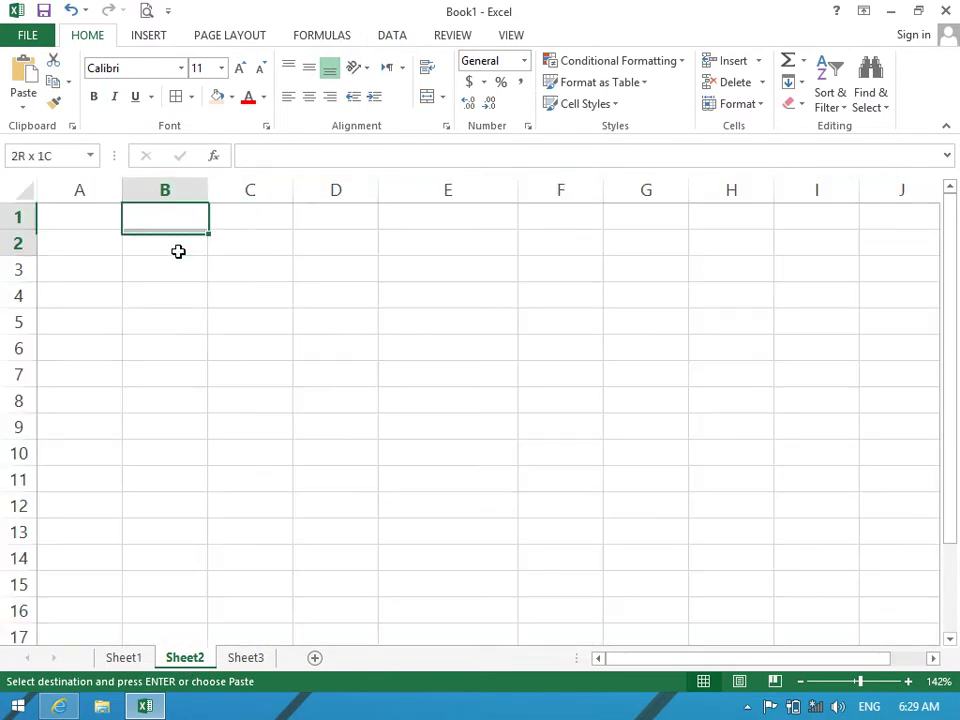
pyautogui.click(28, 108)
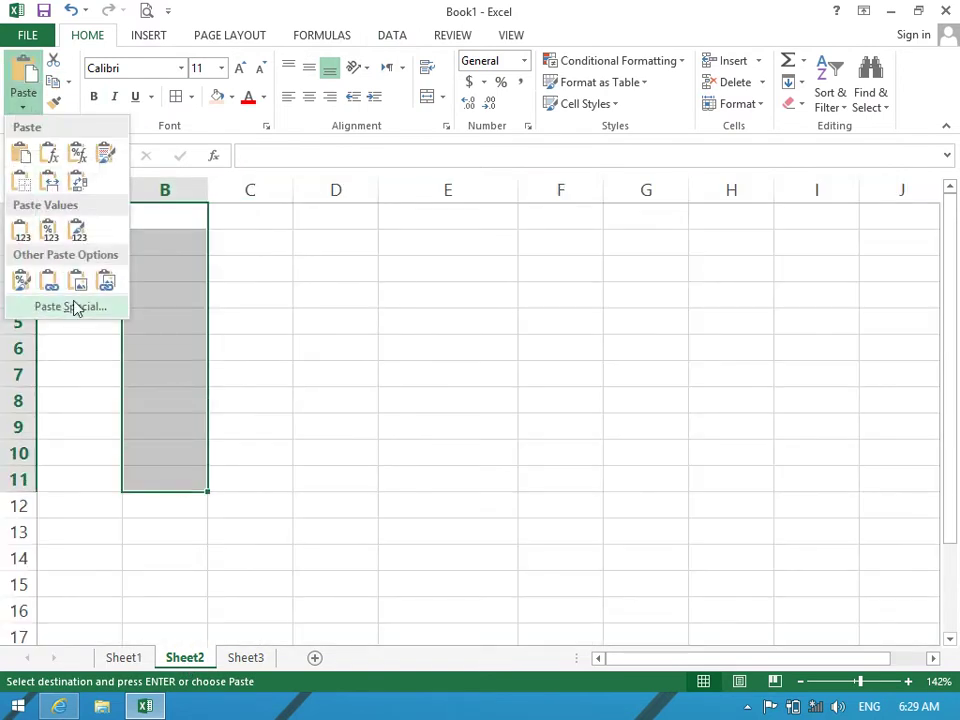
pyautogui.click(70, 302)
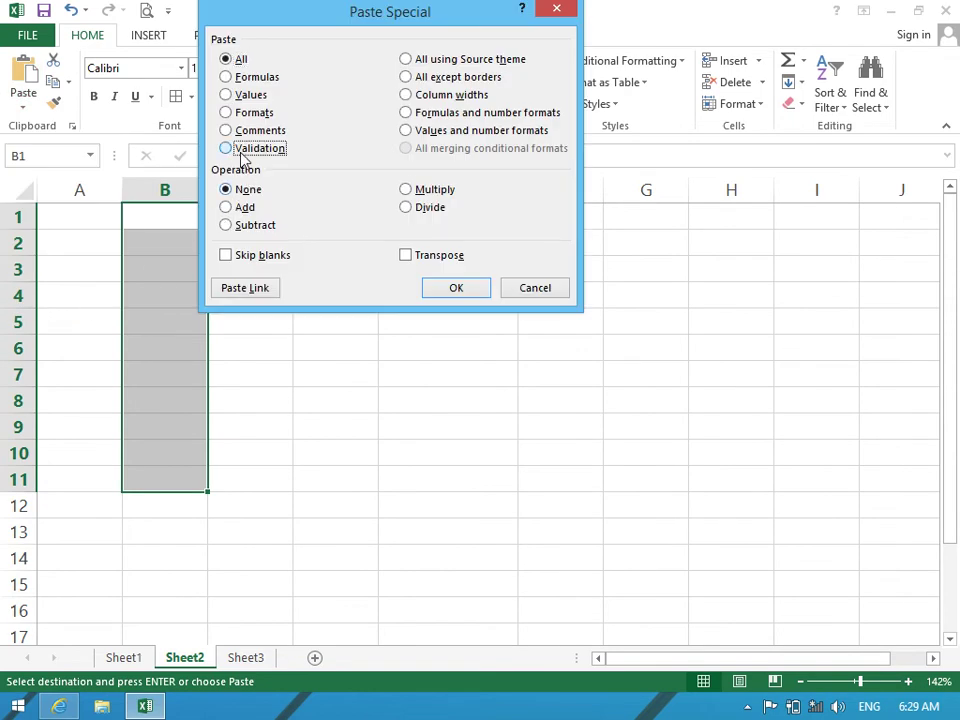
pyautogui.click(246, 149)
pyautogui.click(434, 287)
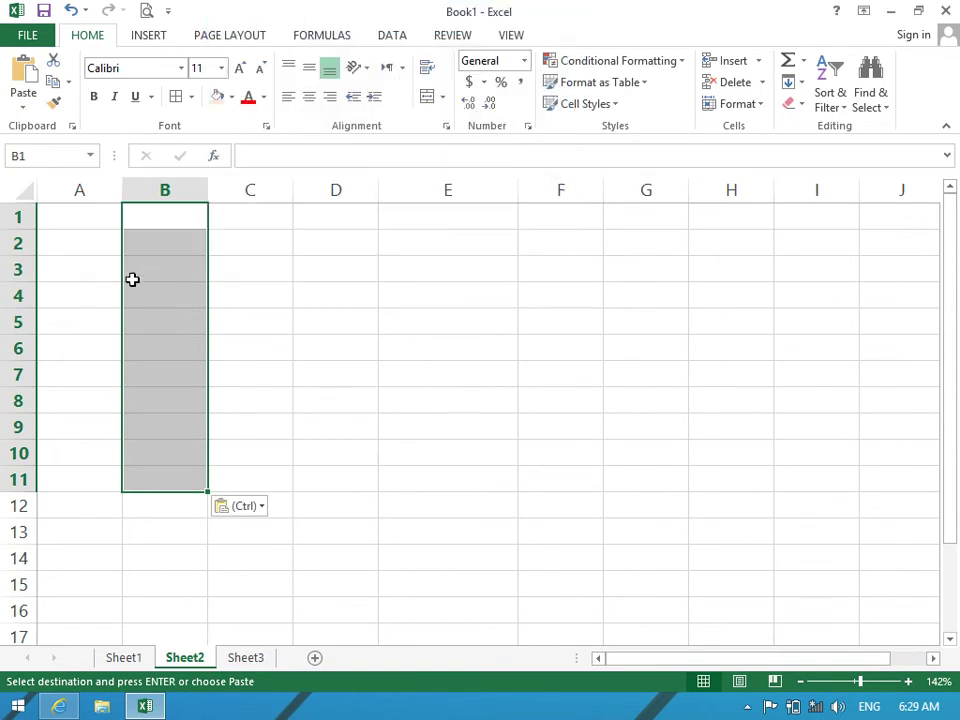
# Border B1:B11, confirm 6 is rejected in B1, then select the whole sheet for clearing.
pyautogui.click(176, 97)
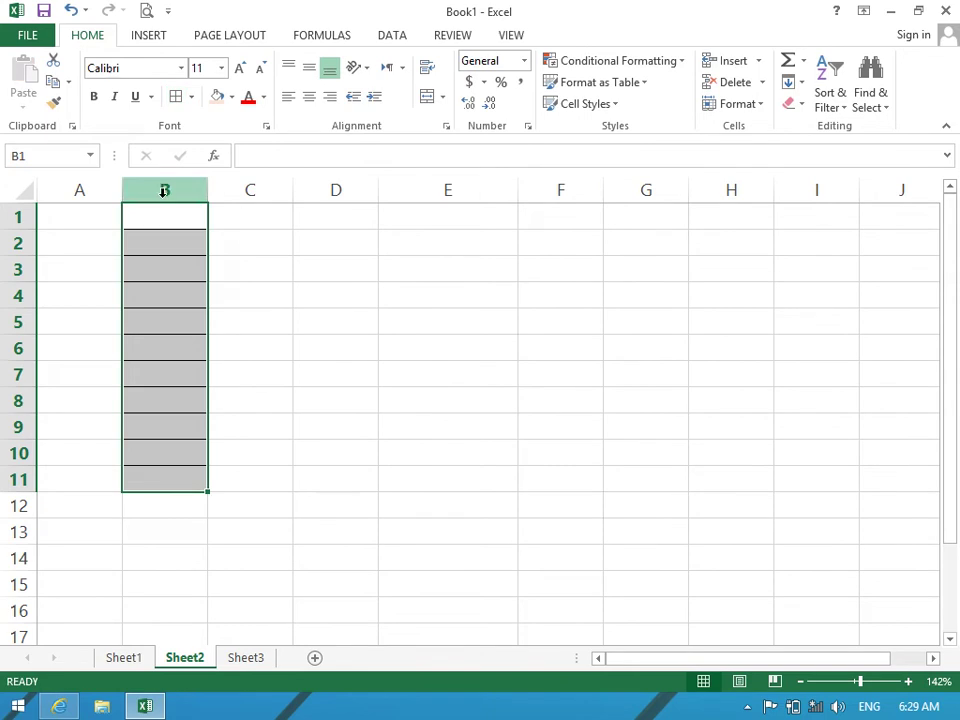
pyautogui.click(167, 223)
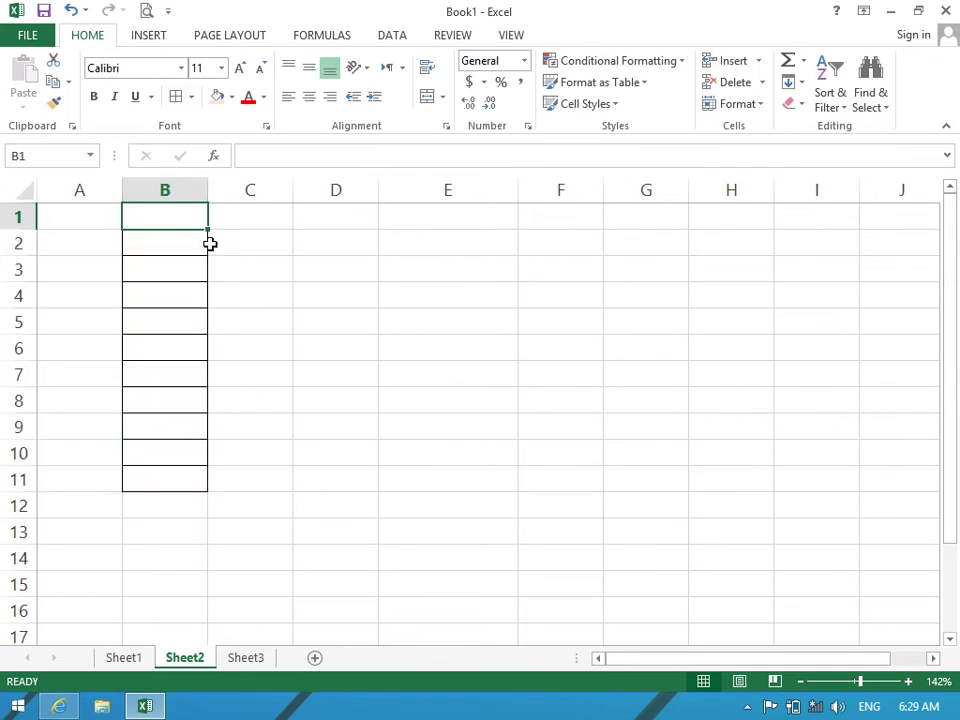
pyautogui.write('6')
pyautogui.press('Return')
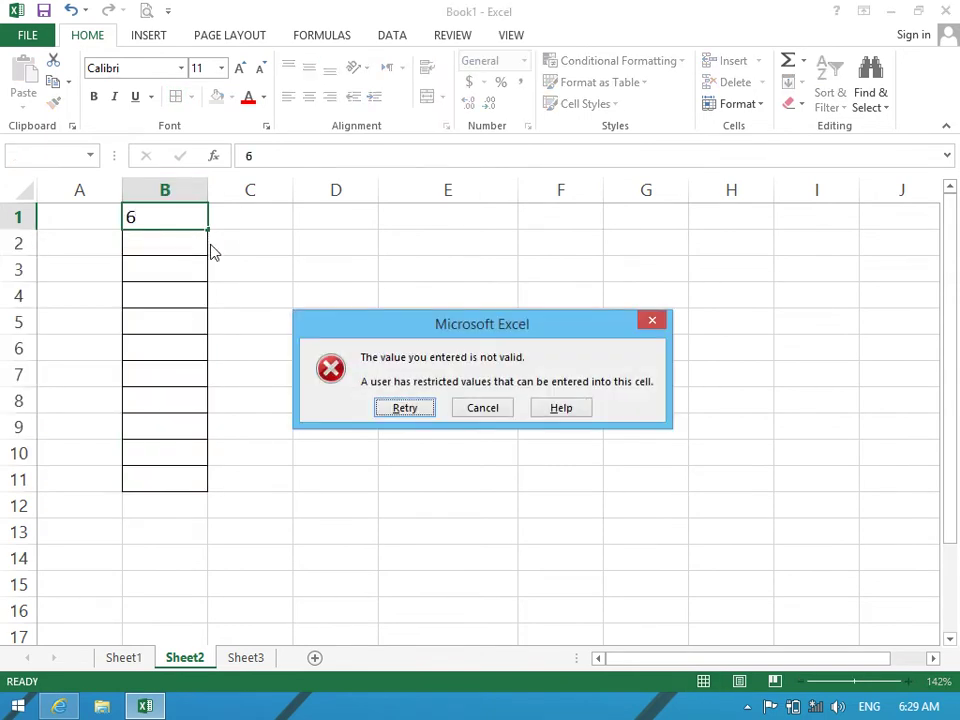
pyautogui.press('Escape')
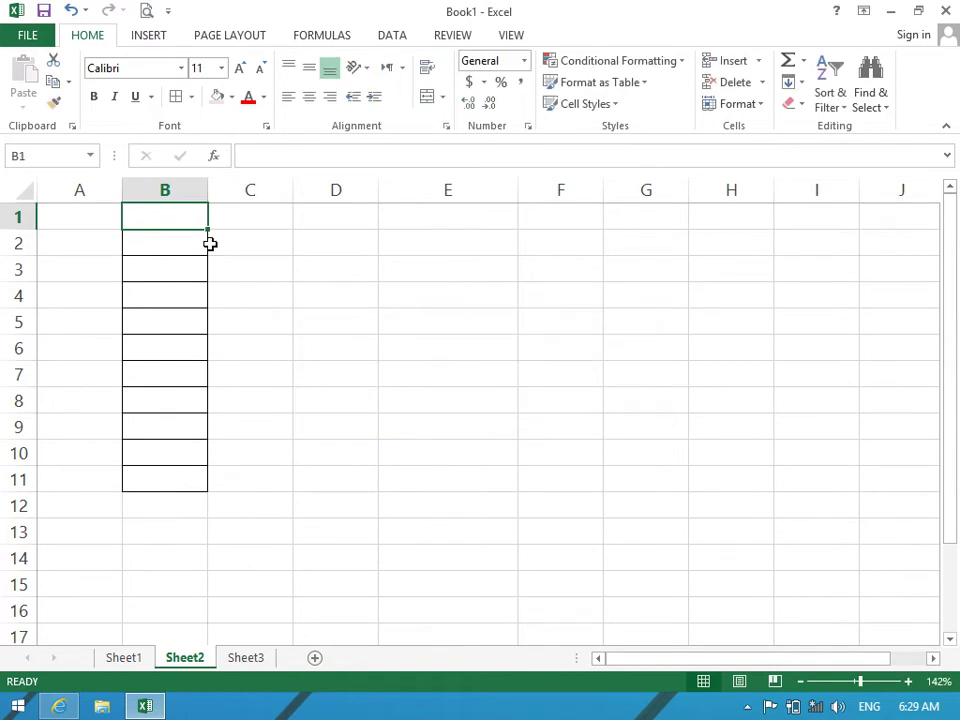
pyautogui.hotkey('ctrl', 'a')
pyautogui.click(795, 103)
# Clear Sheet2, paste Sheet1's whole product table into it, then undo that paste.
pyautogui.click(815, 127)
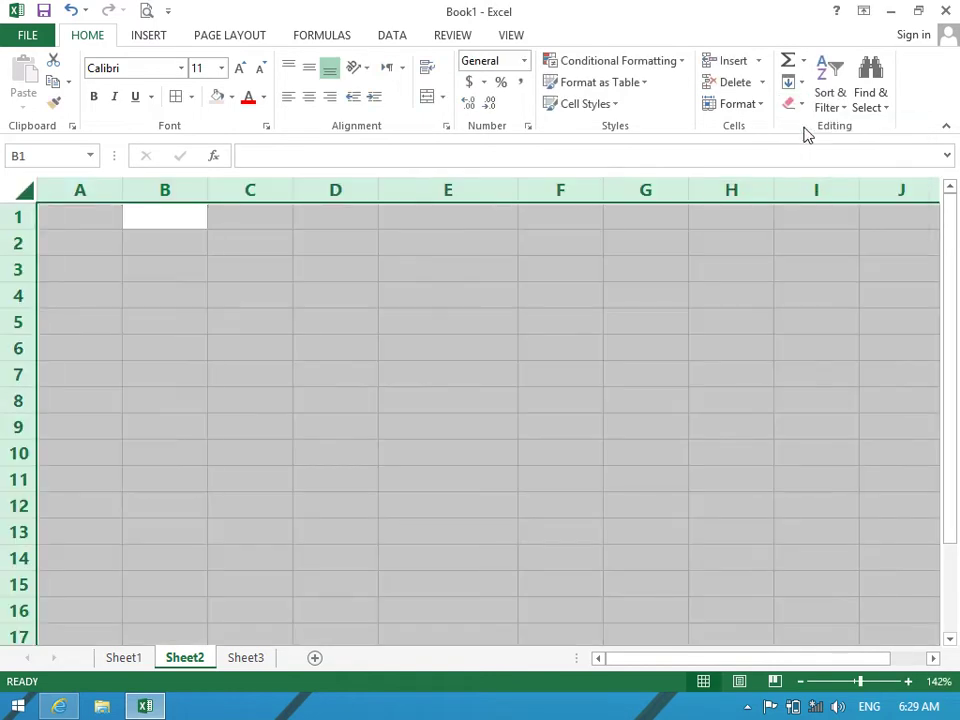
pyautogui.click(79, 212)
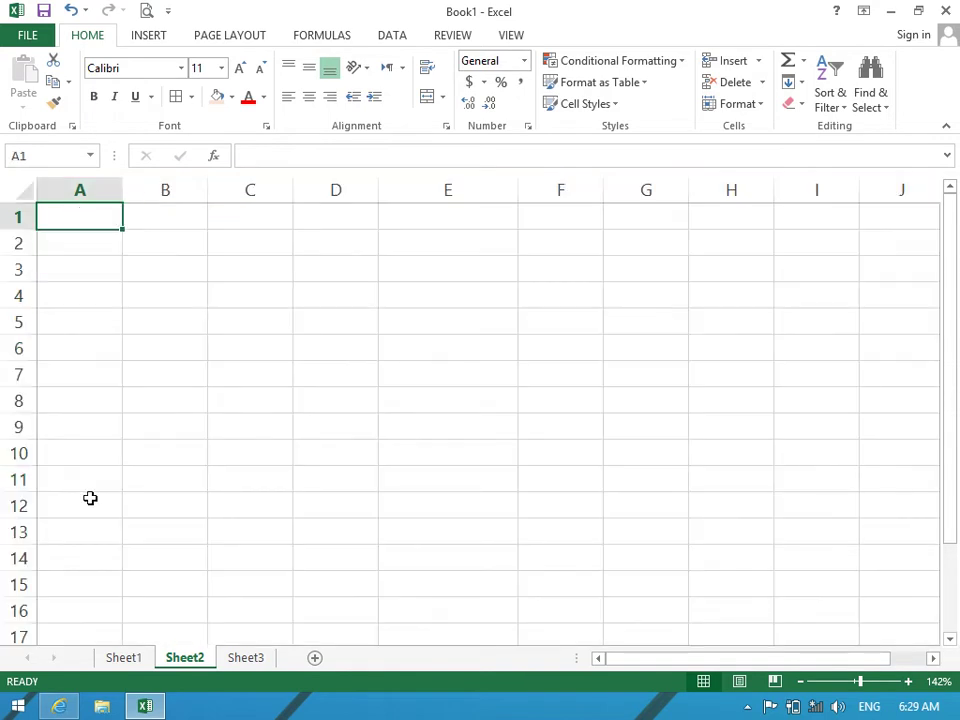
pyautogui.click(137, 666)
pyautogui.hotkey('ctrl', 'a')
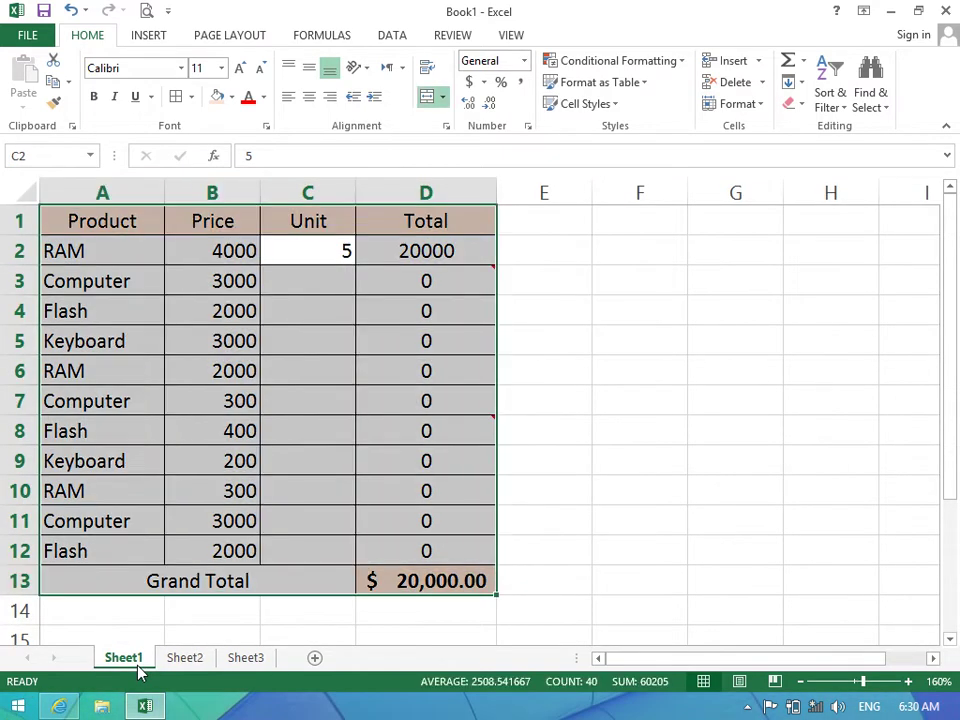
pyautogui.hotkey('ctrl', 'c')
pyautogui.click(184, 662)
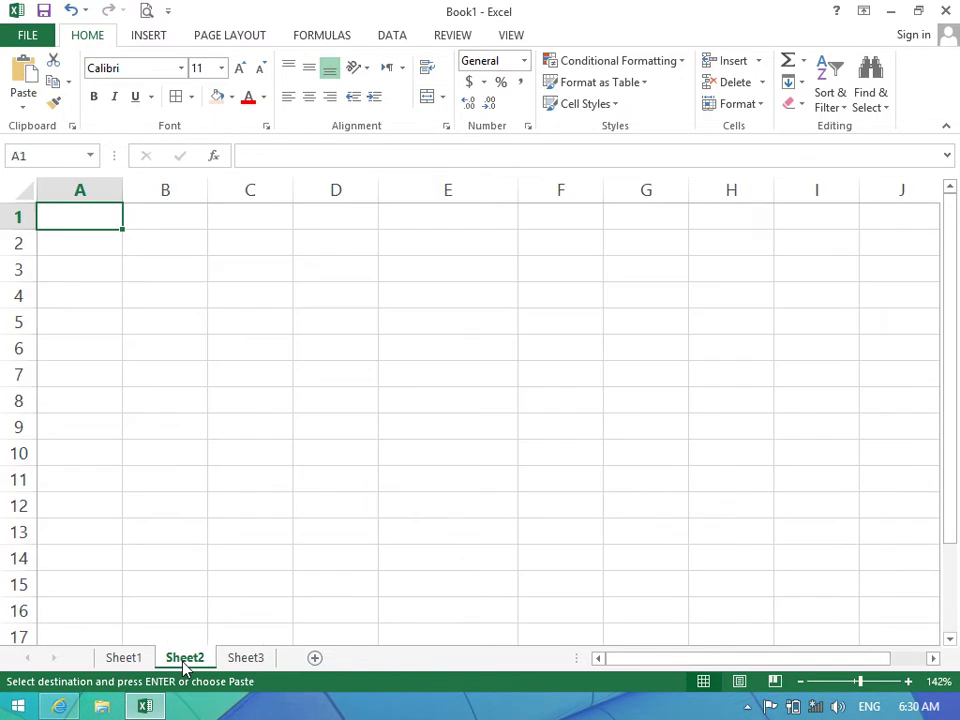
pyautogui.click(19, 82)
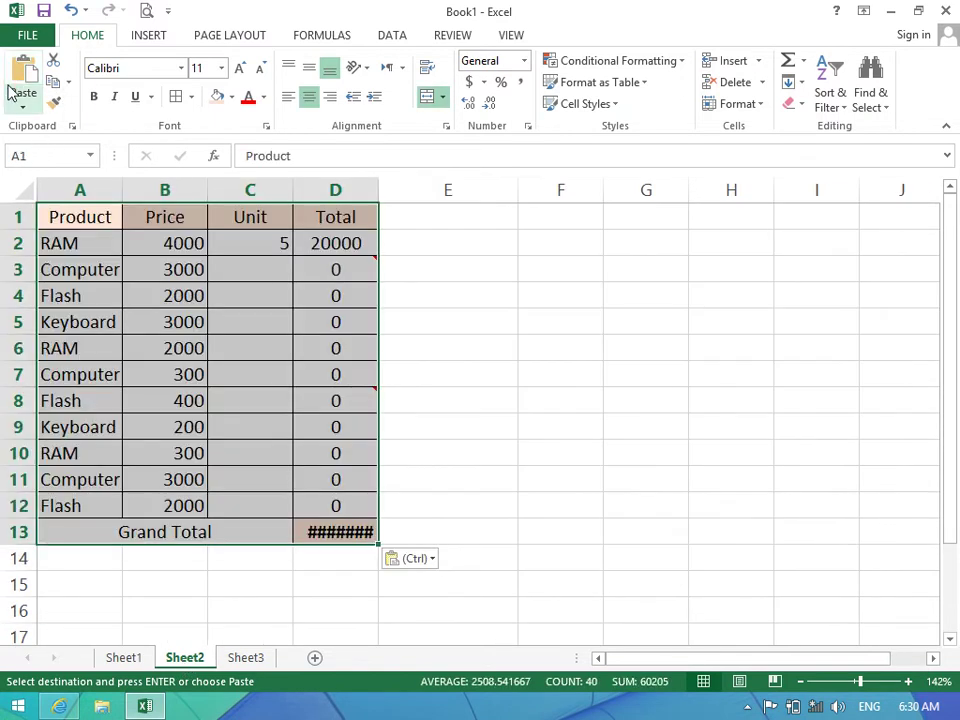
pyautogui.hotkey('ctrl', 'z')
# Cancel Paste Special without pasting and return to Sheet1's product table.
pyautogui.click(22, 104)
pyautogui.click(68, 301)
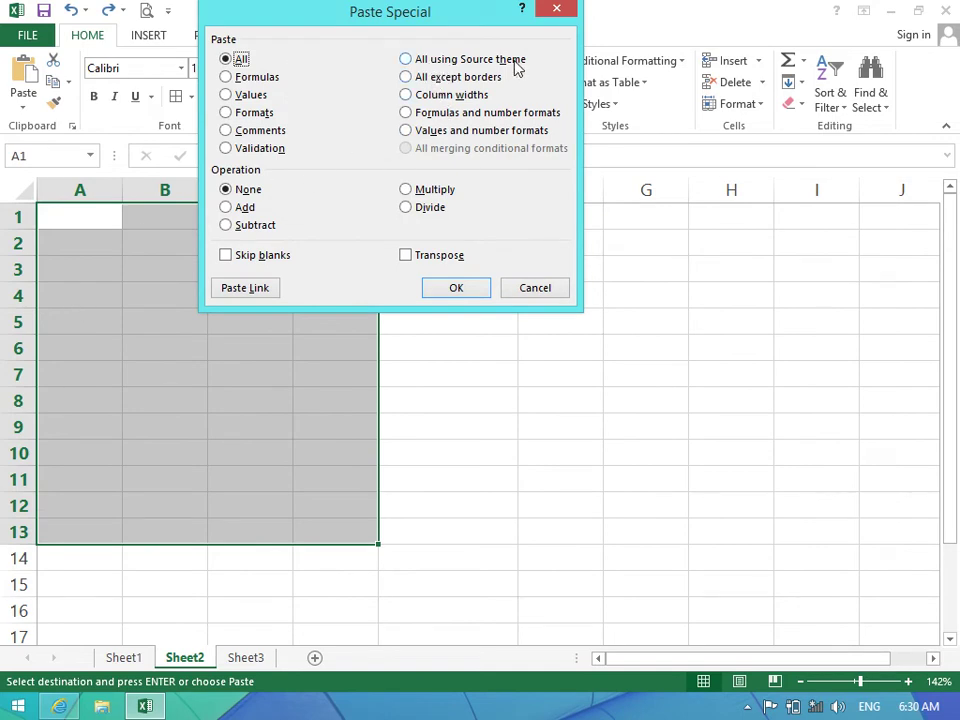
pyautogui.click(534, 287)
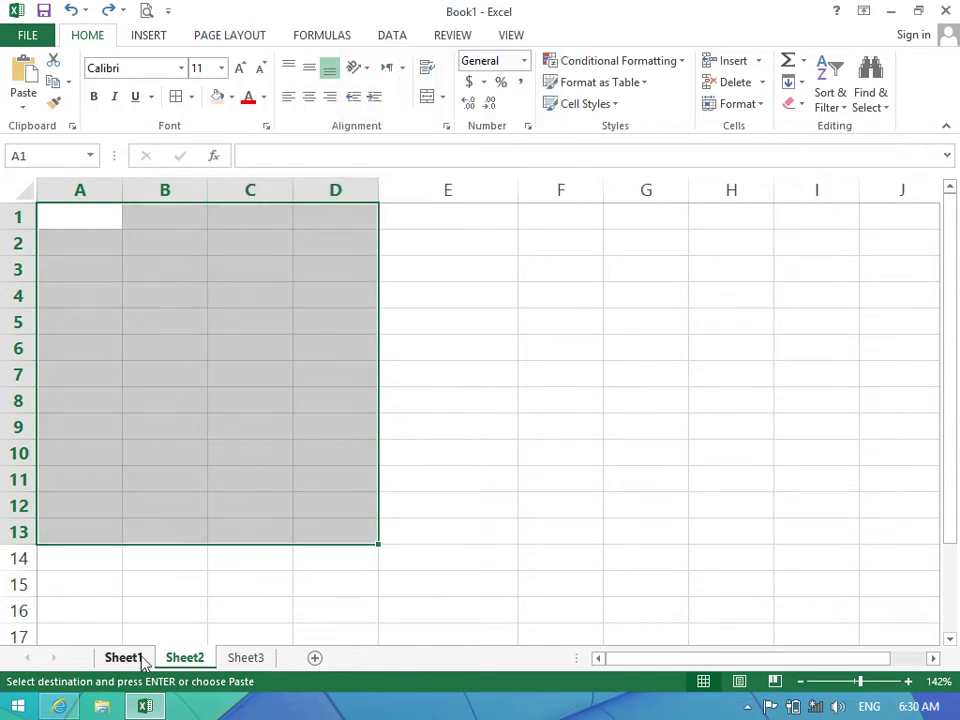
pyautogui.click(124, 657)
# Apply the green Facet theme (Trebuchet MS), select table A1:D13, and switch to empty Sheet2.
pyautogui.click(195, 32)
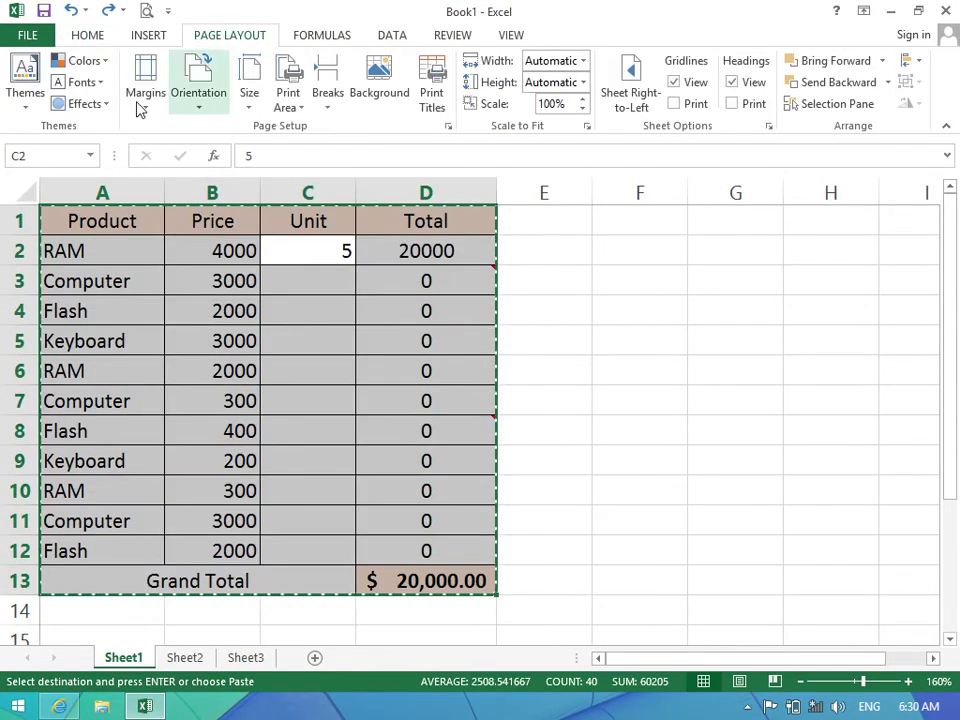
pyautogui.click(30, 106)
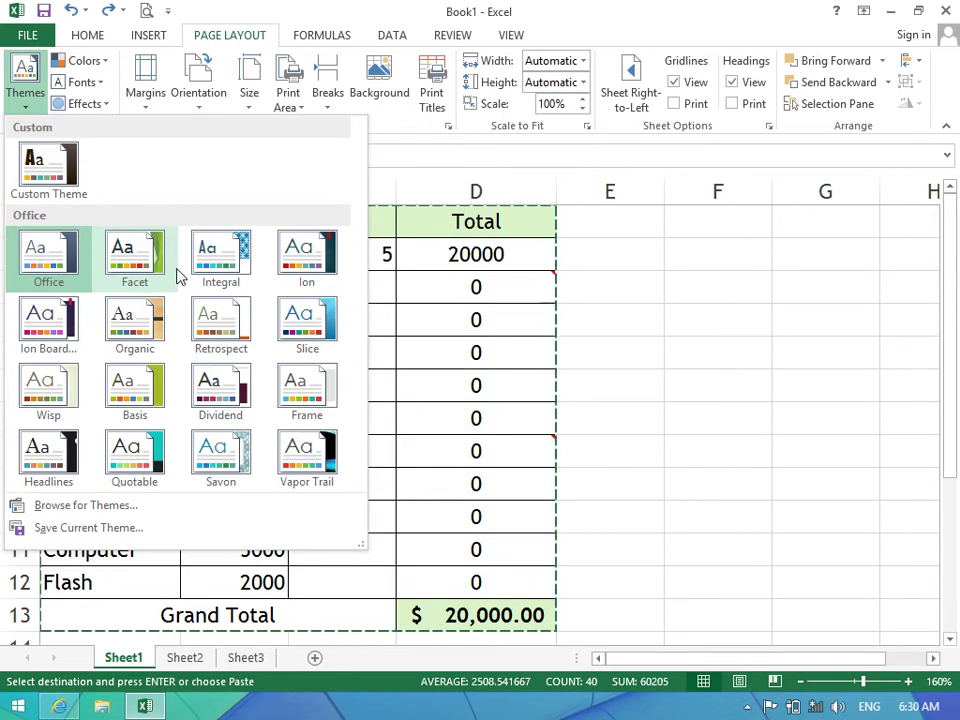
pyautogui.click(148, 256)
pyautogui.click(315, 360)
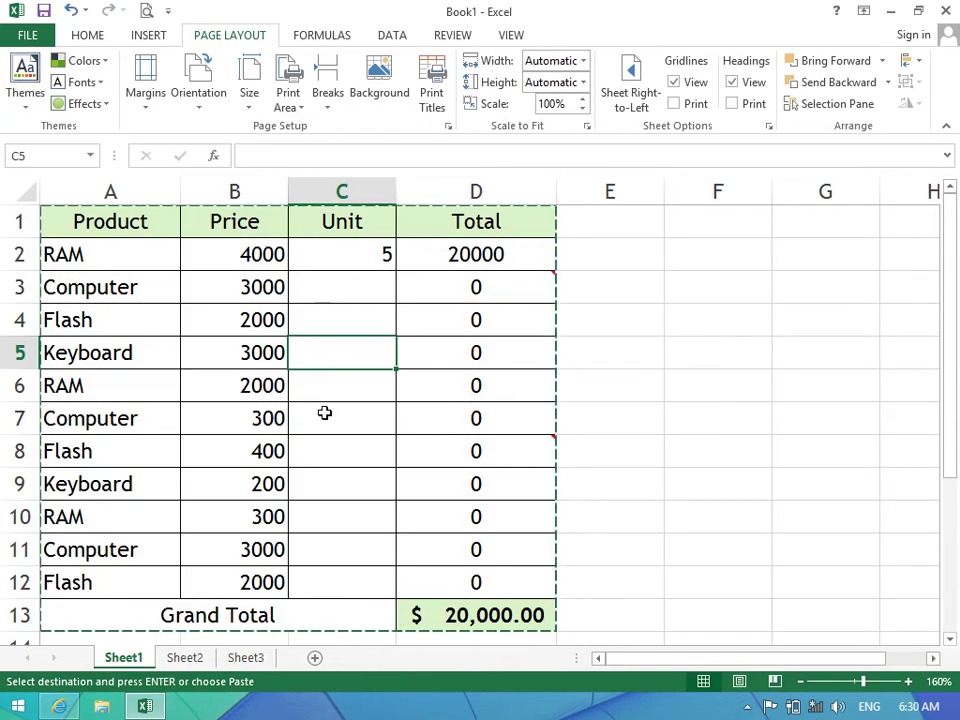
pyautogui.moveTo(476, 615); pyautogui.dragTo(107, 160)
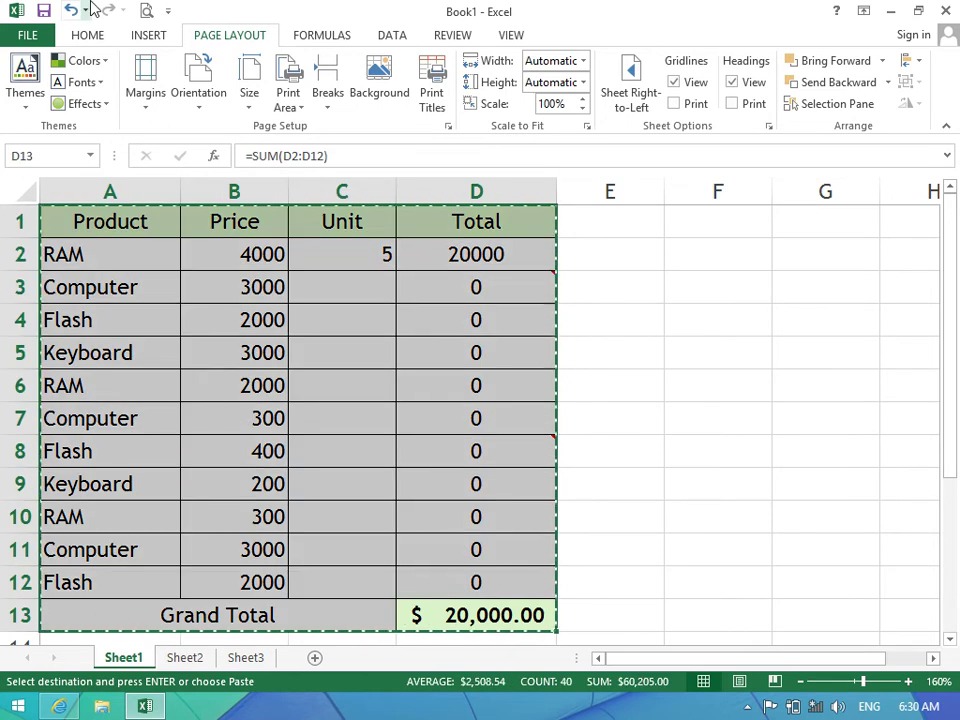
pyautogui.click(88, 35)
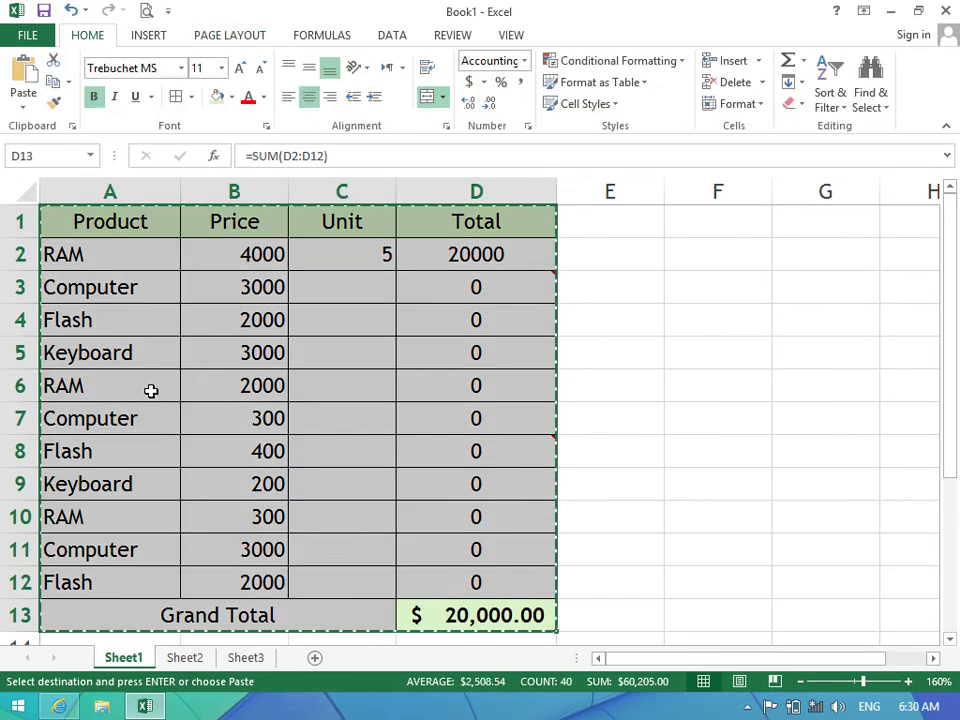
pyautogui.click(186, 657)
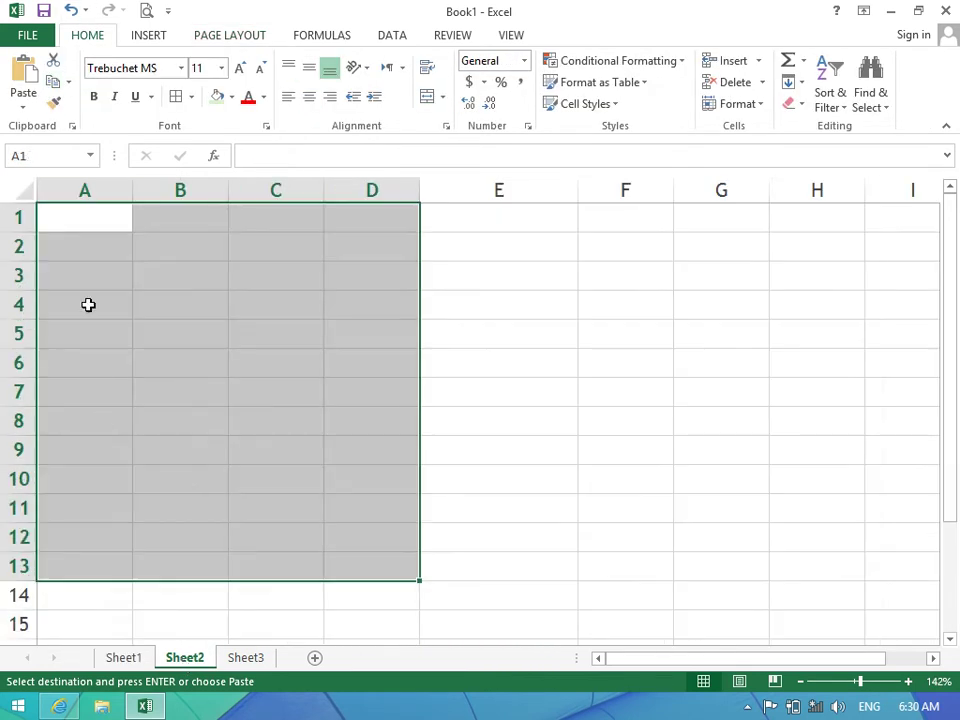
# Paste the table at Sheet2's A1 using 'All using Source theme' and autofit column D.
pyautogui.click(84, 220)
pyautogui.click(28, 108)
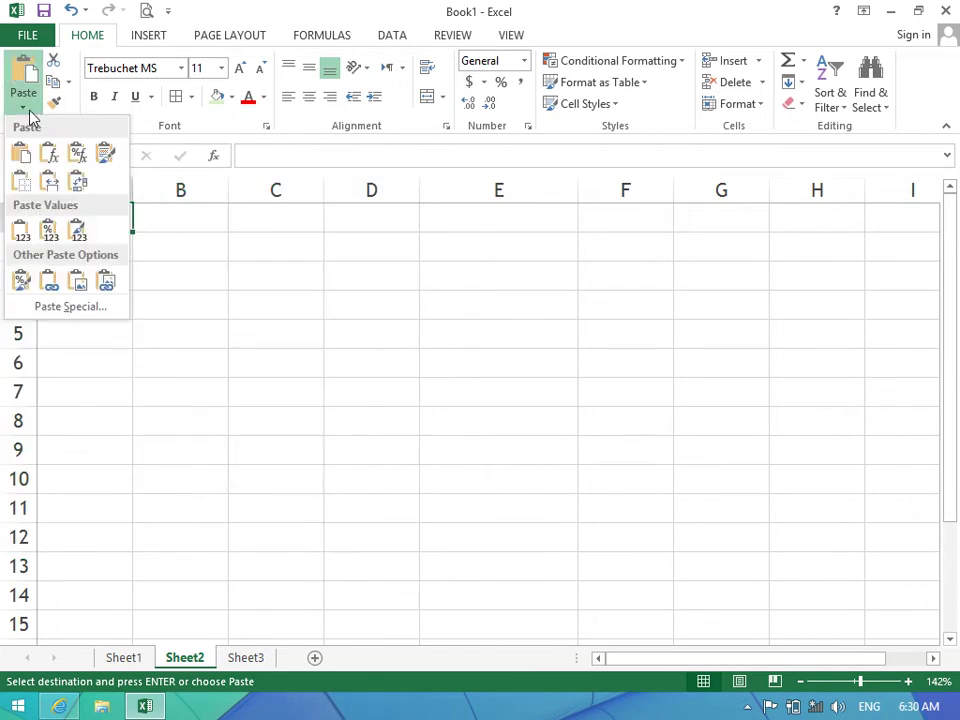
pyautogui.click(46, 308)
pyautogui.click(461, 60)
pyautogui.click(445, 289)
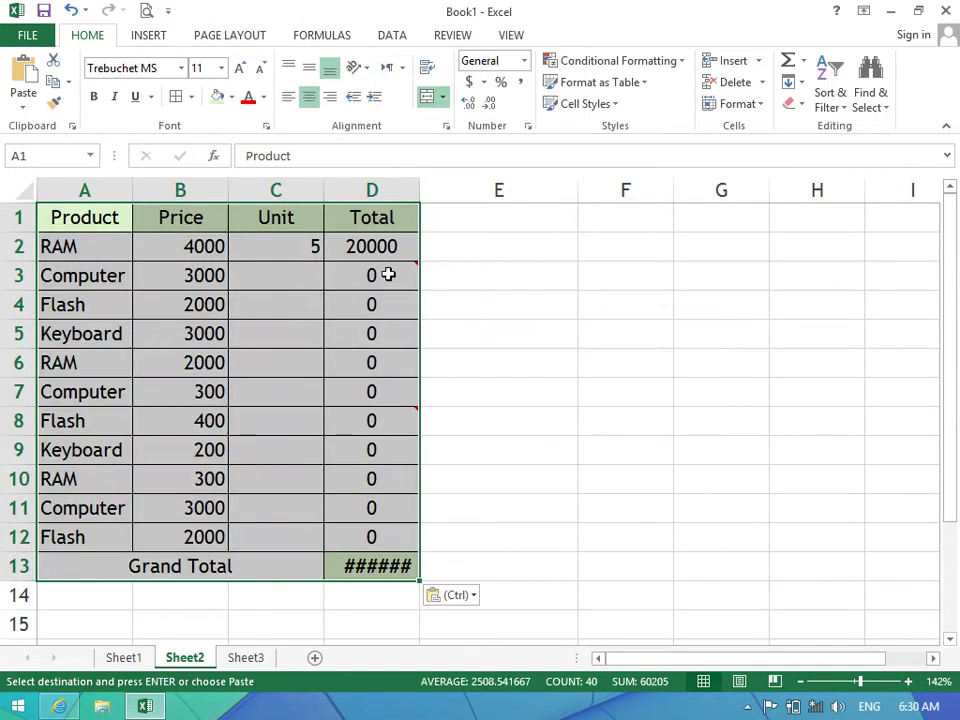
pyautogui.doubleClick(420, 189)
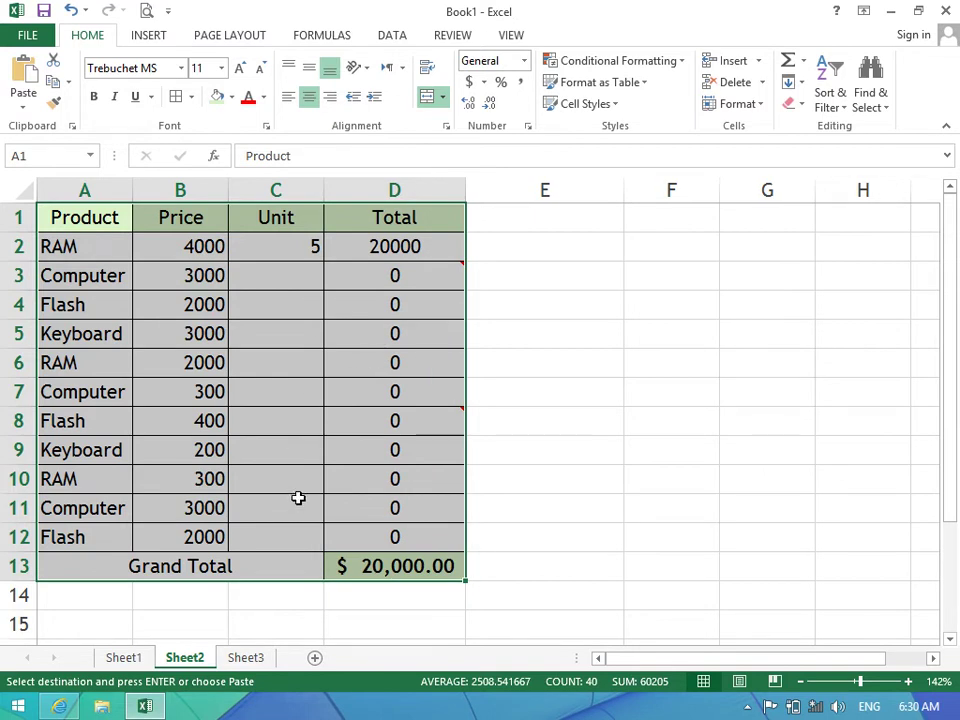
# Undo the themed paste and re-paste the table on Sheet2 with 'All except borders'.
pyautogui.hotkey('ctrl', 'z')
pyautogui.hotkey('ctrl', 'z')
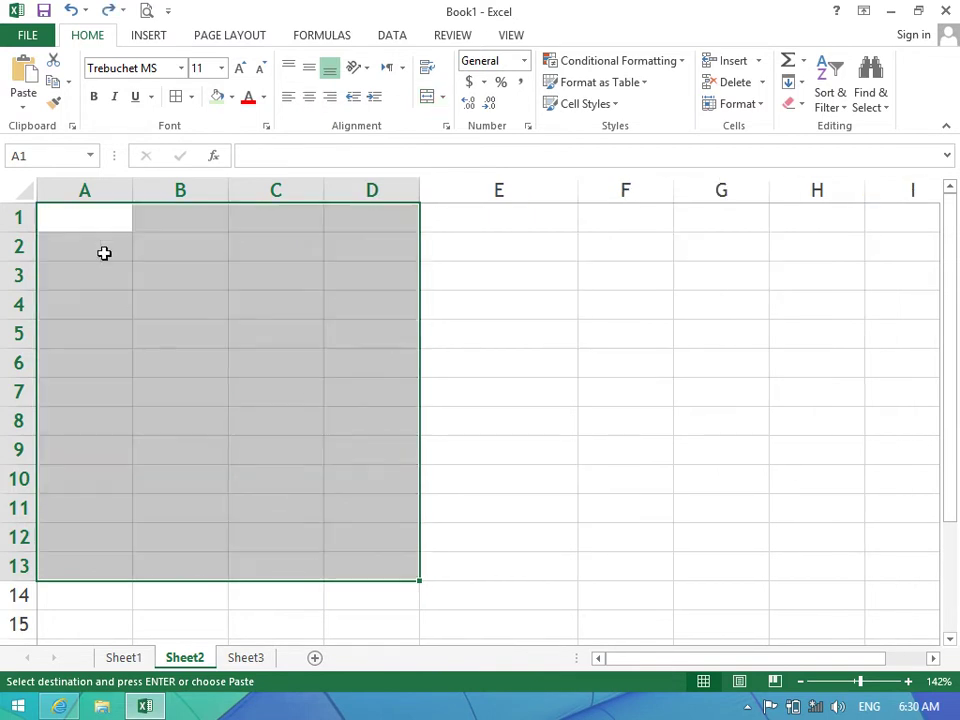
pyautogui.click(15, 97)
pyautogui.click(72, 306)
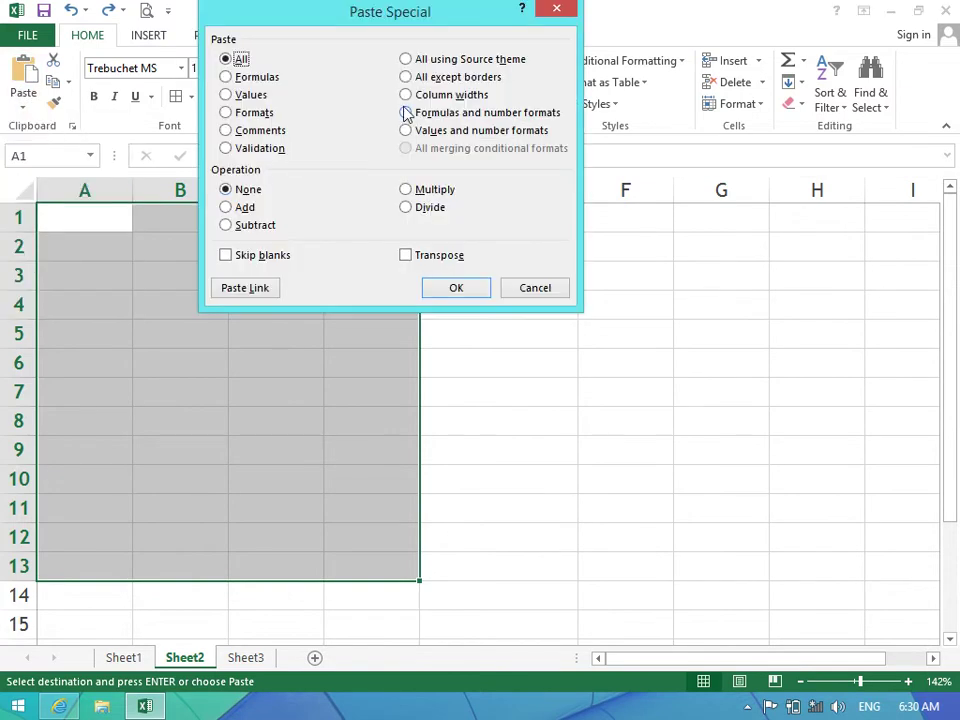
pyautogui.click(514, 283)
pyautogui.click(26, 104)
pyautogui.click(80, 302)
pyautogui.click(471, 80)
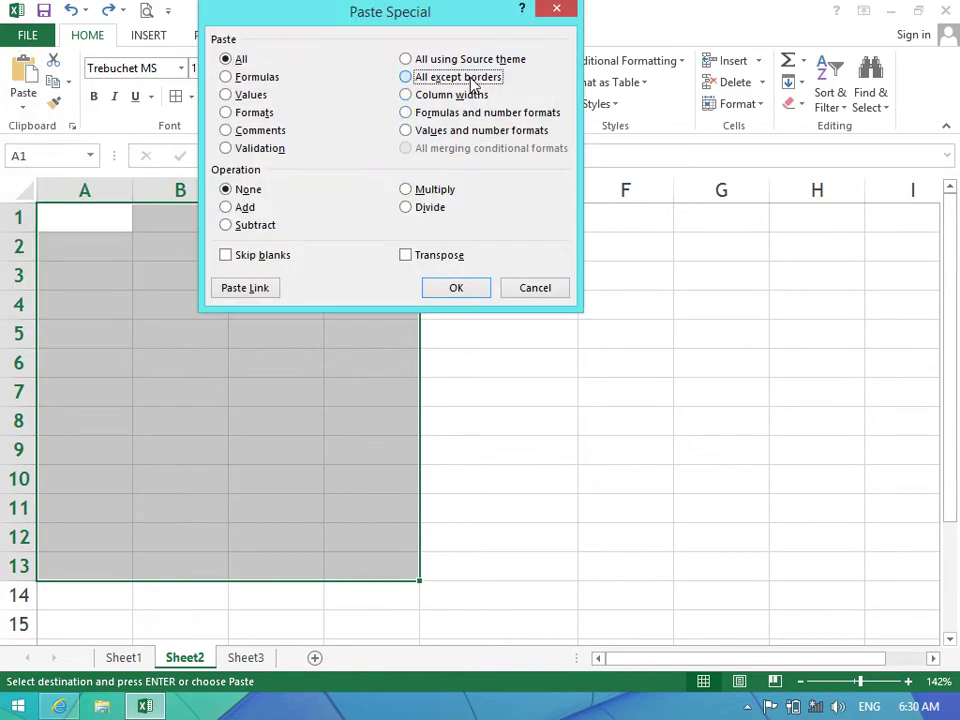
pyautogui.click(452, 286)
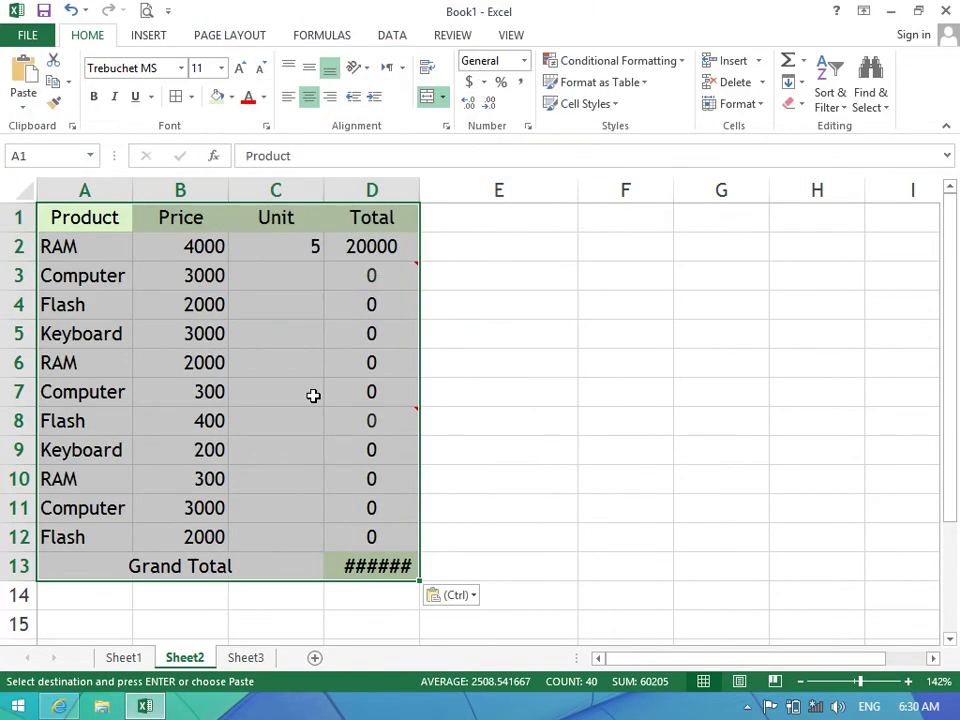
pyautogui.click(190, 488)
# Compare with Sheet1, undo Sheet2's borderless paste, then select Sheet1's grand total D13.
pyautogui.hotkey('ctrl', 'pageup')
pyautogui.click(150, 316)
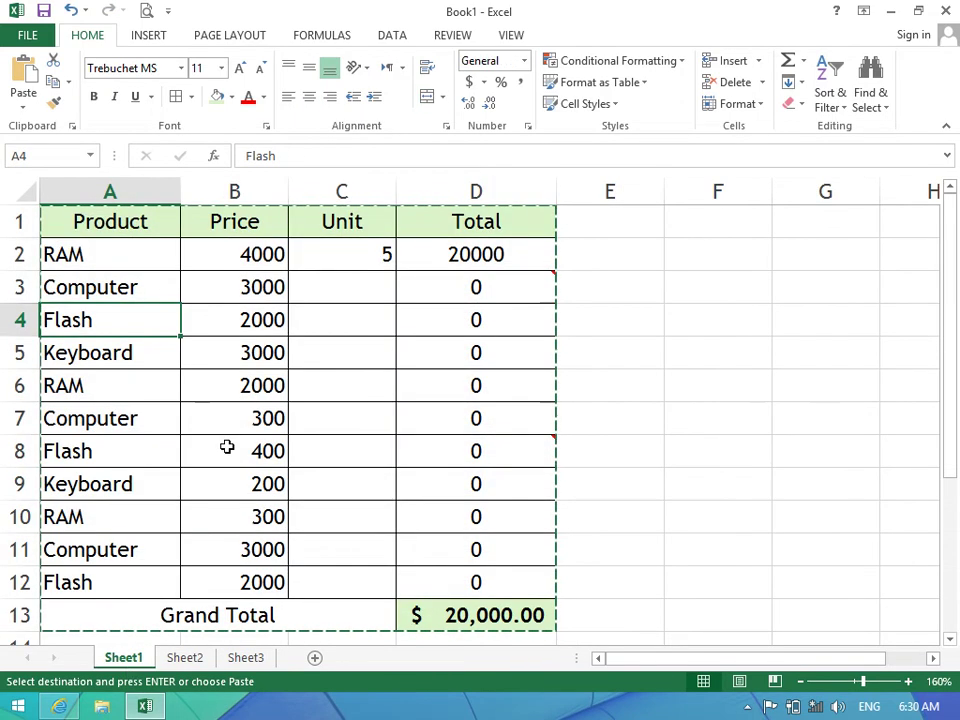
pyautogui.click(180, 658)
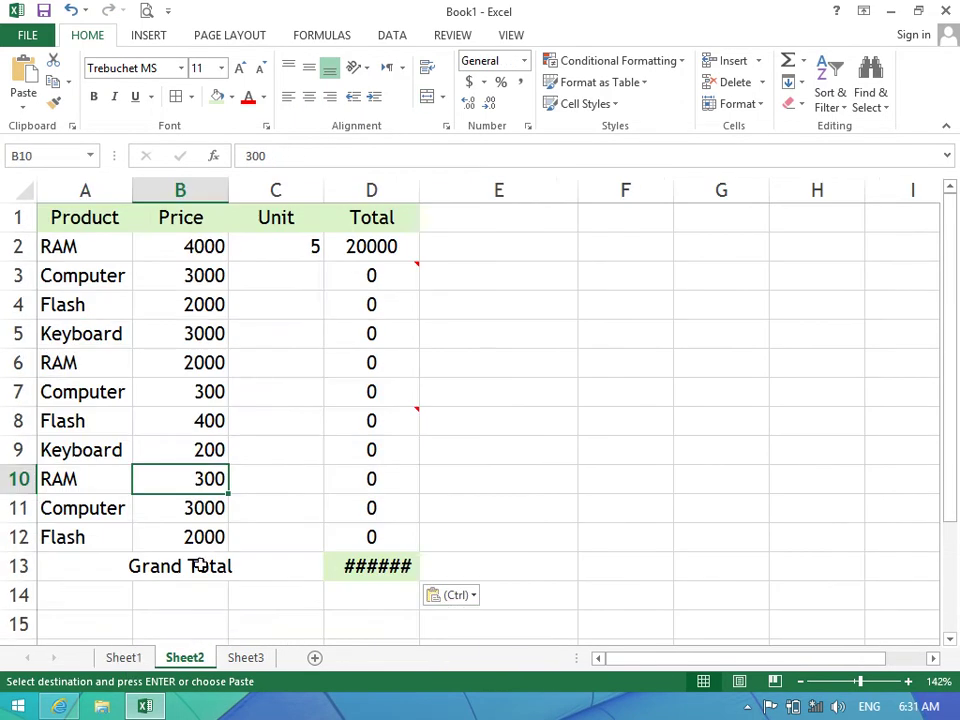
pyautogui.hotkey('ctrl', 'z')
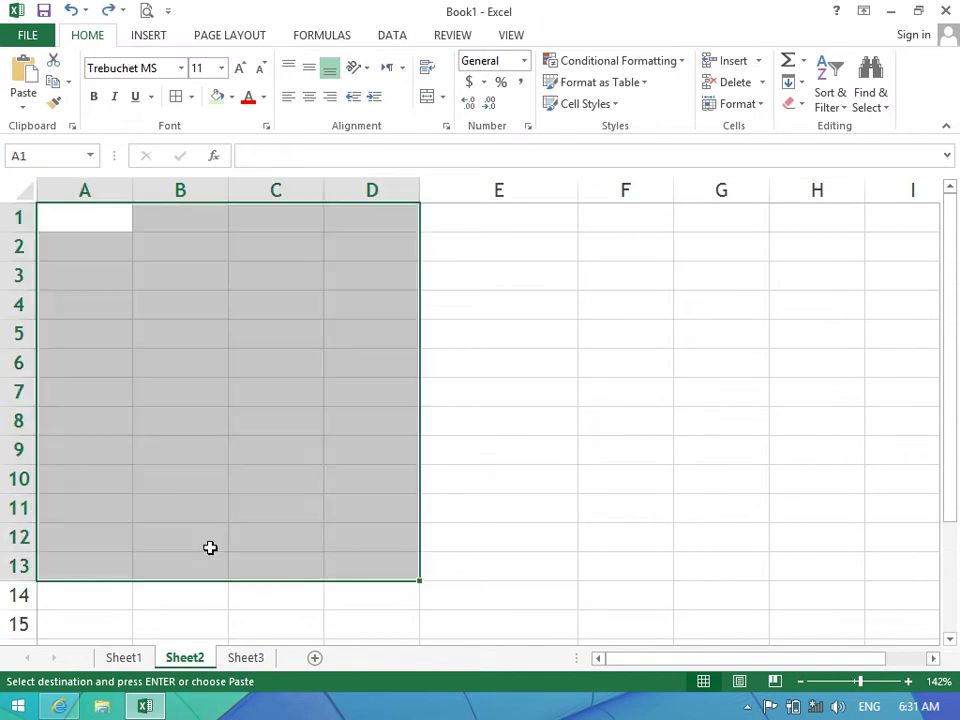
pyautogui.click(30, 106)
pyautogui.click(102, 309)
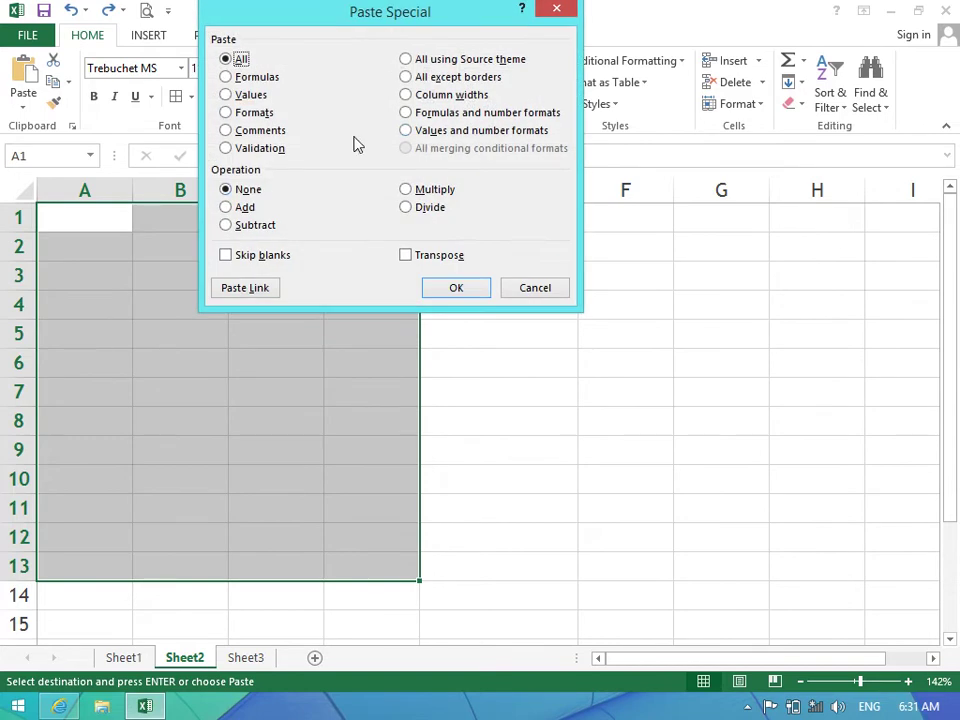
pyautogui.click(547, 290)
pyautogui.click(124, 657)
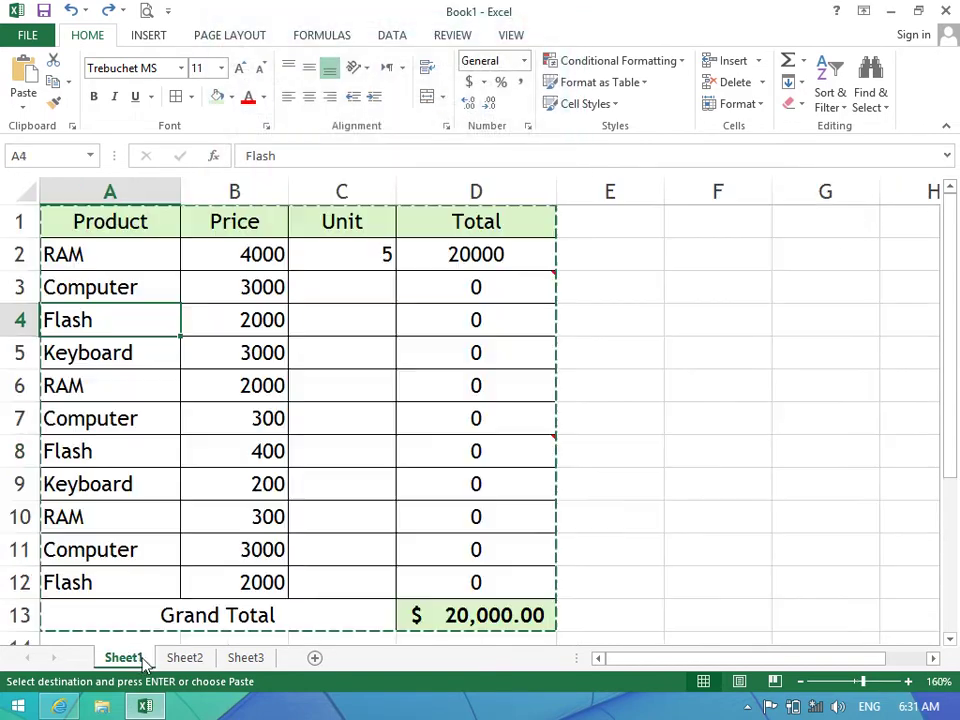
pyautogui.click(437, 614)
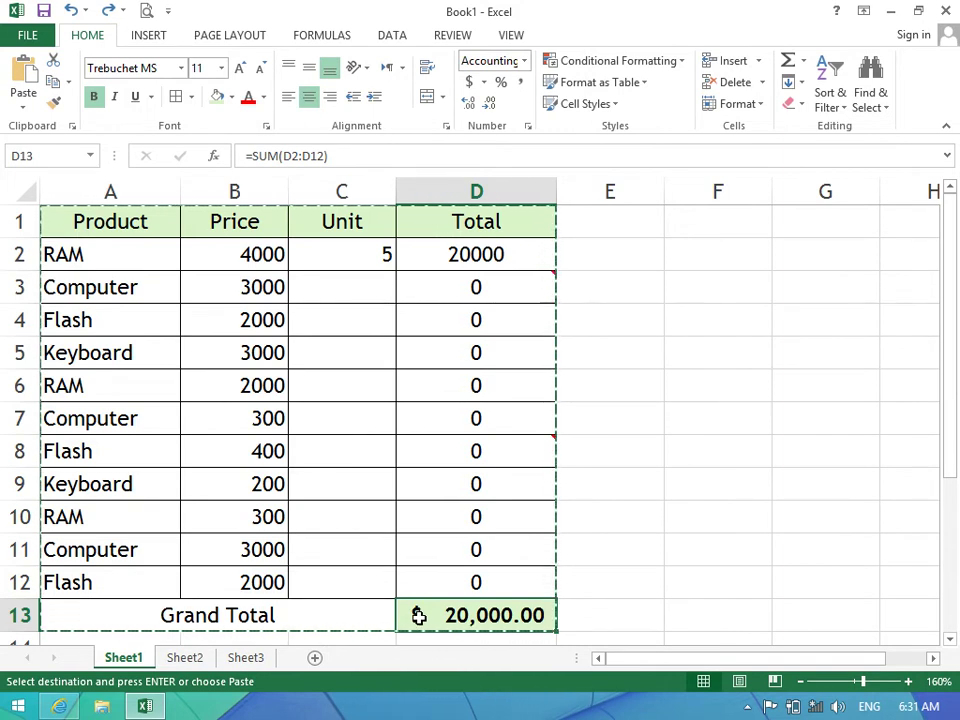
# Paste D13's formula and number format into Sheet2's D2, giving #REF!, and widen column D.
pyautogui.click(55, 86)
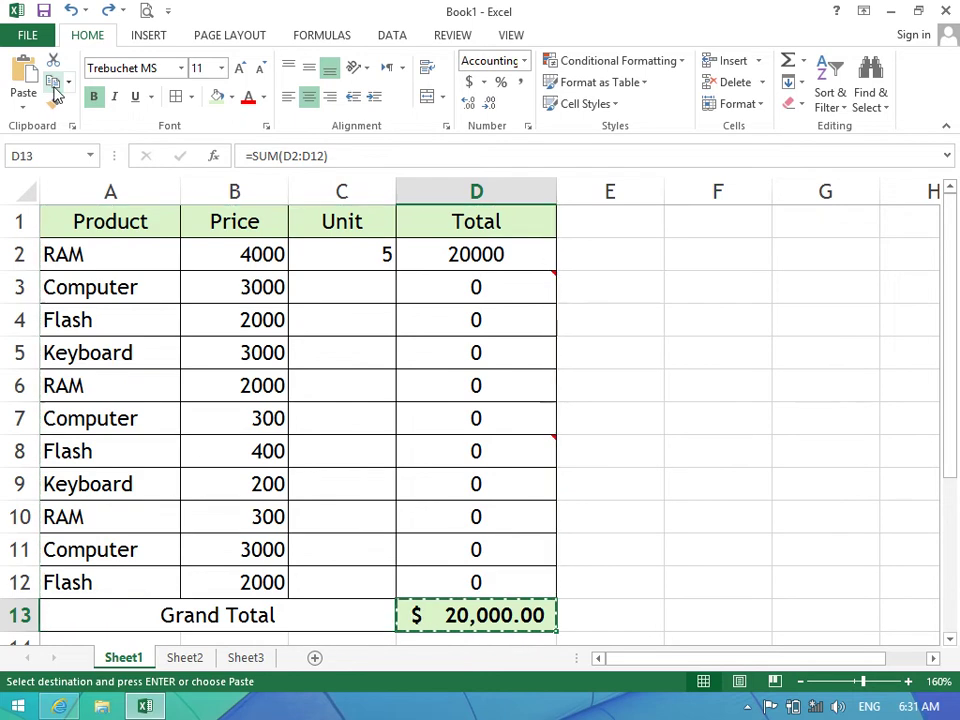
pyautogui.click(188, 658)
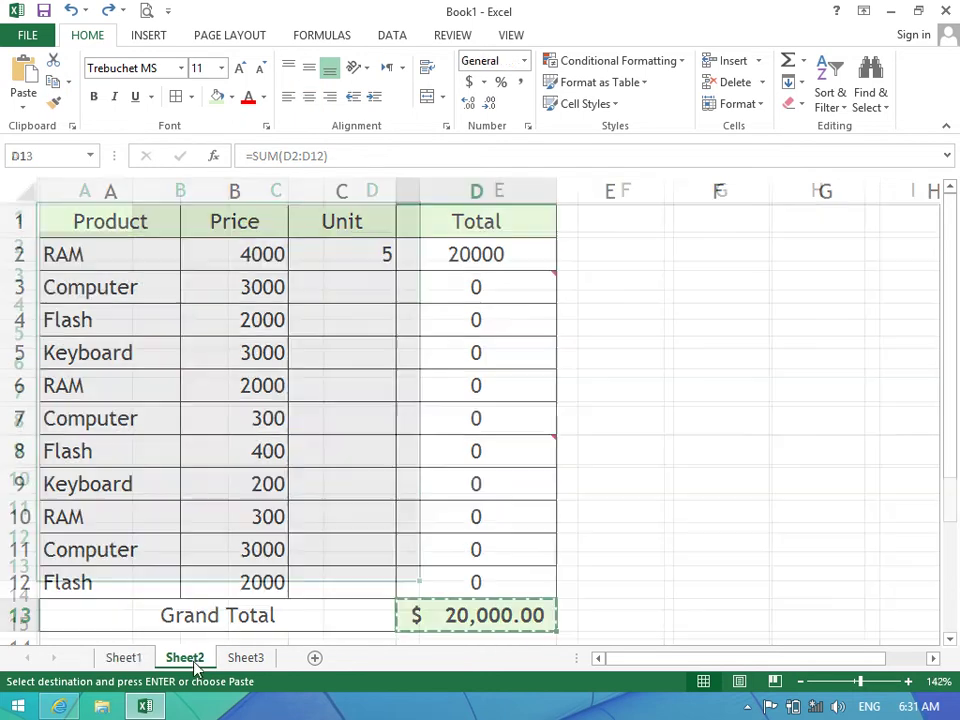
pyautogui.click(377, 212)
pyautogui.click(377, 255)
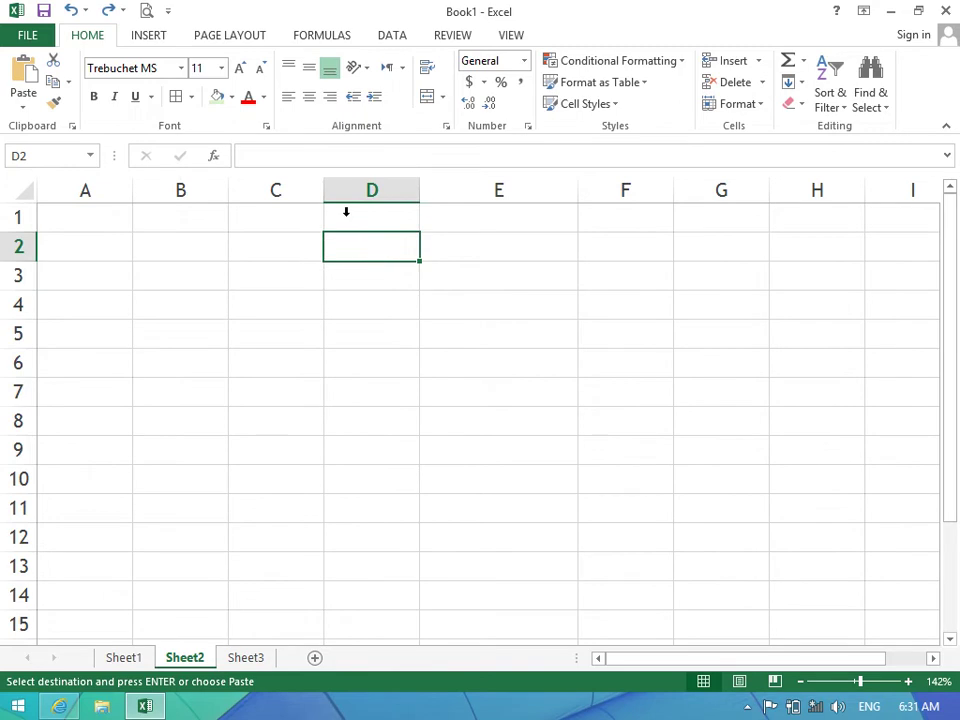
pyautogui.click(24, 104)
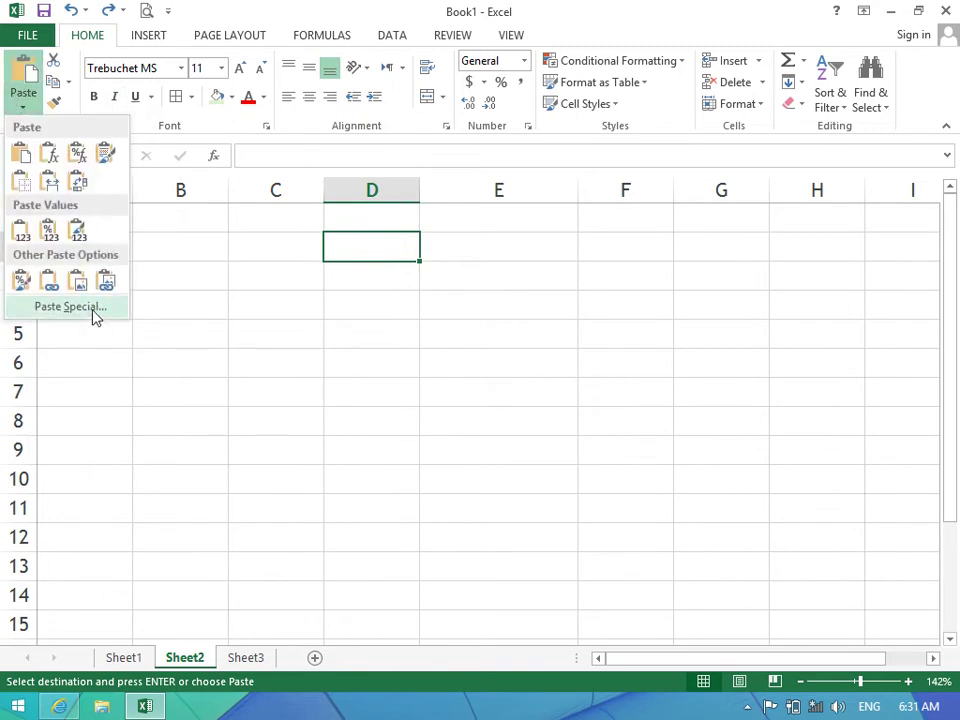
pyautogui.click(70, 307)
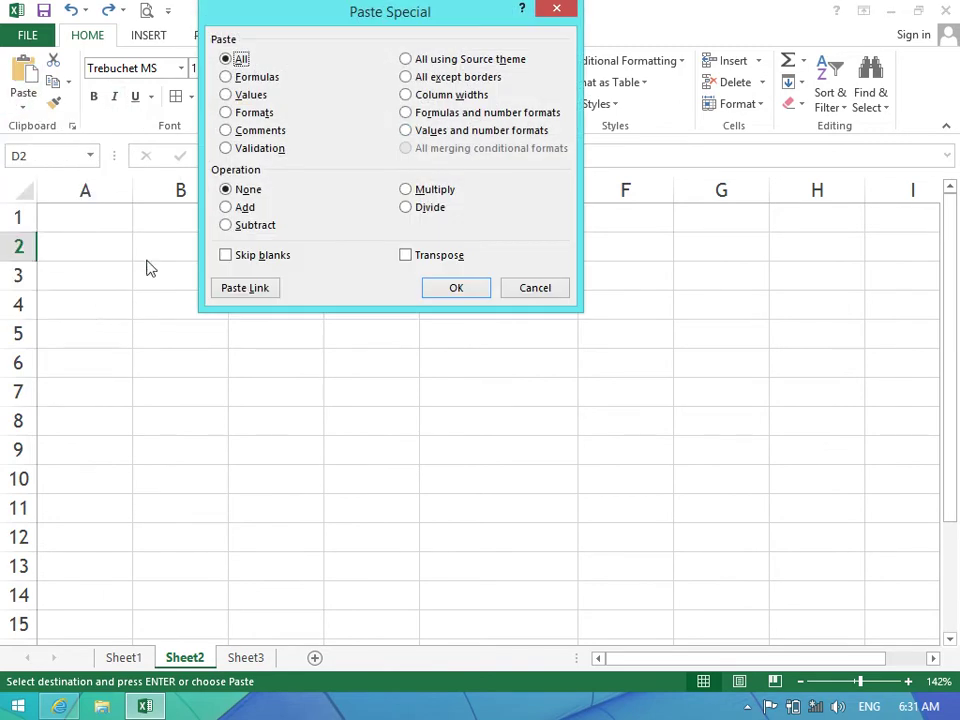
pyautogui.click(440, 118)
pyautogui.click(466, 286)
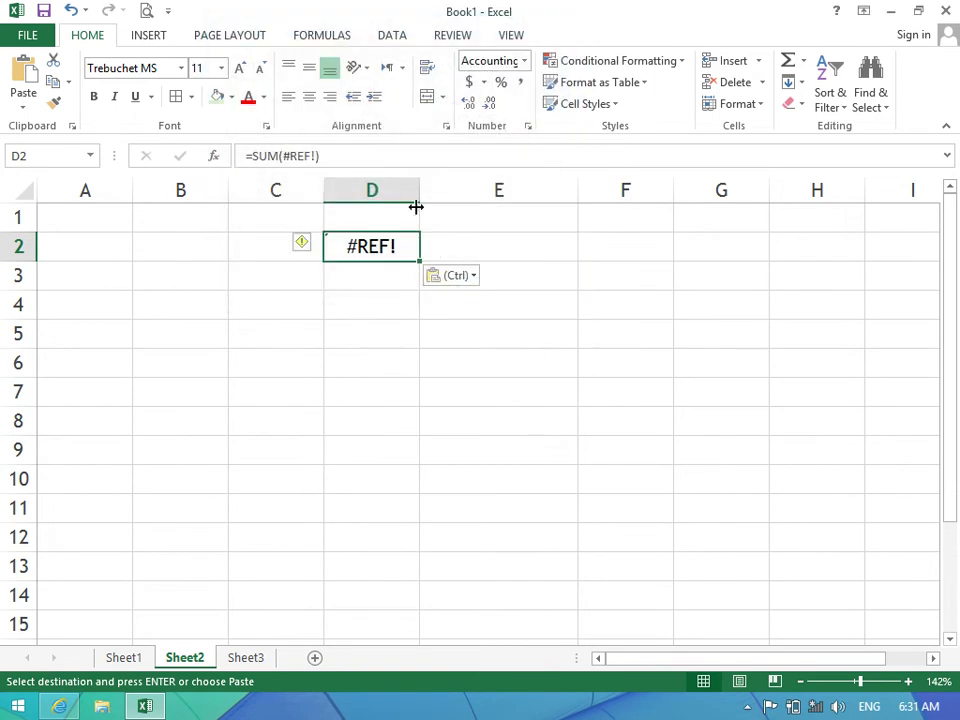
pyautogui.moveTo(412, 178); pyautogui.dragTo(465, 178)
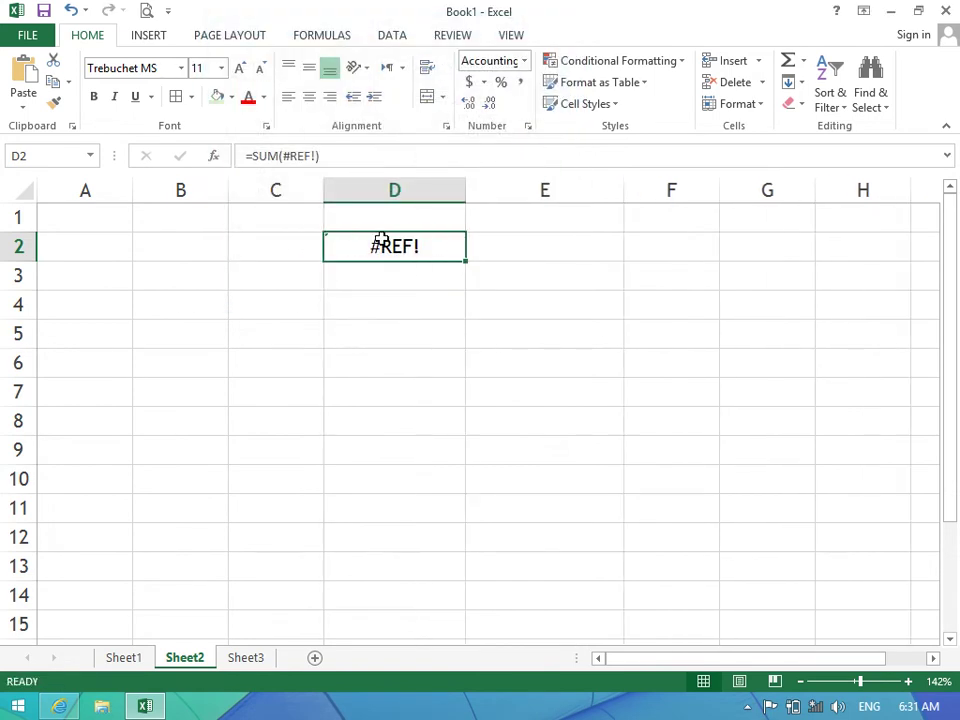
# Replace the #REF! reference so D2's formula becomes =SUM(B2:C2).
pyautogui.doubleClick(383, 246)
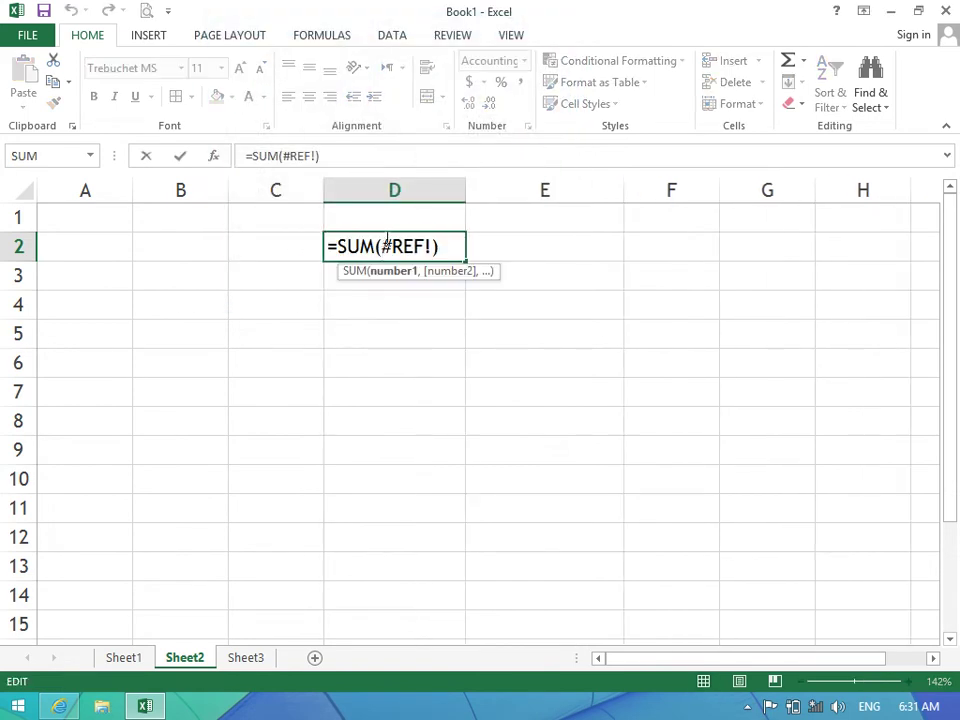
pyautogui.moveTo(387, 238); pyautogui.dragTo(439, 240)
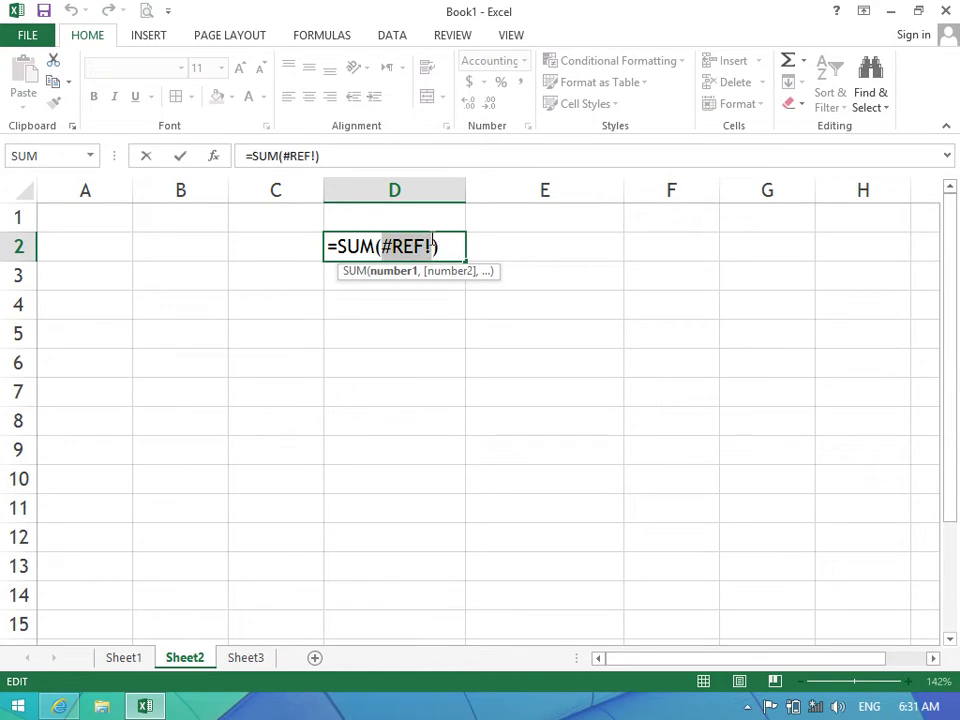
pyautogui.press('BackSpace')
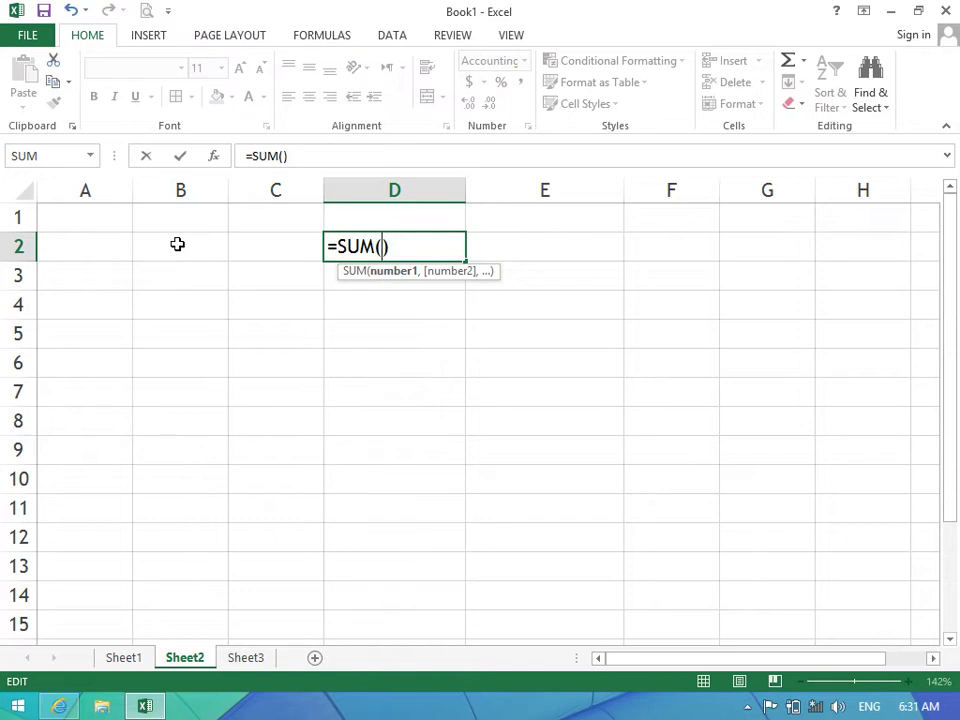
pyautogui.moveTo(190, 250); pyautogui.dragTo(274, 250)
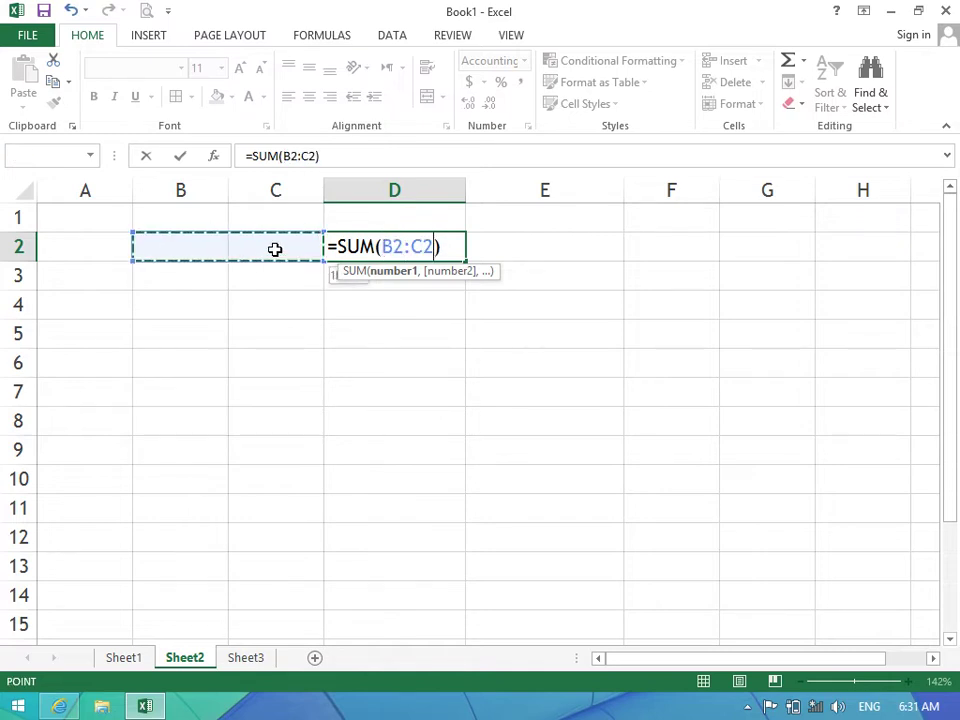
pyautogui.press('Return')
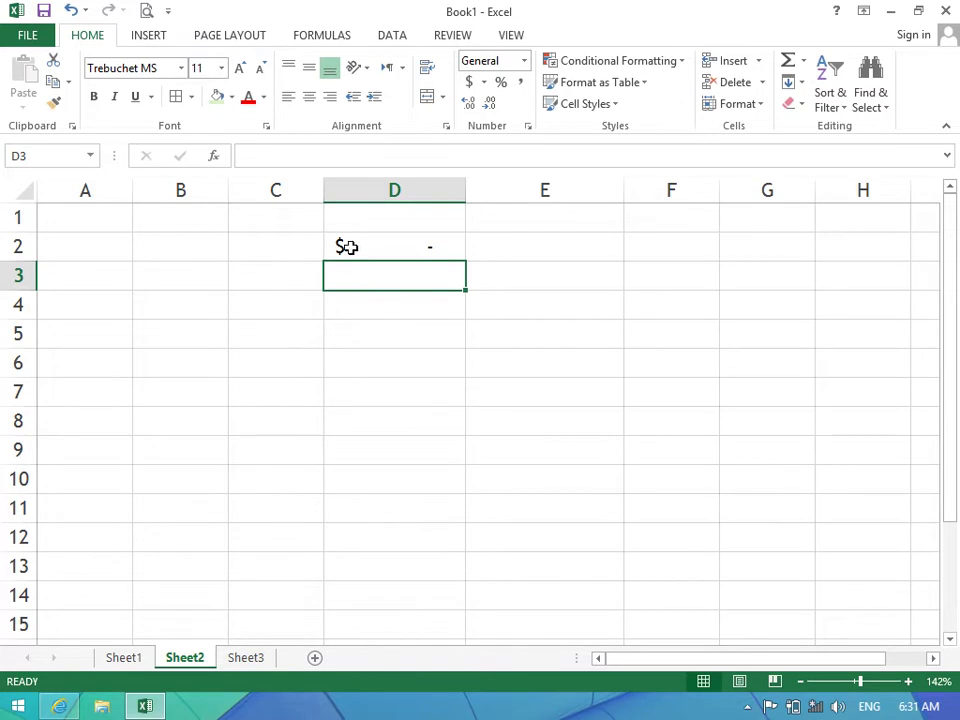
pyautogui.click(347, 246)
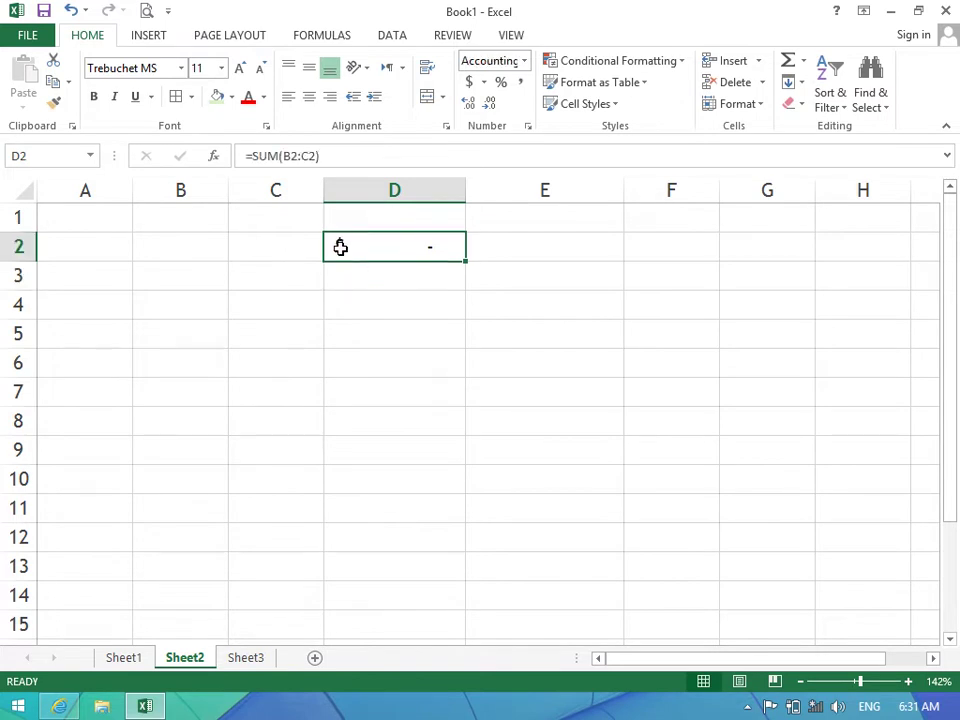
# Test with 2 in B2 and 20 in C2, delete B2:D2, and return to Sheet1.
pyautogui.click(192, 251)
pyautogui.write('2')
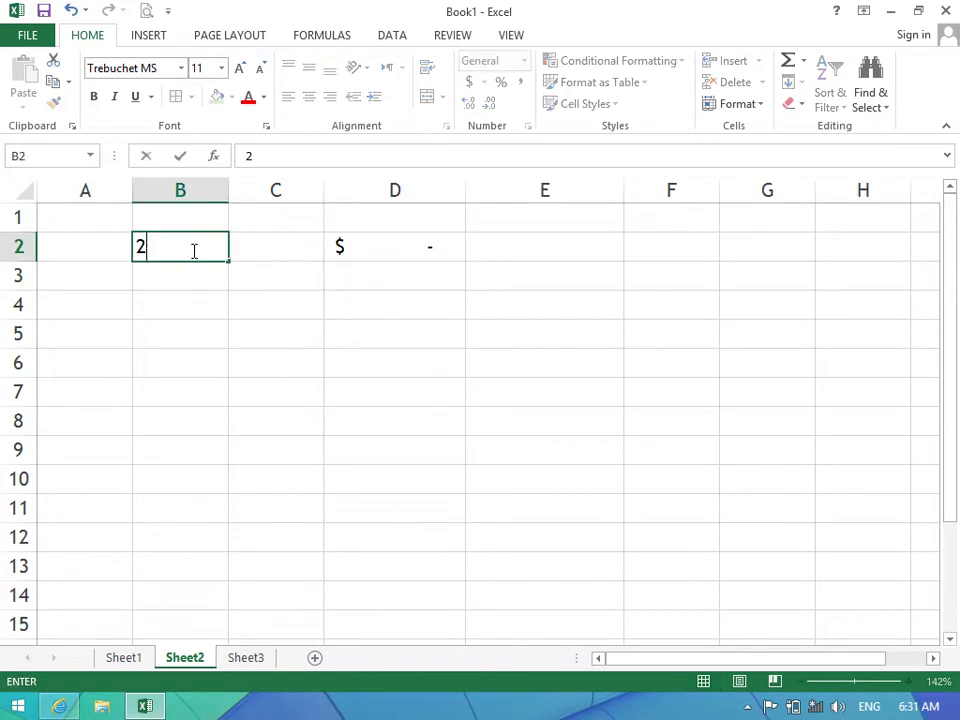
pyautogui.press('Tab')
pyautogui.write('20')
pyautogui.press('Return')
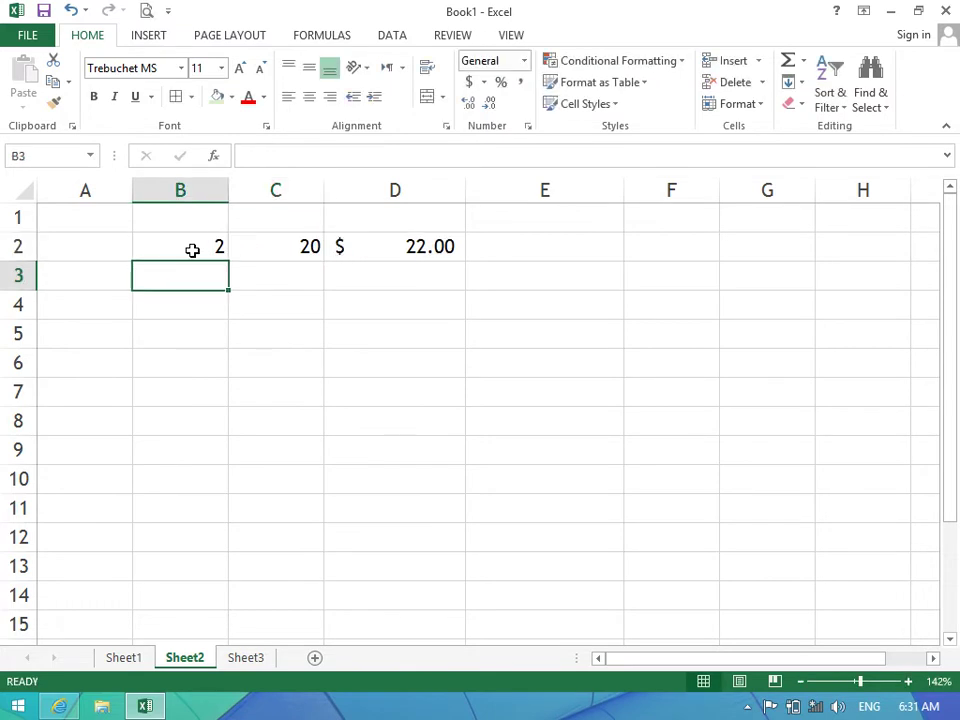
pyautogui.moveTo(159, 247); pyautogui.dragTo(366, 254)
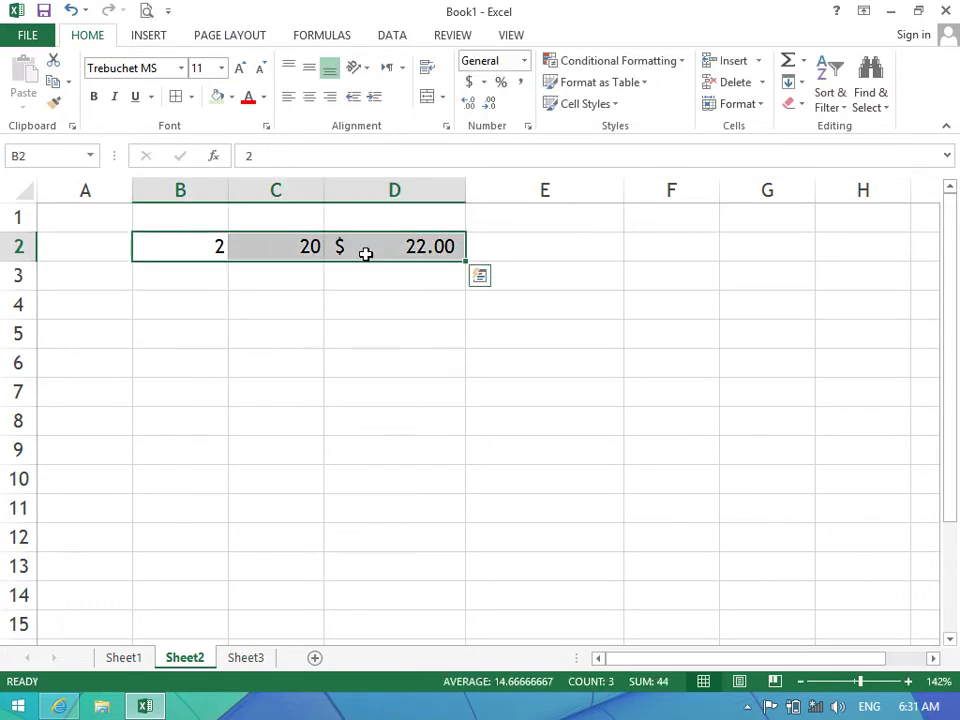
pyautogui.press('Delete')
pyautogui.click(124, 657)
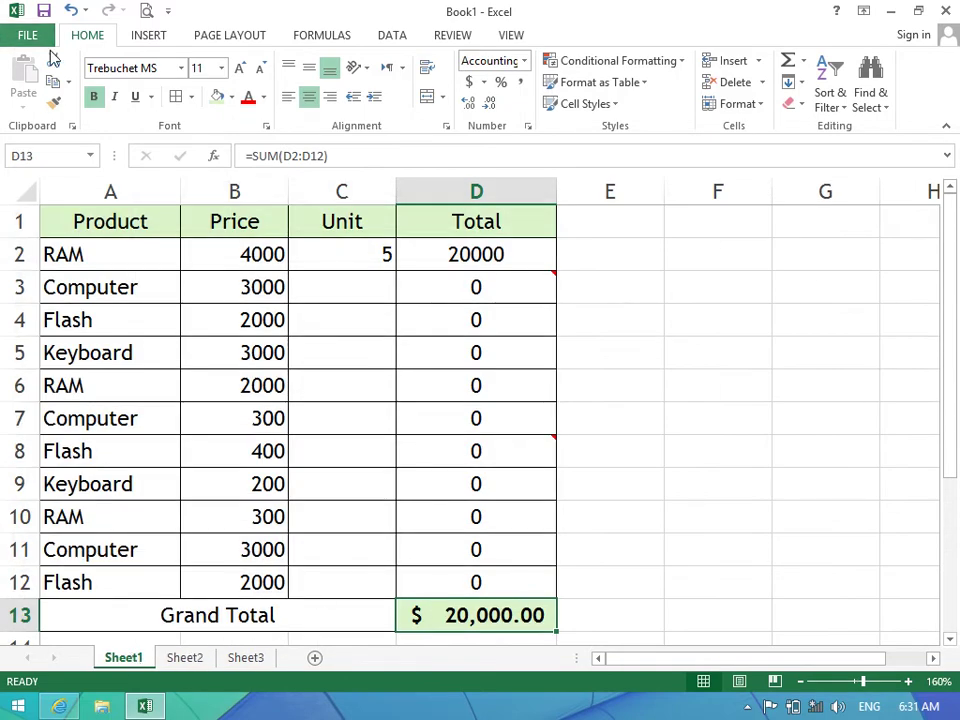
# Copy Sheet1's Grand Total D13 and paste it into Sheet2's D2 as Values and number formats.
pyautogui.click(53, 81)
pyautogui.click(23, 100)
pyautogui.click(74, 307)
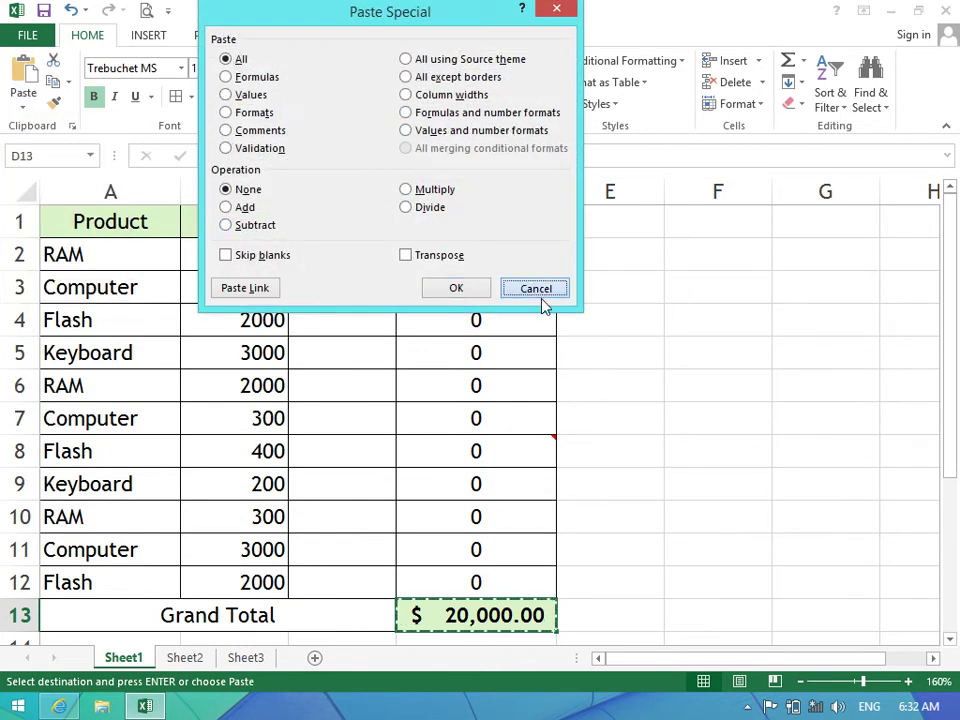
pyautogui.click(537, 291)
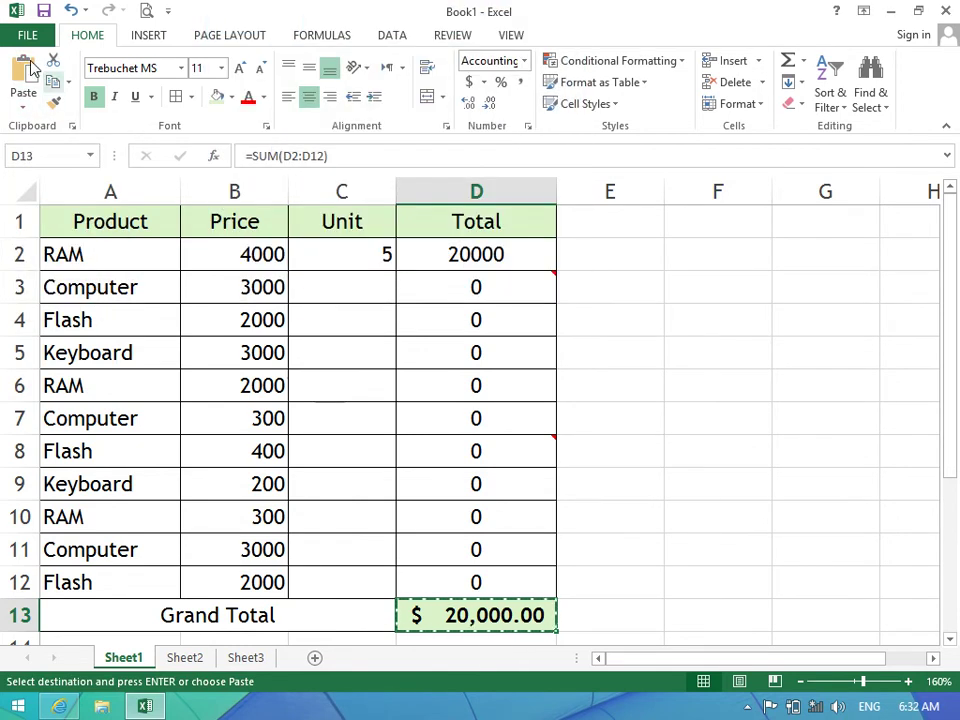
pyautogui.hotkey('ctrl', 'pagedown')
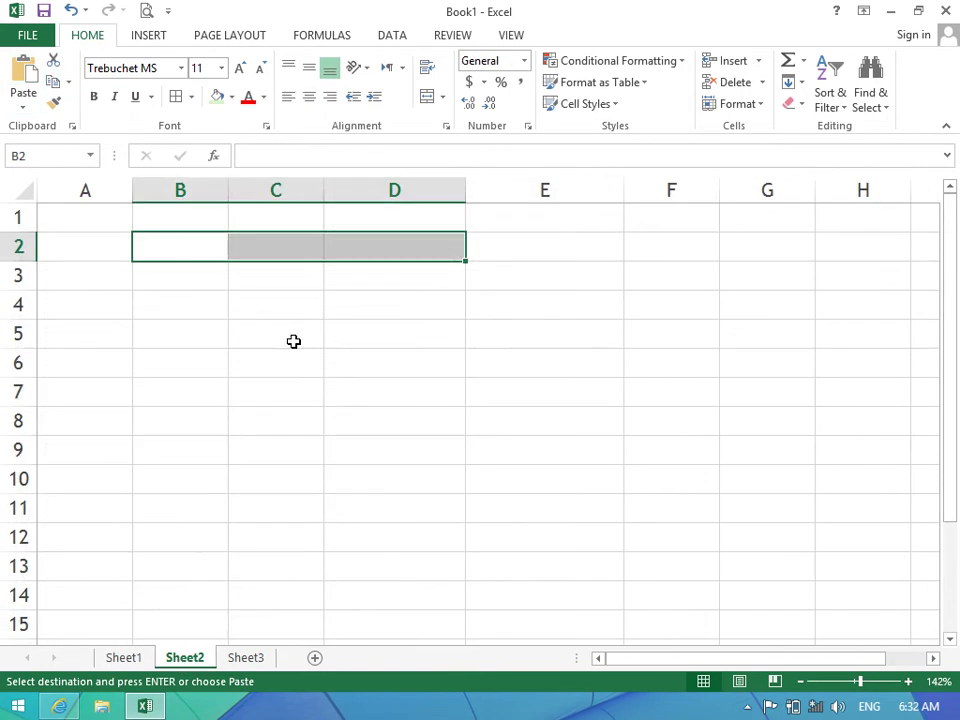
pyautogui.click(397, 247)
pyautogui.click(23, 104)
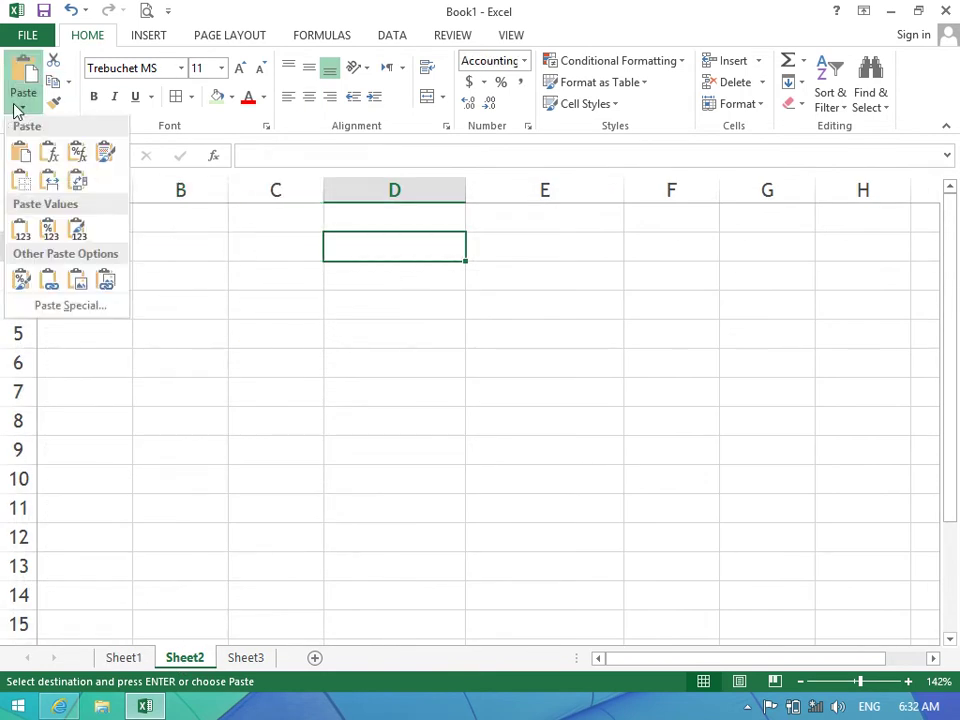
pyautogui.click(71, 307)
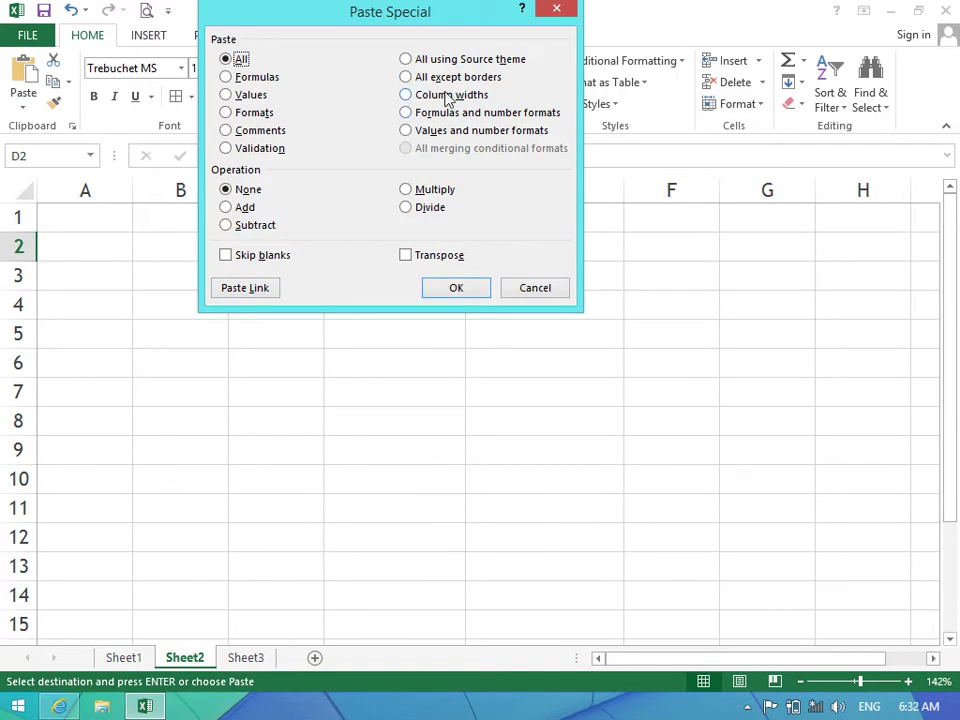
pyautogui.click(444, 131)
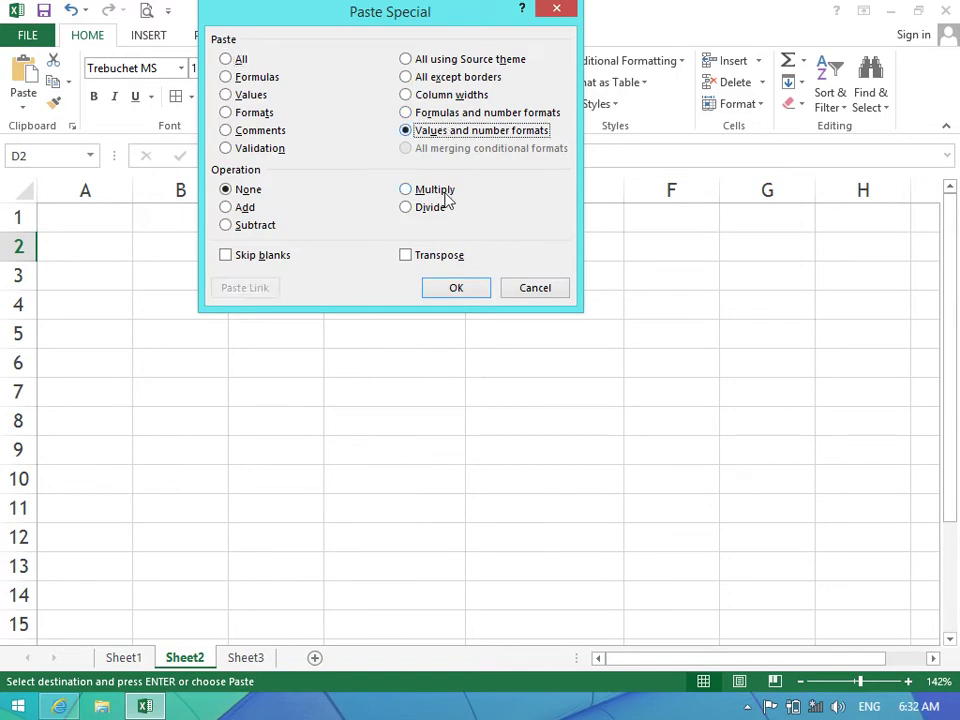
pyautogui.click(455, 287)
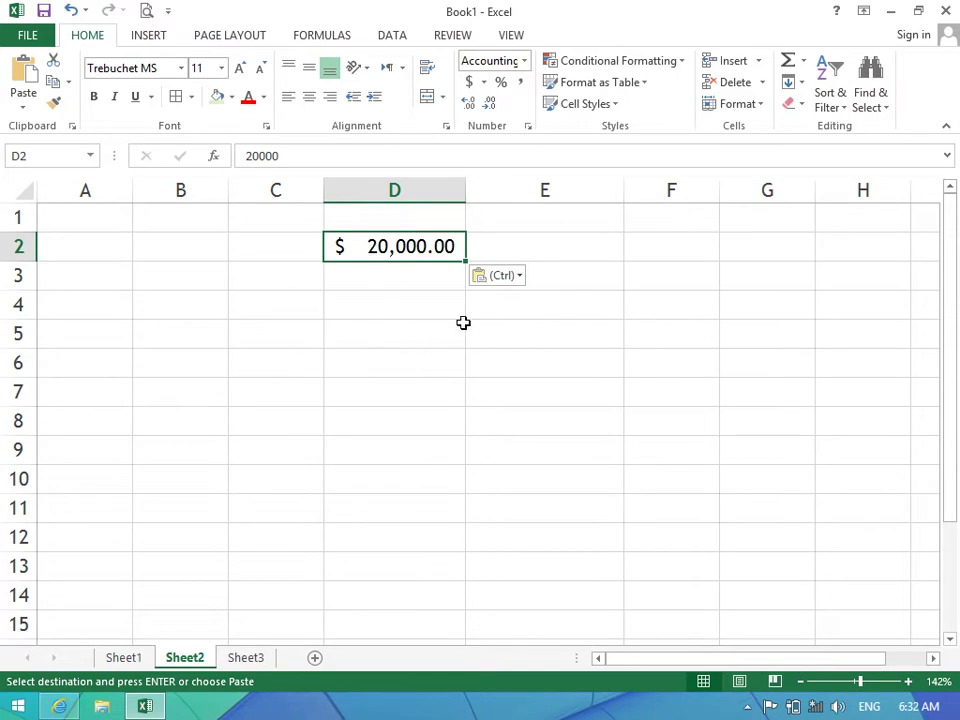
# Check the plain 20000 value in Sheet2's D2, then delete it.
pyautogui.doubleClick(378, 244)
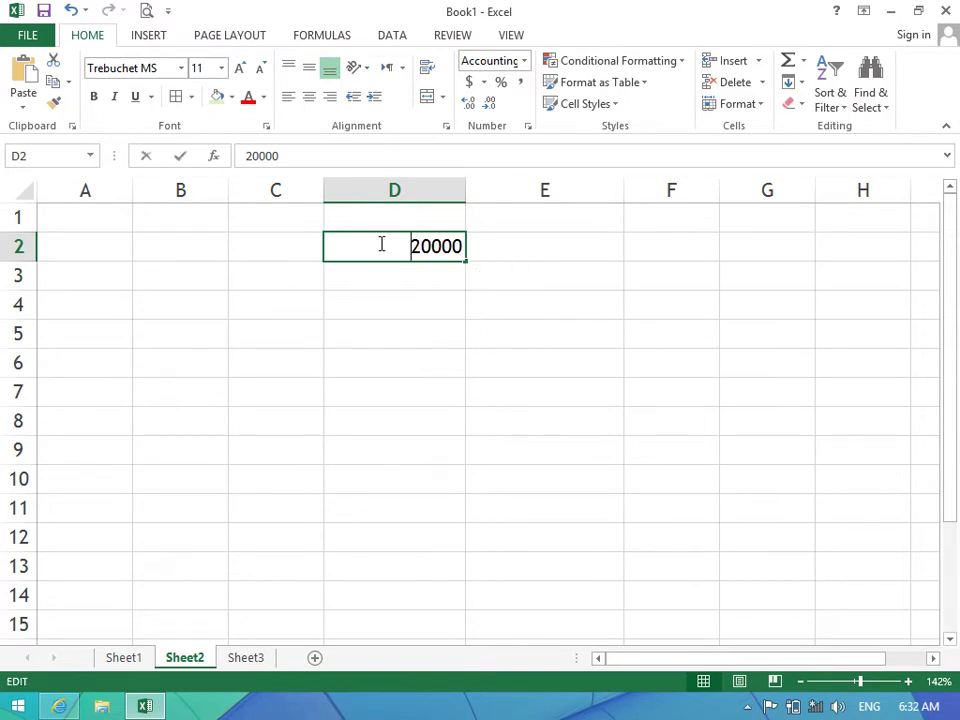
pyautogui.press('Return')
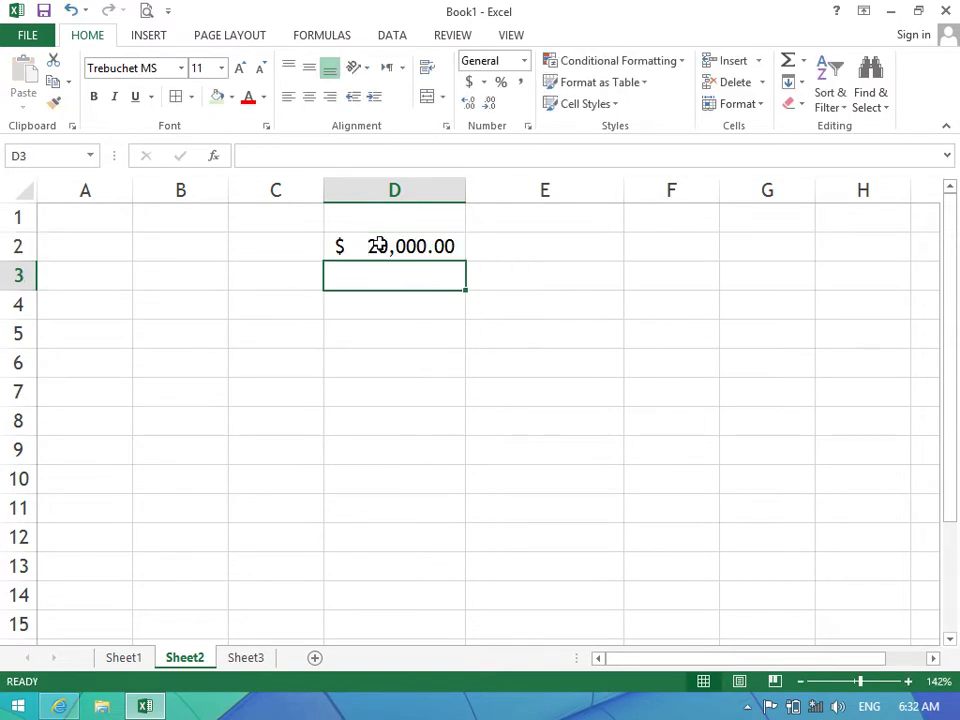
pyautogui.click(378, 244)
pyautogui.press('Delete')
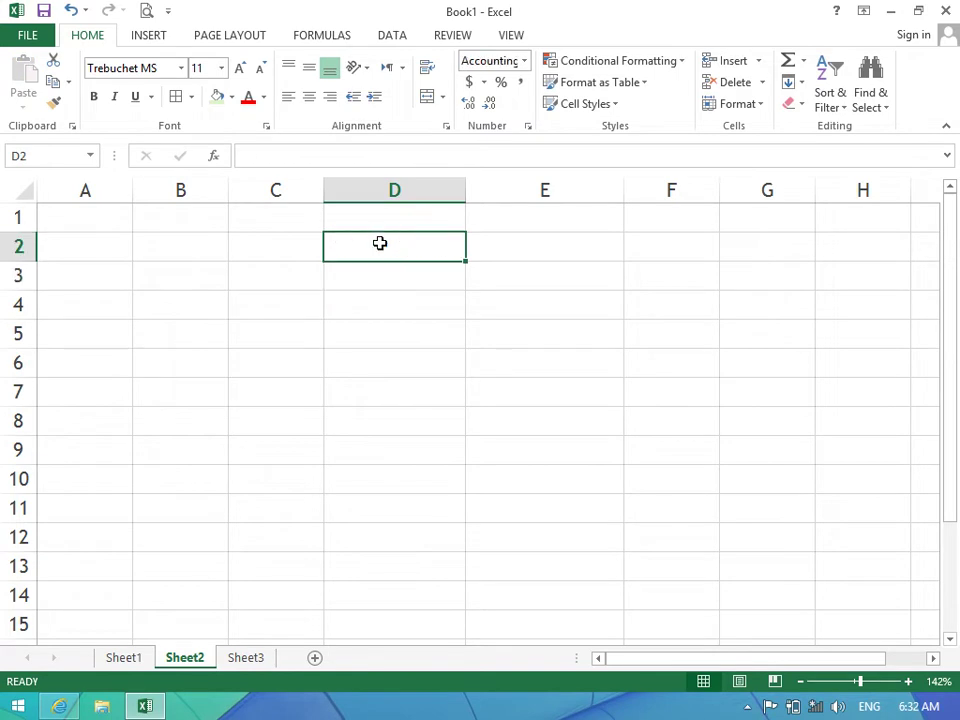
# Copy Sheet1's Grand Total D13 and bring up the Paste Special options.
pyautogui.click(124, 658)
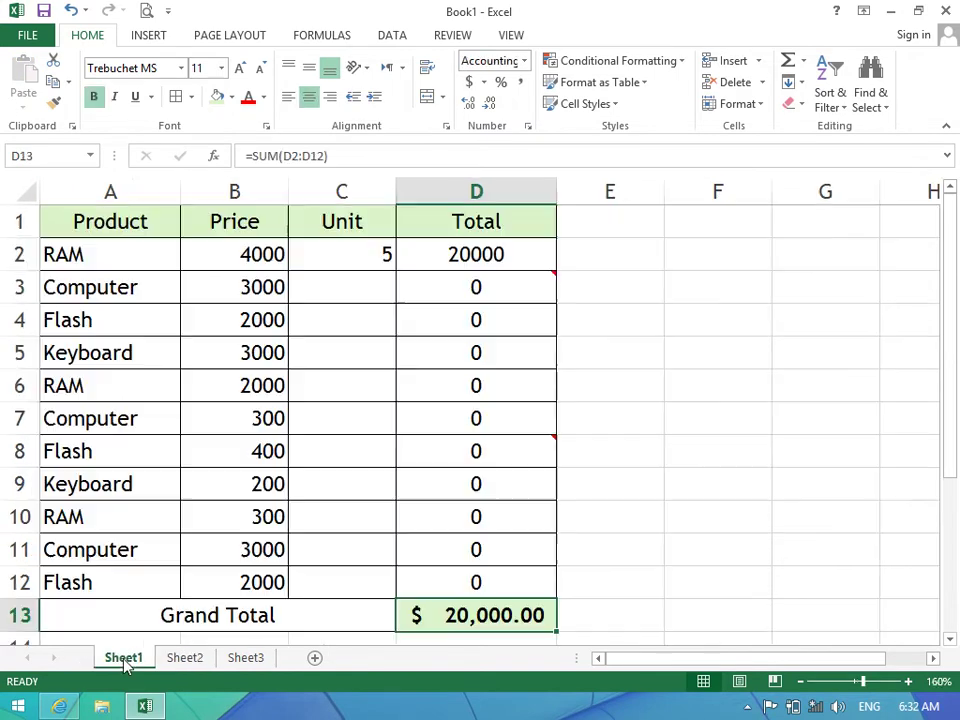
pyautogui.click(53, 81)
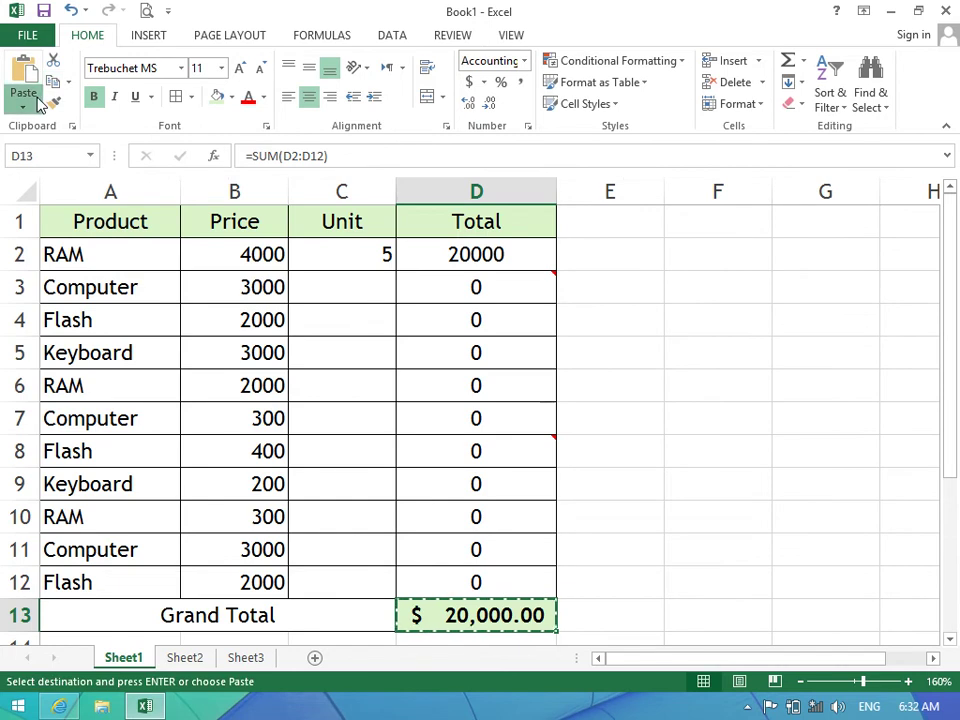
pyautogui.click(23, 102)
pyautogui.click(80, 308)
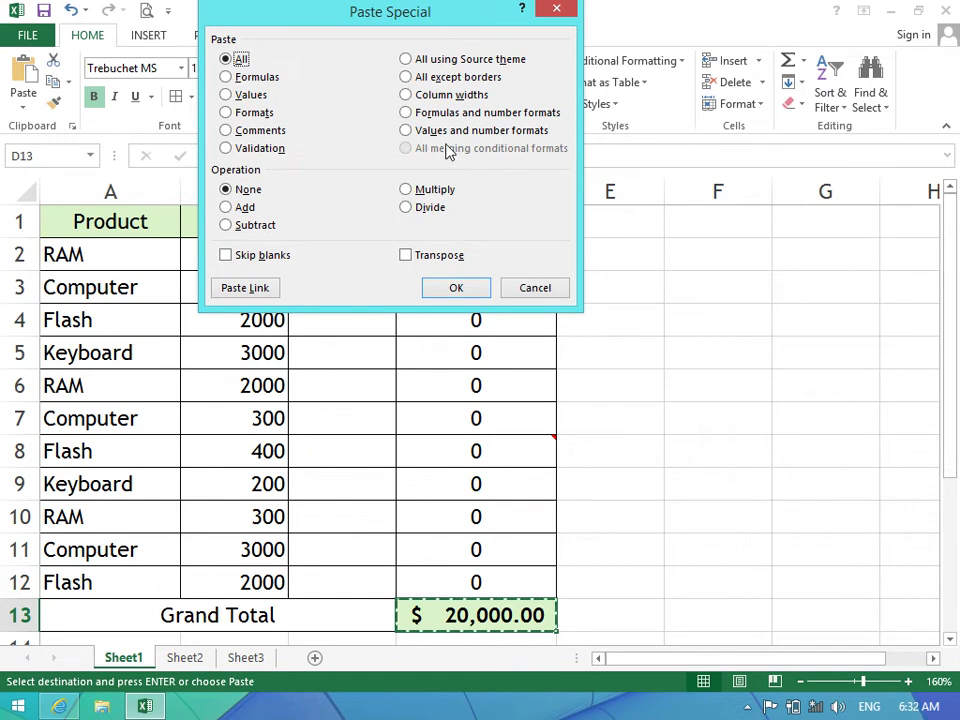
# Dismiss Paste Special and apply green Gradient Fill data bars to the Total cells D2:D12.
pyautogui.click(533, 288)
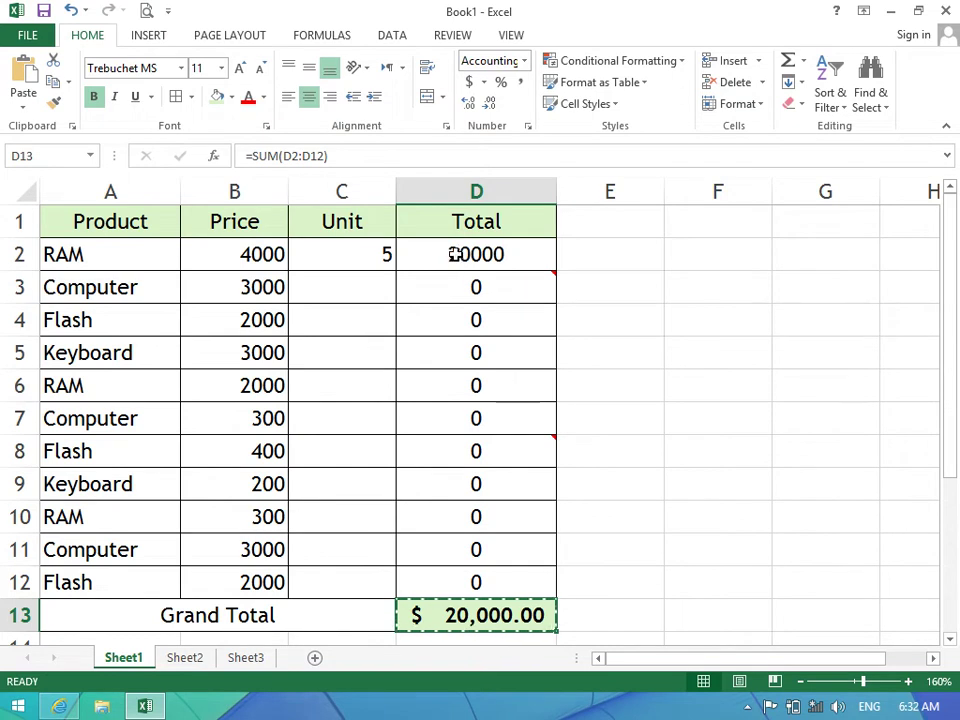
pyautogui.moveTo(452, 254); pyautogui.dragTo(469, 581)
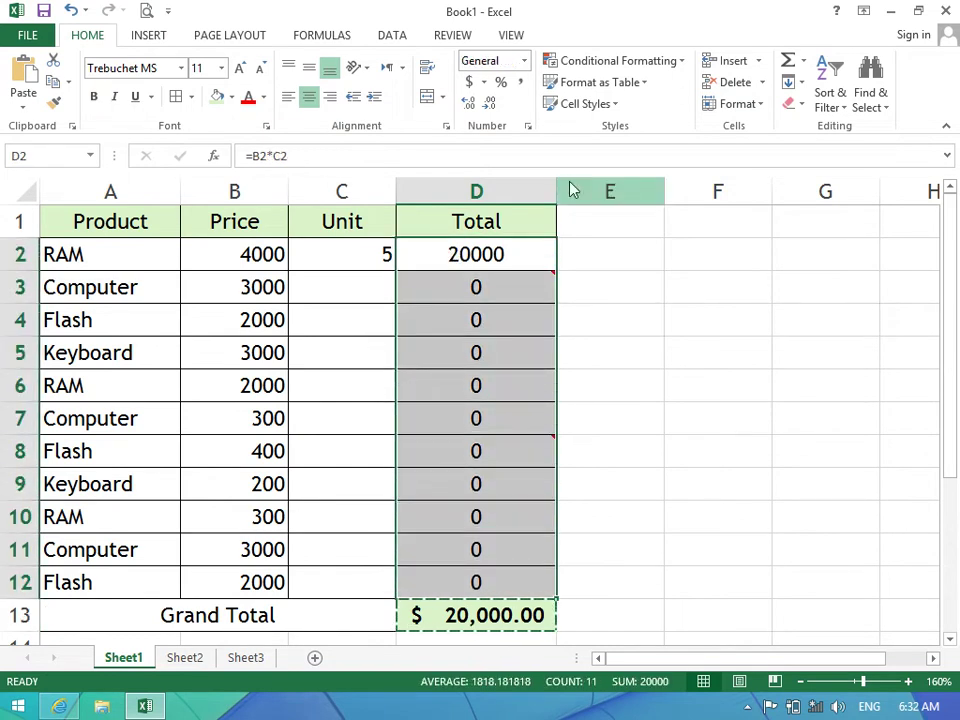
pyautogui.click(613, 64)
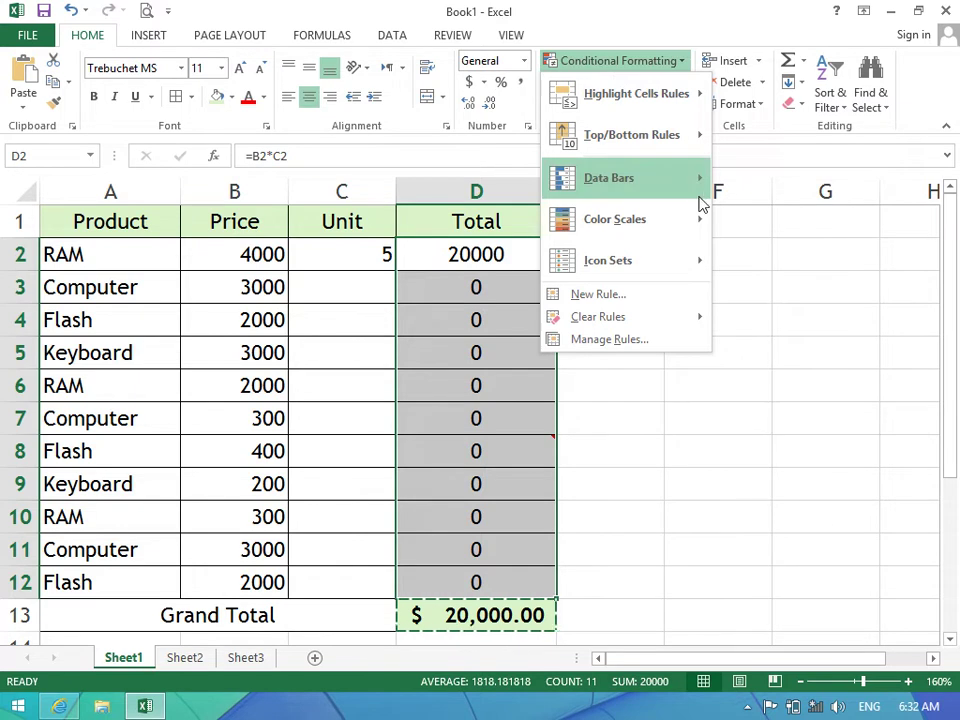
pyautogui.moveTo(697, 200)
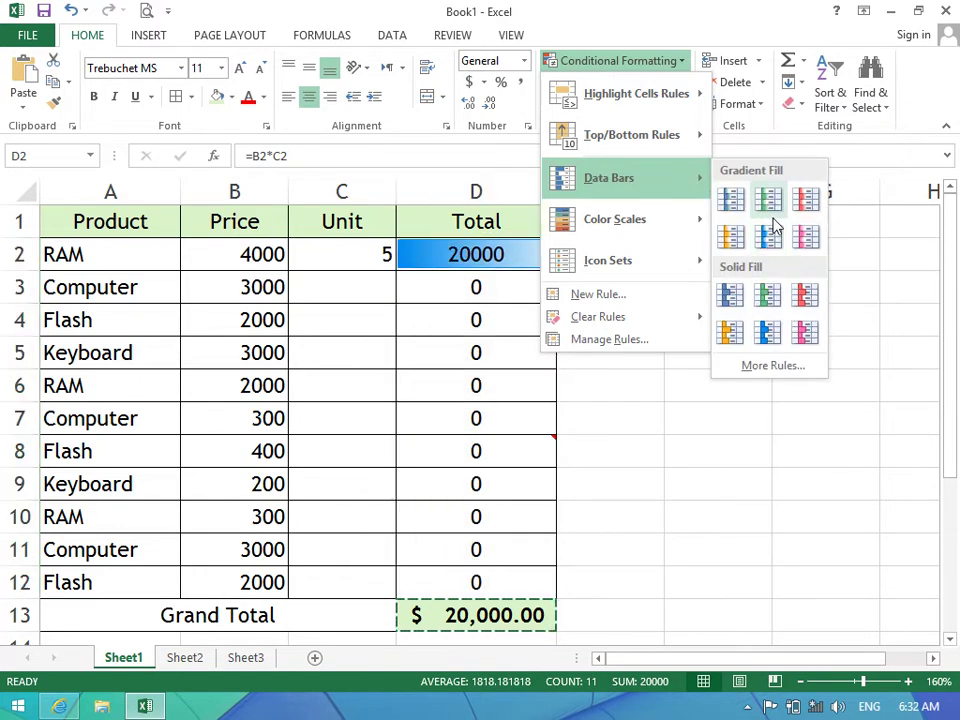
pyautogui.click(768, 204)
pyautogui.click(716, 379)
# Enter units 5, 4, 3, 2, 5 in C3:C7 after the invalid 10 is rejected.
pyautogui.click(368, 288)
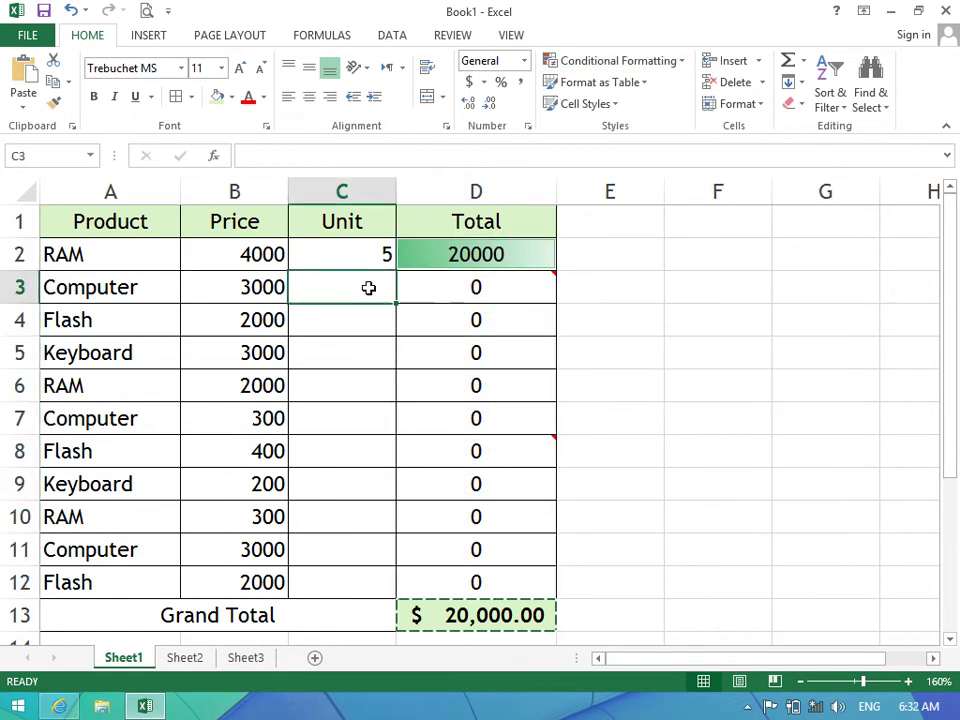
pyautogui.write('10')
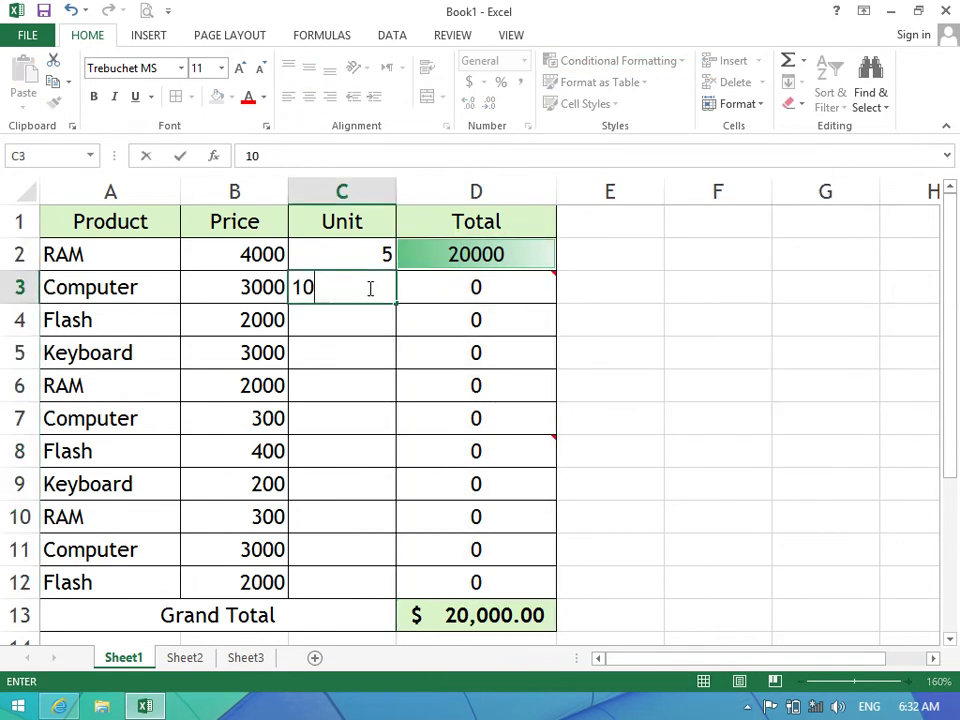
pyautogui.press('Return')
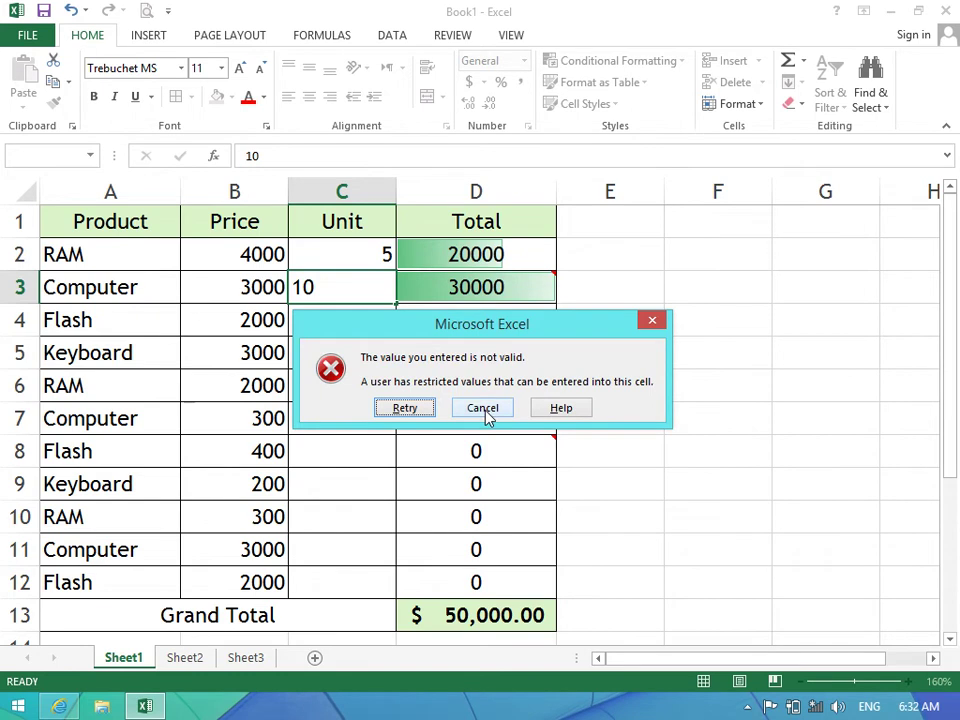
pyautogui.click(483, 408)
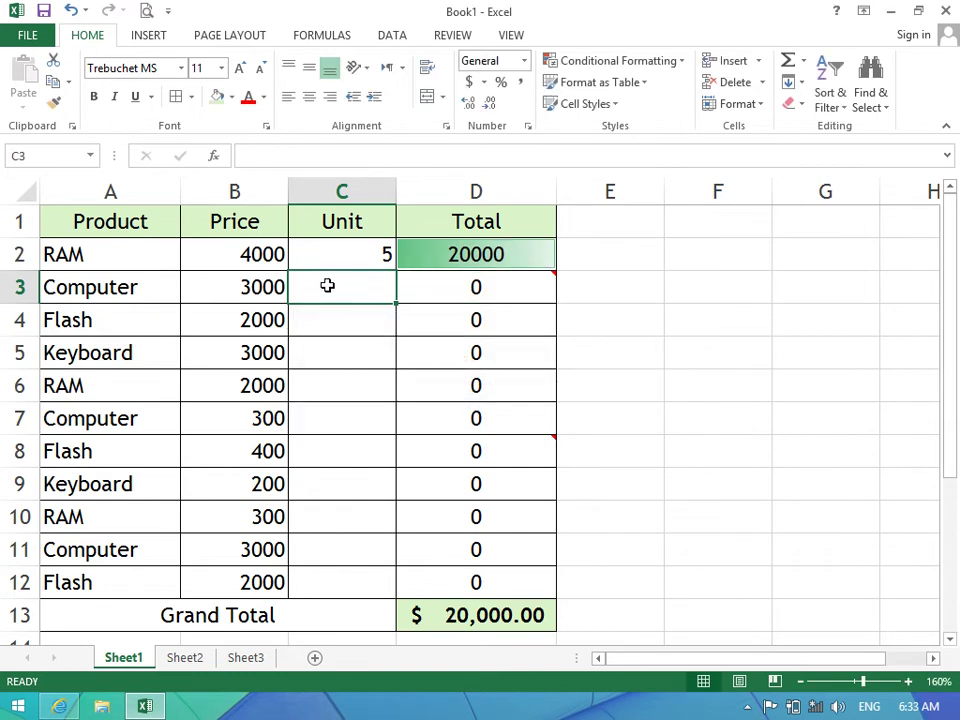
pyautogui.write('5')
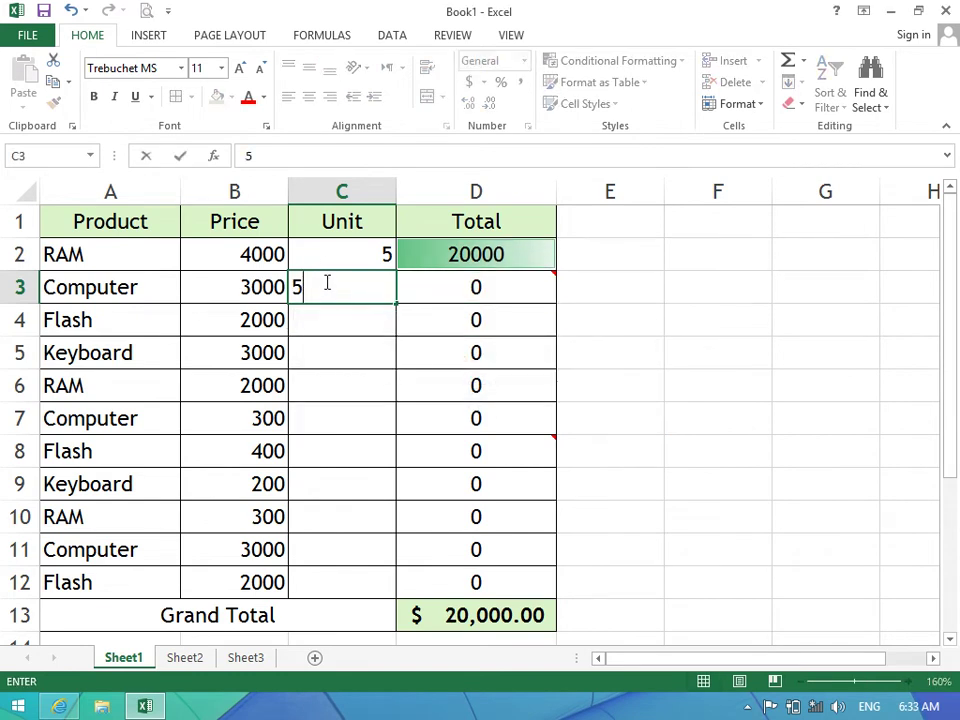
pyautogui.press('Return')
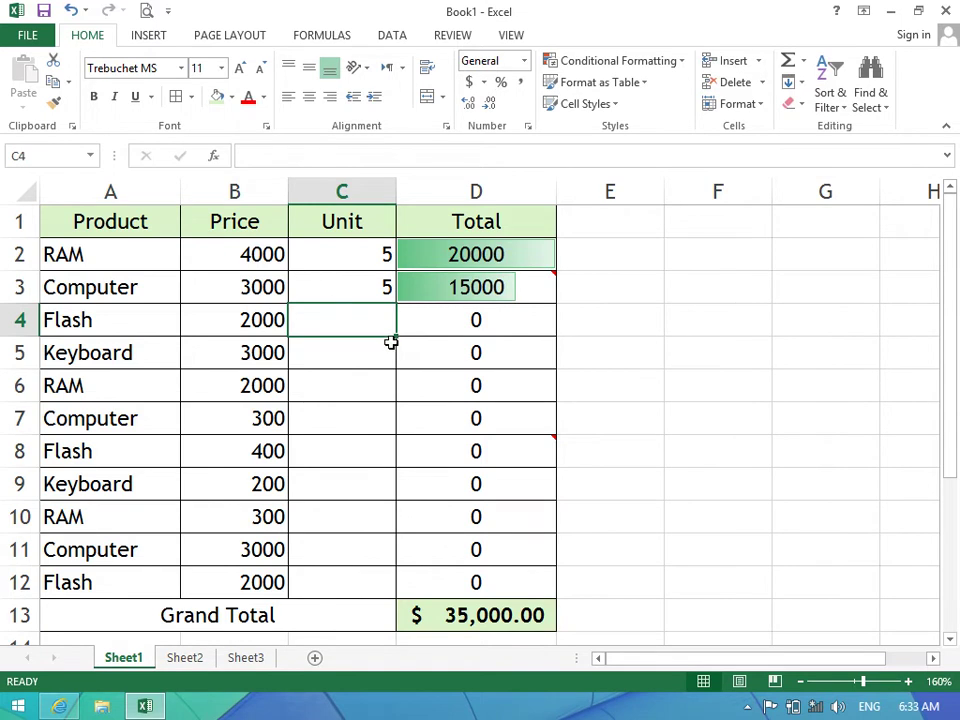
pyautogui.write('4')
pyautogui.press('Return')
pyautogui.write('3')
pyautogui.press('Return')
pyautogui.write('2')
pyautogui.press('Return')
pyautogui.write('5')
pyautogui.press('Return')
# Enter units 4, 3, 2, 3, 4 in C8:C12 after the invalid 6 is rejected.
pyautogui.write('6')
pyautogui.press('Return')
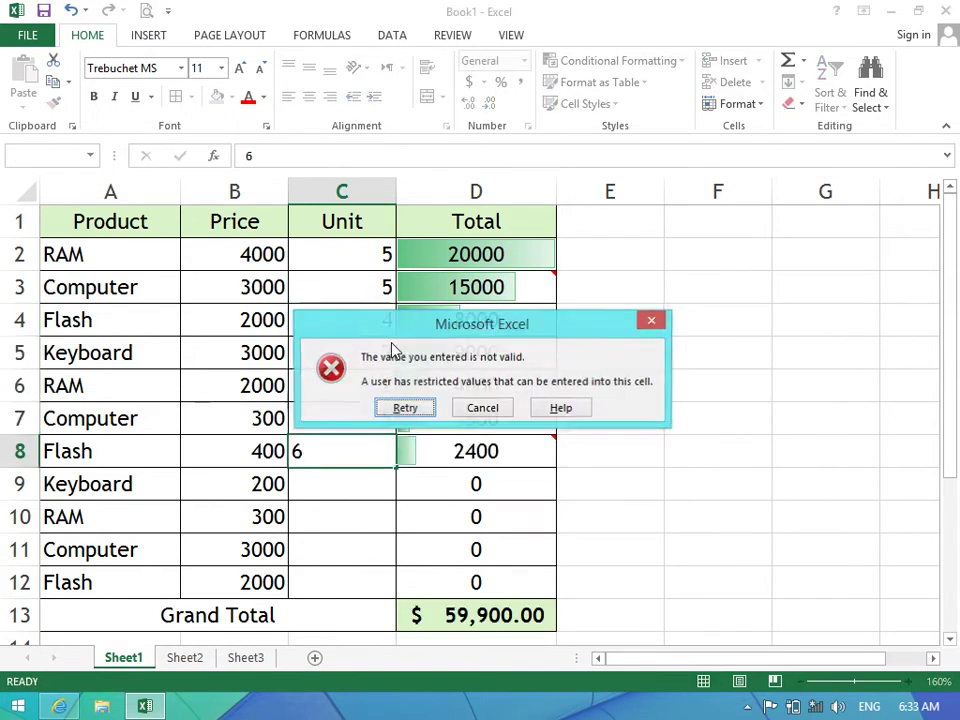
pyautogui.press('Escape')
pyautogui.write('4')
pyautogui.press('Return')
pyautogui.write('3')
pyautogui.press('Return')
pyautogui.write('2')
pyautogui.press('Return')
pyautogui.write('3')
pyautogui.press('Return')
pyautogui.write('4')
pyautogui.press('Return')
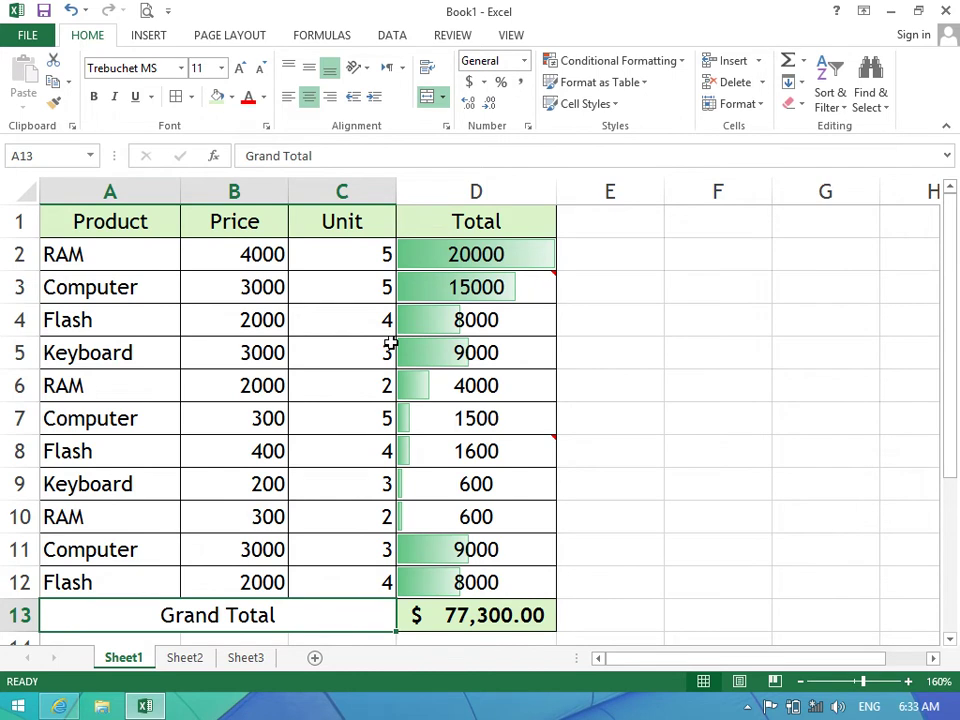
# Inspect the Price and Total cells, copy, and zoom the worksheet to 100%.
pyautogui.click(273, 451)
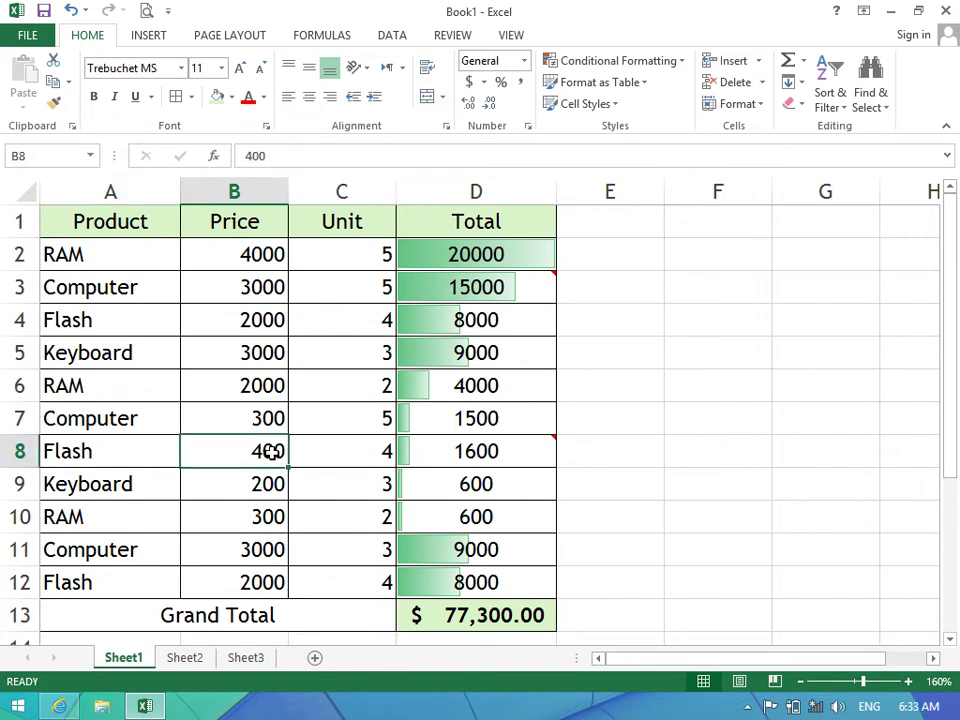
pyautogui.click(531, 384)
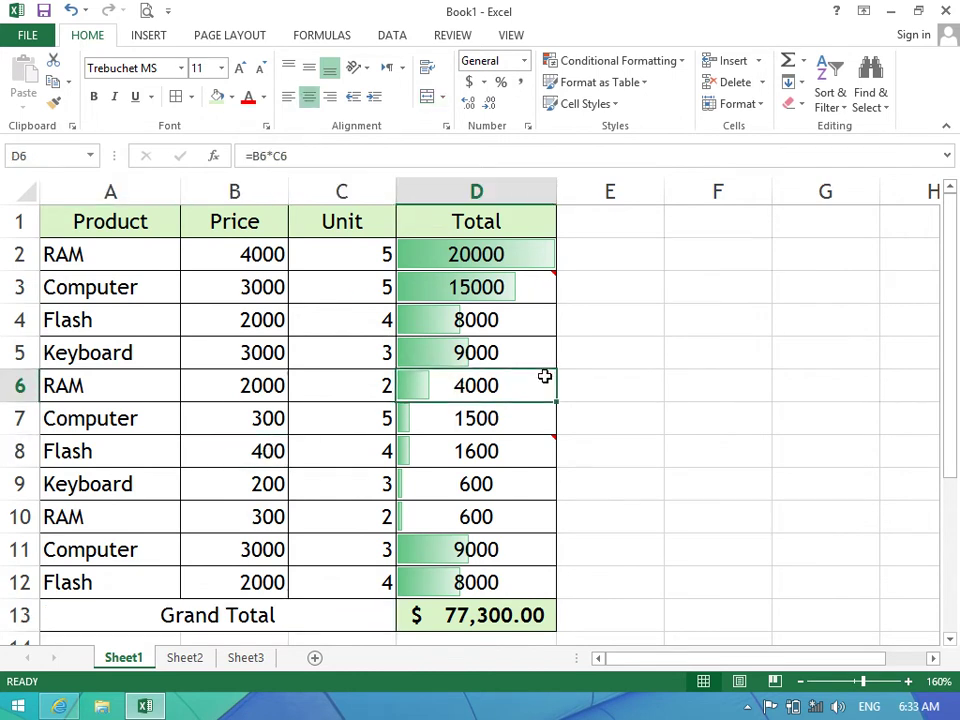
pyautogui.click(506, 282)
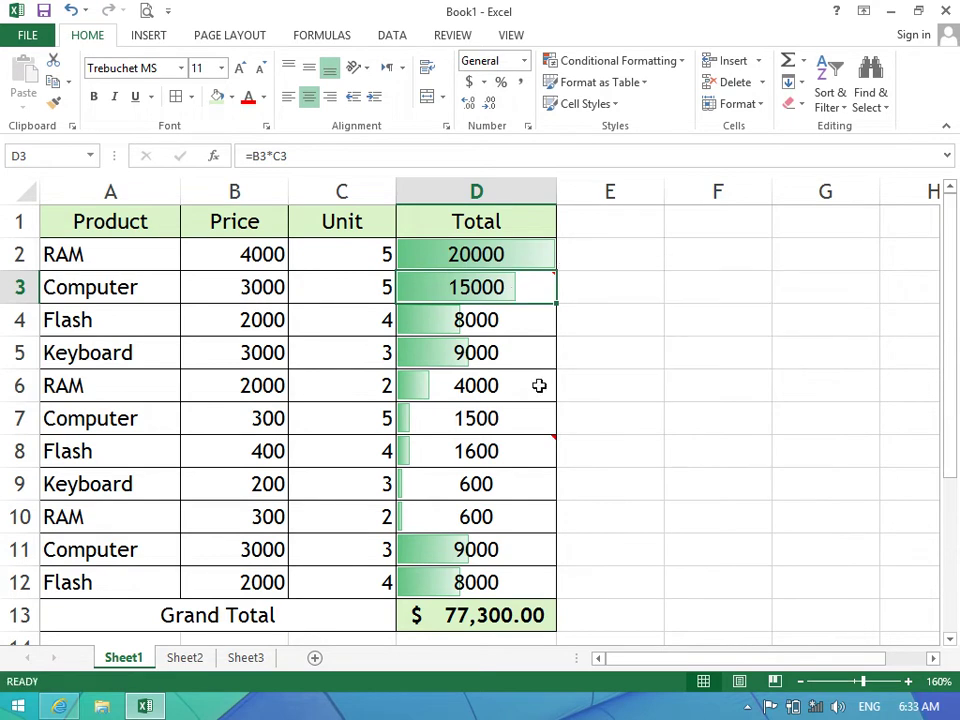
pyautogui.moveTo(476, 254)
pyautogui.mouseDown()
pyautogui.moveTo(480, 582)
pyautogui.moveTo(147, 145)
pyautogui.mouseUp()
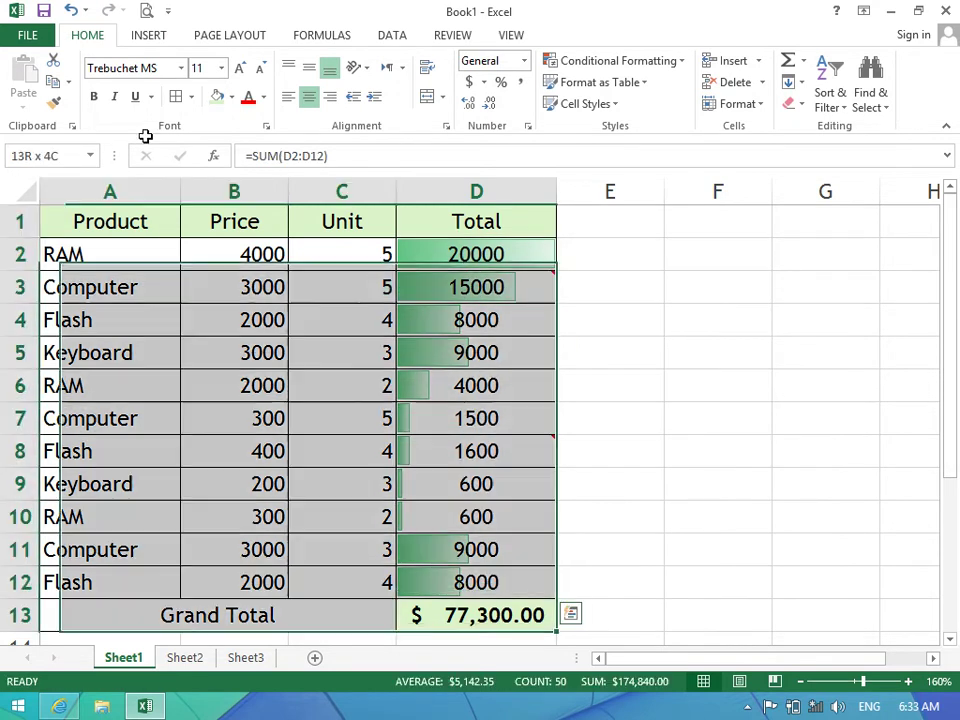
pyautogui.click(53, 60)
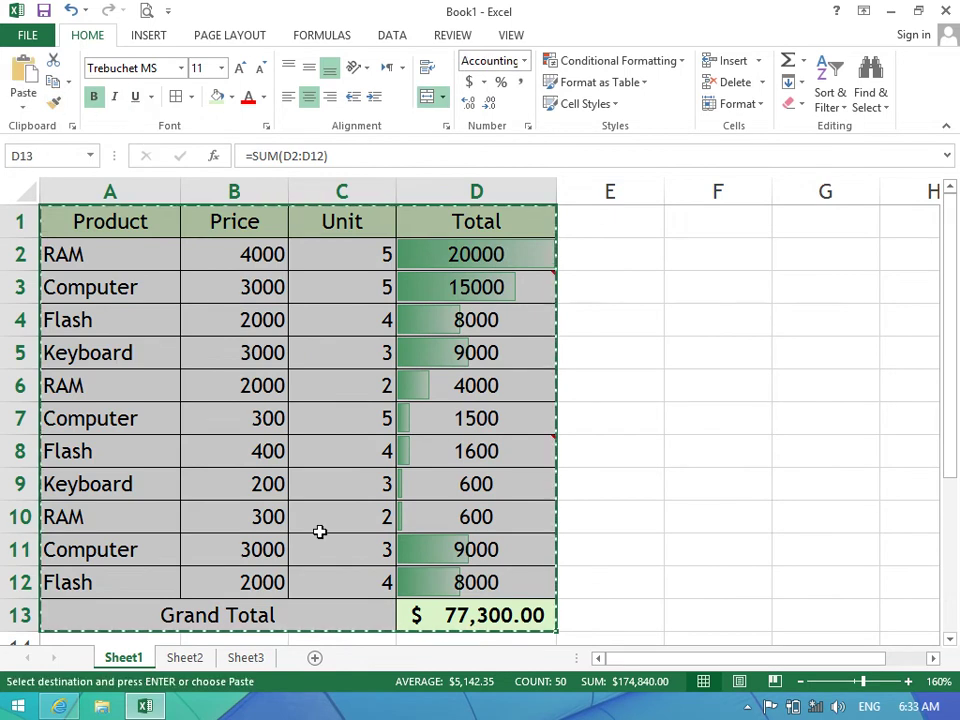
pyautogui.moveTo(863, 681); pyautogui.dragTo(853, 681)
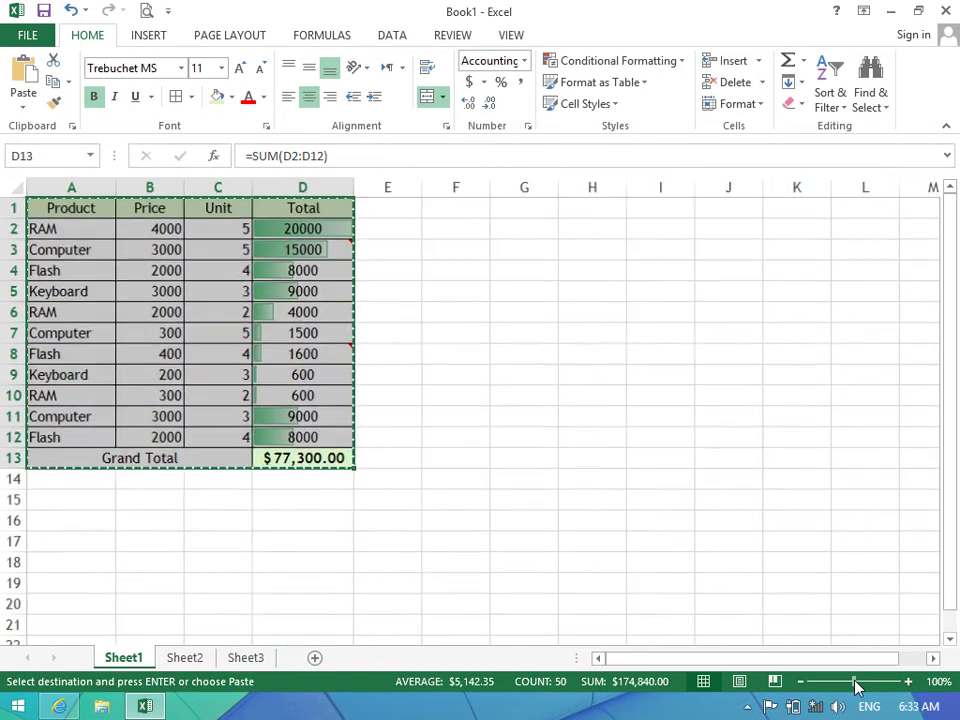
# Select the Total values D2:D12 and set up a paste into cell I1.
pyautogui.click(493, 213)
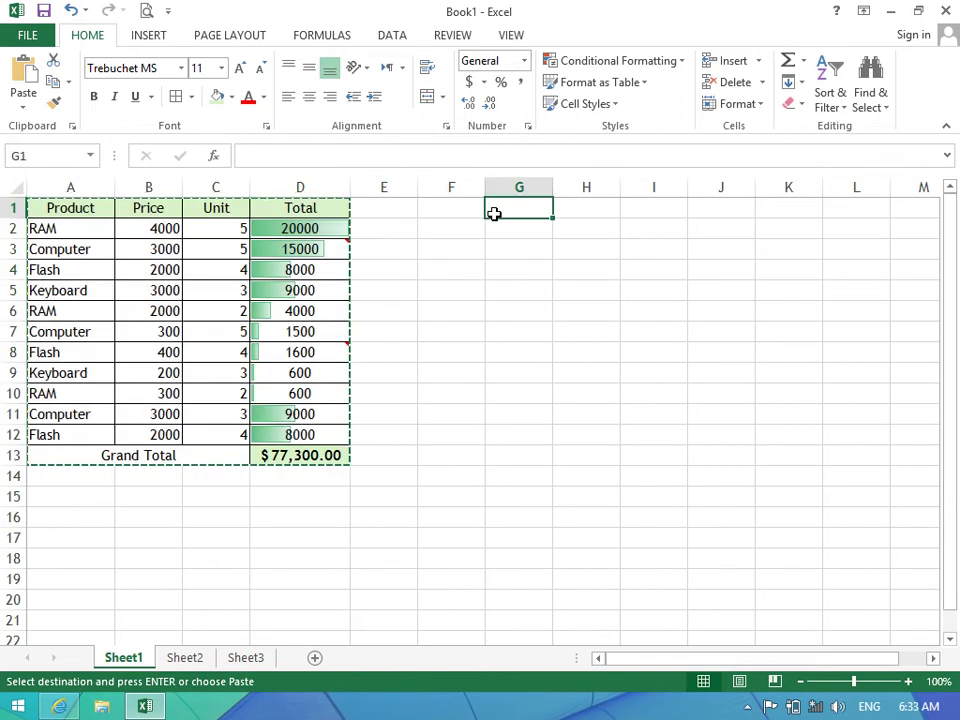
pyautogui.moveTo(296, 225); pyautogui.dragTo(279, 441)
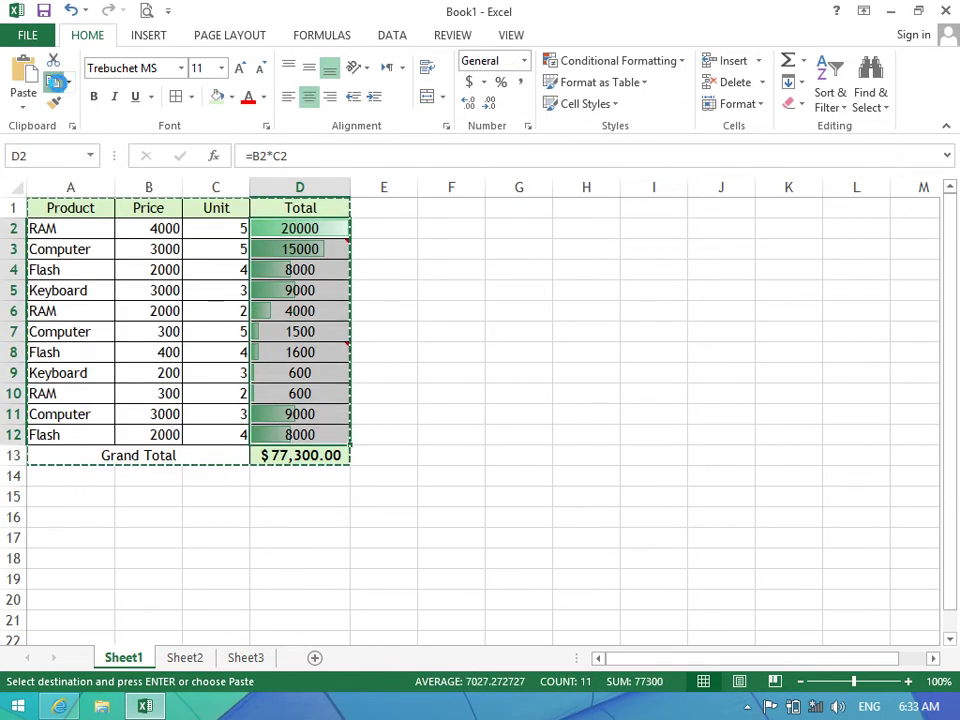
pyautogui.click(671, 227)
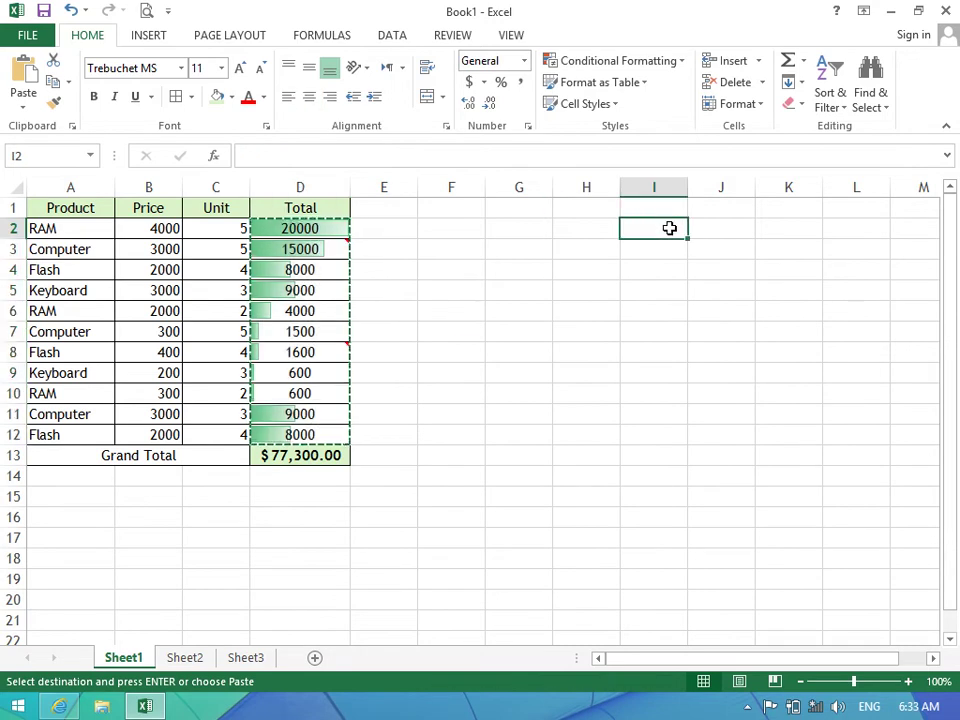
pyautogui.click(662, 212)
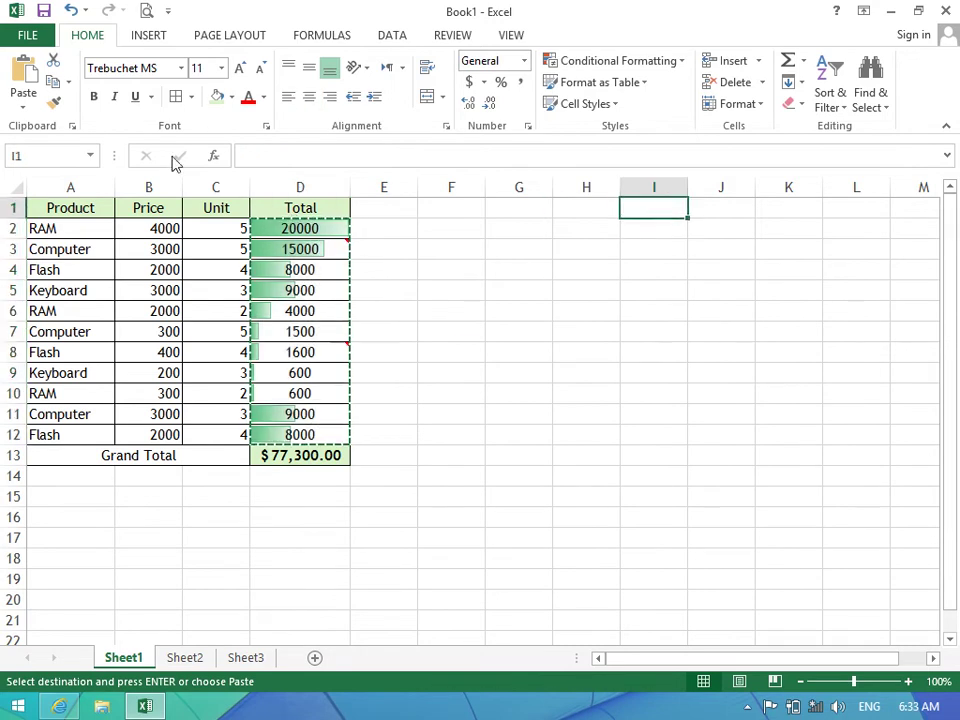
pyautogui.click(24, 104)
# Paste Special into I1 with All merging conditional formats.
pyautogui.click(66, 305)
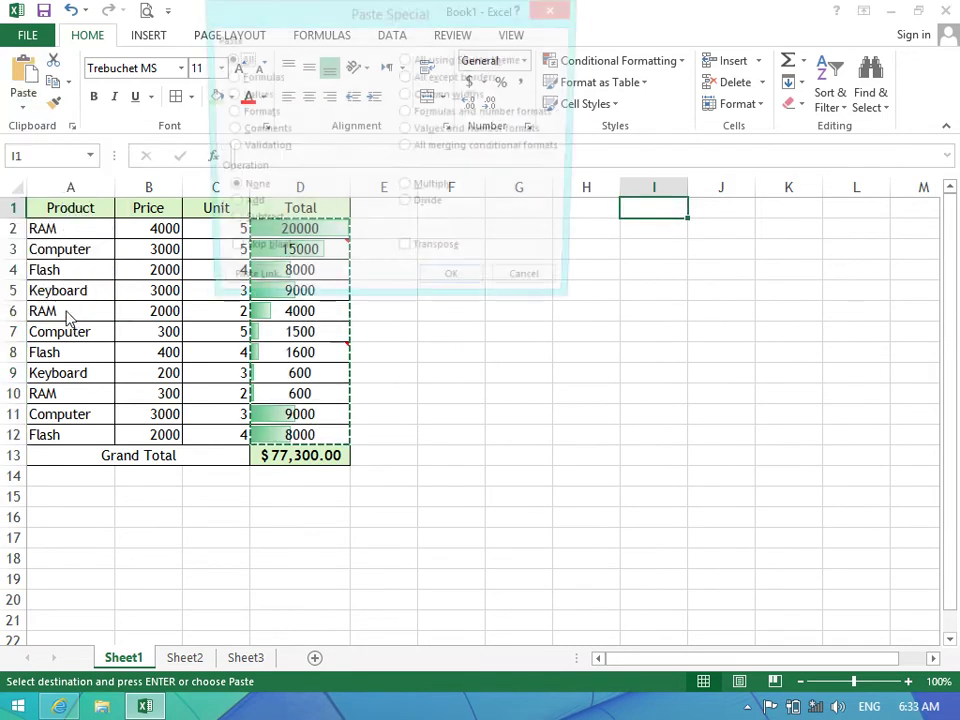
pyautogui.click(446, 154)
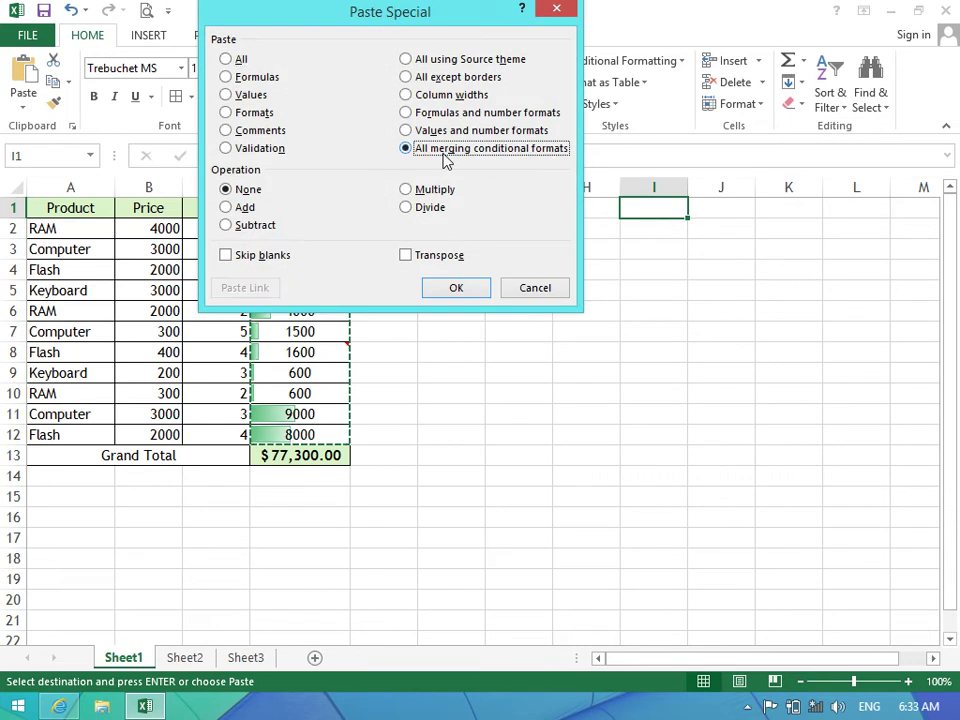
pyautogui.click(462, 287)
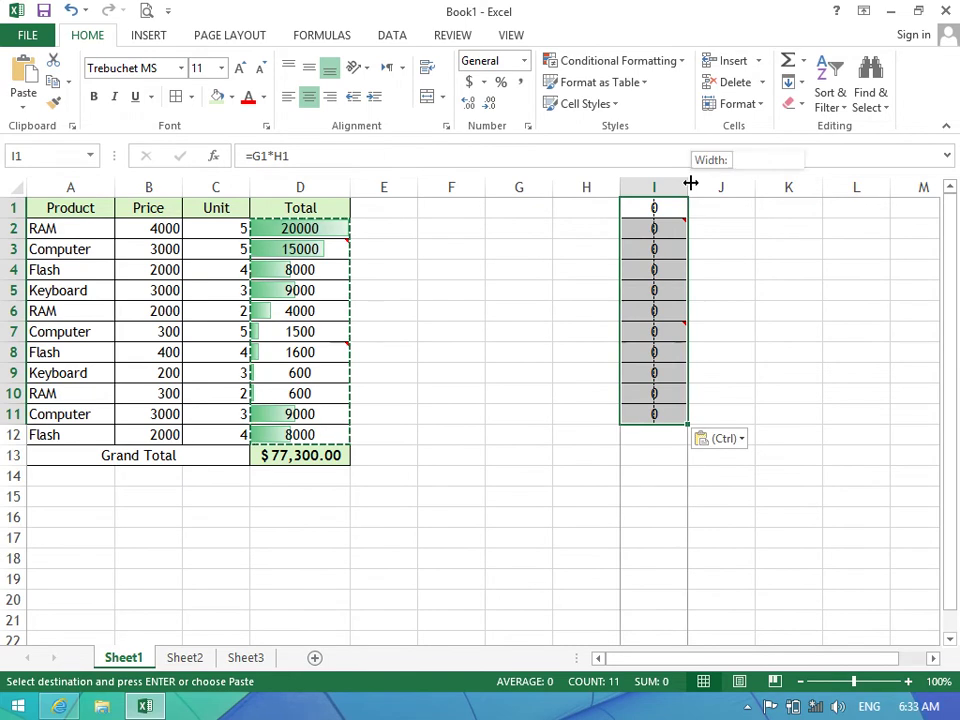
# Widen column I and inspect the pasted formula in I1.
pyautogui.moveTo(690, 183); pyautogui.dragTo(715, 183)
pyautogui.click(506, 332)
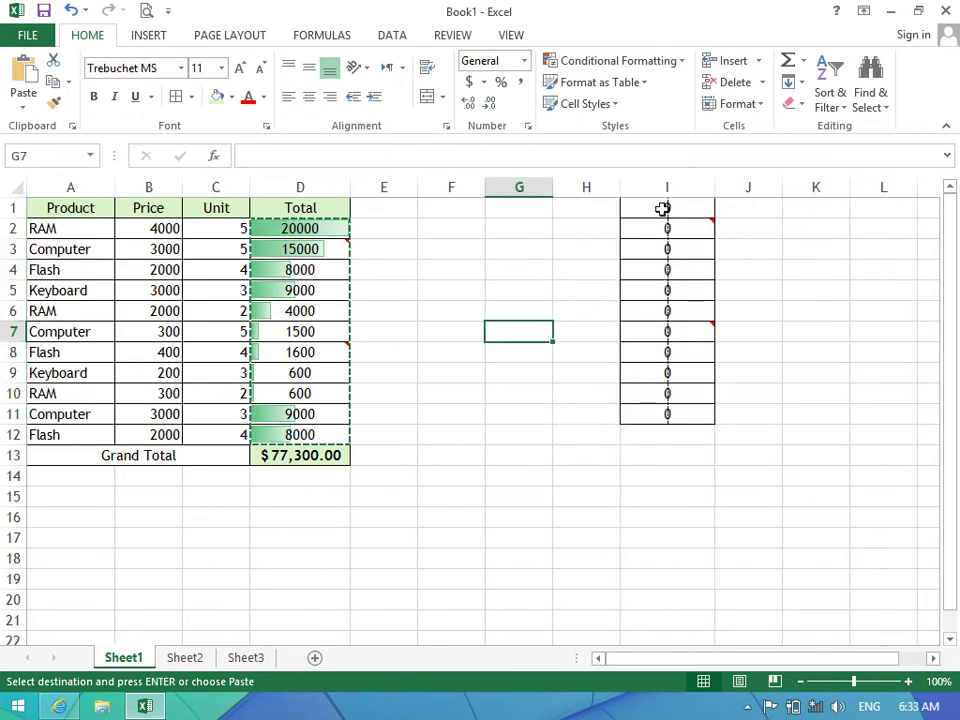
pyautogui.doubleClick(662, 208)
pyautogui.press('Return')
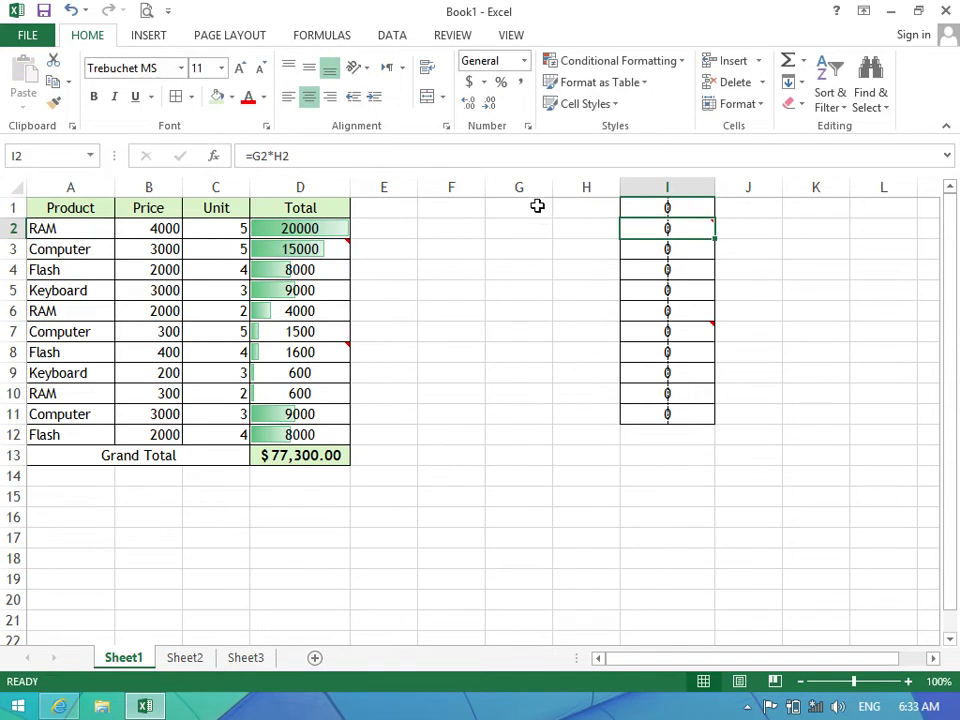
# Enter price 3000 in G1 and 2 units in H1.
pyautogui.click(585, 208)
pyautogui.click(536, 232)
pyautogui.click(556, 230)
pyautogui.click(545, 248)
pyautogui.click(574, 247)
pyautogui.click(538, 203)
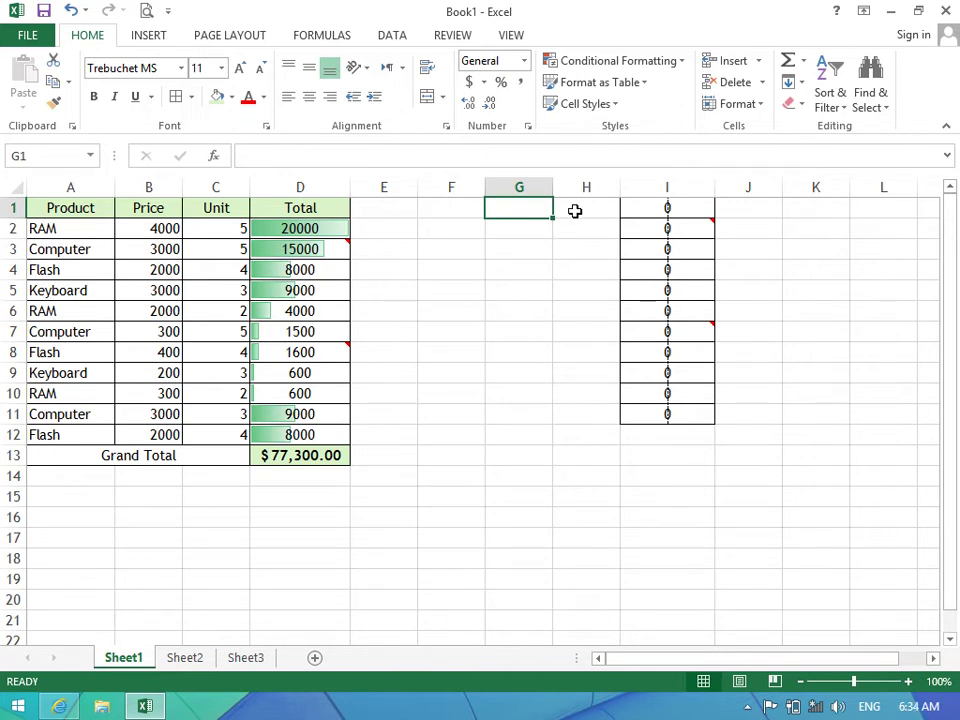
pyautogui.write('3000')
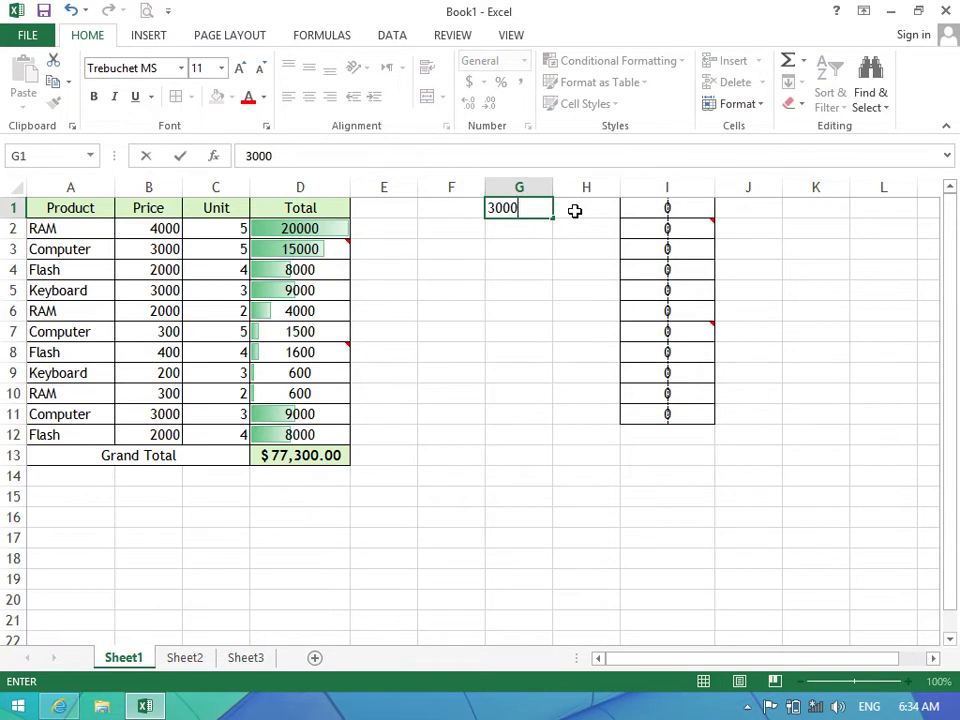
pyautogui.click(575, 210)
pyautogui.write('2')
pyautogui.press('Return')
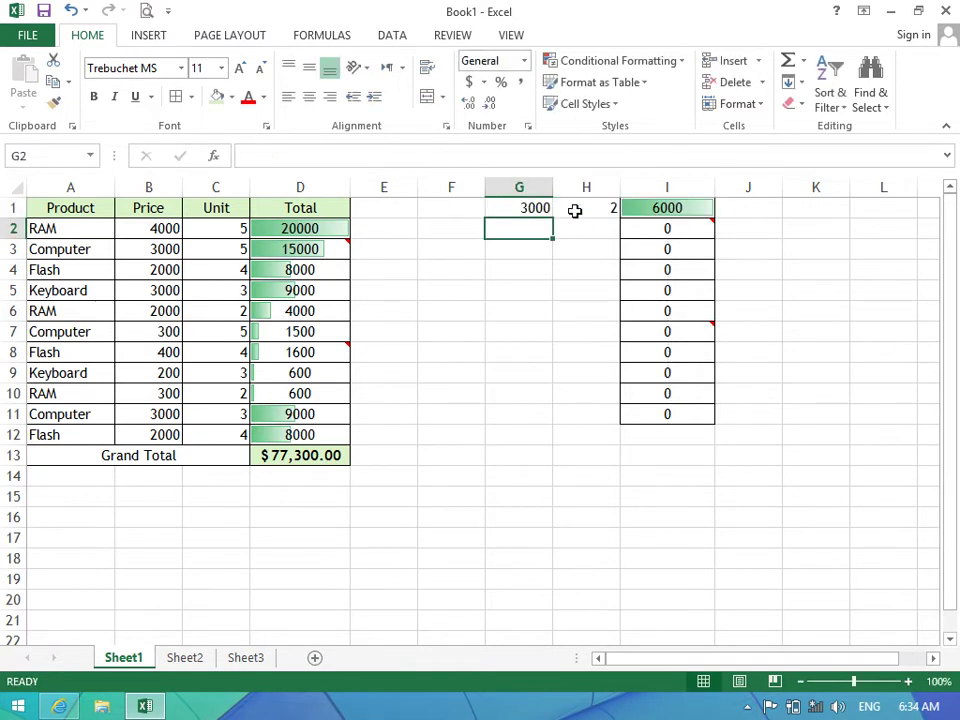
# Enter price 300 in G2 and 10 units in H2.
pyautogui.write('300')
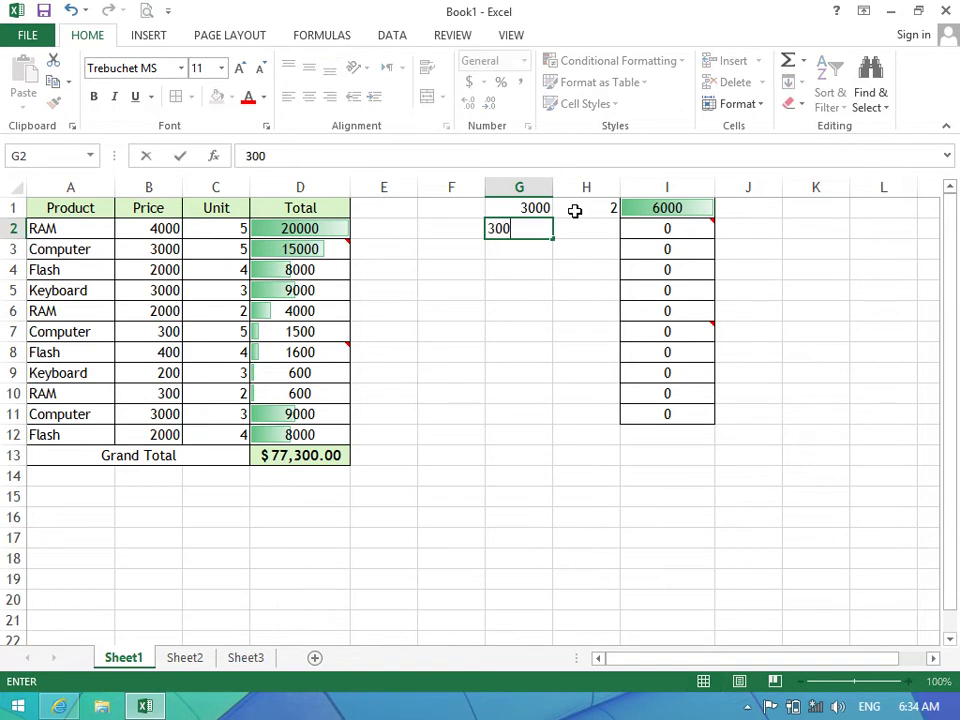
pyautogui.press('Tab')
pyautogui.write('10')
pyautogui.press('Return')
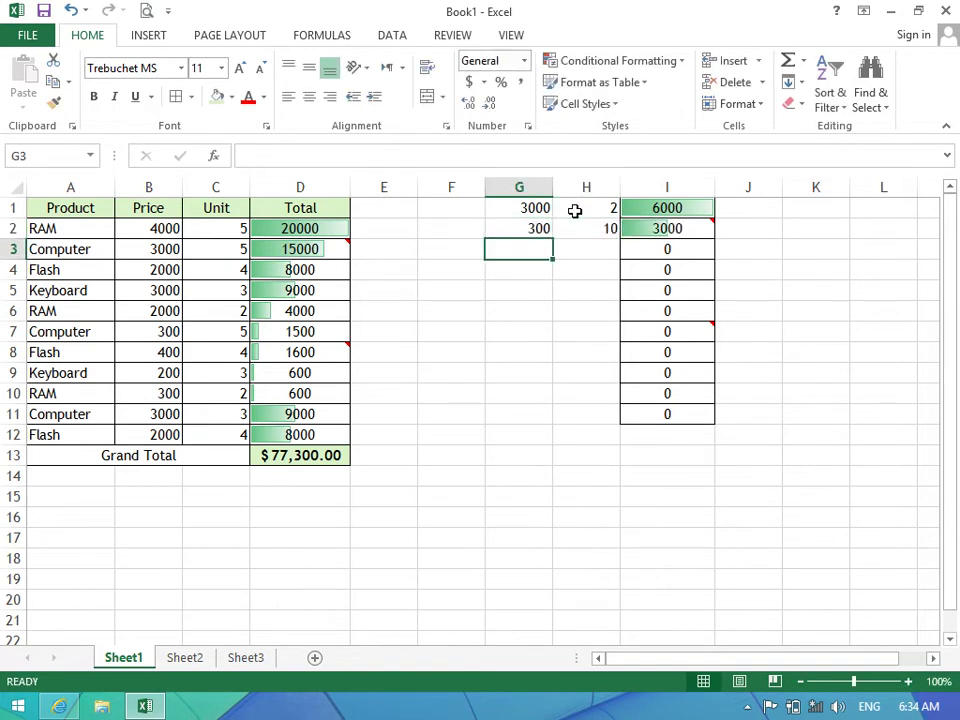
pyautogui.moveTo(655, 226)
# Clear all contents and formatting from the demo area G1:I15.
pyautogui.moveTo(669, 494); pyautogui.dragTo(518, 176)
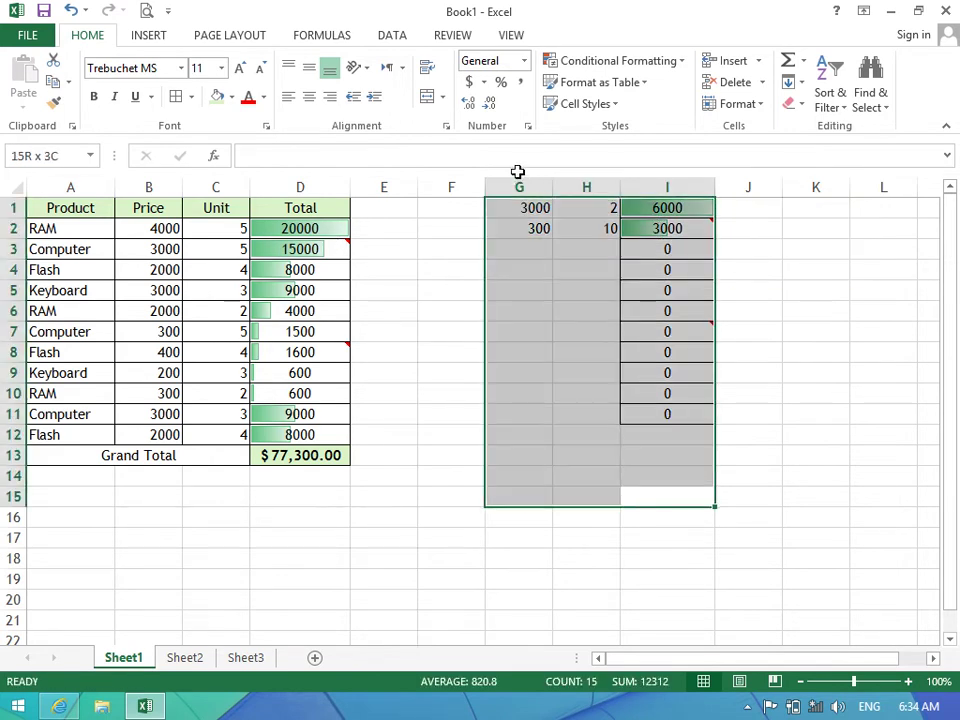
pyautogui.click(795, 103)
pyautogui.click(814, 129)
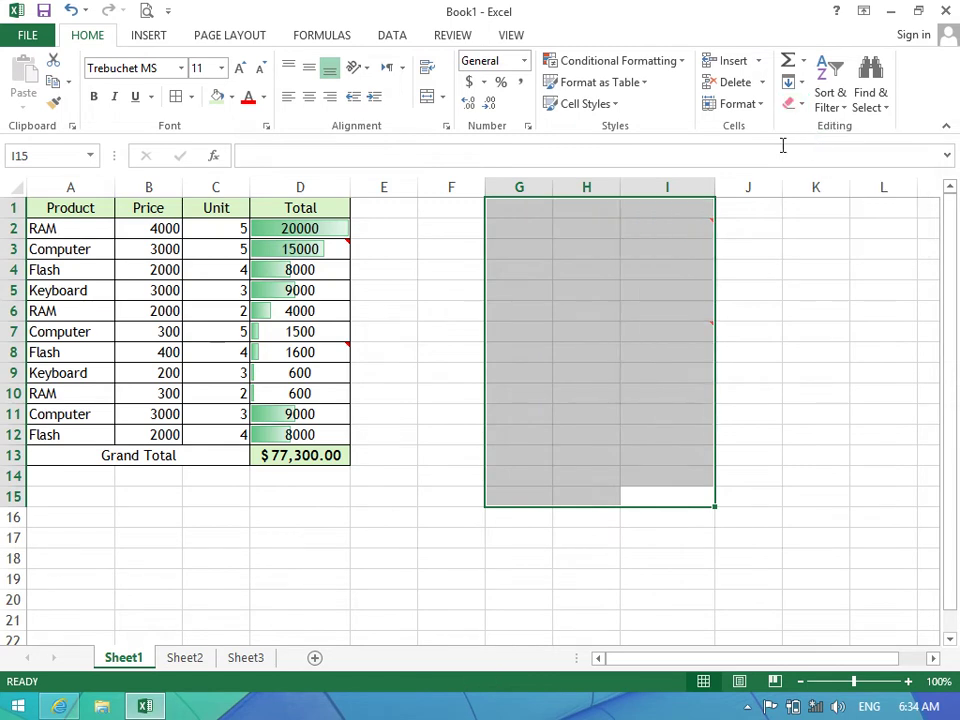
# Copy the table A1:D13 and bring up Paste Special.
pyautogui.moveTo(340, 457); pyautogui.dragTo(60, 207)
pyautogui.click(53, 81)
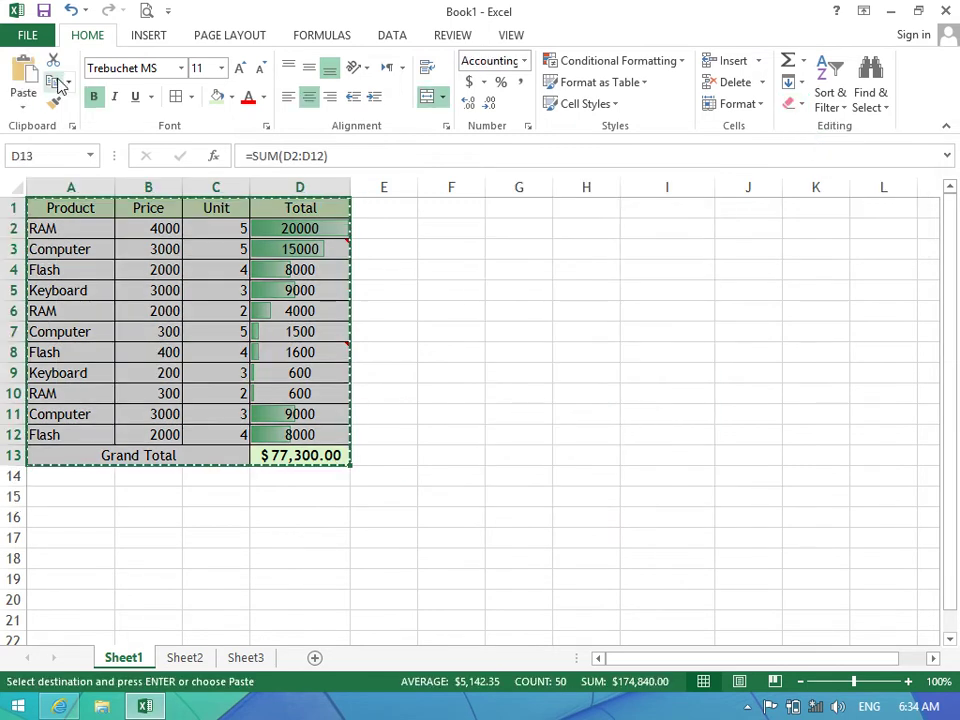
pyautogui.click(23, 105)
pyautogui.click(60, 305)
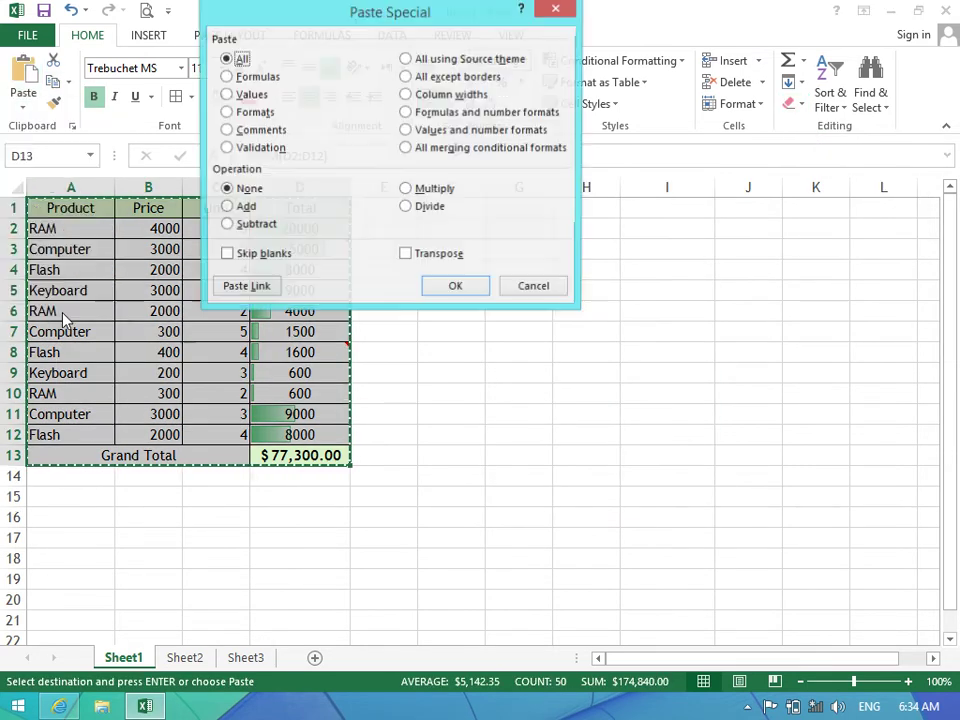
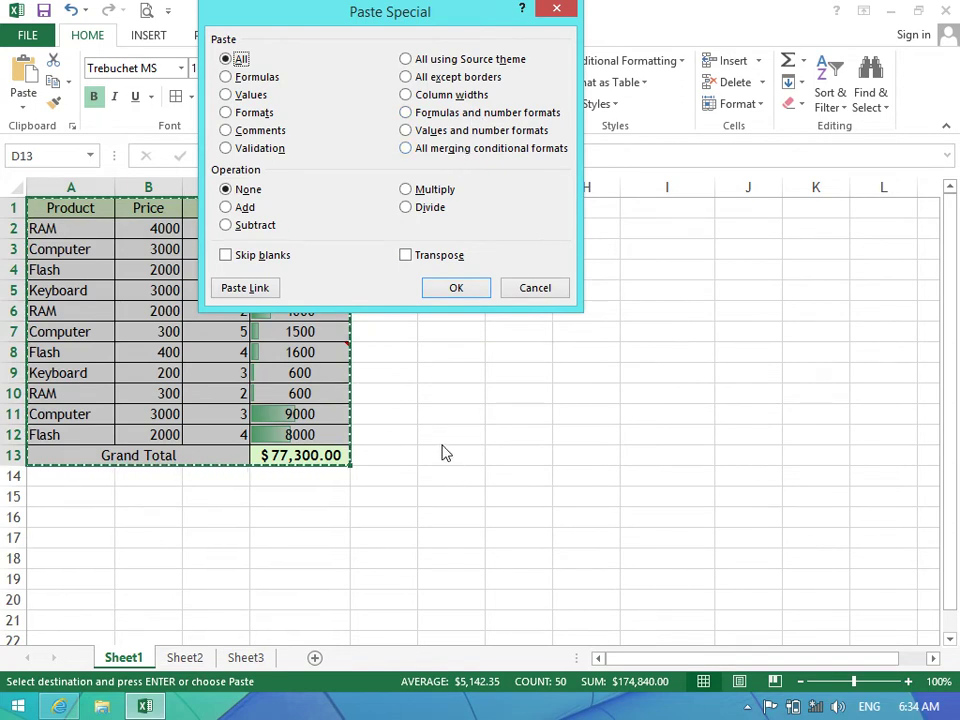
# Pick 'All merging conditional formats' in Paste Special, cancel without pasting, and zoom in on the table.
pyautogui.click(446, 157)
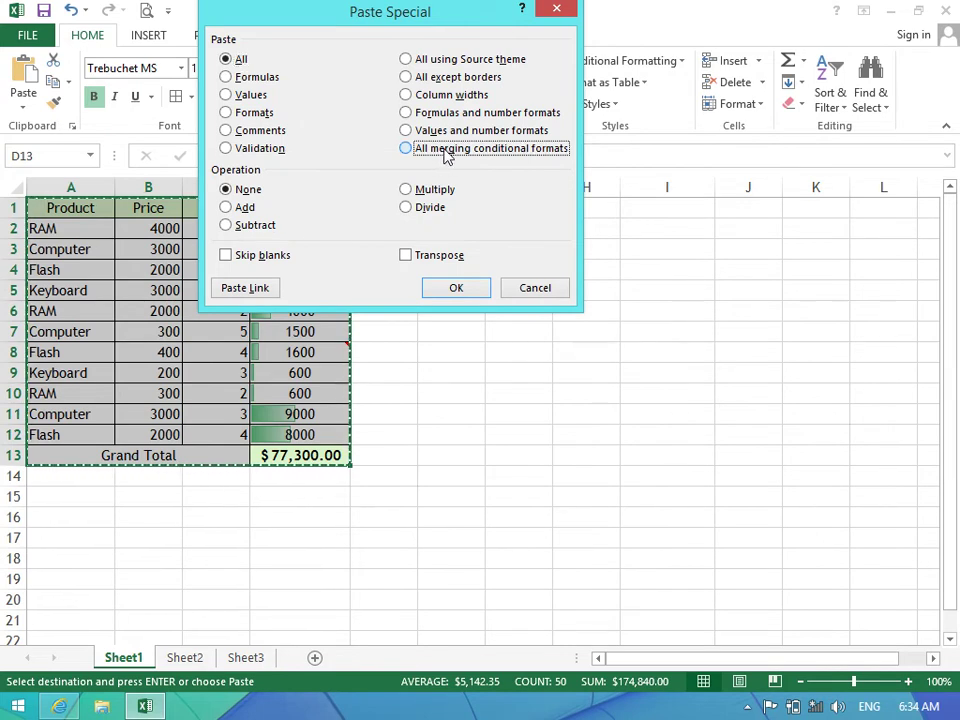
pyautogui.click(447, 157)
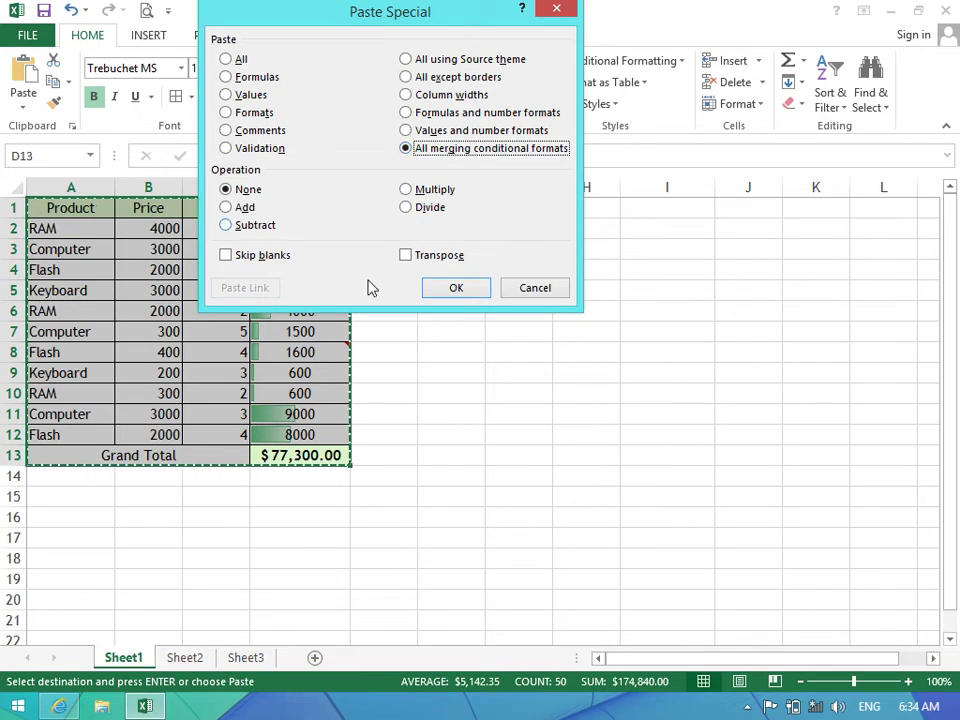
pyautogui.click(540, 292)
pyautogui.click(878, 684)
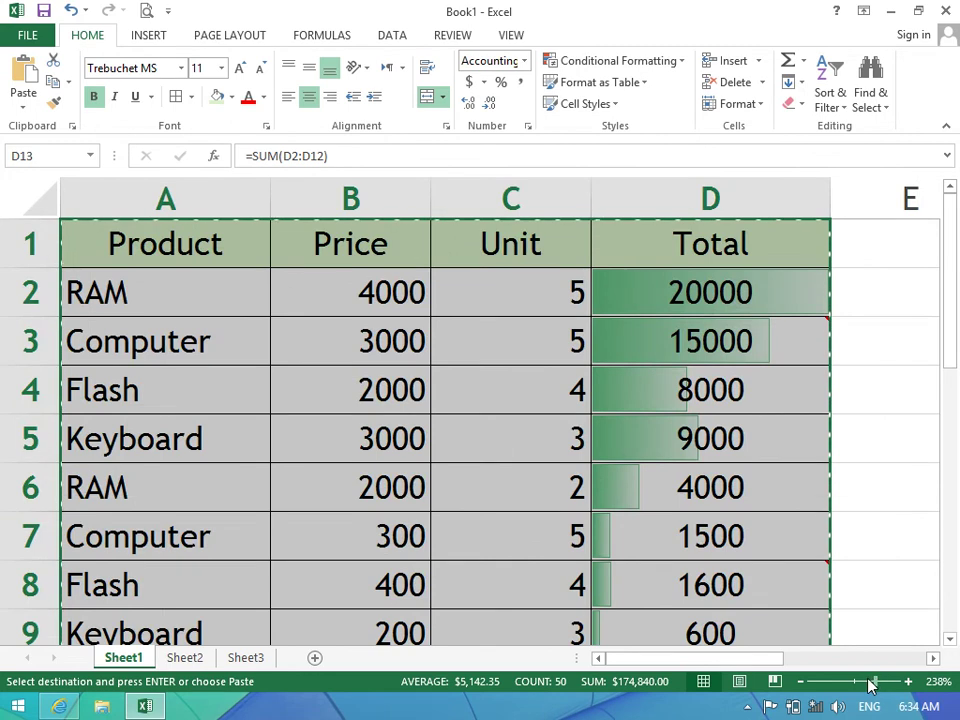
pyautogui.click(867, 684)
# On Sheet2, enter 20 in cell C4 and 20 in cell E5.
pyautogui.click(186, 658)
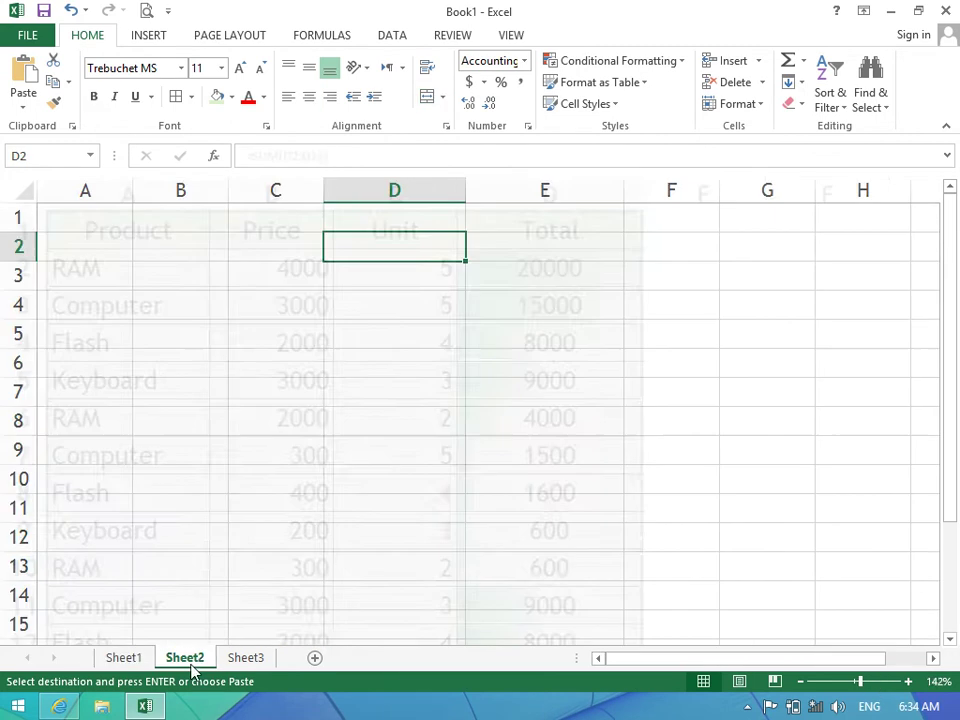
pyautogui.click(392, 399)
pyautogui.click(283, 317)
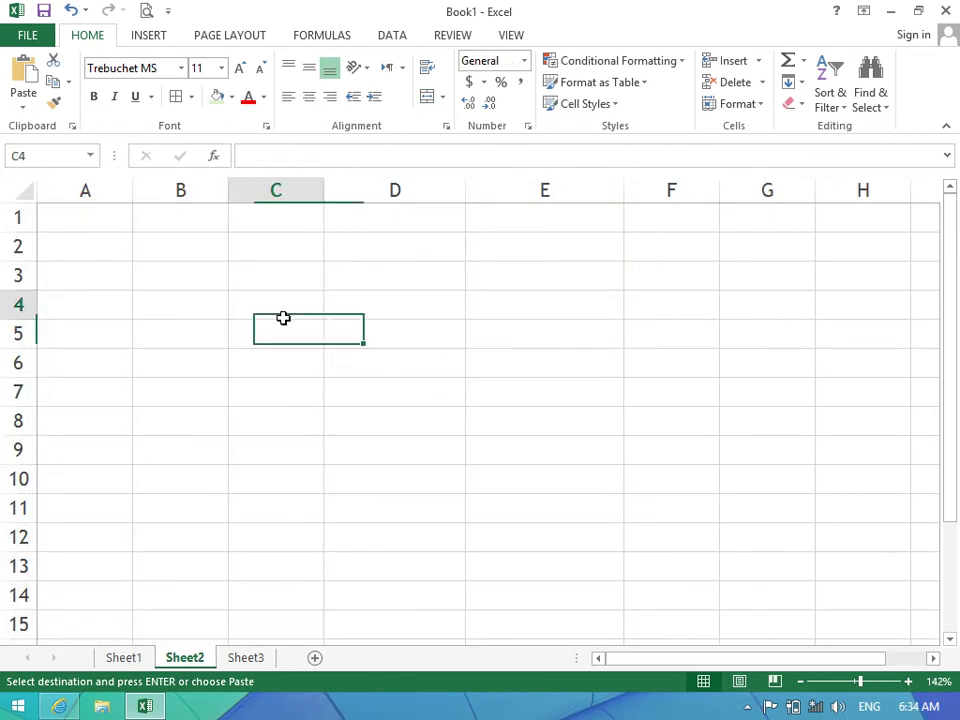
pyautogui.doubleClick(285, 318)
pyautogui.write('20')
pyautogui.press('Tab')
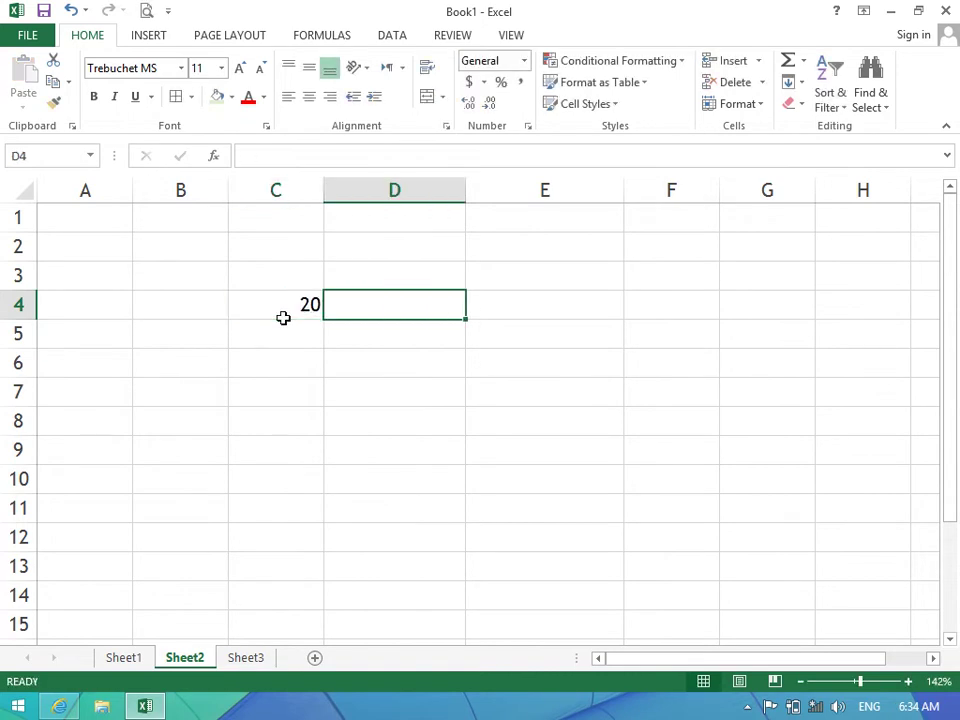
pyautogui.press('Right')
pyautogui.press('Down')
pyautogui.write('20')
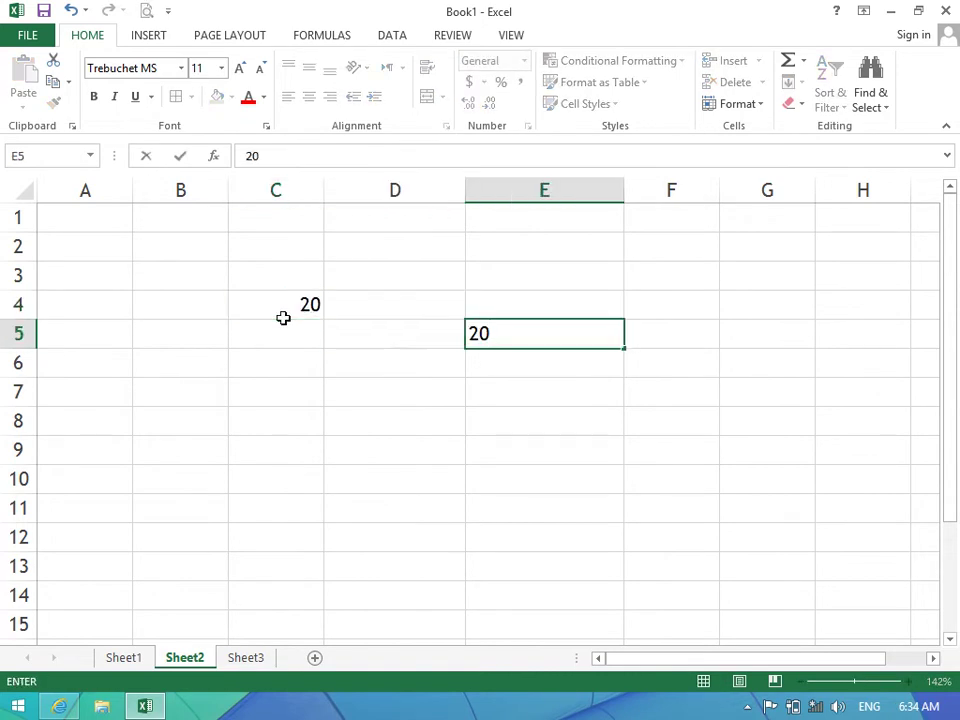
pyautogui.click(283, 317)
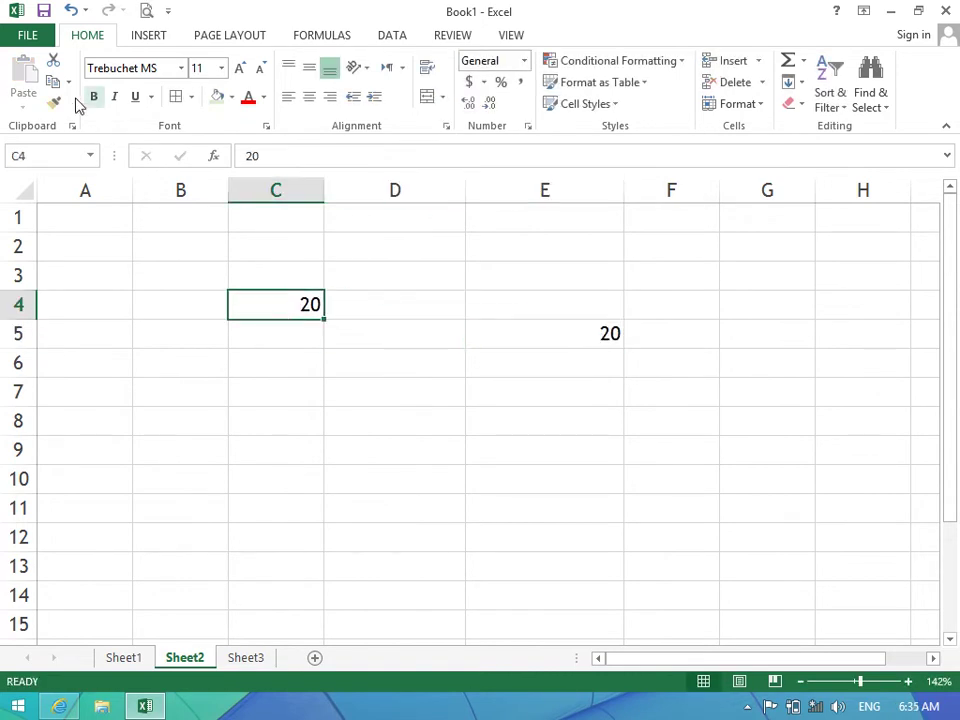
# Copy C4 and paste it into E5 with Paste Special Add, then Multiply.
pyautogui.click(53, 81)
pyautogui.click(508, 327)
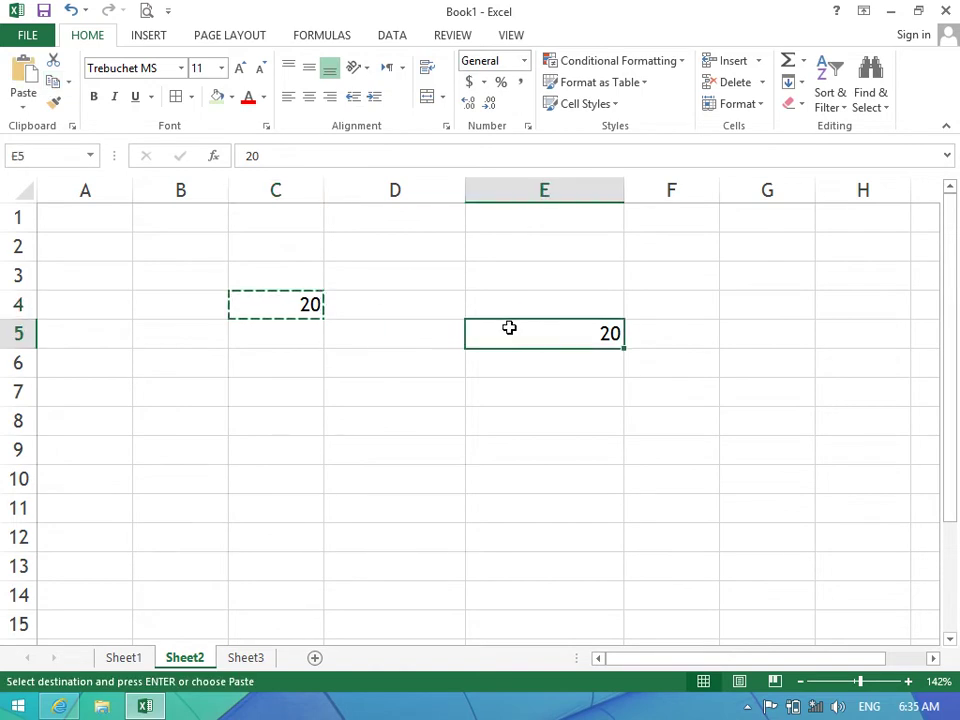
pyautogui.click(23, 106)
pyautogui.click(68, 307)
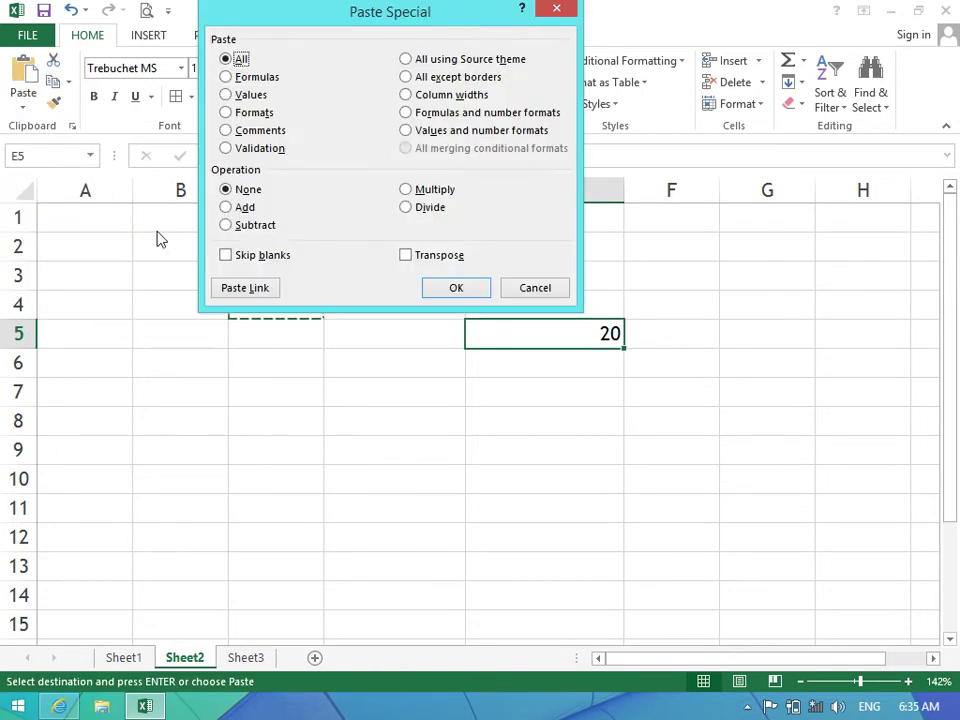
pyautogui.click(242, 208)
pyautogui.click(466, 292)
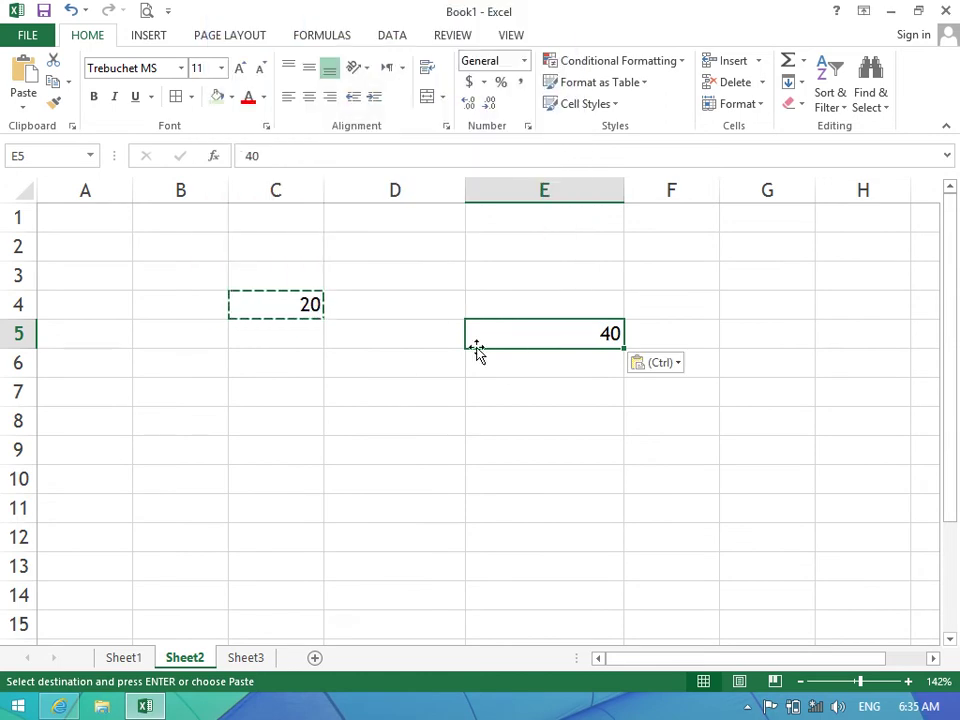
pyautogui.click(23, 100)
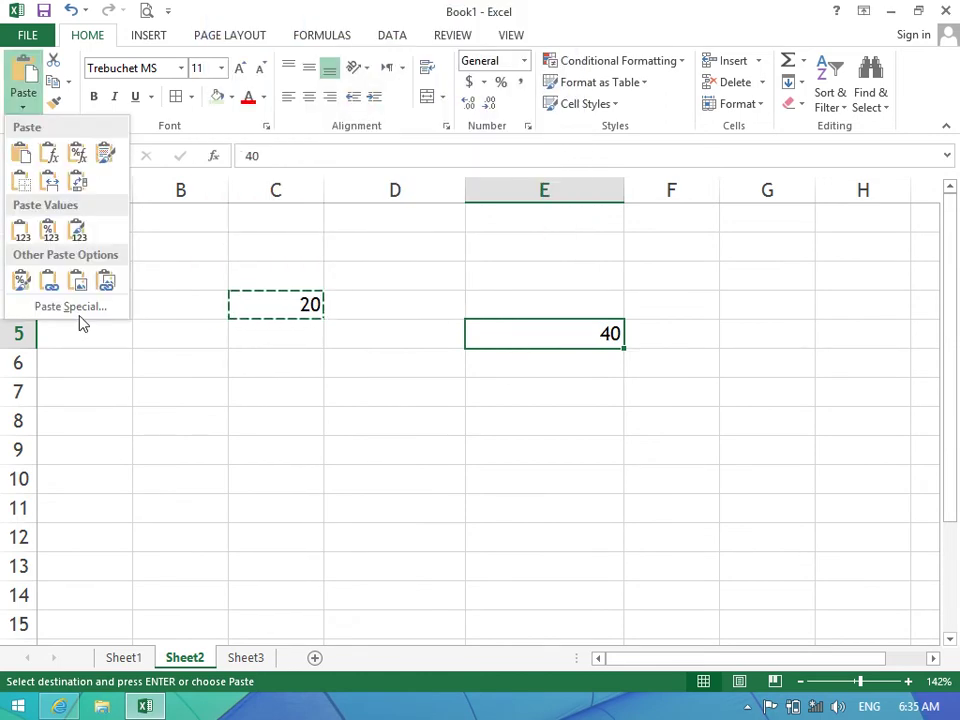
pyautogui.click(75, 306)
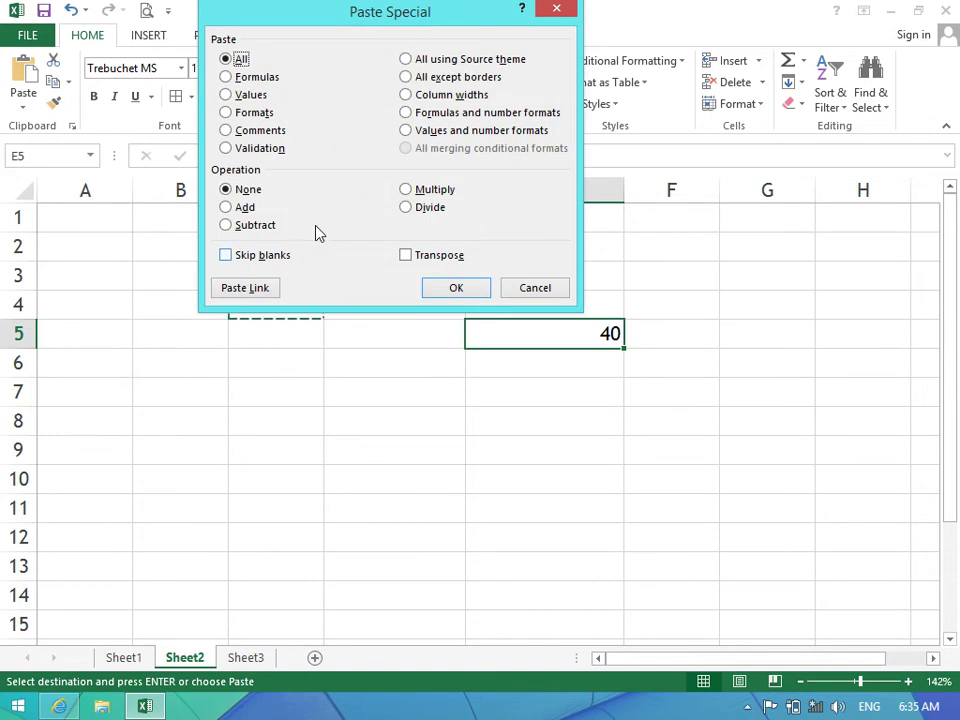
pyautogui.click(407, 189)
pyautogui.click(453, 288)
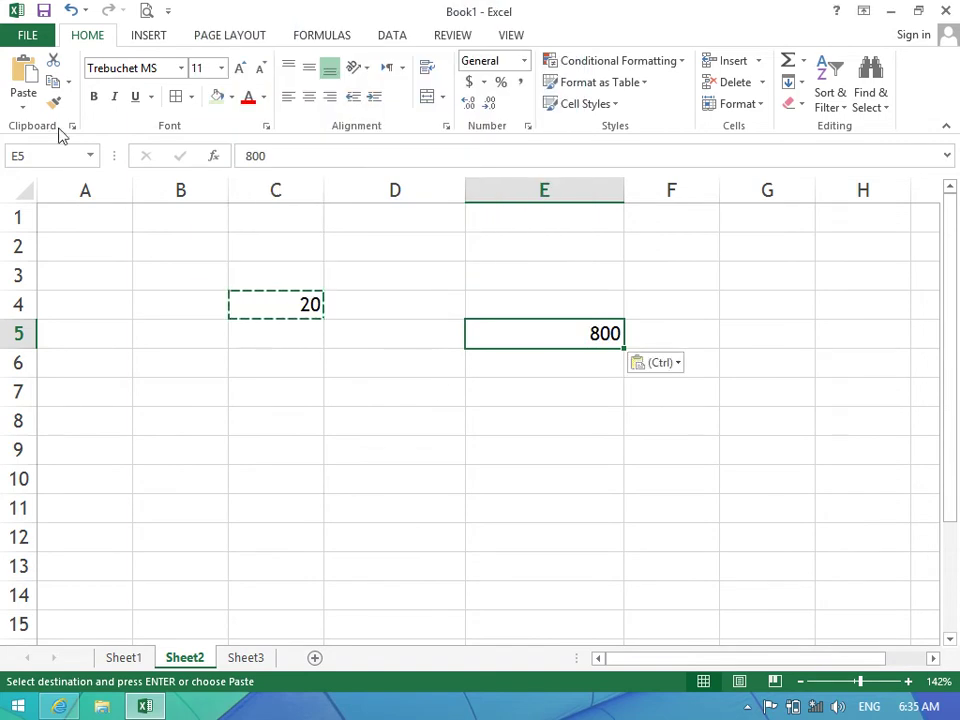
# Paste Special the copied 20 into E5 with Subtract, then Divide to reach 39, and select C4:E5.
pyautogui.click(23, 106)
pyautogui.click(90, 304)
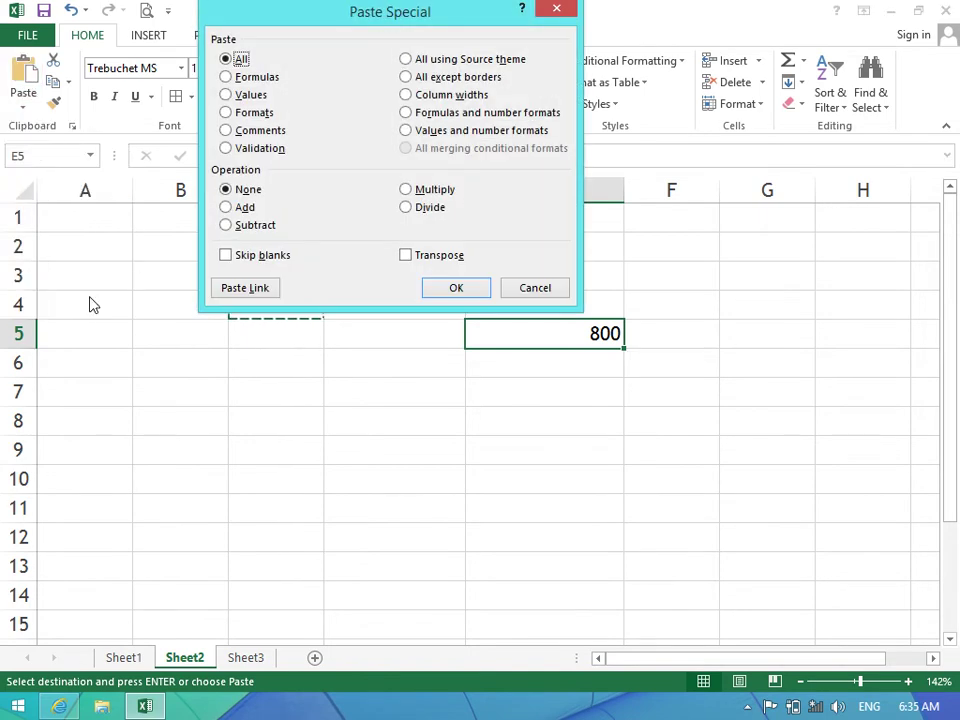
pyautogui.click(245, 228)
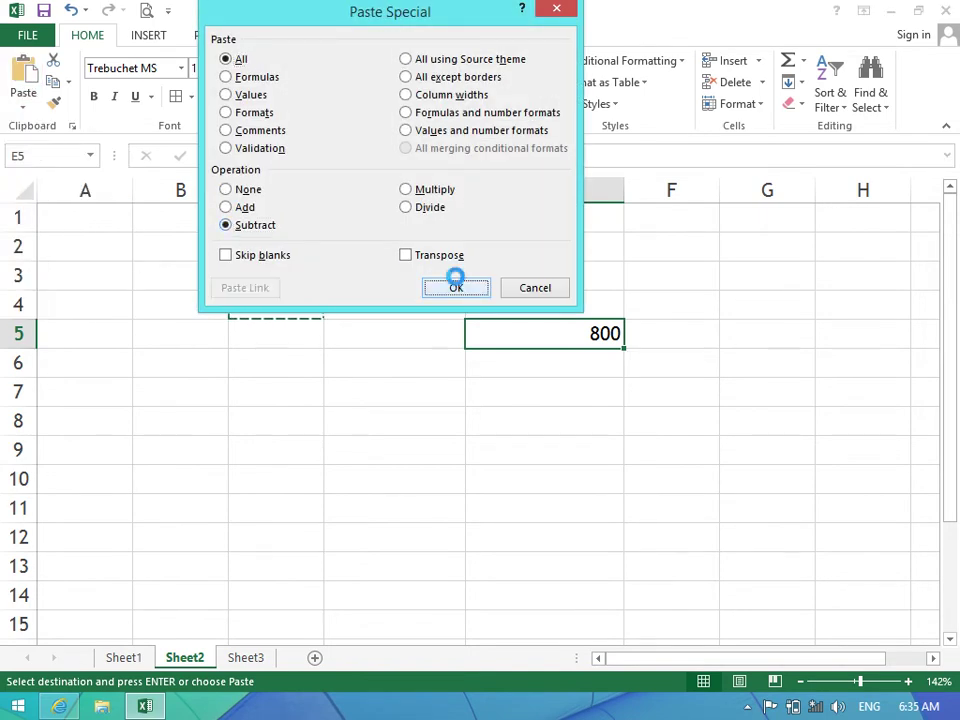
pyautogui.click(456, 285)
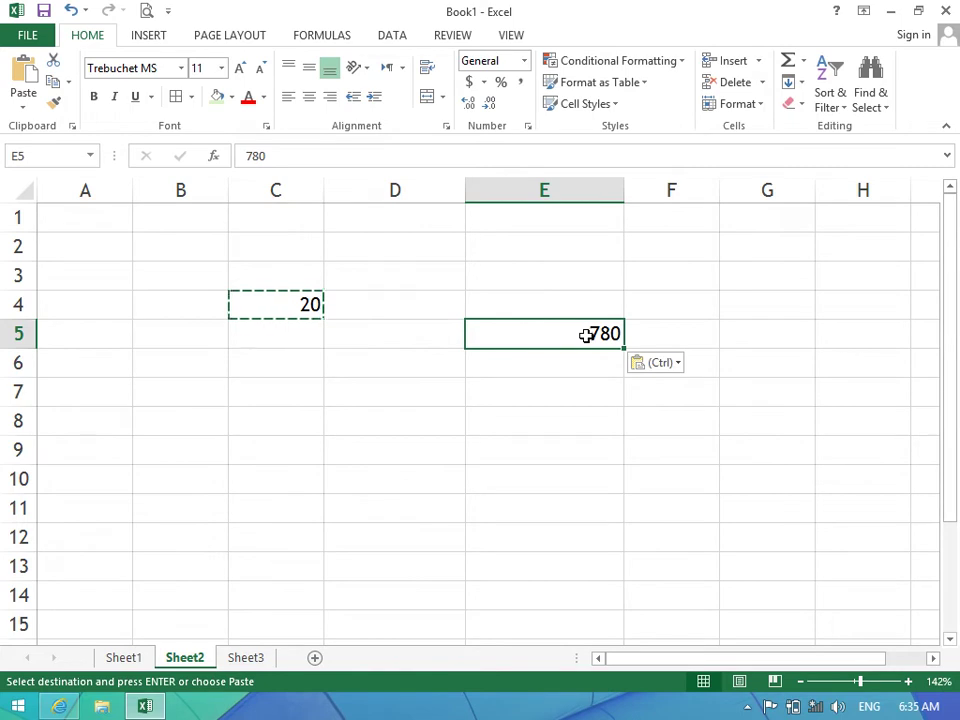
pyautogui.click(20, 104)
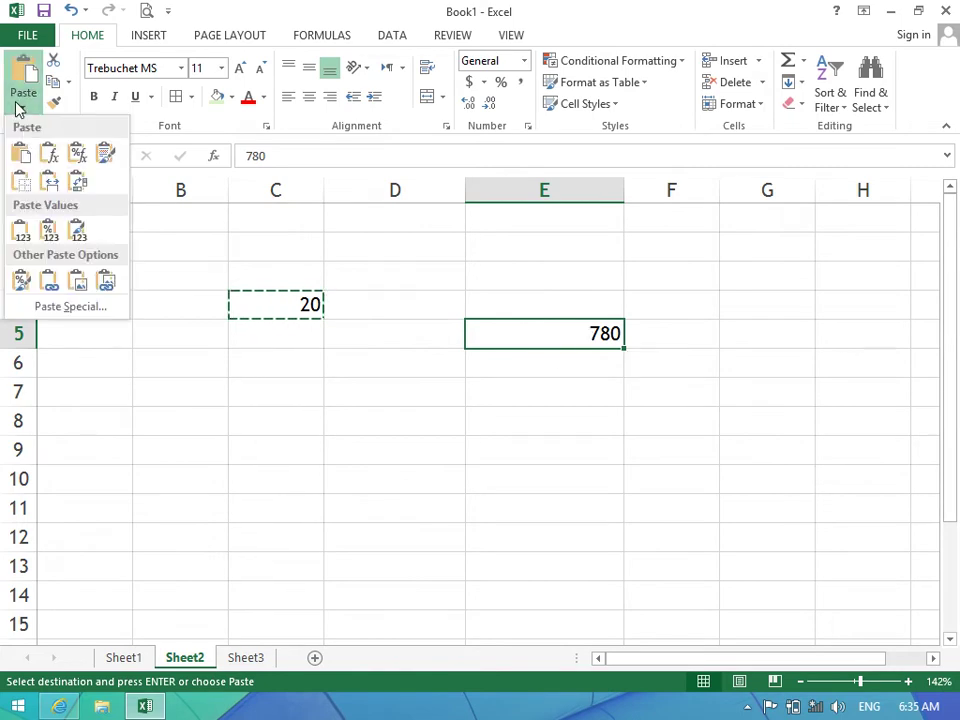
pyautogui.click(75, 306)
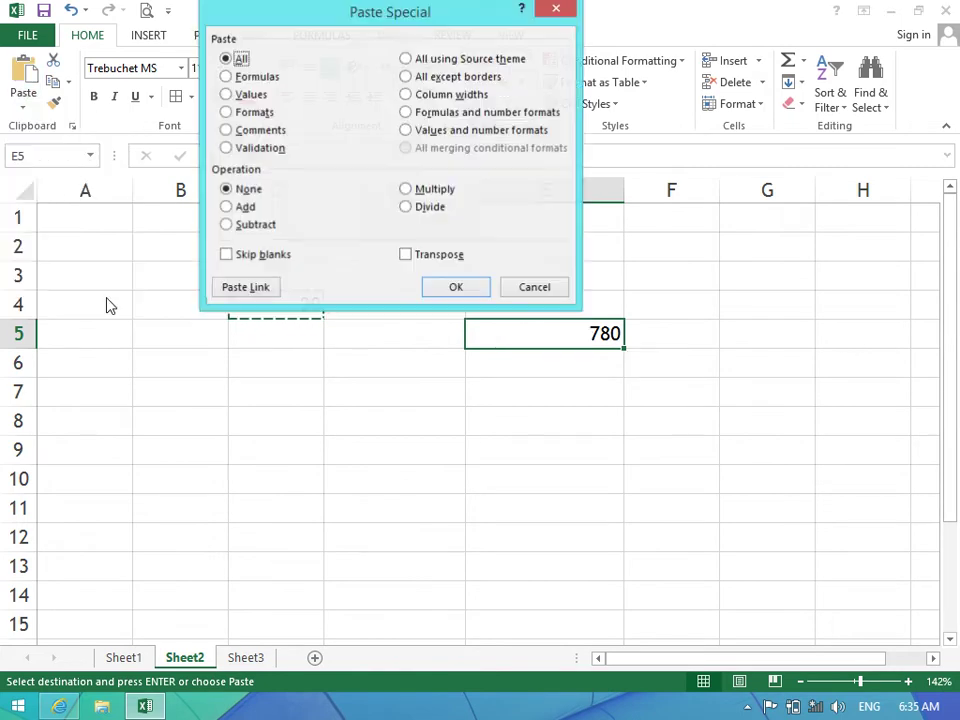
pyautogui.click(412, 207)
pyautogui.click(456, 287)
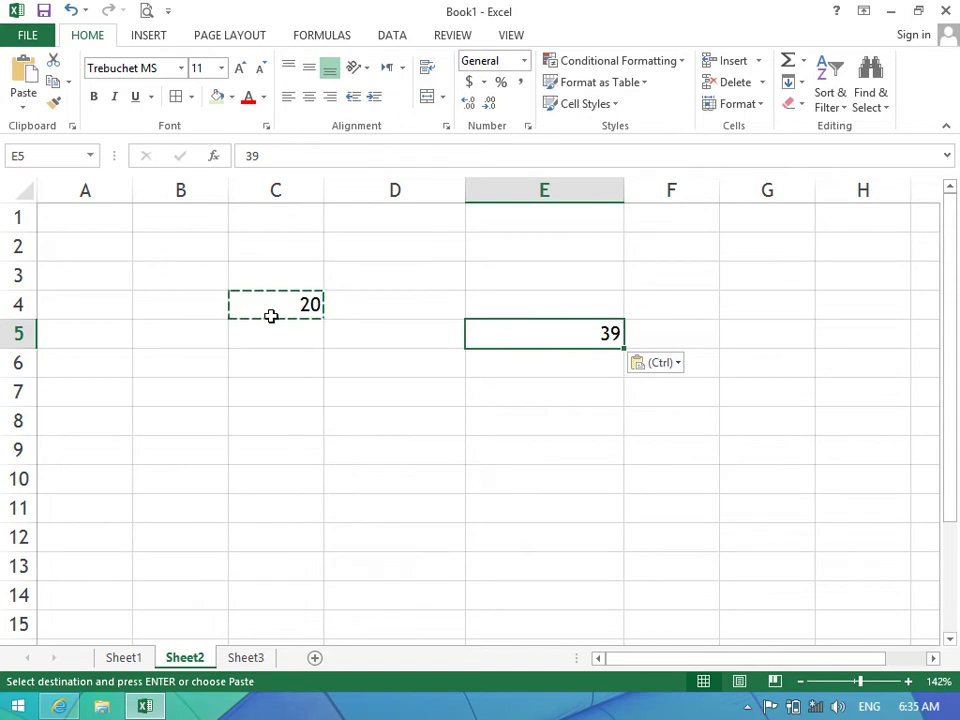
pyautogui.moveTo(271, 311); pyautogui.dragTo(604, 351)
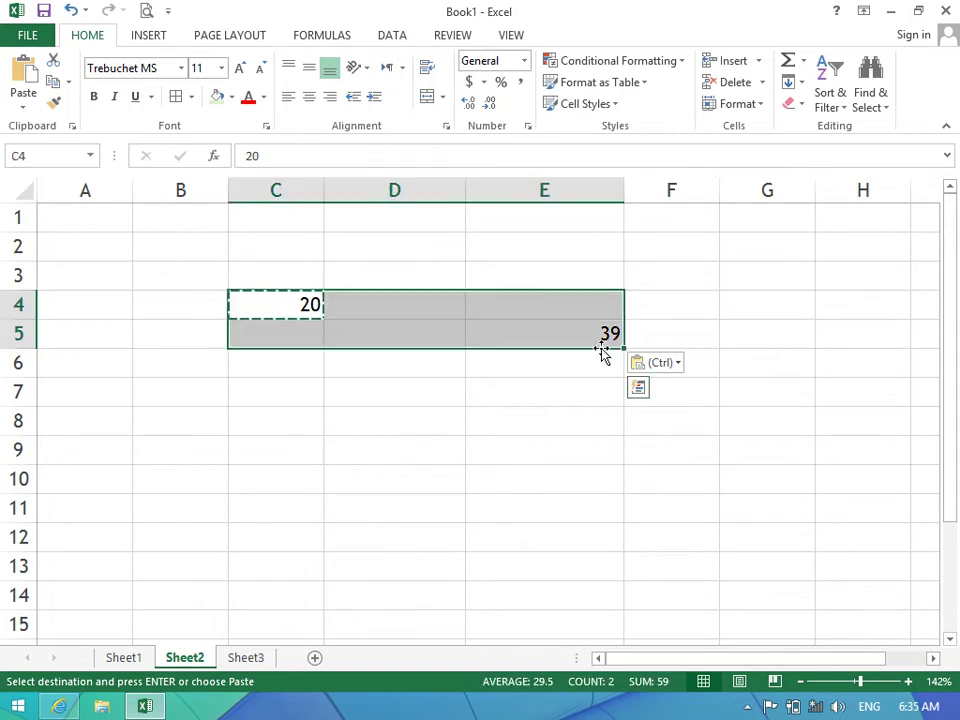
# Clear C4:E5 and list the operators /, *, +, - in D4 through D7.
pyautogui.press('Delete')
pyautogui.press('Right')
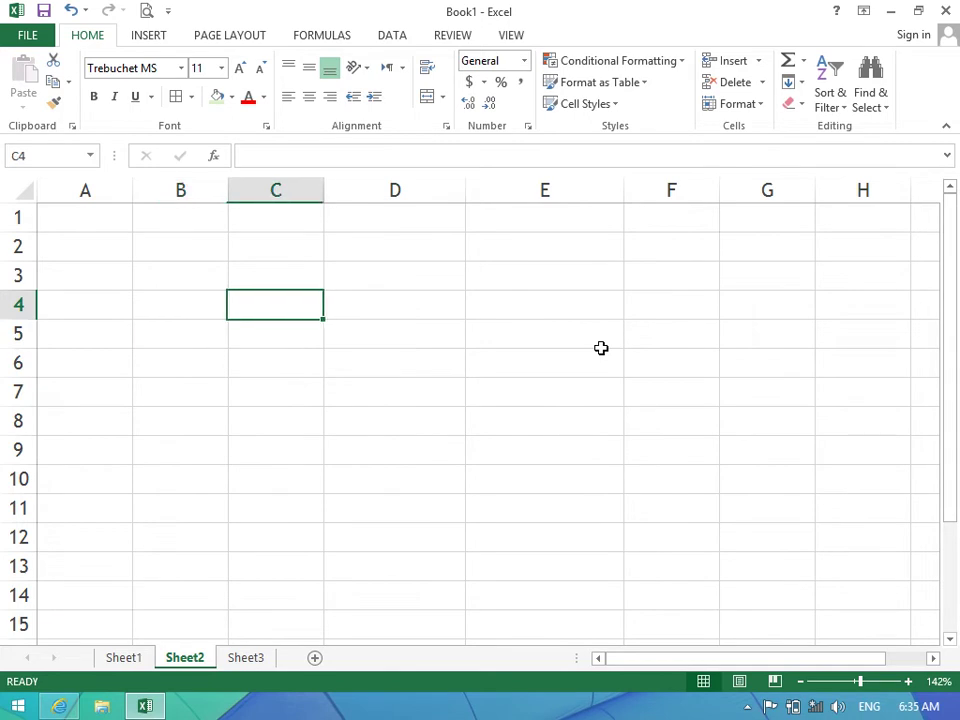
pyautogui.press('Right')
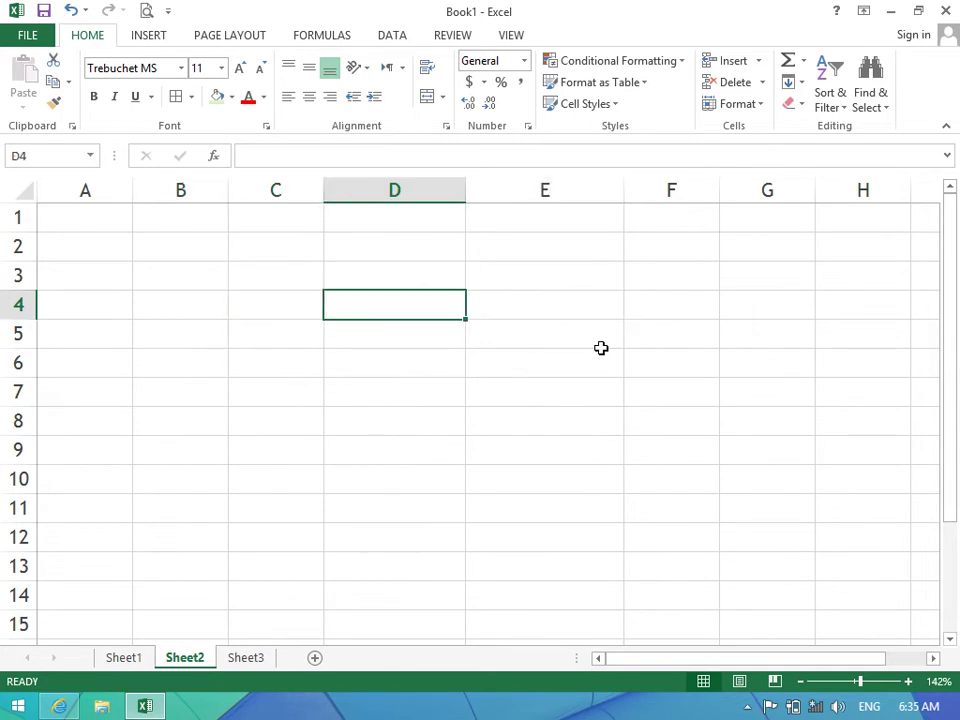
pyautogui.press('alt')
pyautogui.click(394, 295)
pyautogui.doubleClick(397, 299)
pyautogui.write('/')
pyautogui.press('Return')
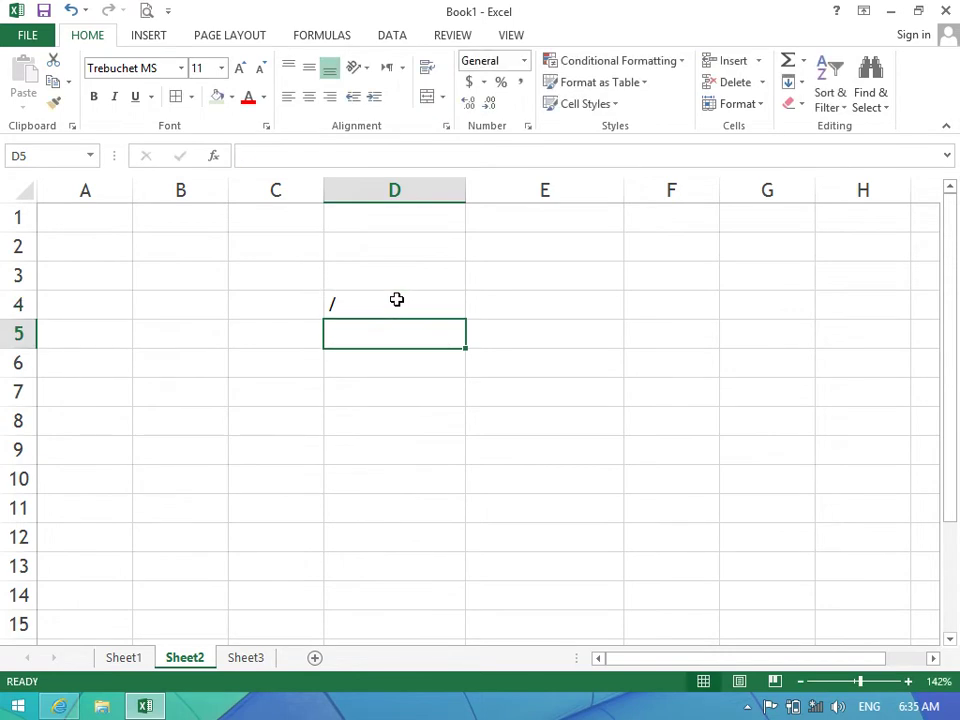
pyautogui.write('*')
pyautogui.press('Return')
pyautogui.write('+')
pyautogui.press('Return')
pyautogui.write('-')
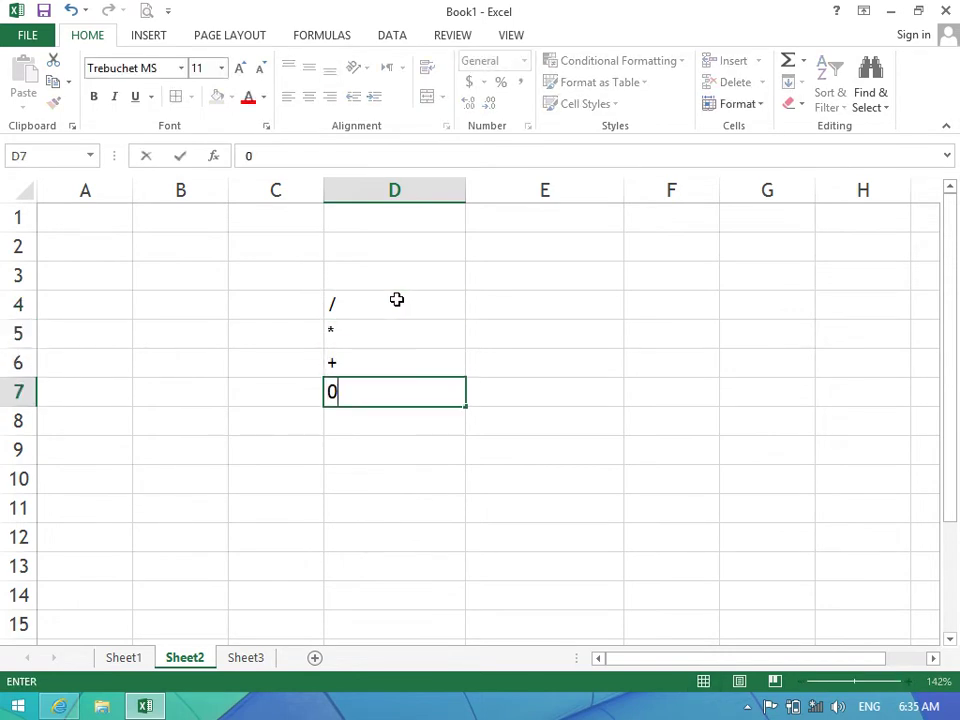
pyautogui.press('Return')
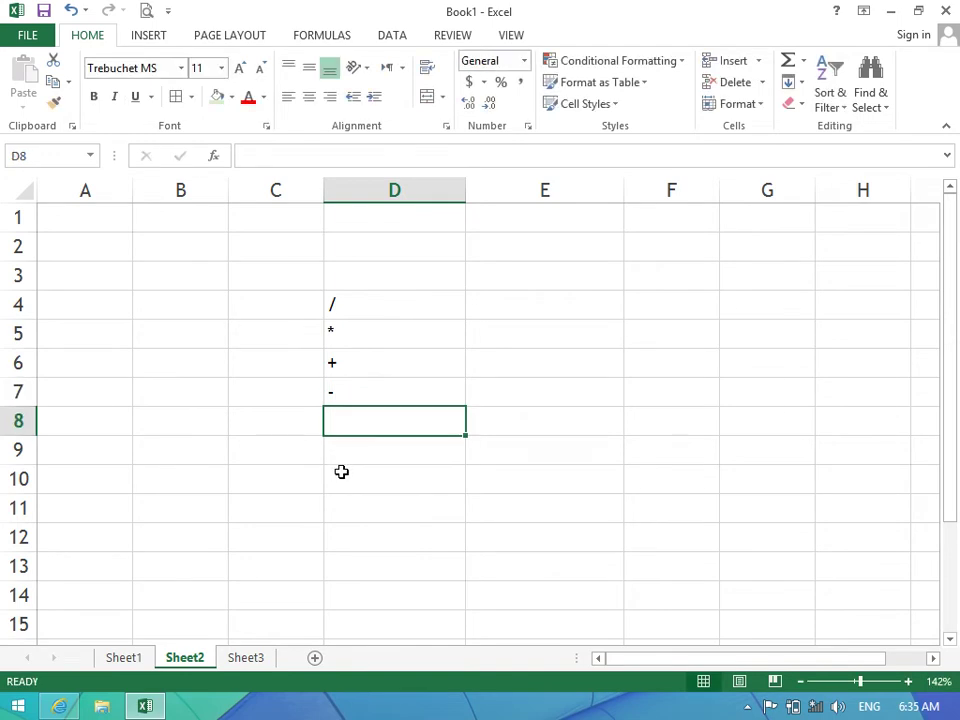
# Enter 20 in D10 and E10, and =D10/E10 in F10.
pyautogui.click(341, 472)
pyautogui.write('20')
pyautogui.press('Tab')
pyautogui.write('20')
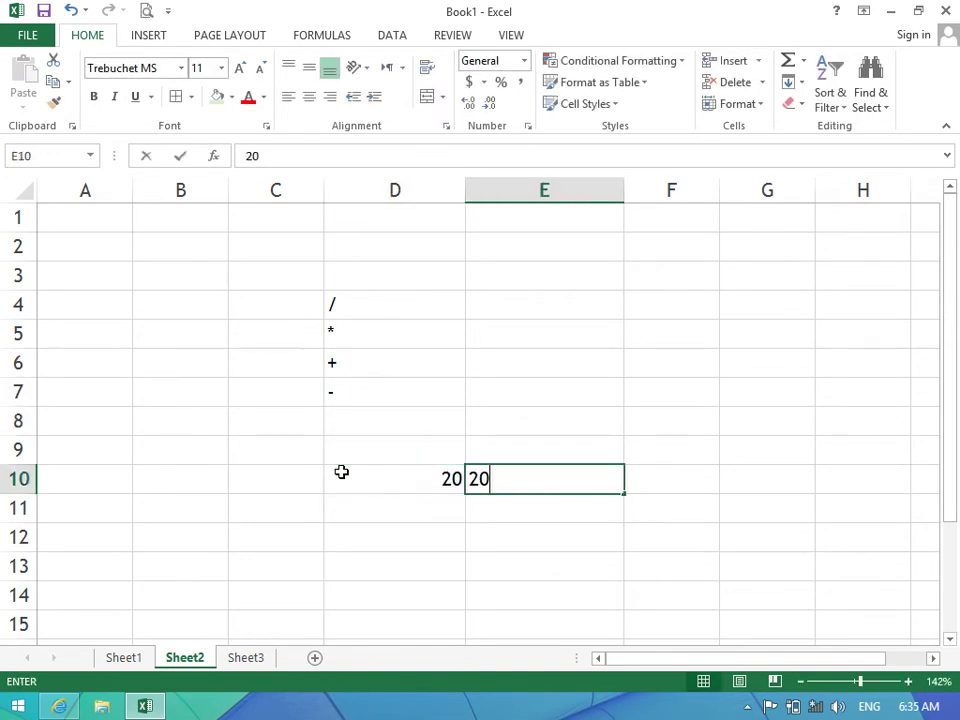
pyautogui.press('Tab')
pyautogui.write('=')
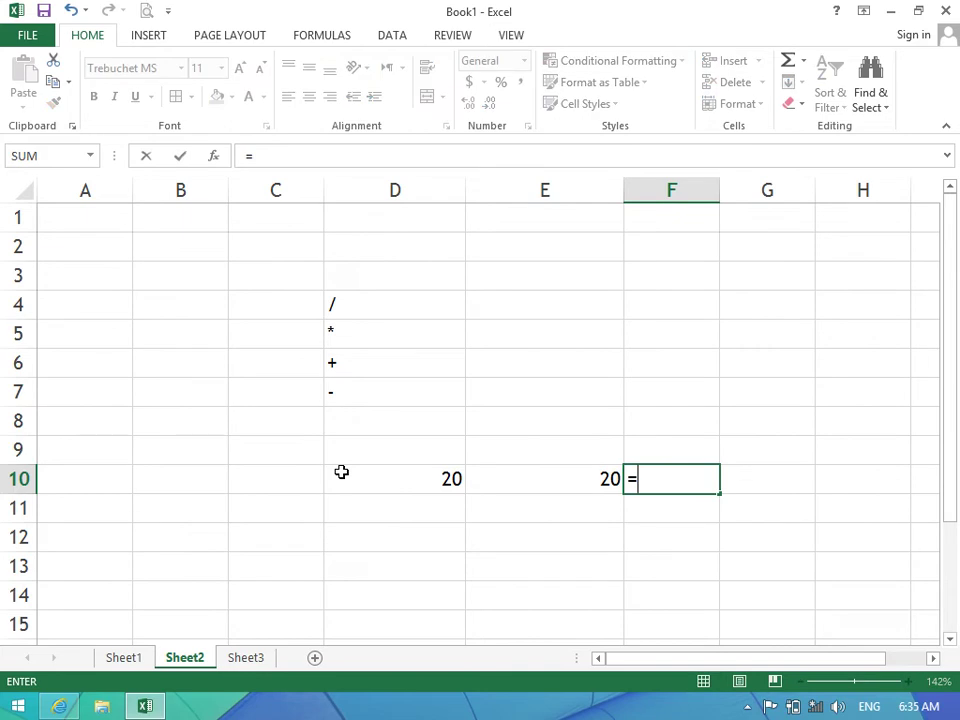
pyautogui.click(388, 475)
pyautogui.write('/')
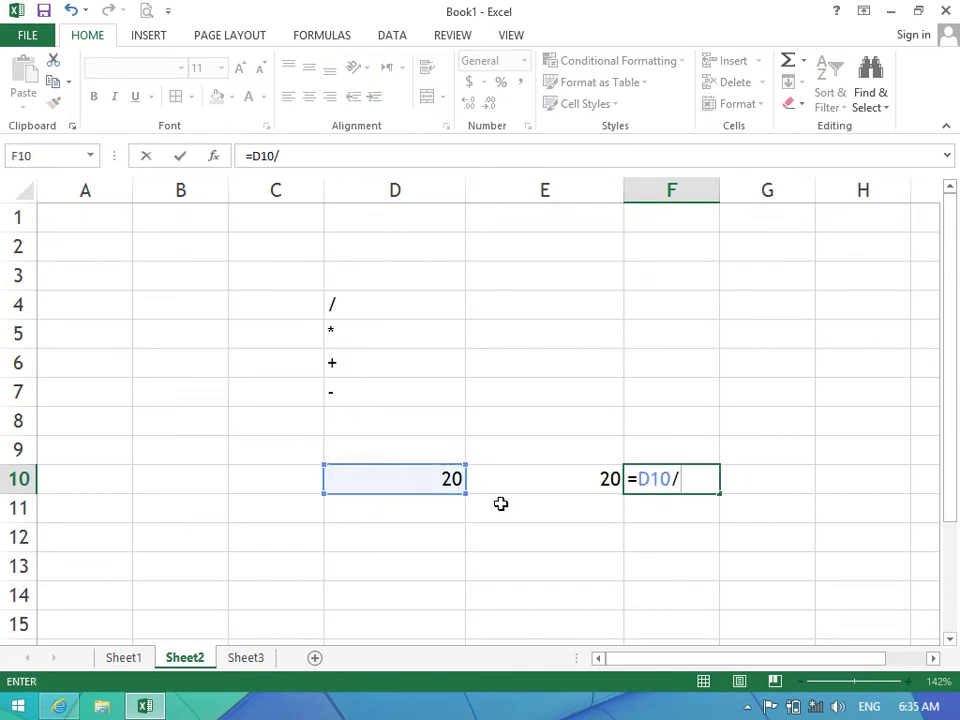
pyautogui.click(531, 481)
pyautogui.press('Return')
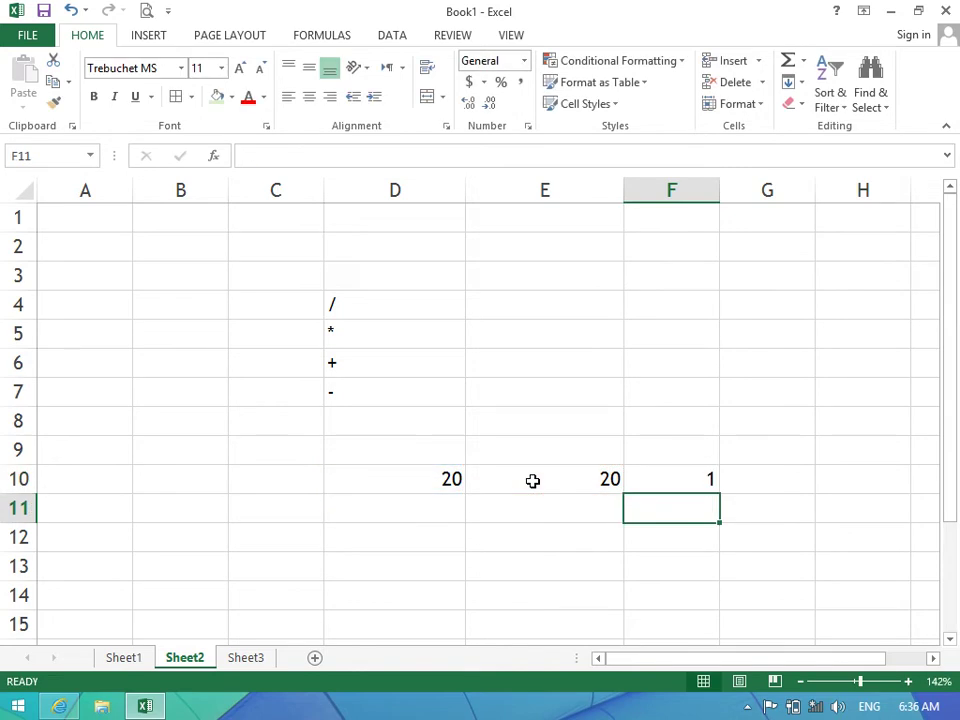
# Recheck F10's =D10/E10 formula returning 1, then move to D11.
pyautogui.click(680, 479)
pyautogui.click(735, 469)
pyautogui.click(675, 483)
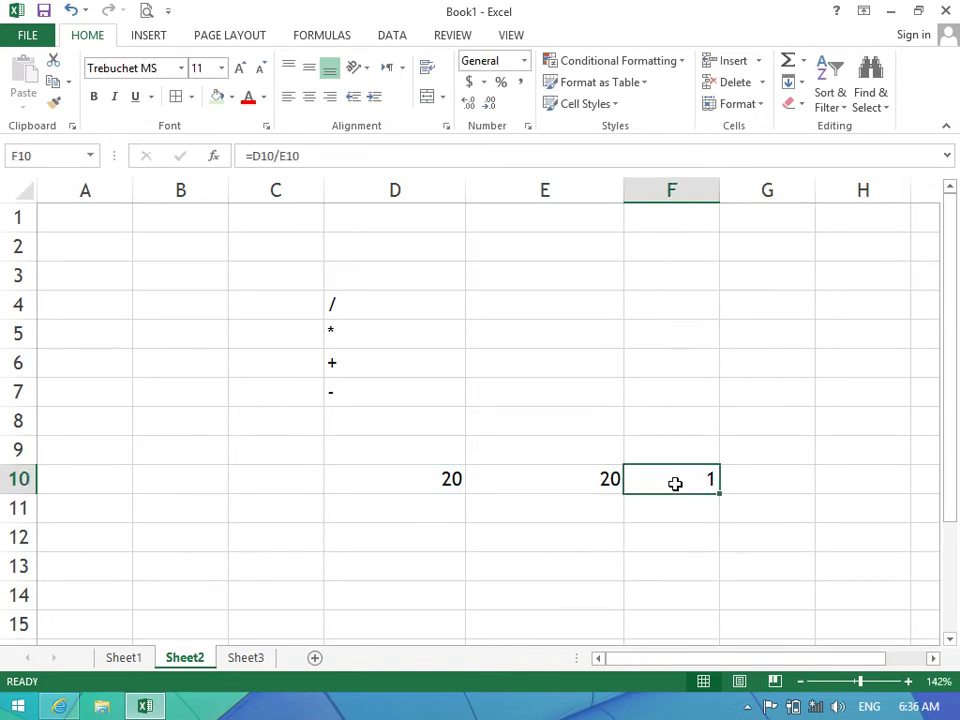
pyautogui.moveTo(371, 307); pyautogui.dragTo(519, 302)
pyautogui.click(519, 302)
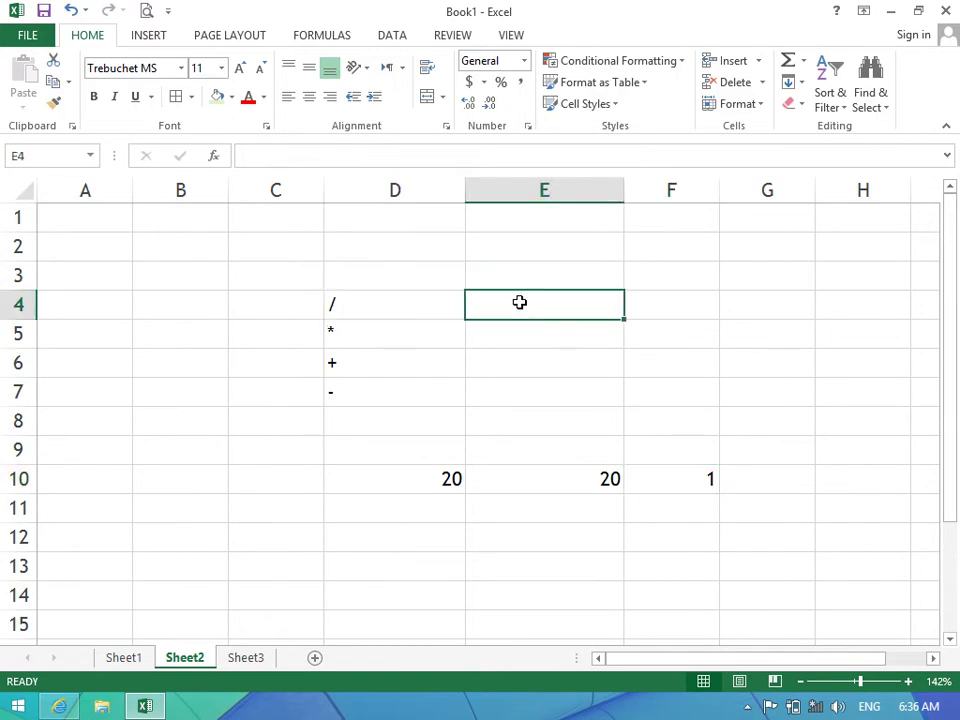
pyautogui.click(690, 469)
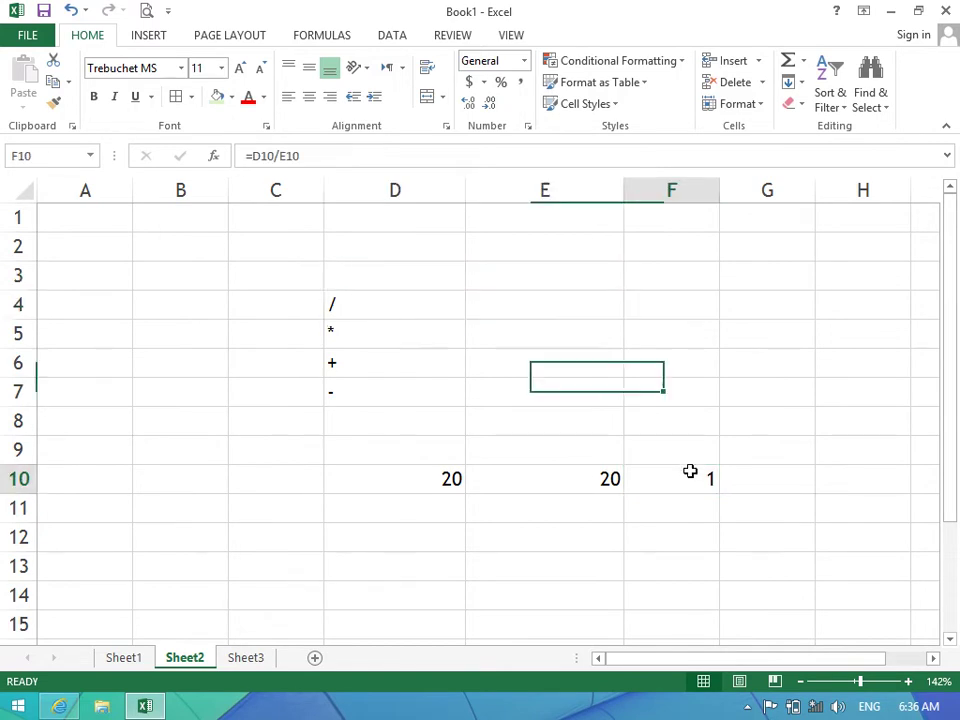
pyautogui.doubleClick(691, 479)
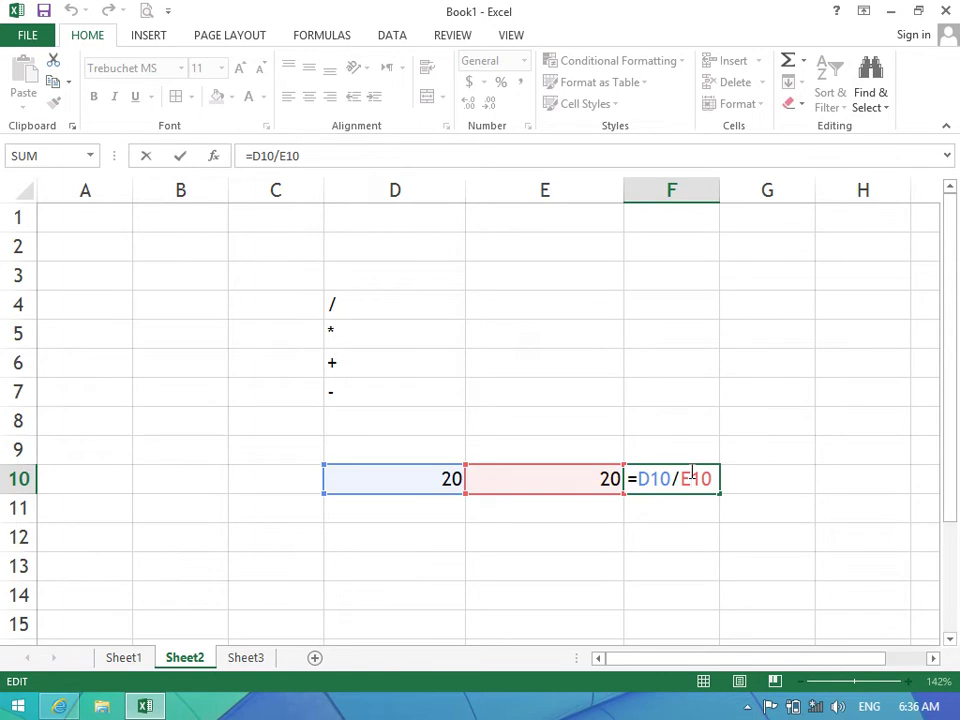
pyautogui.press('Return')
pyautogui.press('Left')
pyautogui.press('Left')
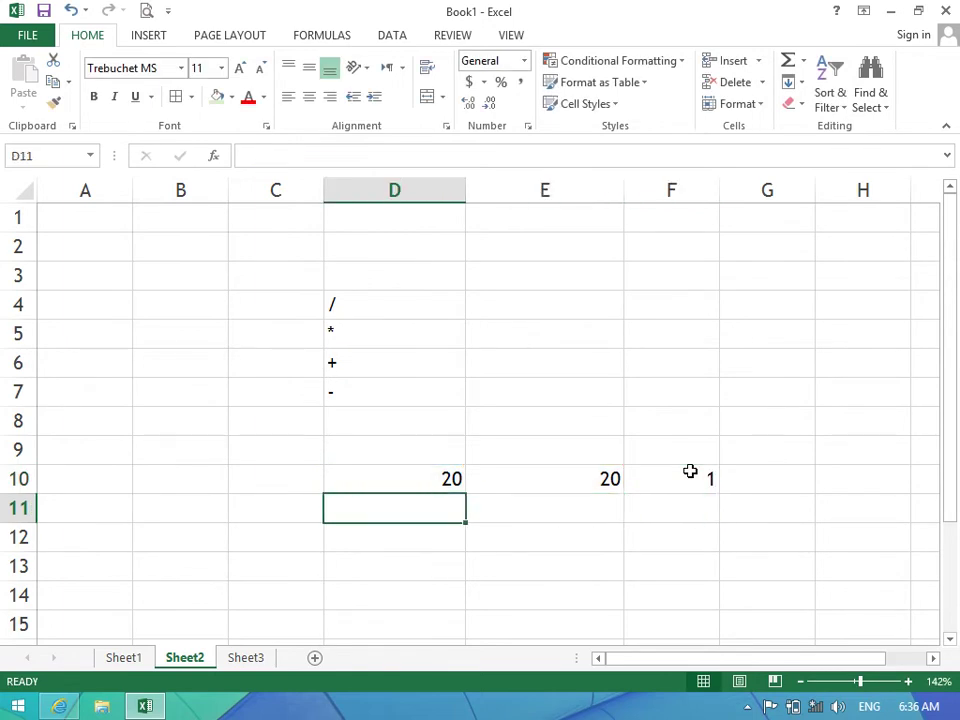
# Enter 39 in D11, 29 in E11, and =D11*E11 in F11.
pyautogui.write('39')
pyautogui.press('Tab')
pyautogui.write('29')
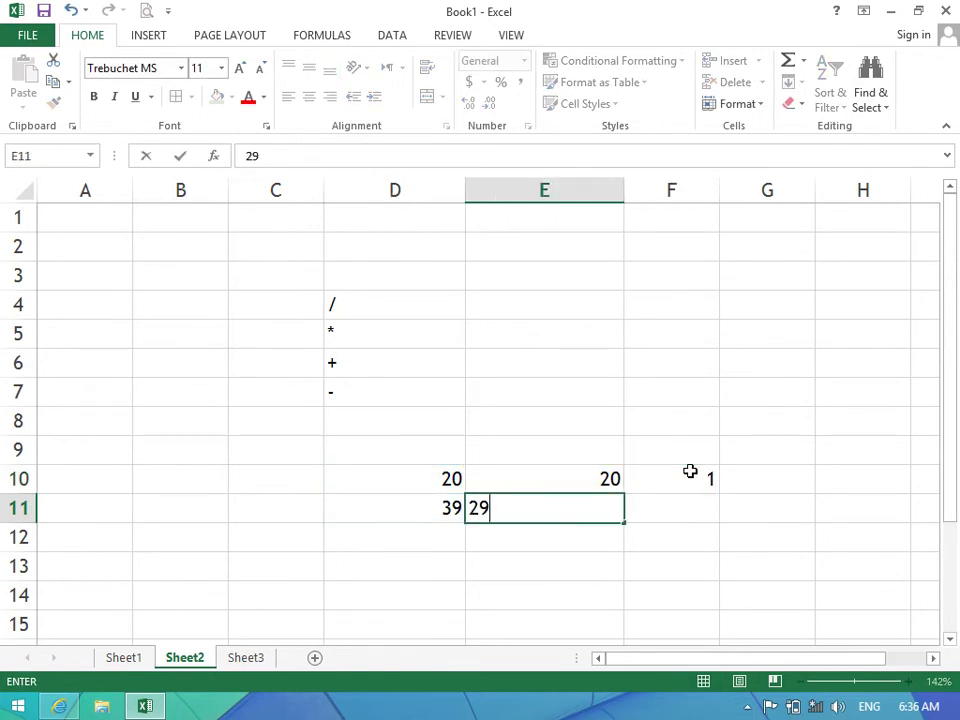
pyautogui.press('Tab')
pyautogui.write('=')
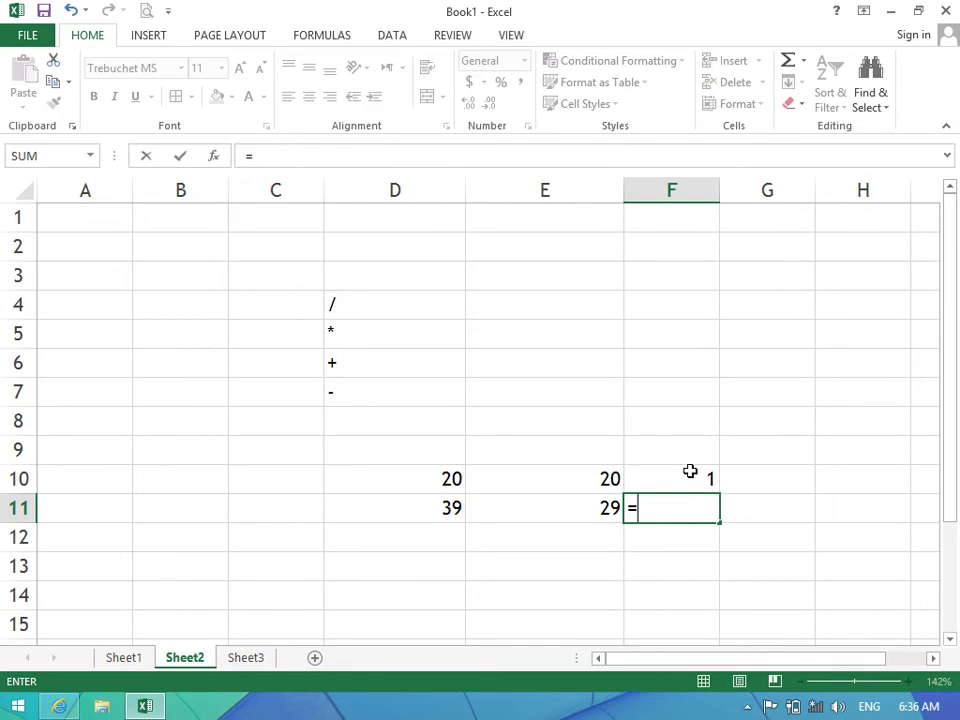
pyautogui.click(440, 514)
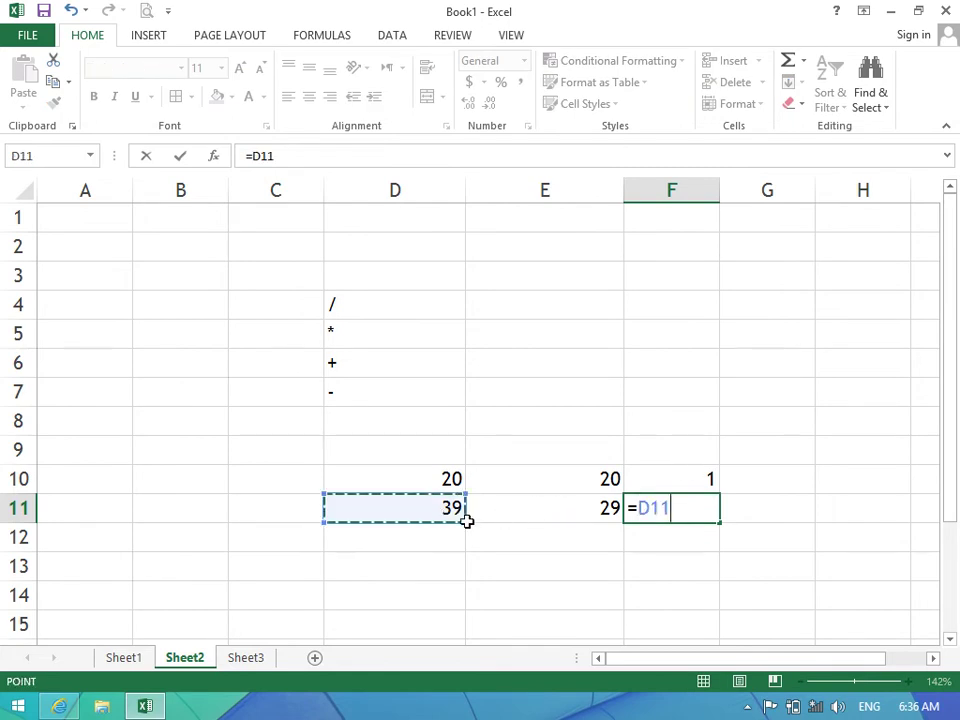
pyautogui.write('*')
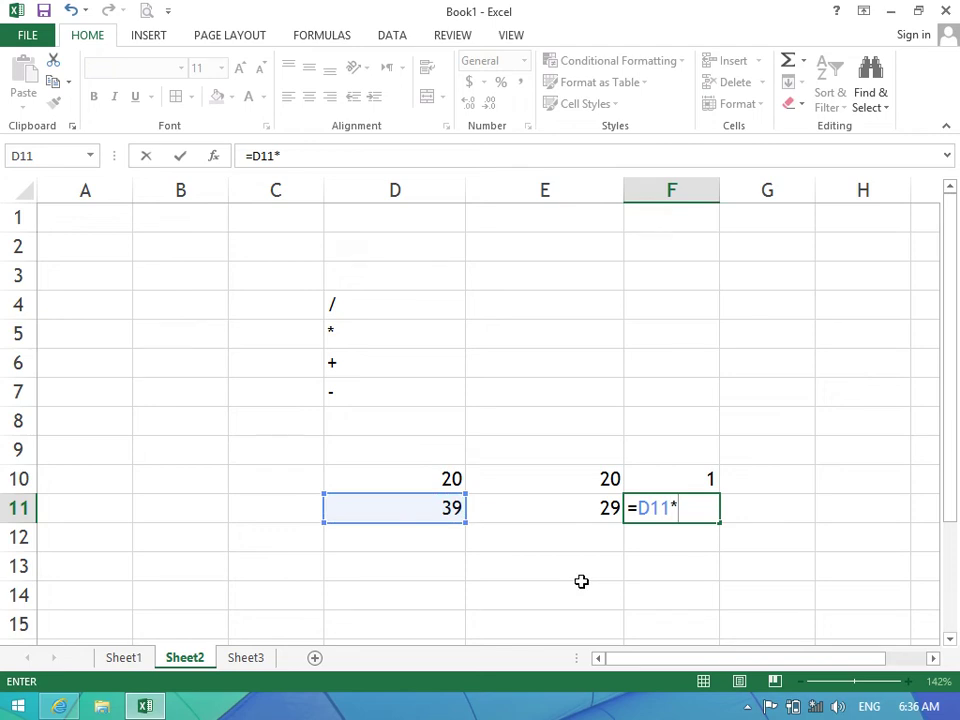
pyautogui.click(580, 510)
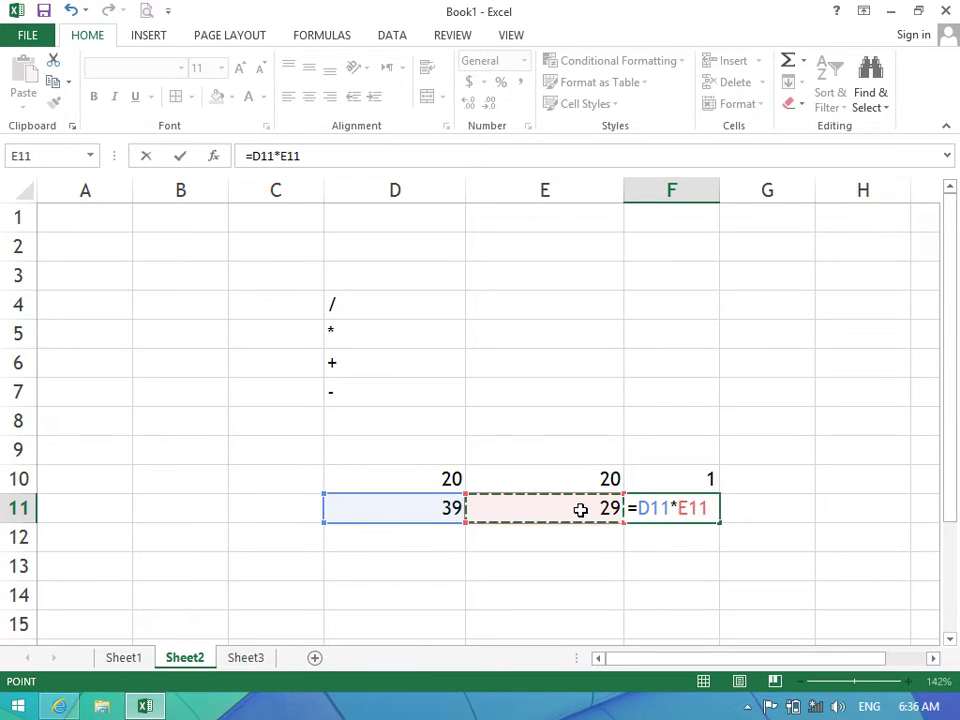
pyautogui.press('Return')
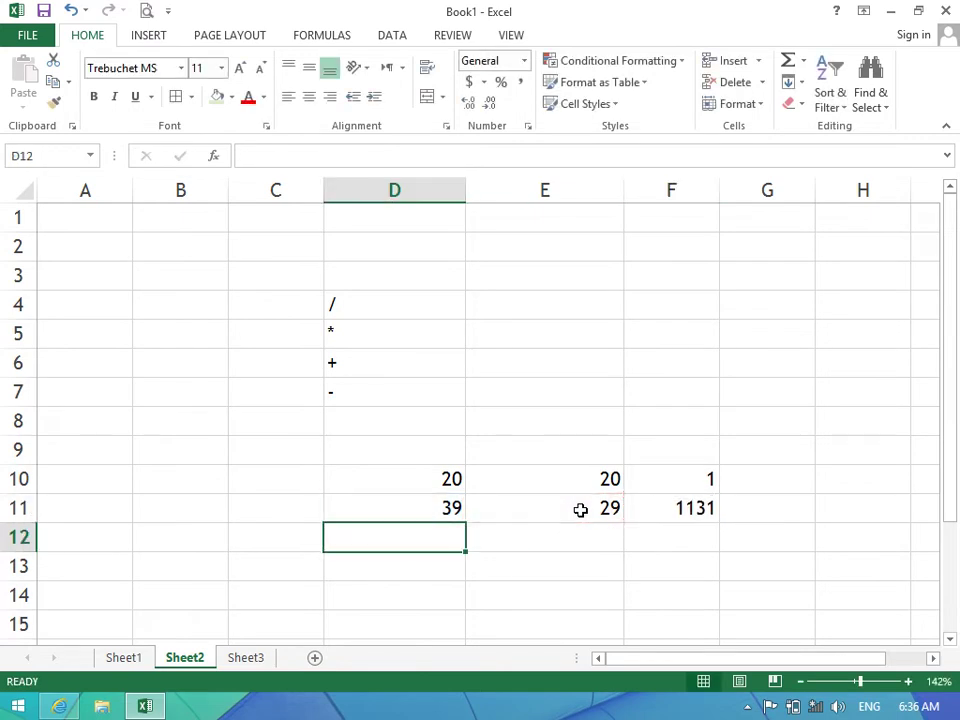
# Replace F11's formula with =PRODUCT(D11:E11) giving 1131, undoing an accidental delete.
pyautogui.click(671, 503)
pyautogui.press('Delete')
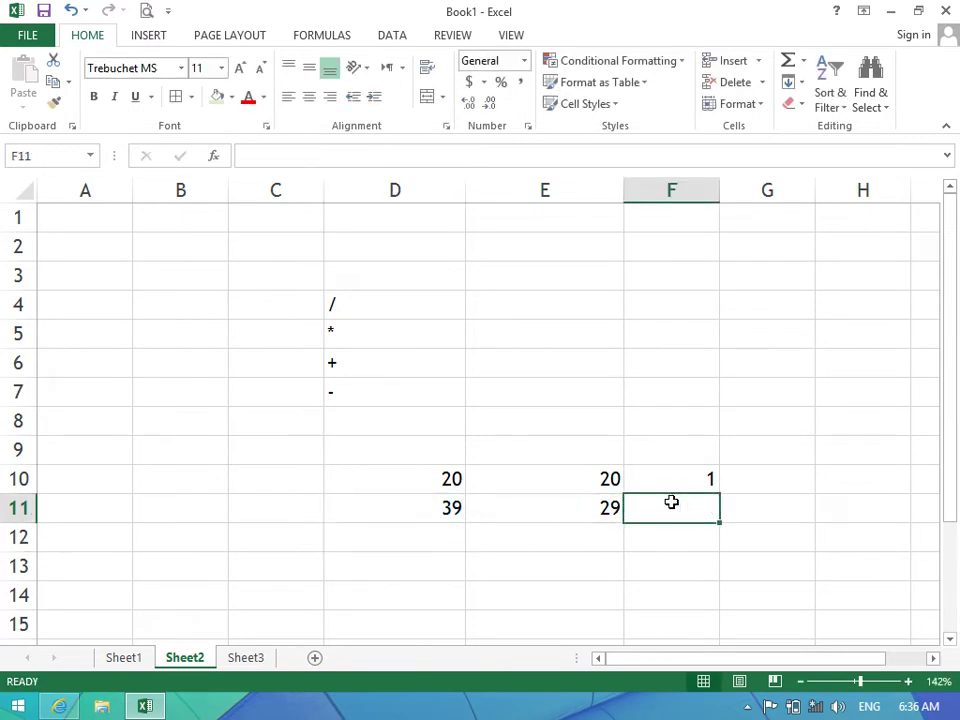
pyautogui.write('=product')
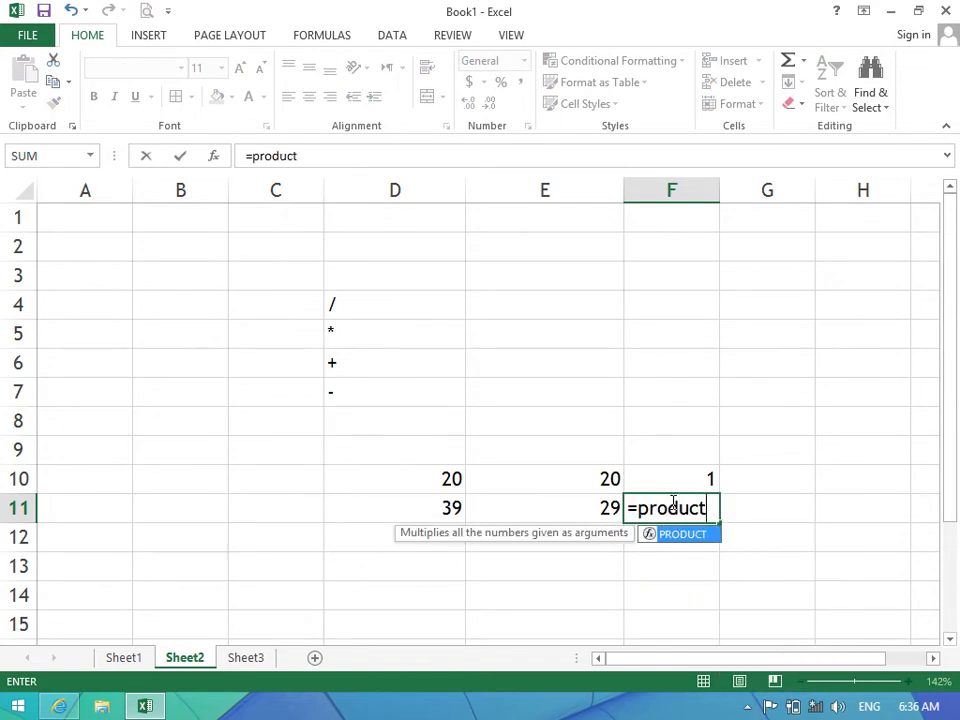
pyautogui.write('(')
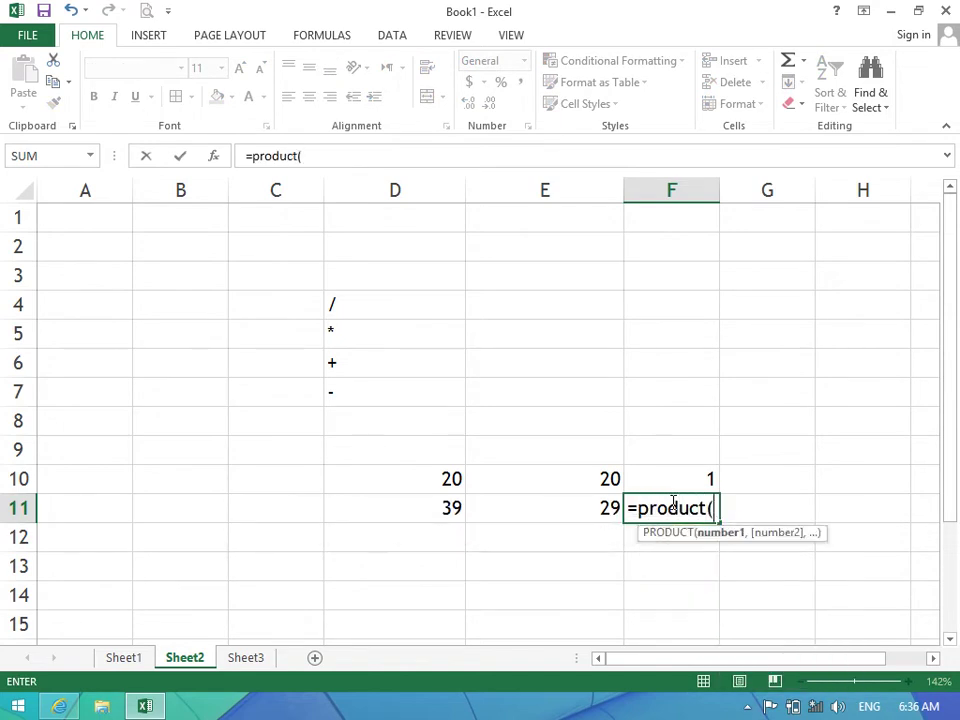
pyautogui.moveTo(452, 510); pyautogui.dragTo(508, 506)
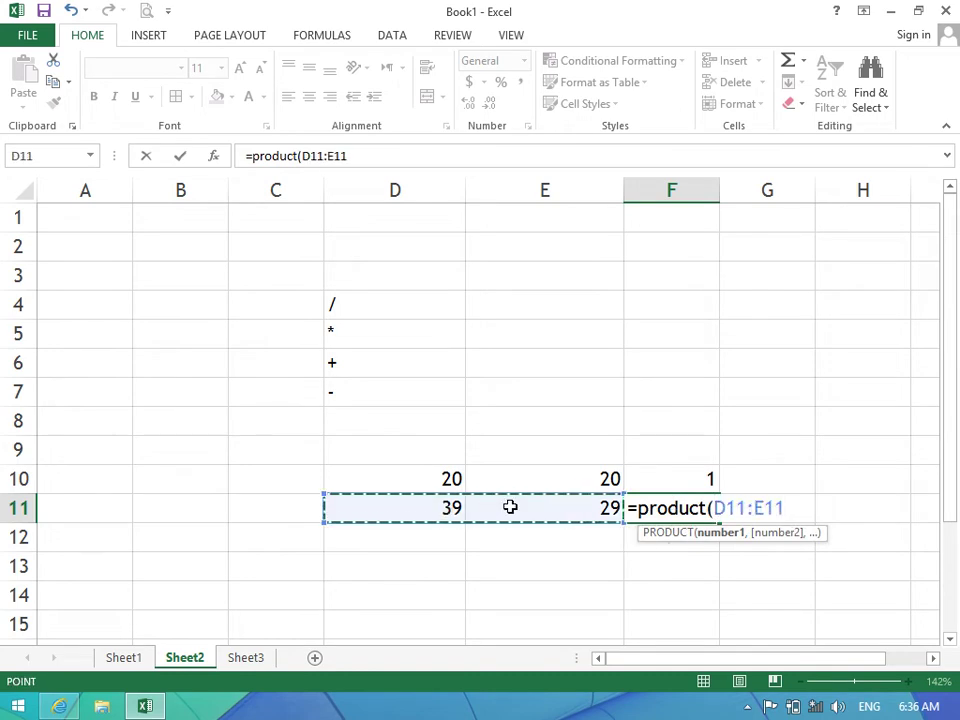
pyautogui.press('Return')
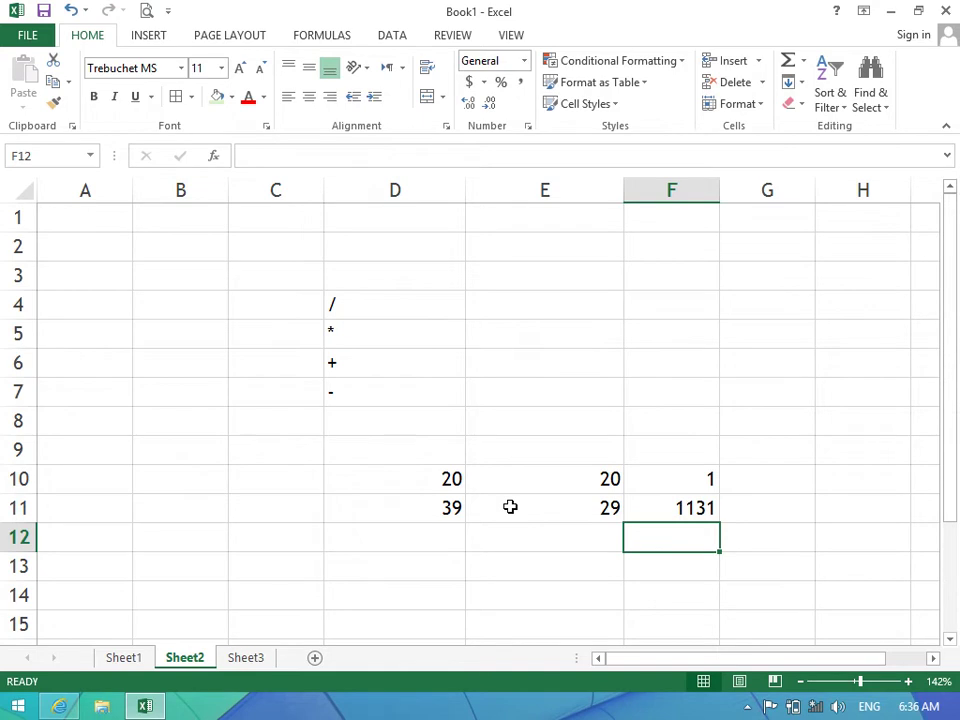
pyautogui.press('Up')
pyautogui.press('Delete')
pyautogui.hotkey('ctrl', 'z')
# Enter 30 in D12 and E12, and =D12+E12 in F12.
pyautogui.click(404, 545)
pyautogui.write('3')
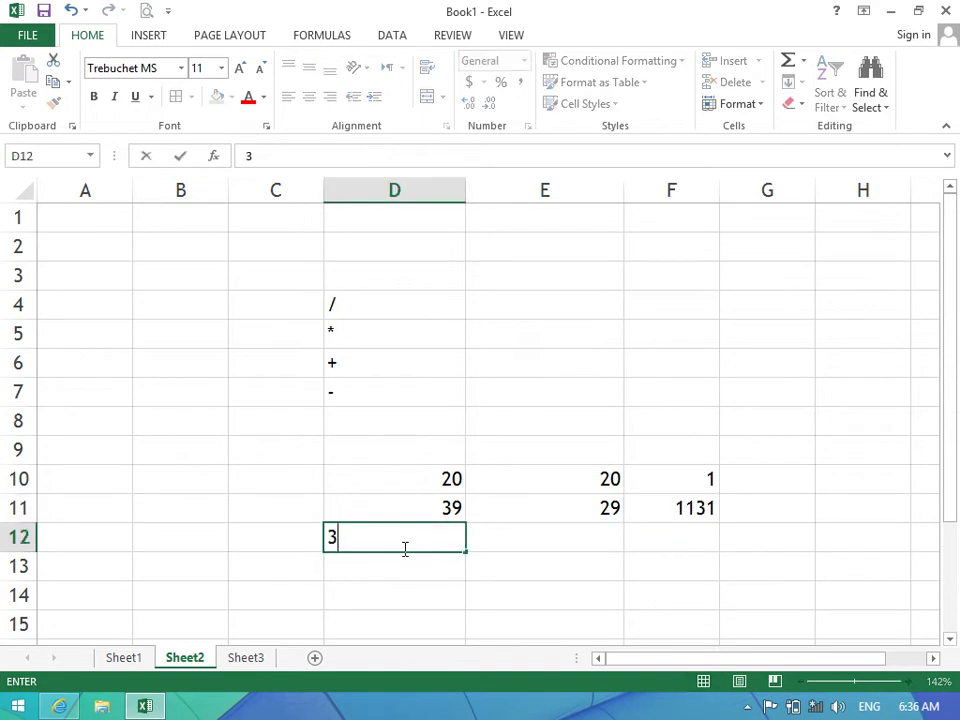
pyautogui.write('0')
pyautogui.press('Tab')
pyautogui.write('30')
pyautogui.press('Tab')
pyautogui.write('=')
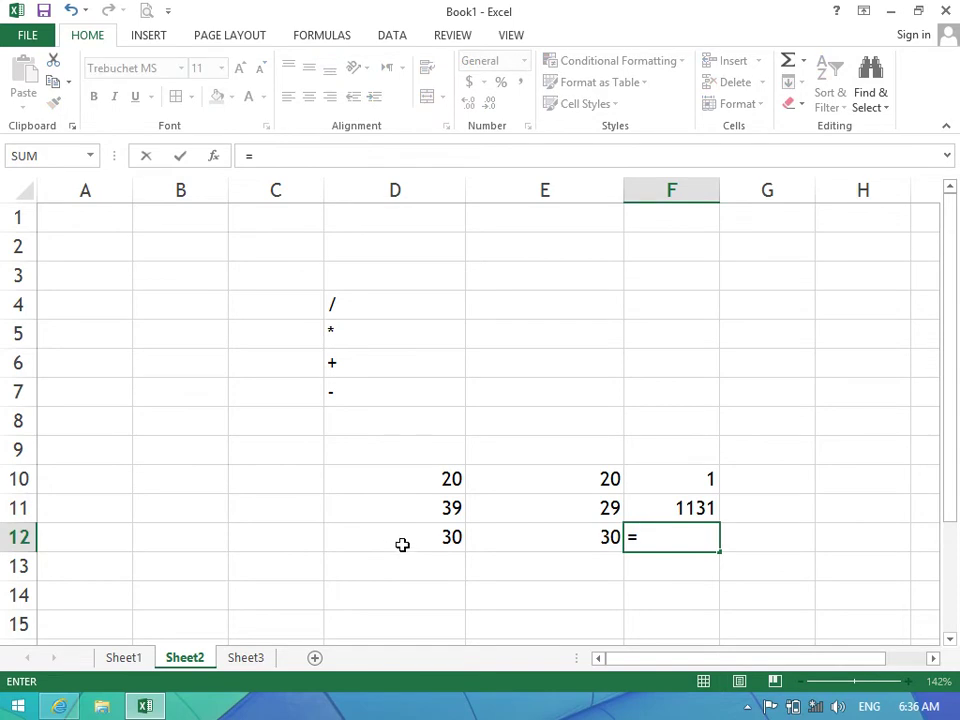
pyautogui.click(402, 545)
pyautogui.write('+')
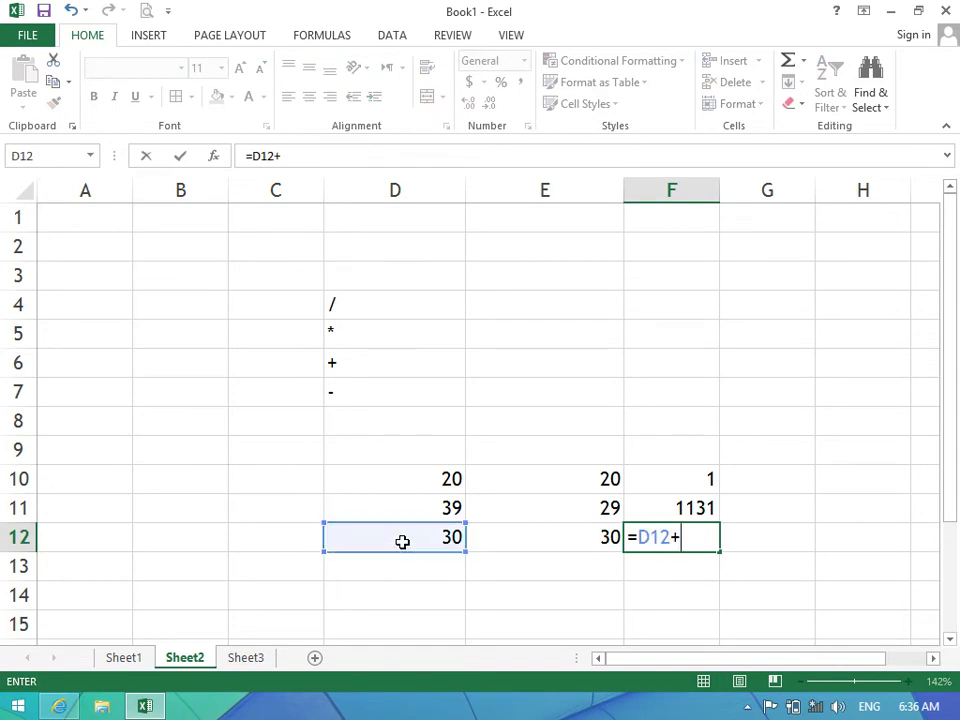
pyautogui.click(523, 538)
pyautogui.press('Return')
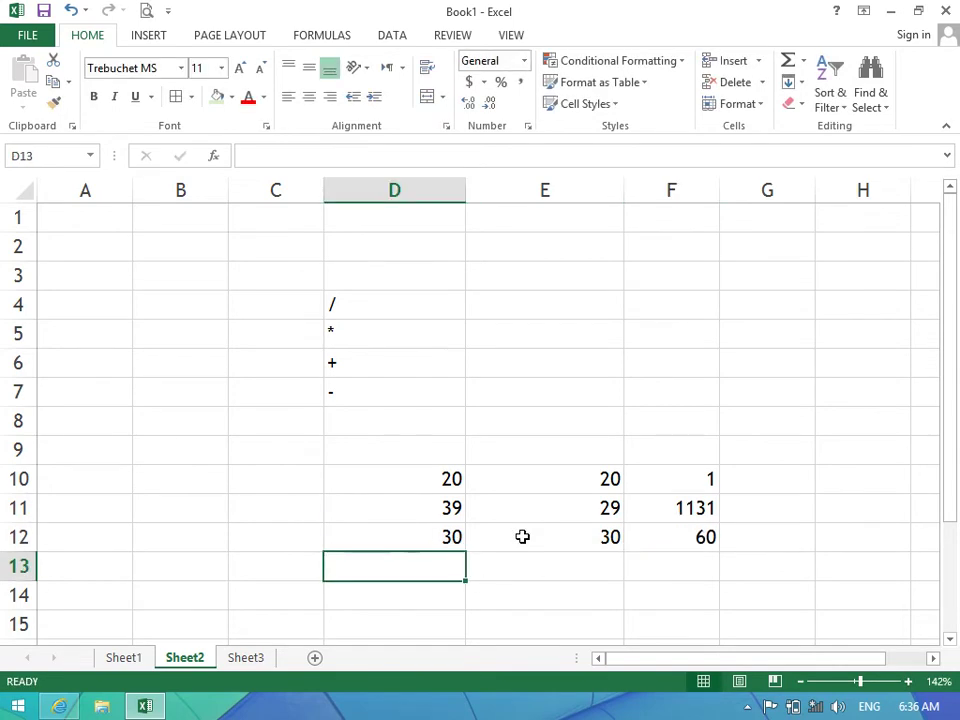
# Replace F12's formula with =SUM(D12:E12), showing 60.
pyautogui.click(660, 538)
pyautogui.press('Delete')
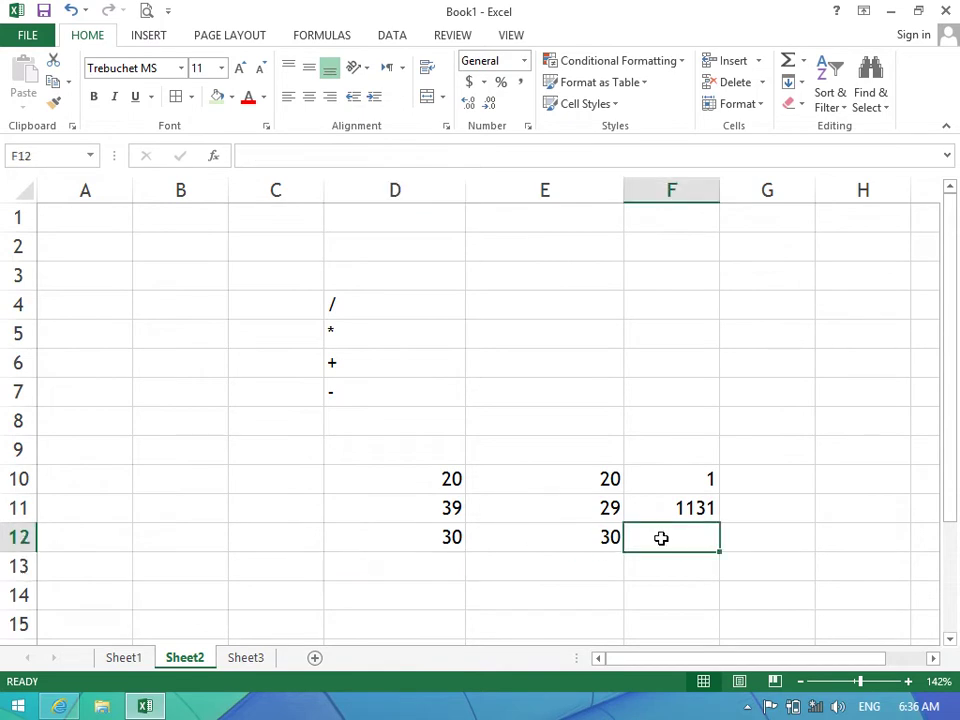
pyautogui.write('=sum(')
pyautogui.moveTo(433, 542); pyautogui.dragTo(497, 542)
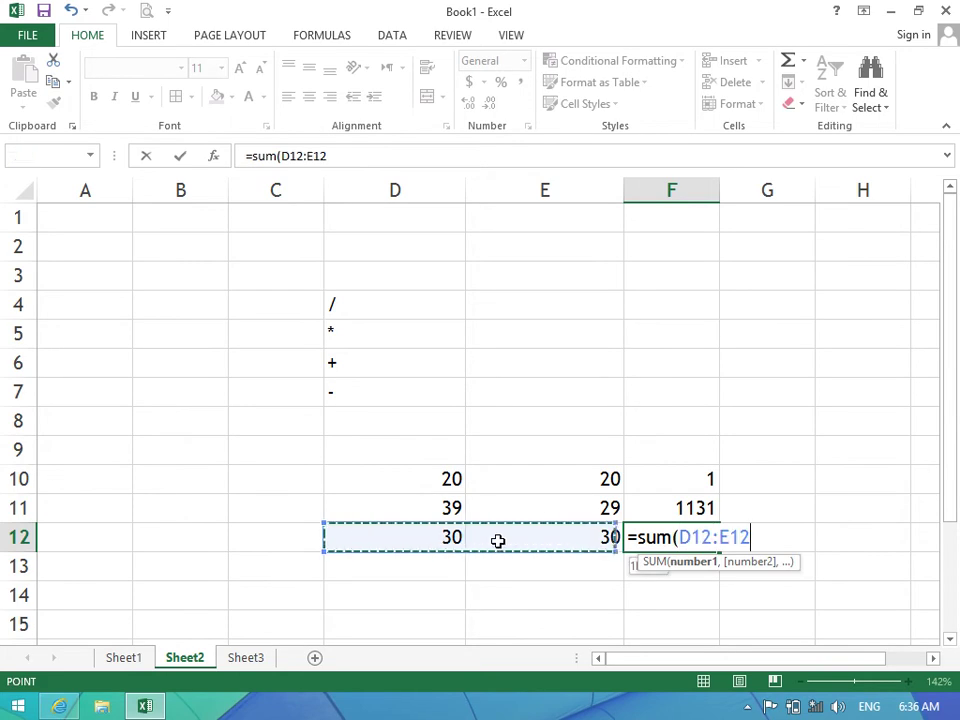
pyautogui.press('Return')
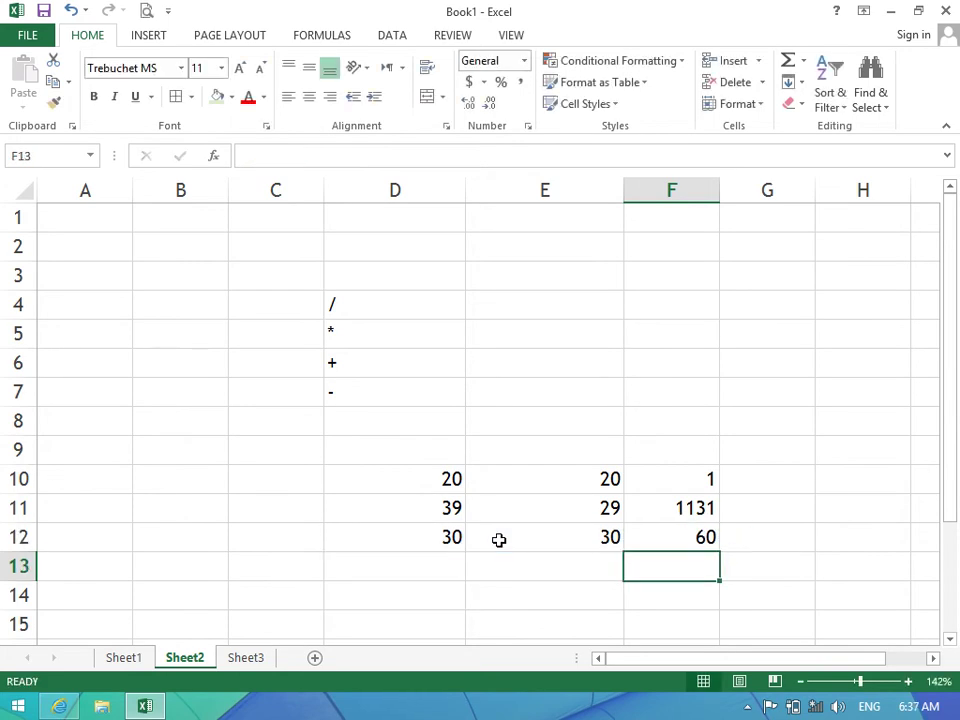
pyautogui.moveTo(428, 460); pyautogui.dragTo(432, 482)
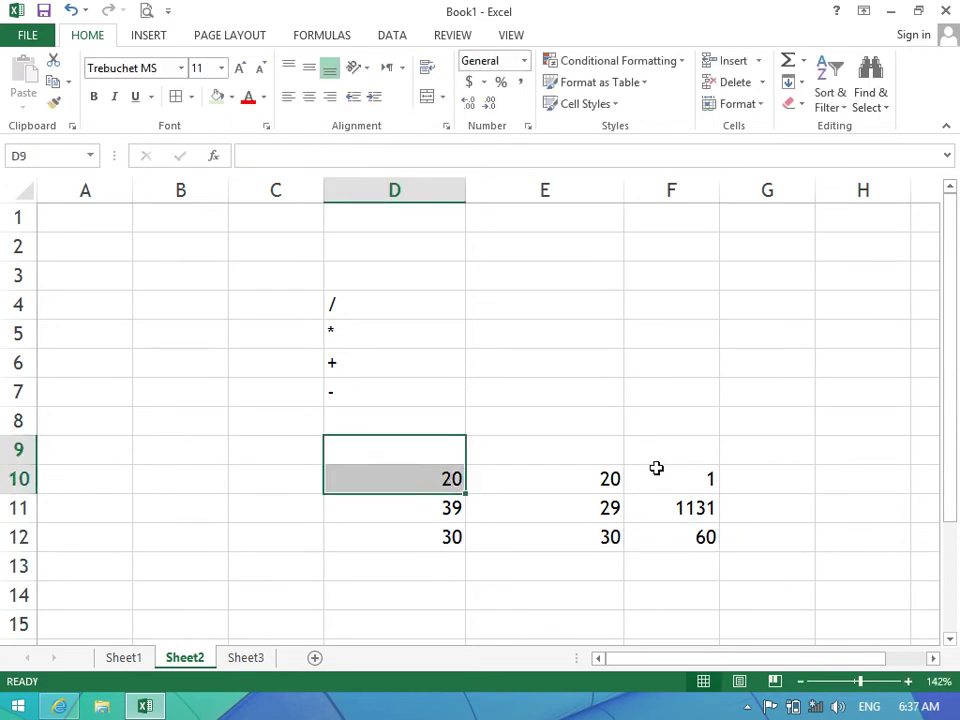
# Review F10's division formula unchanged and point out the minus sign in D7.
pyautogui.click(656, 468)
pyautogui.doubleClick(705, 479)
pyautogui.moveTo(670, 479); pyautogui.dragTo(683, 479)
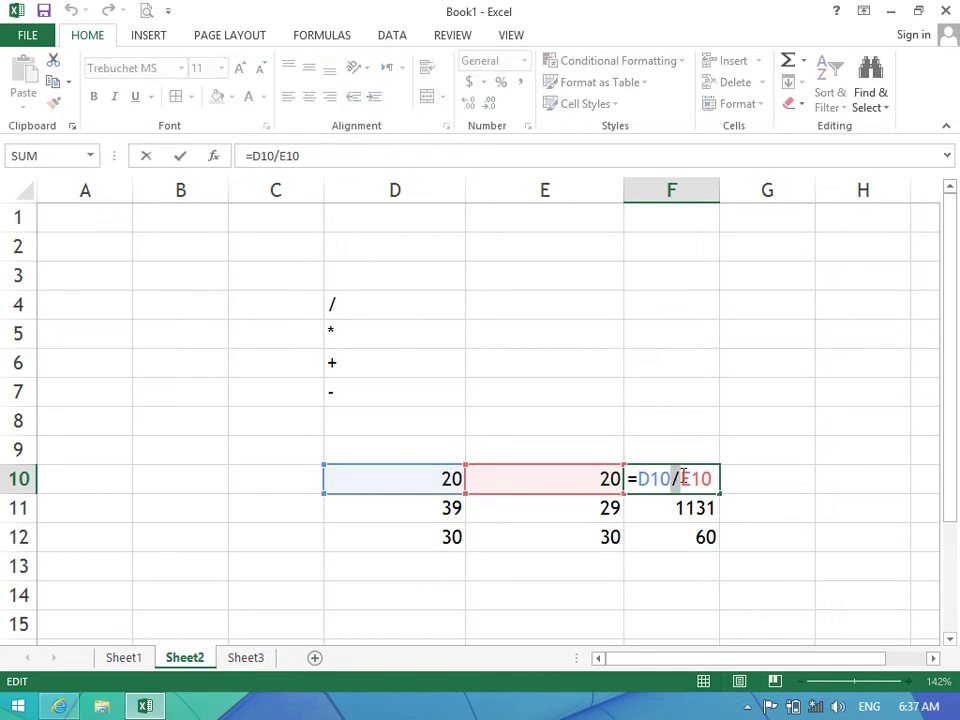
pyautogui.press('Return')
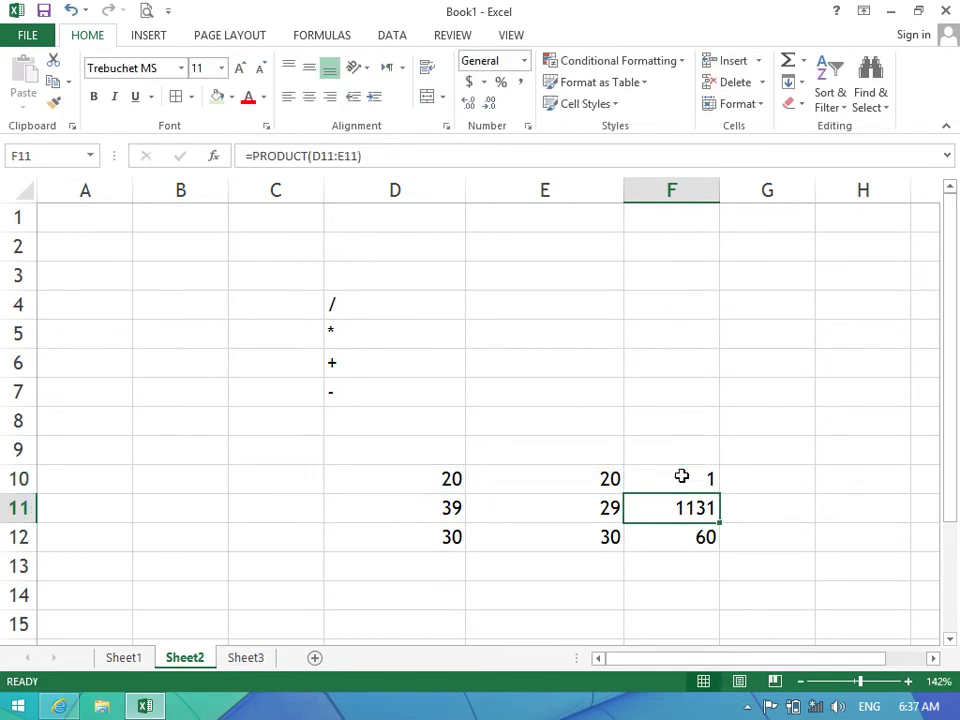
pyautogui.click(336, 392)
# Enter 40 in D13 and E13, and =D13-E13 in F13 giving 0.
pyautogui.click(377, 557)
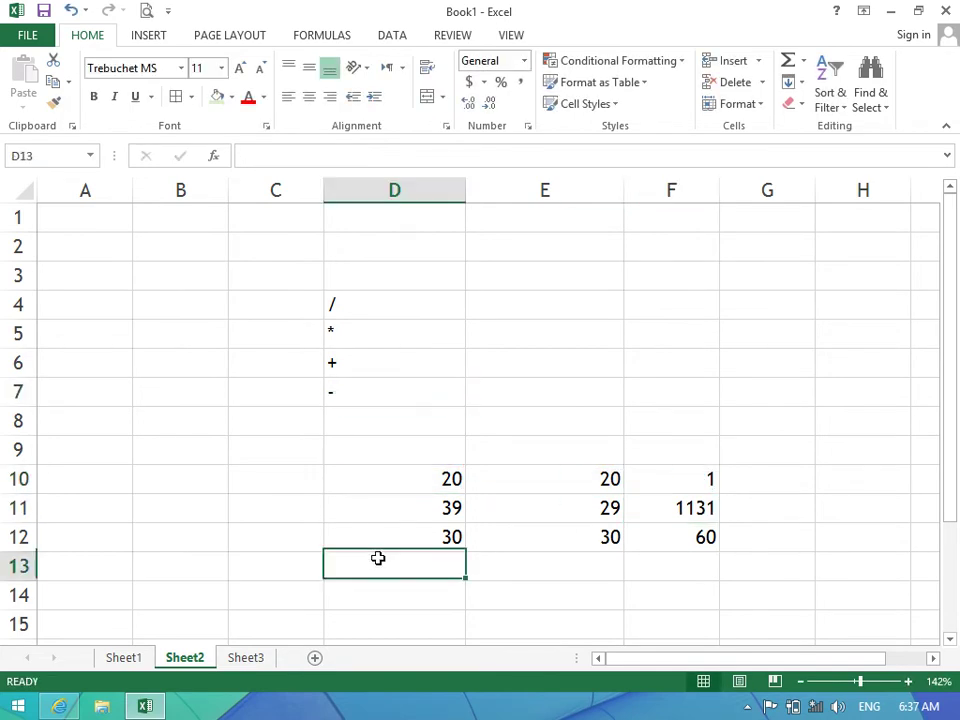
pyautogui.write('40')
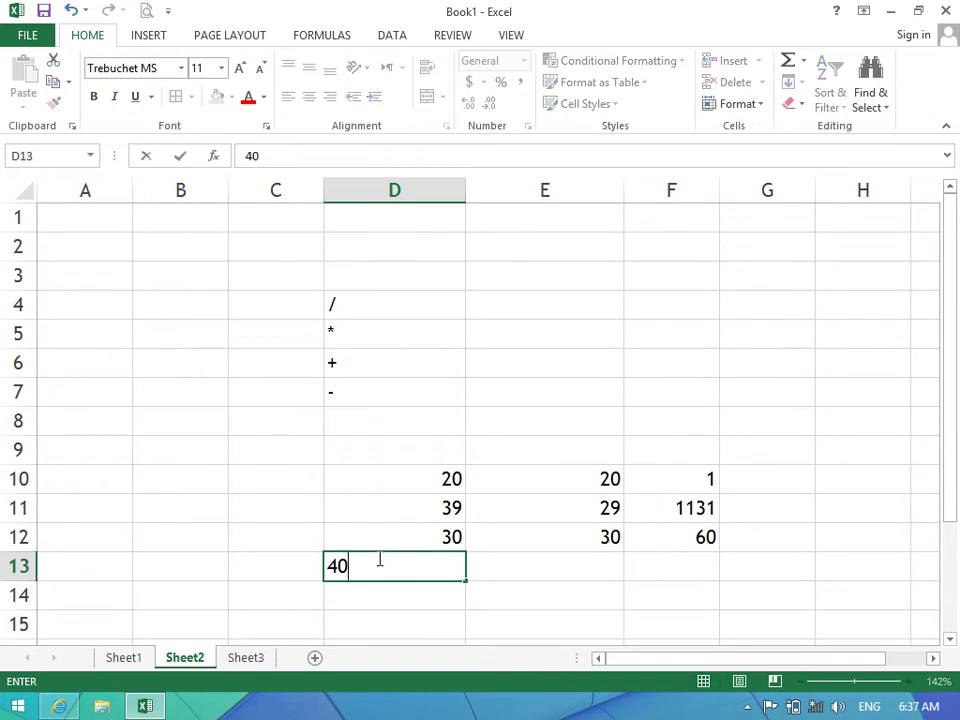
pyautogui.press('Tab')
pyautogui.write('40')
pyautogui.press('Tab')
pyautogui.write('=')
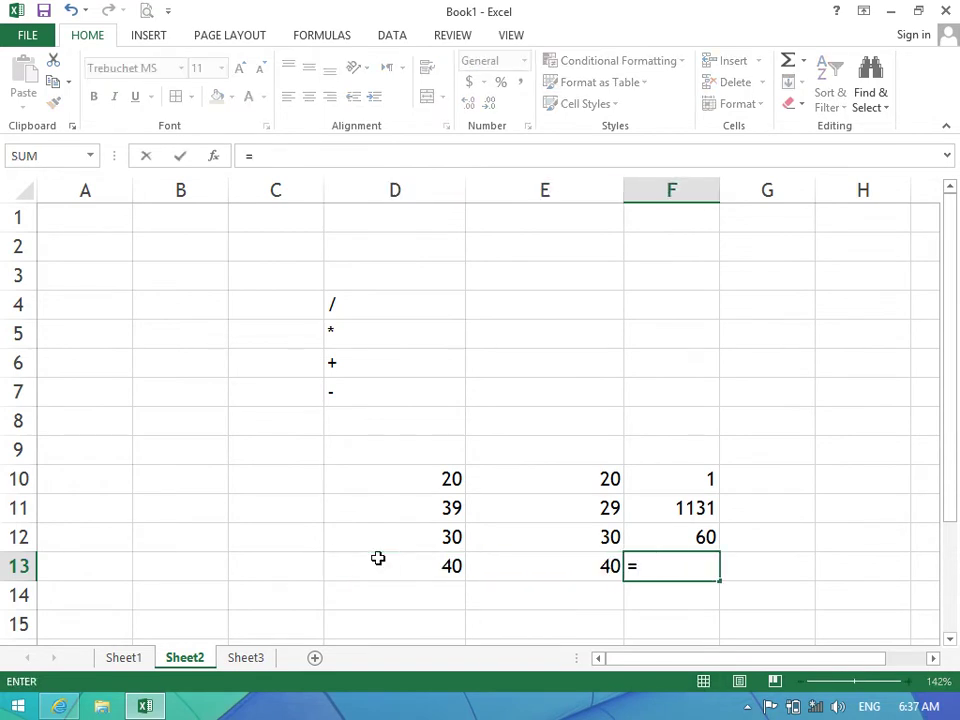
pyautogui.click(377, 557)
pyautogui.write('-')
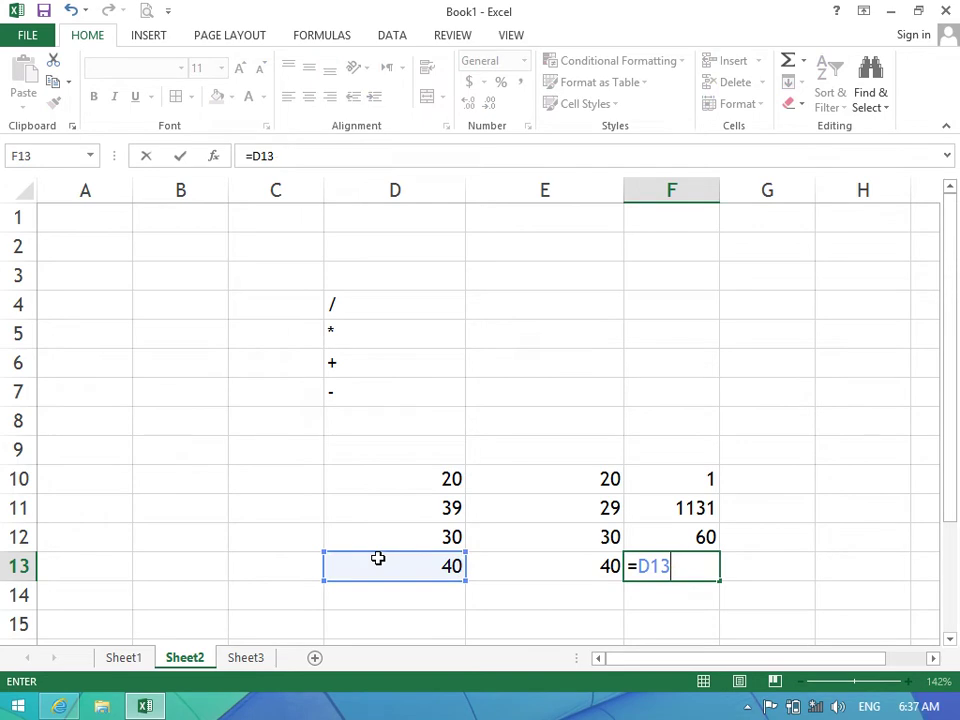
pyautogui.click(510, 566)
pyautogui.press('Return')
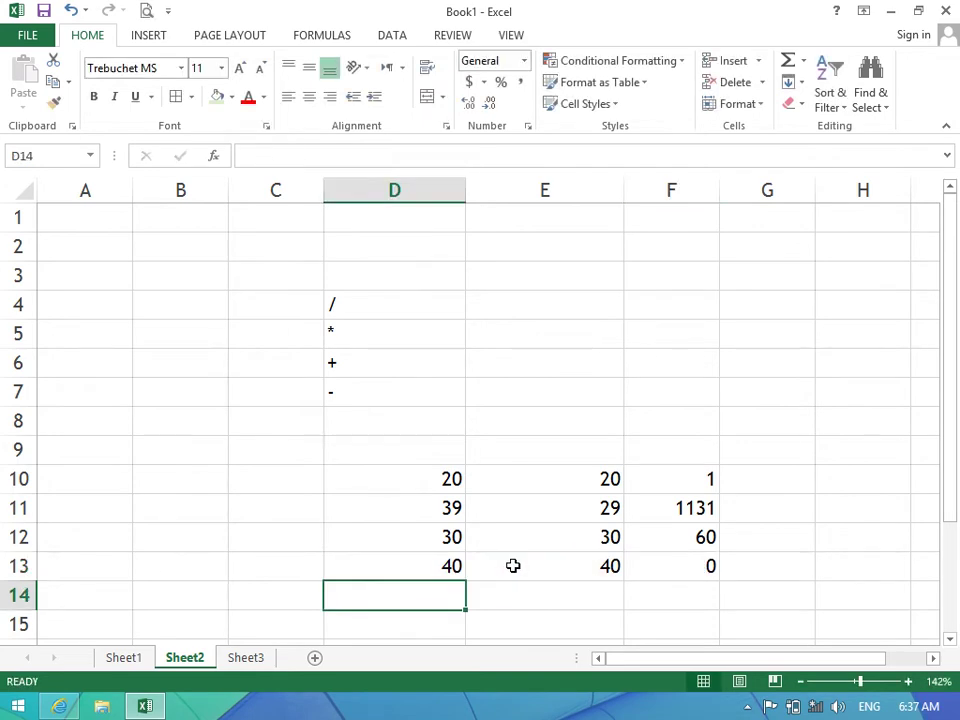
pyautogui.moveTo(671, 566)
pyautogui.mouseDown()
pyautogui.moveTo(453, 474)
pyautogui.moveTo(362, 300)
pyautogui.moveTo(499, 289)
pyautogui.mouseUp()
pyautogui.press('Delete')
pyautogui.moveTo(378, 390); pyautogui.dragTo(506, 386)
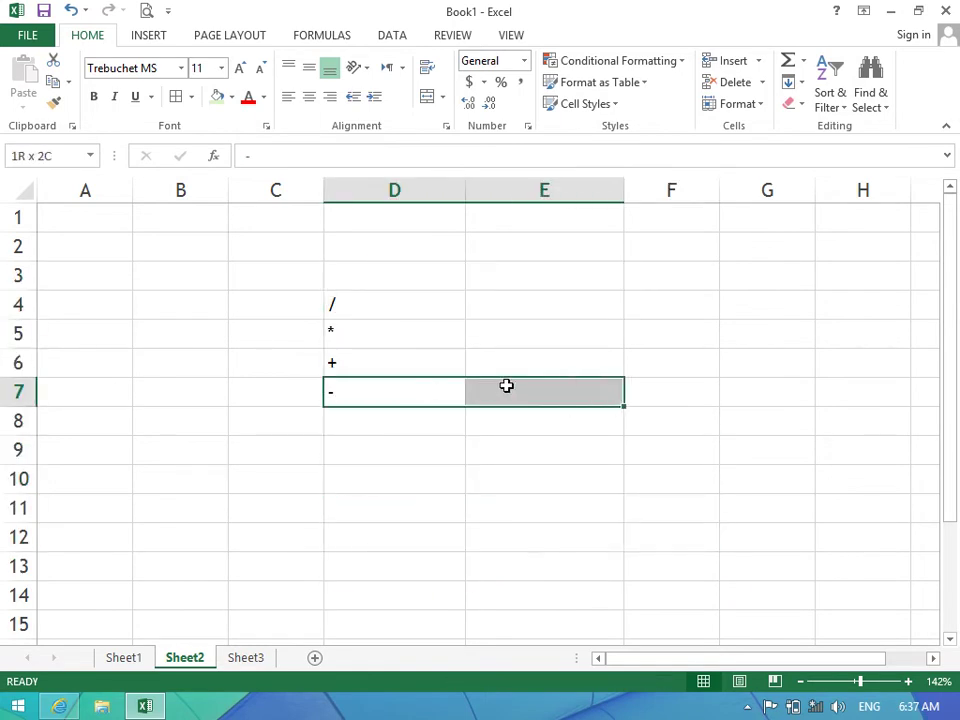
pyautogui.moveTo(397, 311); pyautogui.dragTo(394, 364)
pyautogui.moveTo(396, 415); pyautogui.dragTo(376, 303)
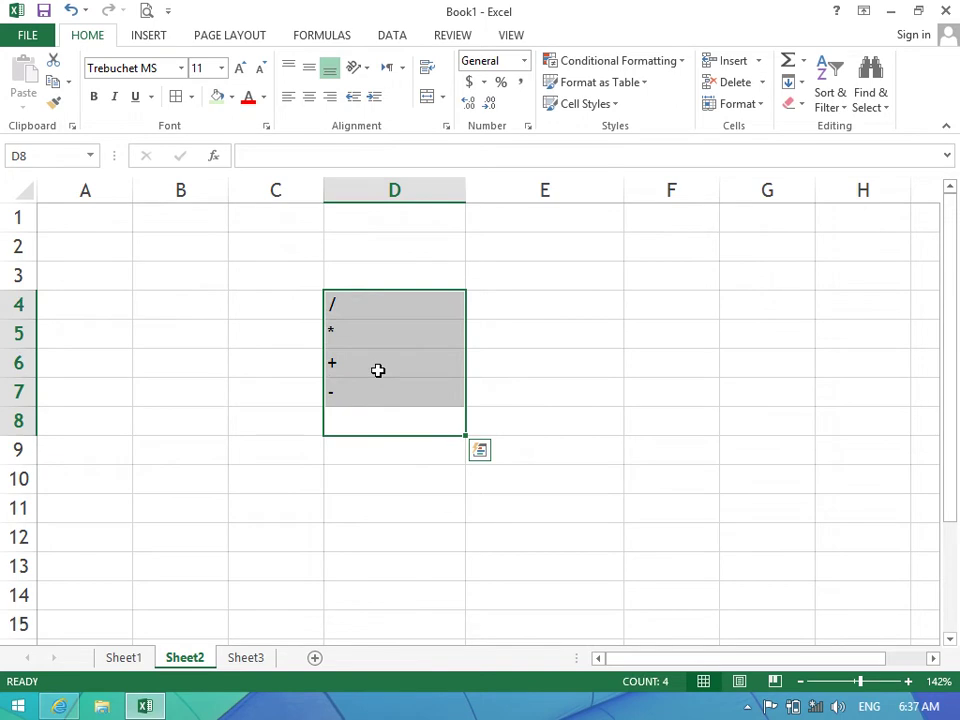
pyautogui.press('Delete')
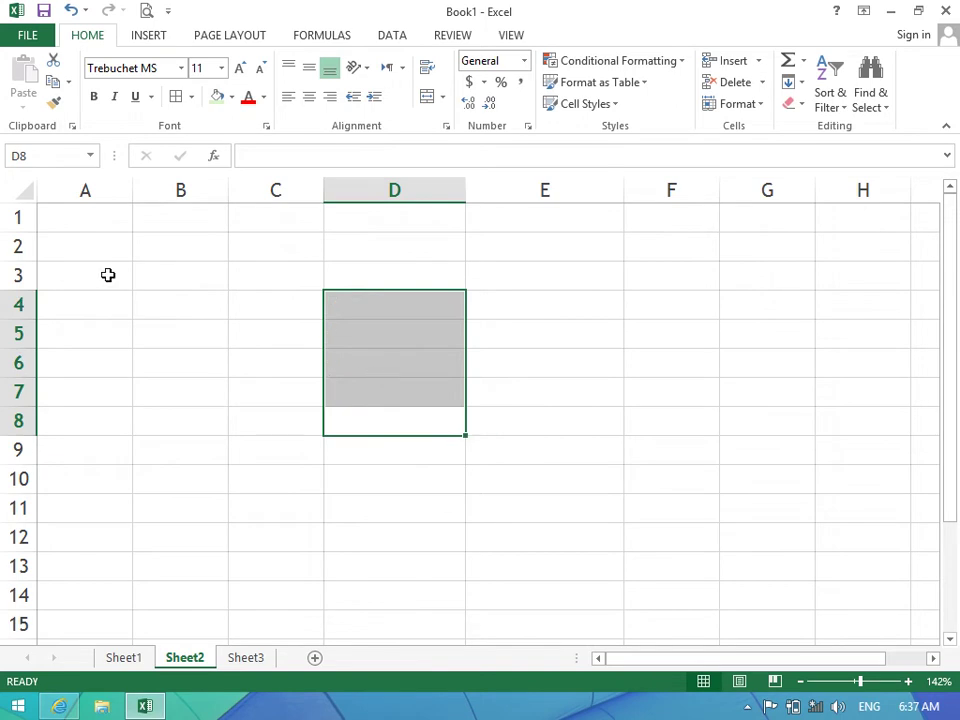
pyautogui.click(98, 216)
pyautogui.click(55, 84)
pyautogui.click(23, 100)
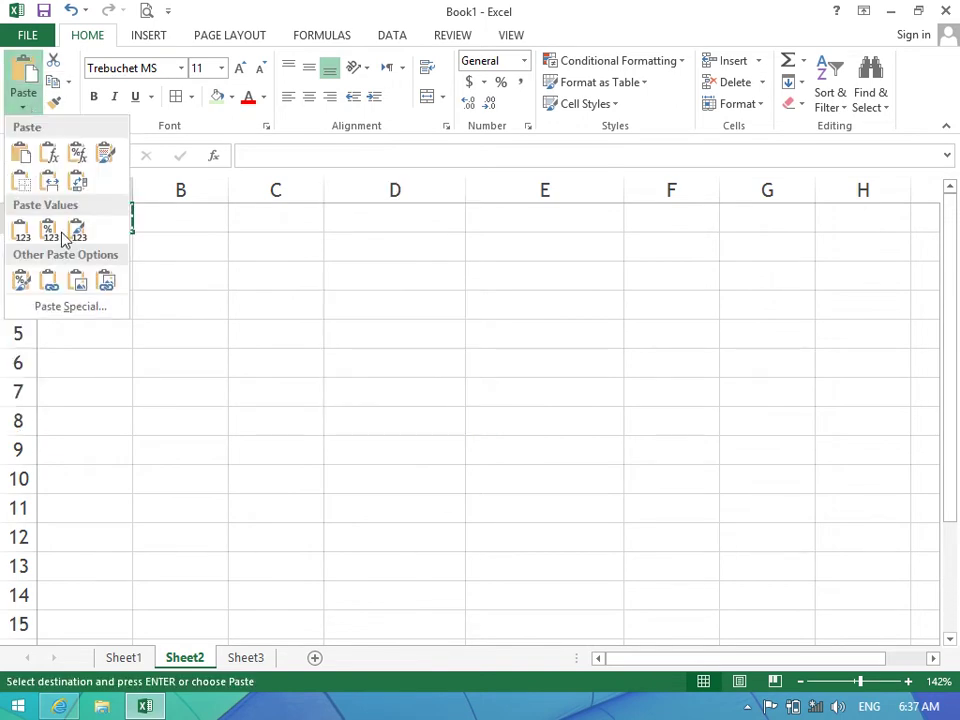
pyautogui.click(72, 306)
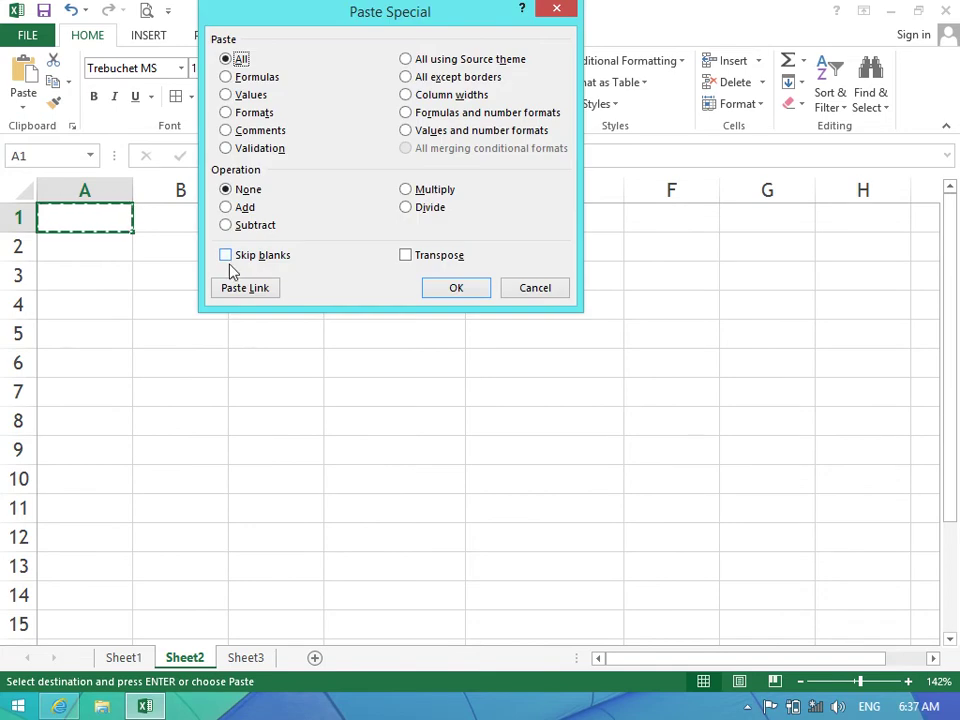
pyautogui.click(515, 283)
pyautogui.click(476, 351)
pyautogui.click(150, 253)
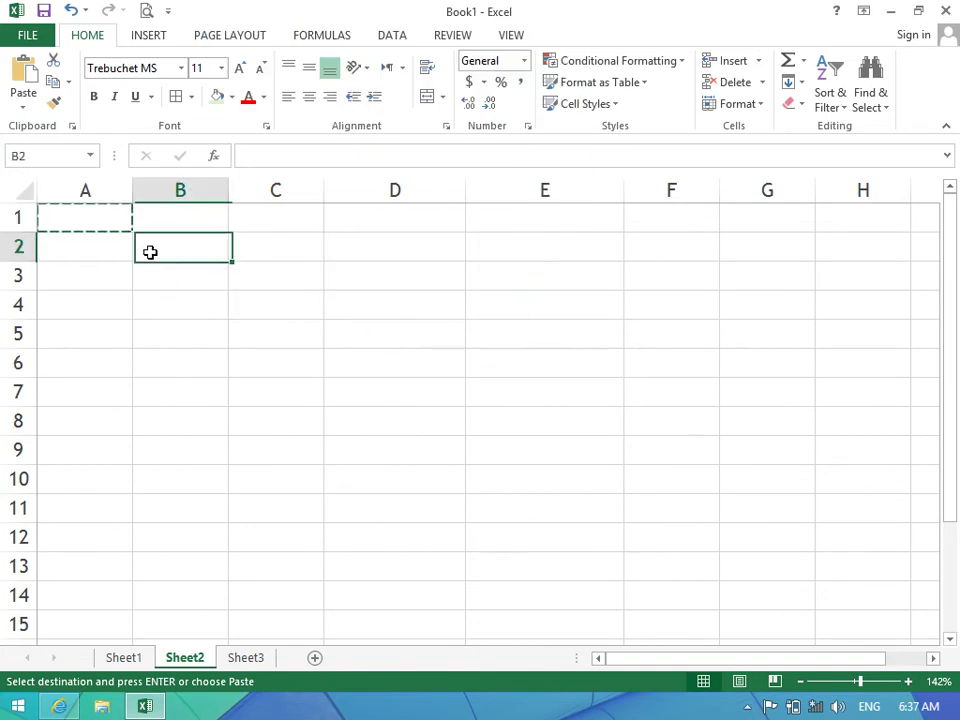
pyautogui.doubleClick(150, 253)
# Enter ID in A1, Class in C1 and Time in E1 on Sheet2.
pyautogui.click(96, 225)
pyautogui.write('ID')
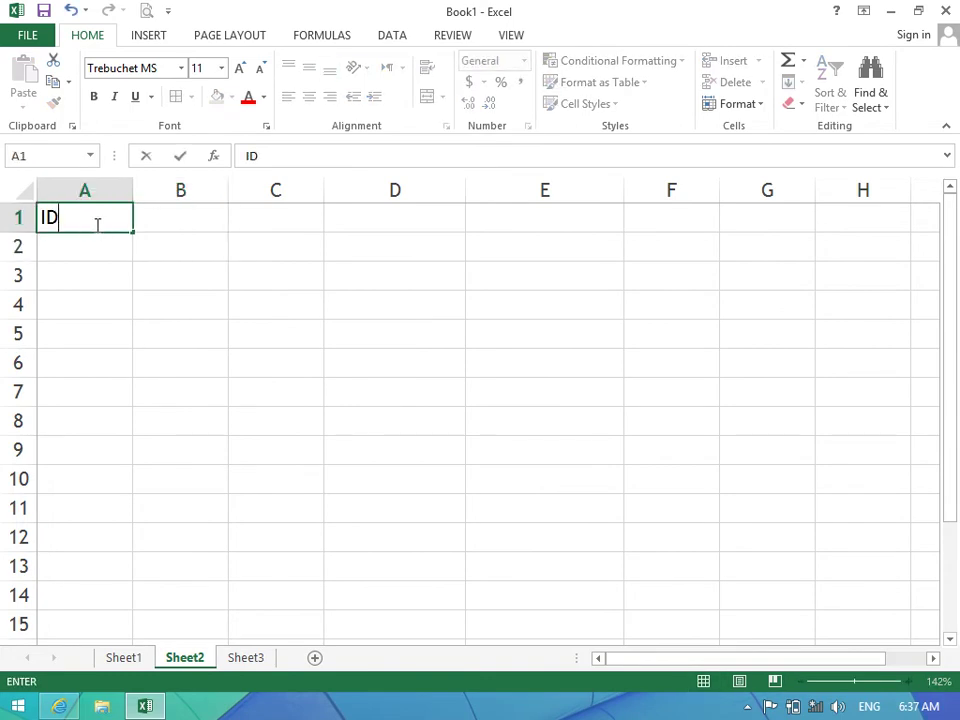
pyautogui.press('Tab')
pyautogui.press('Tab')
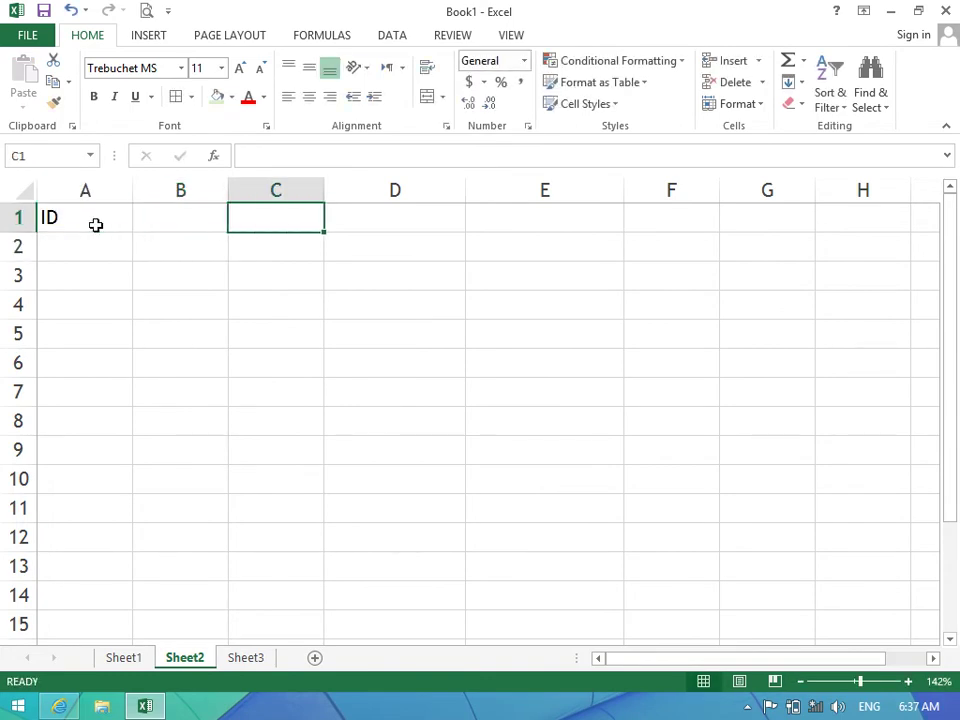
pyautogui.write('Class')
pyautogui.press('Tab')
pyautogui.press('Tab')
pyautogui.press('Tab')
pyautogui.press('Left')
pyautogui.write('Time')
# Enter Fee, Adm and Total in F1, G1 and H1 to finish the header row.
pyautogui.press('Tab')
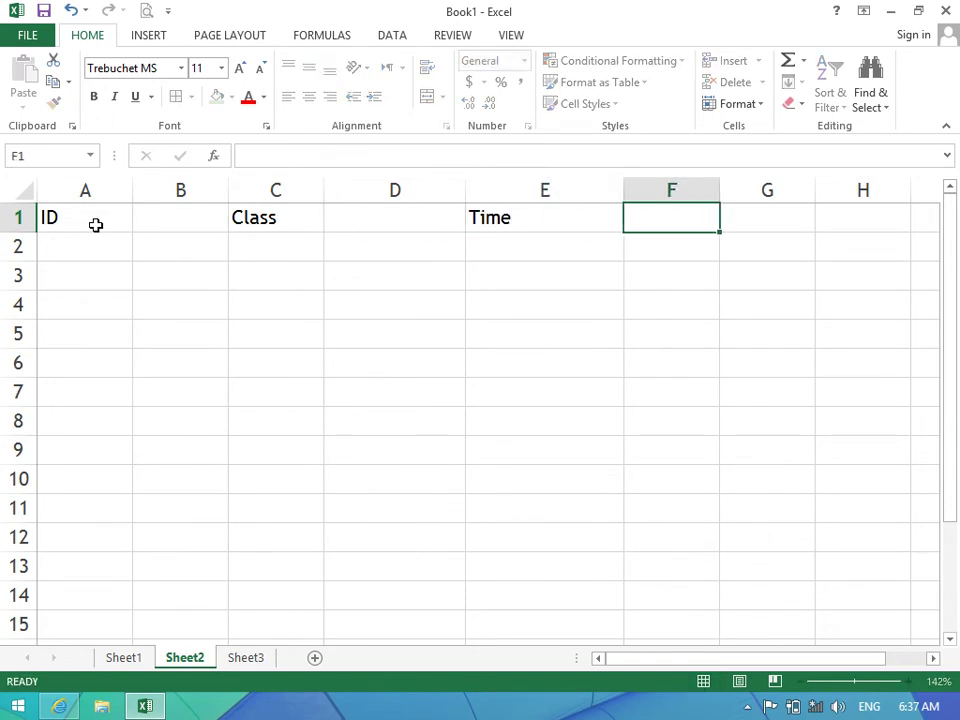
pyautogui.press('Tab')
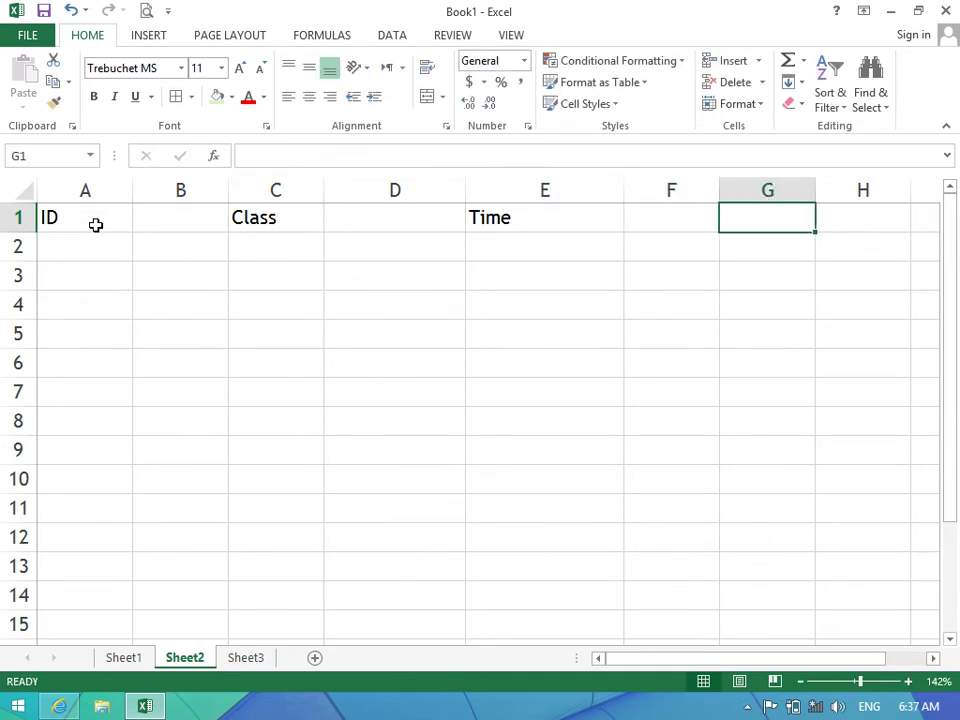
pyautogui.press('Left')
pyautogui.write('Fee')
pyautogui.press('Tab')
pyautogui.write('Adm')
pyautogui.press('Tab')
pyautogui.write('Total')
pyautogui.press('Return')
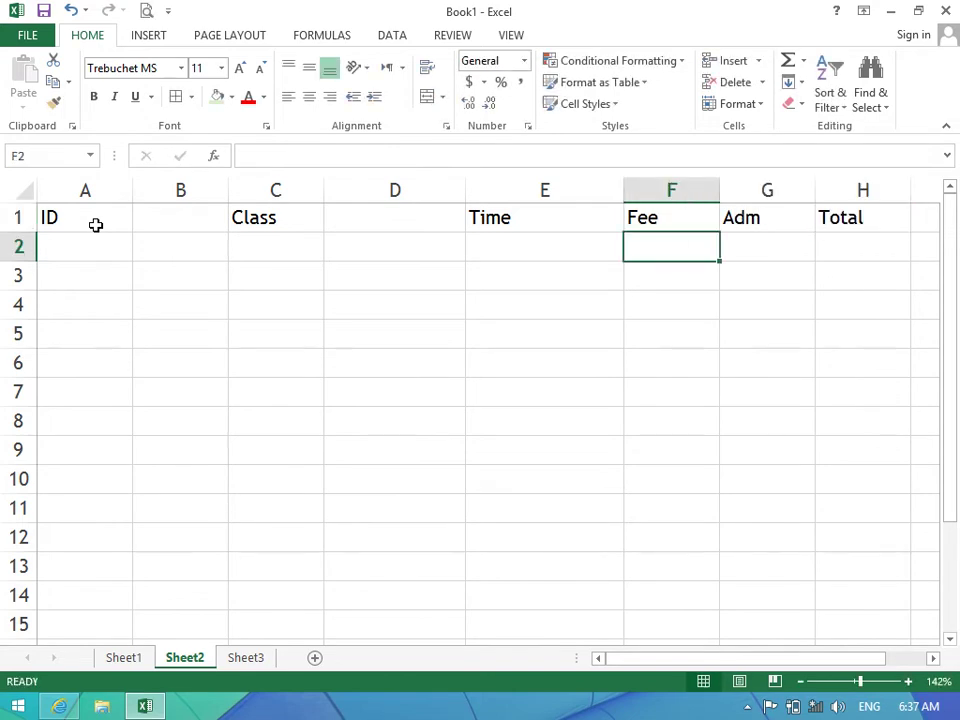
# Enter Name in B11 and Date in D11, then check the empty B1 and D1 gaps.
pyautogui.moveTo(176, 212); pyautogui.dragTo(192, 502)
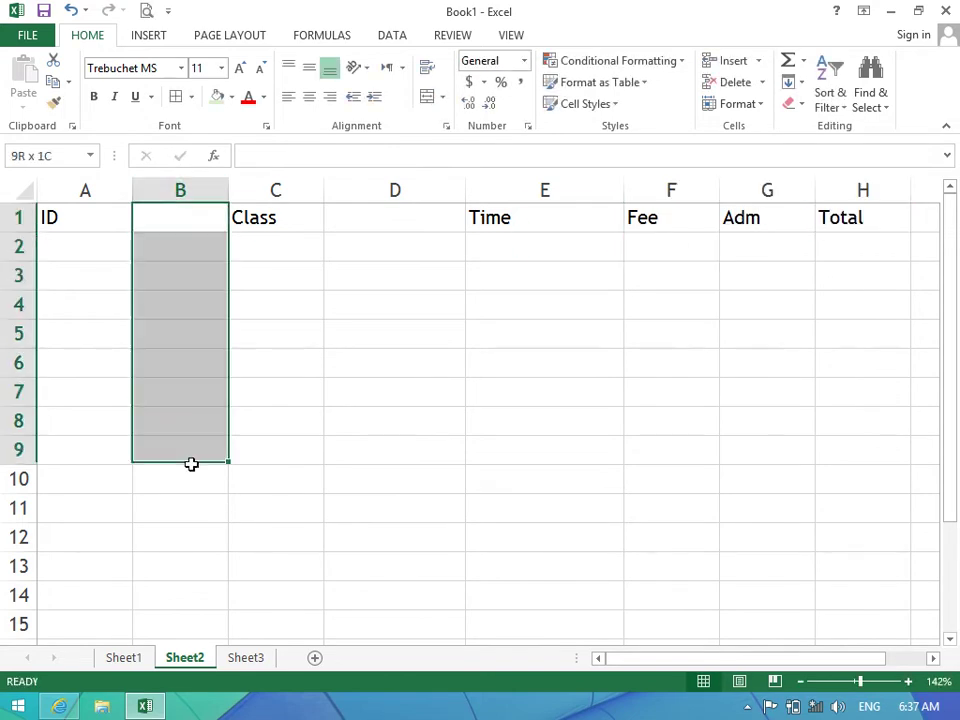
pyautogui.click(192, 502)
pyautogui.write('Name')
pyautogui.press('Tab')
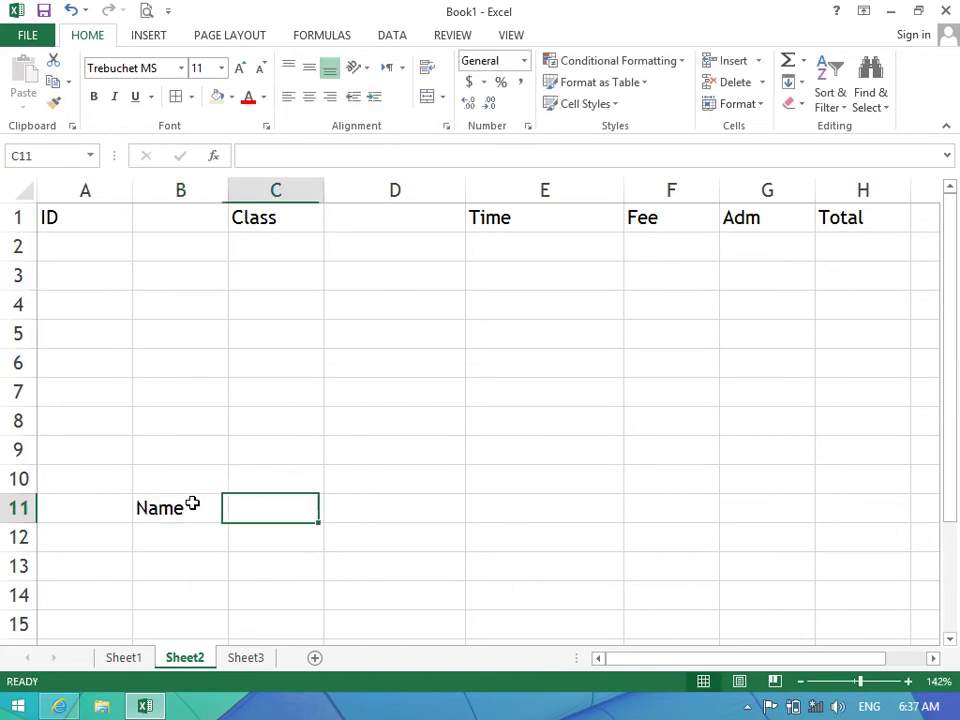
pyautogui.press('Tab')
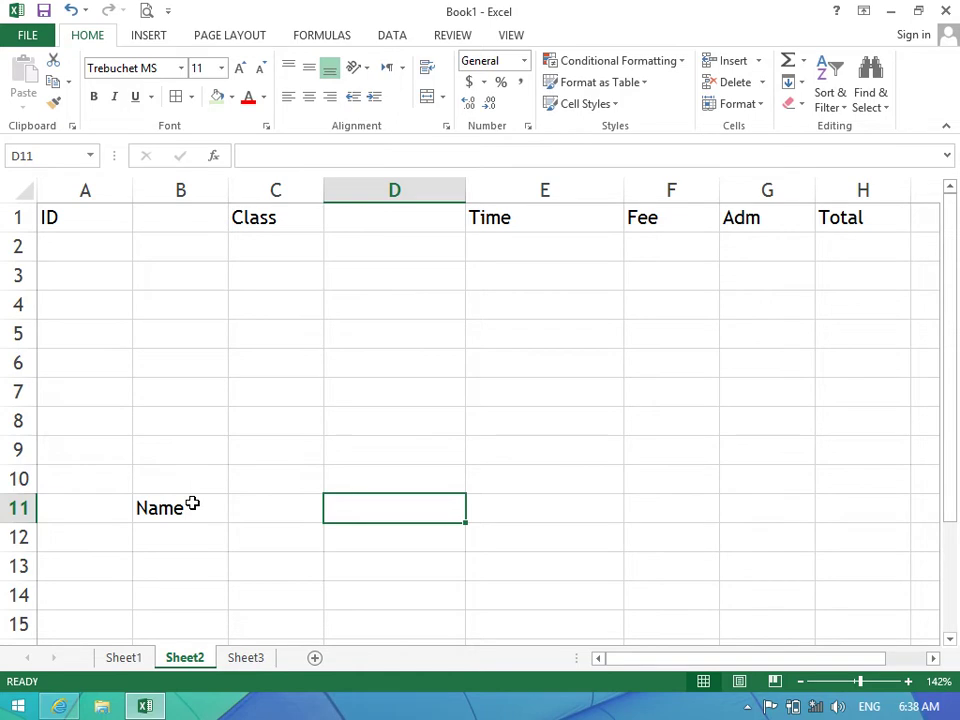
pyautogui.write('dATE')
pyautogui.press('Return')
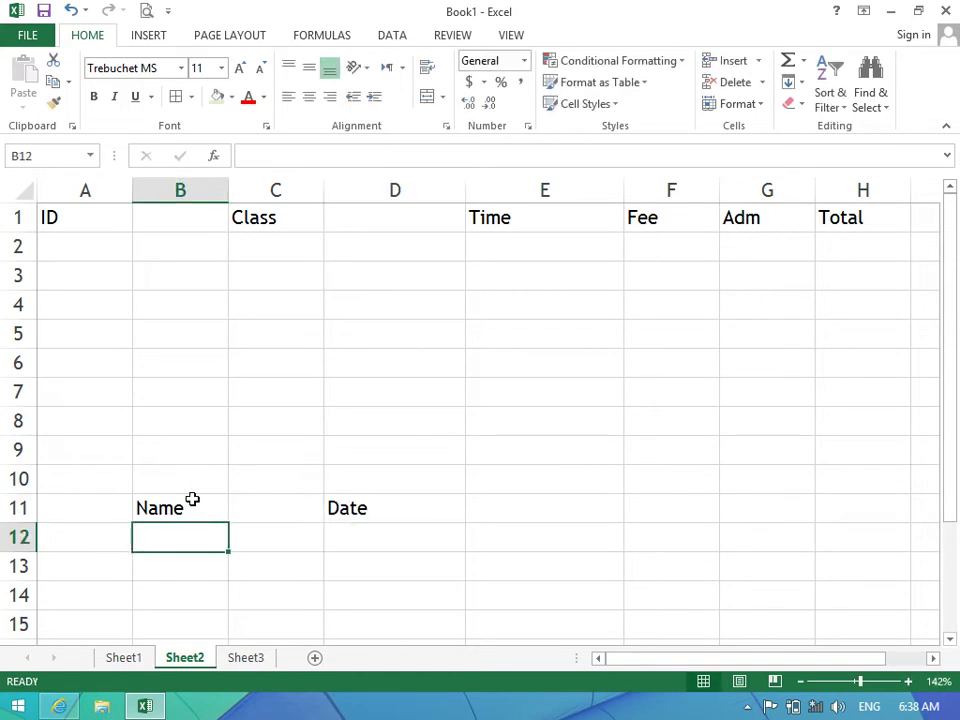
pyautogui.click(361, 511)
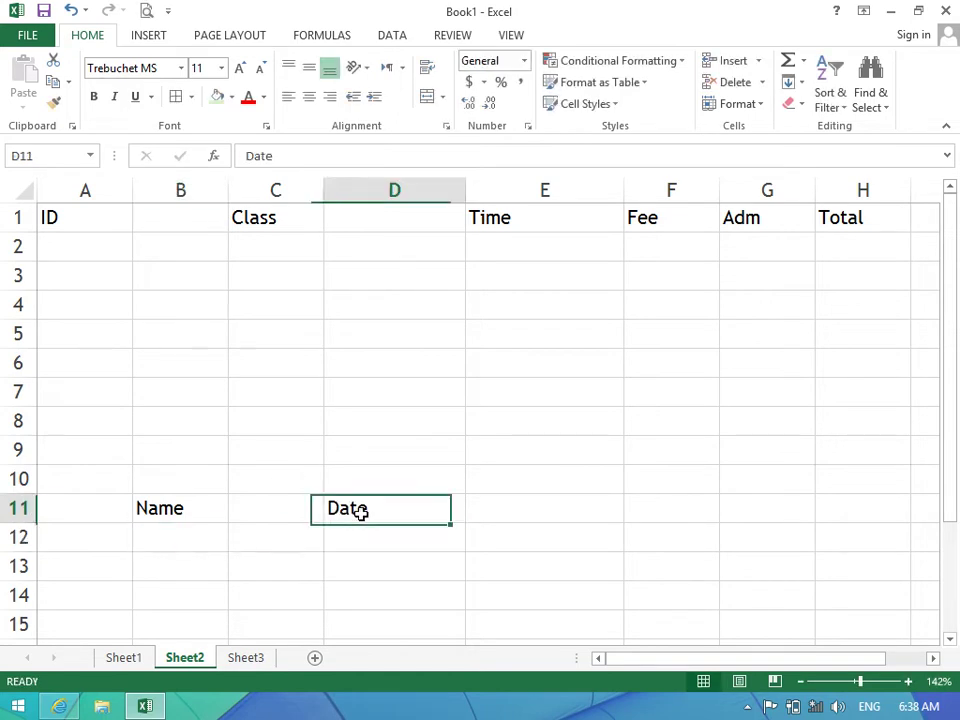
pyautogui.click(360, 212)
pyautogui.click(186, 505)
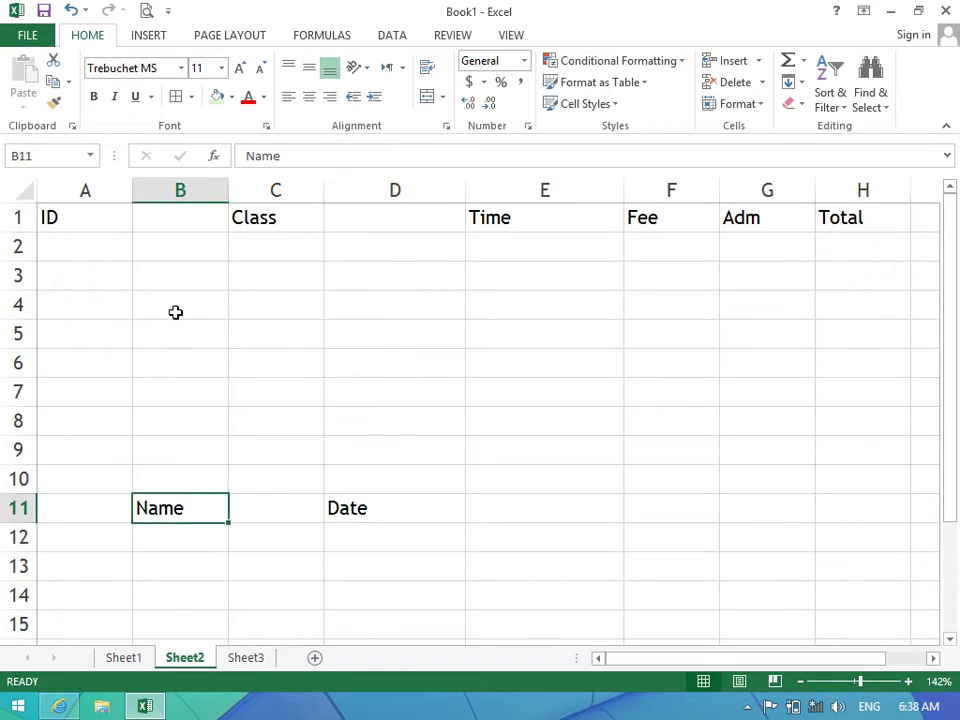
pyautogui.click(178, 218)
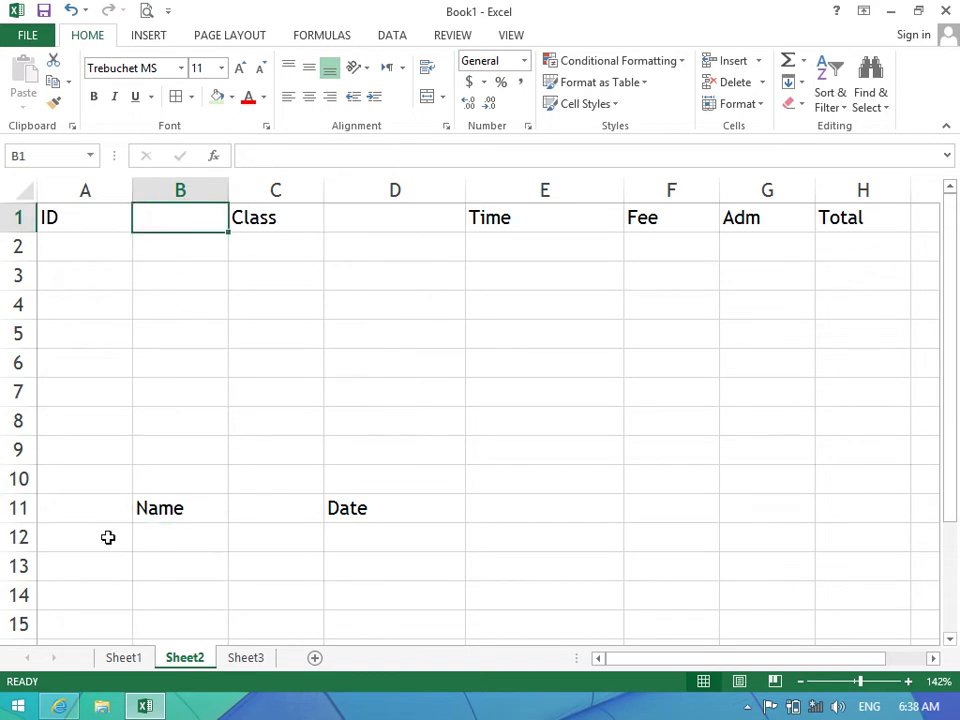
# Copy row 11 onto the header row A1:H1, then undo the paste that overwrote the headers.
pyautogui.moveTo(80, 510); pyautogui.dragTo(844, 512)
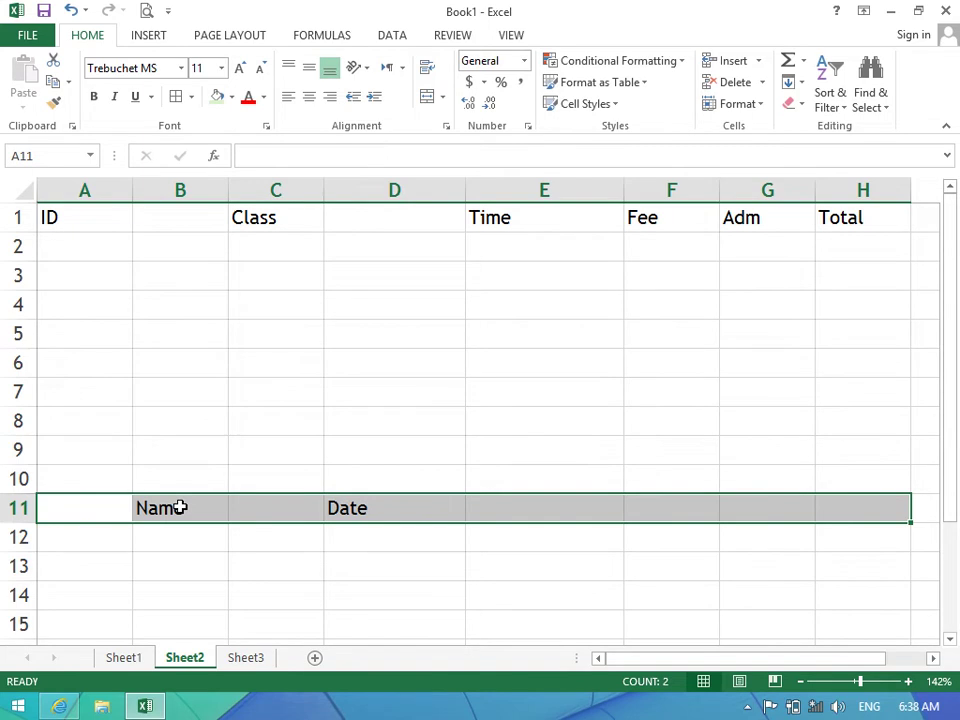
pyautogui.click(53, 81)
pyautogui.moveTo(94, 210); pyautogui.dragTo(838, 176)
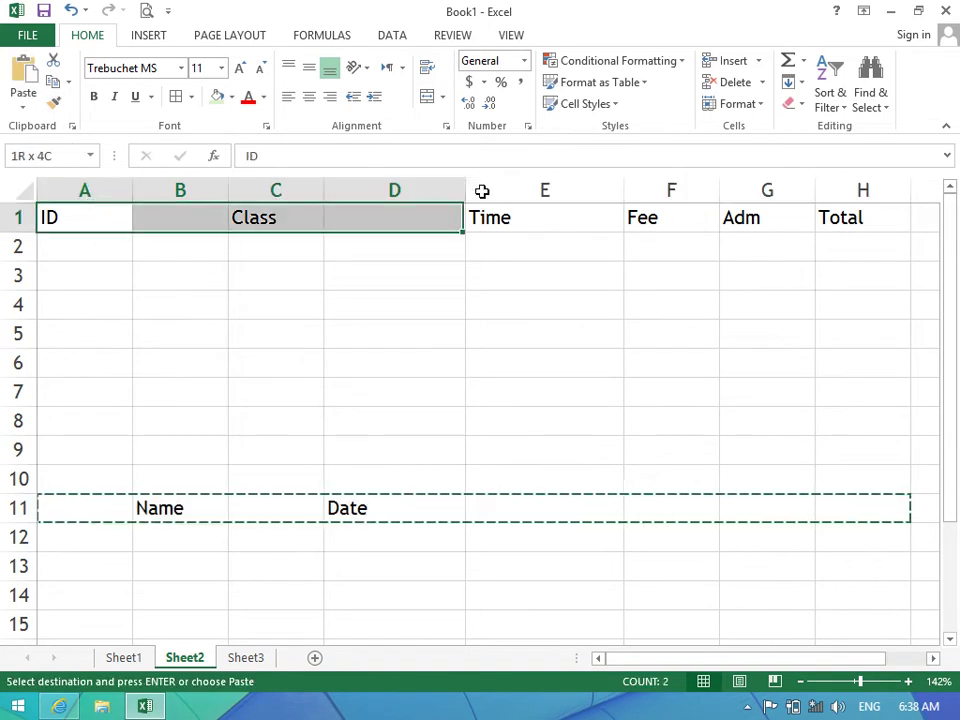
pyautogui.click(21, 80)
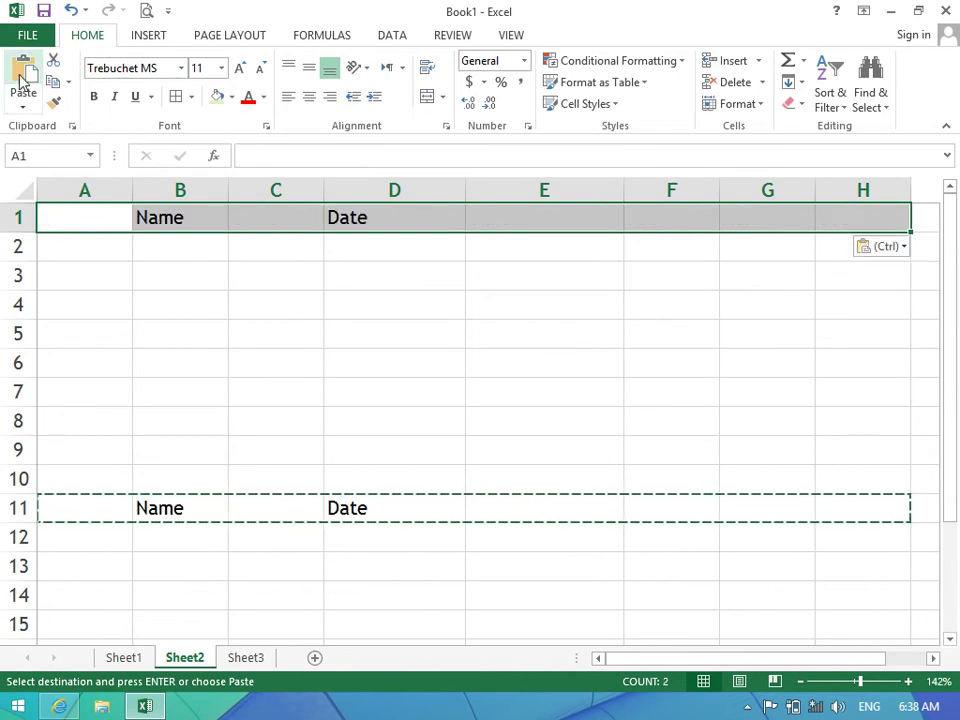
pyautogui.hotkey('ctrl', 'z')
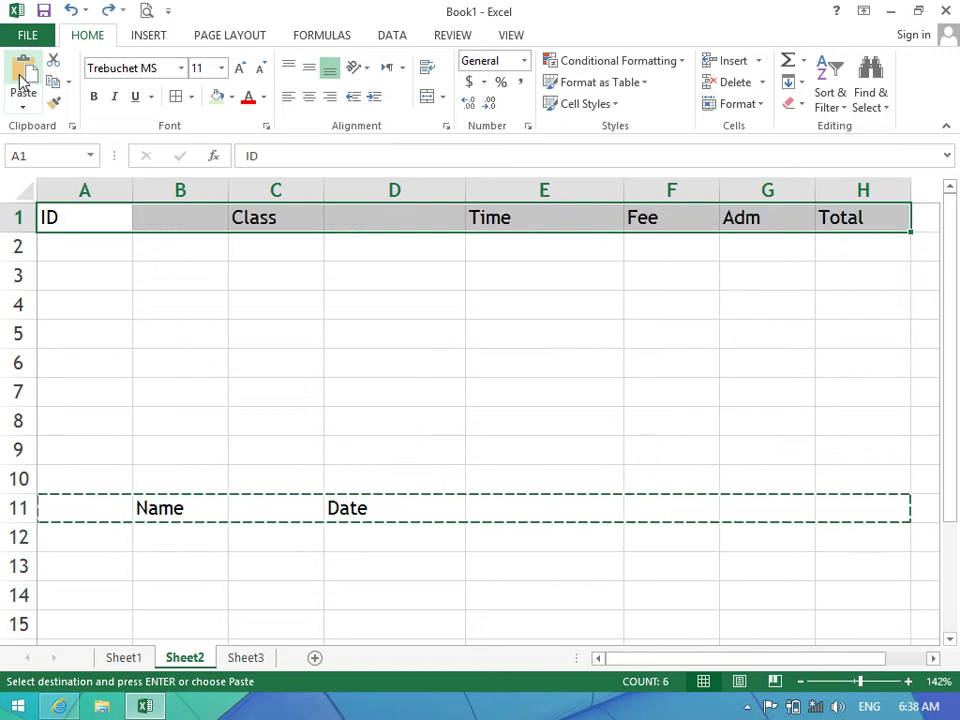
# Paste row 11 onto A1:H1 with Skip blanks, then clear Name and Date from row 11.
pyautogui.moveTo(113, 510); pyautogui.dragTo(838, 510)
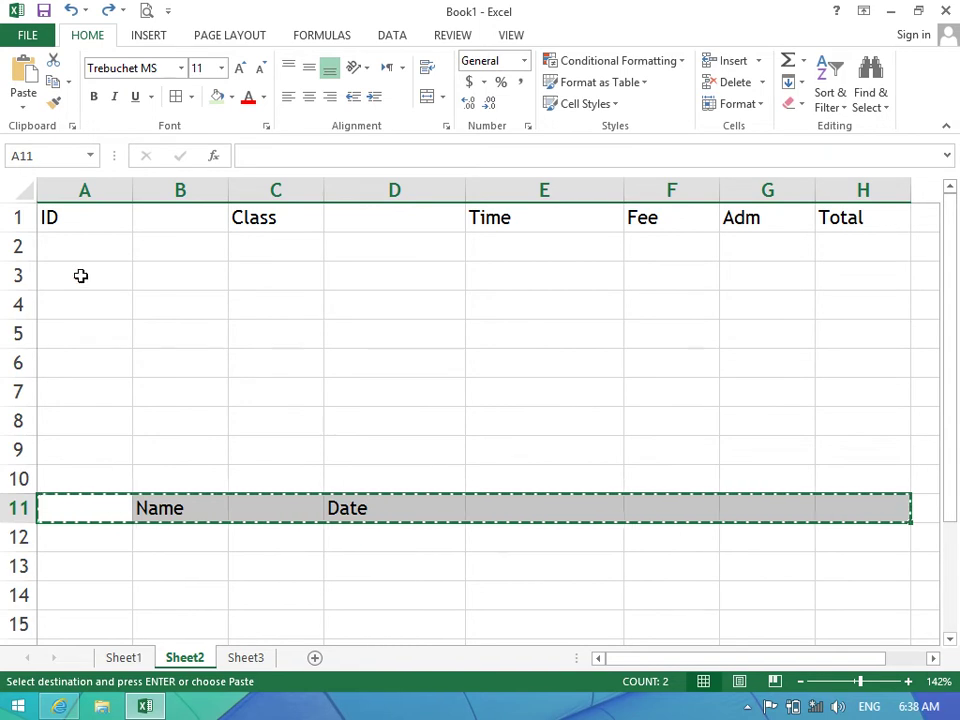
pyautogui.moveTo(100, 216); pyautogui.dragTo(825, 190)
pyautogui.click(23, 106)
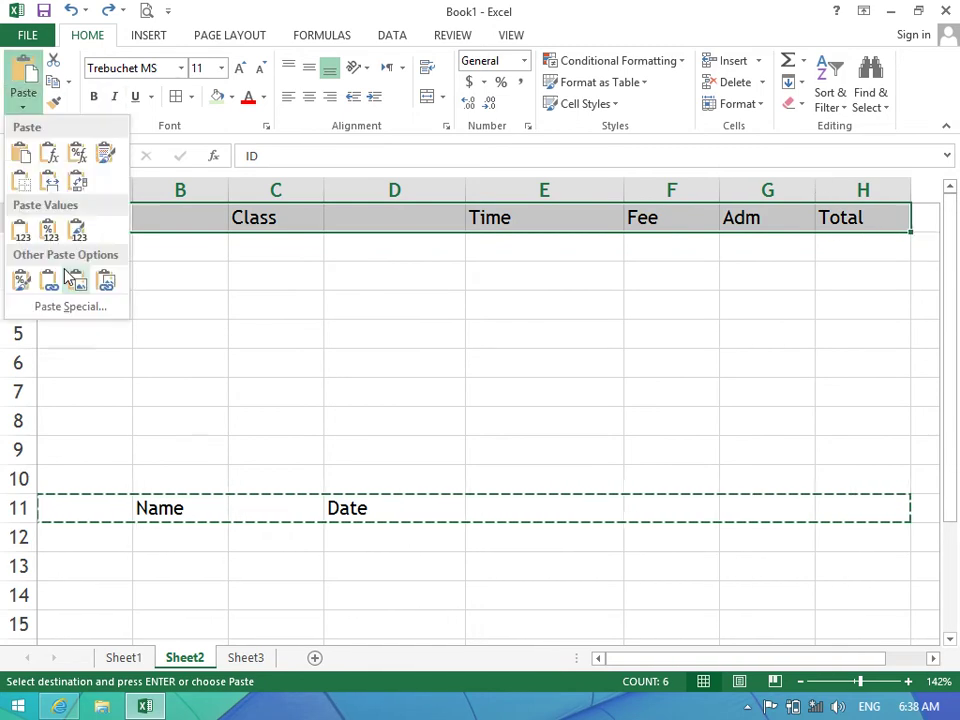
pyautogui.click(76, 306)
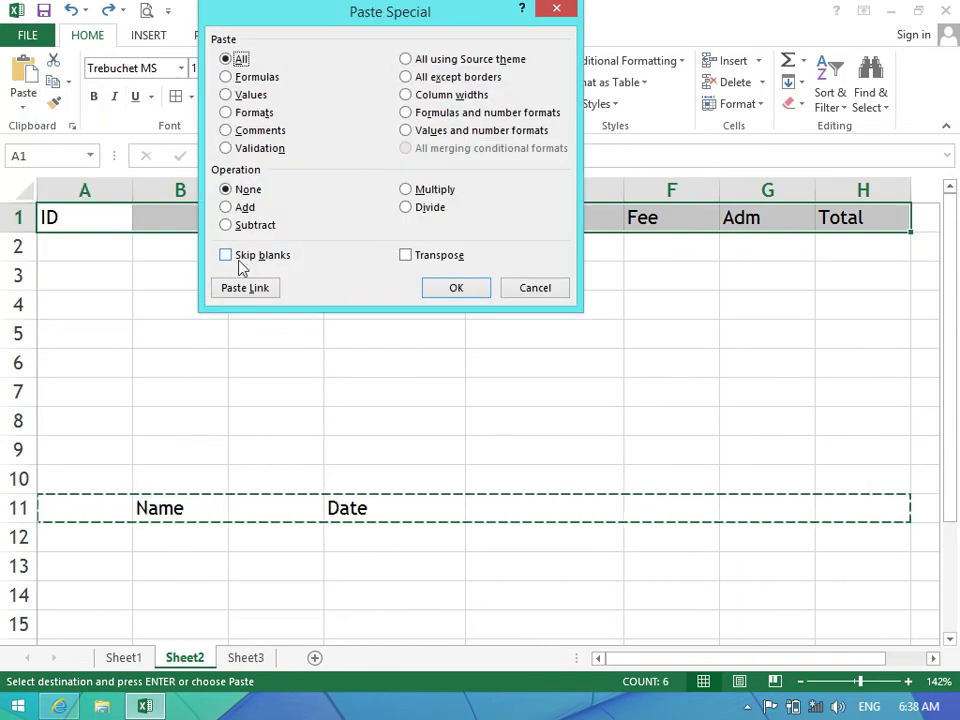
pyautogui.click(240, 258)
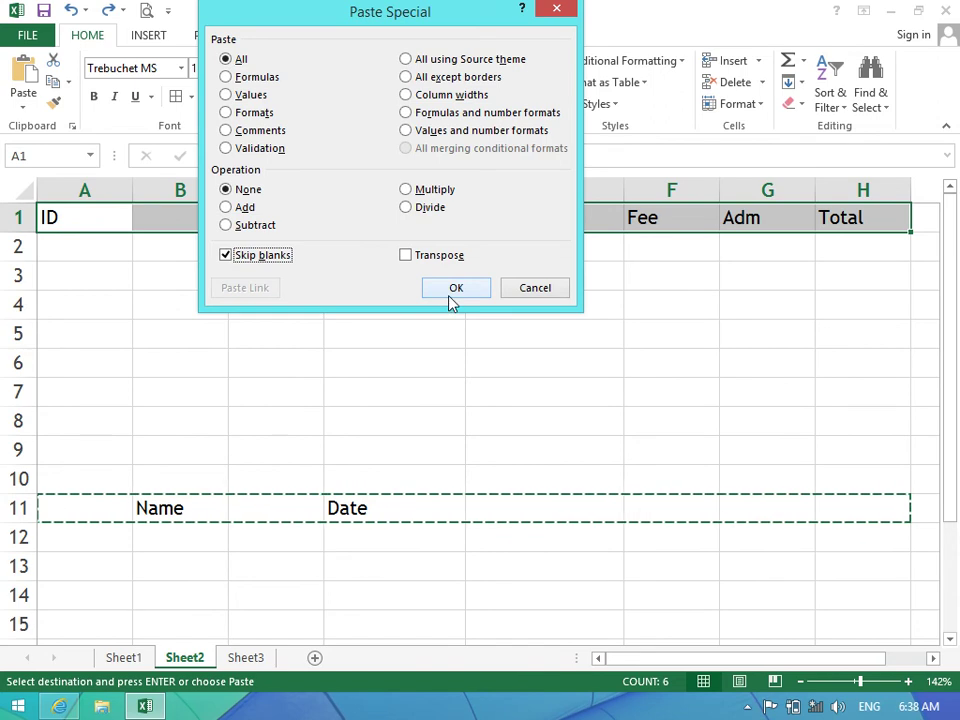
pyautogui.click(449, 292)
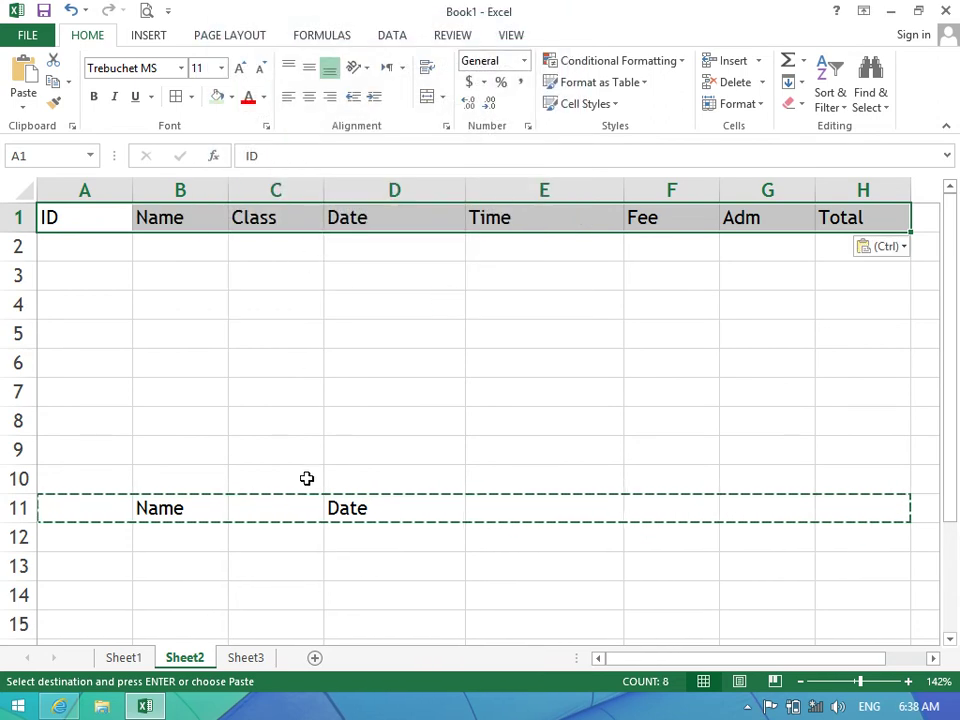
pyautogui.moveTo(376, 508); pyautogui.dragTo(216, 507)
pyautogui.press('Delete')
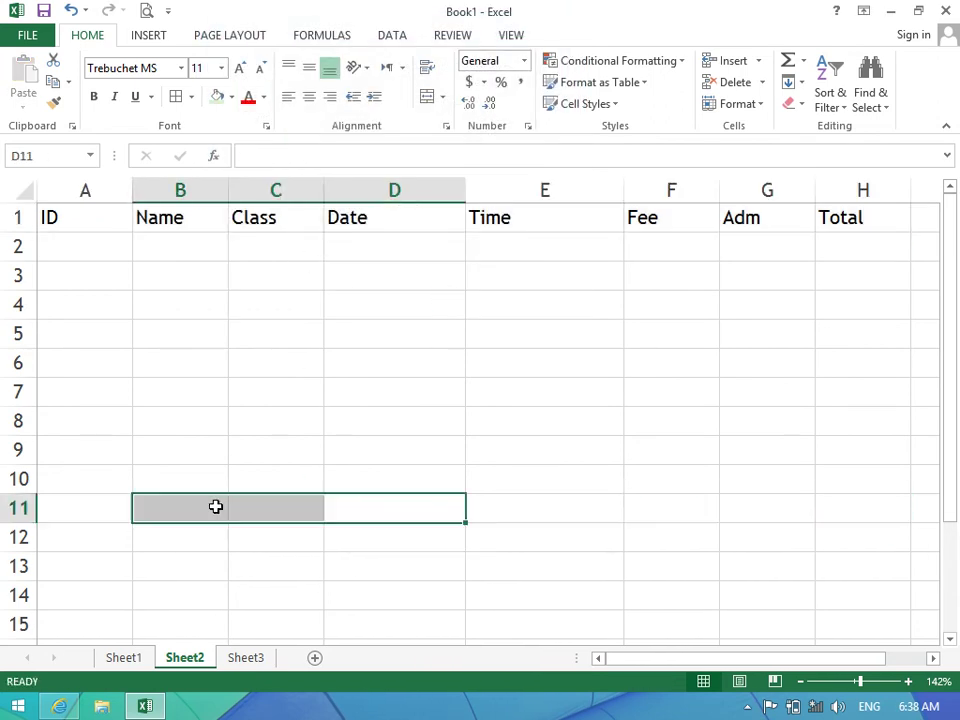
# Copy the ID-to-Total header row A1:H1 and select an empty cell below it.
pyautogui.click(369, 214)
pyautogui.click(190, 218)
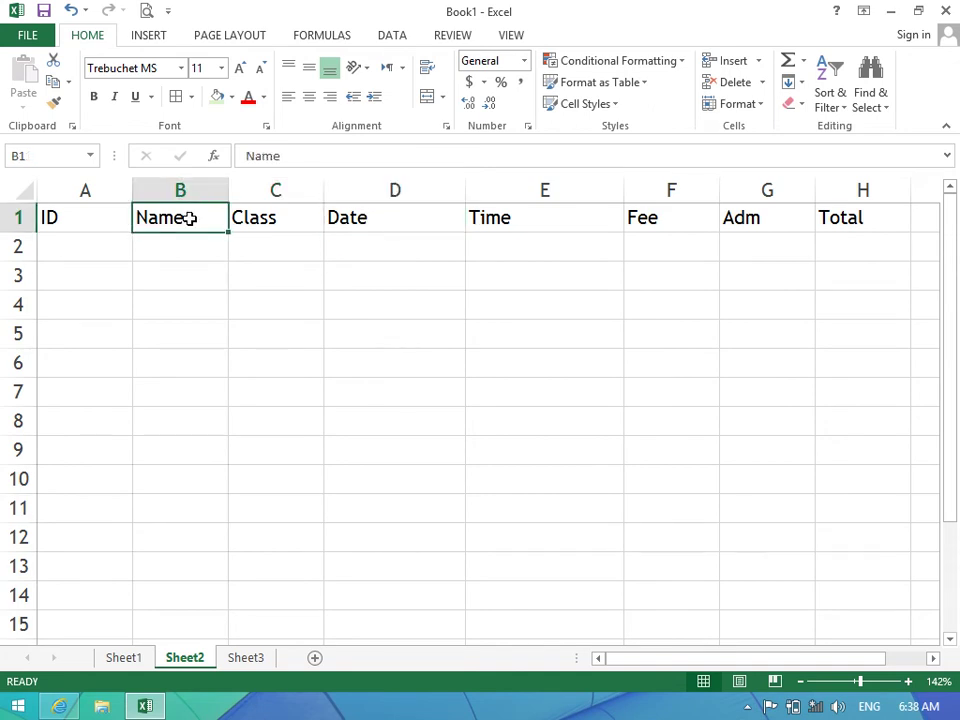
pyautogui.moveTo(108, 218); pyautogui.dragTo(891, 148)
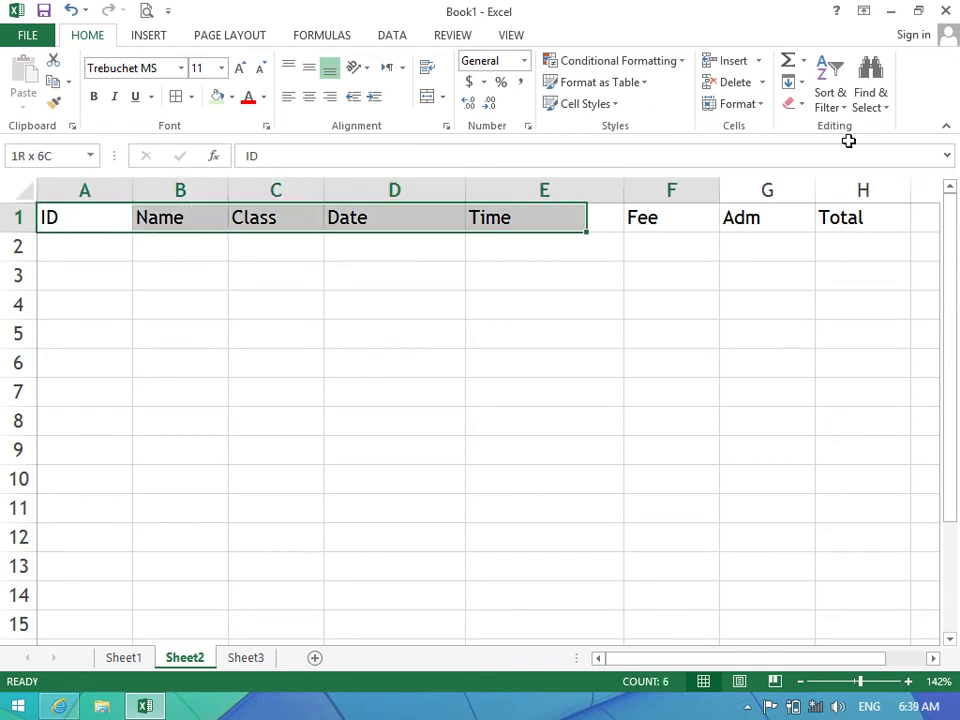
pyautogui.click(53, 81)
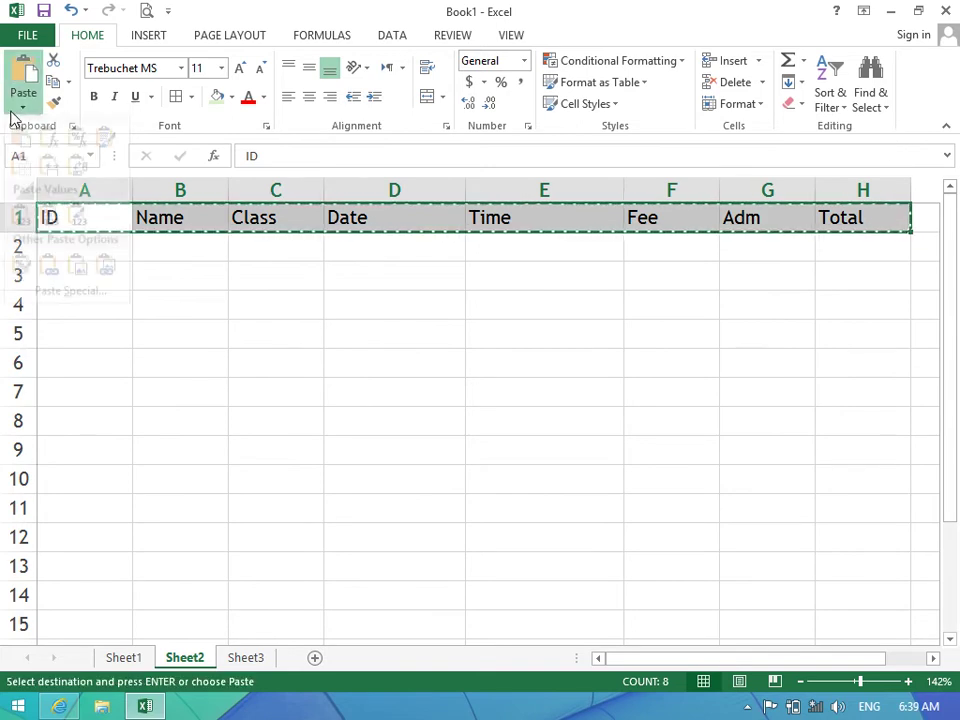
pyautogui.click(24, 102)
pyautogui.click(62, 302)
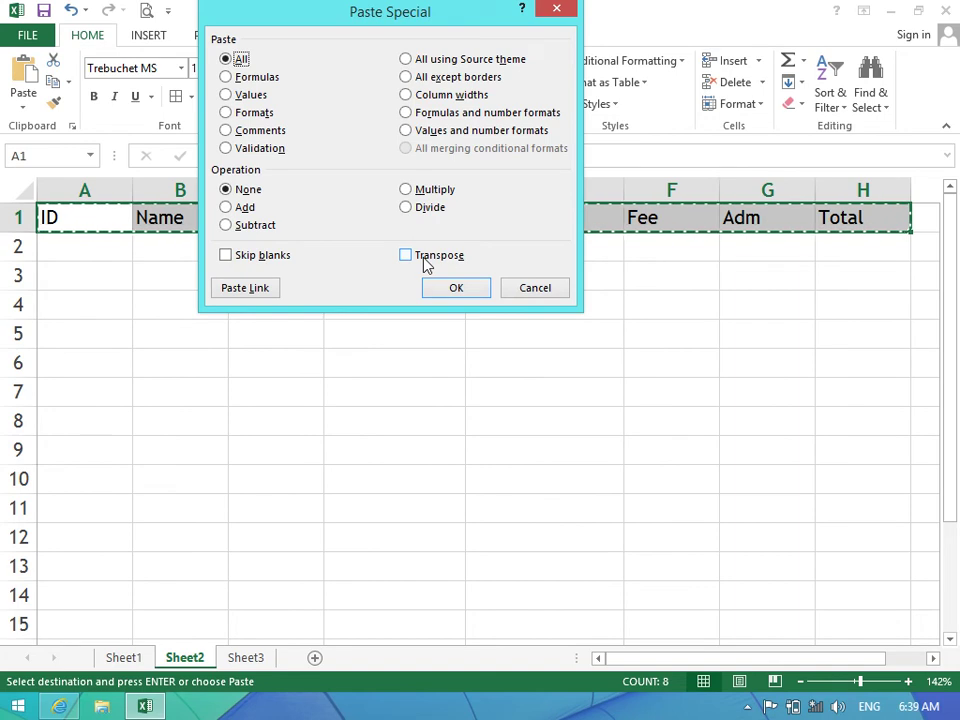
pyautogui.click(515, 292)
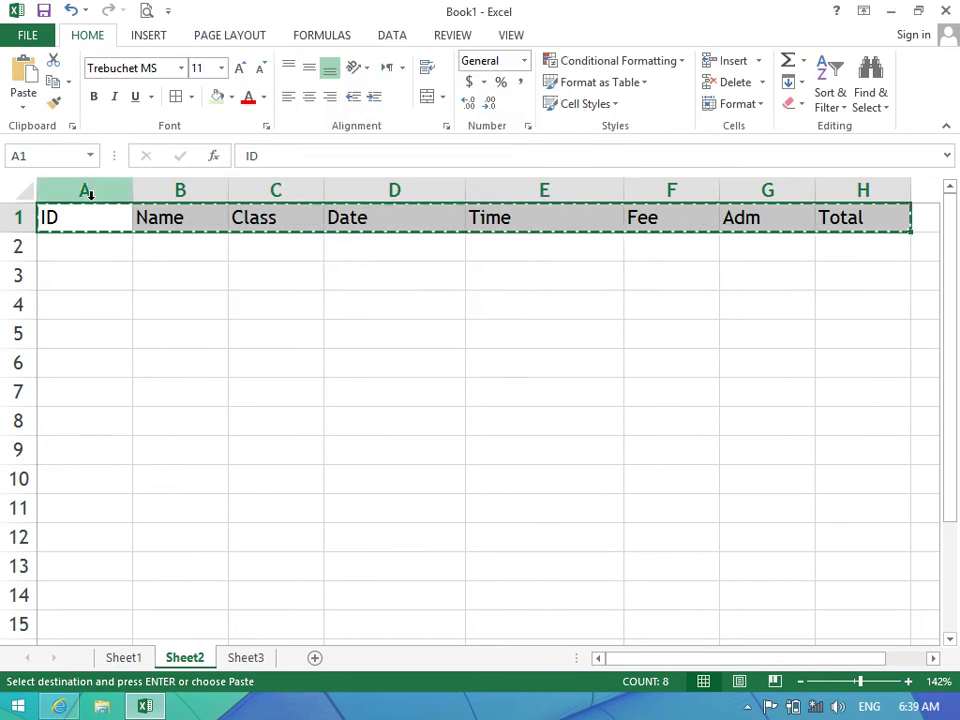
pyautogui.click(24, 104)
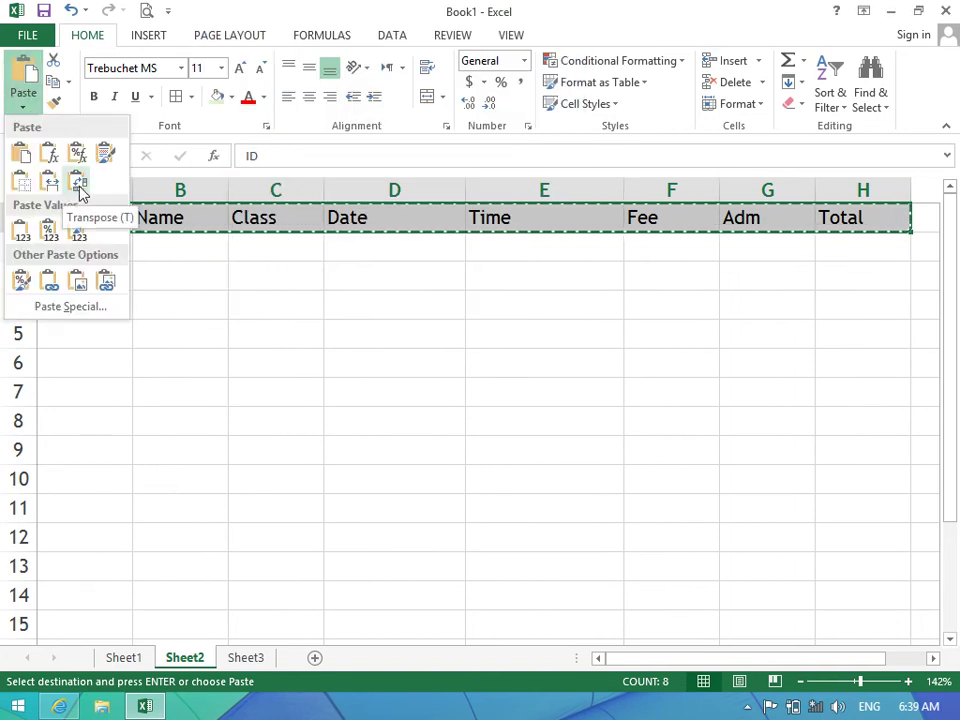
pyautogui.click(260, 267)
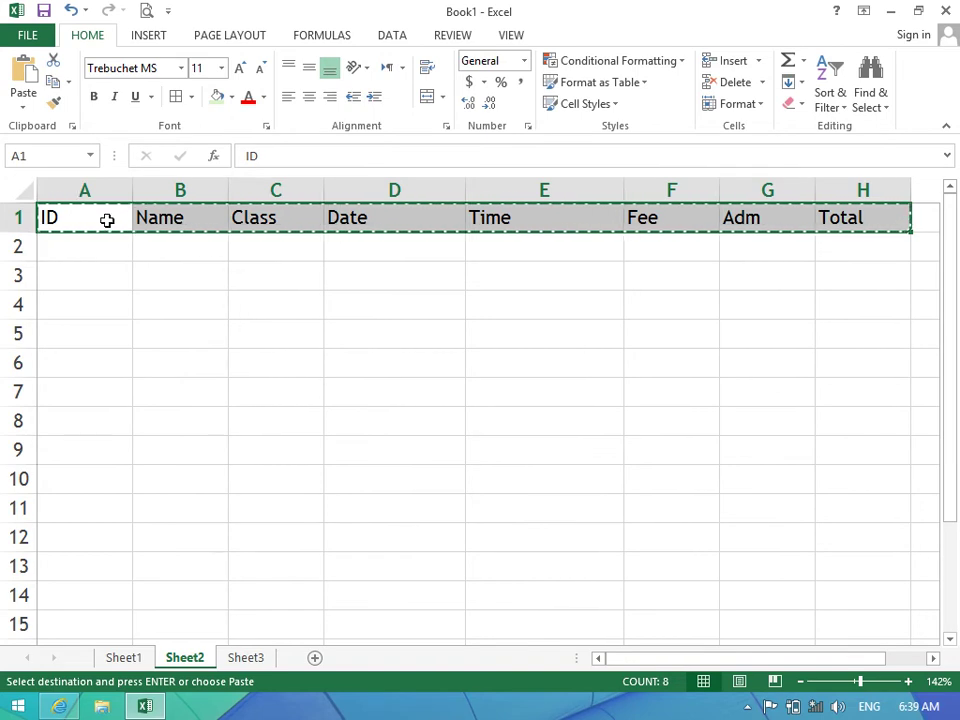
pyautogui.click(90, 302)
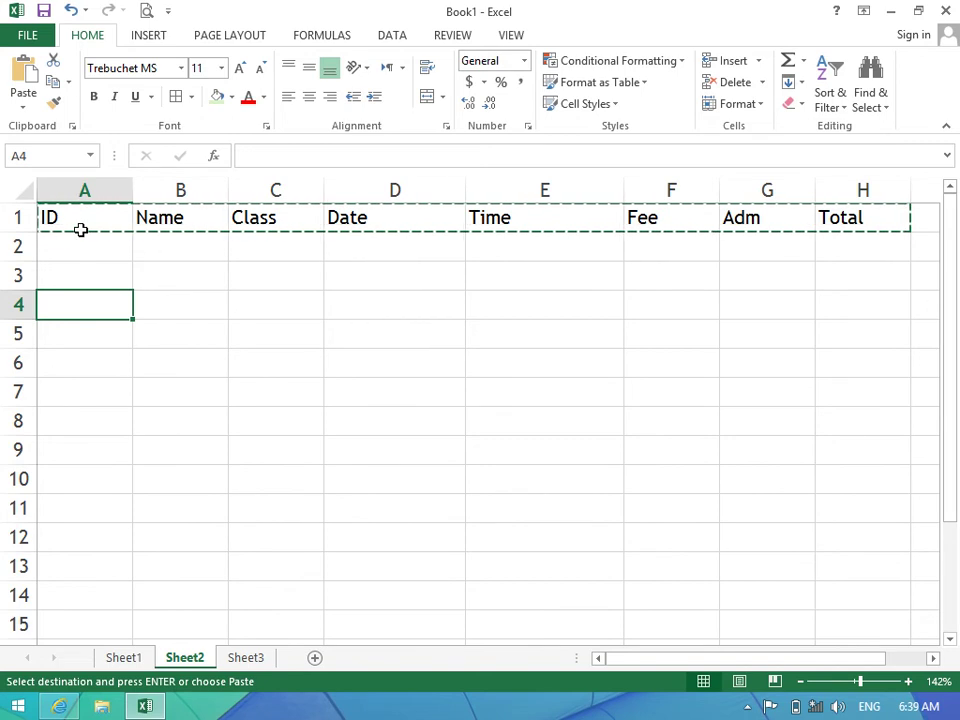
# Paste the headers transposed down column A starting at A3 via Paste Special.
pyautogui.moveTo(81, 230); pyautogui.dragTo(830, 212)
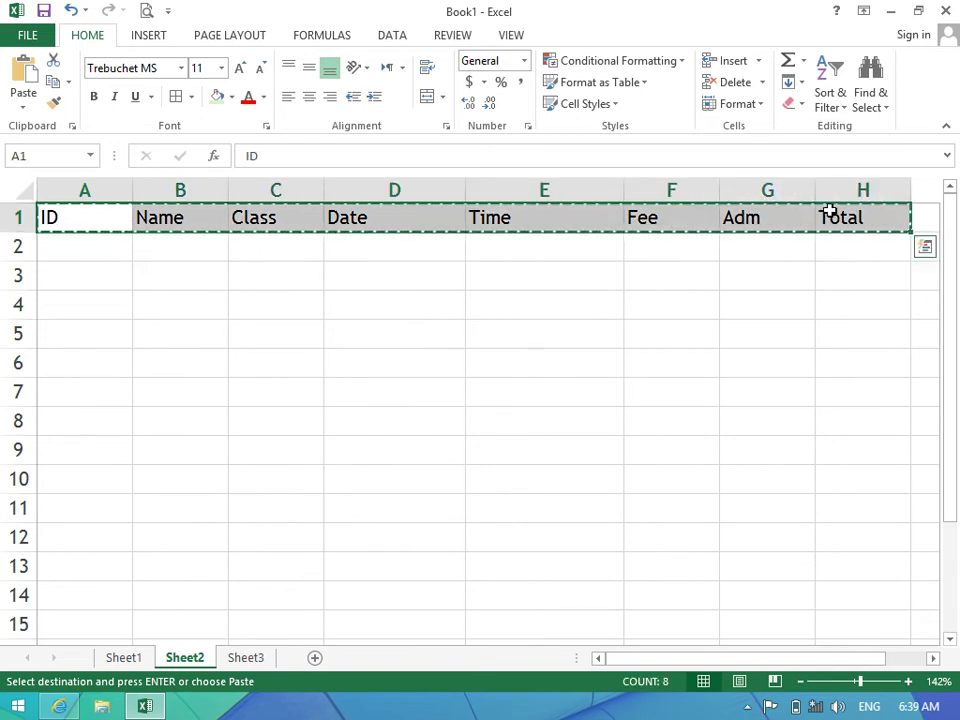
pyautogui.click(69, 271)
pyautogui.click(22, 100)
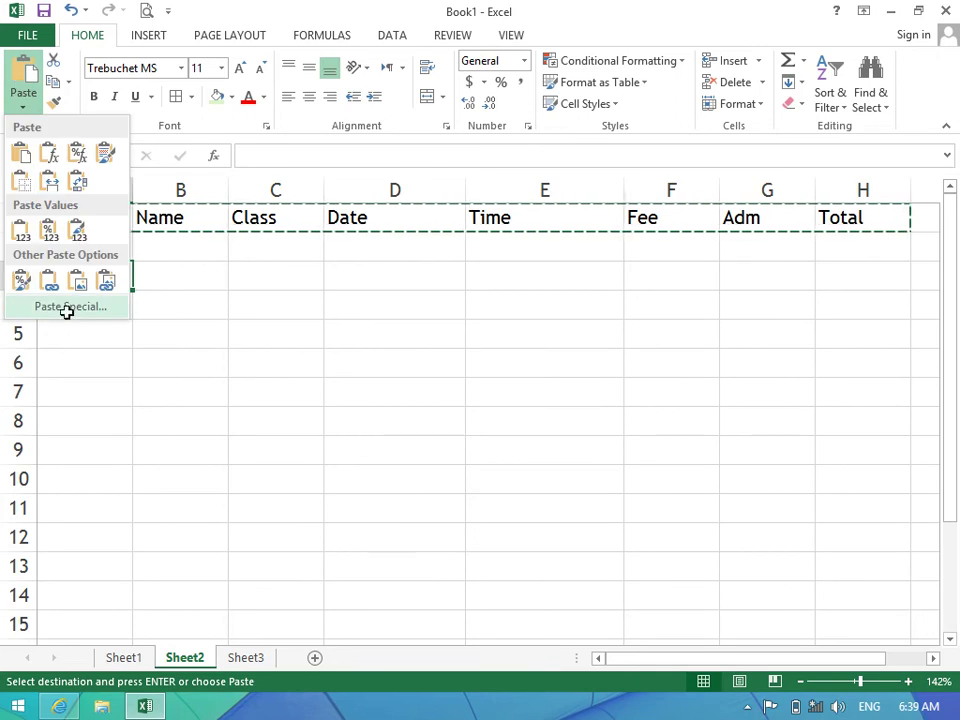
pyautogui.click(66, 307)
pyautogui.click(418, 255)
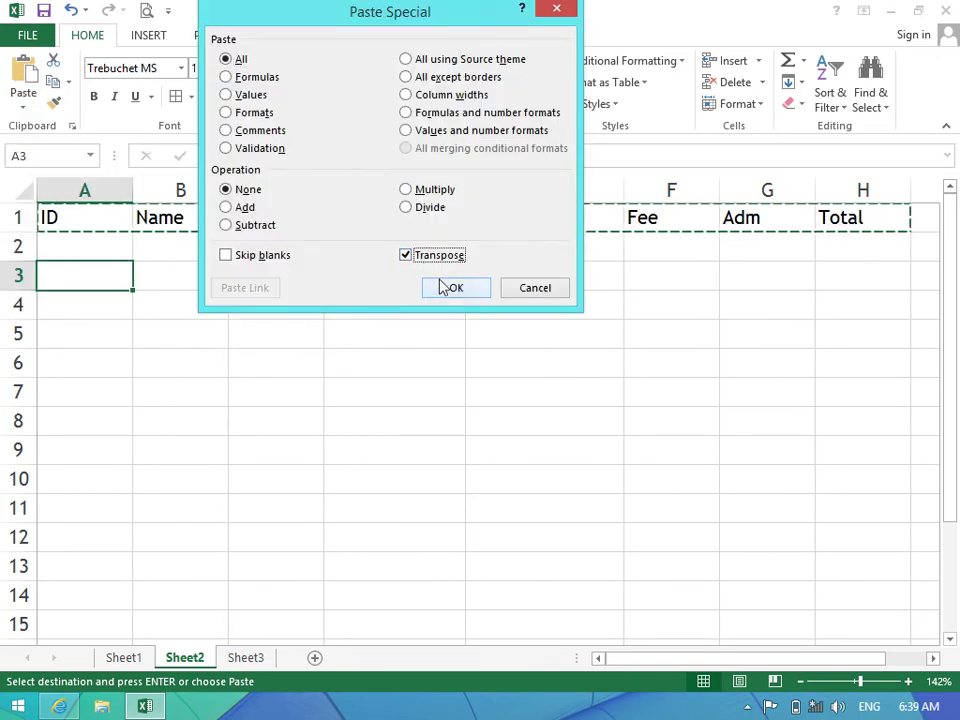
pyautogui.click(440, 287)
# Clear the original header row A1:H1.
pyautogui.moveTo(60, 217); pyautogui.dragTo(848, 220)
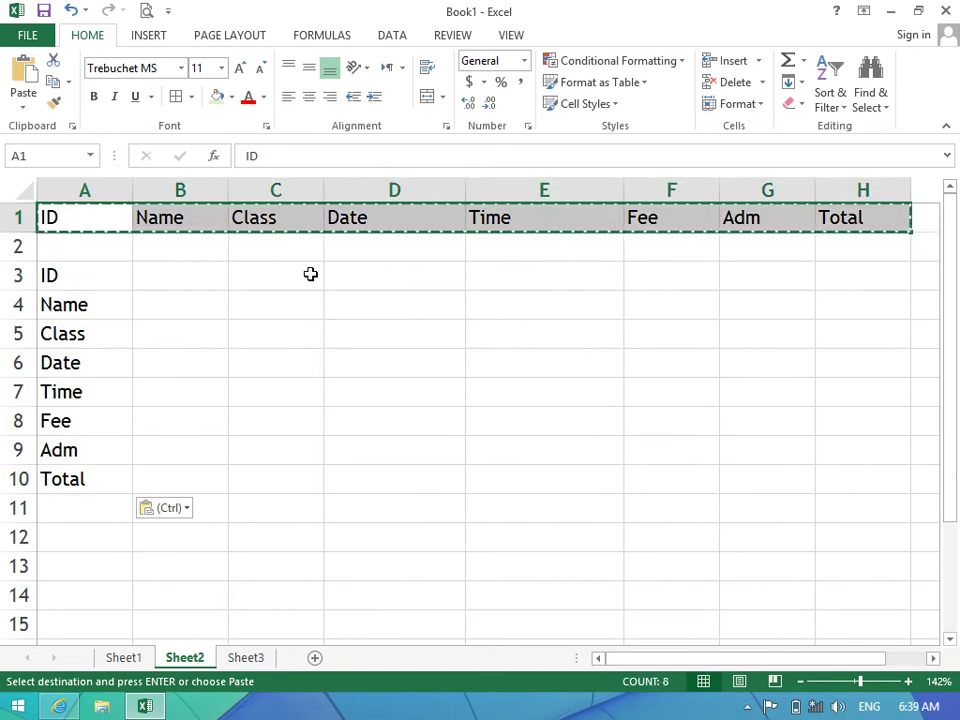
pyautogui.moveTo(105, 286); pyautogui.dragTo(122, 486)
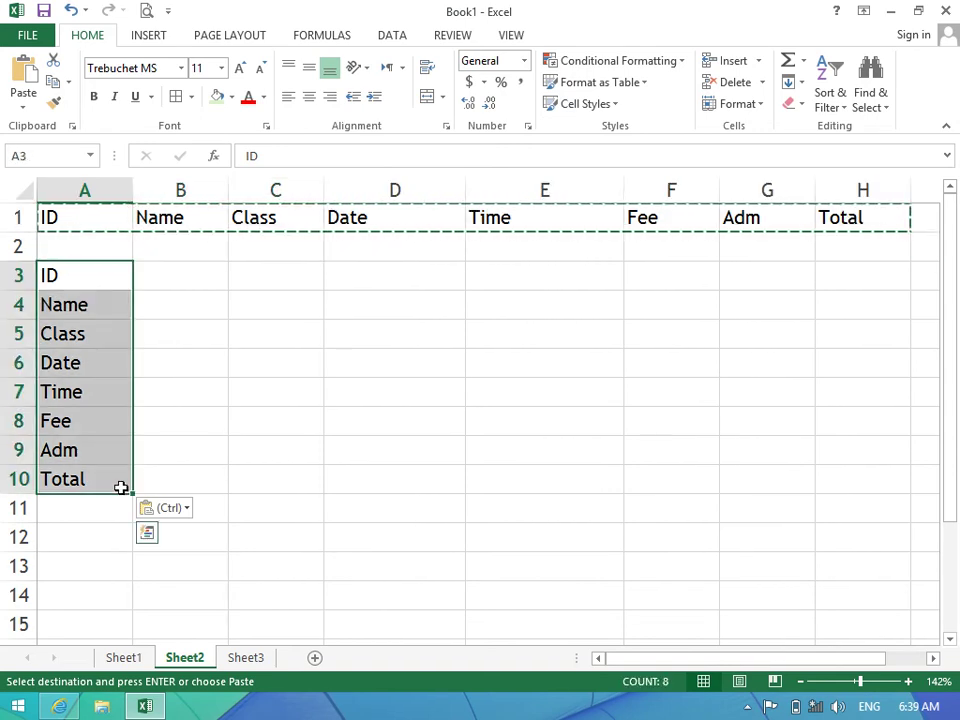
pyautogui.moveTo(60, 217); pyautogui.dragTo(394, 217)
pyautogui.moveTo(465, 232); pyautogui.dragTo(882, 241)
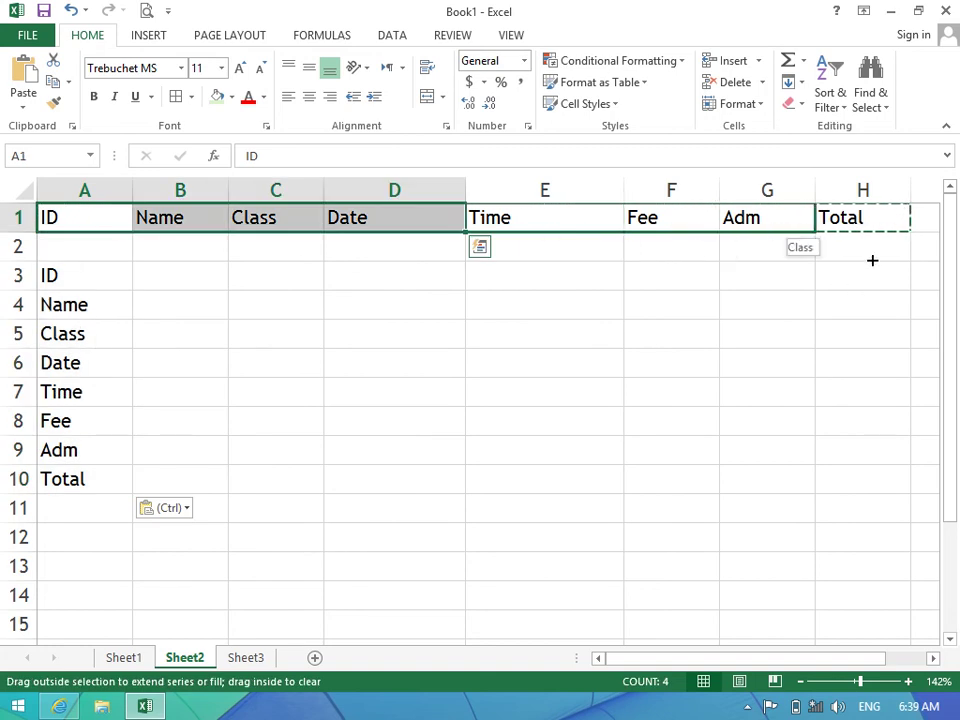
pyautogui.press('Delete')
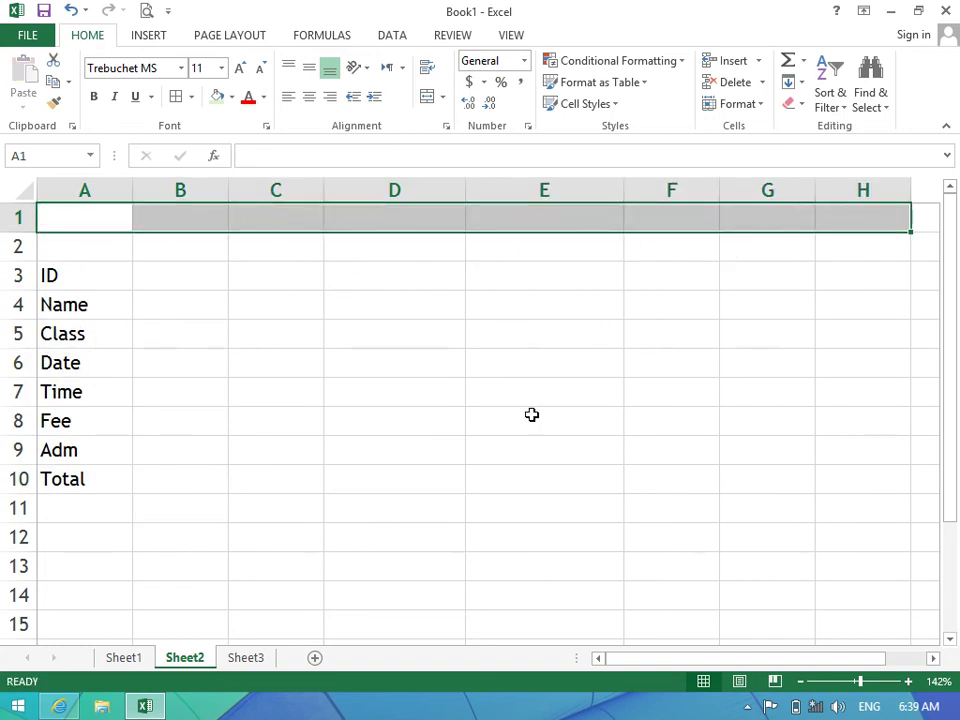
# Copy A3:A10, paste it transposed into A1, then delete the A3:A10 list.
pyautogui.click(531, 414)
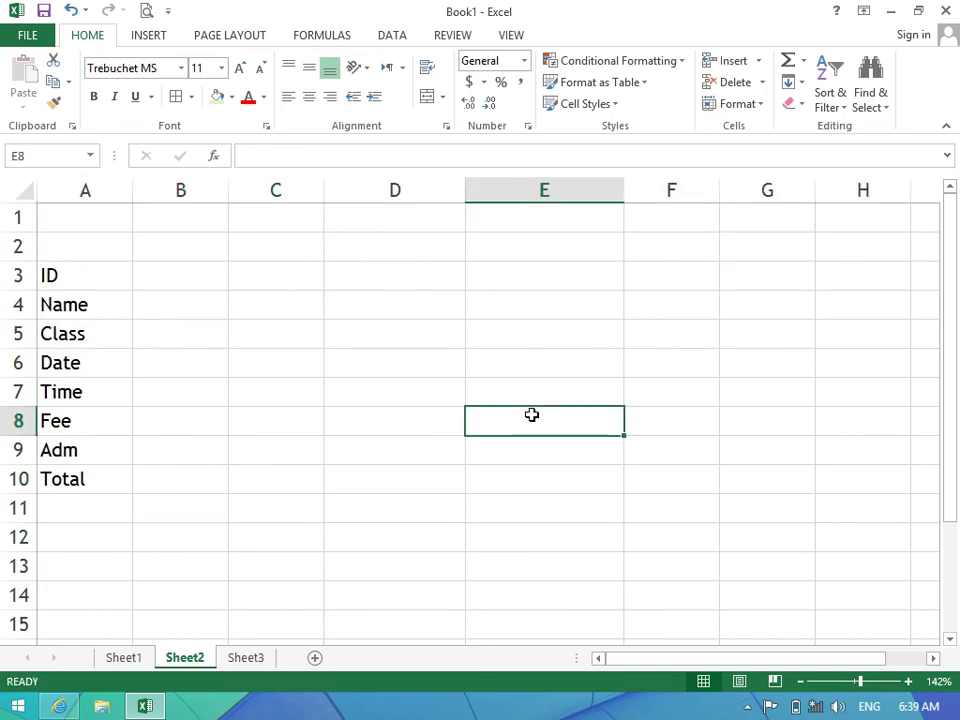
pyautogui.moveTo(60, 478); pyautogui.dragTo(75, 278)
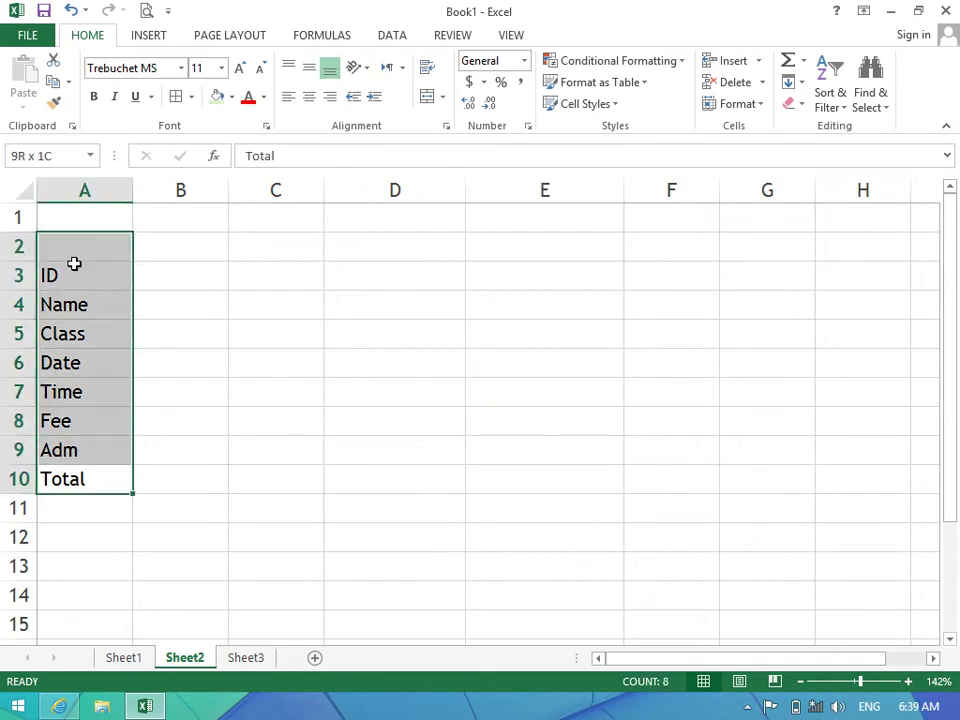
pyautogui.click(57, 92)
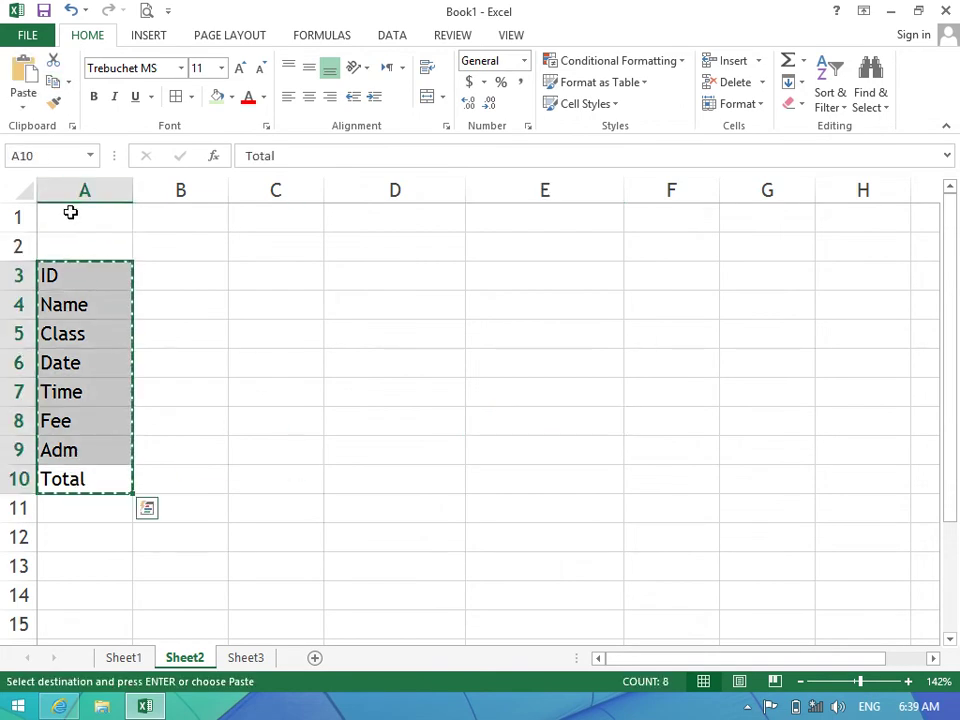
pyautogui.click(71, 212)
pyautogui.click(23, 106)
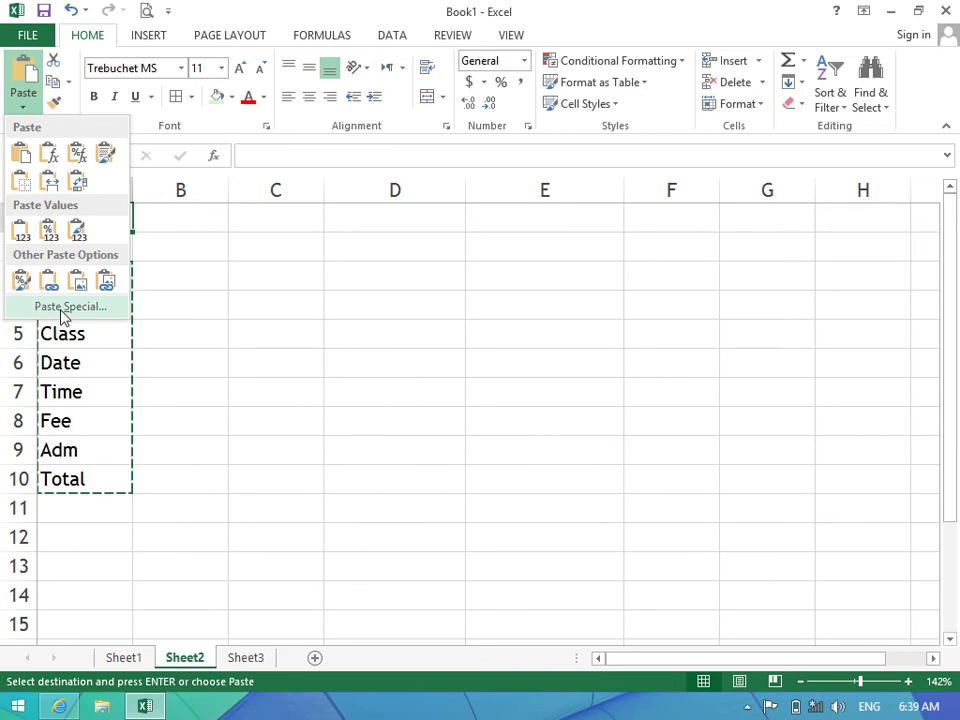
pyautogui.click(62, 305)
pyautogui.click(432, 257)
pyautogui.click(456, 288)
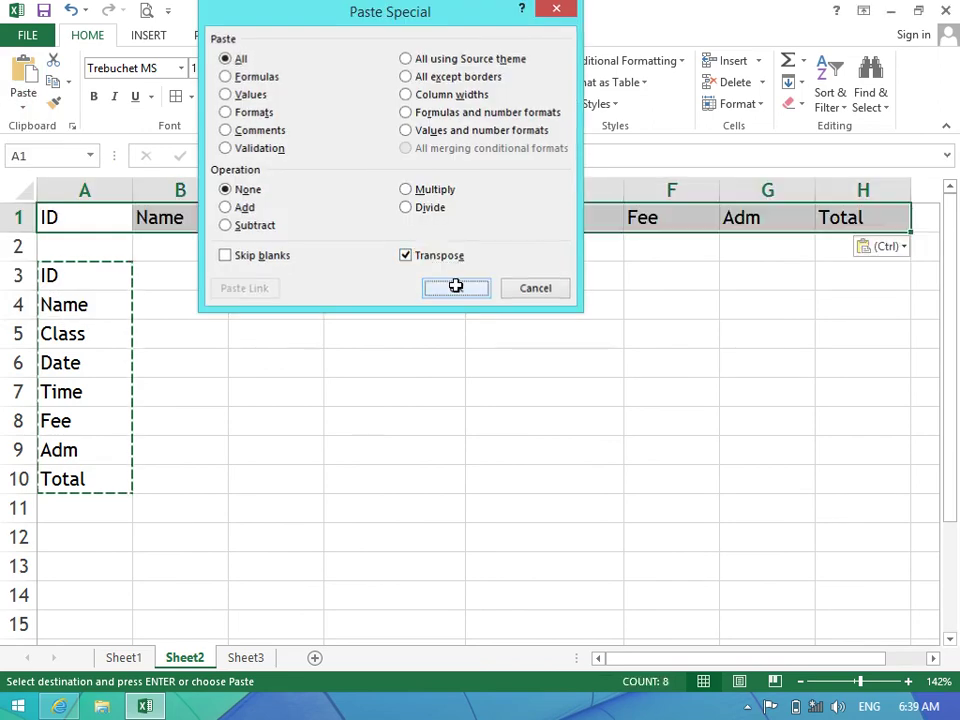
pyautogui.moveTo(91, 286); pyautogui.dragTo(118, 482)
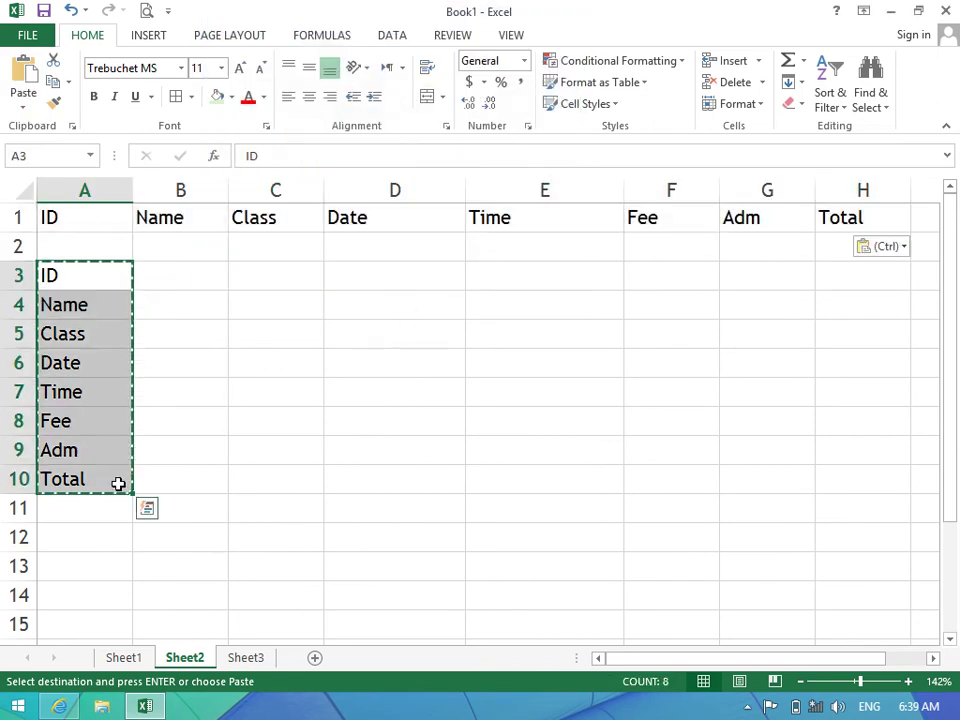
pyautogui.press('Delete')
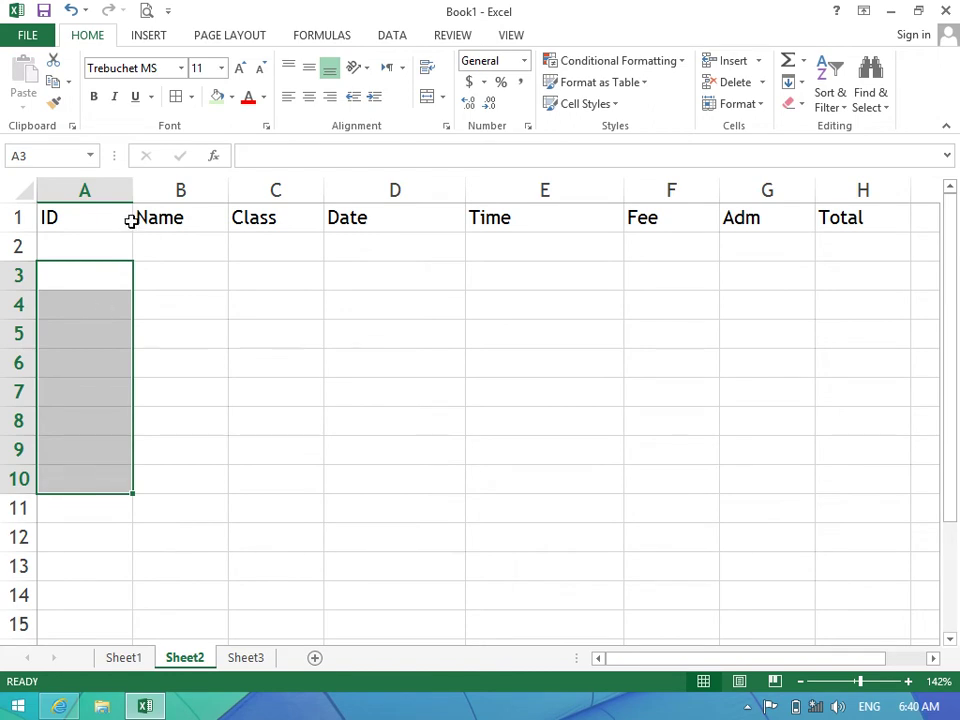
# Centre the header text in A1:H1 and copy the row.
pyautogui.moveTo(131, 220); pyautogui.dragTo(874, 195)
pyautogui.click(312, 96)
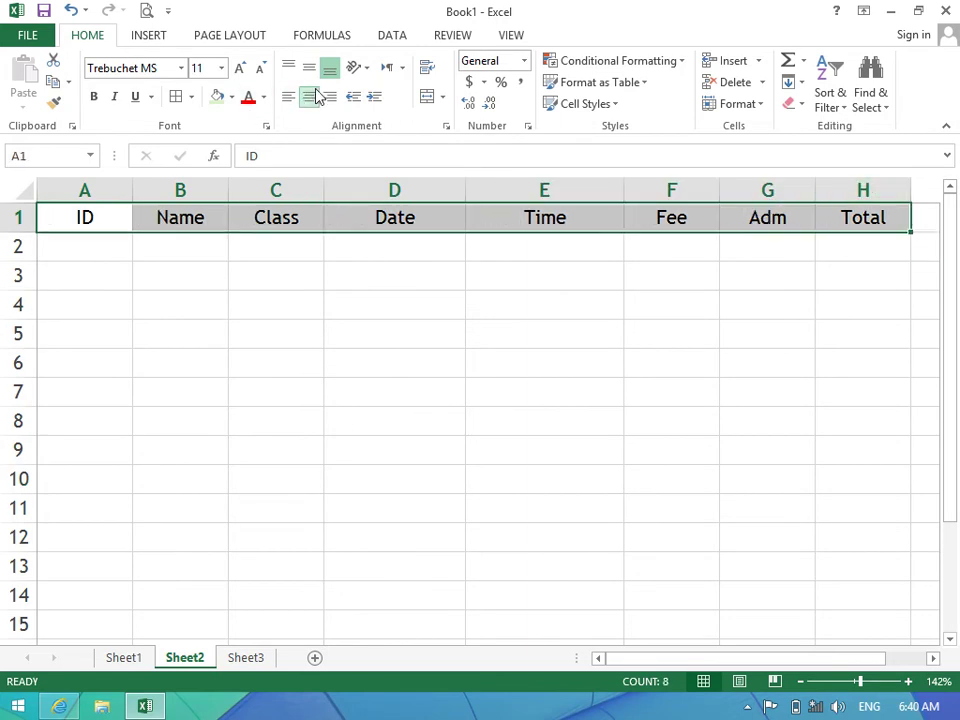
pyautogui.click(55, 82)
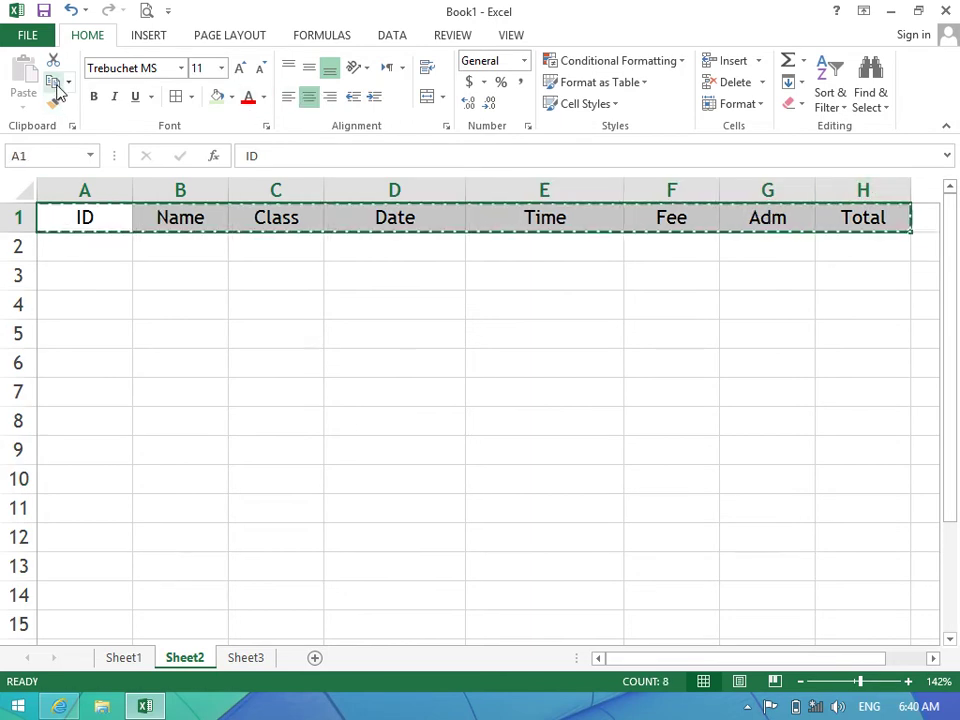
# Open Paste Special at A2, cancel without pasting, and go to Sheet1.
pyautogui.click(75, 256)
pyautogui.click(24, 104)
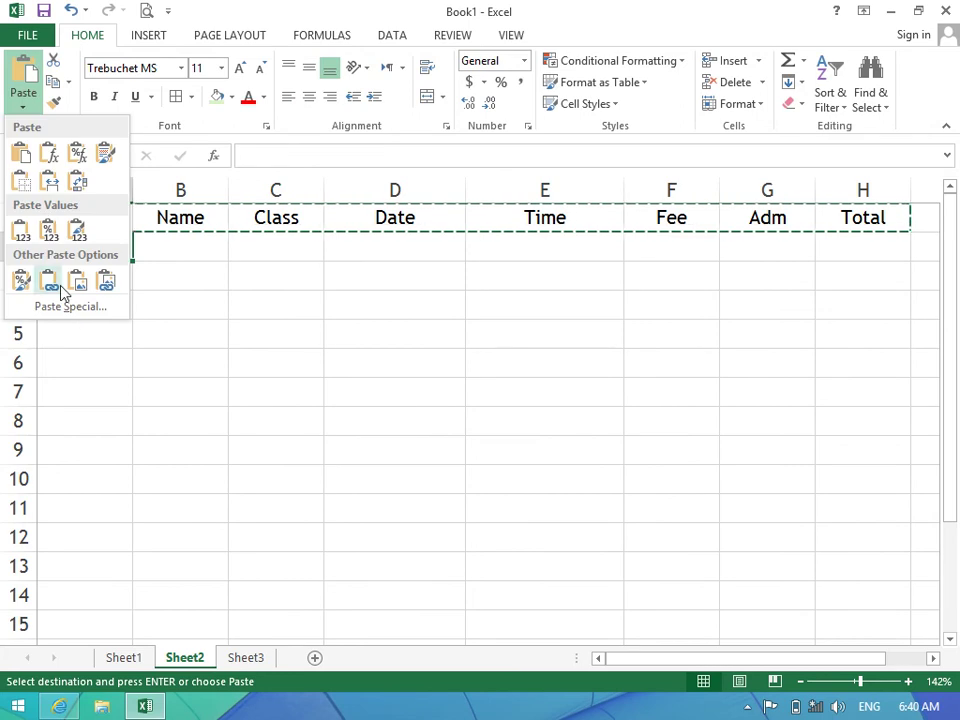
pyautogui.click(70, 311)
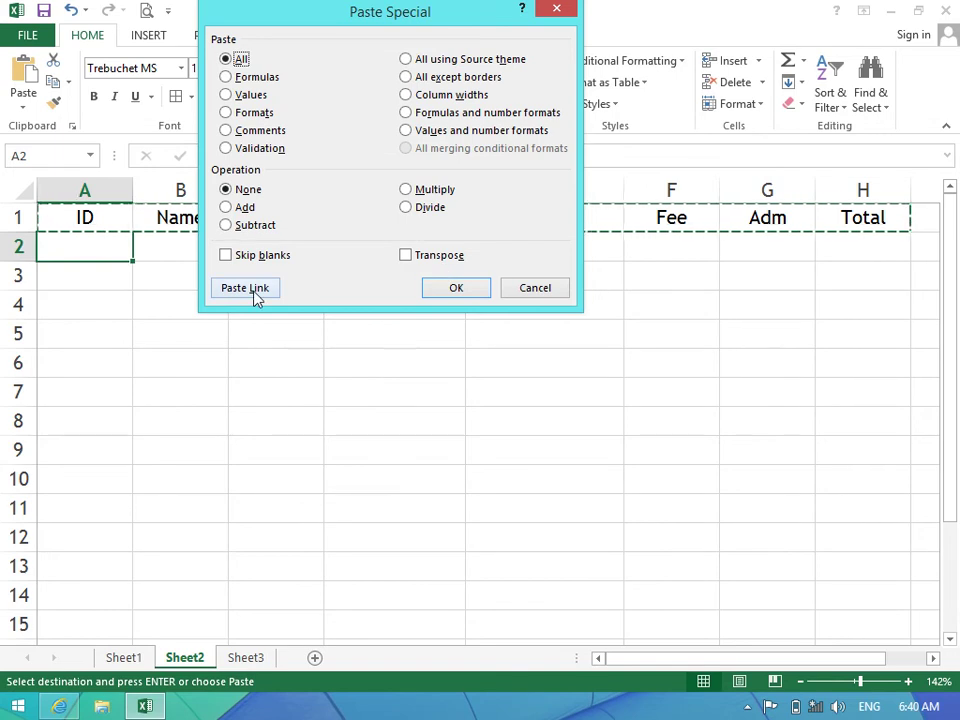
pyautogui.click(530, 289)
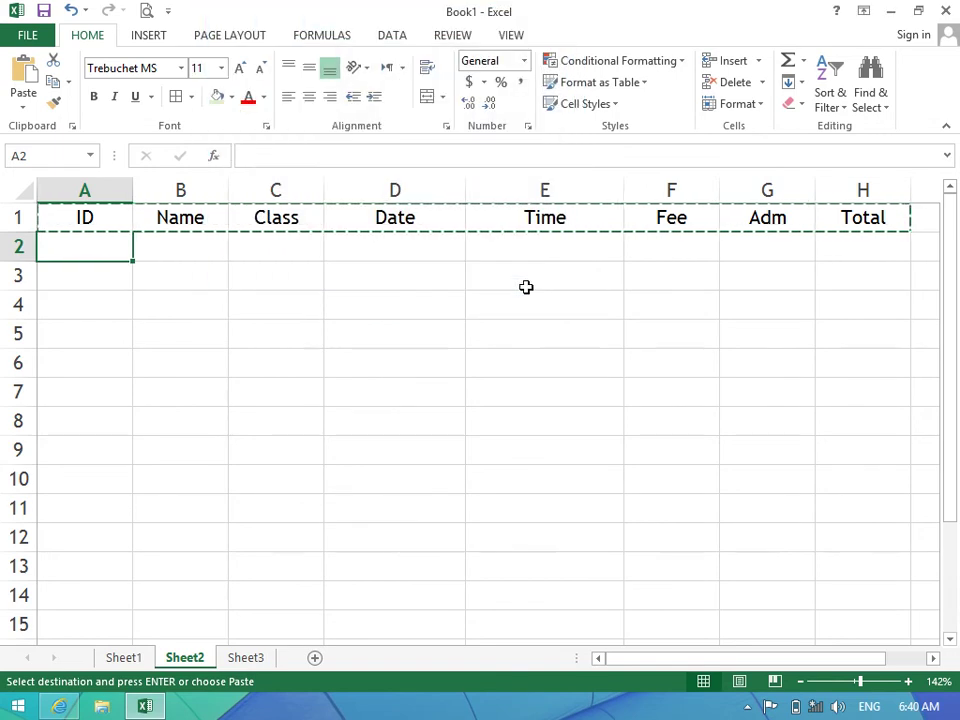
pyautogui.click(124, 657)
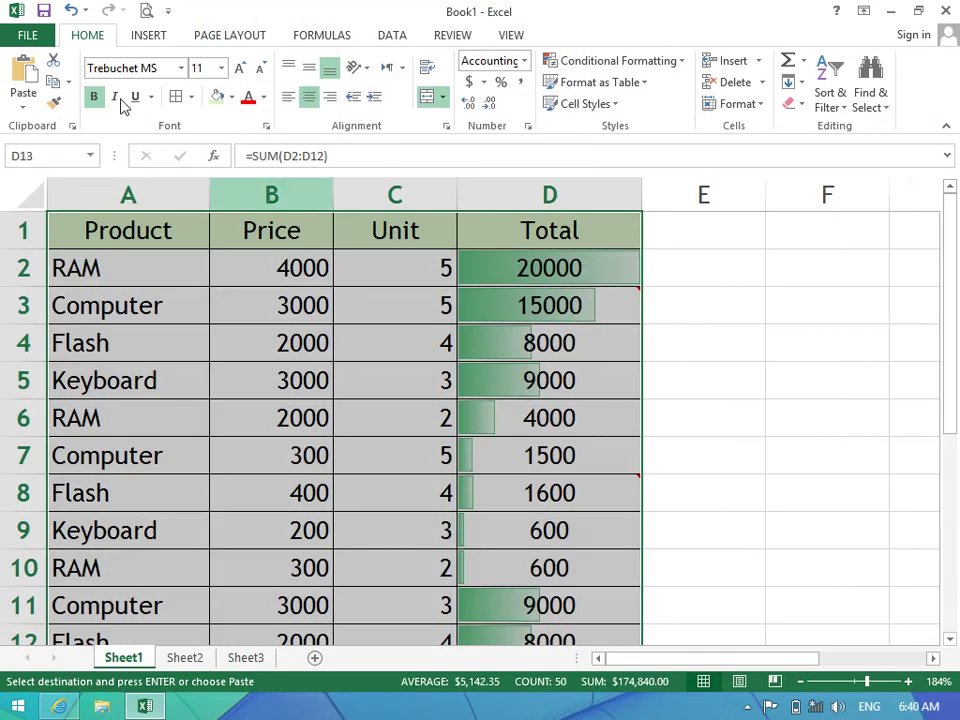
# Clear all contents of Sheet2.
pyautogui.scroll(-2, 150, 400)
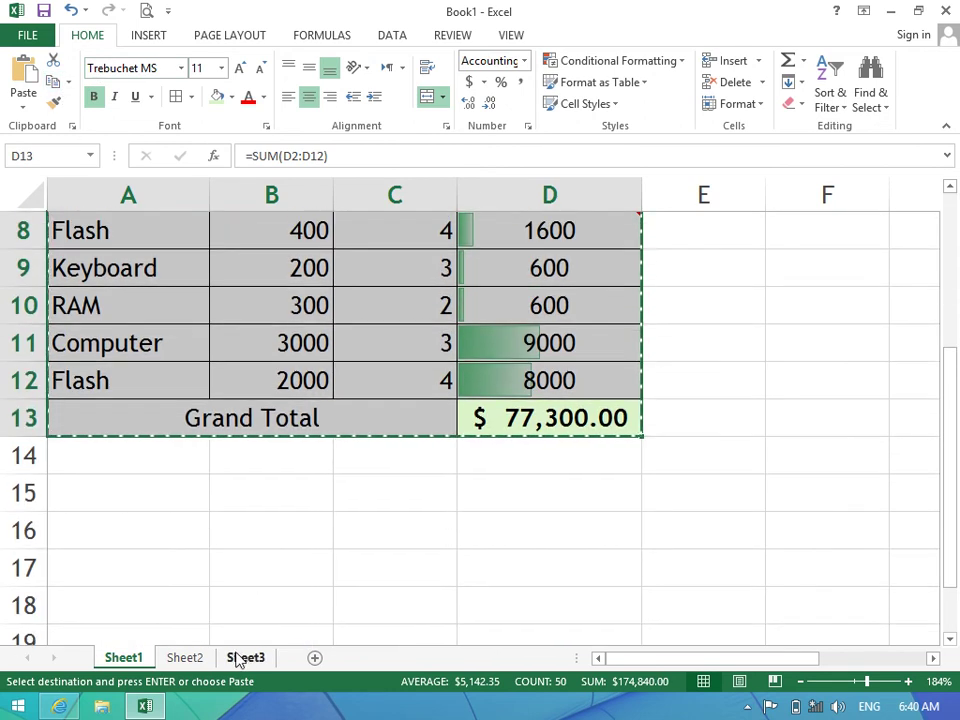
pyautogui.click(190, 656)
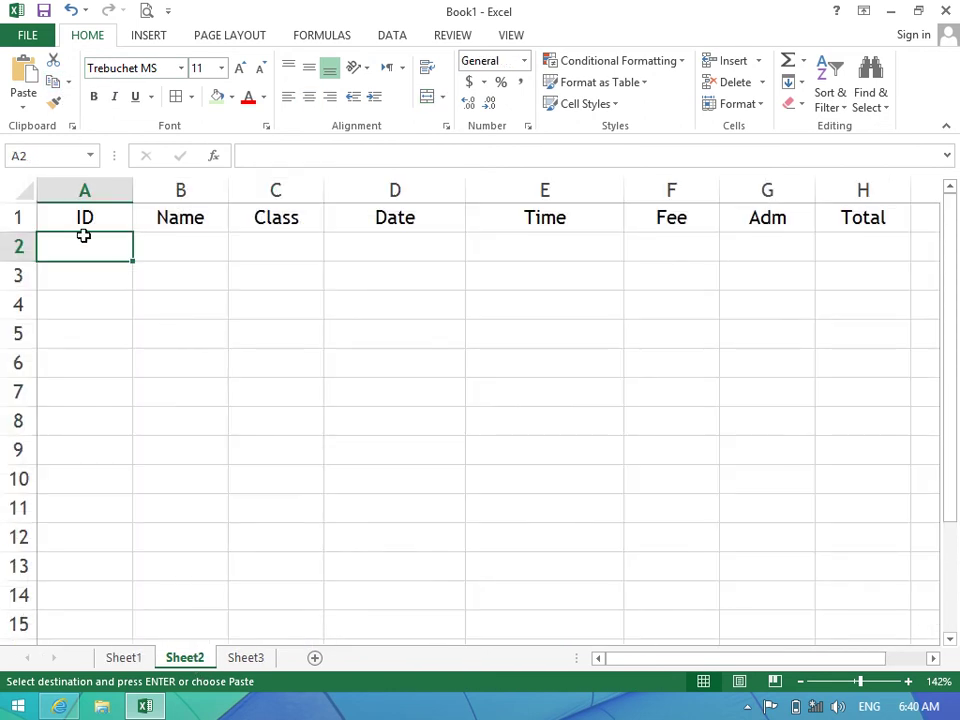
pyautogui.hotkey('ctrl', 'a')
pyautogui.press('Delete')
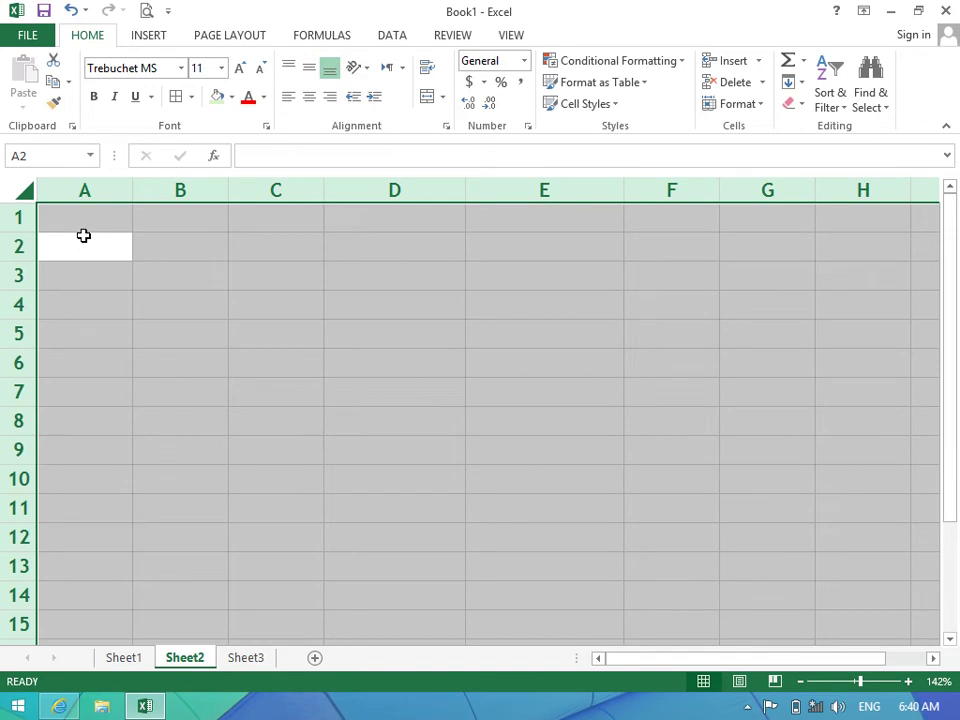
pyautogui.click(90, 355)
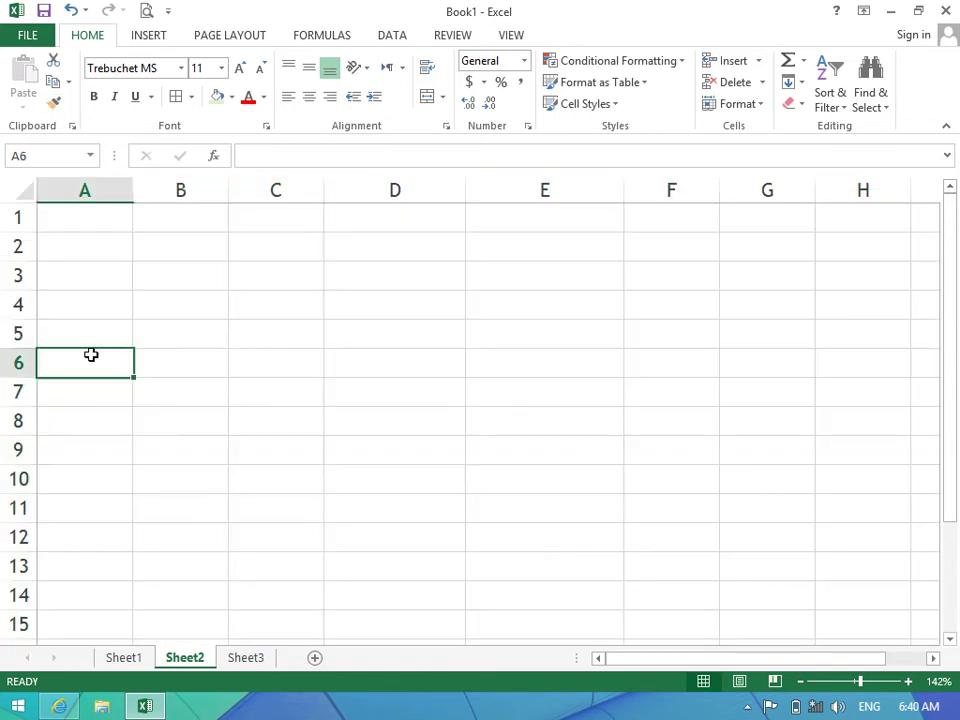
# Copy Sheet1's product table and Paste Link it into Sheet2 at A1.
pyautogui.click(124, 658)
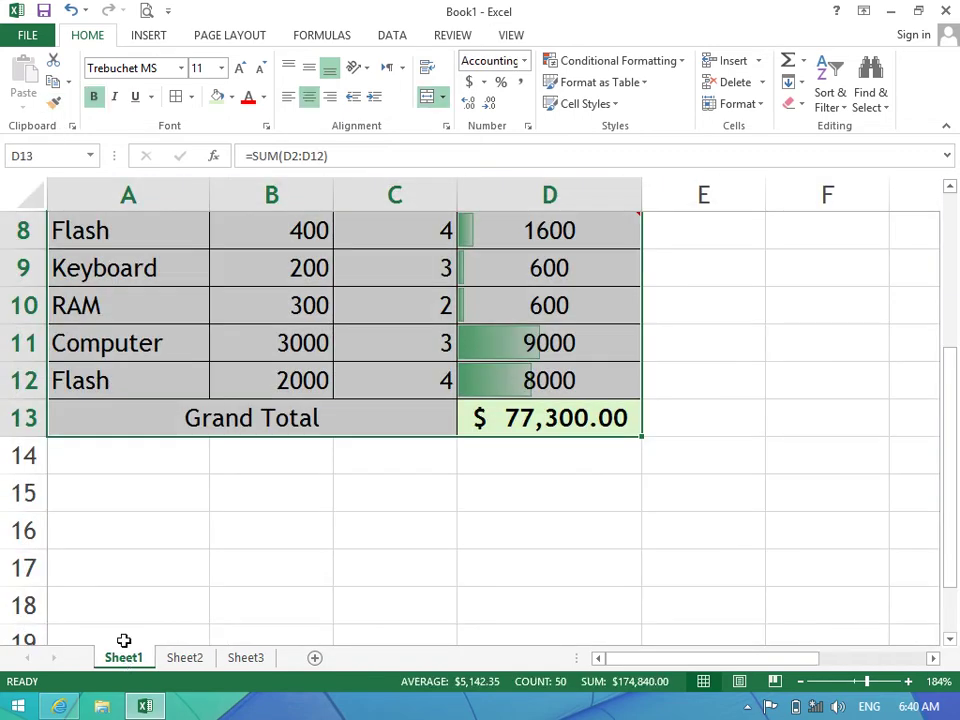
pyautogui.click(55, 81)
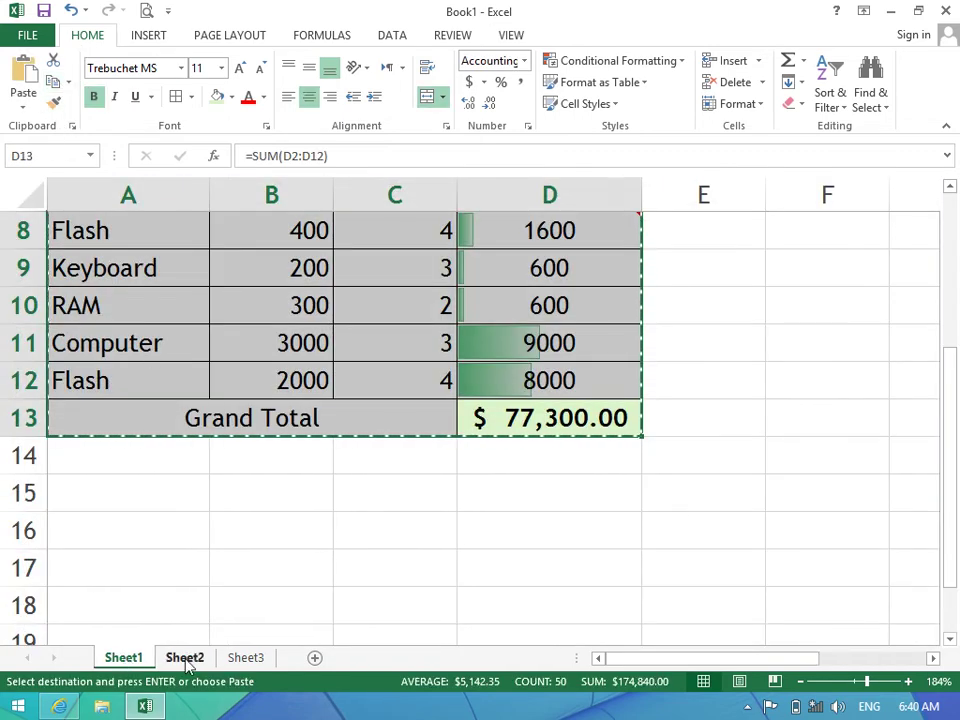
pyautogui.click(185, 658)
pyautogui.click(86, 215)
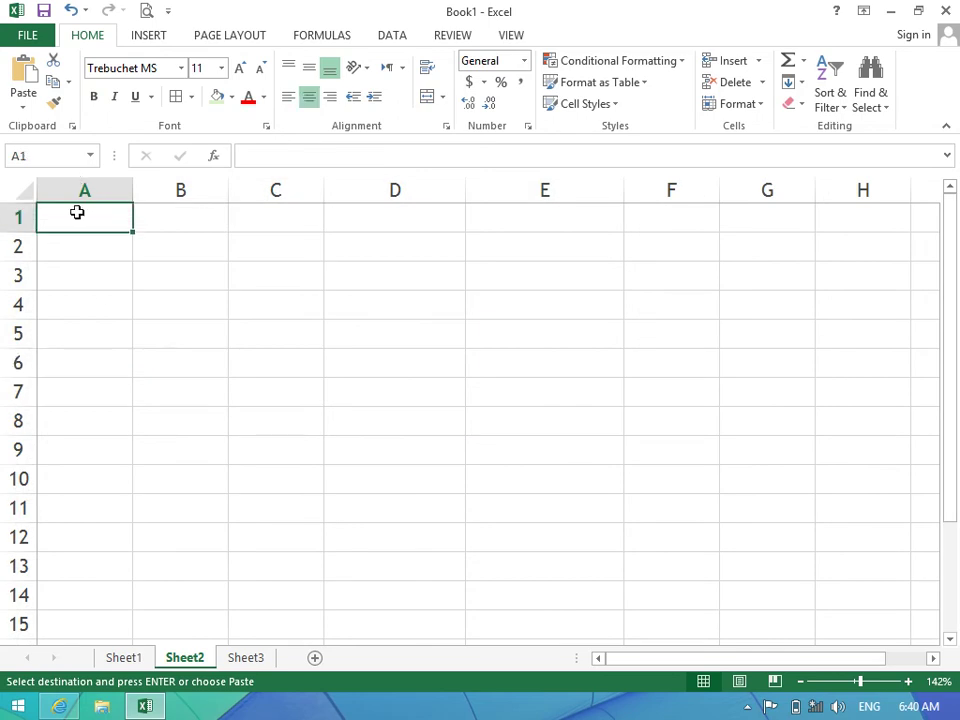
pyautogui.click(32, 106)
pyautogui.click(115, 313)
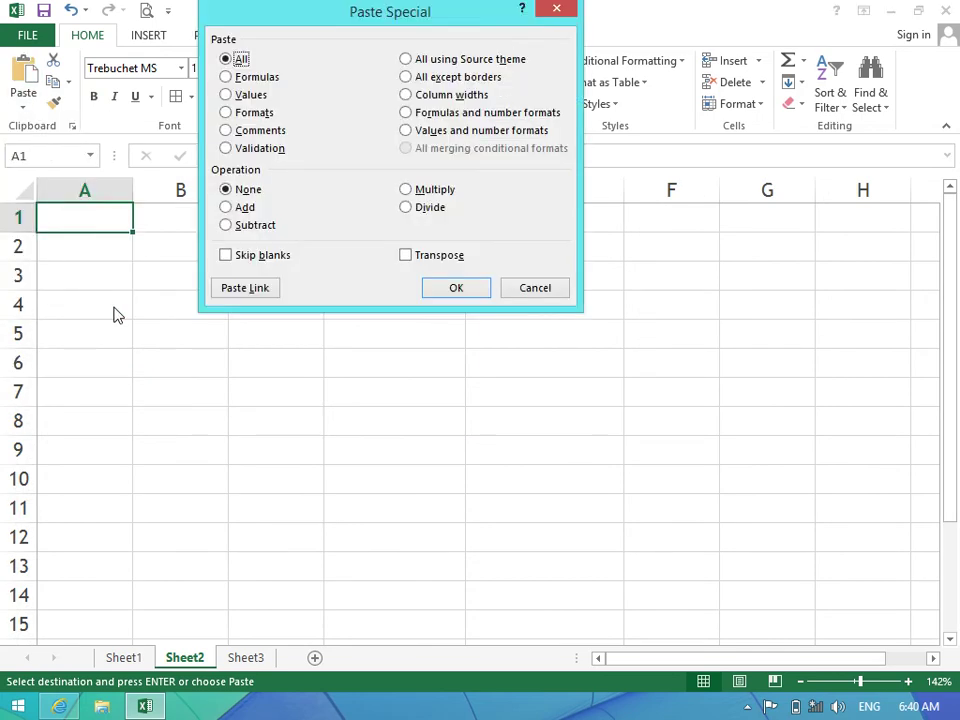
pyautogui.click(262, 287)
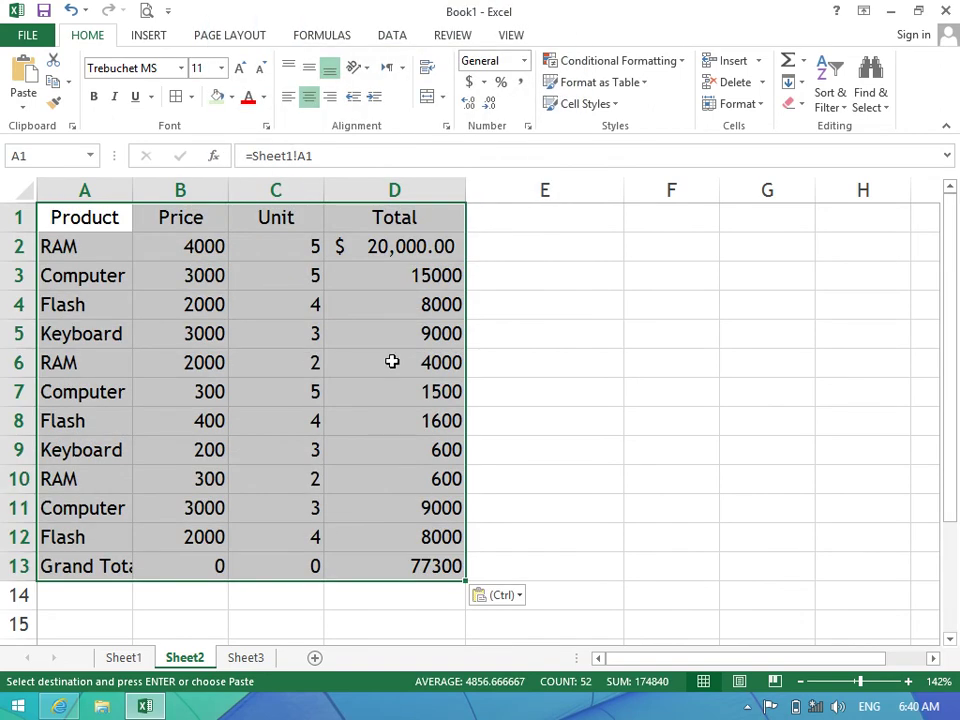
pyautogui.click(133, 567)
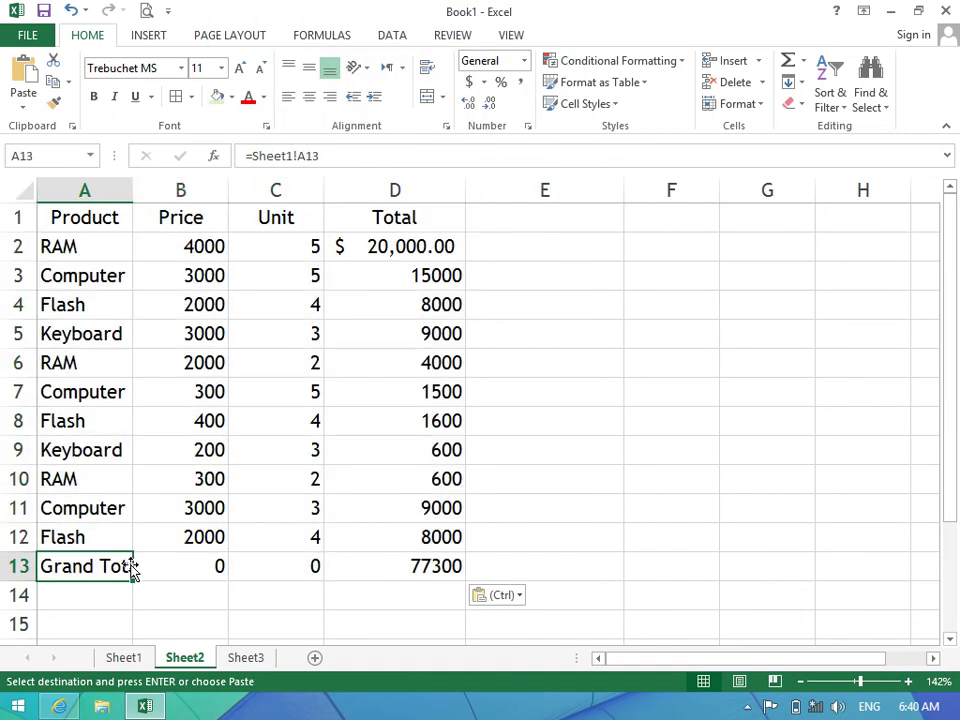
# Autofit column A so Grand Total shows, then select Sheet1's Price cells B1:B12.
pyautogui.doubleClick(132, 190)
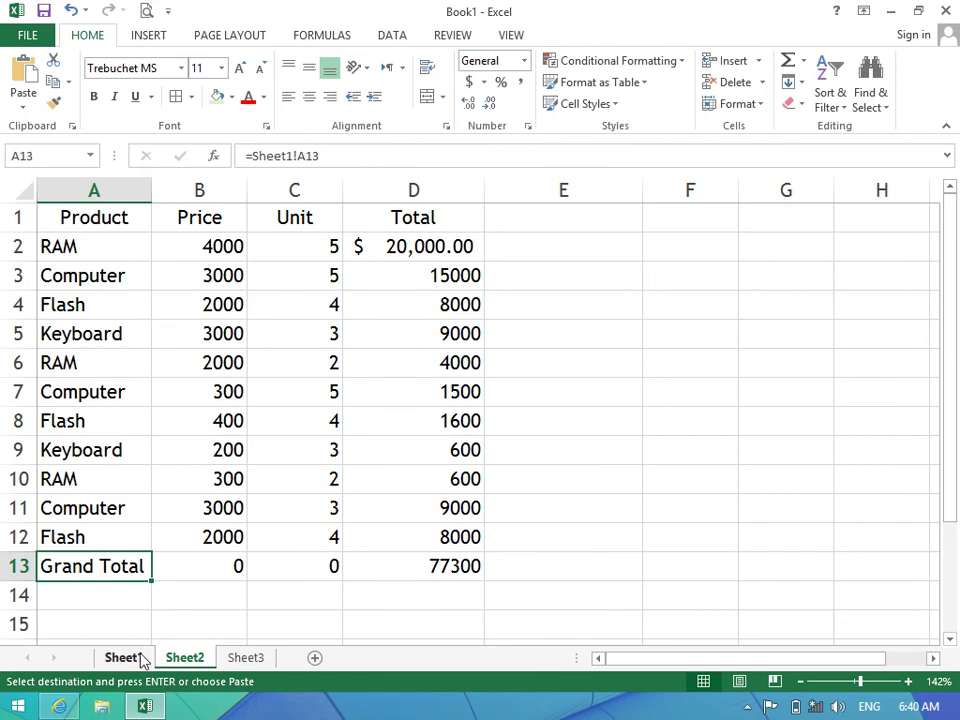
pyautogui.click(141, 658)
pyautogui.moveTo(306, 378); pyautogui.dragTo(322, 268)
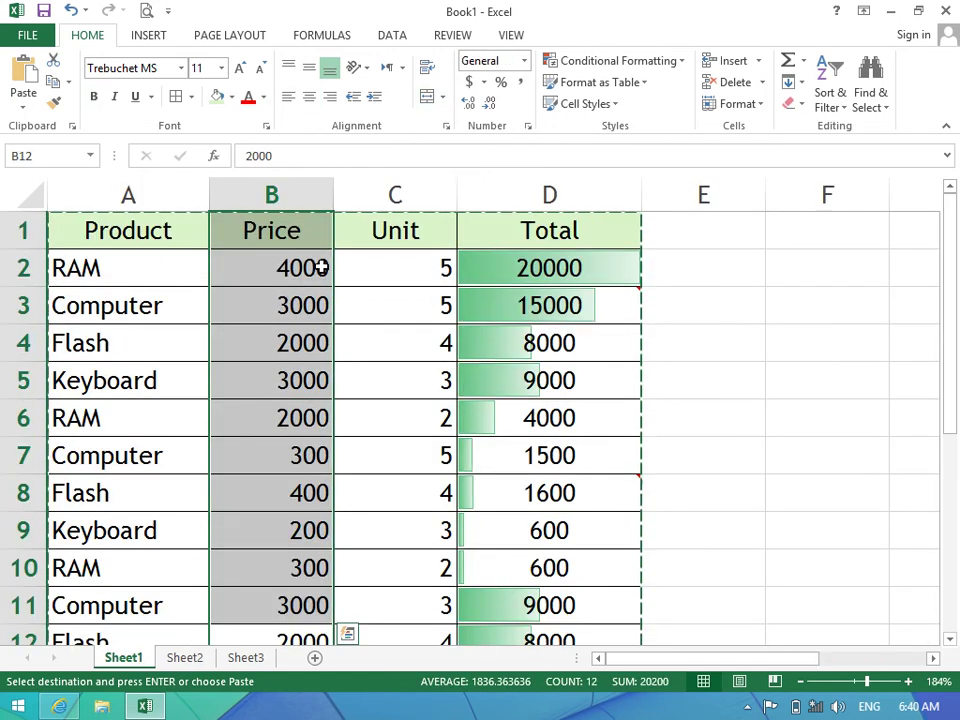
# Enter 100 as the price in Sheet1's B2 and check the linked value on Sheet2.
pyautogui.click(322, 268)
pyautogui.write('100')
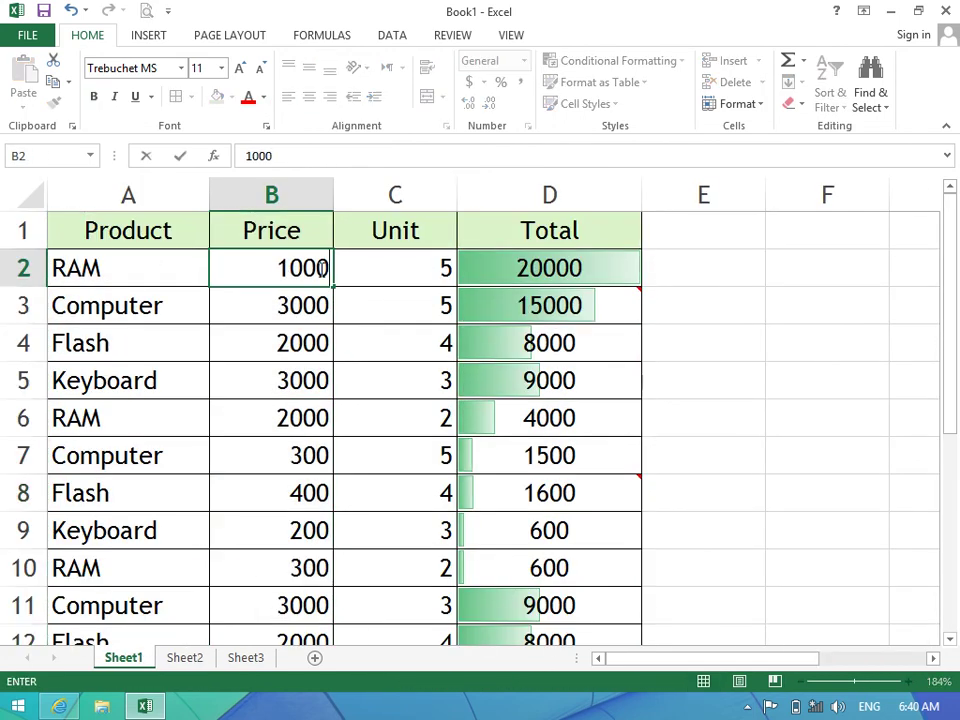
pyautogui.press('Return')
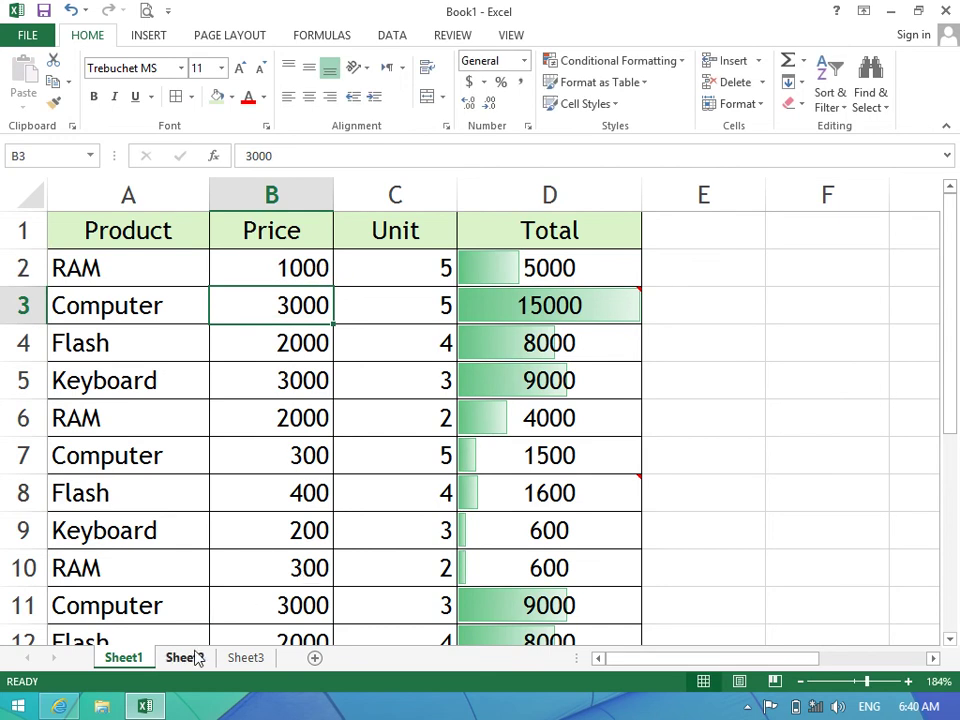
pyautogui.click(192, 657)
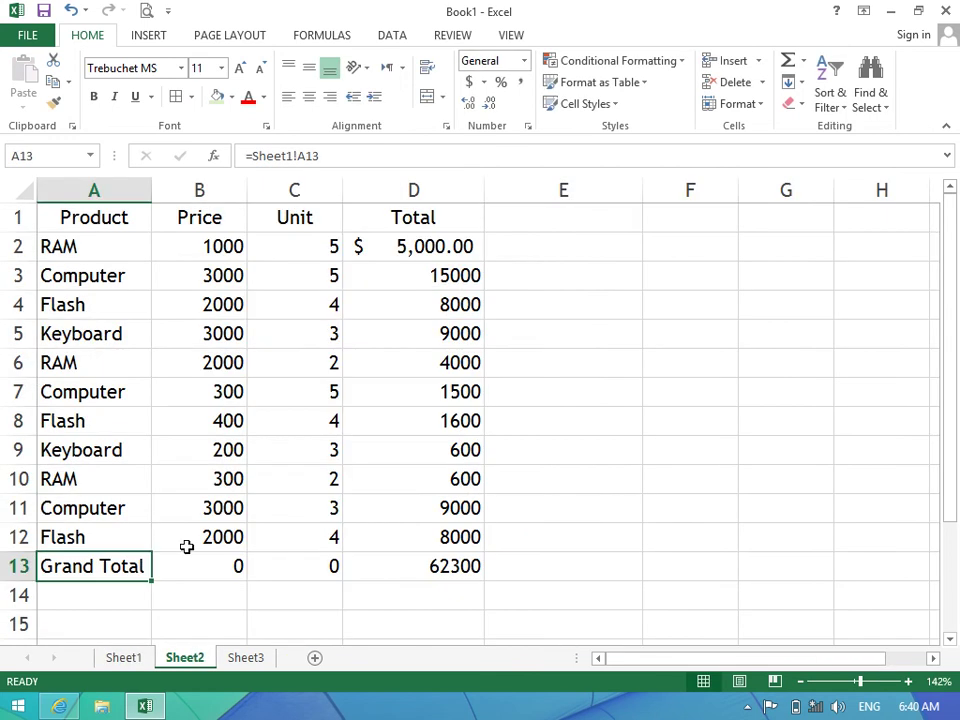
pyautogui.click(231, 249)
pyautogui.click(120, 657)
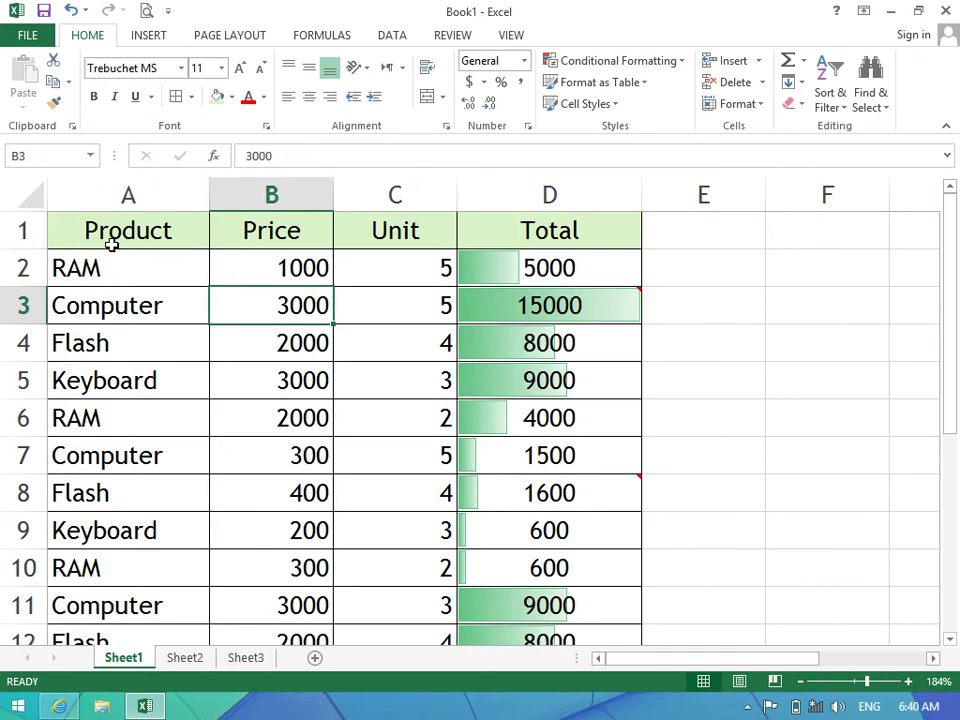
# Set Sheet1's row 2 to Computer priced at 320000.
pyautogui.click(117, 257)
pyautogui.write('Compute')
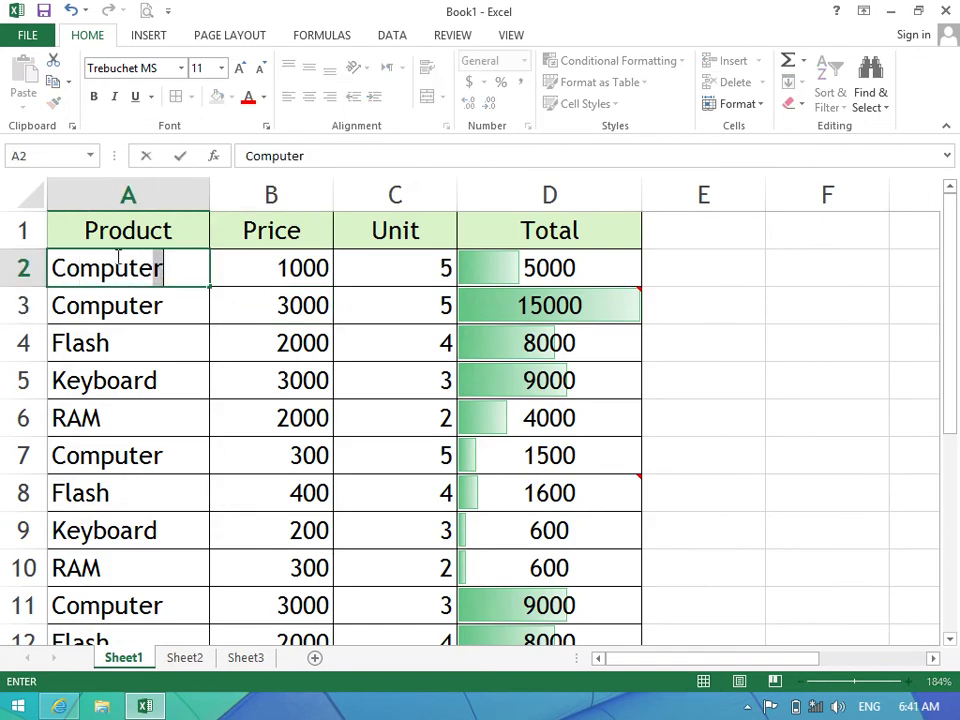
pyautogui.write('r')
pyautogui.press('Tab')
pyautogui.write('320000')
pyautogui.press('Return')
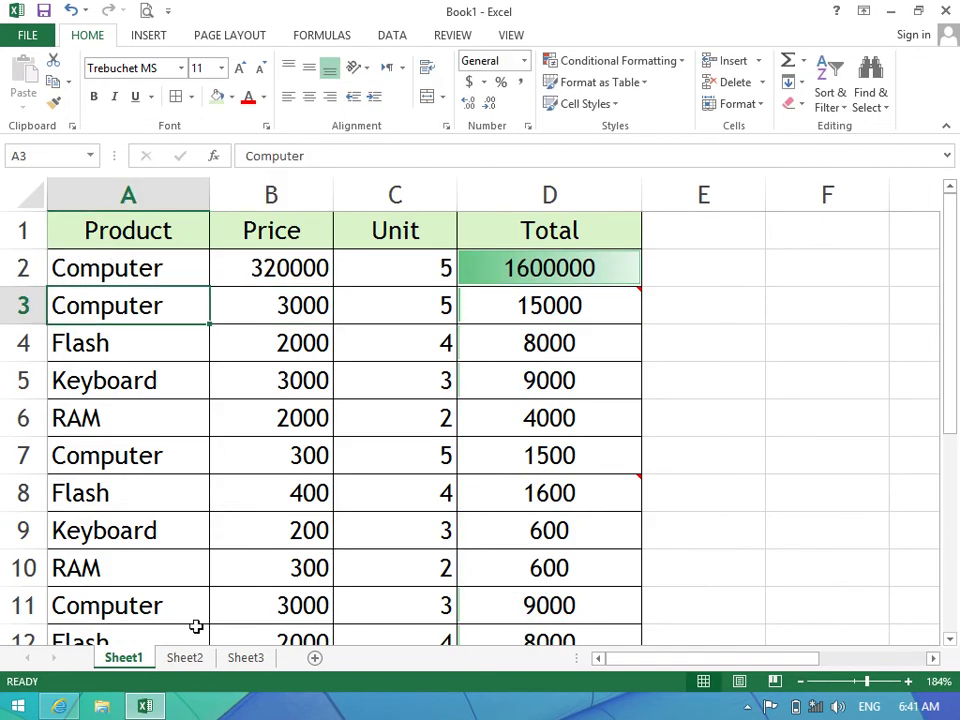
# Autofit Sheet2's column D so the linked $1,600,000.00 total shows.
pyautogui.click(184, 657)
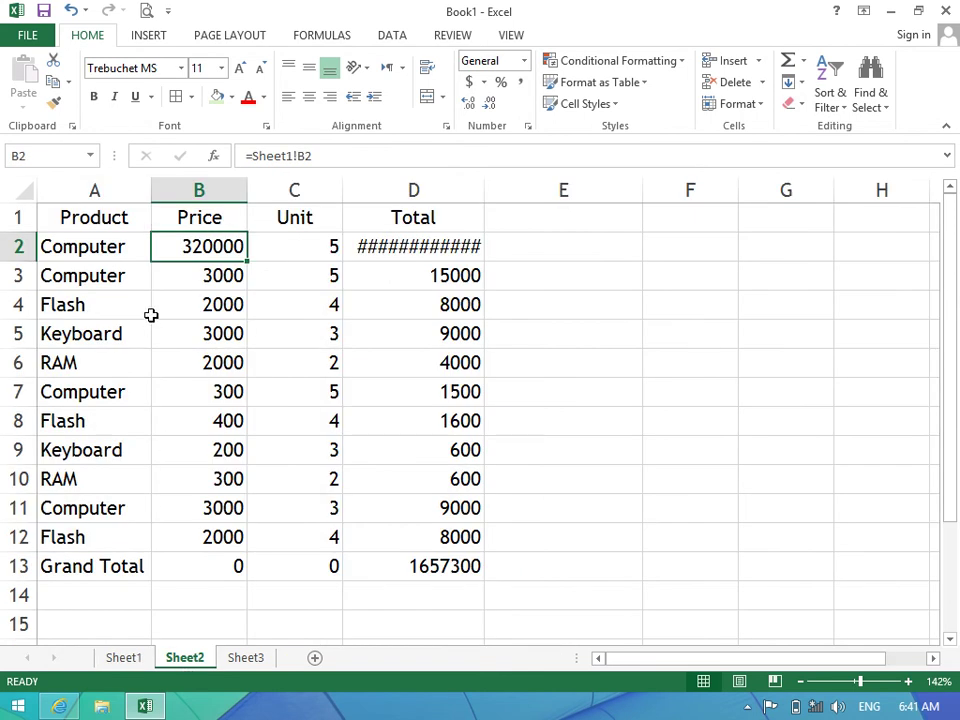
pyautogui.doubleClick(484, 190)
pyautogui.click(118, 250)
pyautogui.click(243, 223)
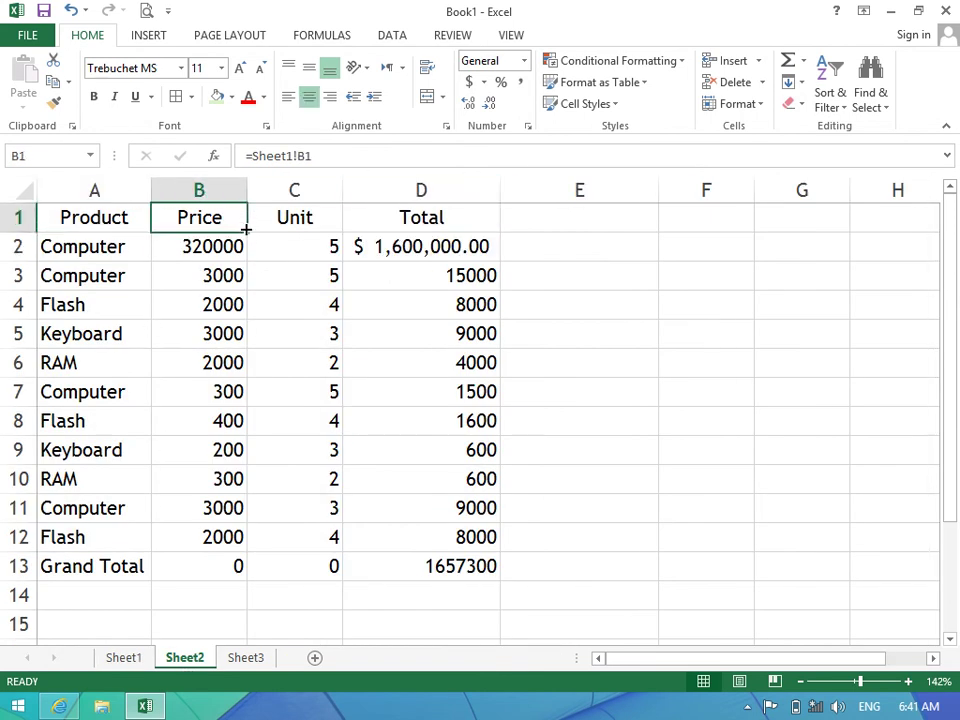
# Clear Sheet2's linked table and copy Sheet1's entire product table.
pyautogui.hotkey('ctrl', 'a')
pyautogui.press('Delete')
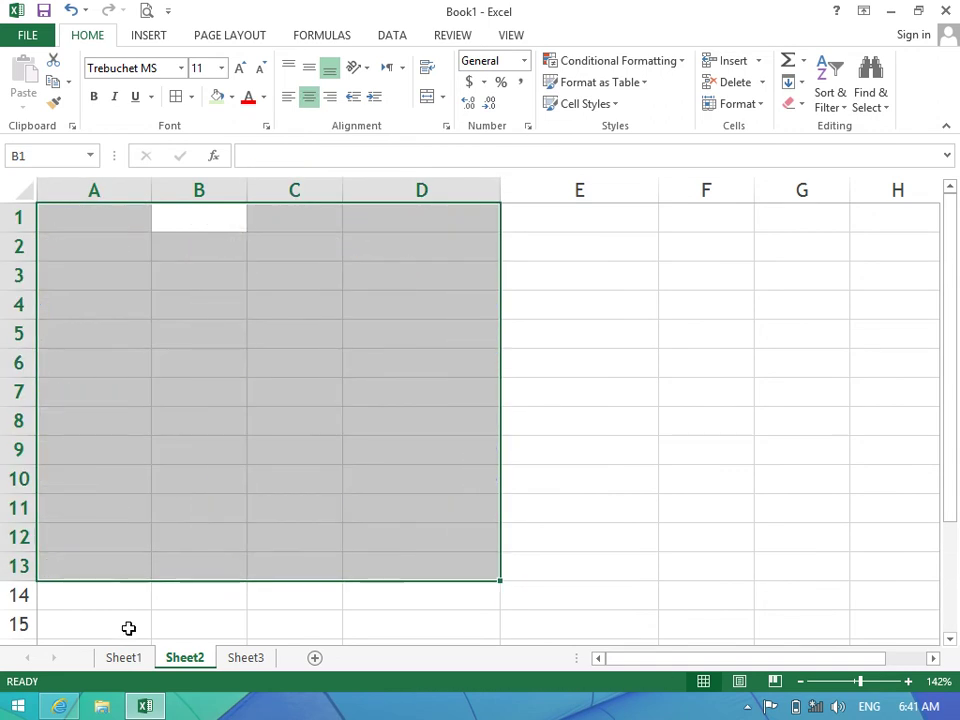
pyautogui.click(130, 658)
pyautogui.hotkey('ctrl', 'a')
pyautogui.hotkey('ctrl', 'c')
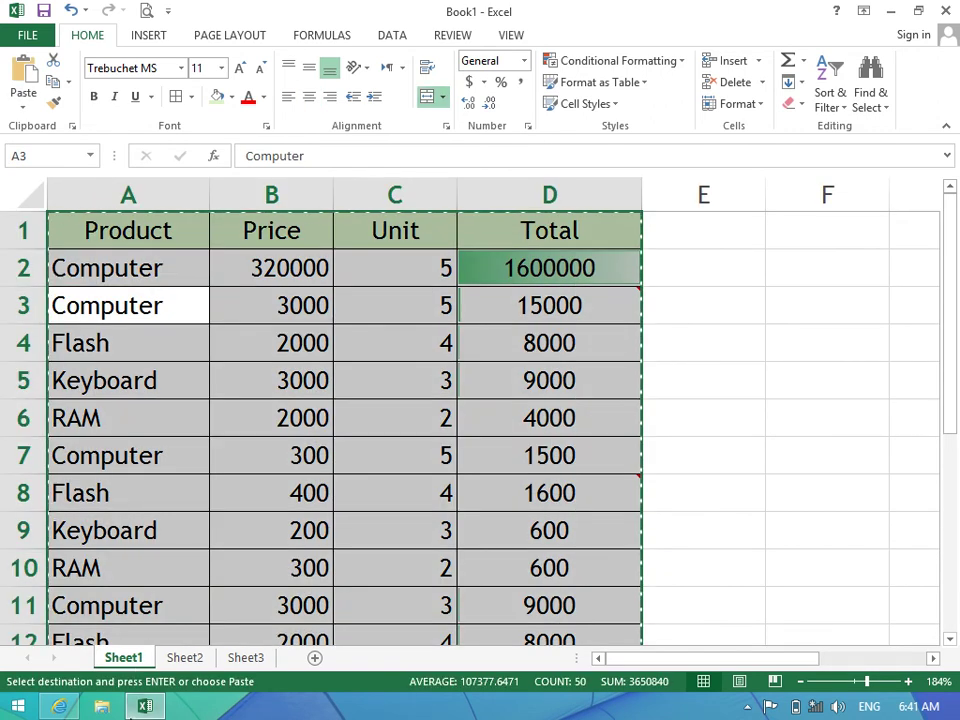
# Open Paste Special on Sheet2, cancel without pasting, and return to Sheet1.
pyautogui.click(184, 658)
pyautogui.click(23, 105)
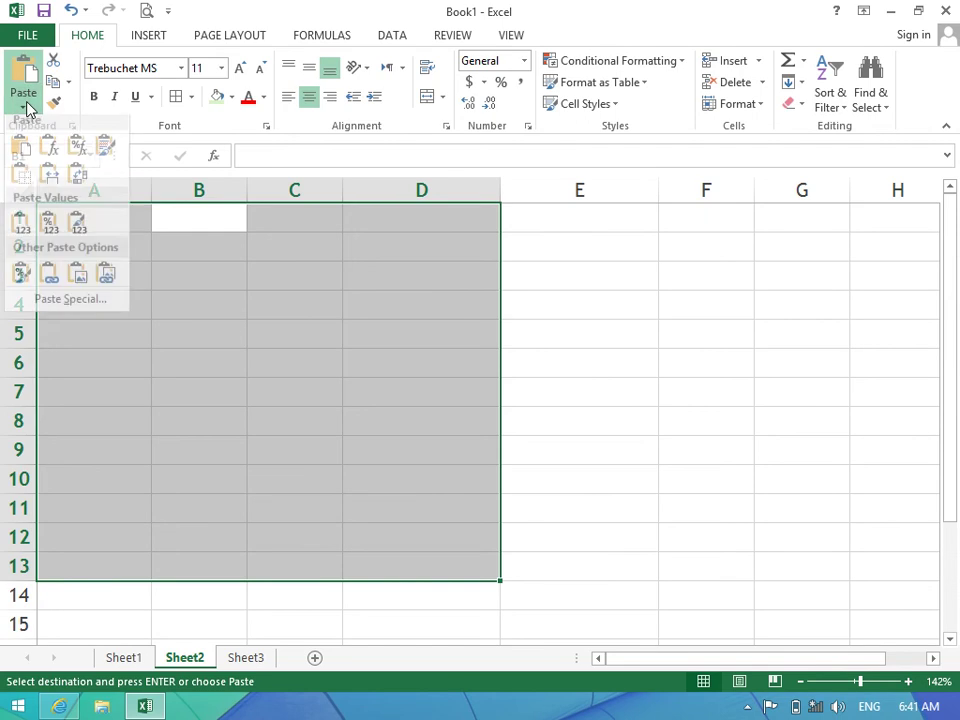
pyautogui.click(73, 305)
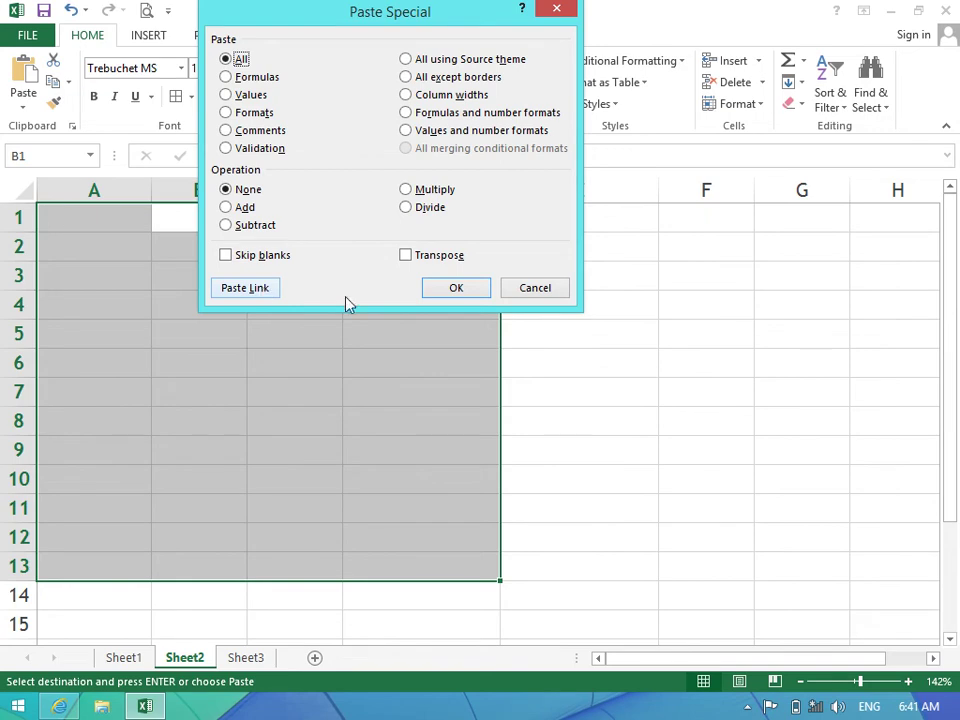
pyautogui.click(537, 291)
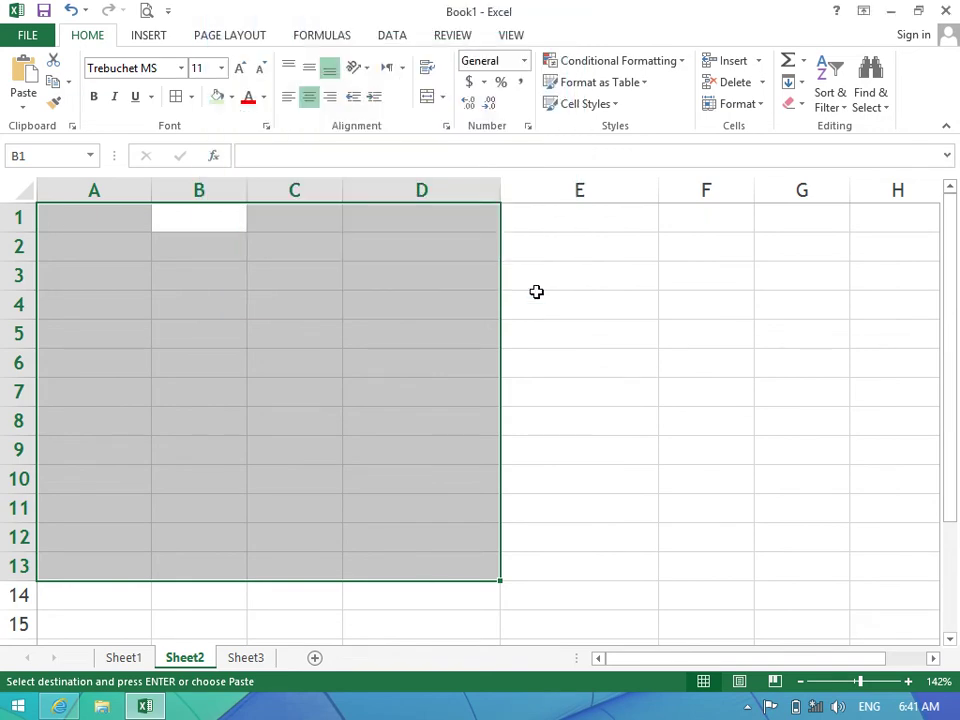
pyautogui.click(20, 104)
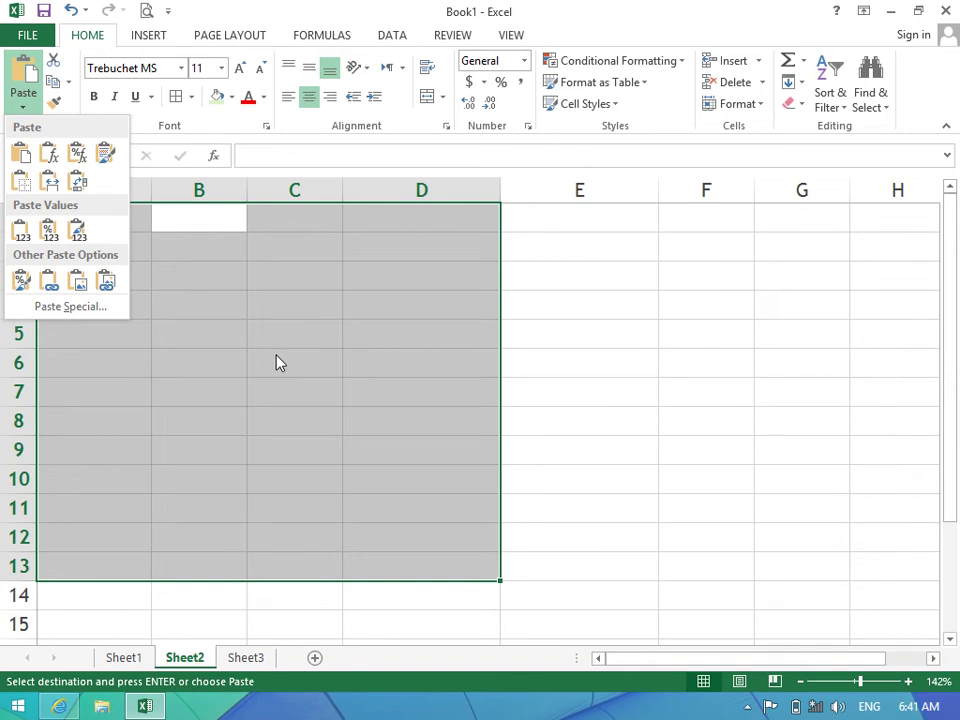
pyautogui.press('Escape')
pyautogui.click(116, 215)
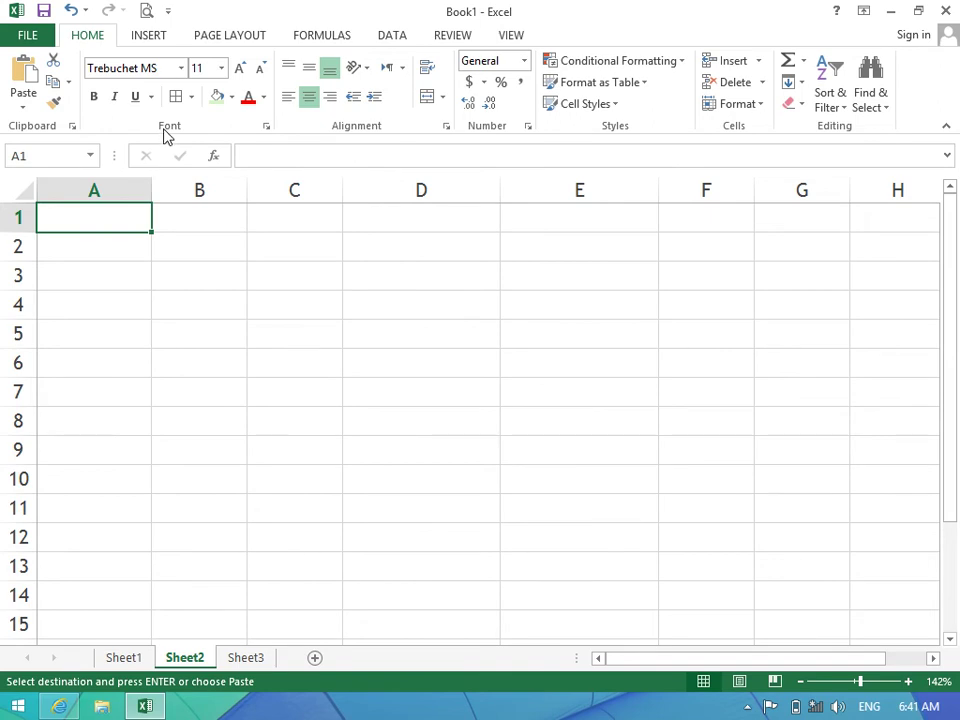
pyautogui.click(125, 662)
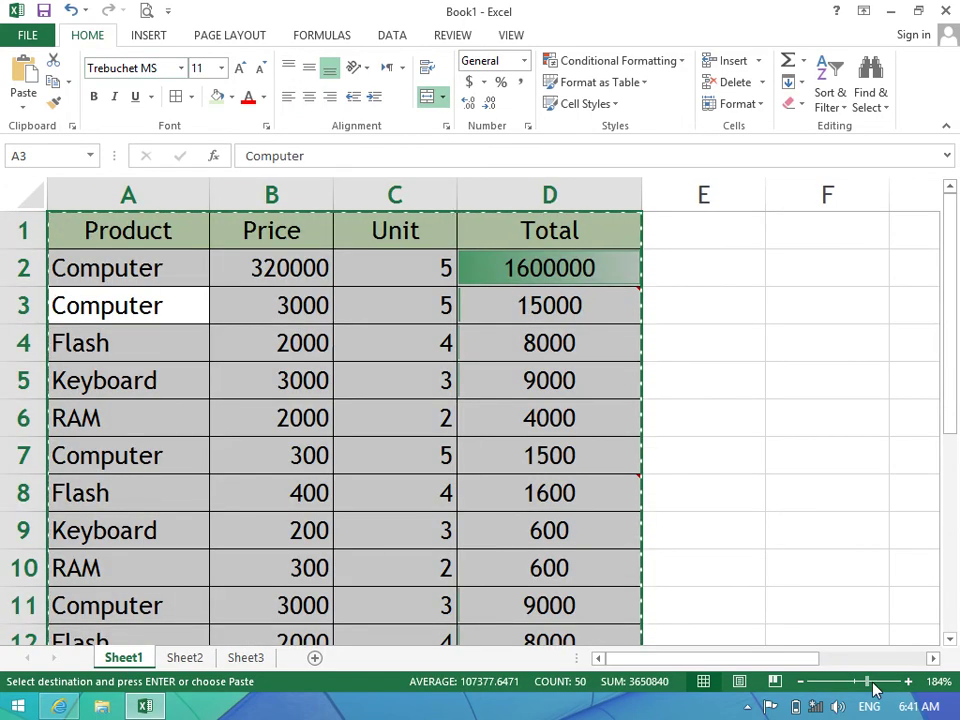
# Widen column D so the grand total fits.
pyautogui.keyDown('ctrl'); pyautogui.scroll(-2, 652, 515); pyautogui.keyUp('ctrl')
pyautogui.keyDown('ctrl'); pyautogui.scroll(-2, 652, 515); pyautogui.keyUp('ctrl')
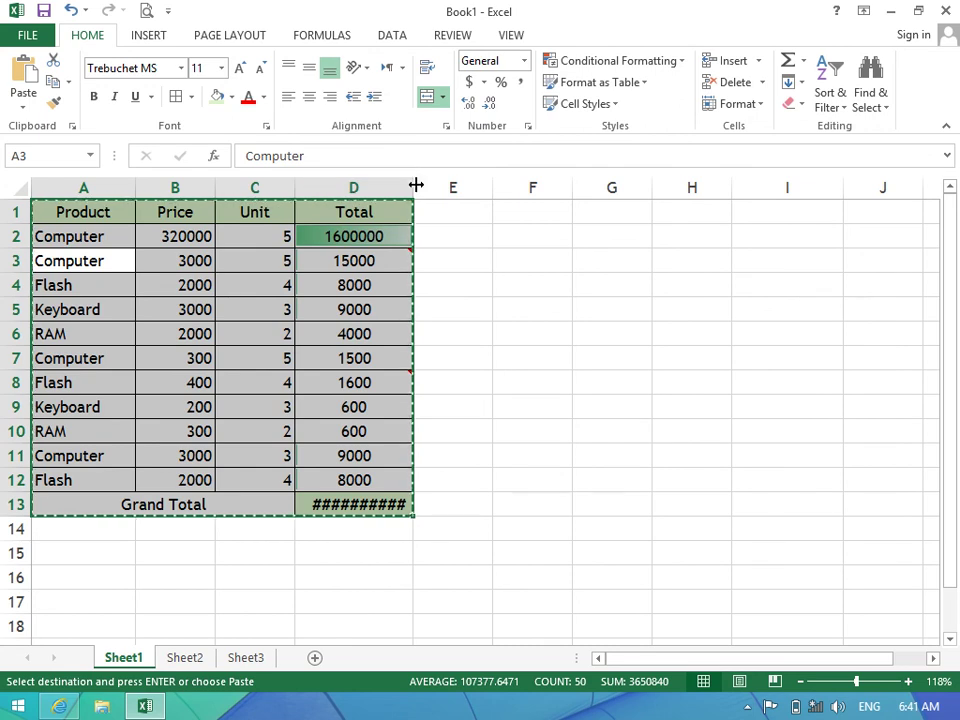
pyautogui.moveTo(416, 186); pyautogui.dragTo(438, 186)
pyautogui.click(495, 285)
# Set the header row A1:D1 font to Arial Black.
pyautogui.moveTo(386, 214)
pyautogui.mouseDown()
pyautogui.moveTo(122, 224)
pyautogui.moveTo(92, 214)
pyautogui.mouseUp()
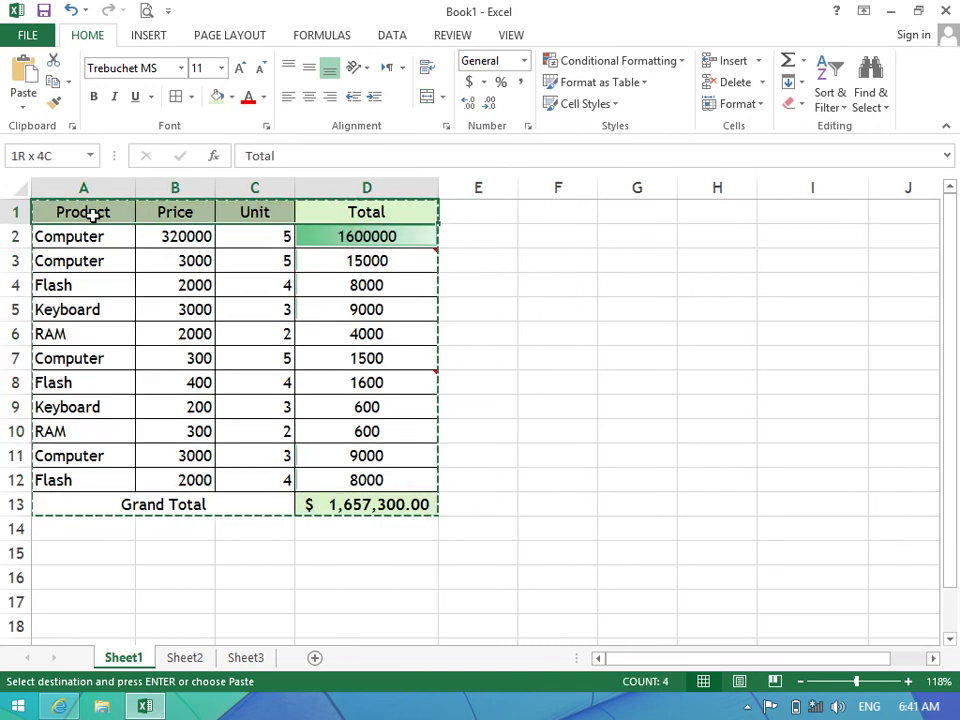
pyautogui.click(172, 69)
pyautogui.click(182, 68)
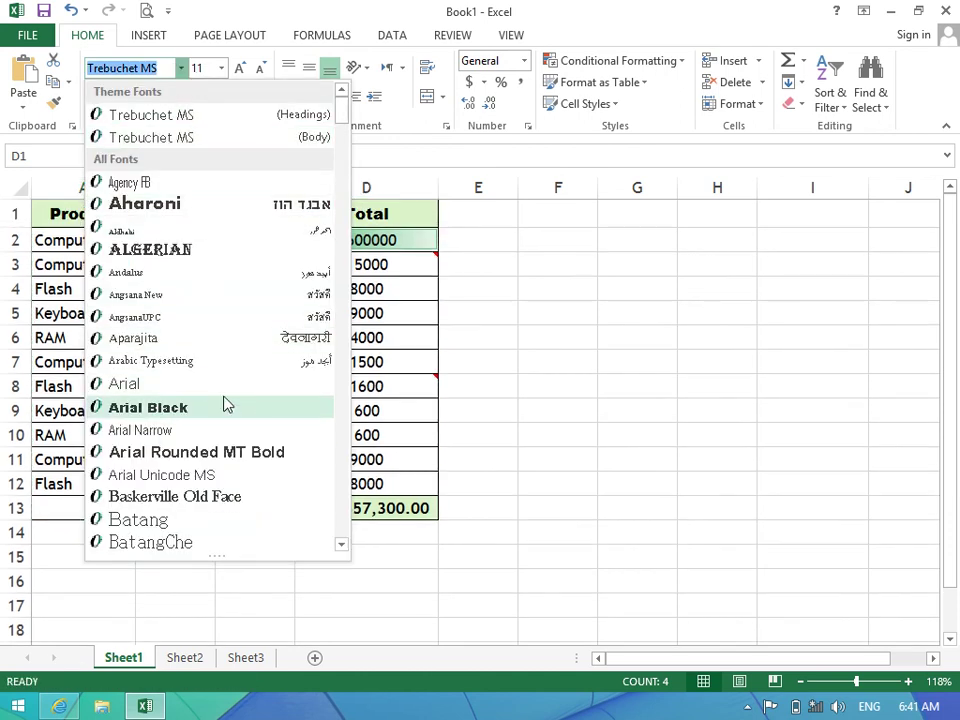
pyautogui.click(225, 406)
pyautogui.click(505, 323)
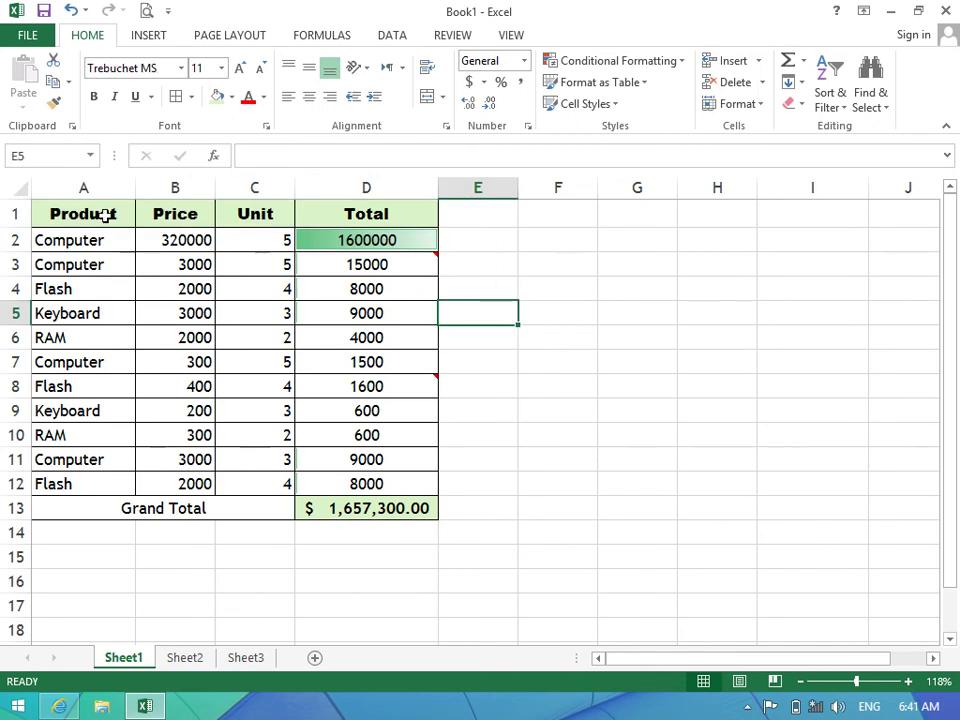
# Bring the header row A1:D1 font size to 12 pt.
pyautogui.moveTo(105, 216); pyautogui.dragTo(390, 212)
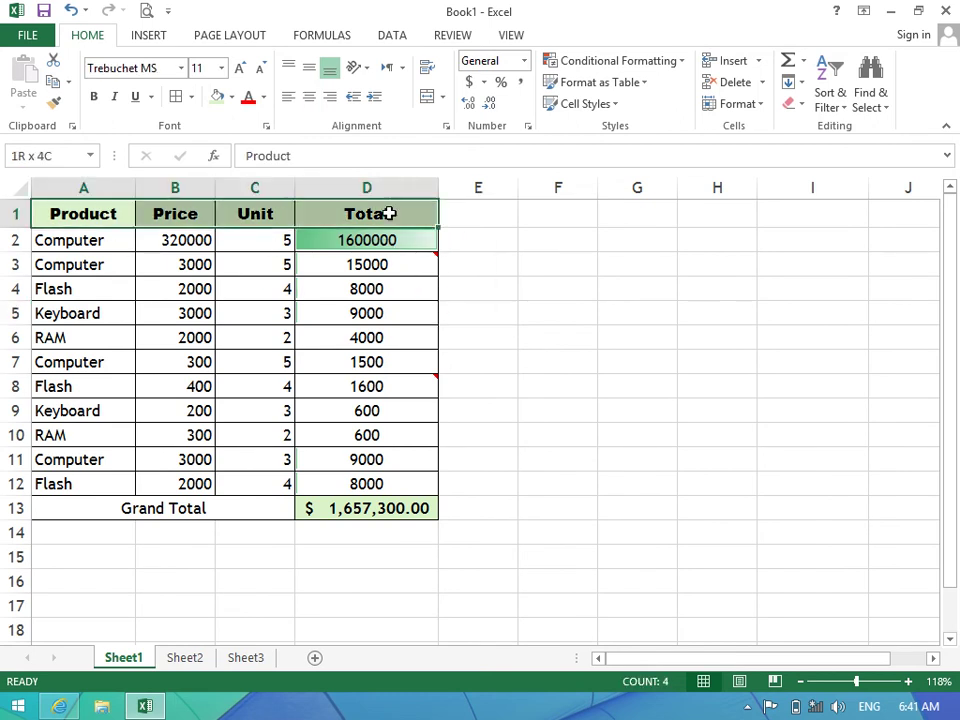
pyautogui.click(238, 70)
pyautogui.click(238, 70)
pyautogui.click(238, 70)
pyautogui.click(261, 71)
pyautogui.click(261, 71)
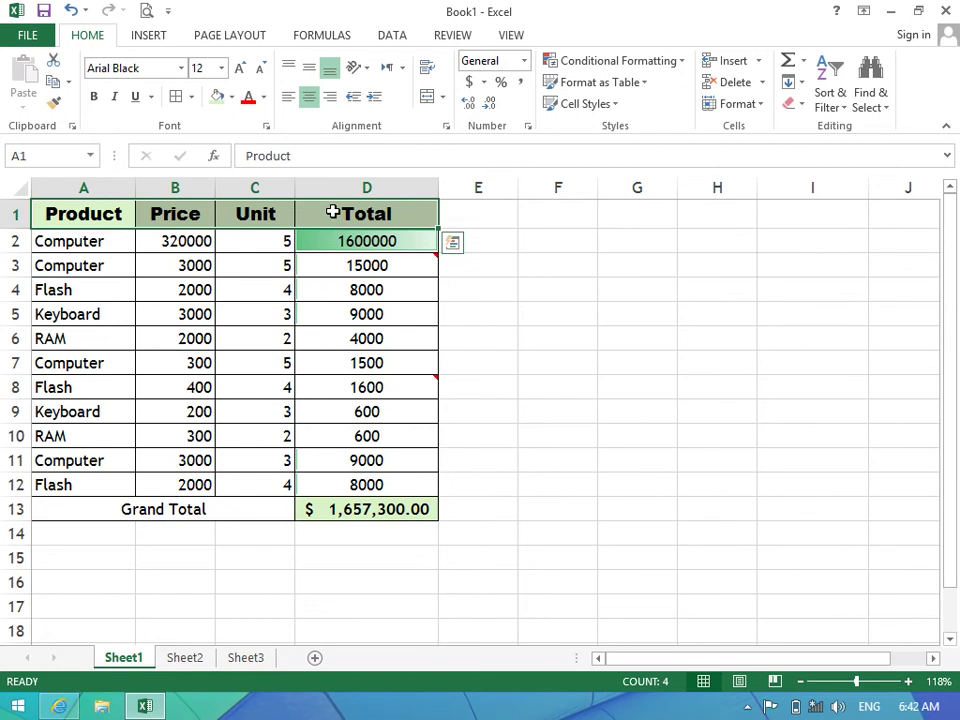
pyautogui.moveTo(116, 240); pyautogui.dragTo(384, 482)
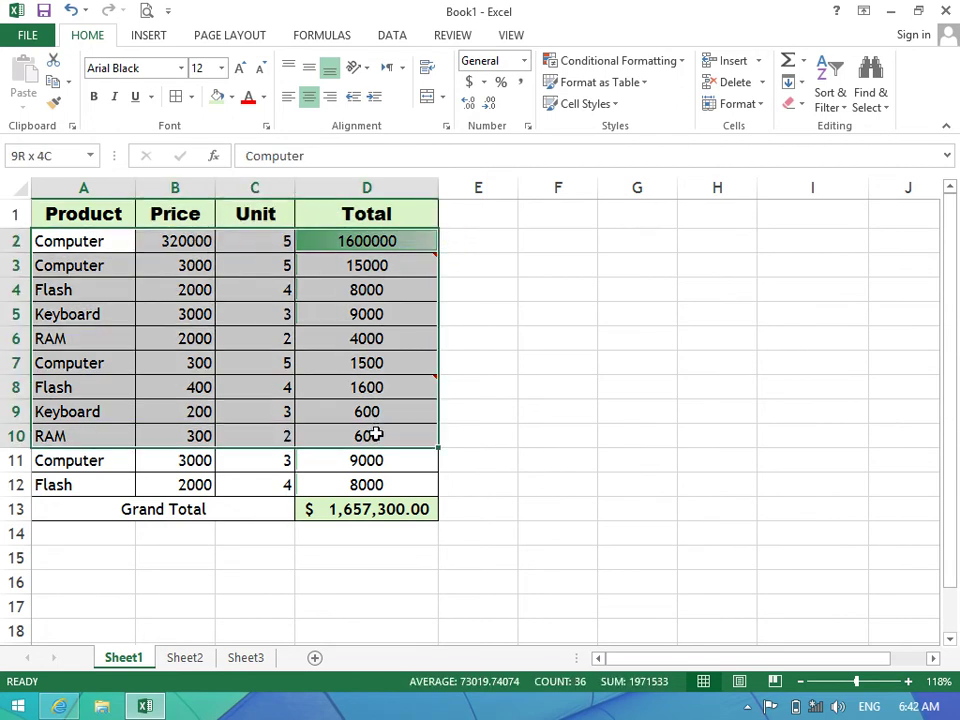
# Enlarge the data rows to 12 pt, centre them, and widen the Total and Unit columns.
pyautogui.click(243, 68)
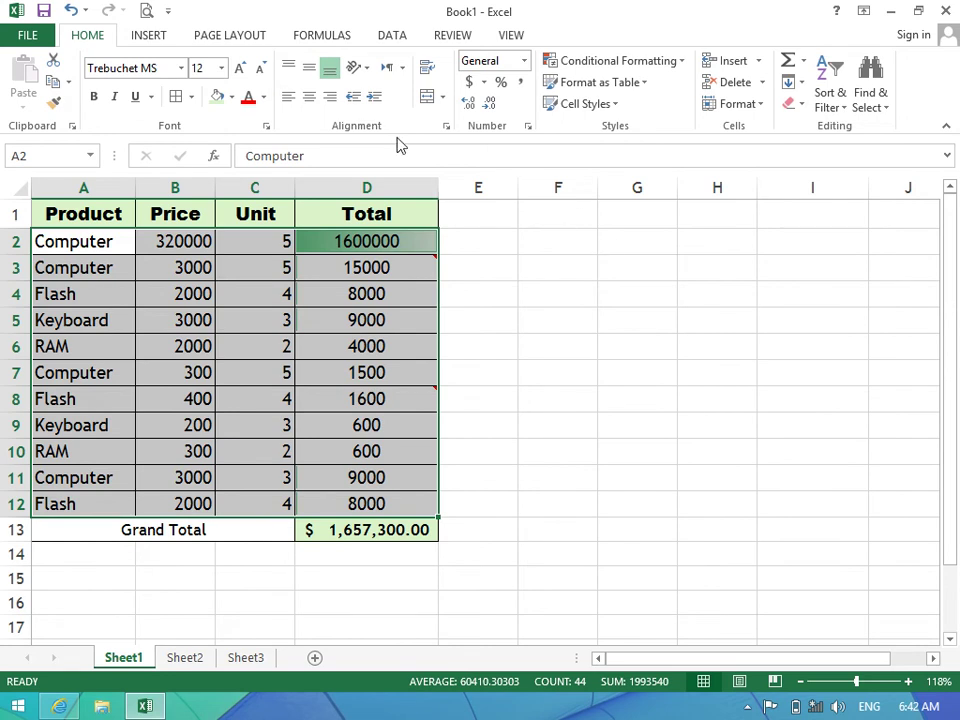
pyautogui.click(310, 97)
pyautogui.click(558, 377)
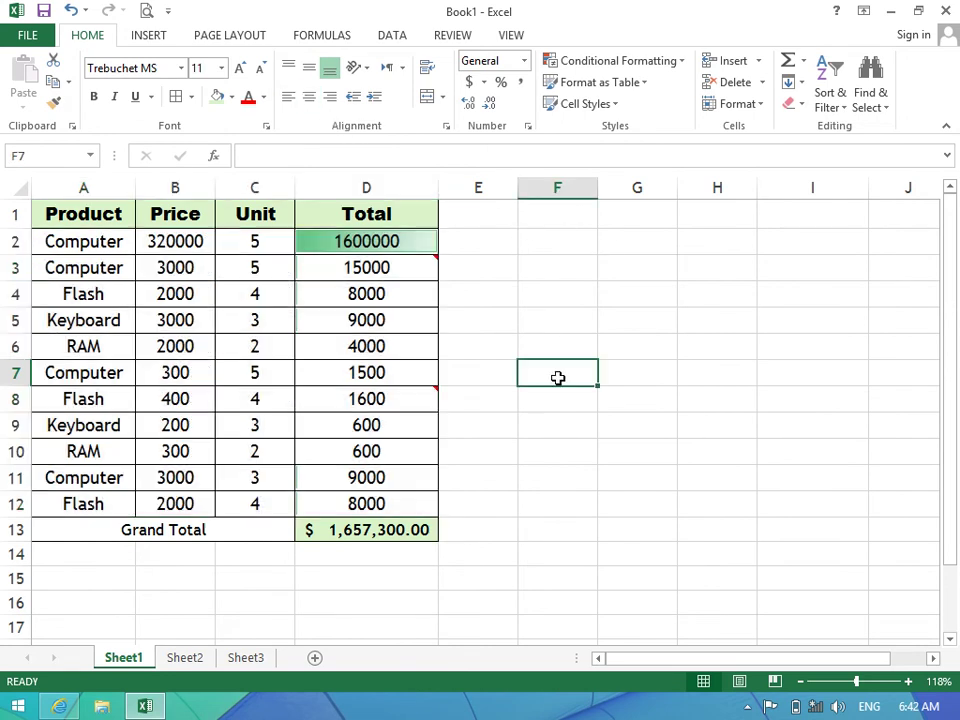
pyautogui.moveTo(438, 187); pyautogui.dragTo(550, 187)
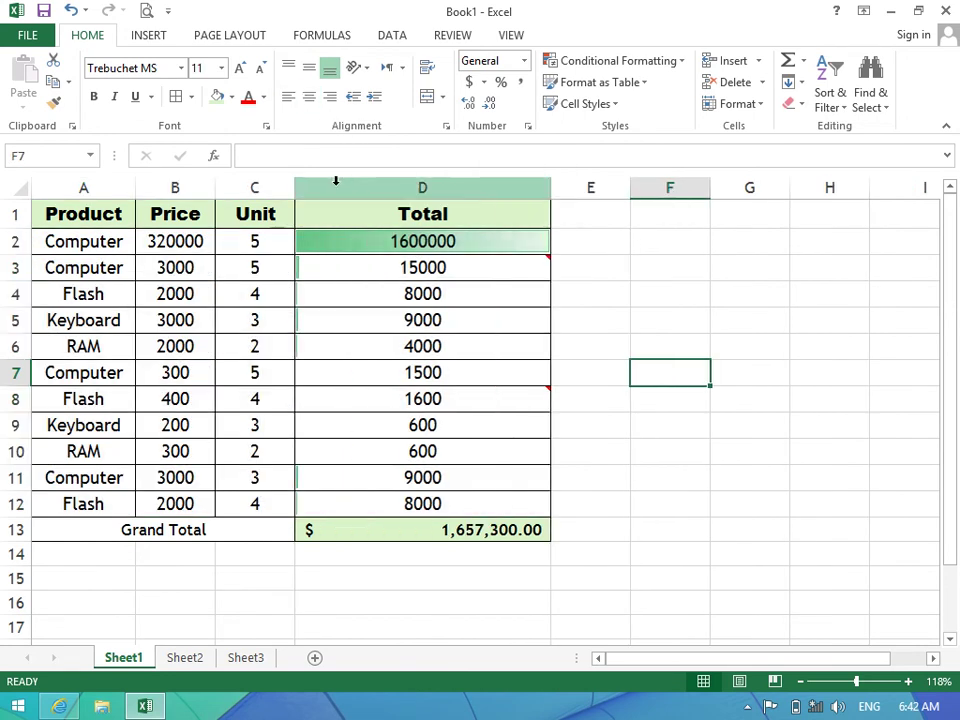
pyautogui.moveTo(294, 187); pyautogui.dragTo(364, 187)
# Set the header row A1:D1 font size to 14 pt.
pyautogui.click(415, 288)
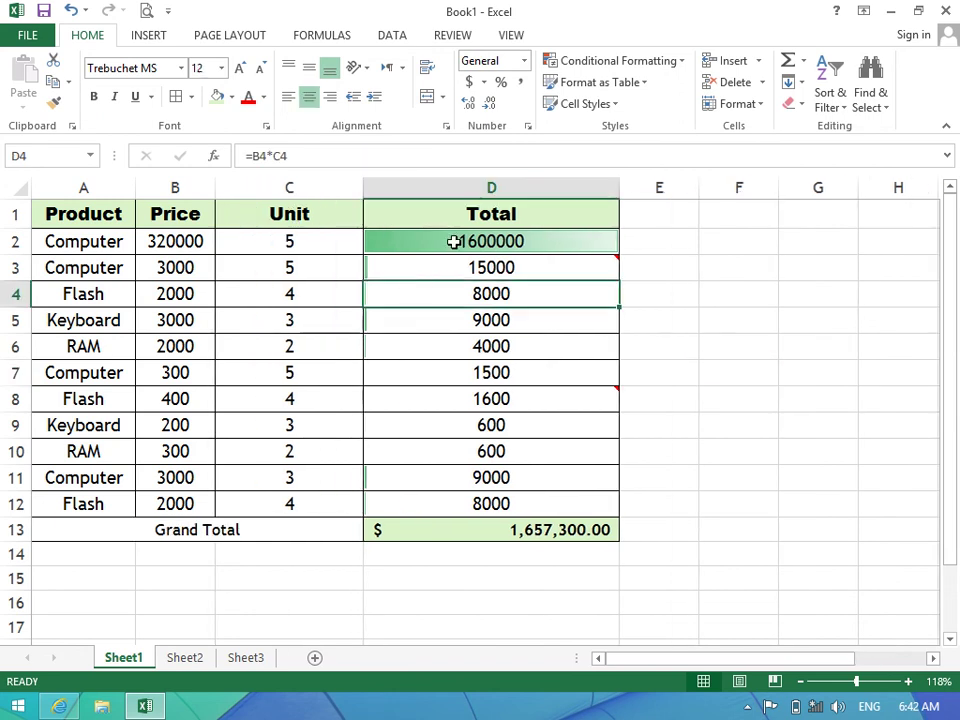
pyautogui.moveTo(455, 213); pyautogui.dragTo(90, 205)
pyautogui.click(240, 68)
pyautogui.click(240, 68)
pyautogui.click(240, 68)
pyautogui.click(240, 68)
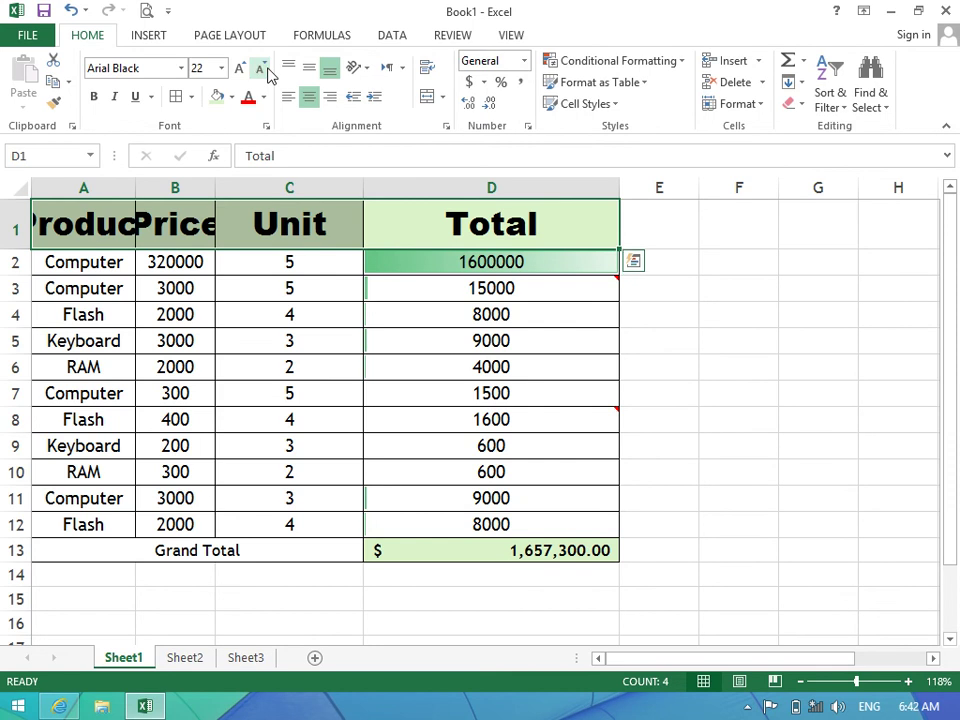
pyautogui.click(262, 68)
pyautogui.click(262, 68)
pyautogui.click(262, 68)
pyautogui.click(262, 68)
pyautogui.click(262, 68)
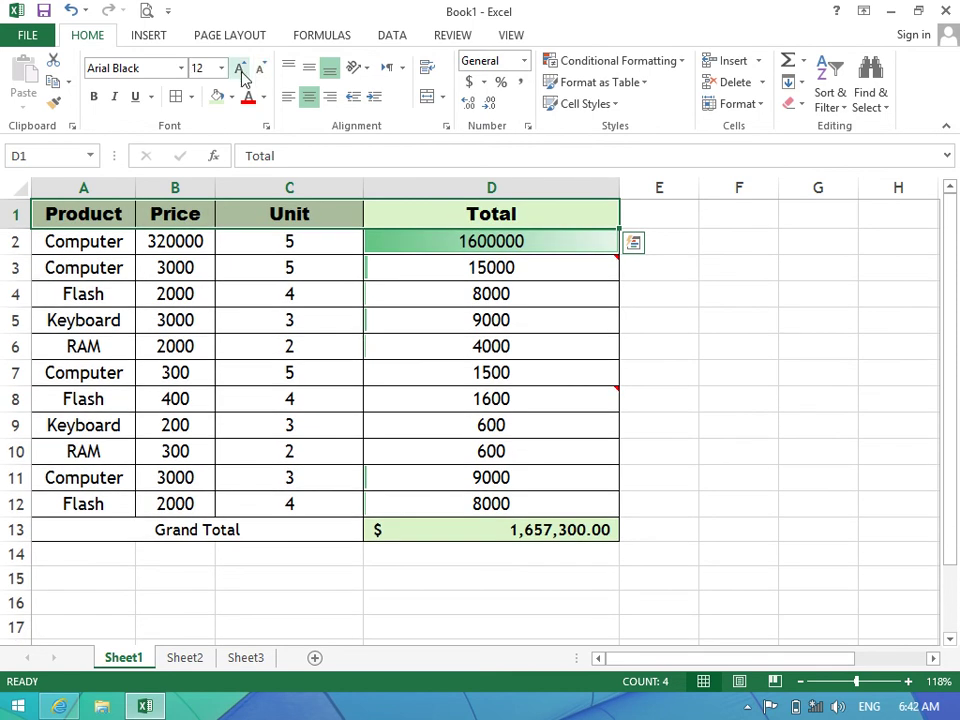
pyautogui.click(240, 68)
pyautogui.click(257, 279)
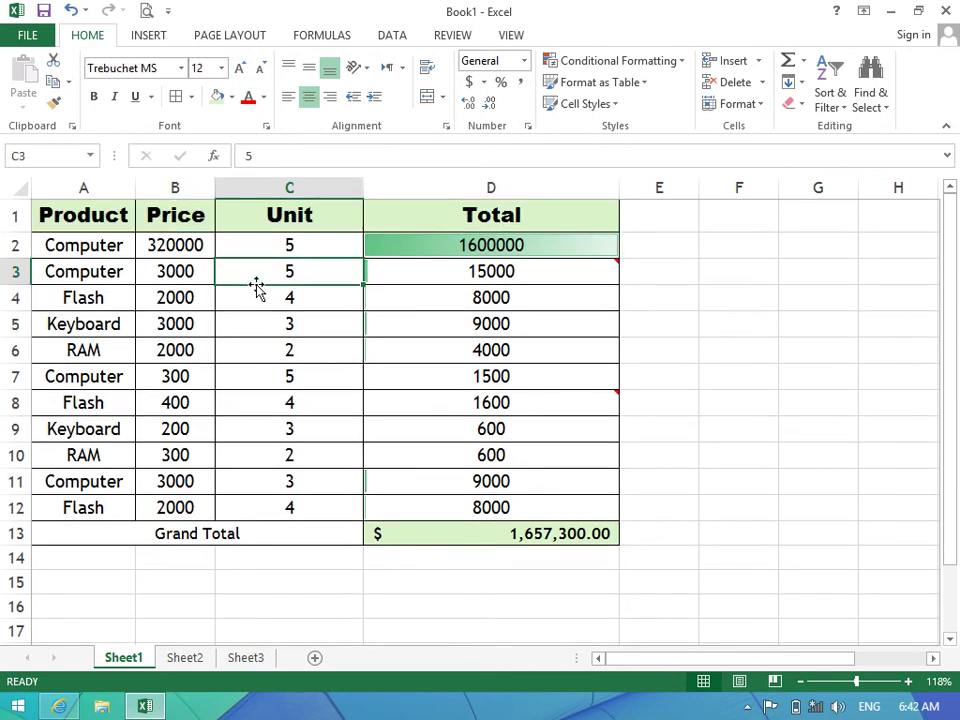
# Widen column B and make the header row bold, italic, underlined Trebuchet MS.
pyautogui.moveTo(214, 187); pyautogui.dragTo(253, 179)
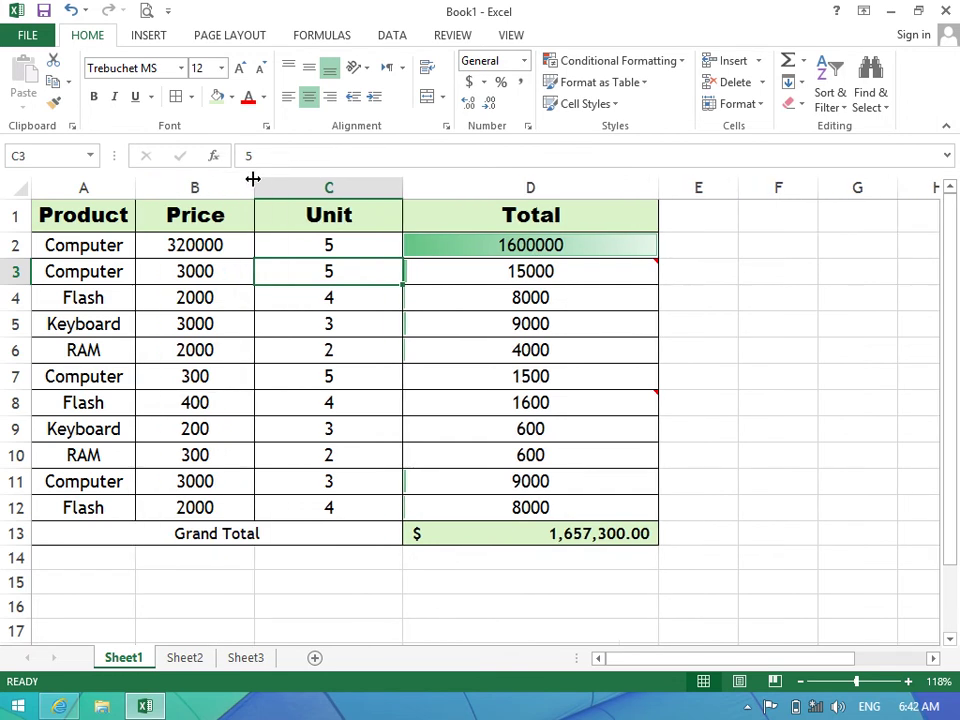
pyautogui.moveTo(496, 218); pyautogui.dragTo(80, 214)
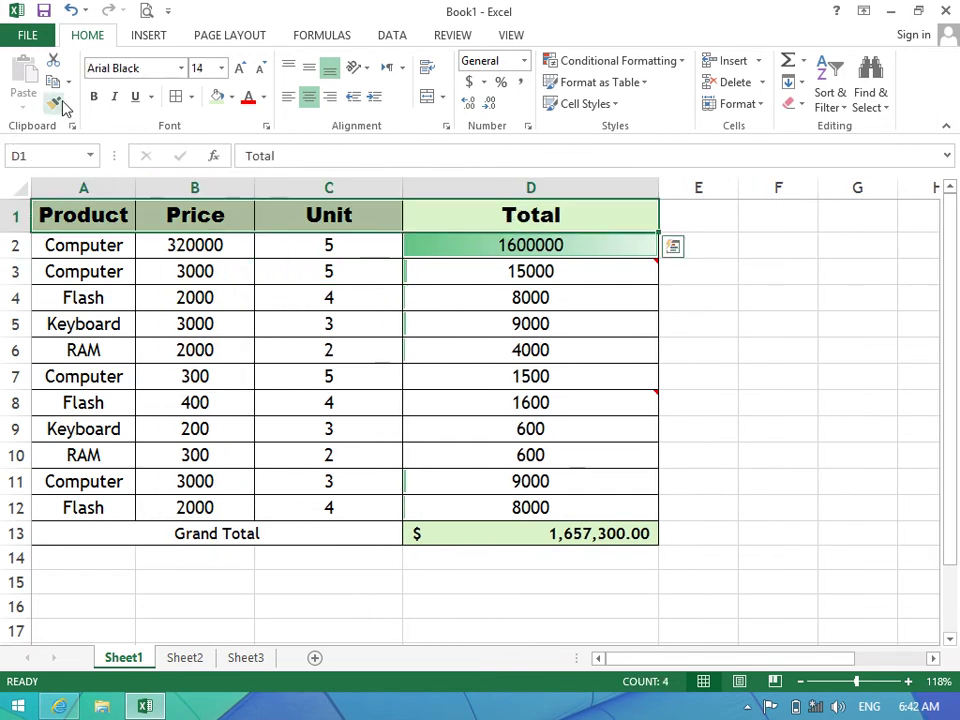
pyautogui.click(105, 100)
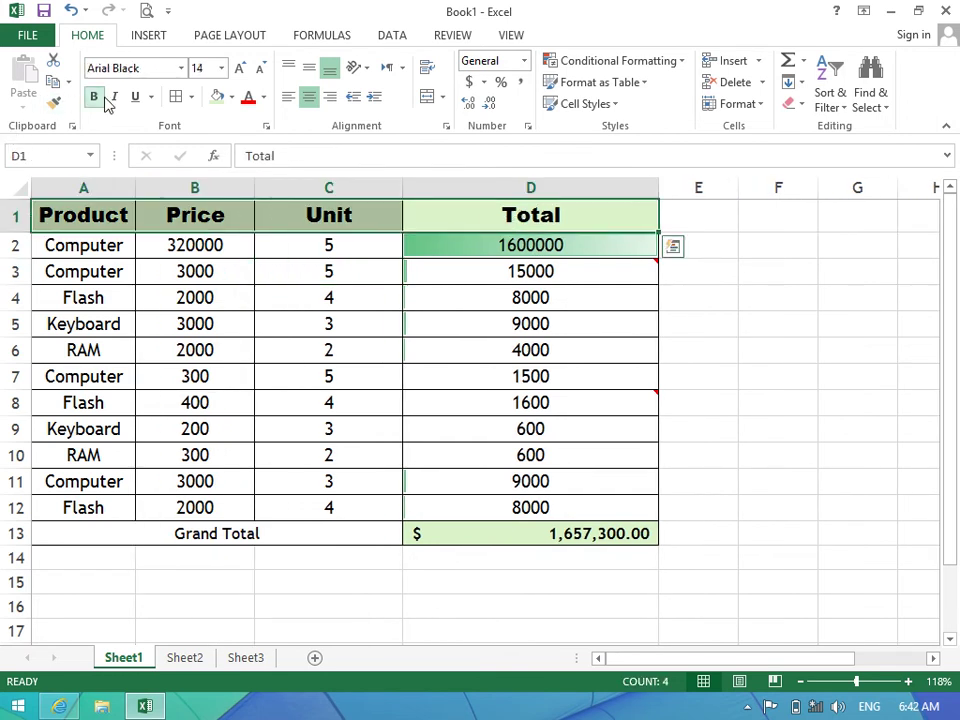
pyautogui.click(181, 68)
pyautogui.click(186, 116)
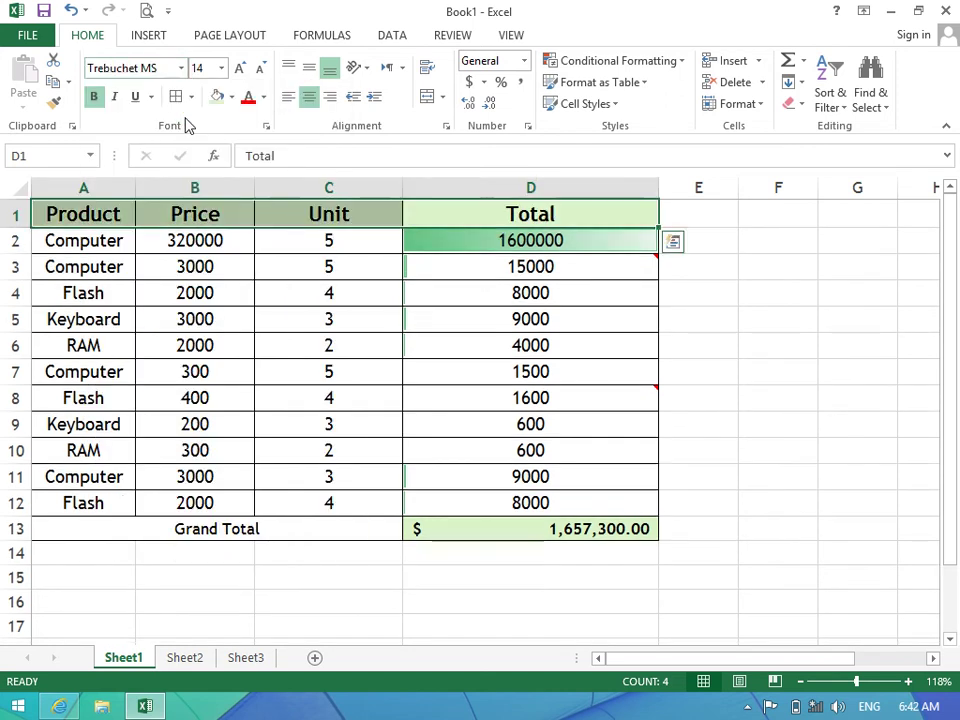
pyautogui.click(117, 99)
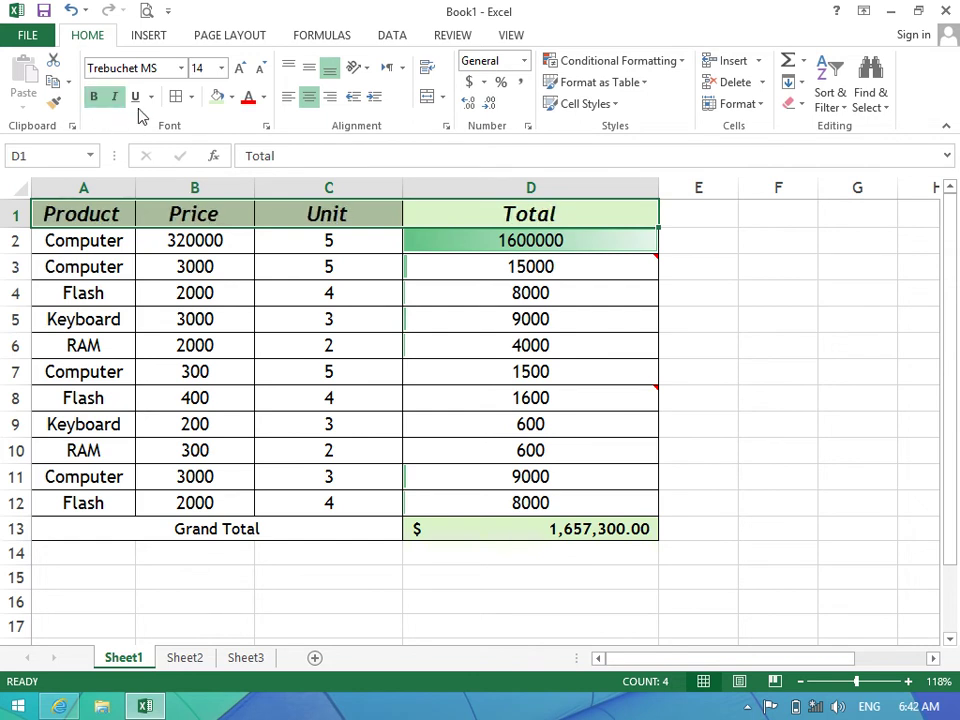
pyautogui.click(139, 106)
# Change the header row's underline to a double underline.
pyautogui.click(212, 316)
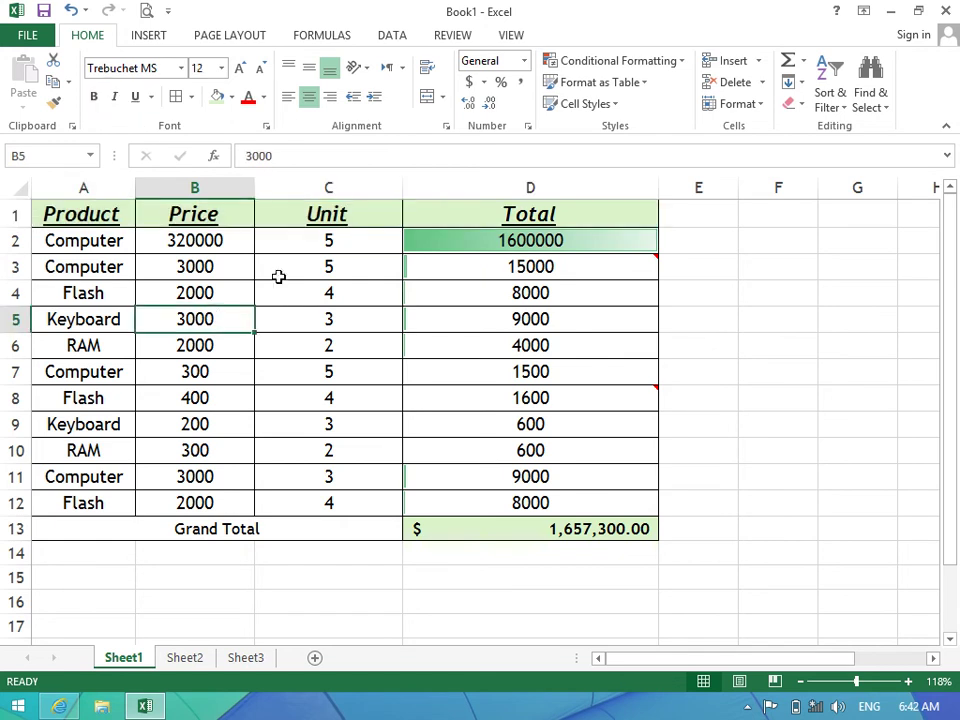
pyautogui.moveTo(524, 218); pyautogui.dragTo(11, 165)
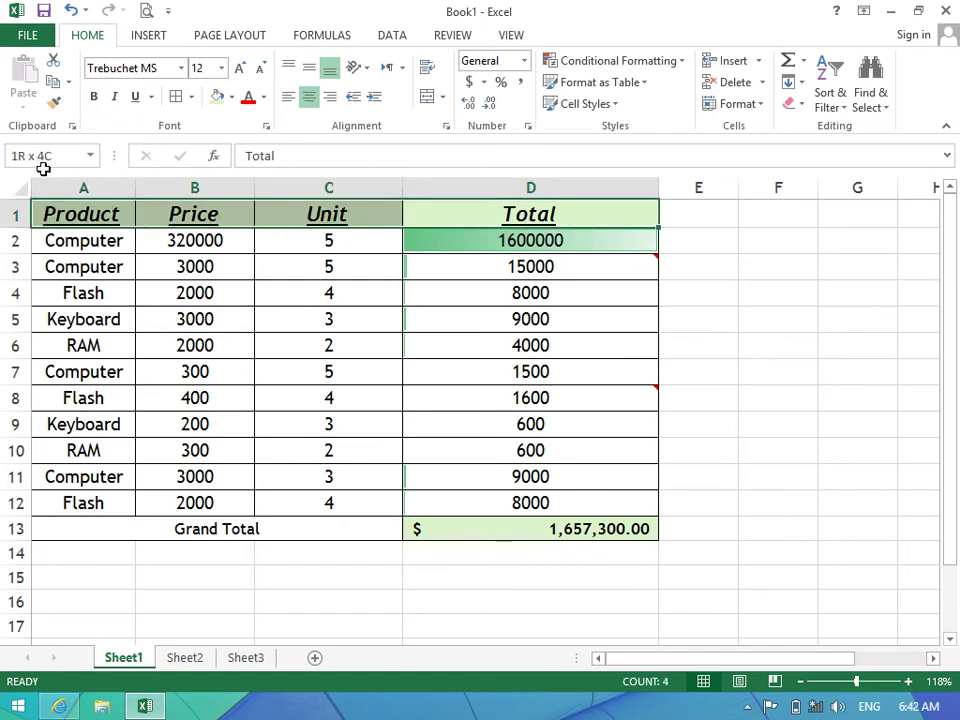
pyautogui.click(151, 97)
pyautogui.click(167, 148)
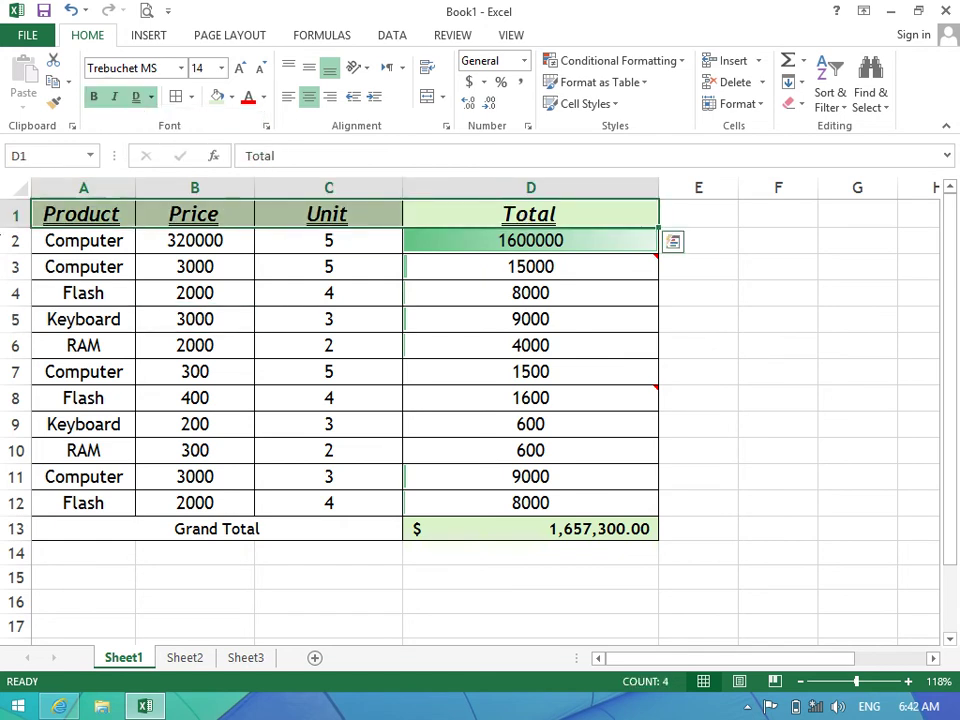
# Make row 1 taller, centre the header text vertically, and remove its underline.
pyautogui.moveTo(11, 229); pyautogui.dragTo(11, 257)
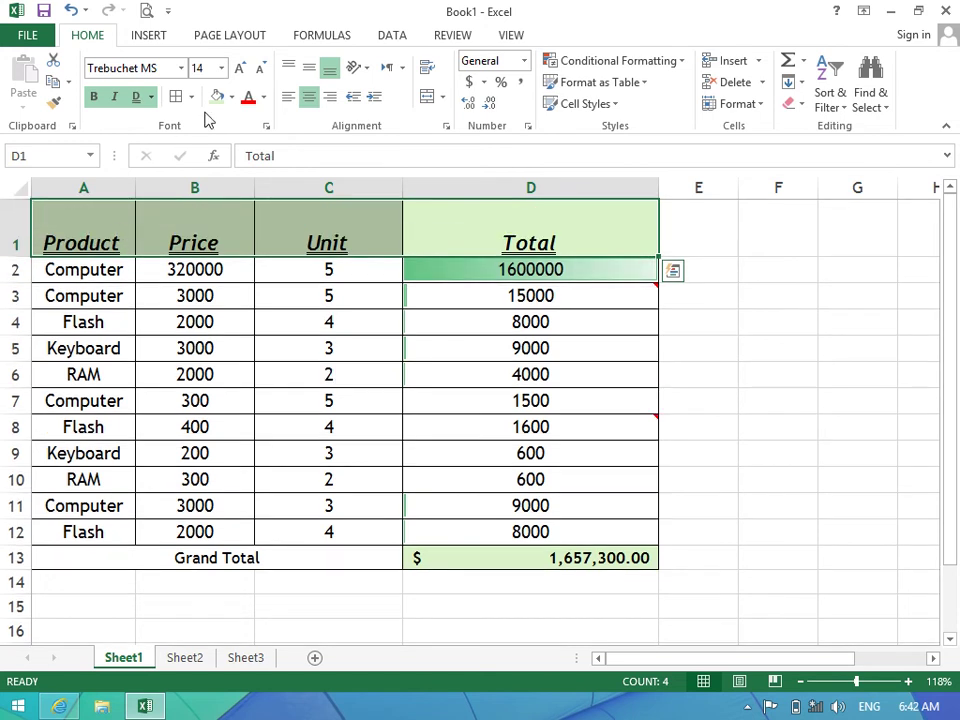
pyautogui.click(308, 67)
pyautogui.click(268, 292)
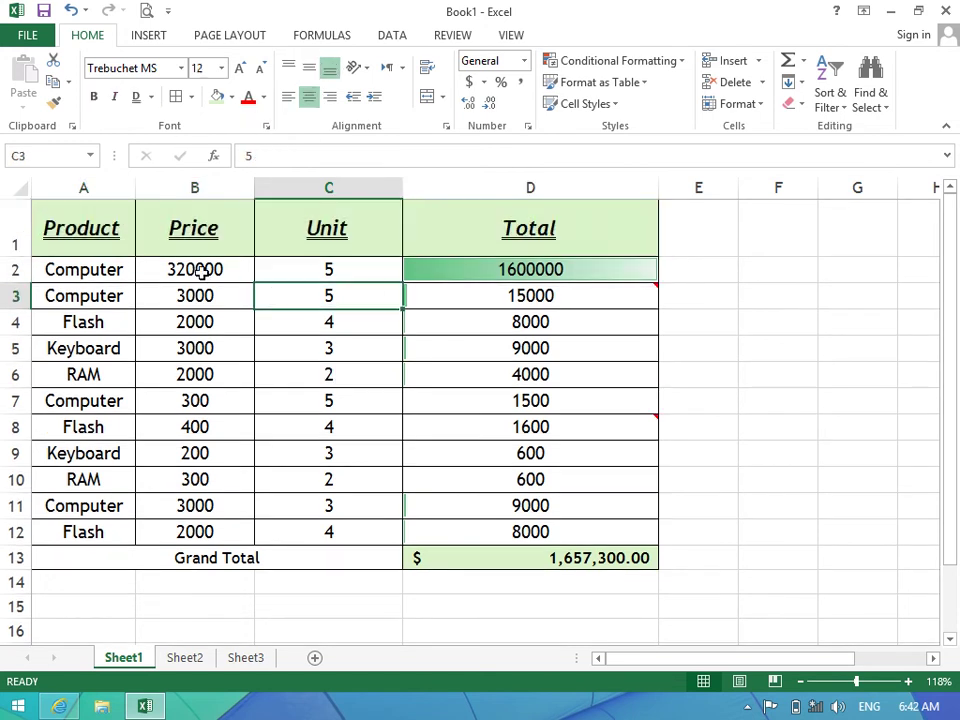
pyautogui.moveTo(499, 227); pyautogui.dragTo(123, 219)
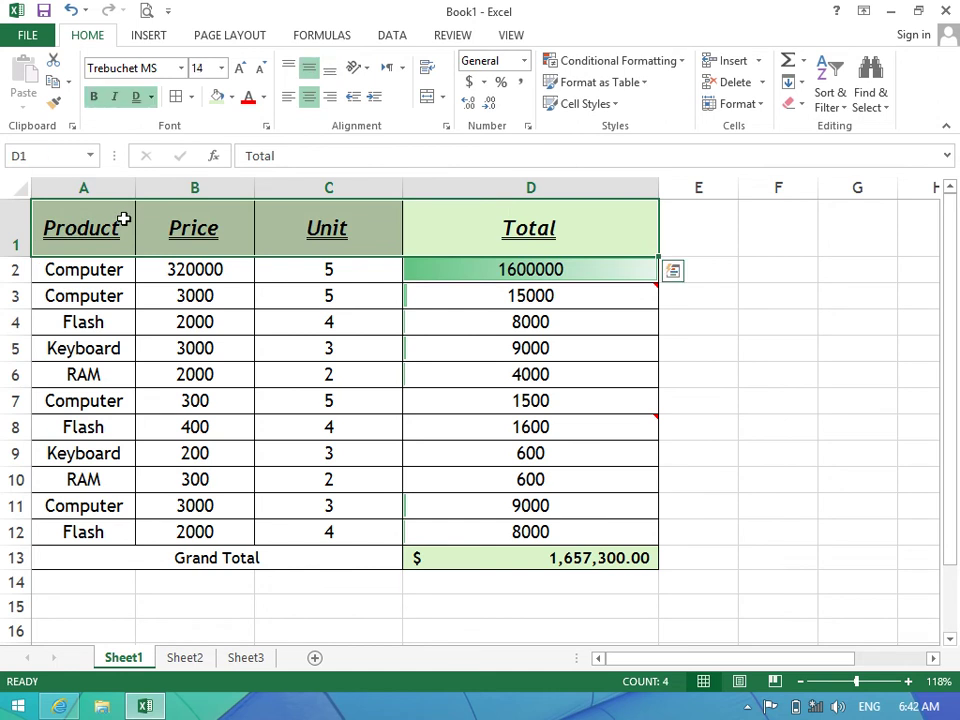
pyautogui.click(137, 97)
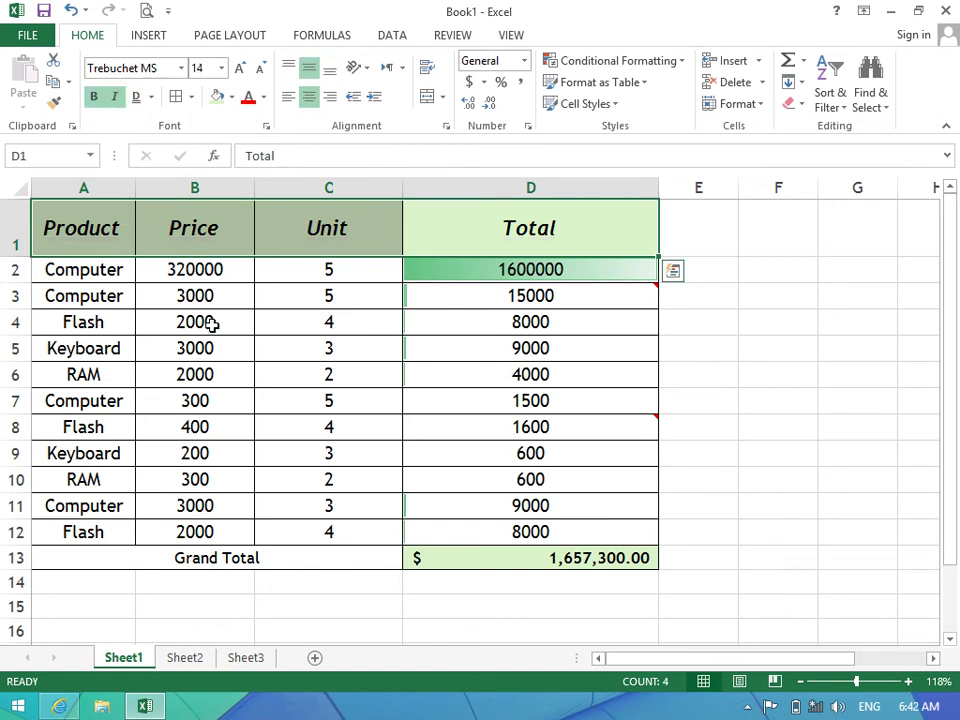
pyautogui.click(212, 323)
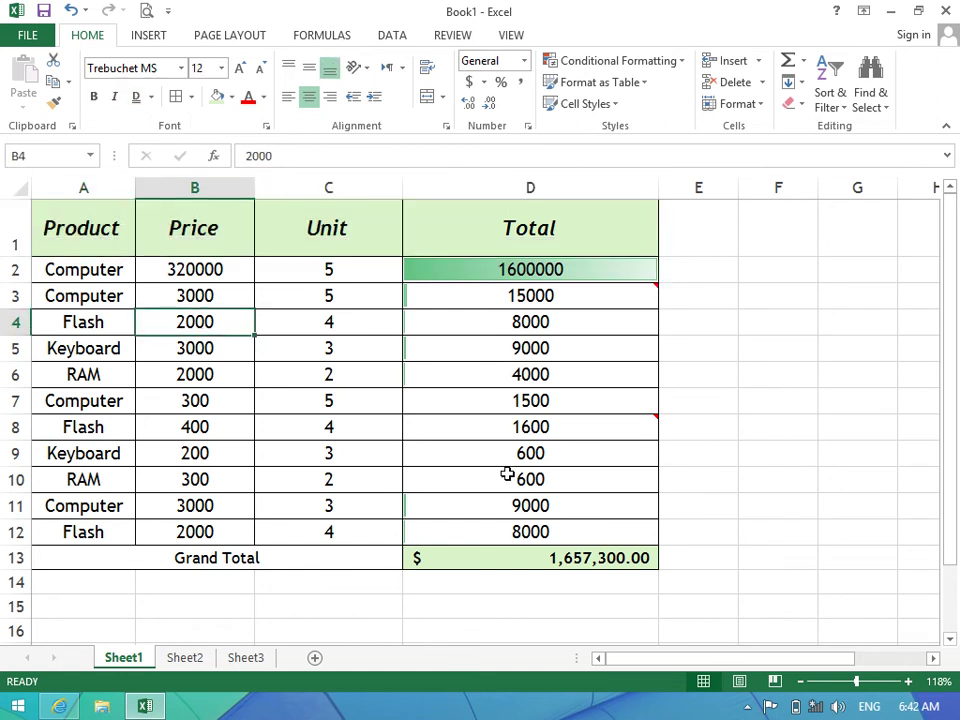
# Make the Grand Total row 13 taller with its text vertically centred.
pyautogui.click(432, 553)
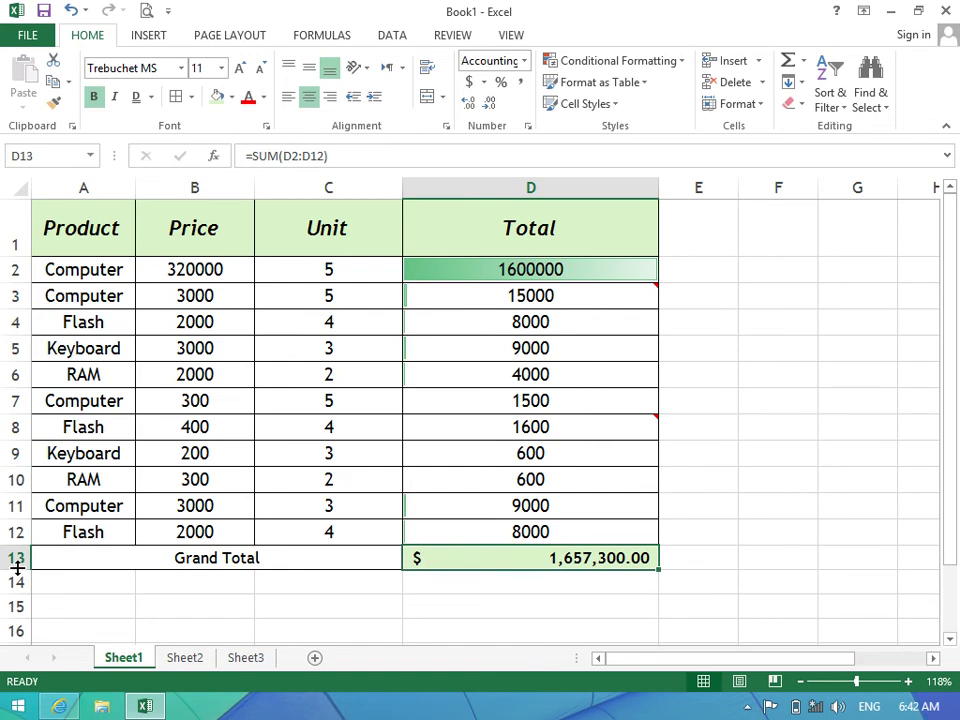
pyautogui.moveTo(17, 569); pyautogui.dragTo(25, 583)
pyautogui.moveTo(347, 568)
pyautogui.mouseDown()
pyautogui.moveTo(478, 566)
pyautogui.moveTo(116, 208)
pyautogui.mouseUp()
pyautogui.click(309, 67)
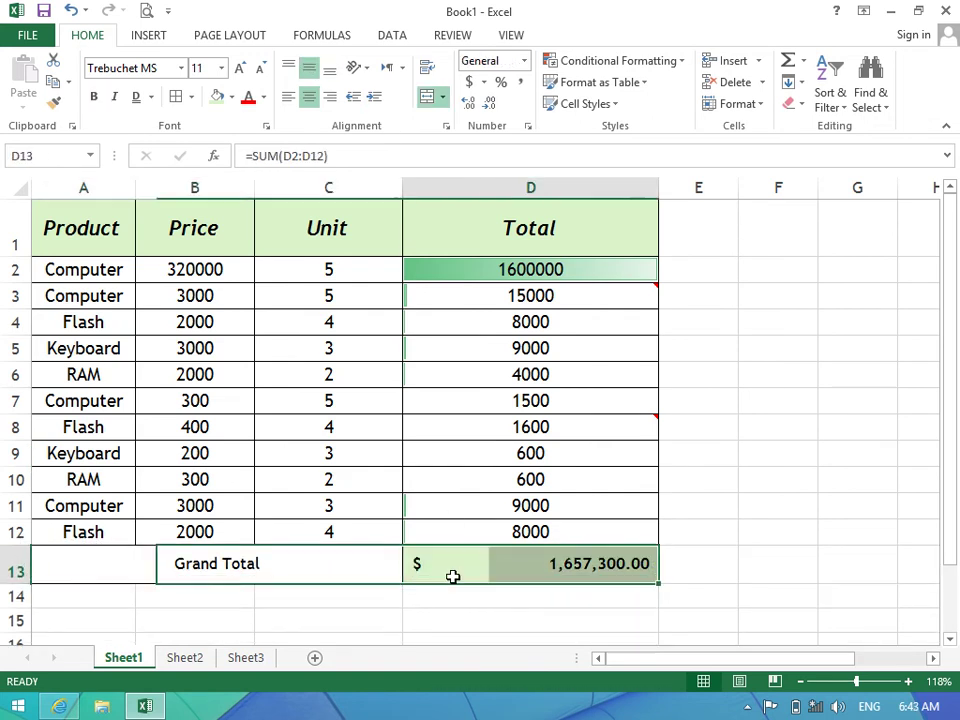
# Remove all borders from A1:D13, then add a Bottom Border to the table.
pyautogui.click(190, 97)
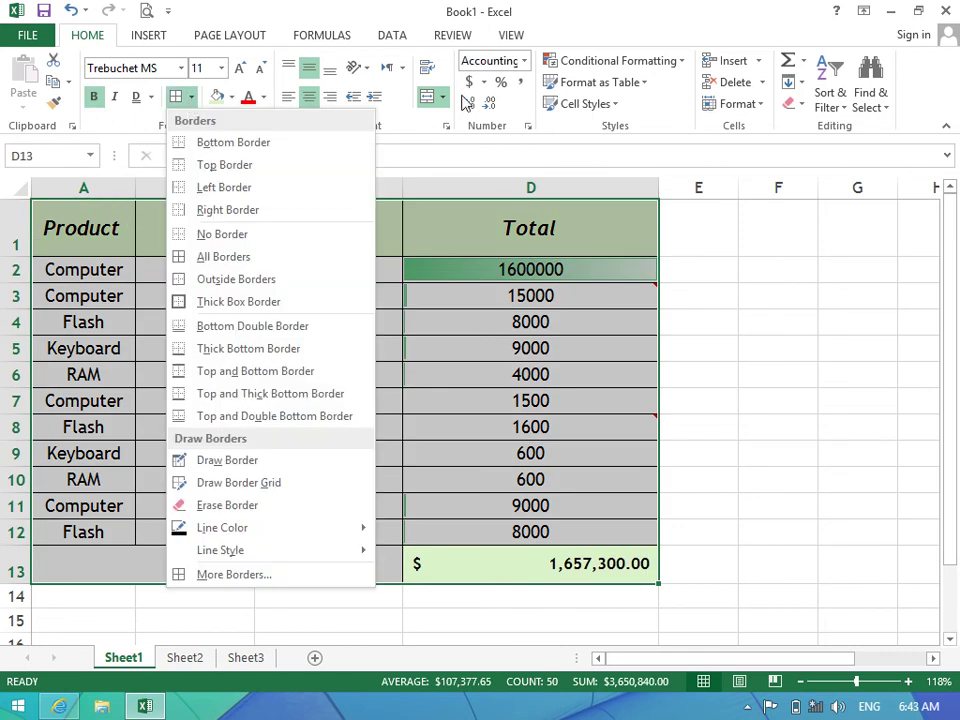
pyautogui.click(252, 235)
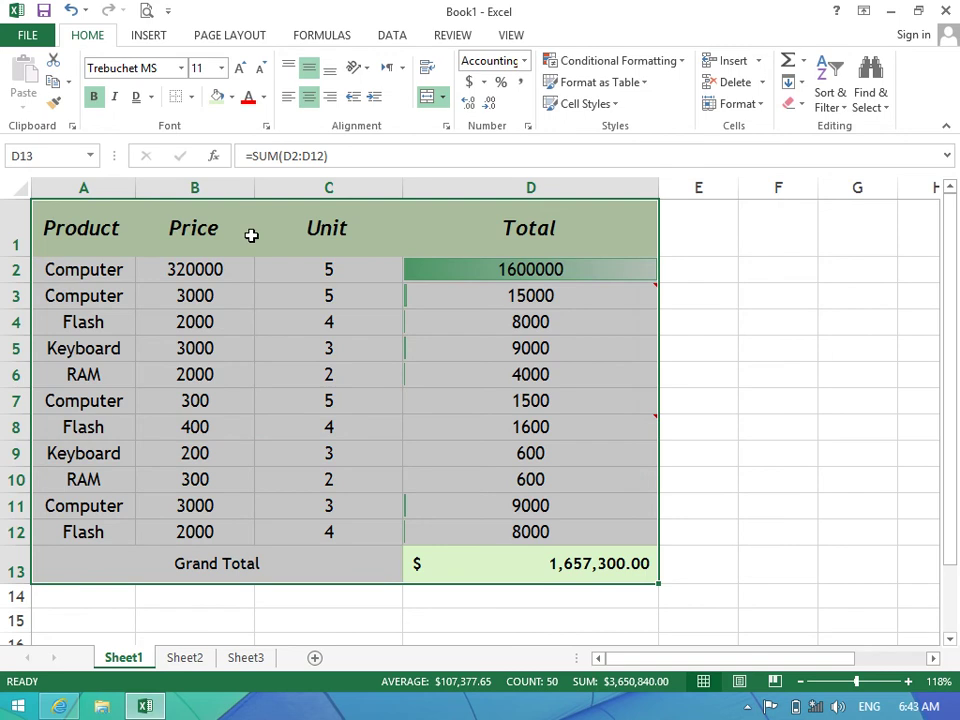
pyautogui.click(329, 322)
pyautogui.moveTo(525, 568); pyautogui.dragTo(118, 180)
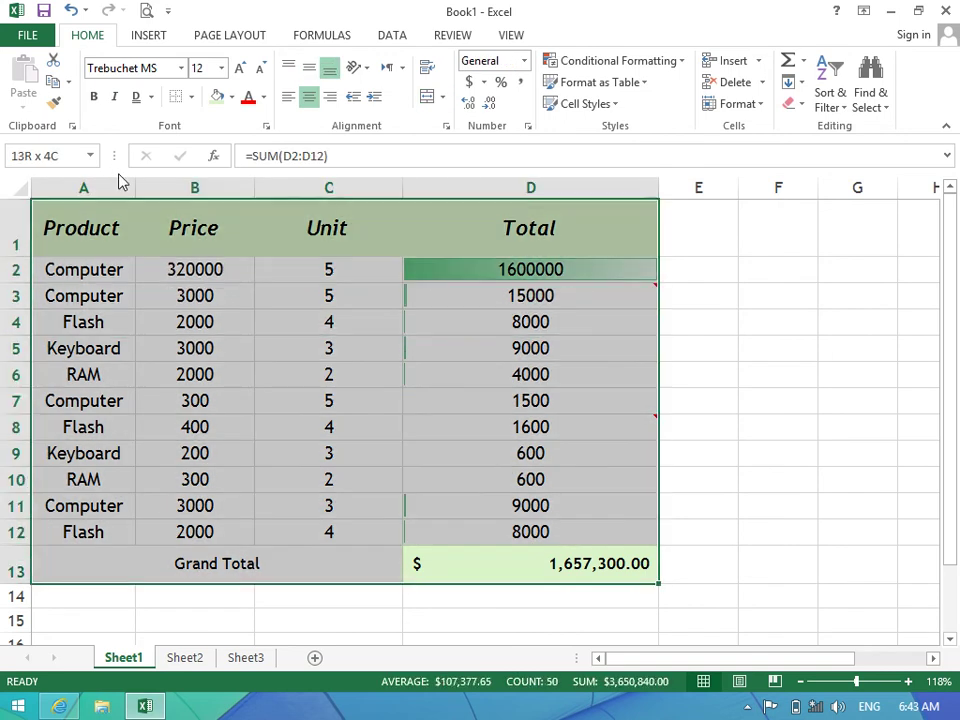
pyautogui.click(190, 97)
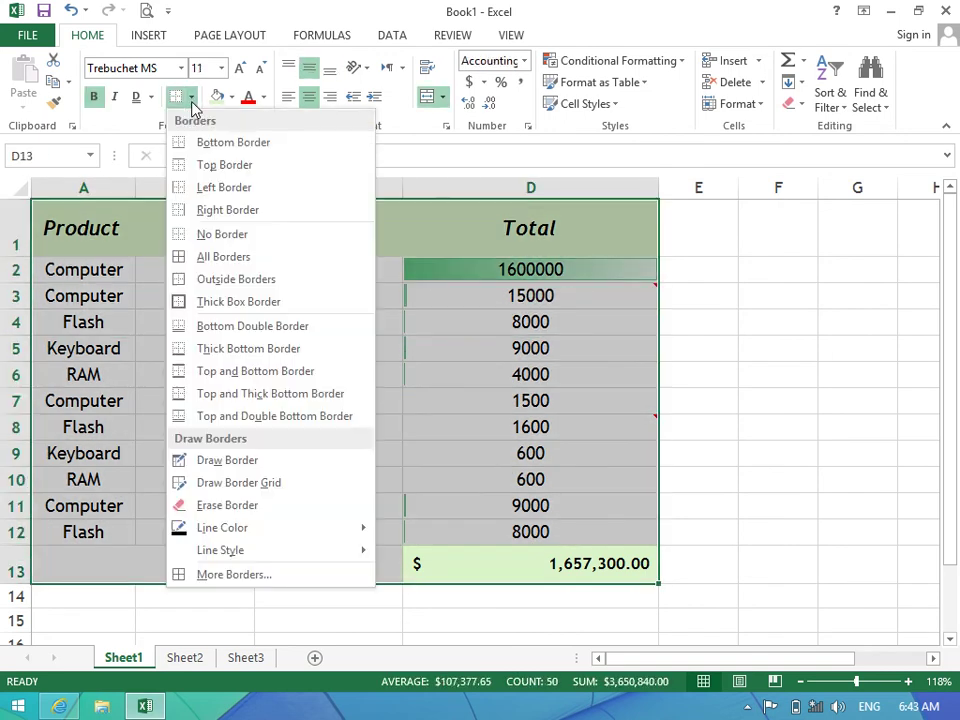
pyautogui.click(218, 146)
pyautogui.click(823, 525)
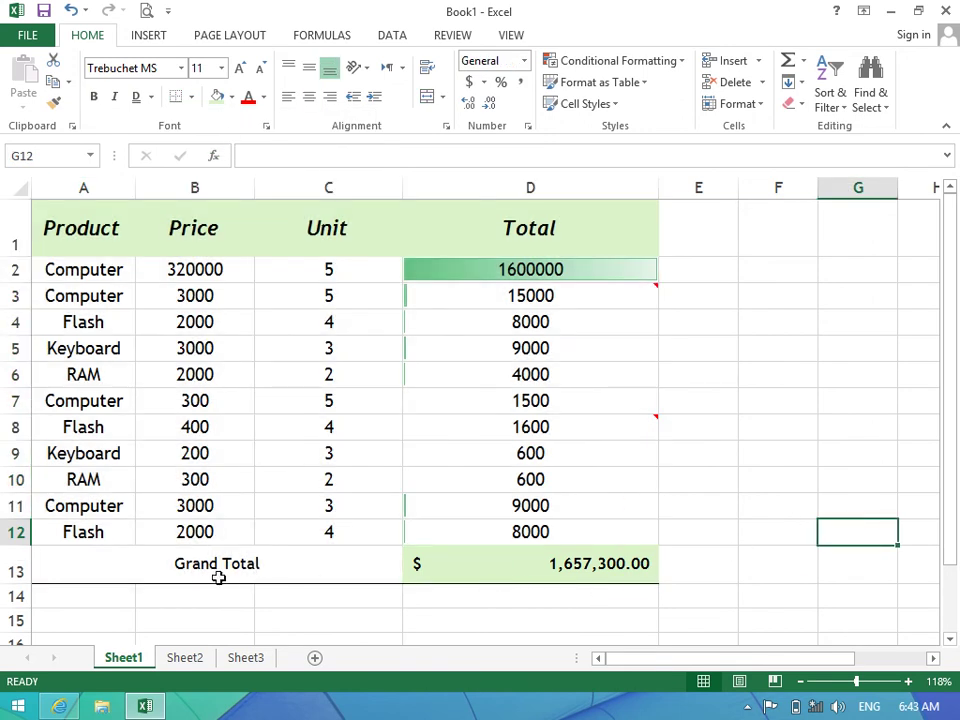
# Add a Top Border along the table A1:D13.
pyautogui.moveTo(514, 564); pyautogui.dragTo(83, 148)
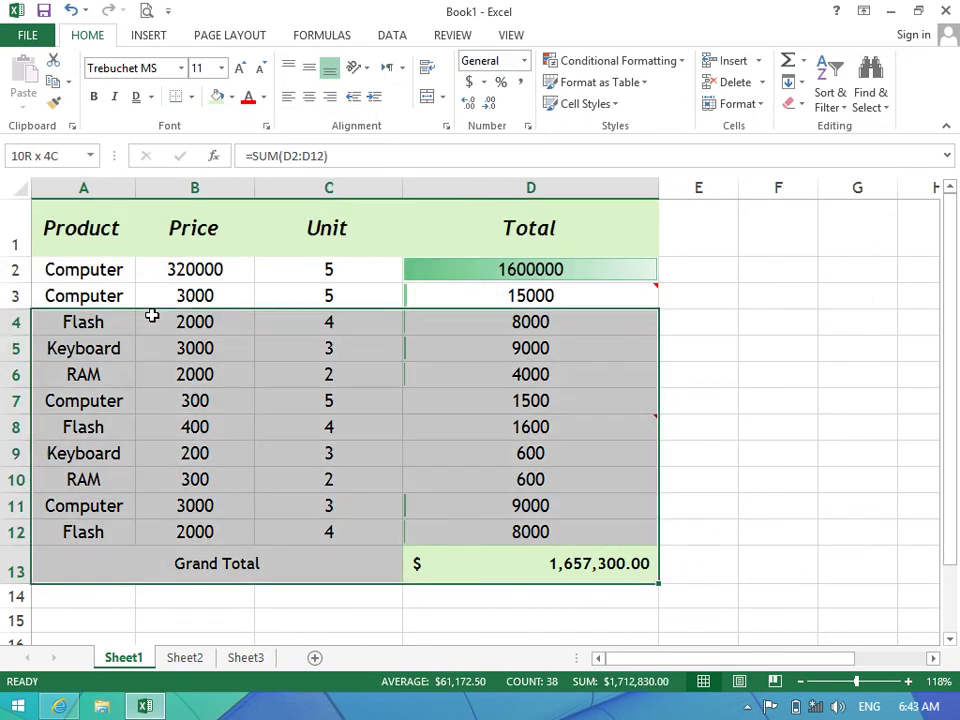
pyautogui.click(190, 97)
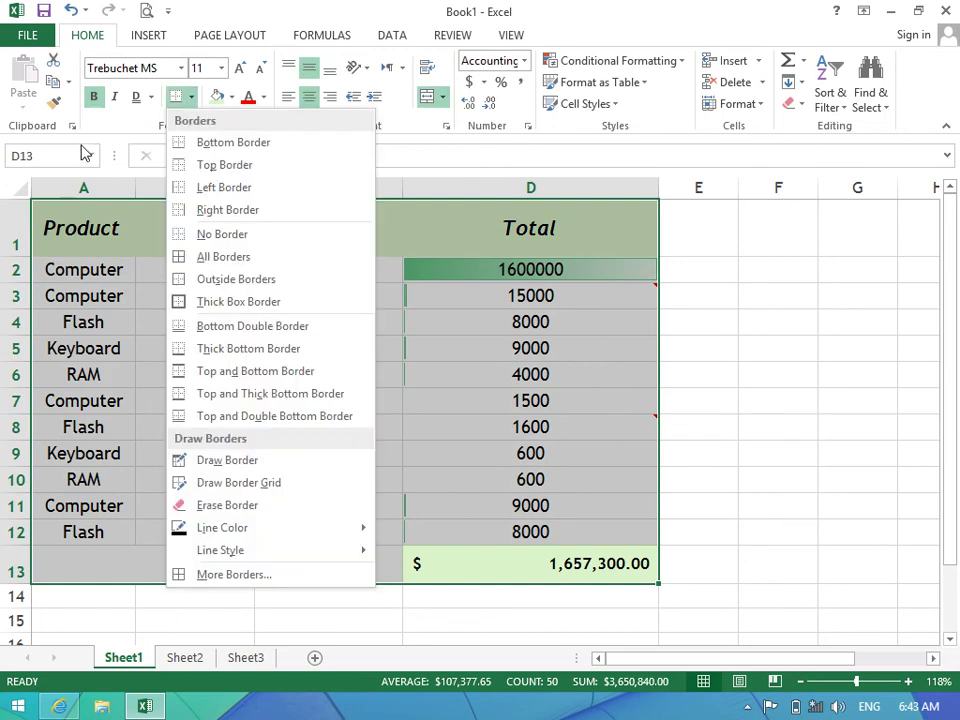
pyautogui.click(193, 165)
pyautogui.click(156, 266)
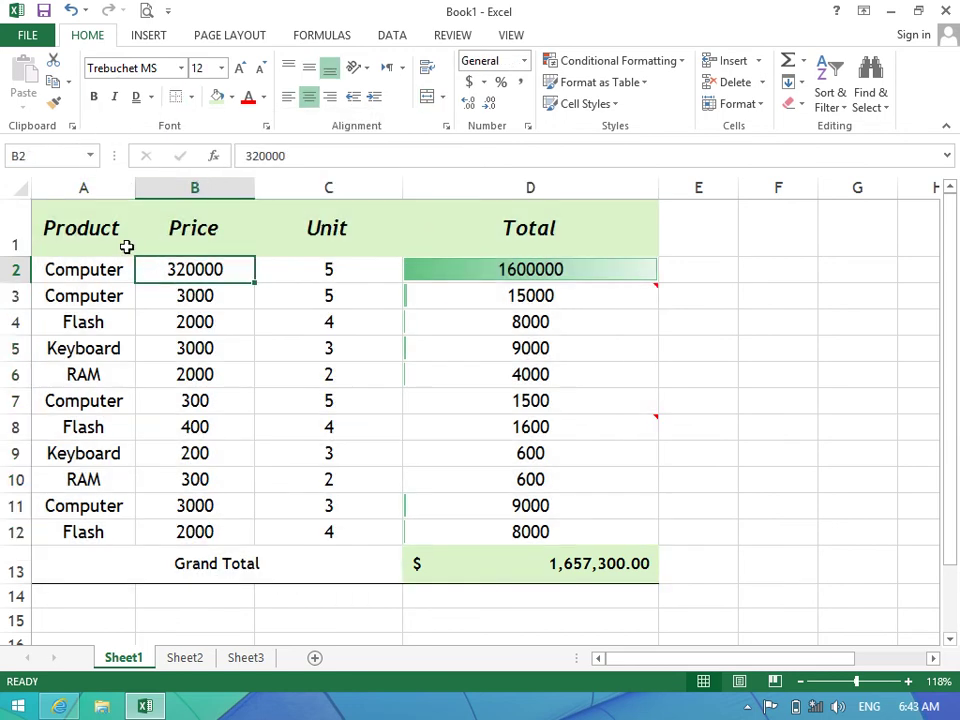
# Check print preview, then add bottom and right borders to table A1:D13.
pyautogui.click(146, 10)
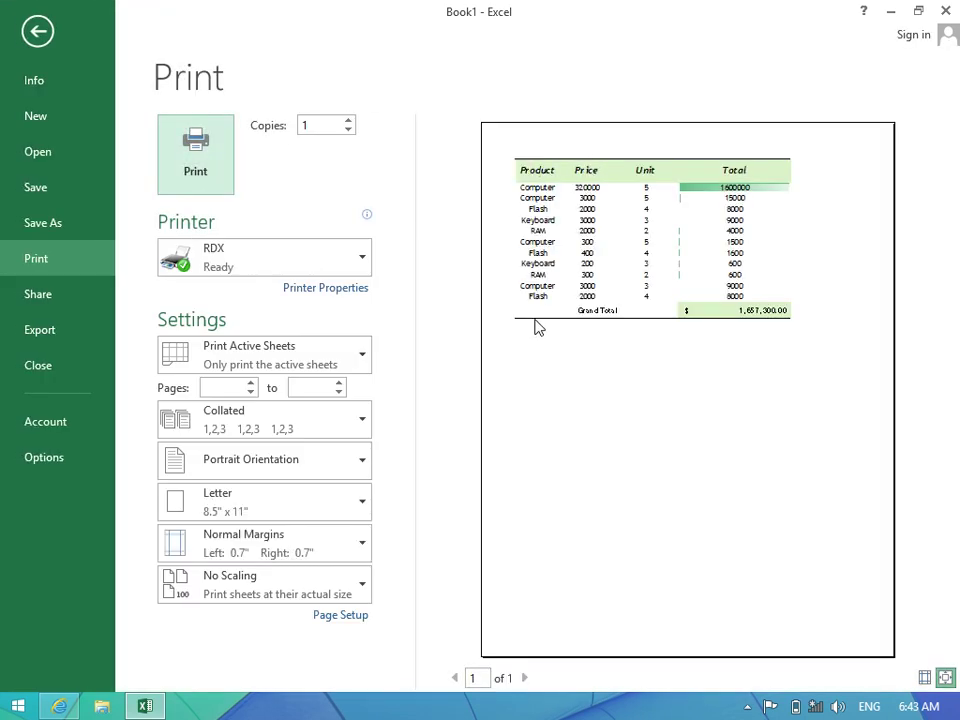
pyautogui.click(37, 30)
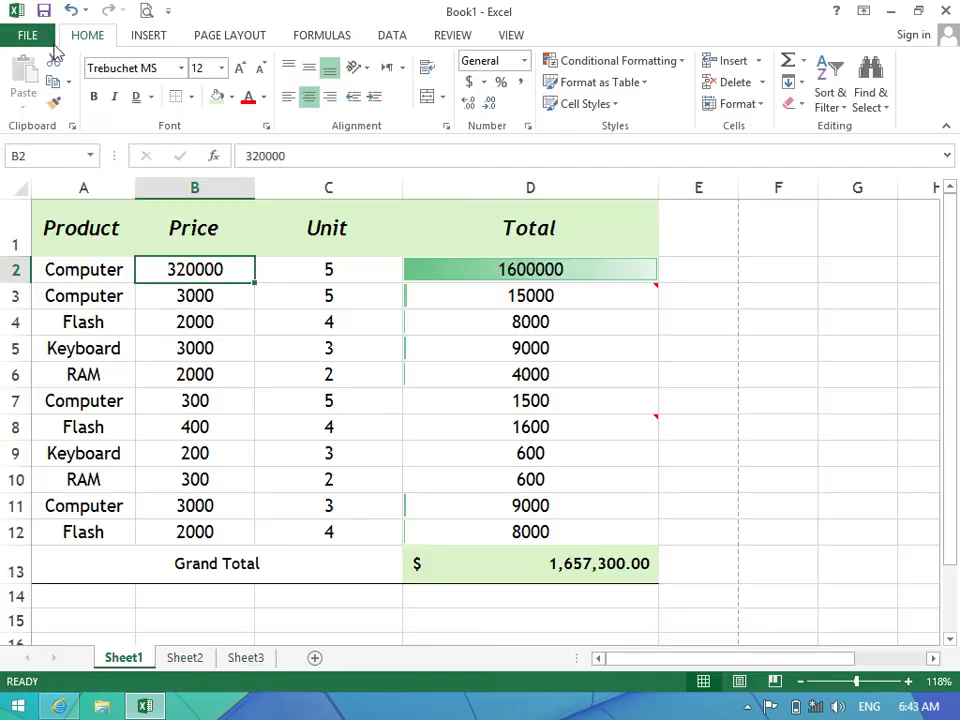
pyautogui.moveTo(503, 583); pyautogui.dragTo(4, 171)
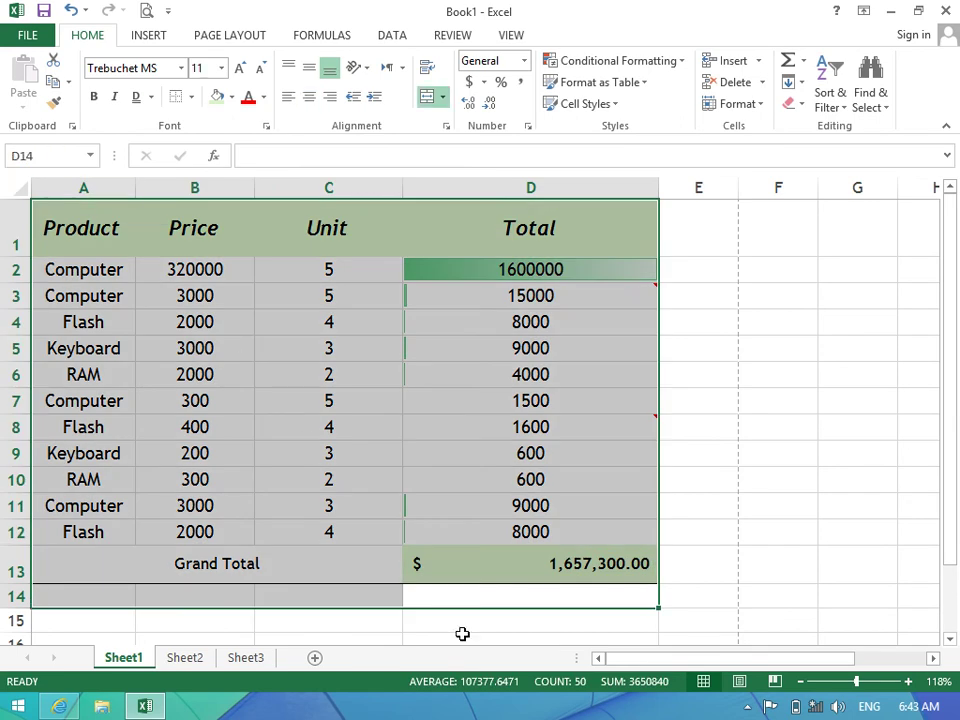
pyautogui.moveTo(445, 567); pyautogui.dragTo(60, 225)
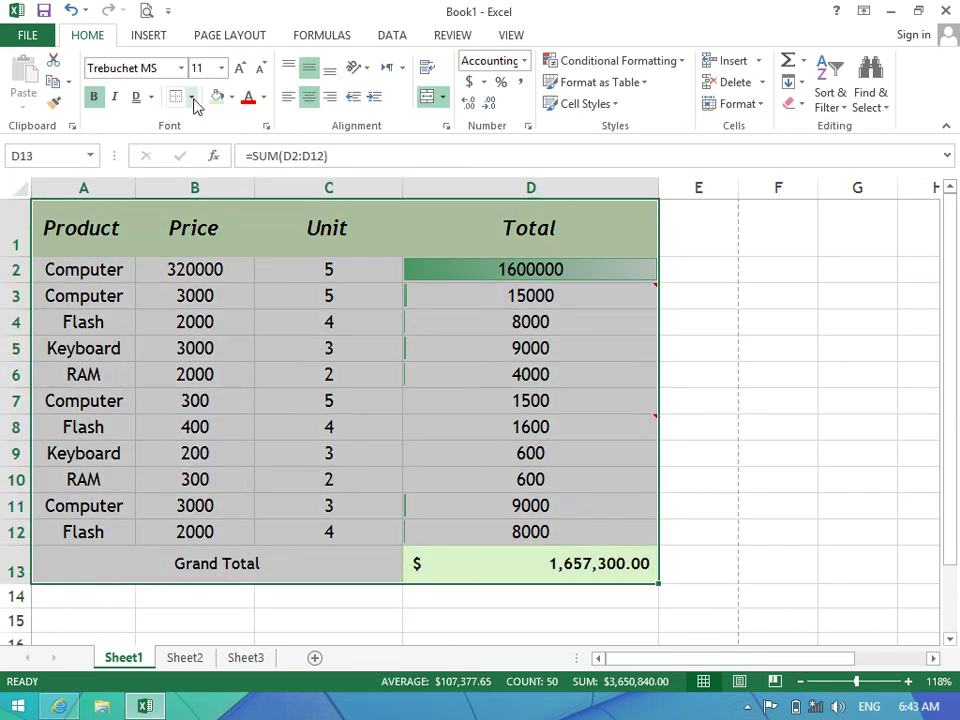
pyautogui.click(191, 96)
pyautogui.click(185, 142)
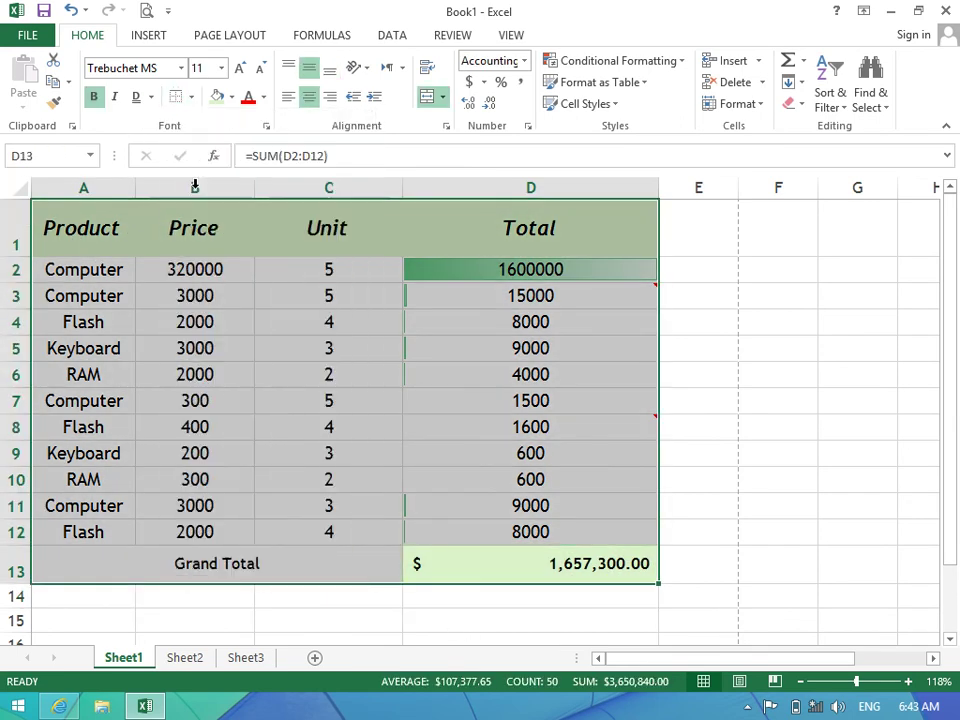
pyautogui.click(191, 97)
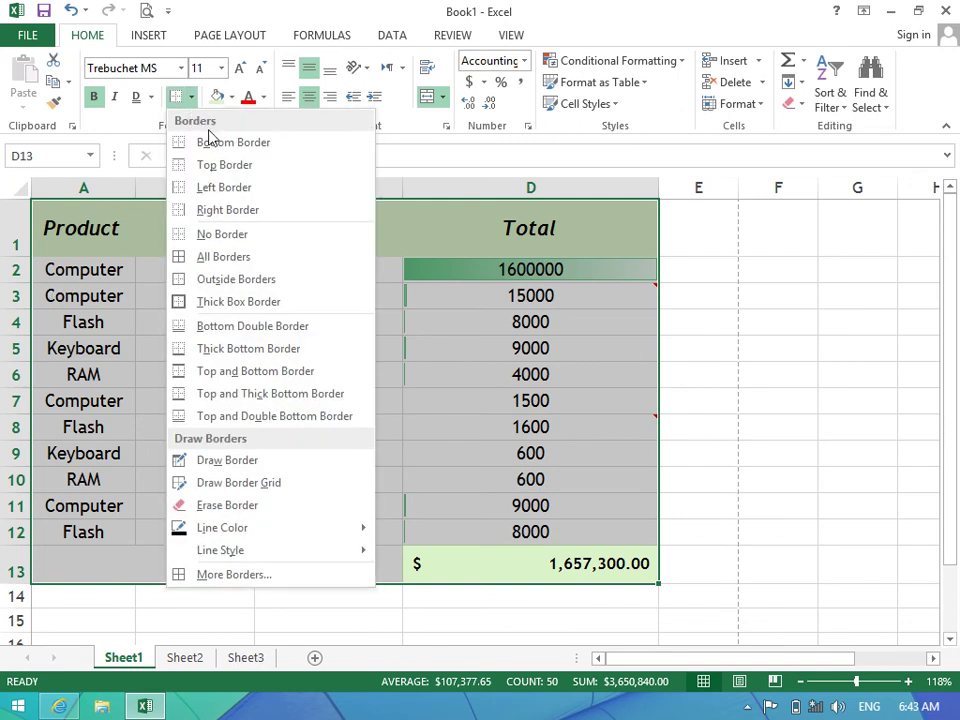
pyautogui.click(223, 210)
# Preview the result, then remove all borders from the table.
pyautogui.click(146, 12)
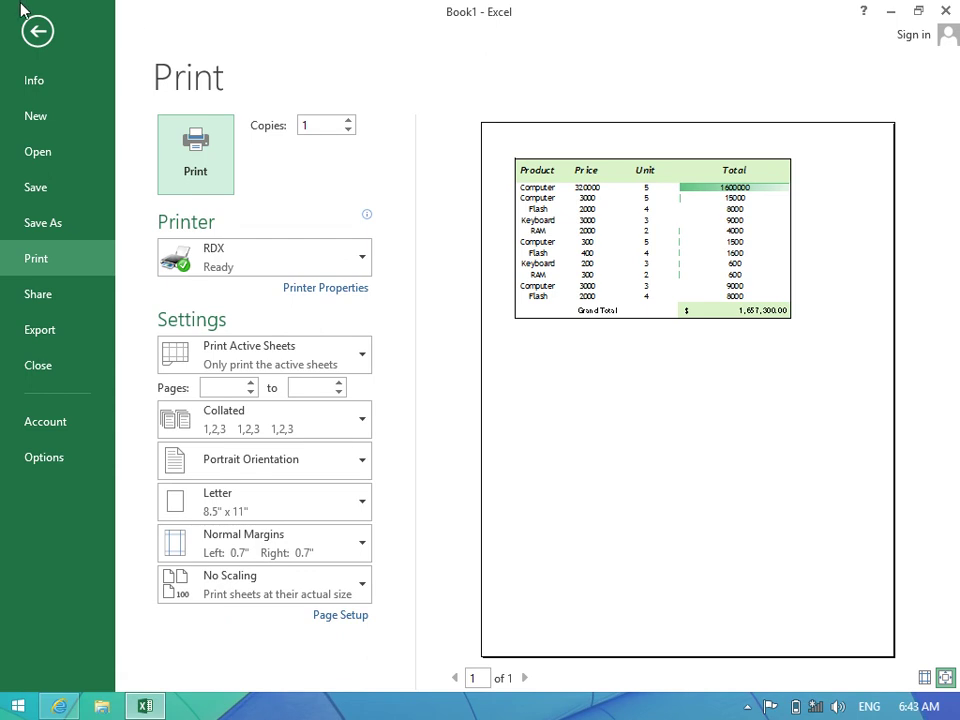
pyautogui.click(37, 31)
pyautogui.click(192, 97)
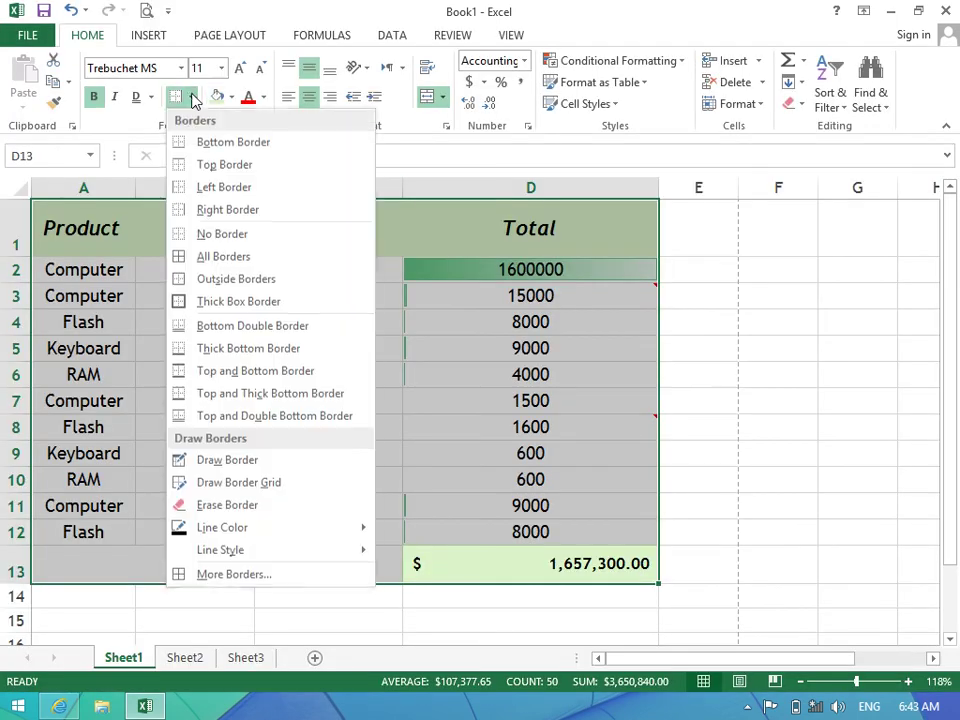
pyautogui.click(186, 235)
pyautogui.click(146, 11)
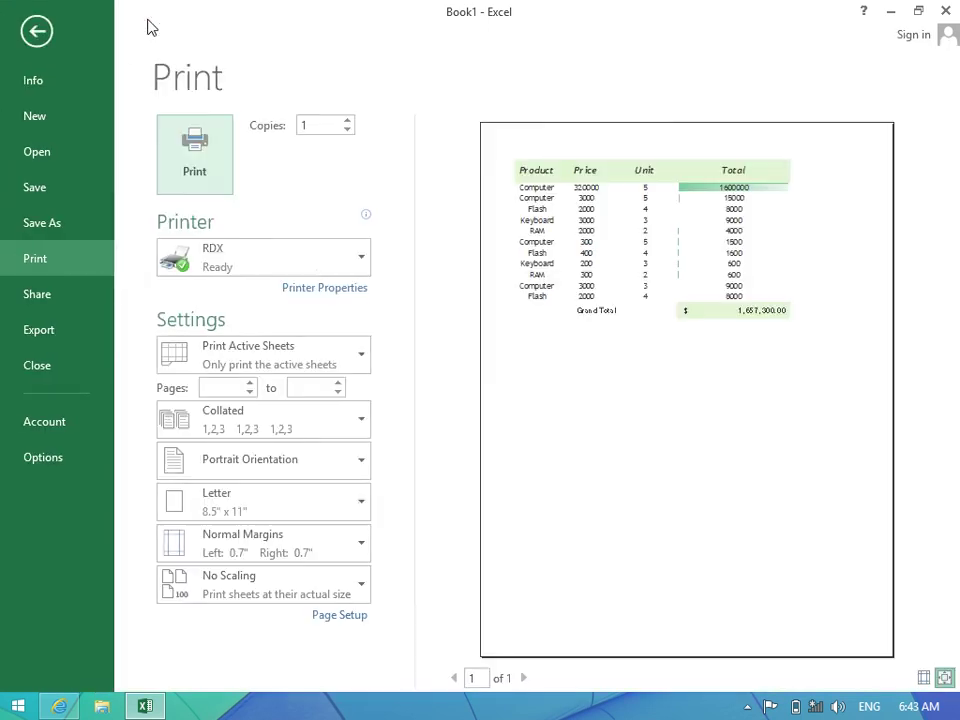
pyautogui.click(33, 33)
# Apply All Borders to every cell of A1:D13.
pyautogui.click(192, 97)
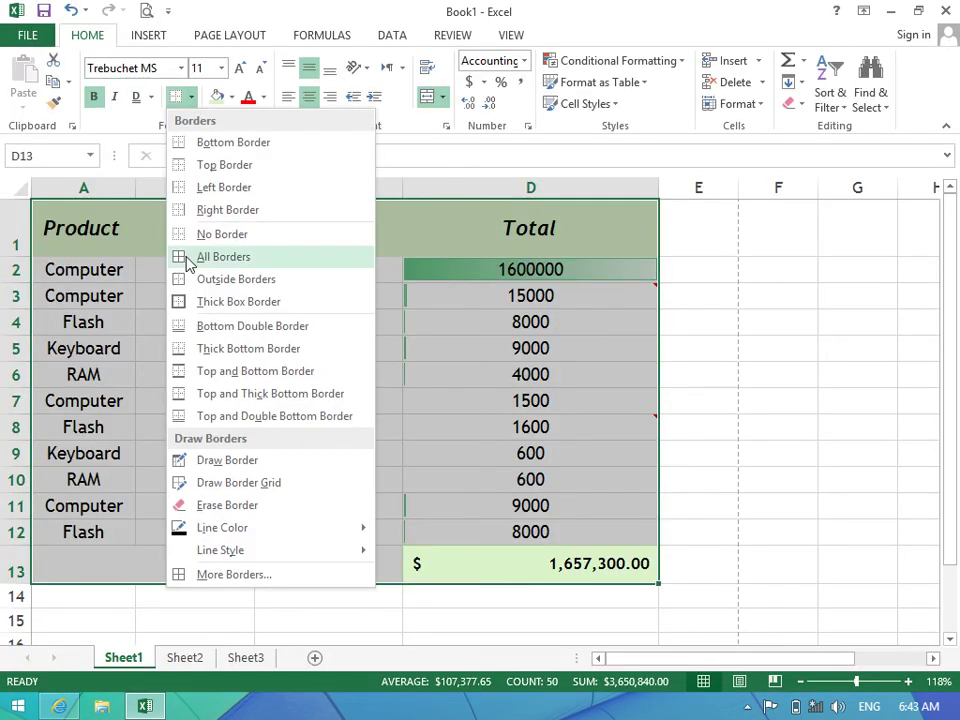
pyautogui.click(223, 256)
pyautogui.click(196, 376)
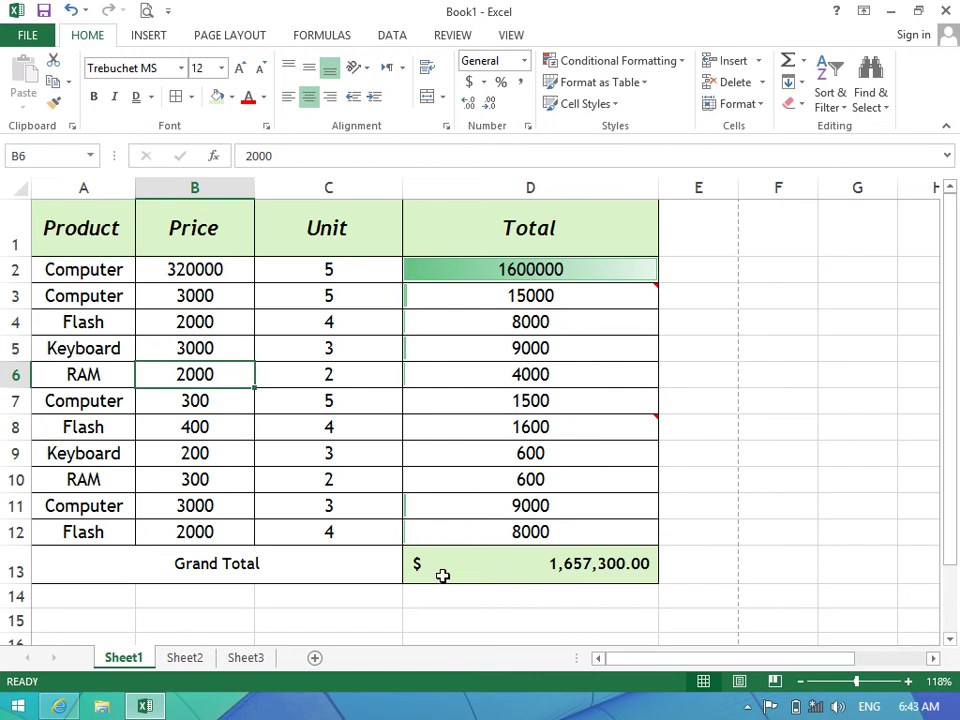
# Clear the table's borders, try an outline border, then undo it.
pyautogui.moveTo(442, 576); pyautogui.dragTo(80, 230)
pyautogui.click(192, 97)
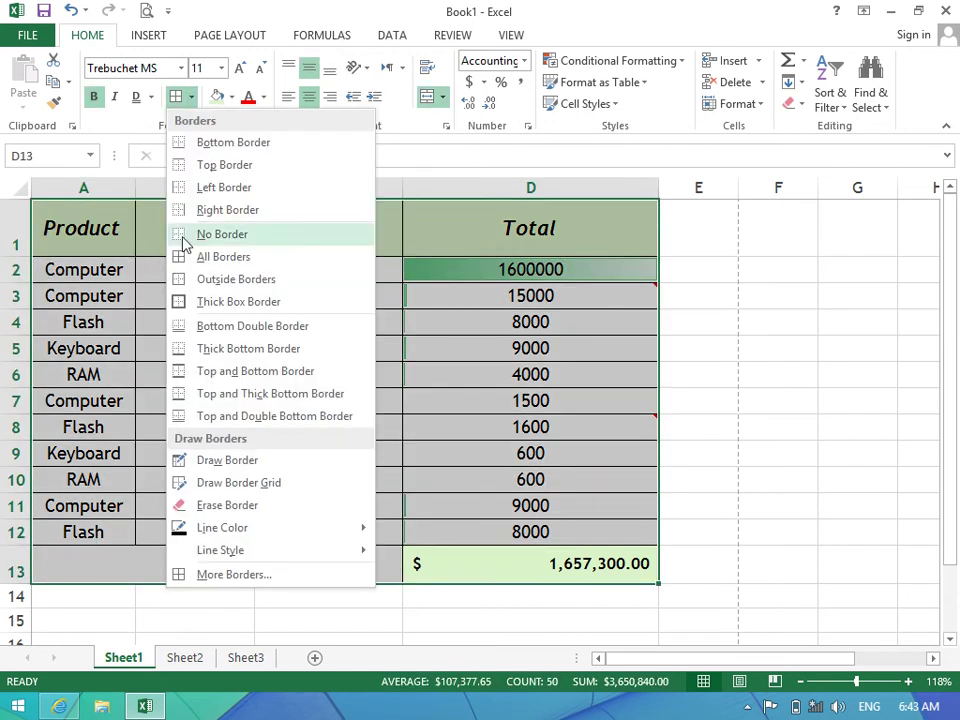
pyautogui.click(185, 238)
pyautogui.click(196, 93)
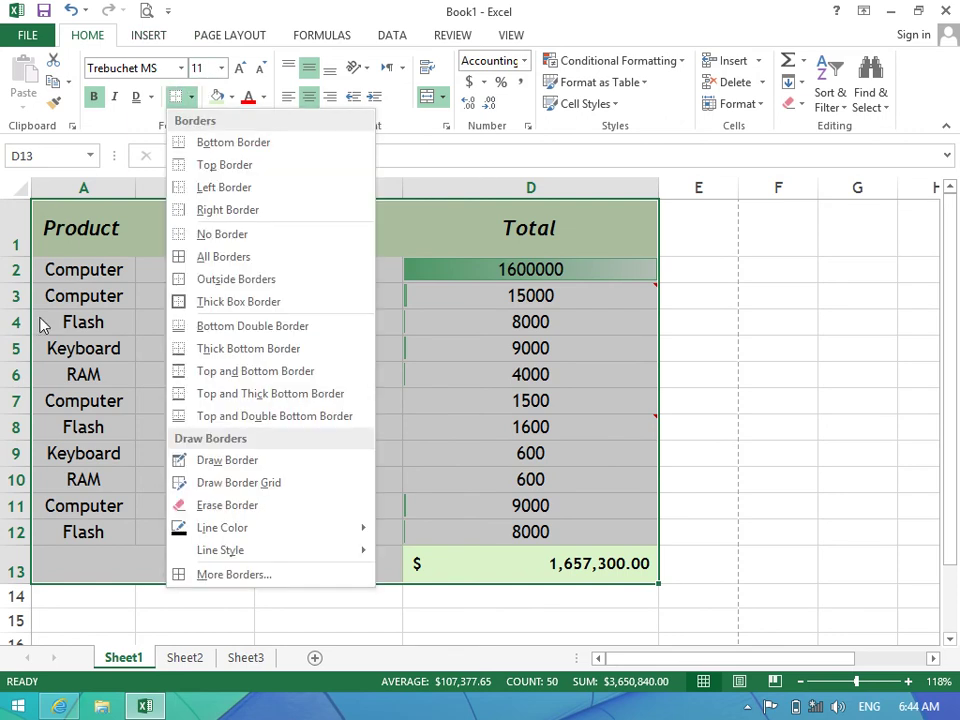
pyautogui.click(203, 280)
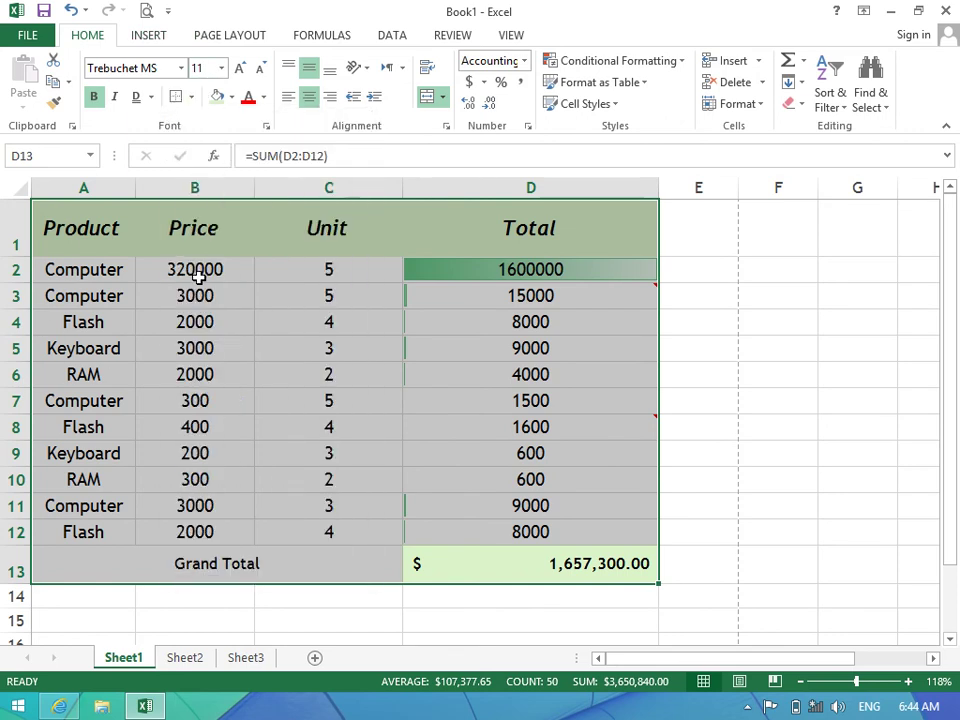
pyautogui.click(230, 300)
pyautogui.click(70, 10)
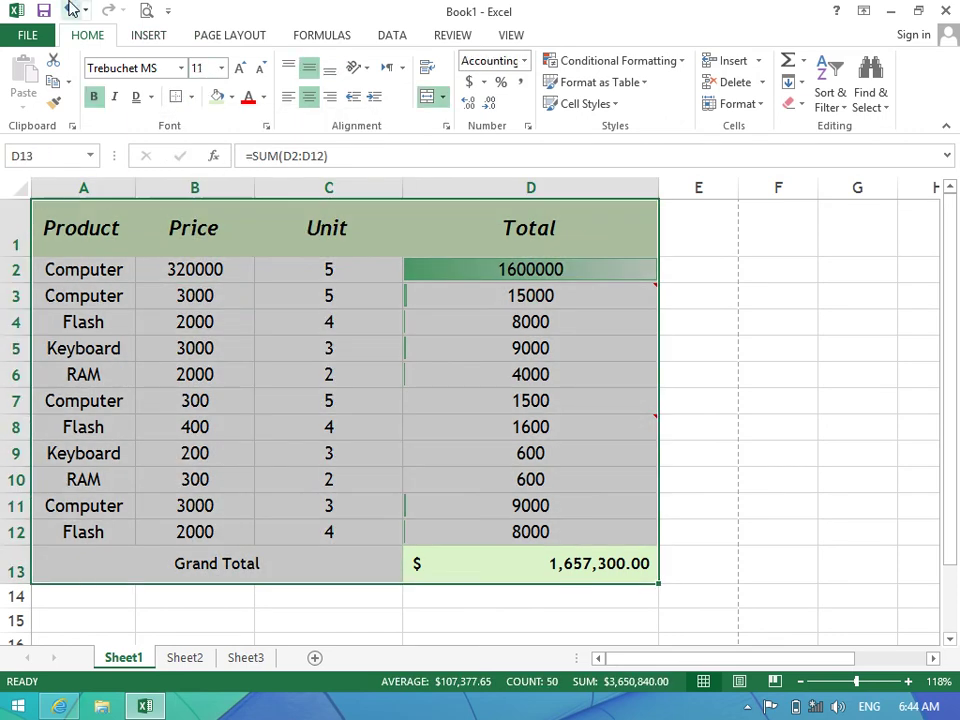
# Put a Thick Box Border around A1:D13 and check it in print preview.
pyautogui.click(191, 97)
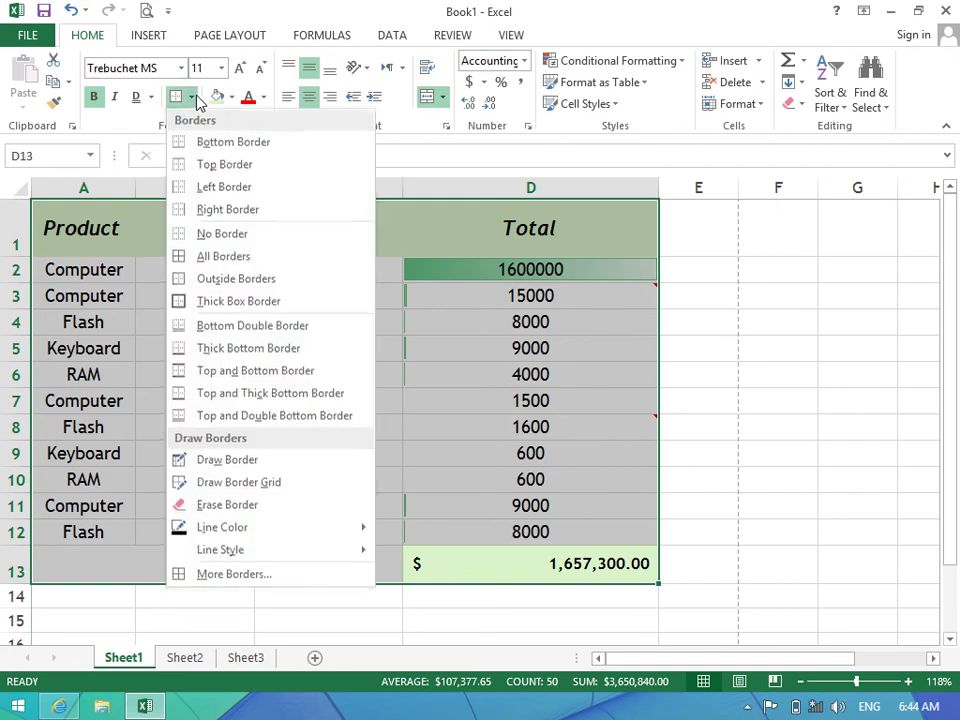
pyautogui.click(208, 301)
pyautogui.click(222, 347)
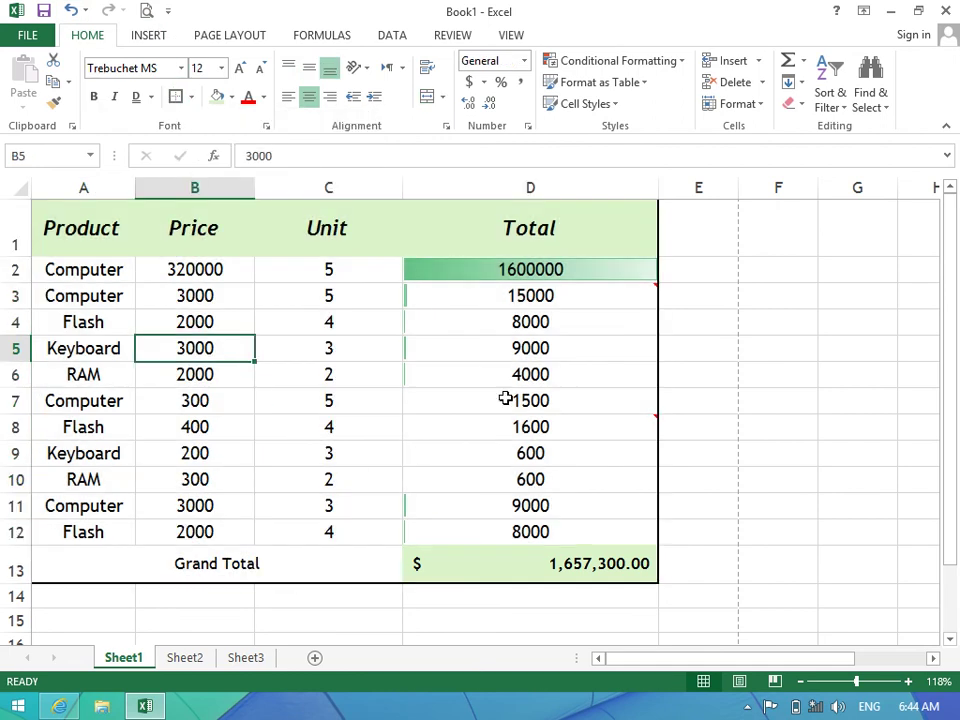
pyautogui.click(146, 10)
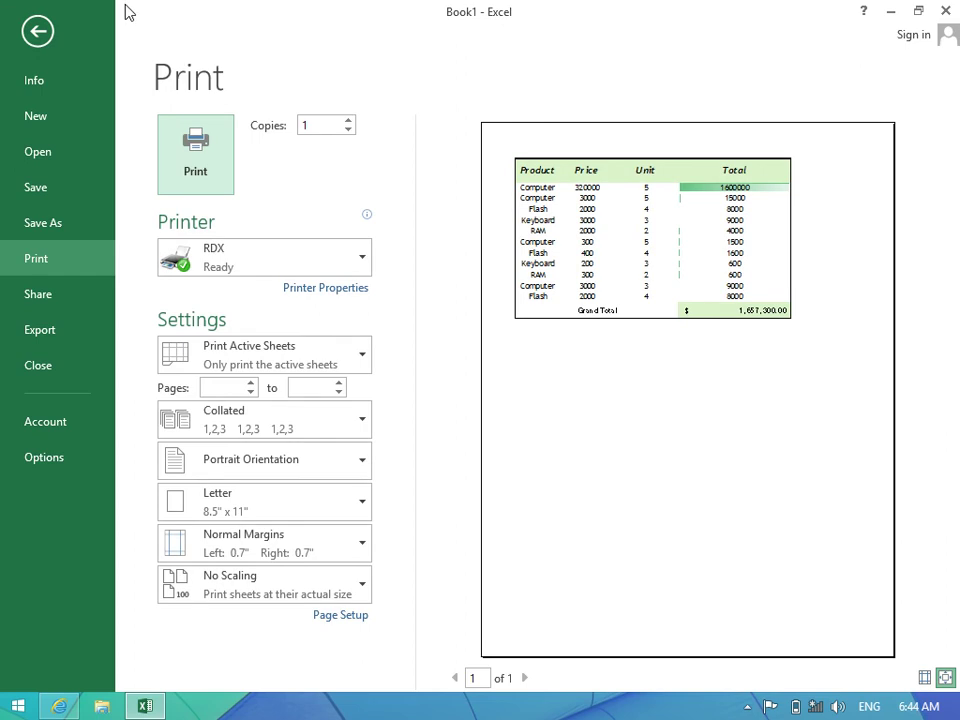
pyautogui.click(25, 29)
# Clear all borders and add a Bottom Double Border under the Grand Total row.
pyautogui.click(500, 553)
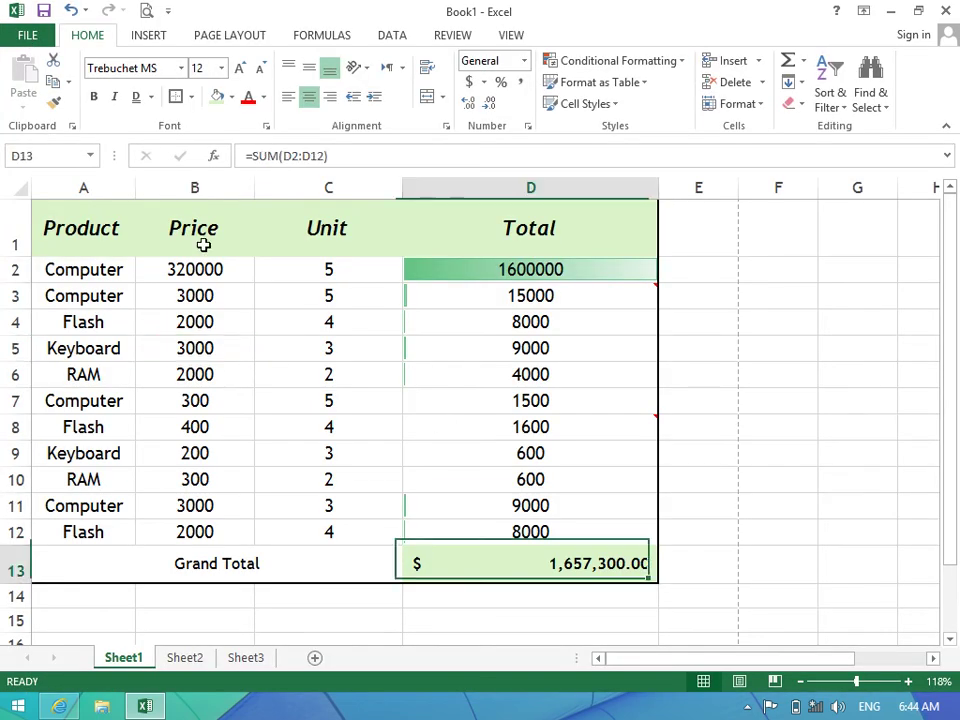
pyautogui.hotkey('ctrl', 'a')
pyautogui.click(192, 97)
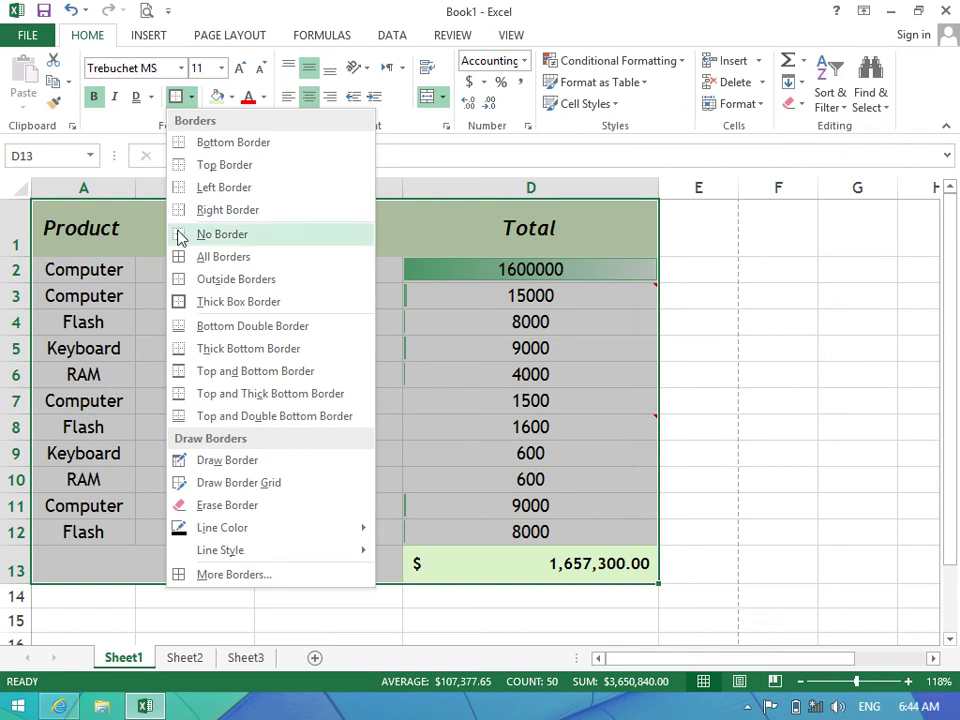
pyautogui.click(182, 234)
pyautogui.click(192, 98)
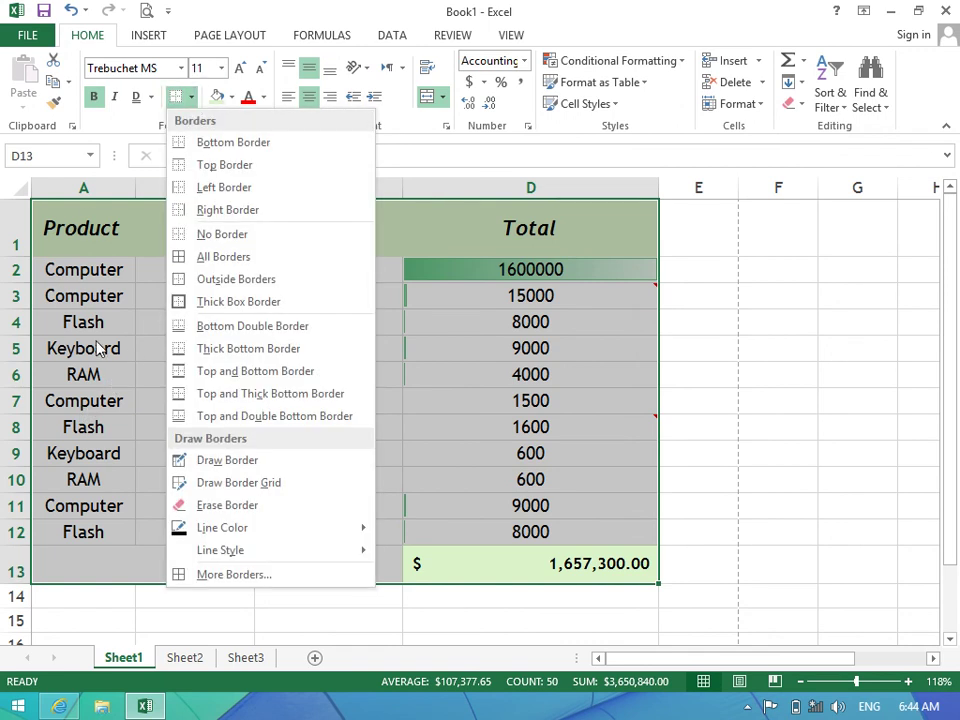
pyautogui.click(202, 330)
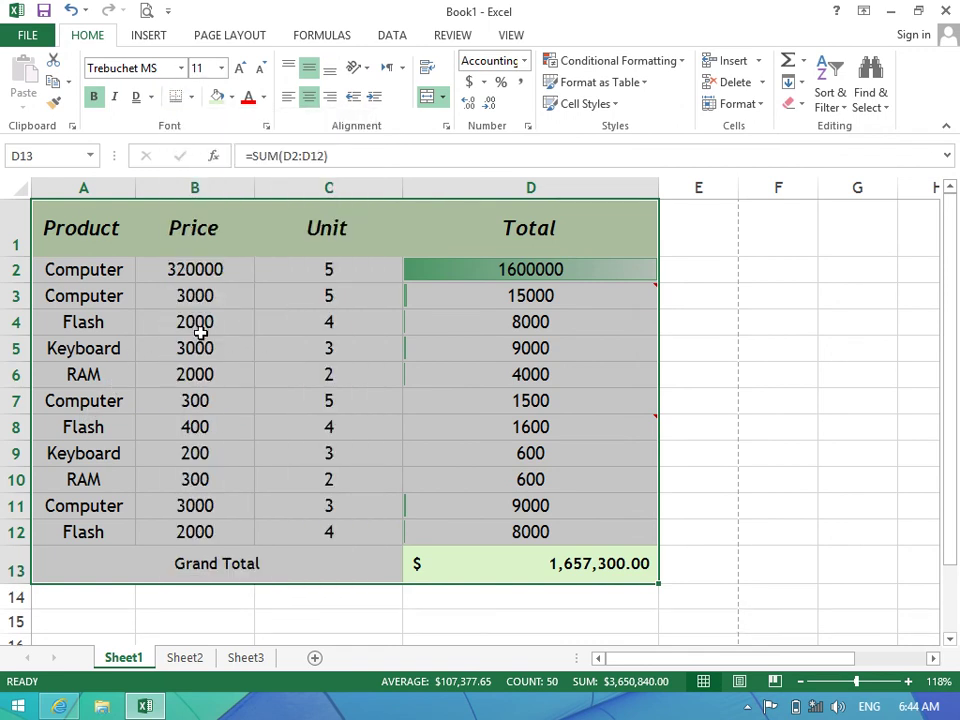
pyautogui.click(207, 482)
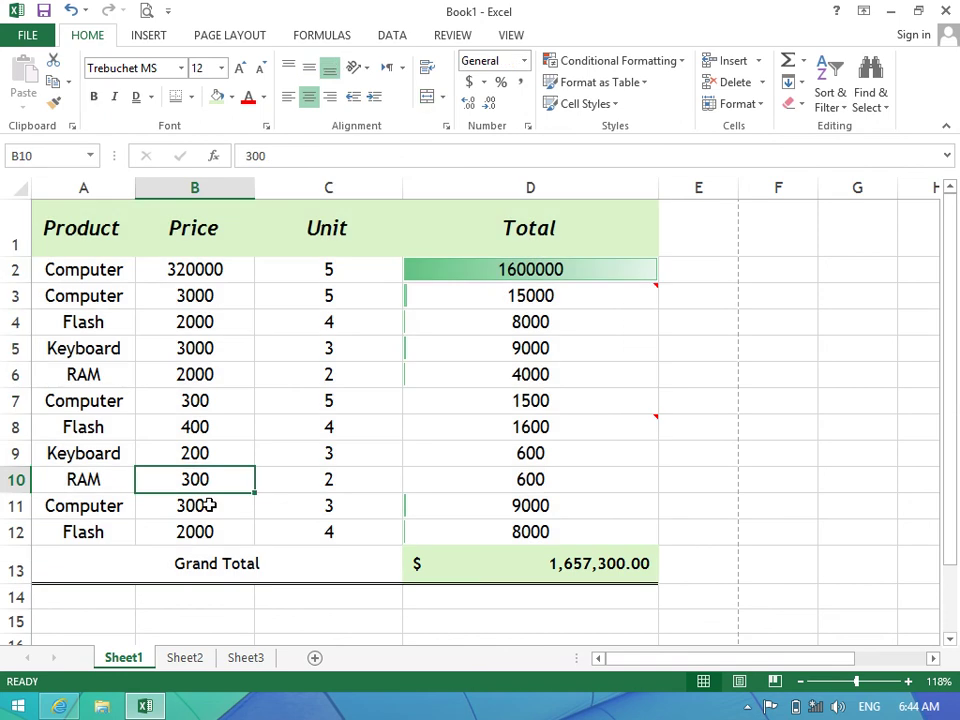
# Give table A1:D13 a Thick Bottom Border.
pyautogui.click(436, 575)
pyautogui.keyDown('shift'); pyautogui.click(101, 255); pyautogui.keyUp('shift')
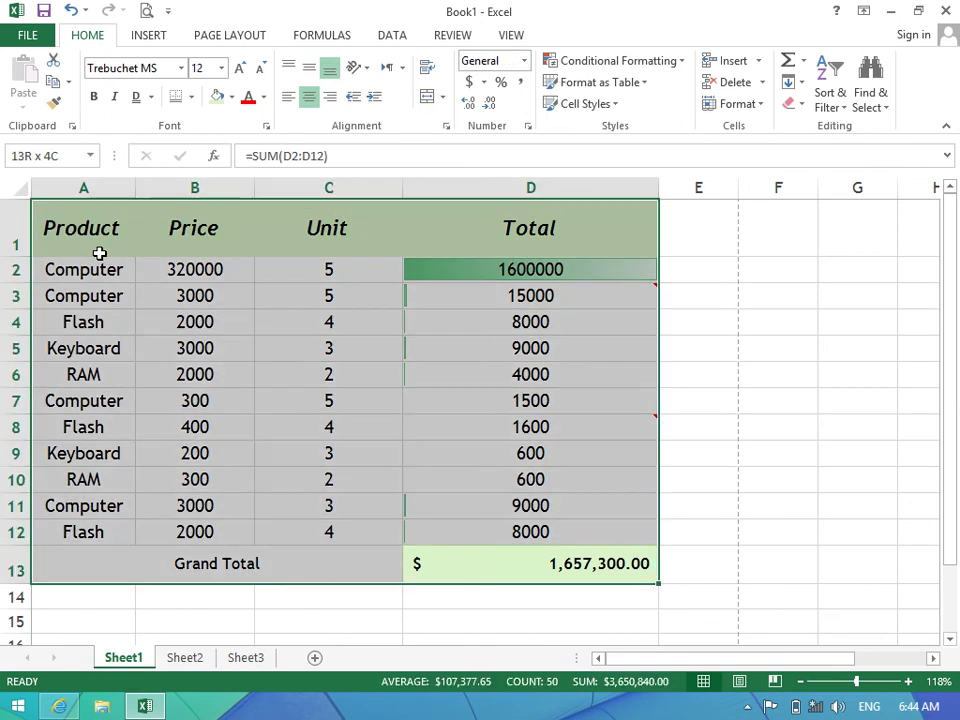
pyautogui.click(190, 97)
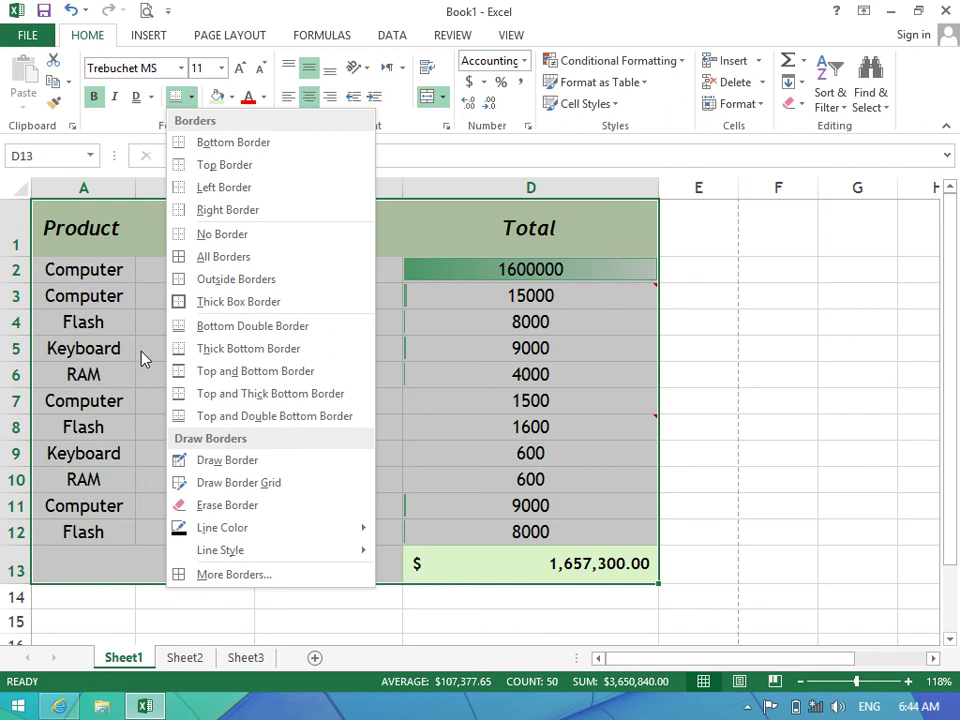
pyautogui.click(208, 349)
pyautogui.click(197, 479)
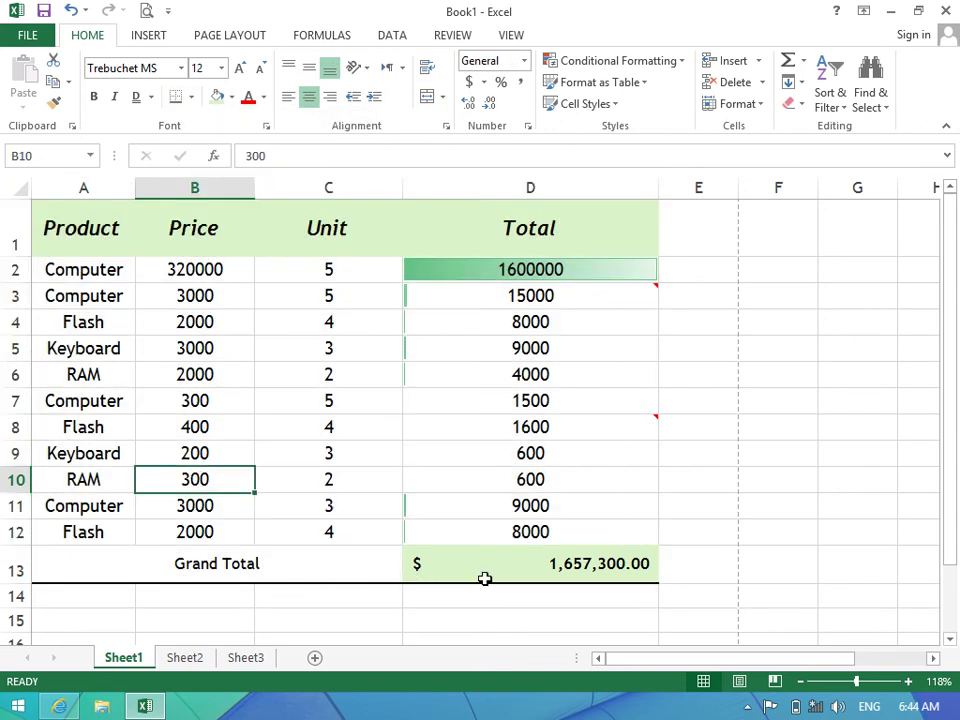
# Switch to a Top and Bottom Border and check it in print preview.
pyautogui.moveTo(488, 576); pyautogui.dragTo(110, 225)
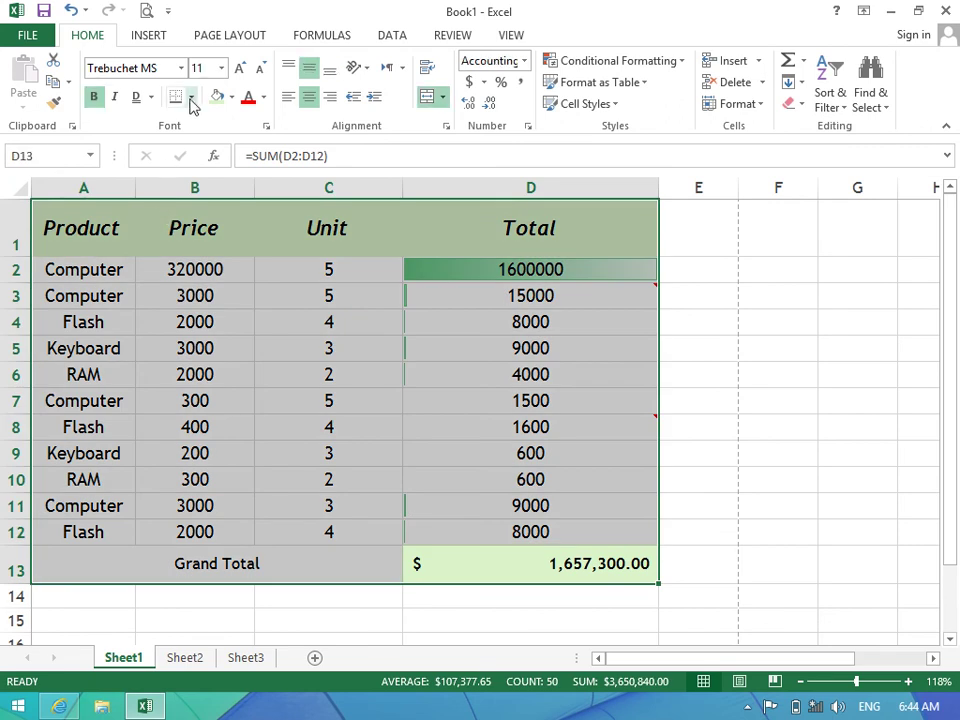
pyautogui.click(190, 97)
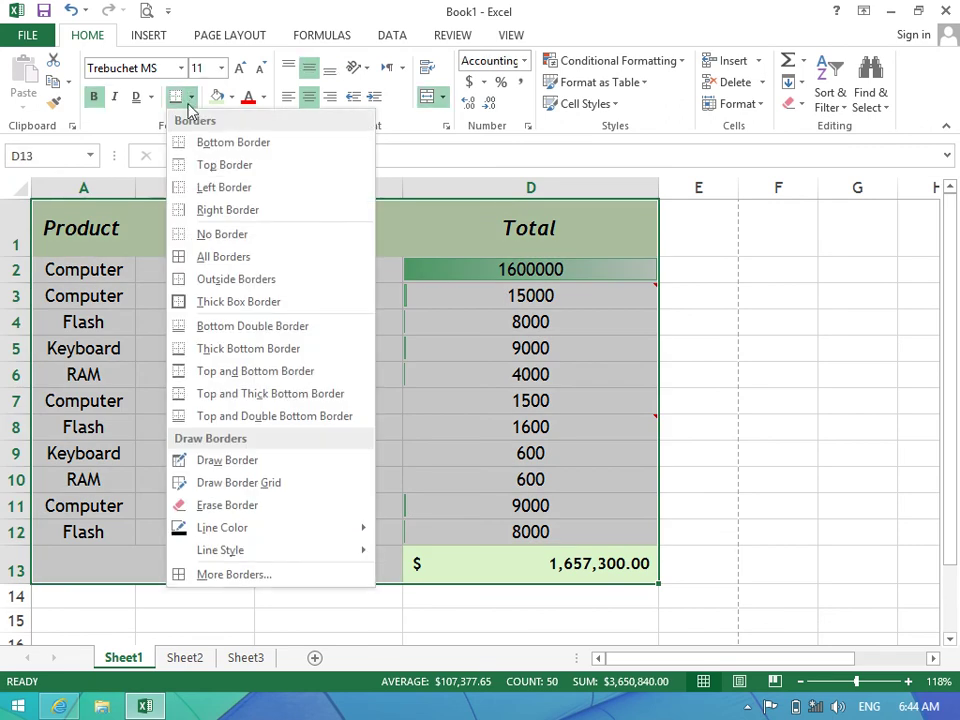
pyautogui.click(197, 371)
pyautogui.click(199, 370)
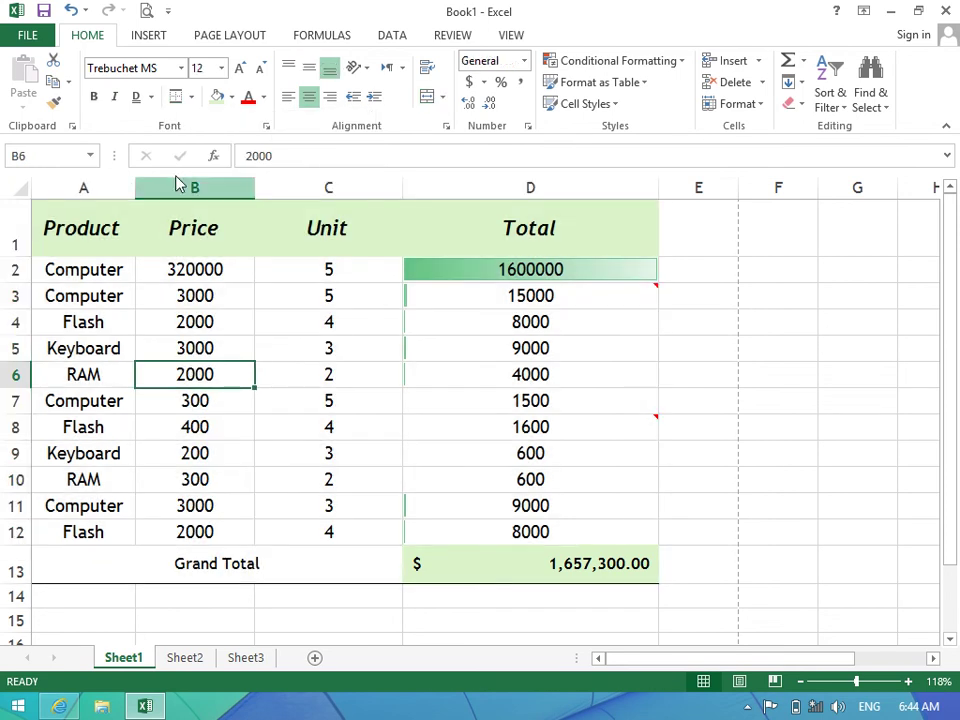
pyautogui.click(146, 11)
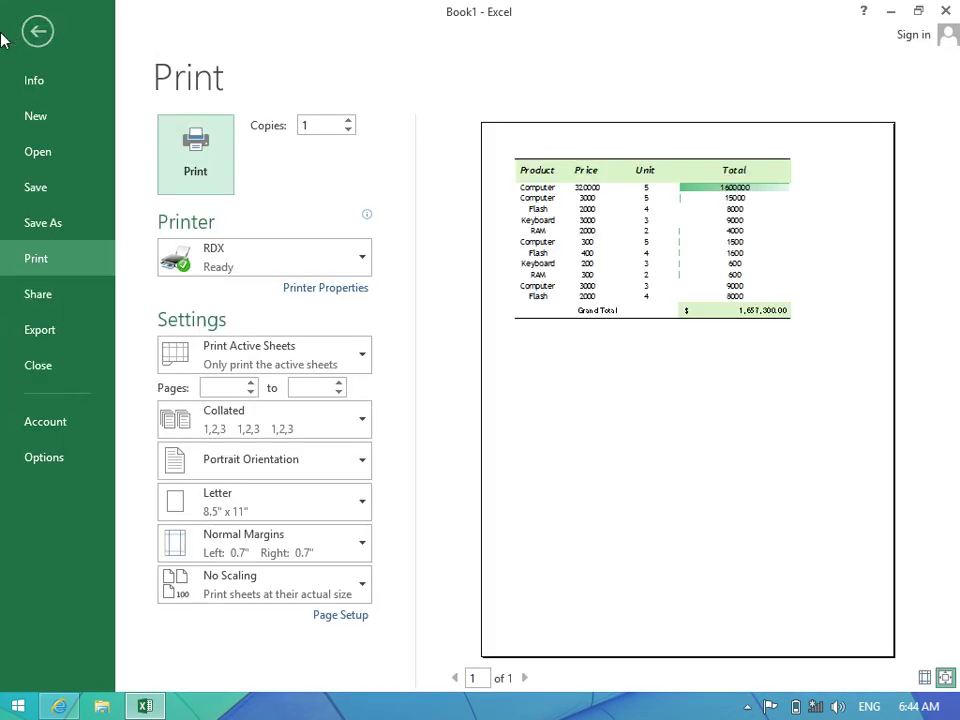
pyautogui.click(20, 33)
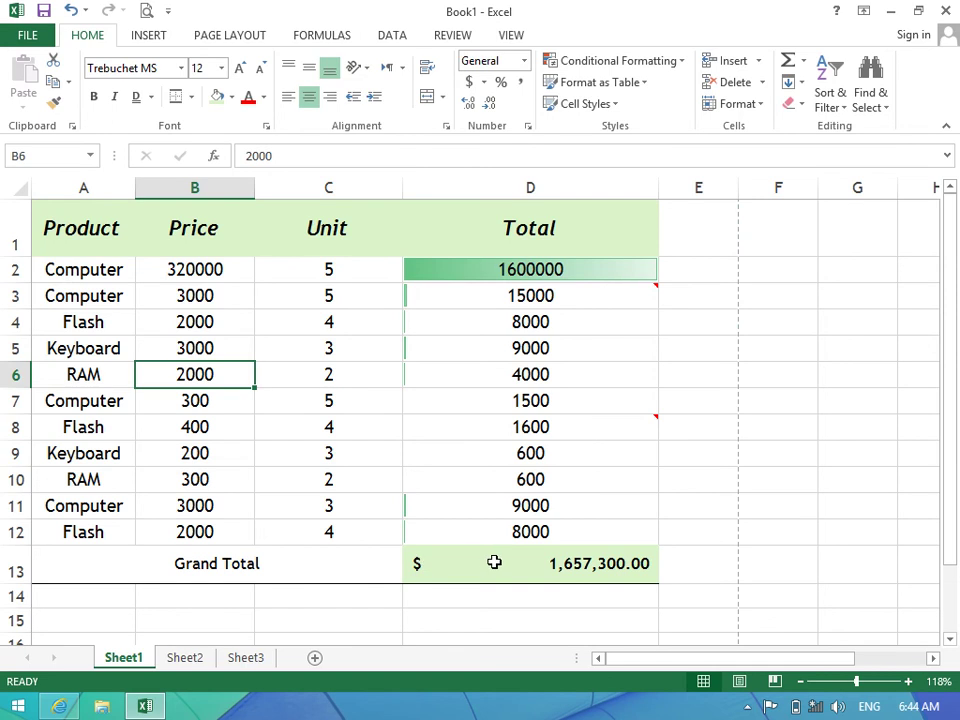
pyautogui.moveTo(493, 561); pyautogui.dragTo(70, 225)
pyautogui.click(192, 97)
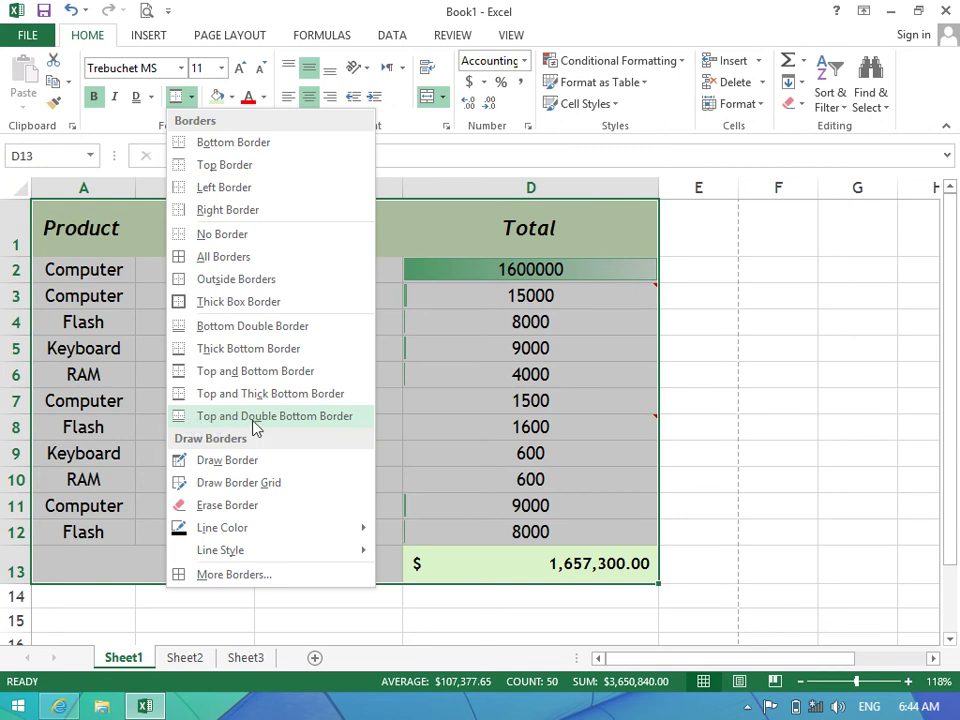
# Apply a Top and Double Bottom Border to the table and check print preview.
pyautogui.click(331, 416)
pyautogui.click(146, 11)
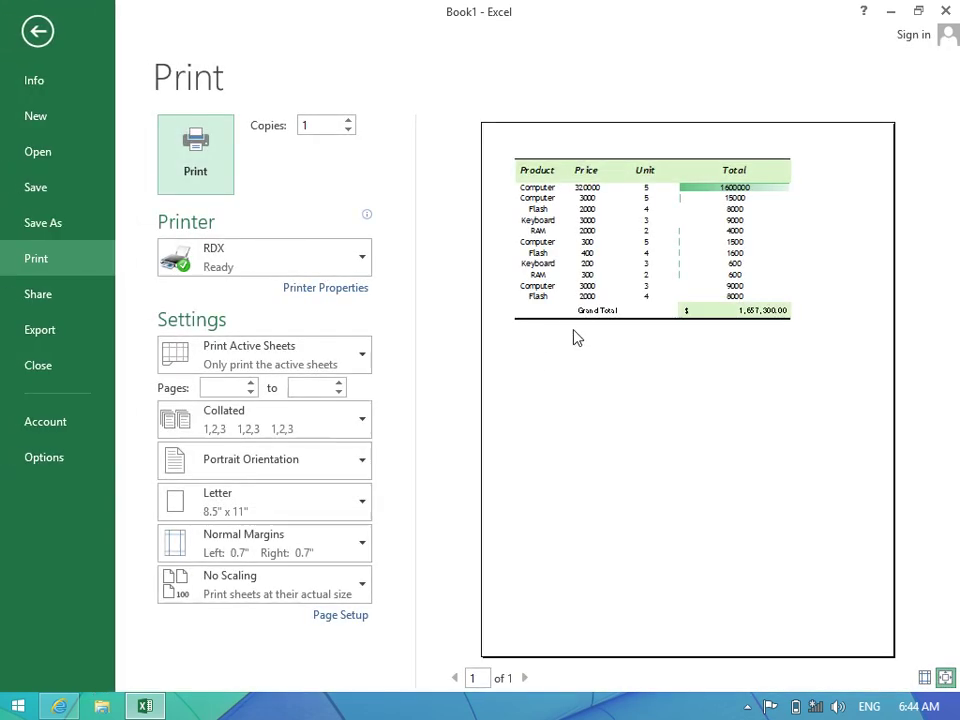
pyautogui.click(37, 31)
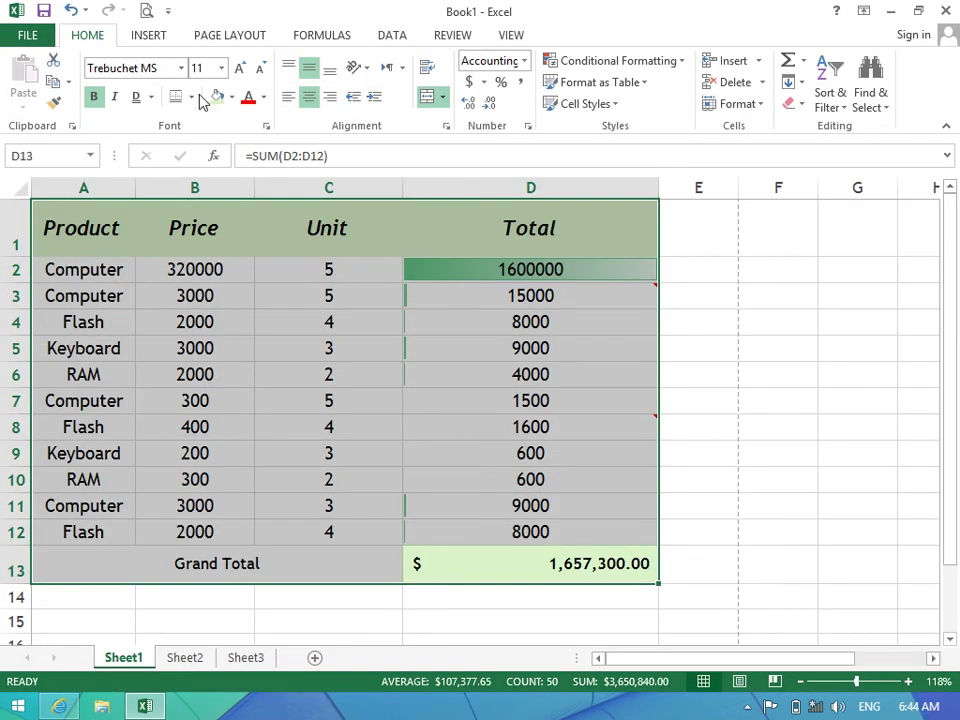
# Add a Right Border, then All Borders to every cell of the table.
pyautogui.click(192, 97)
pyautogui.click(208, 209)
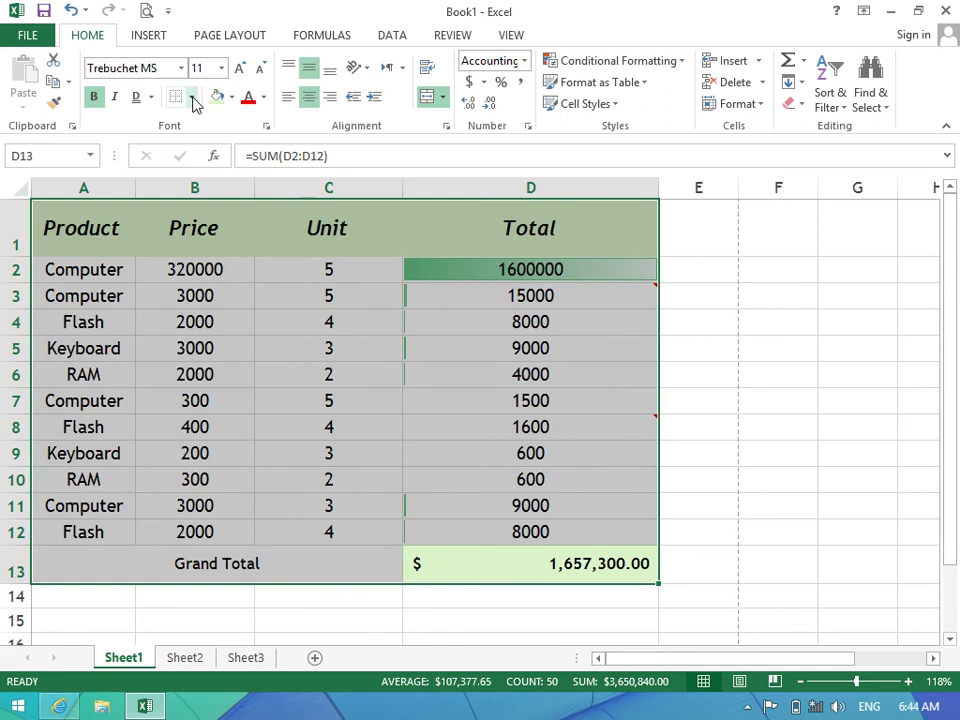
pyautogui.click(194, 99)
pyautogui.click(189, 251)
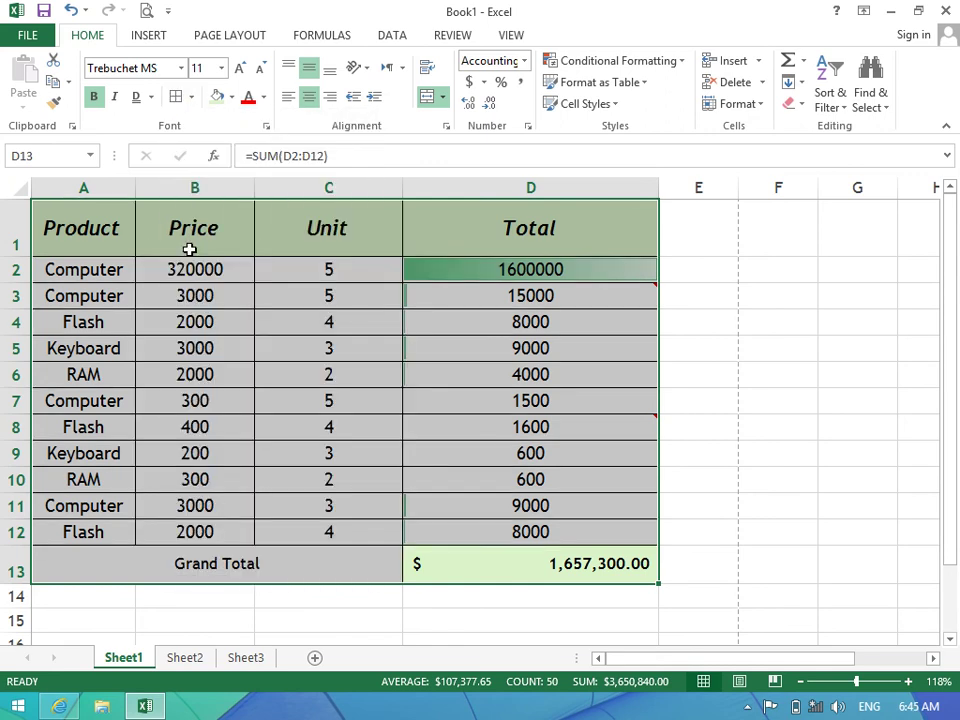
# Draw a thick red line under the header row and a red box around D13.
pyautogui.click(192, 100)
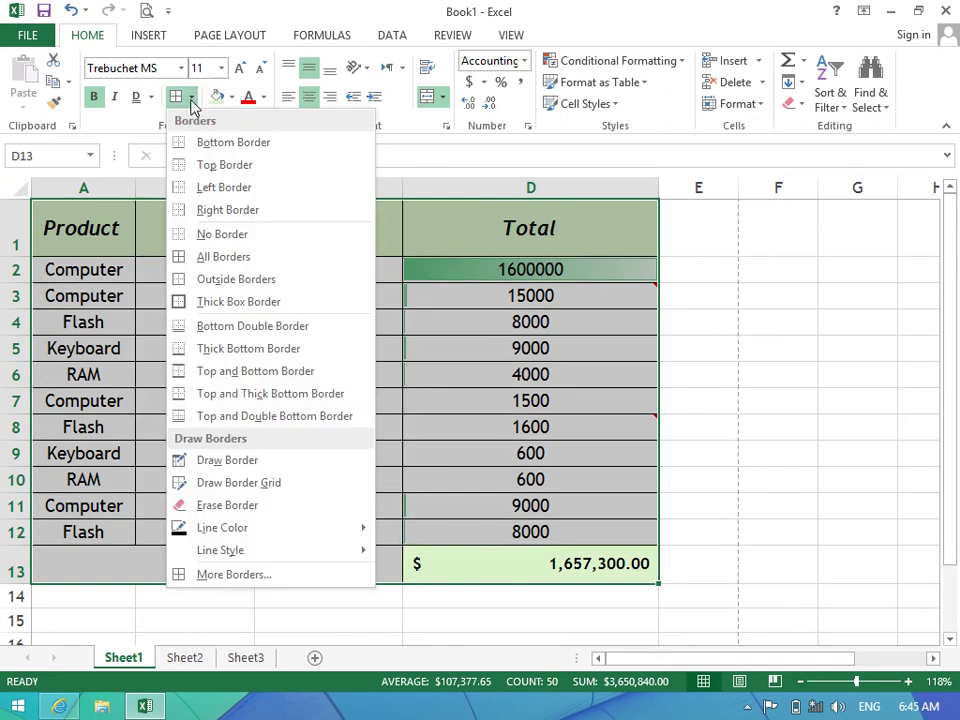
pyautogui.click(215, 459)
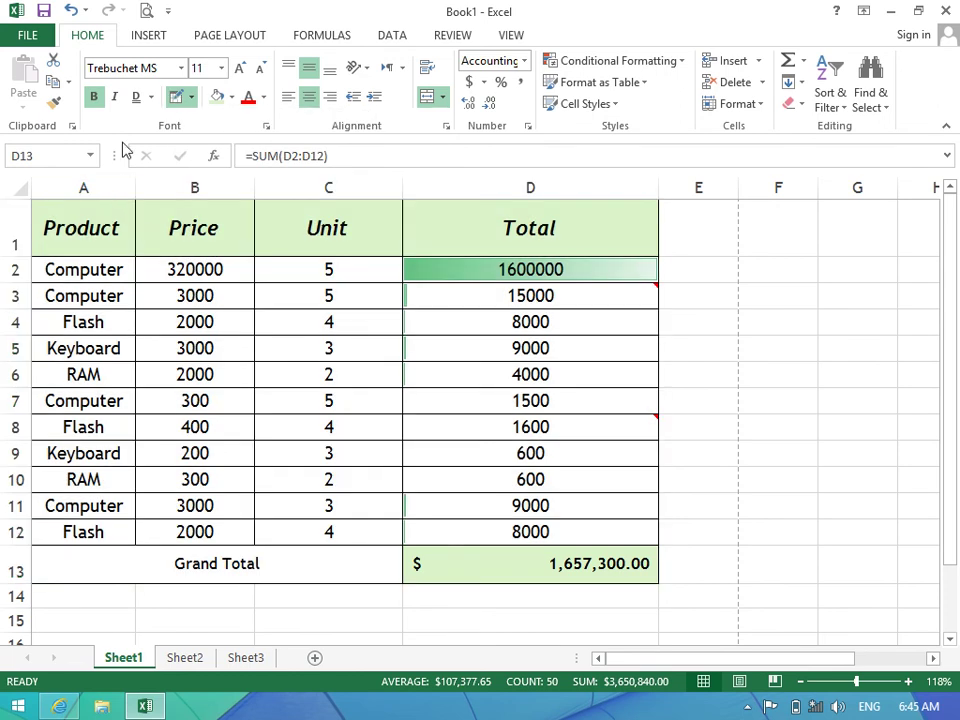
pyautogui.click(192, 100)
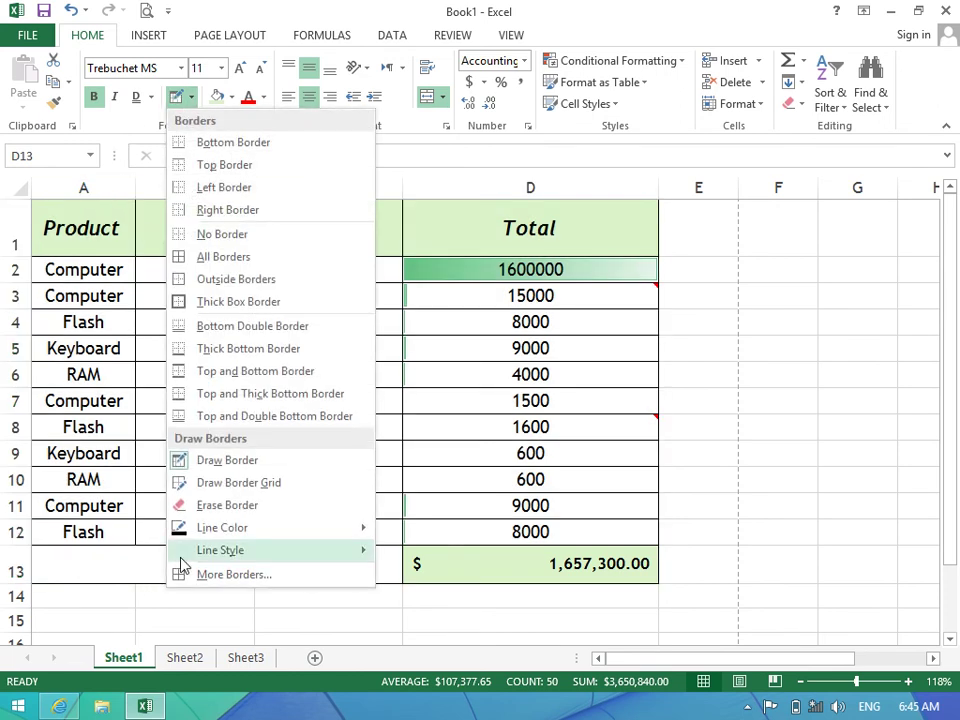
pyautogui.moveTo(230, 550)
pyautogui.click(403, 658)
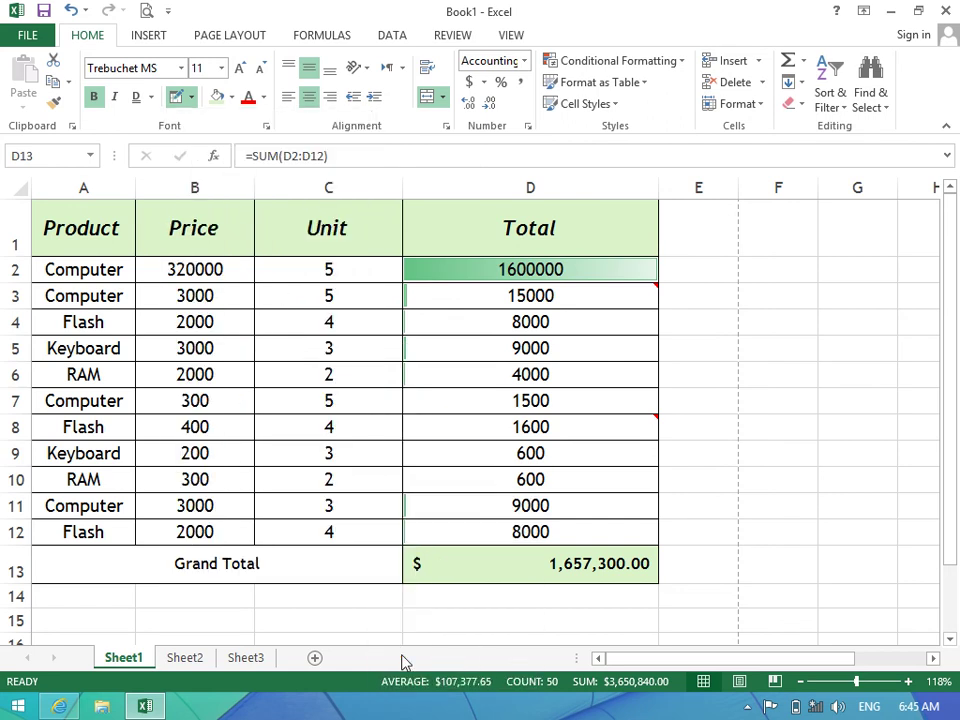
pyautogui.click(191, 97)
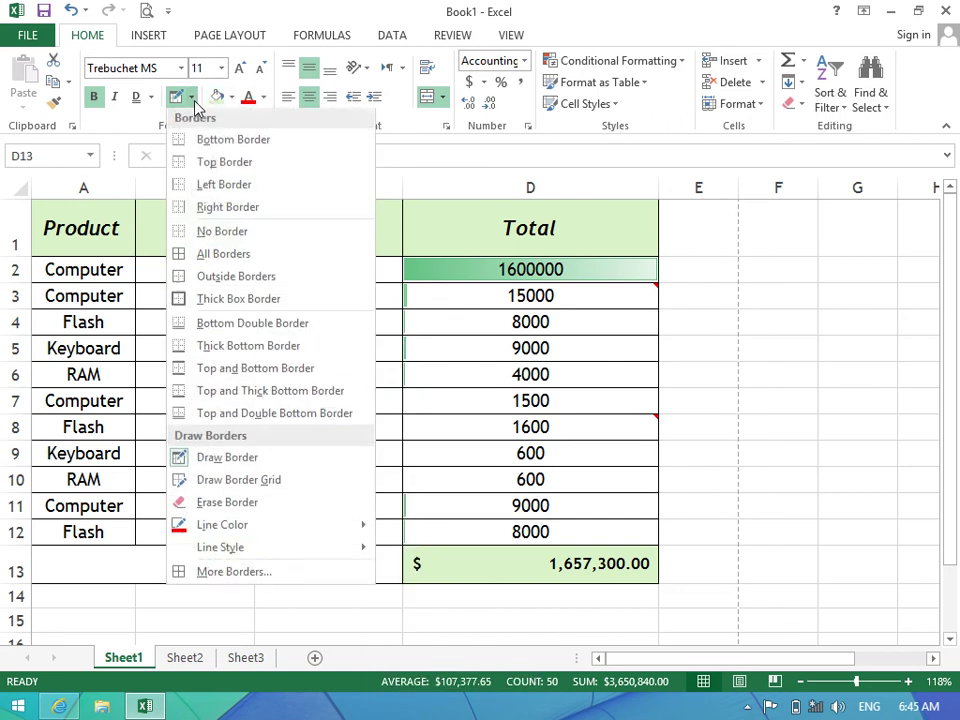
pyautogui.moveTo(192, 556)
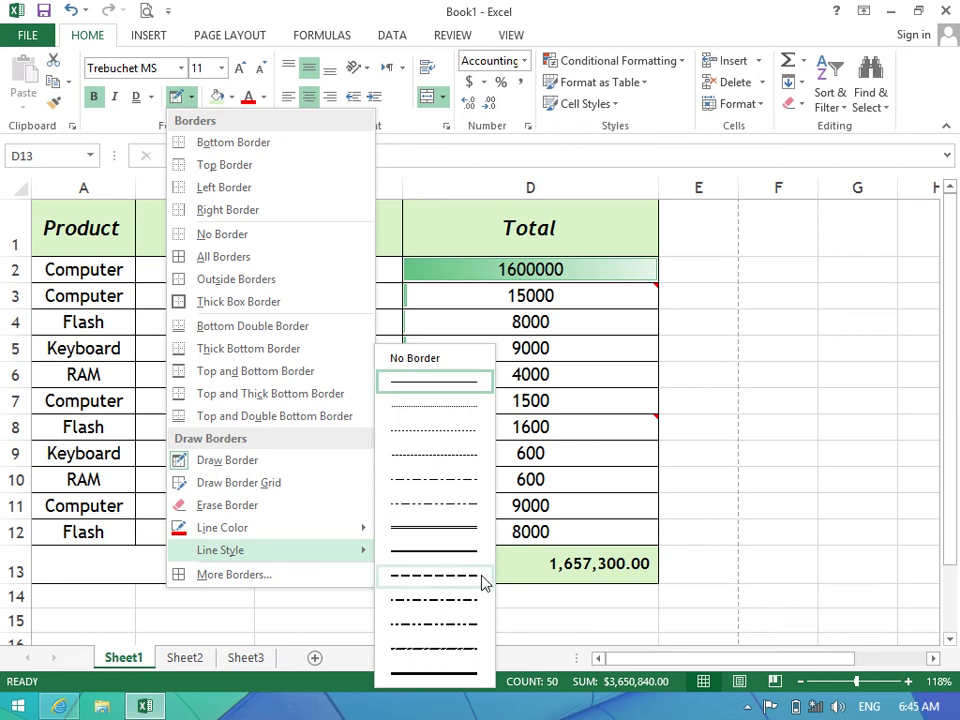
pyautogui.click(460, 682)
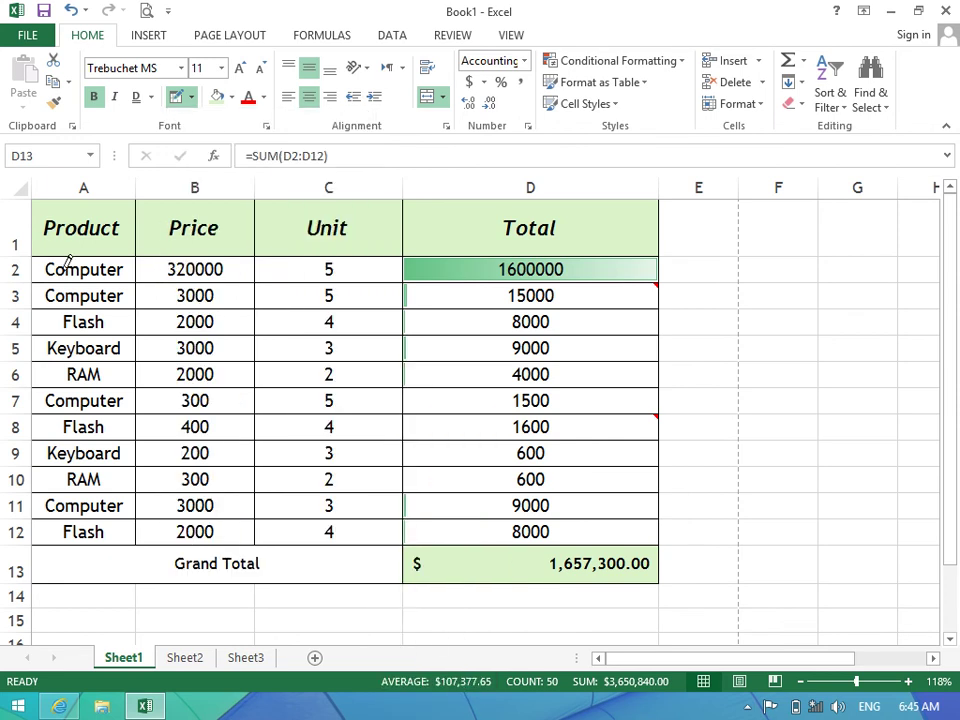
pyautogui.moveTo(50, 248); pyautogui.dragTo(541, 262)
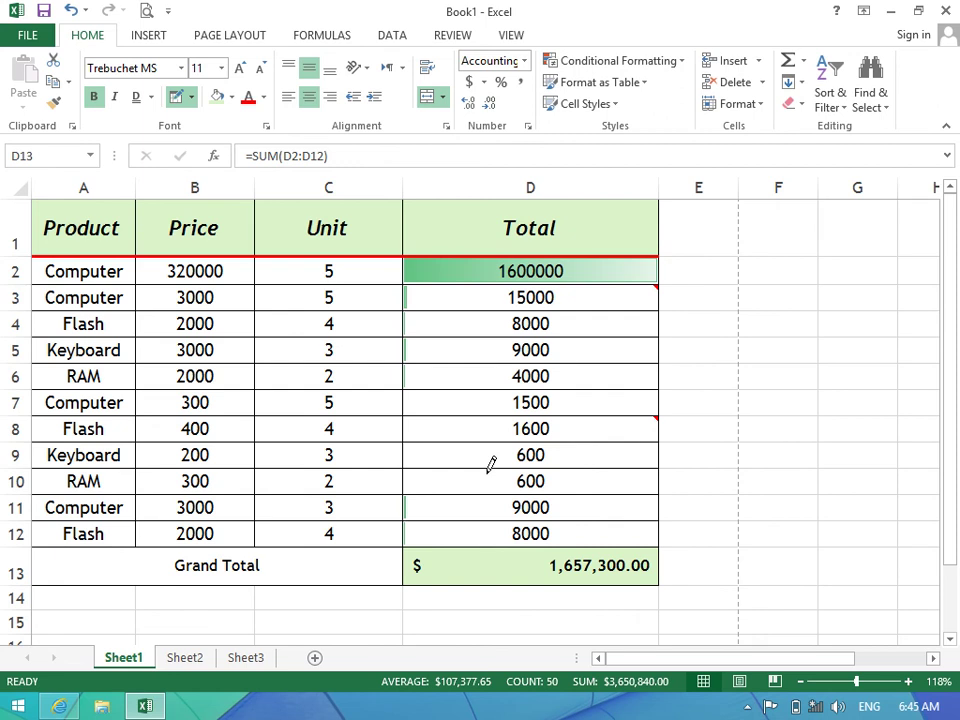
pyautogui.moveTo(650, 540)
pyautogui.mouseDown()
pyautogui.moveTo(406, 568)
pyautogui.moveTo(407, 550)
pyautogui.mouseUp()
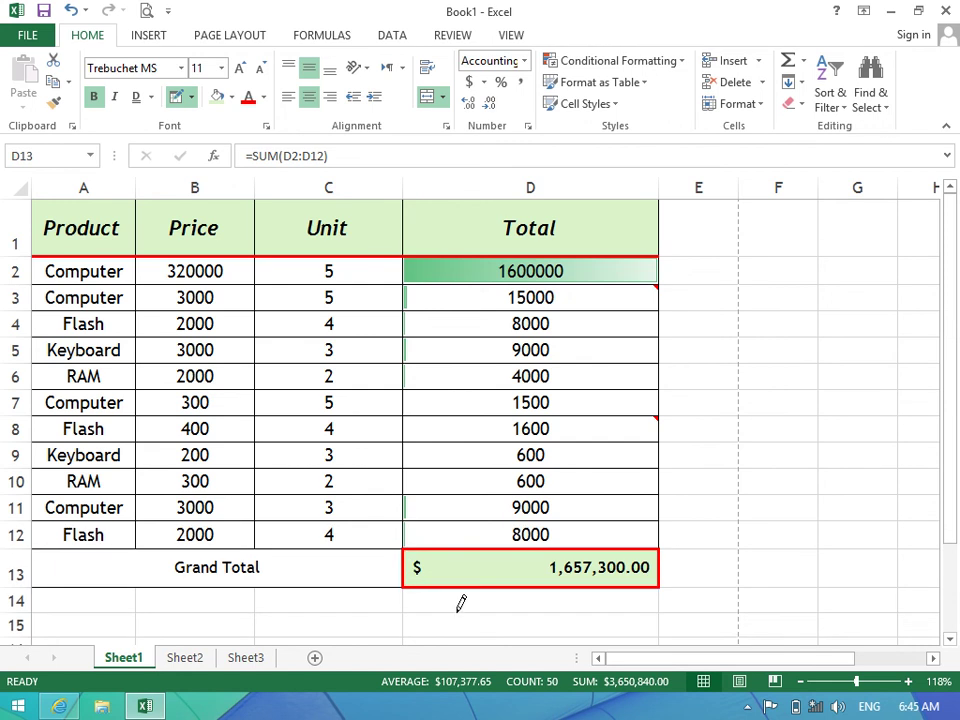
# Erase the borders across table A1:D13 with Erase Border.
pyautogui.click(191, 97)
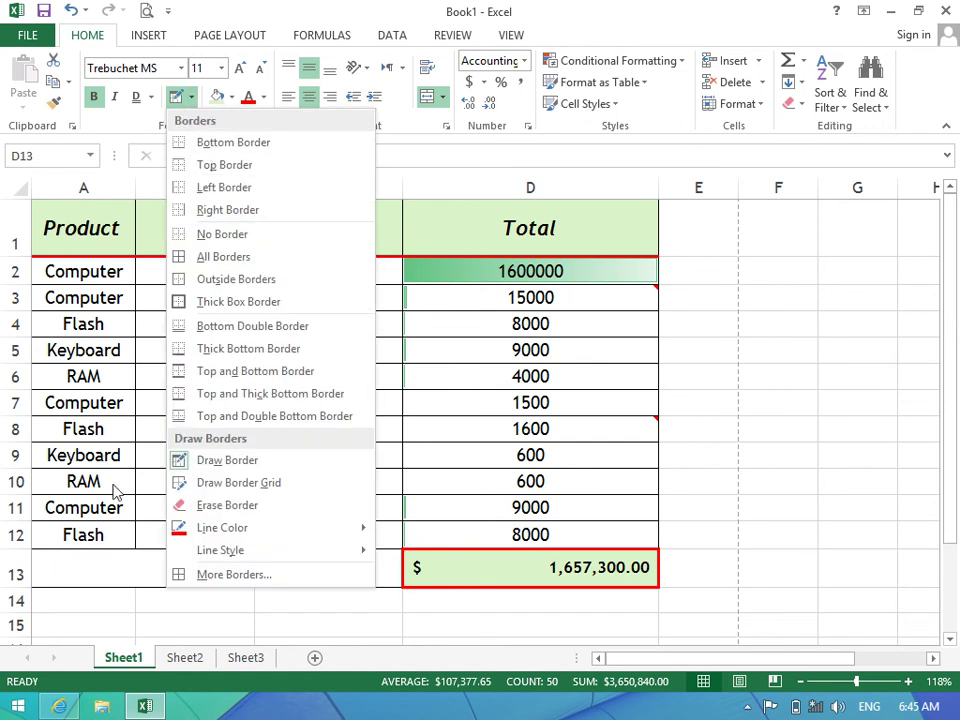
pyautogui.moveTo(212, 556)
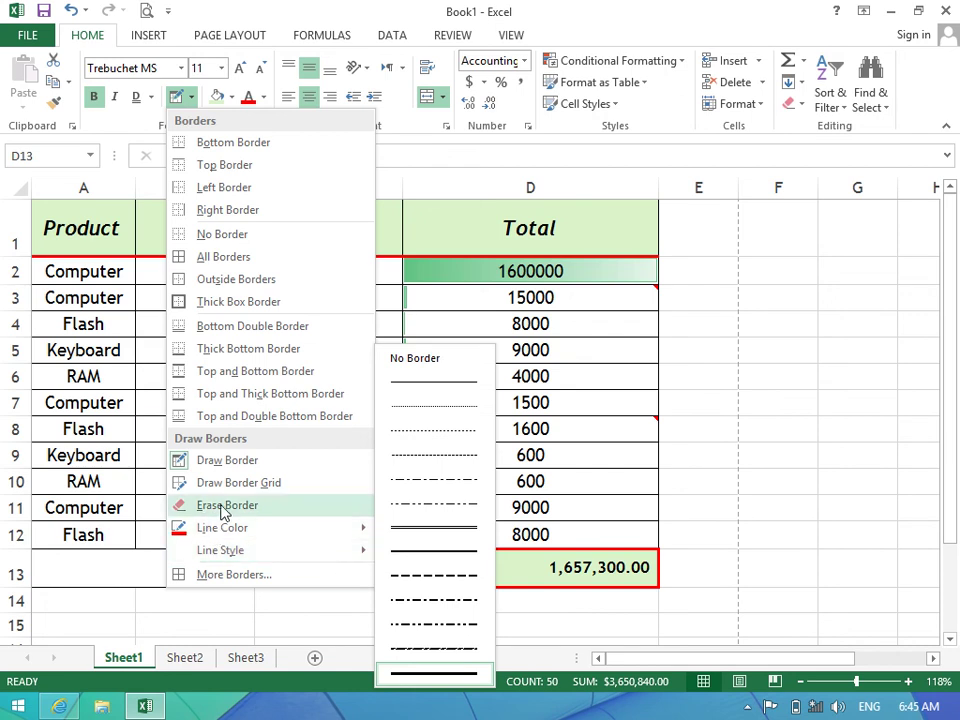
pyautogui.click(221, 506)
pyautogui.moveTo(426, 561)
pyautogui.mouseDown()
pyautogui.moveTo(218, 390)
pyautogui.moveTo(40, 215)
pyautogui.mouseUp()
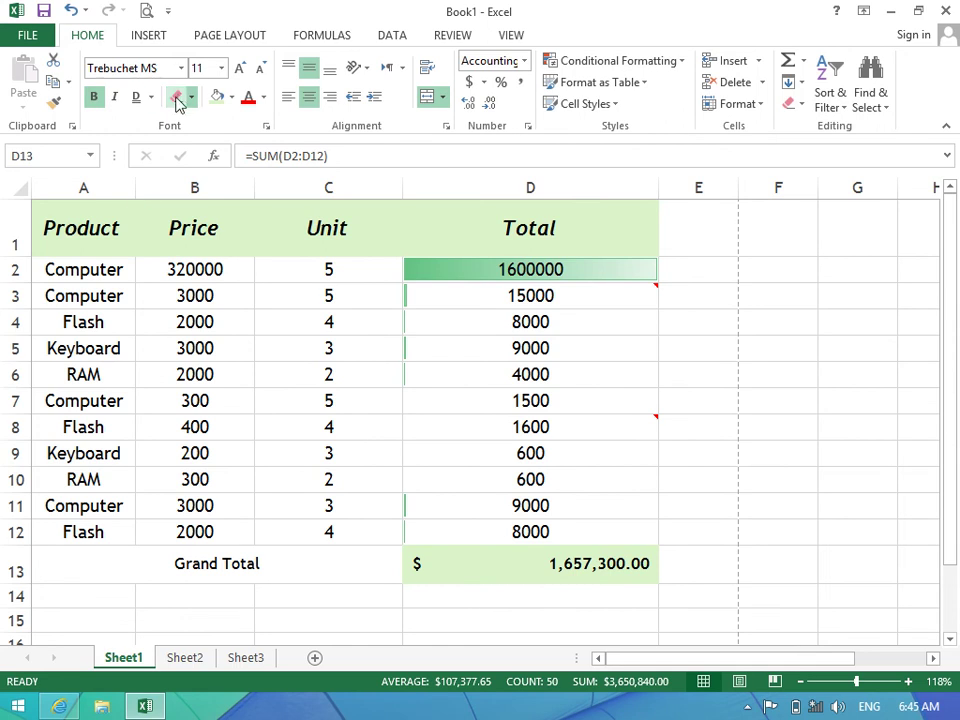
# Apply red All Borders to A1:D13, then reset drawing to thin line, Automatic colour.
pyautogui.hotkey('ctrl', 'a')
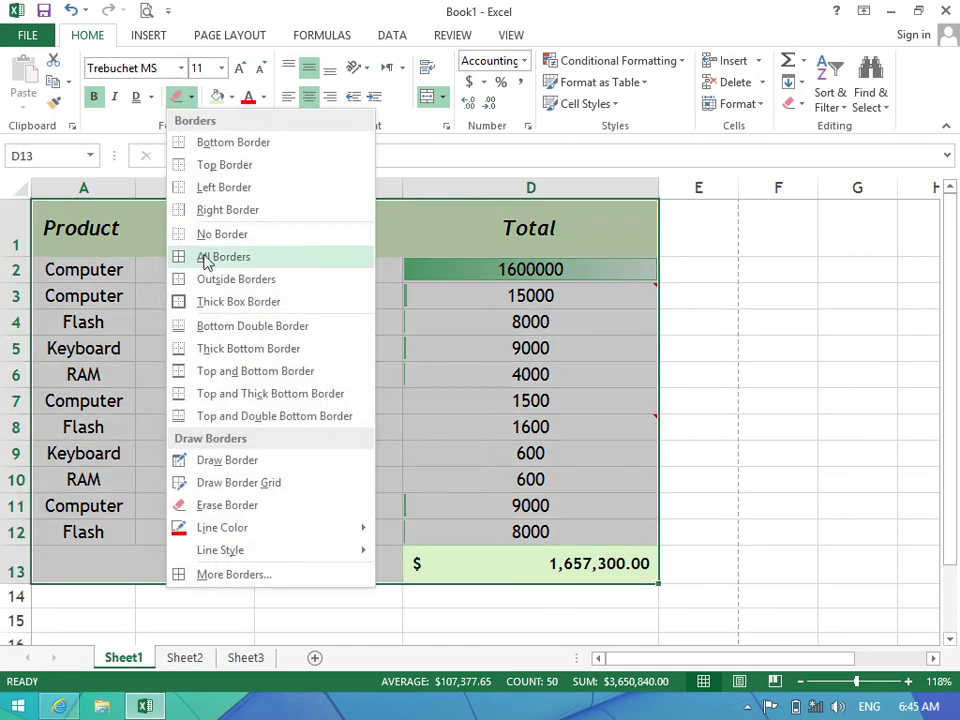
pyautogui.click(178, 257)
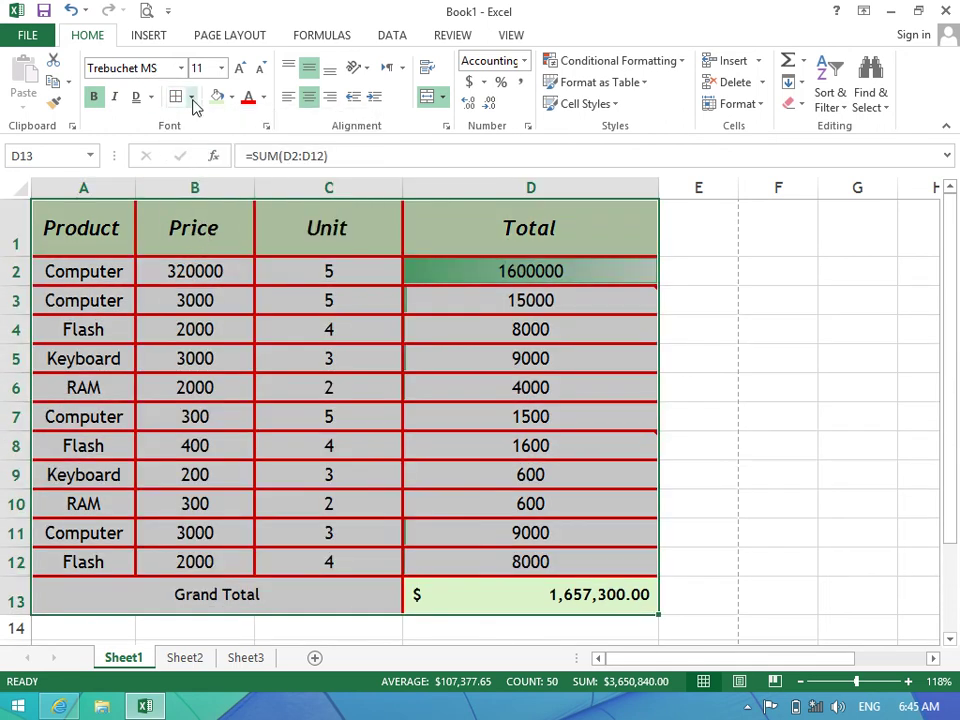
pyautogui.click(191, 97)
pyautogui.moveTo(253, 552)
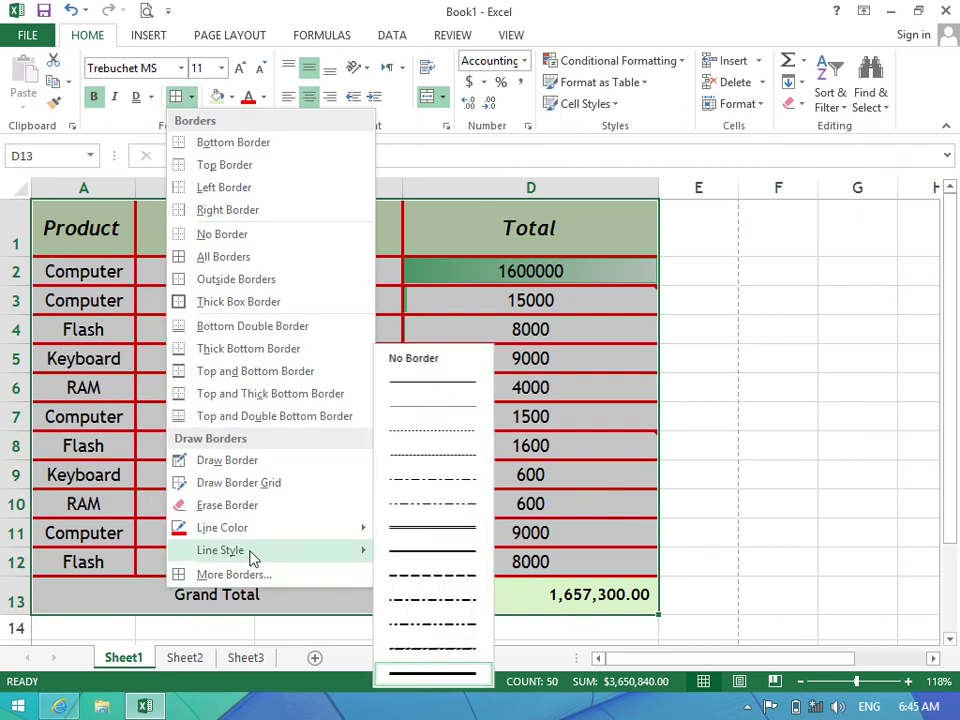
pyautogui.click(451, 382)
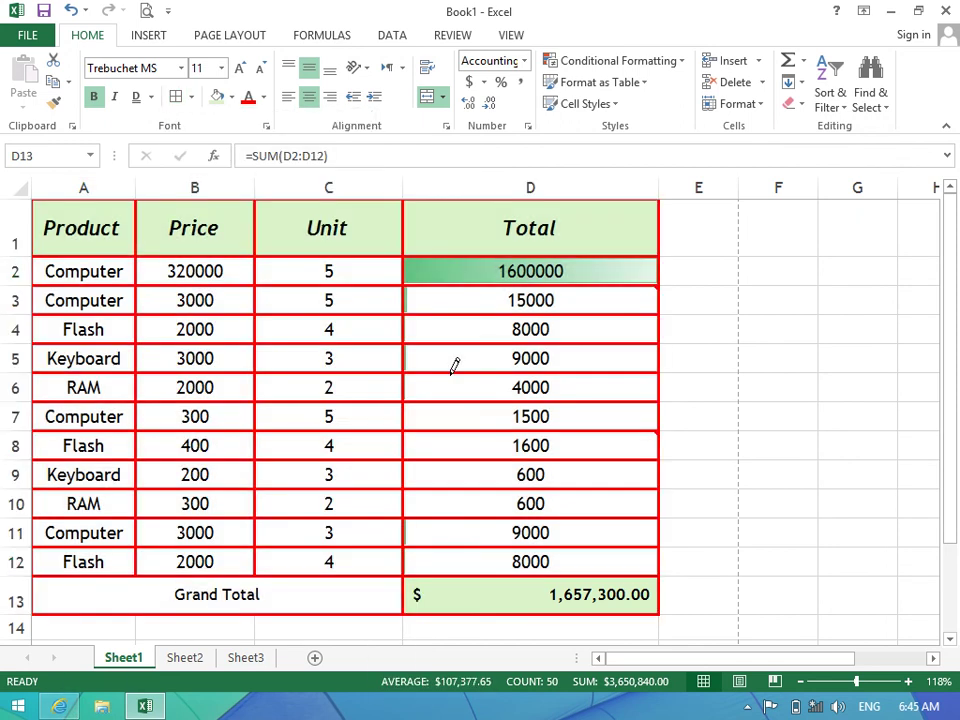
pyautogui.click(191, 97)
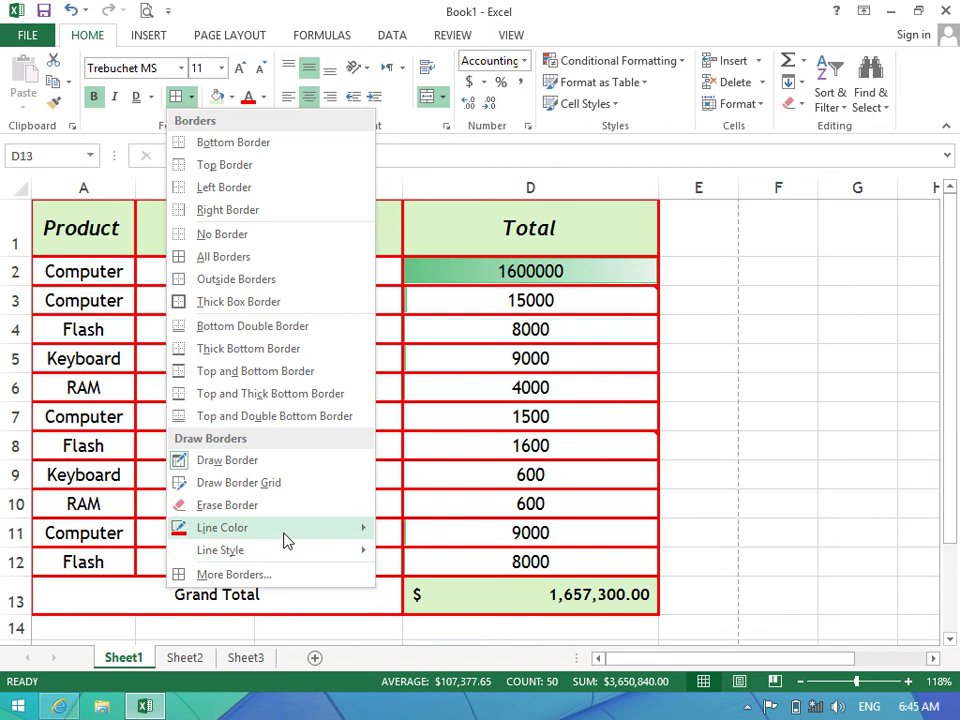
pyautogui.moveTo(285, 540)
pyautogui.click(400, 510)
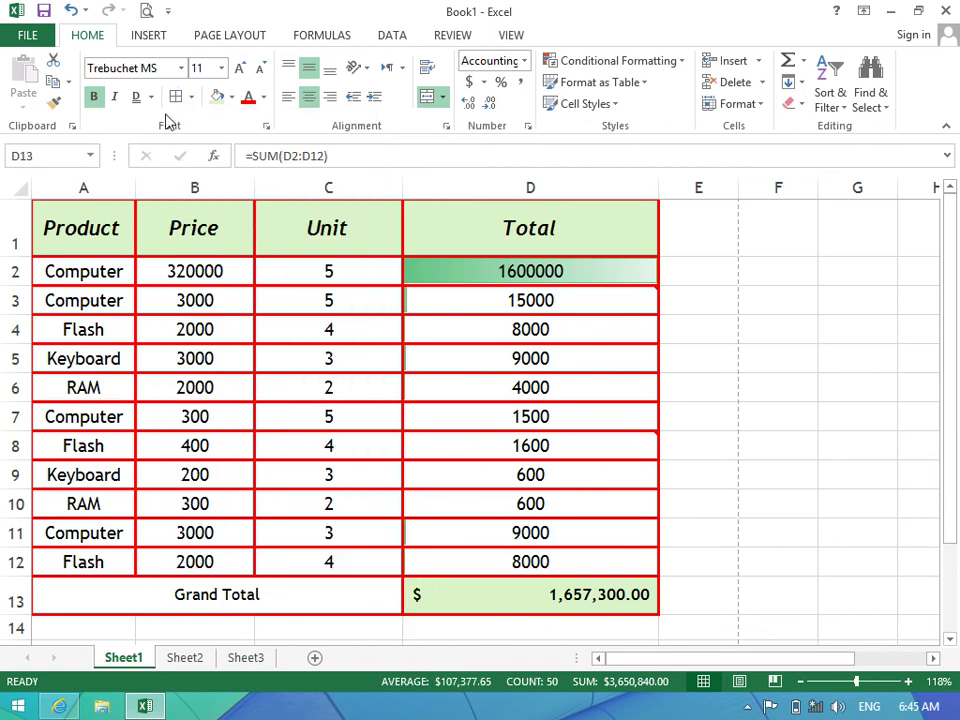
pyautogui.hotkey('ctrl', 'a')
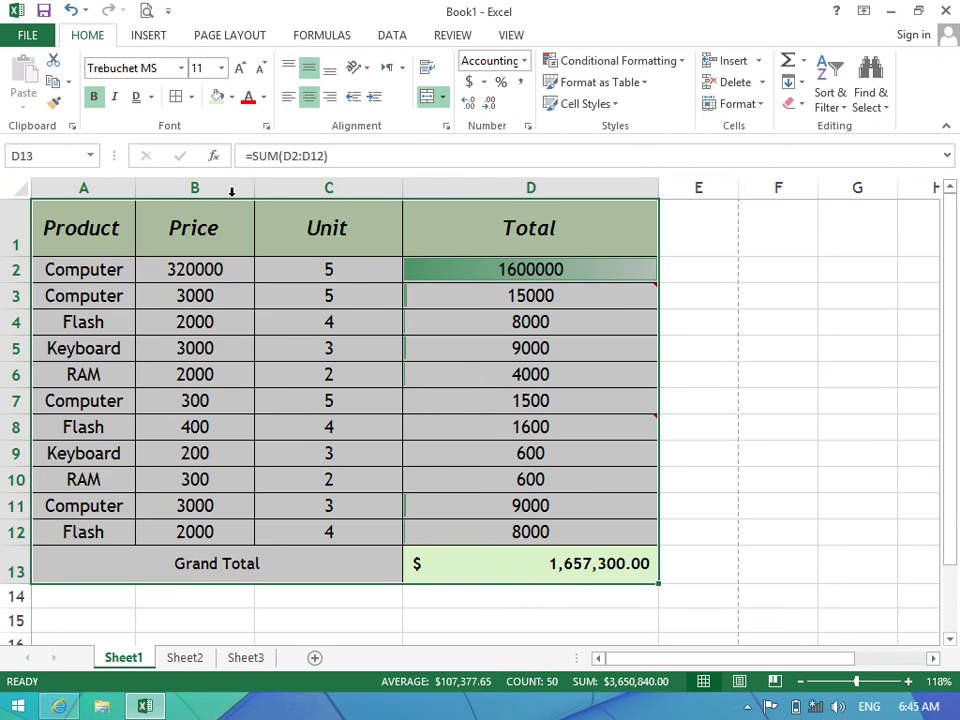
# Pick a dashed line style in the More Borders settings and apply it to the current selection.
pyautogui.click(191, 97)
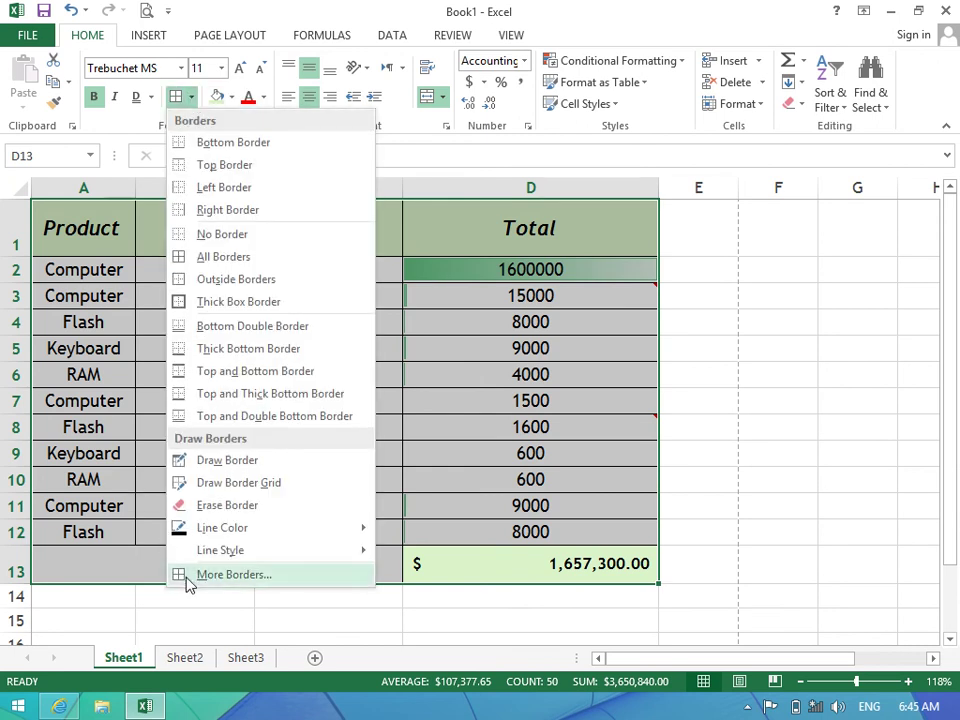
pyautogui.click(216, 590)
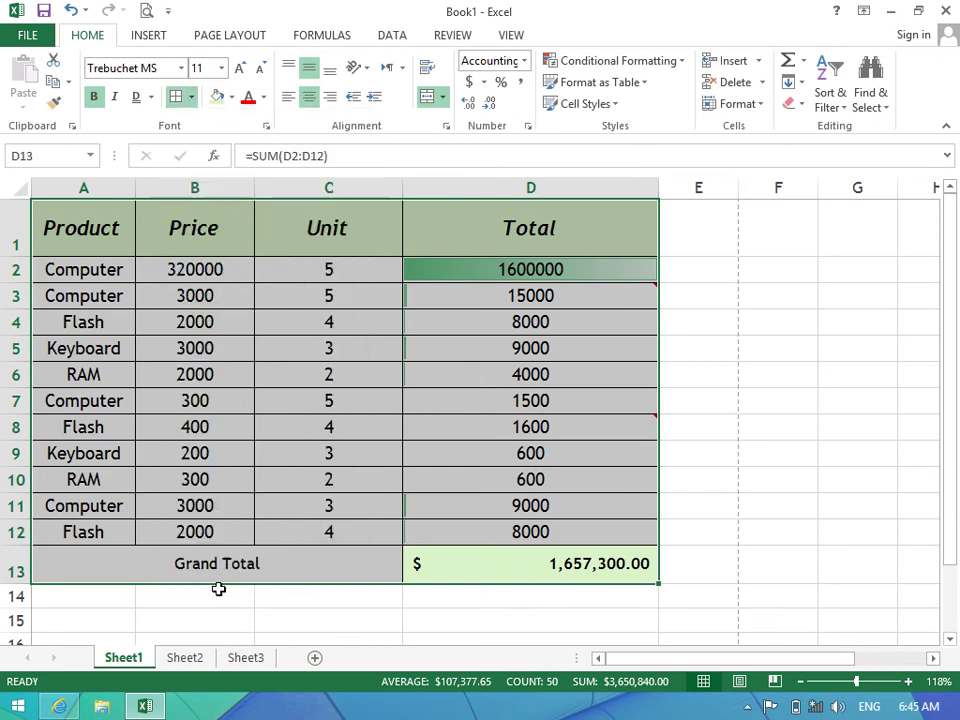
pyautogui.click(187, 100)
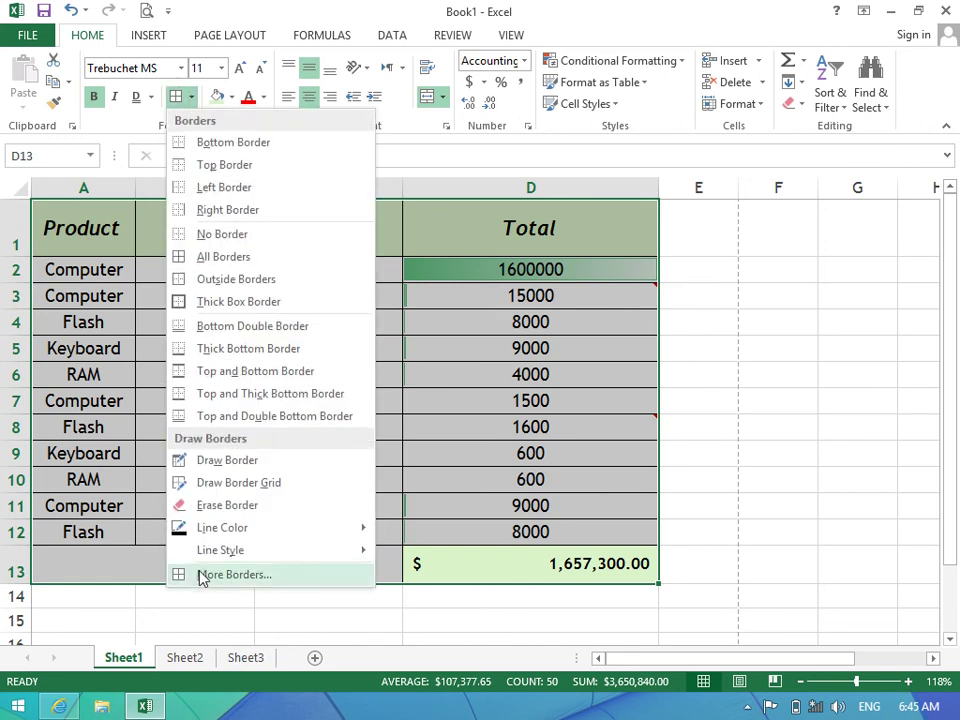
pyautogui.click(203, 574)
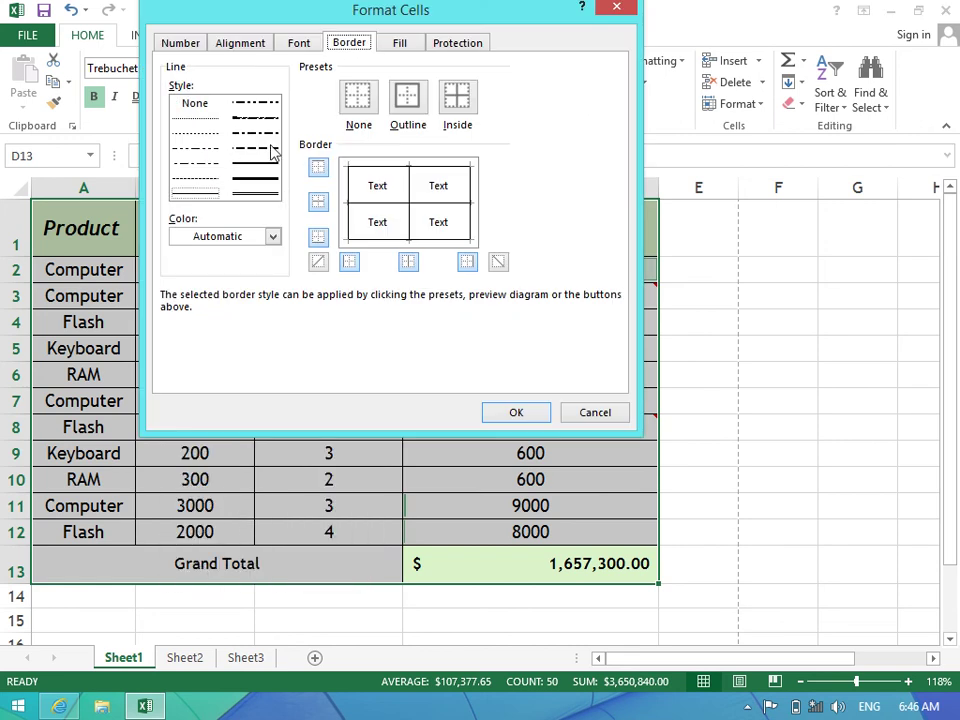
pyautogui.click(249, 182)
pyautogui.click(238, 148)
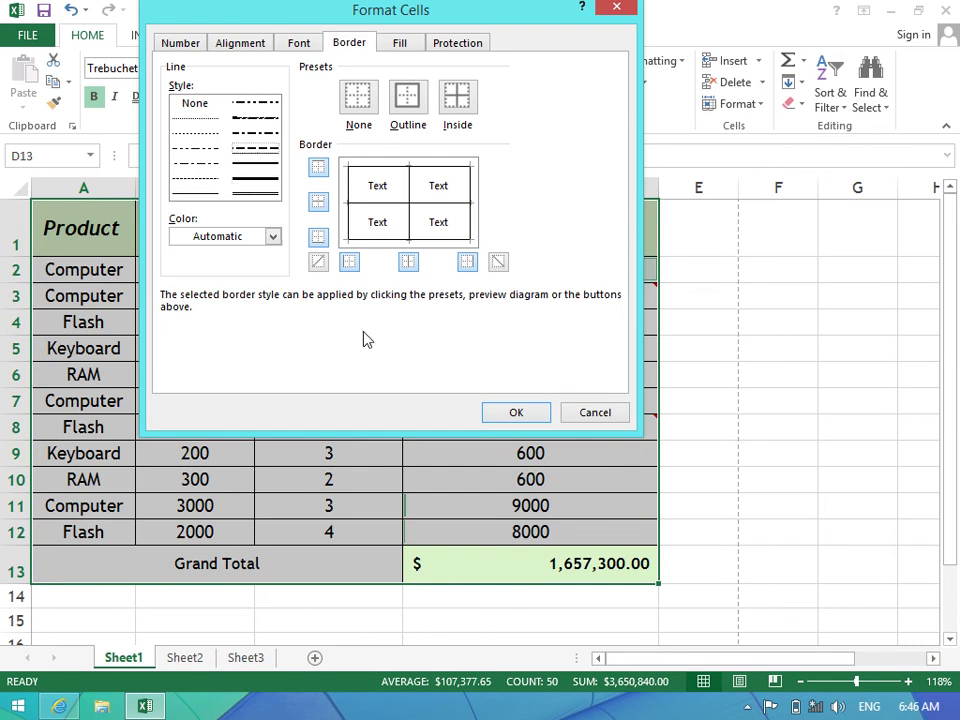
pyautogui.click(516, 412)
# Select A1:D13 and give it dashed outer edges plus dashed lines between rows and columns via Ctrl+1.
pyautogui.click(296, 296)
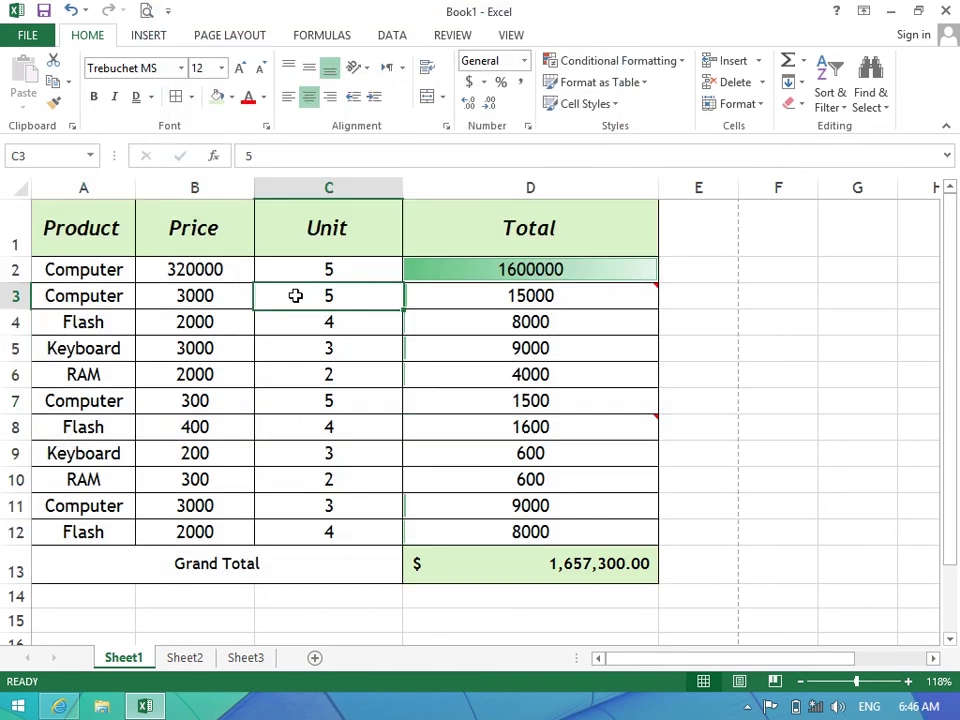
pyautogui.moveTo(455, 590)
pyautogui.mouseDown()
pyautogui.moveTo(94, 253)
pyautogui.moveTo(491, 561)
pyautogui.mouseUp()
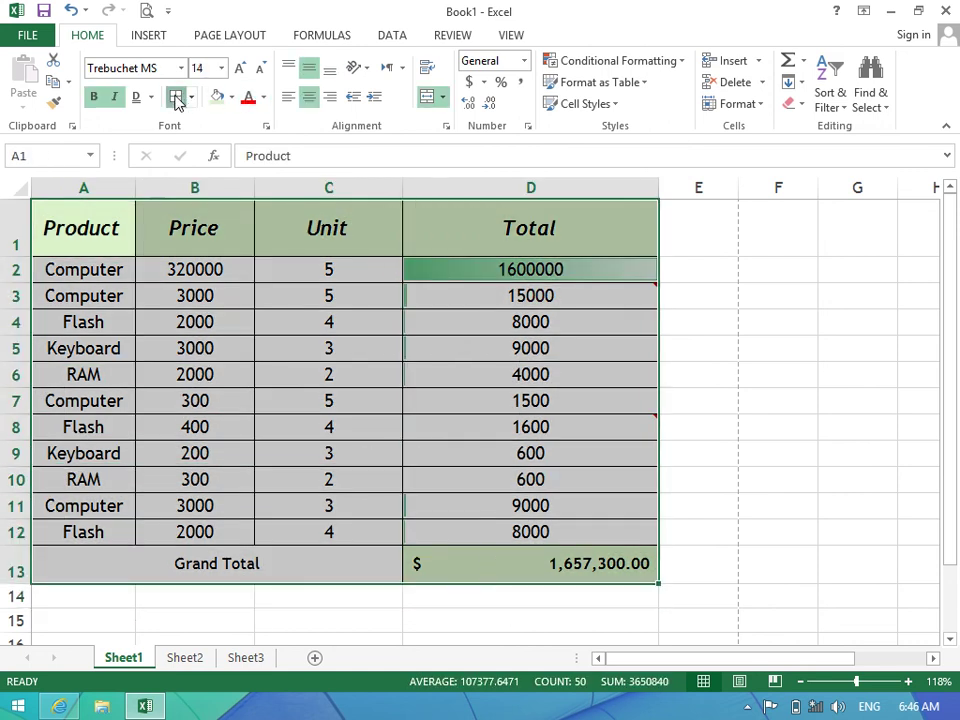
pyautogui.hotkey('ctrl', '1')
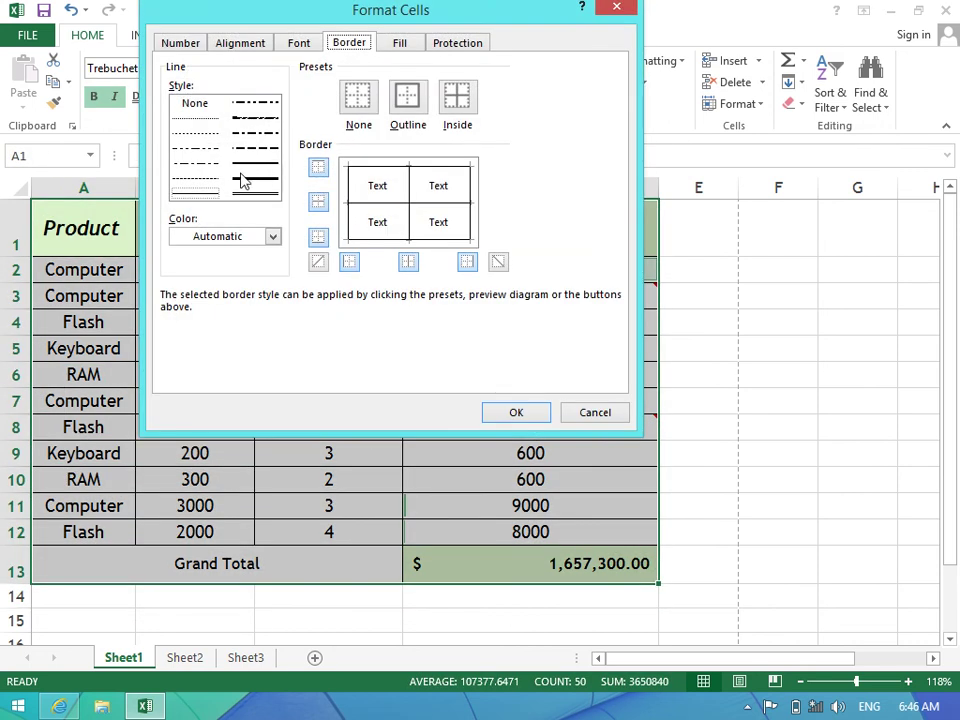
pyautogui.click(190, 181)
pyautogui.click(318, 203)
pyautogui.click(320, 238)
pyautogui.click(349, 262)
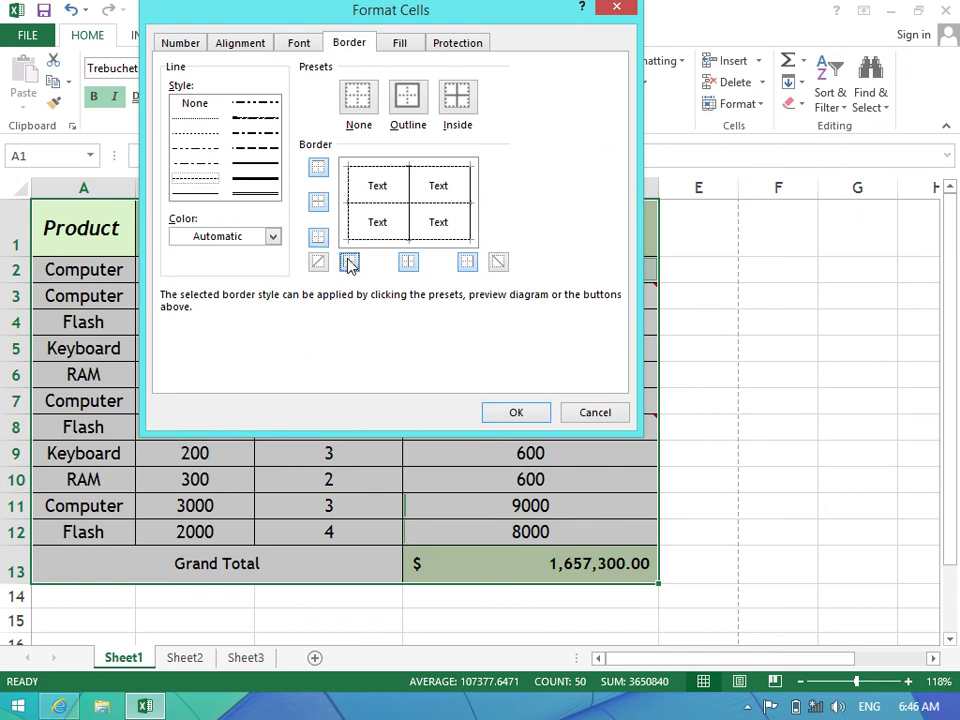
pyautogui.click(415, 270)
pyautogui.click(468, 268)
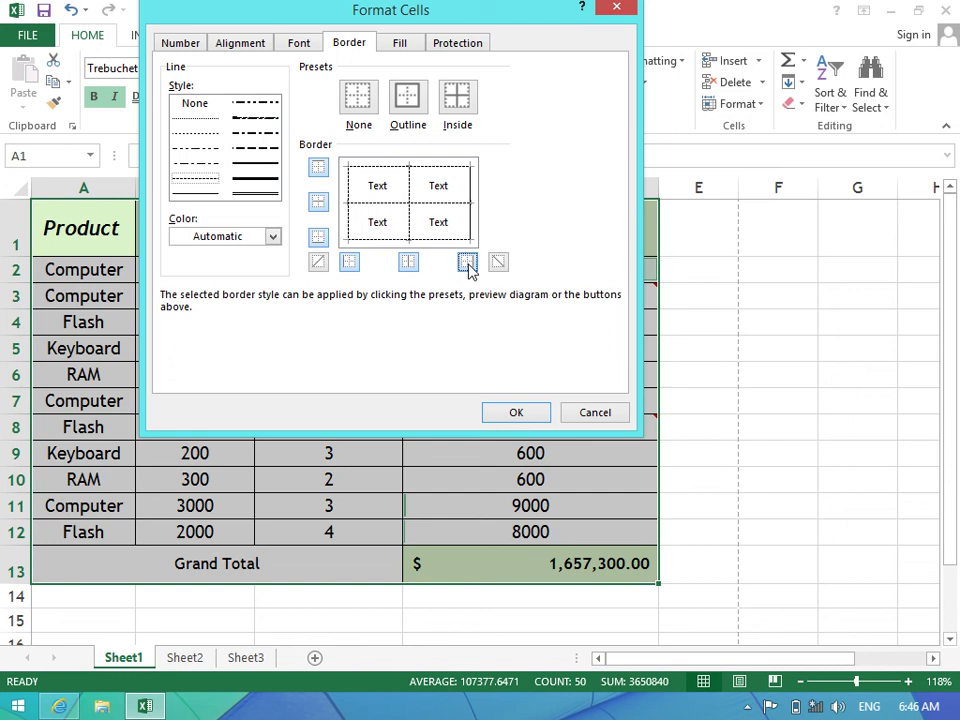
pyautogui.click(524, 411)
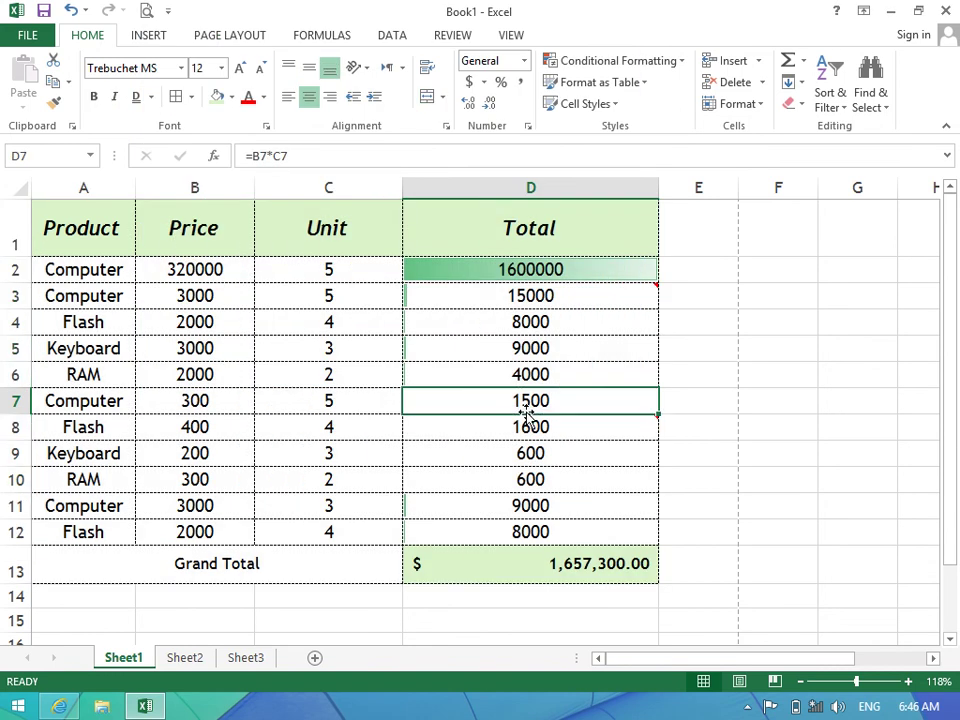
pyautogui.moveTo(560, 563); pyautogui.dragTo(83, 228)
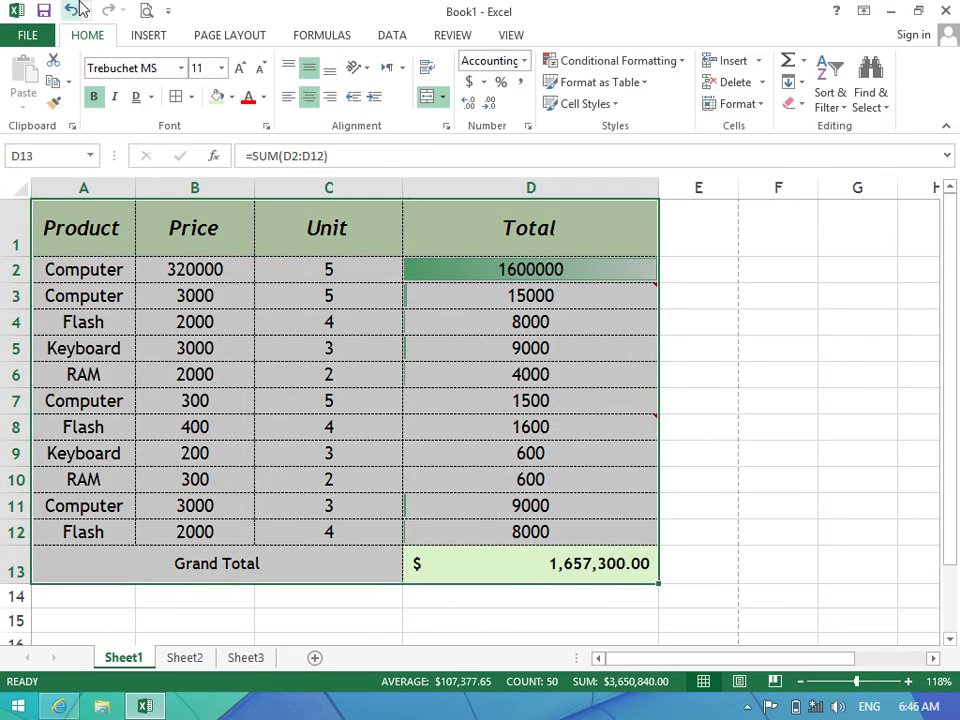
# Select the header row A1:D1 and show the Fill Color palette for it.
pyautogui.click(188, 96)
pyautogui.click(188, 96)
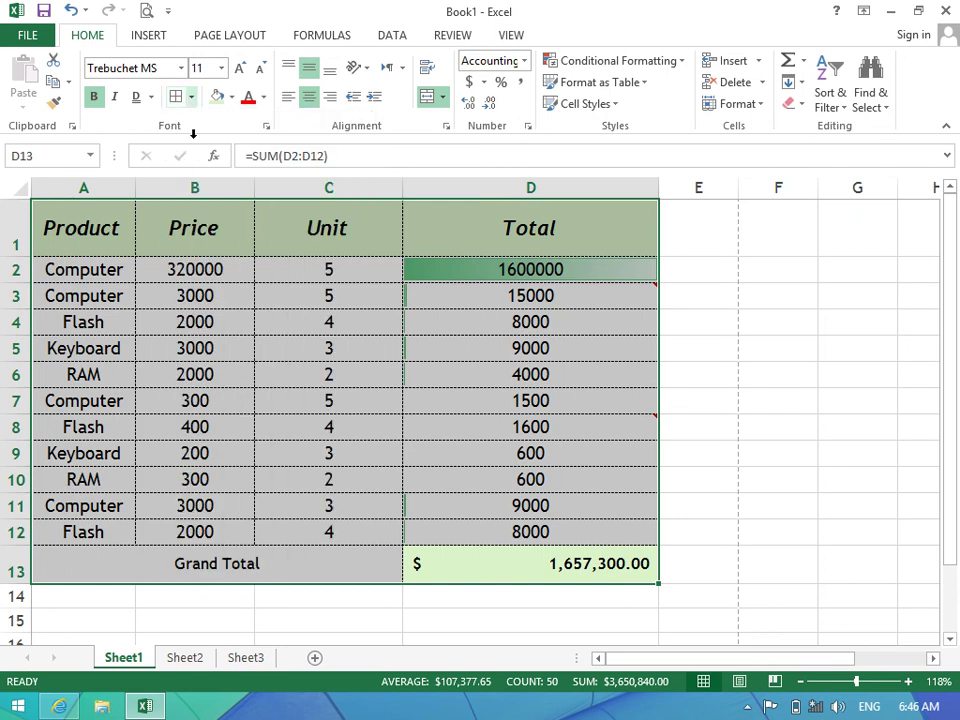
pyautogui.moveTo(90, 238); pyautogui.dragTo(489, 246)
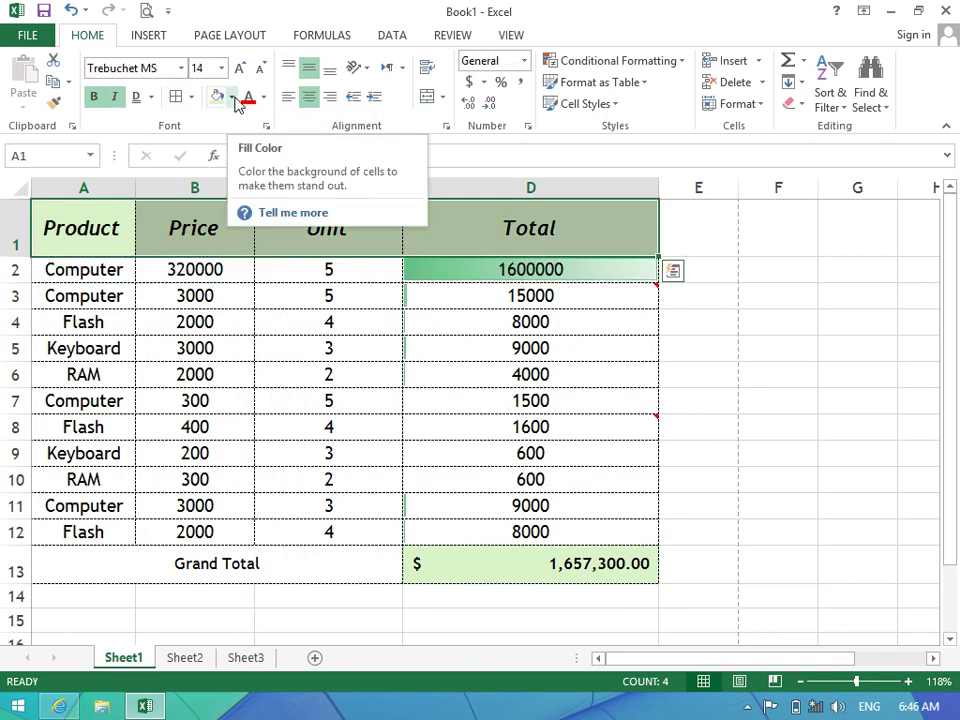
pyautogui.click(232, 97)
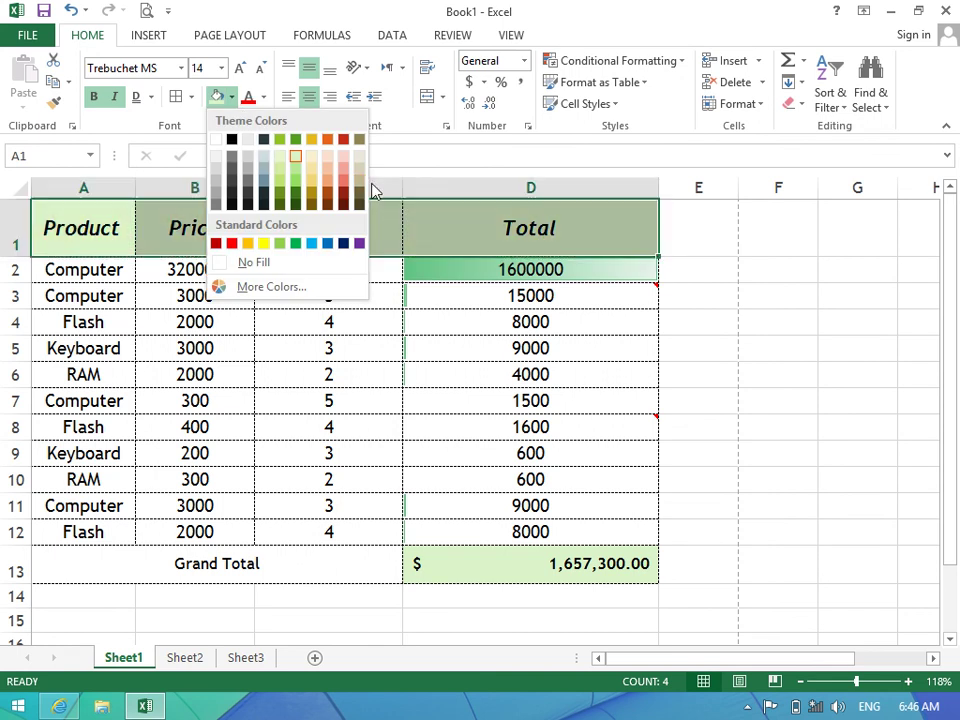
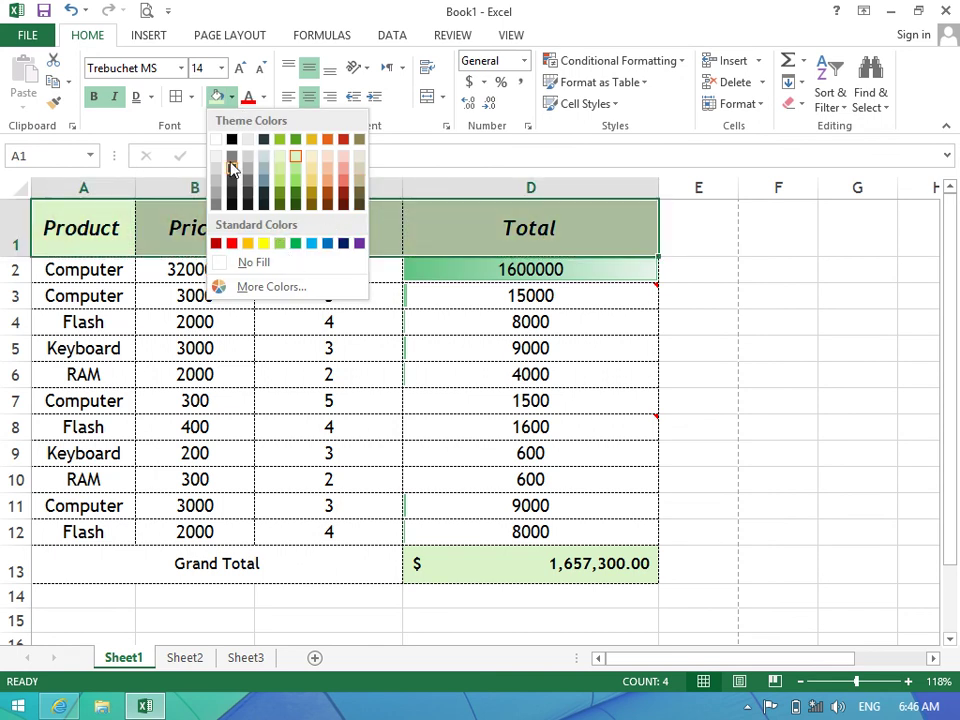
# Set the header row's fill colour to No Fill.
pyautogui.click(264, 243)
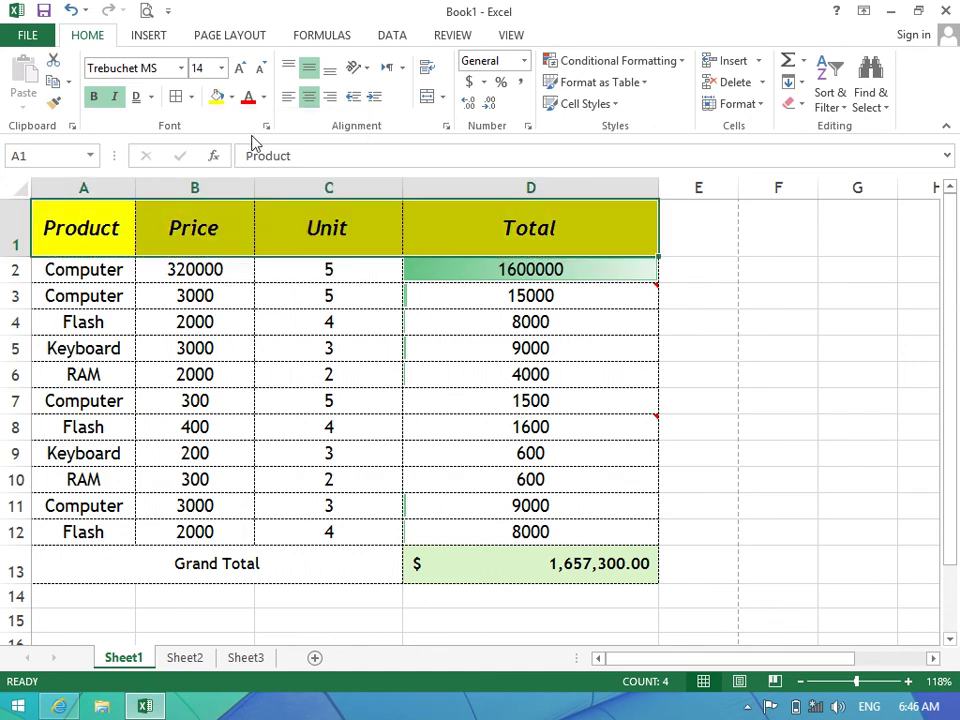
pyautogui.click(231, 97)
pyautogui.click(221, 260)
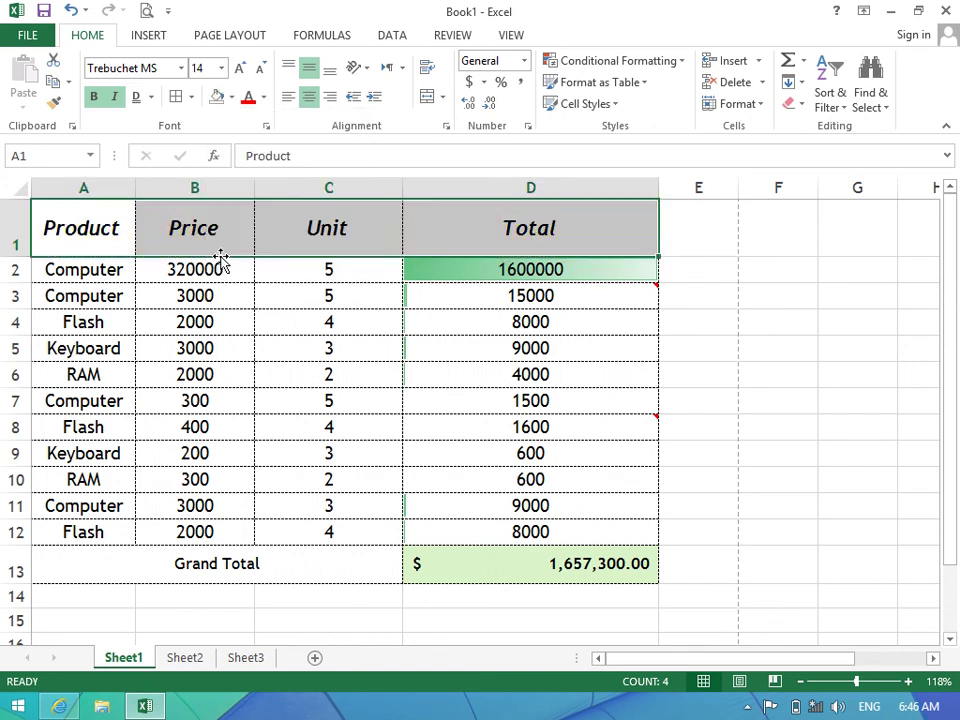
# Select the header cells A1:D1 and colour their text dark red.
pyautogui.click(242, 216)
pyautogui.press('Right')
pyautogui.press('Right')
pyautogui.hotkey('shift', 'Home')
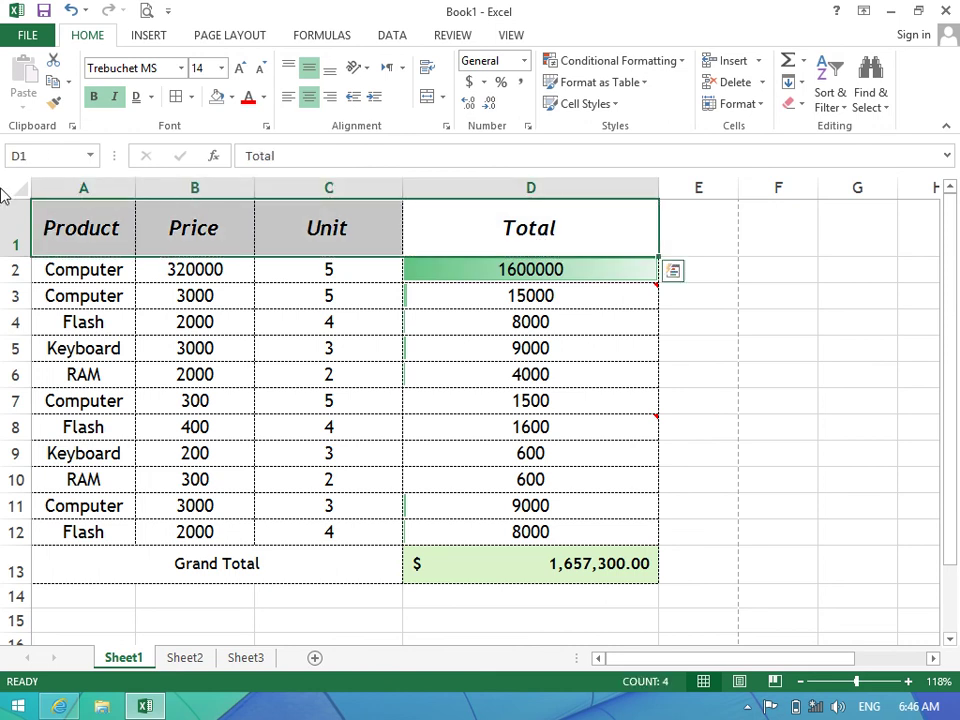
pyautogui.click(265, 98)
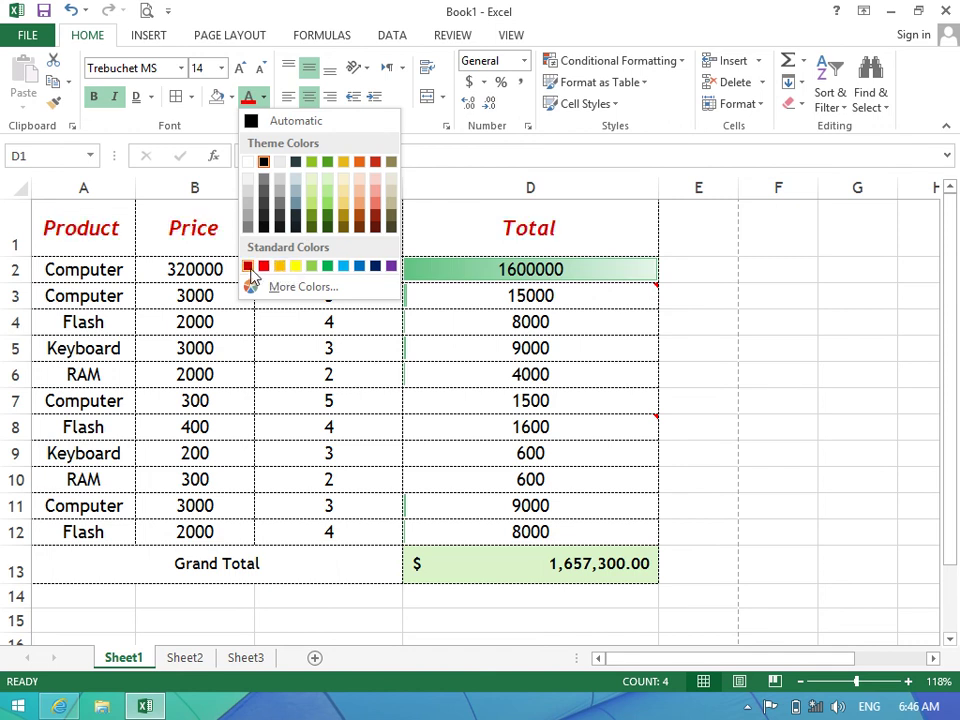
pyautogui.click(249, 267)
# Change the header text to a custom blue from the colour spectrum.
pyautogui.click(266, 98)
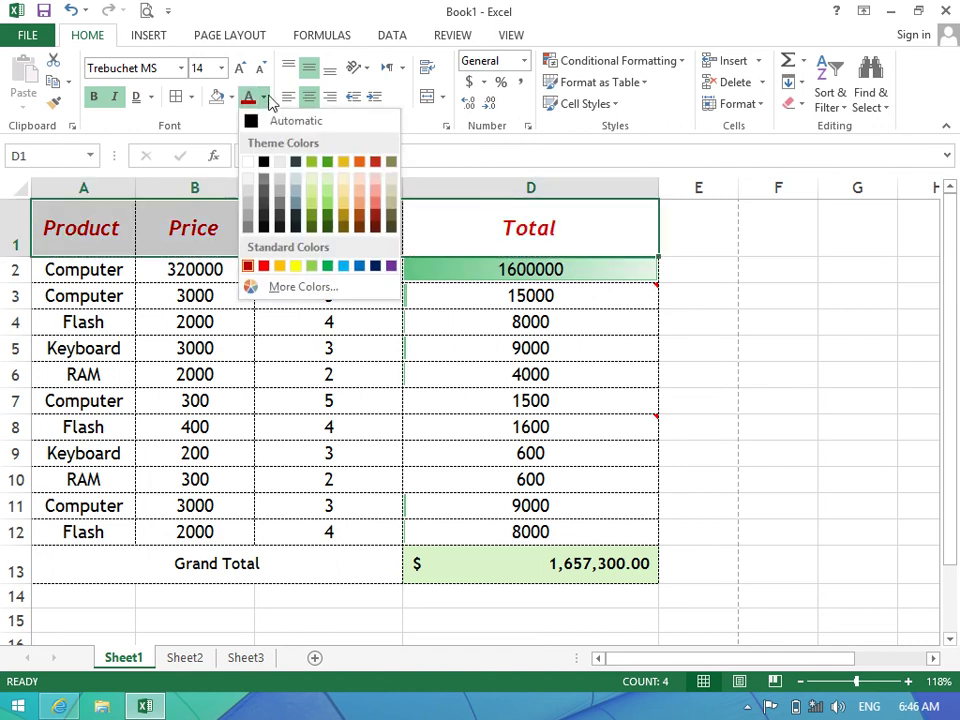
pyautogui.click(335, 289)
pyautogui.click(362, 171)
pyautogui.click(345, 160)
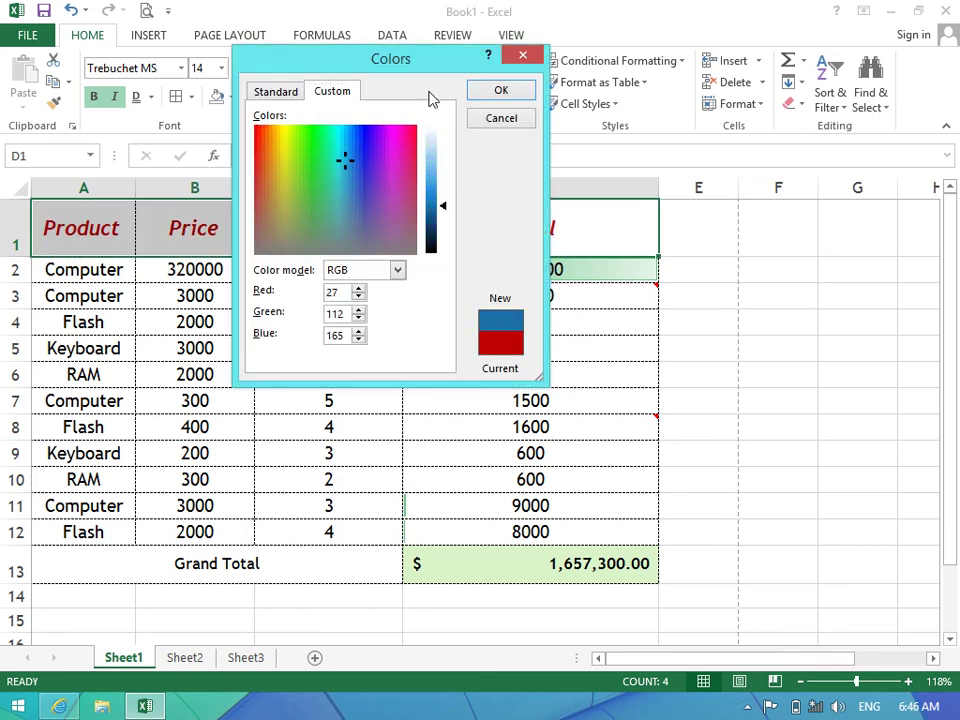
pyautogui.click(488, 93)
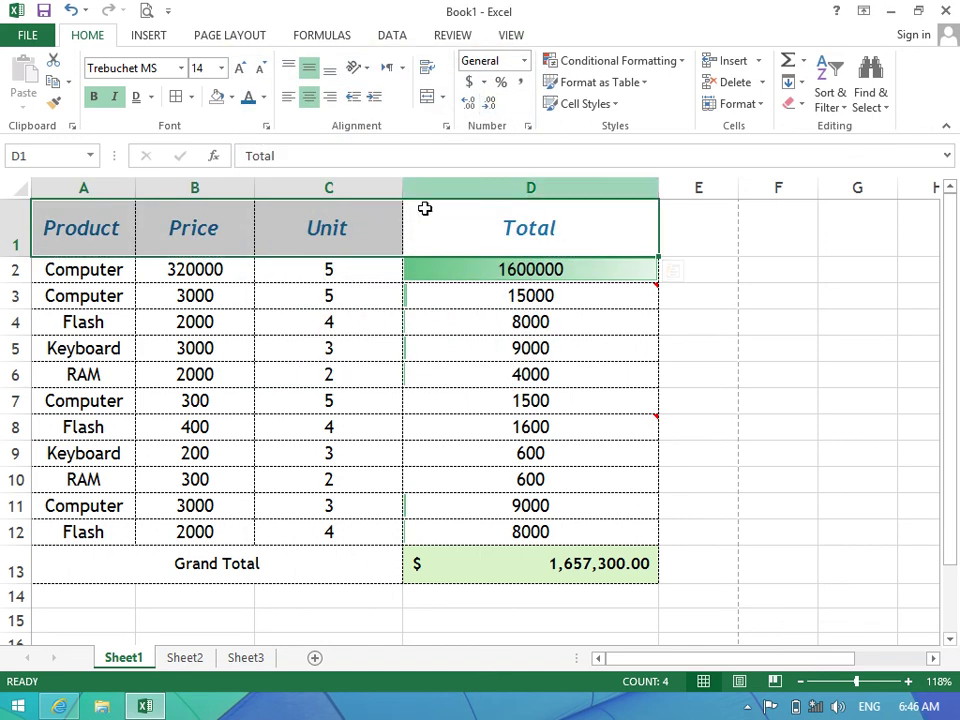
# Return the header text to Automatic black and make row 1 shorter.
pyautogui.click(264, 99)
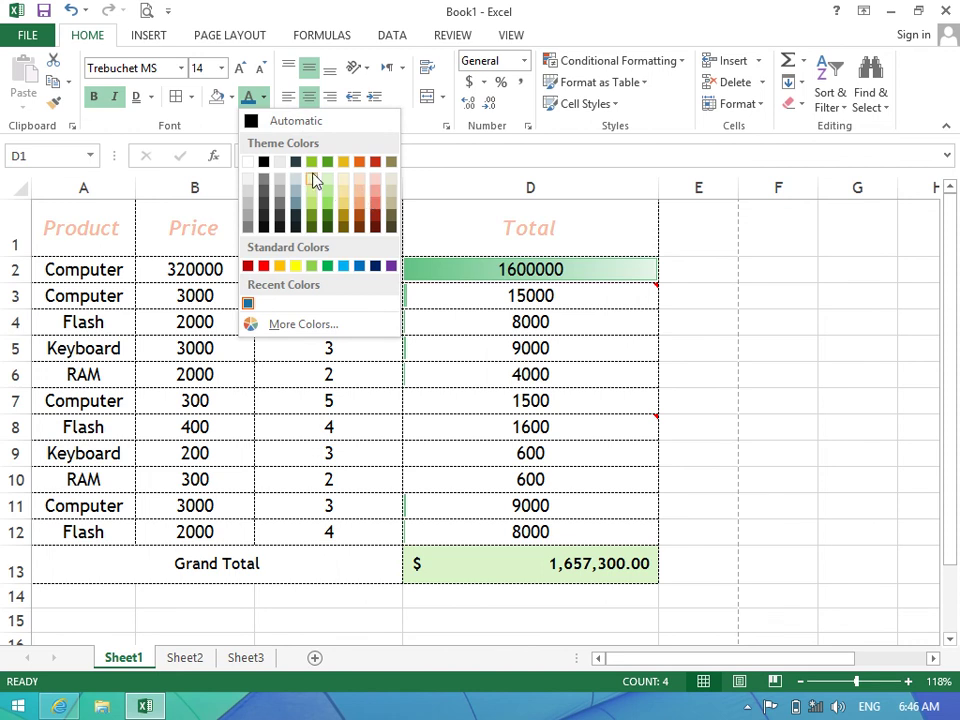
pyautogui.click(262, 121)
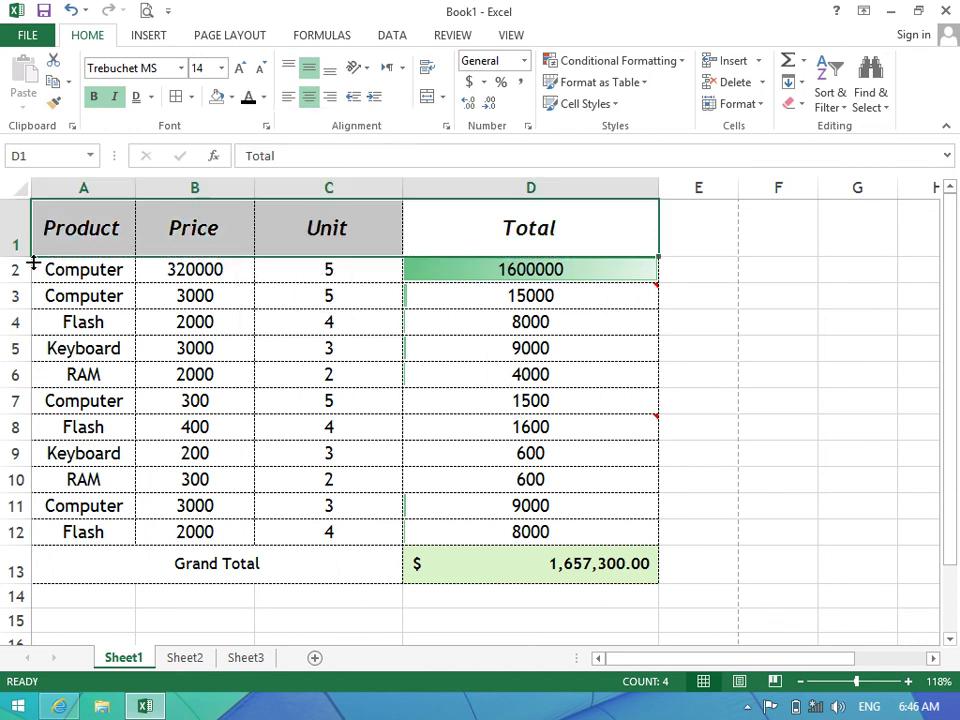
pyautogui.moveTo(17, 256); pyautogui.dragTo(17, 231)
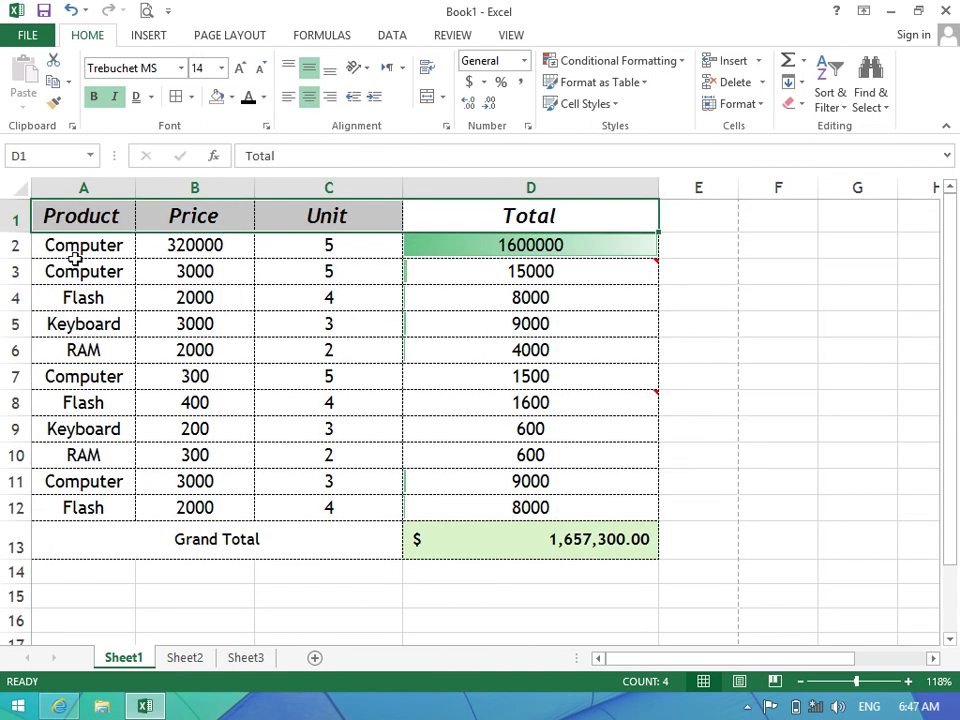
pyautogui.click(290, 319)
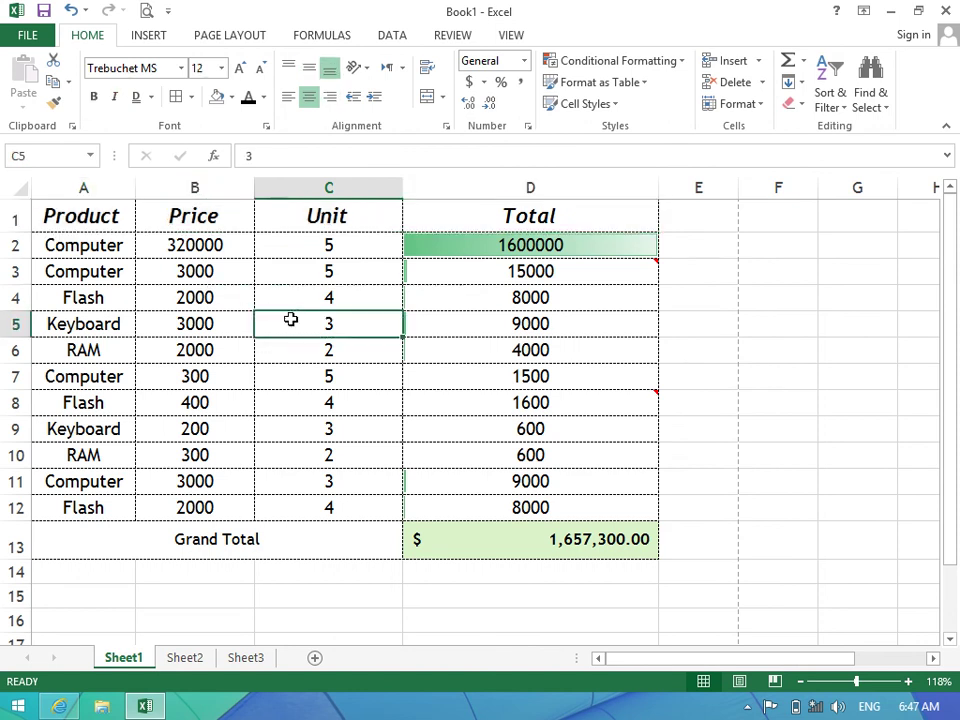
pyautogui.moveTo(456, 536); pyautogui.dragTo(106, 193)
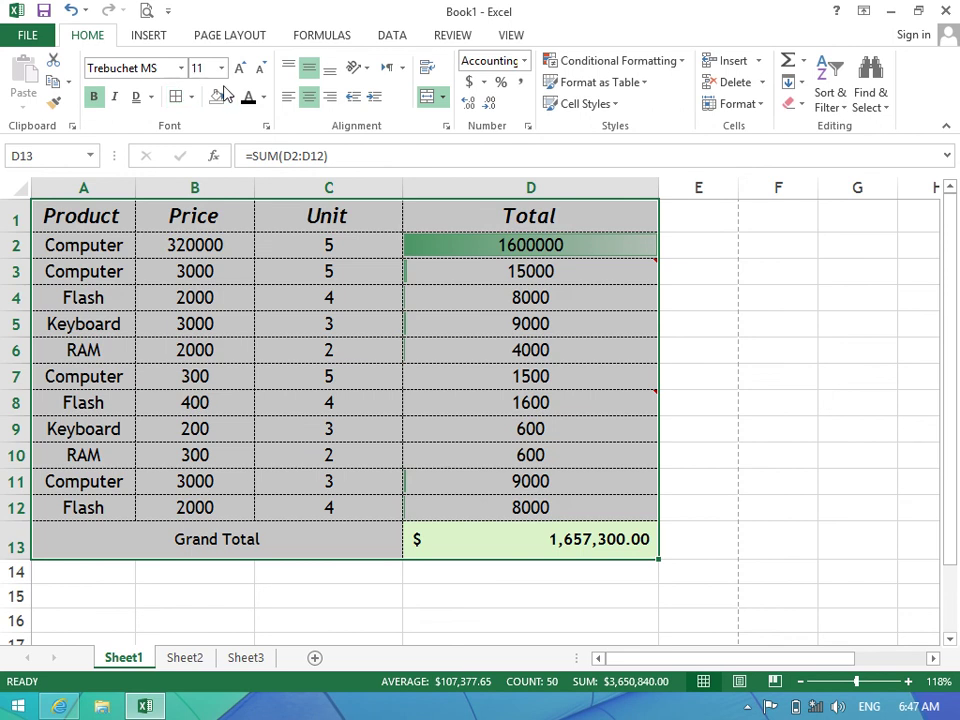
pyautogui.click(266, 126)
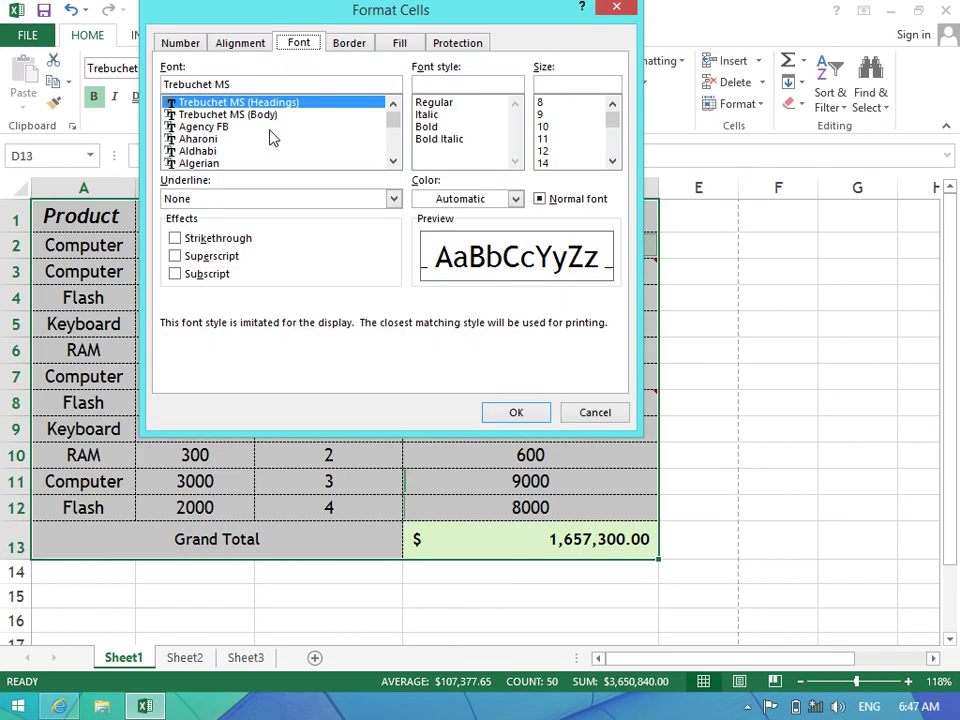
pyautogui.click(224, 244)
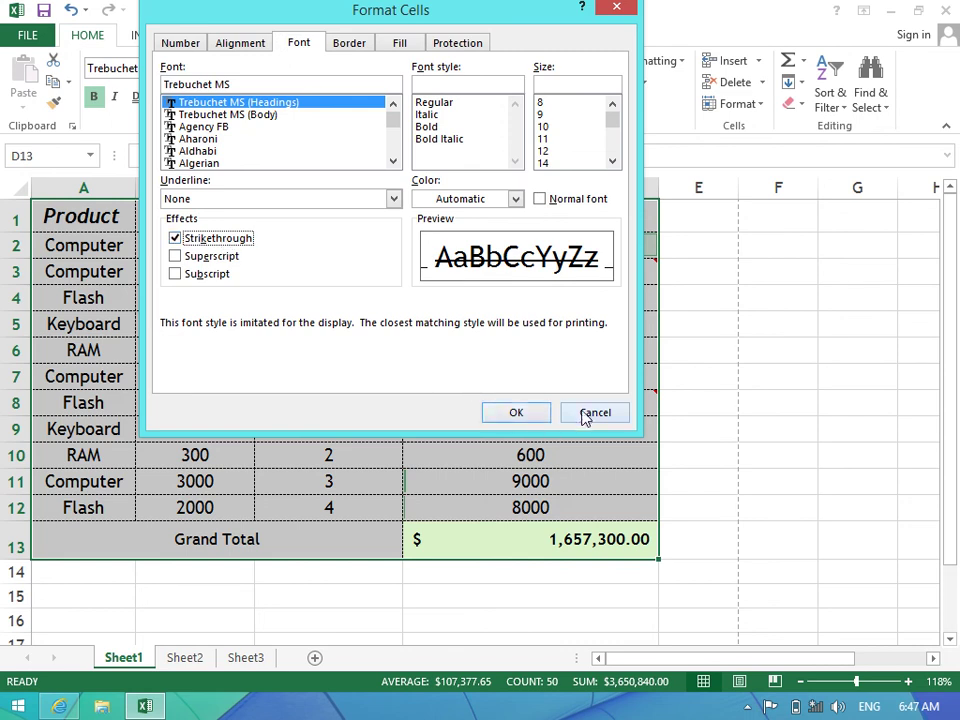
pyautogui.click(585, 416)
pyautogui.click(578, 624)
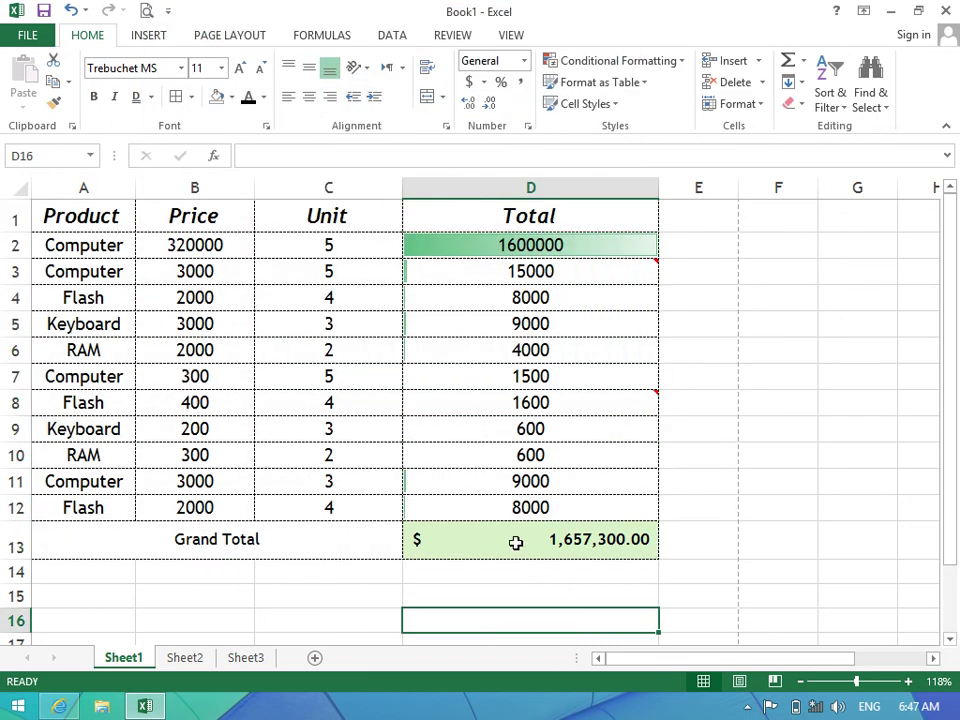
pyautogui.click(514, 541)
pyautogui.click(266, 125)
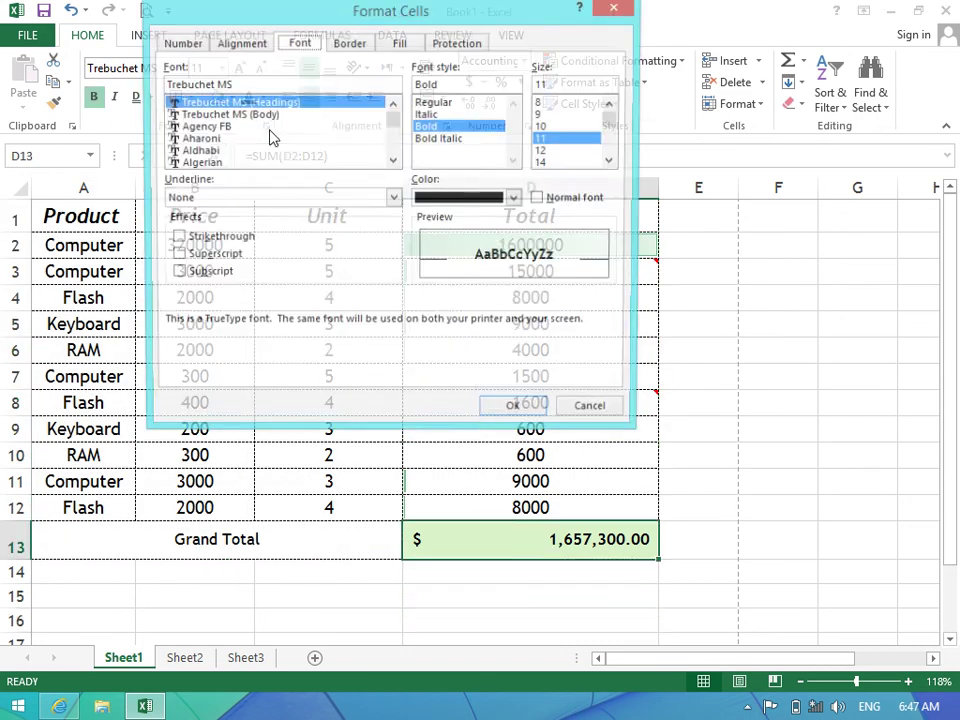
pyautogui.click(249, 242)
pyautogui.click(507, 410)
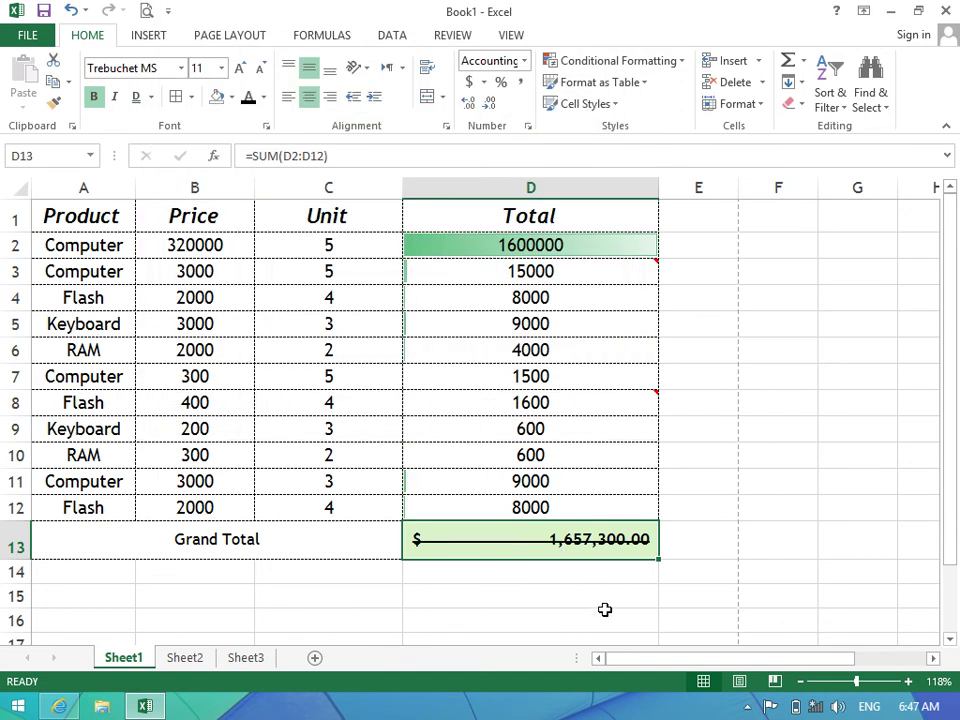
pyautogui.click(270, 126)
pyautogui.click(228, 245)
pyautogui.click(515, 414)
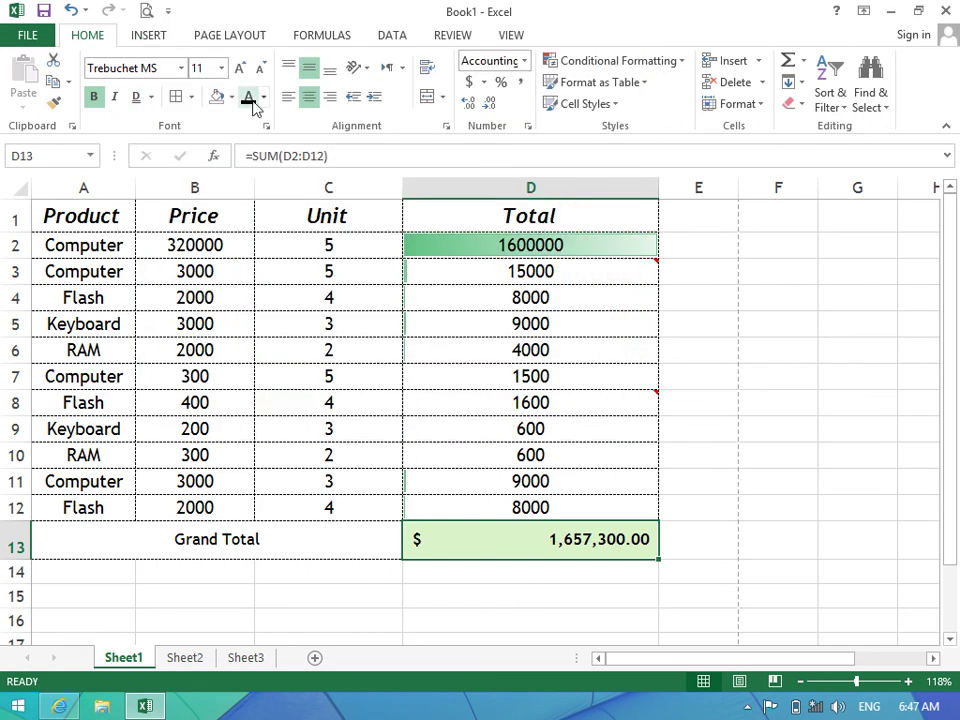
pyautogui.click(266, 126)
pyautogui.click(218, 256)
pyautogui.click(212, 274)
# Label C15 'Date' and enter 'August 30th, 2018' in D15.
pyautogui.click(624, 414)
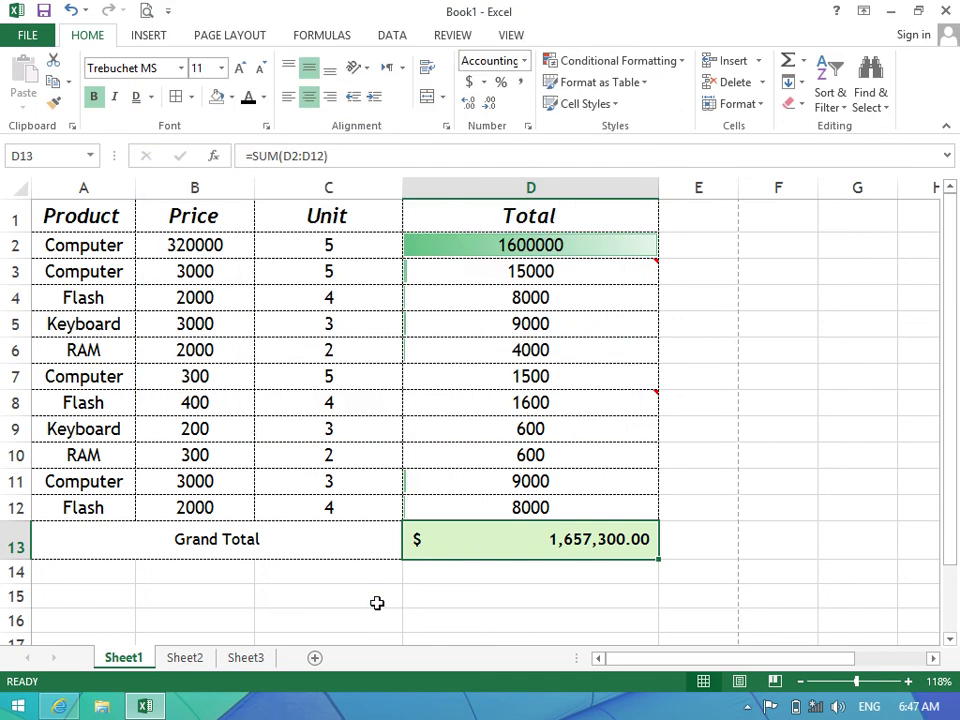
pyautogui.click(305, 602)
pyautogui.write('D')
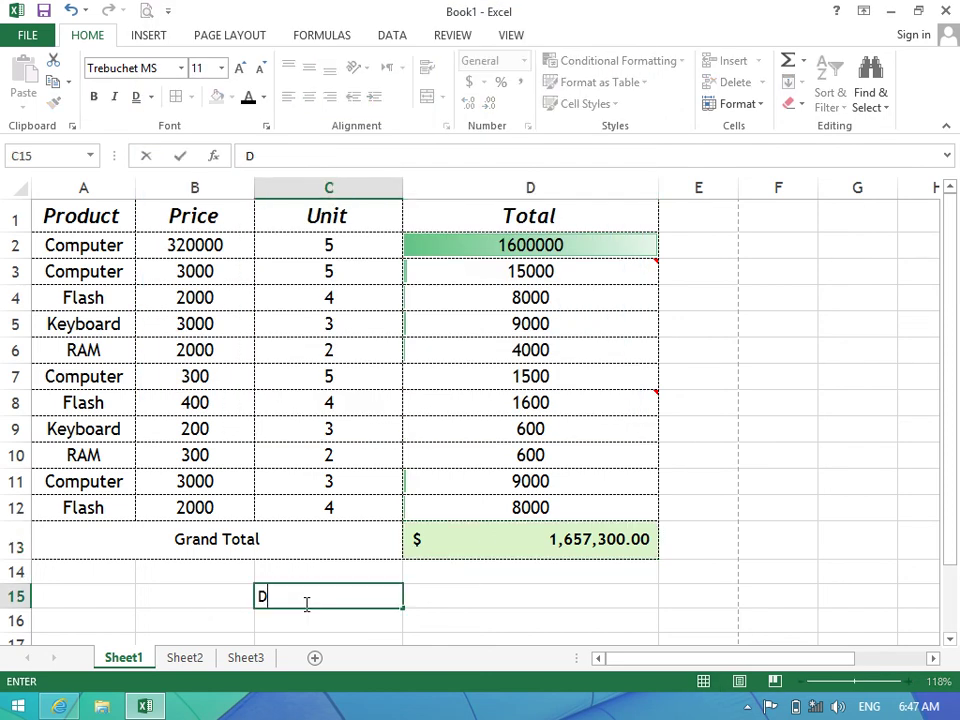
pyautogui.write('ate')
pyautogui.press('Tab')
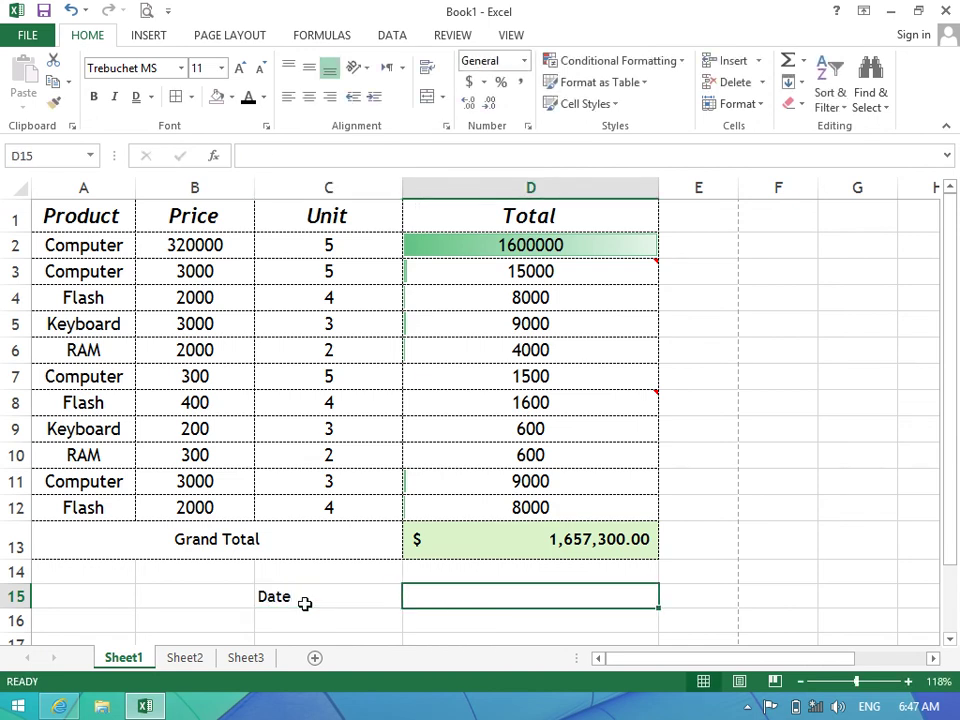
pyautogui.write('August')
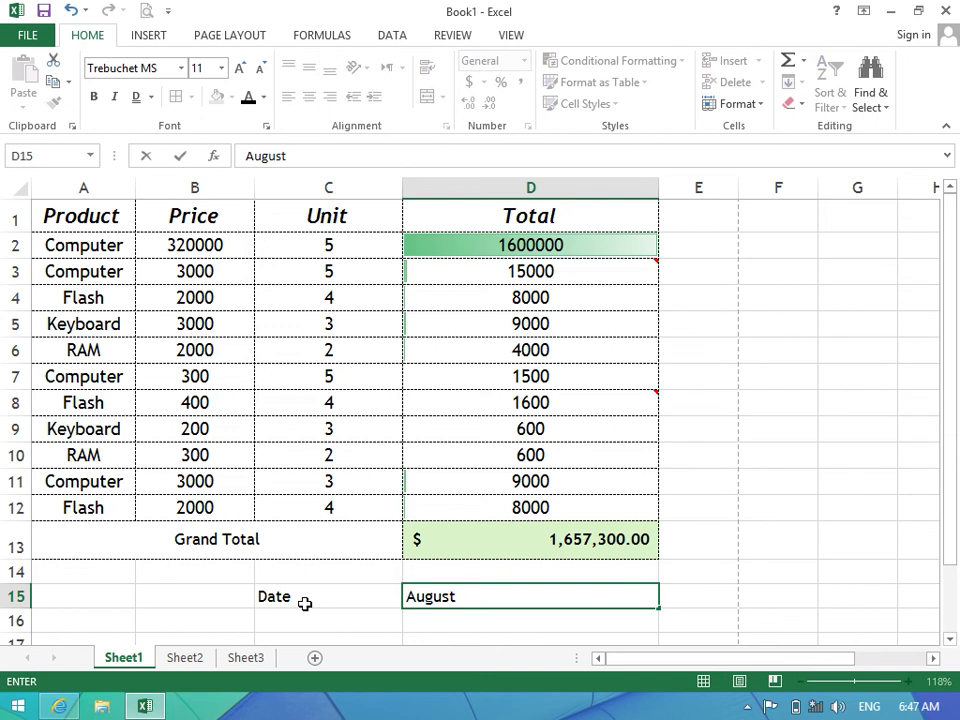
pyautogui.write(' 30th')
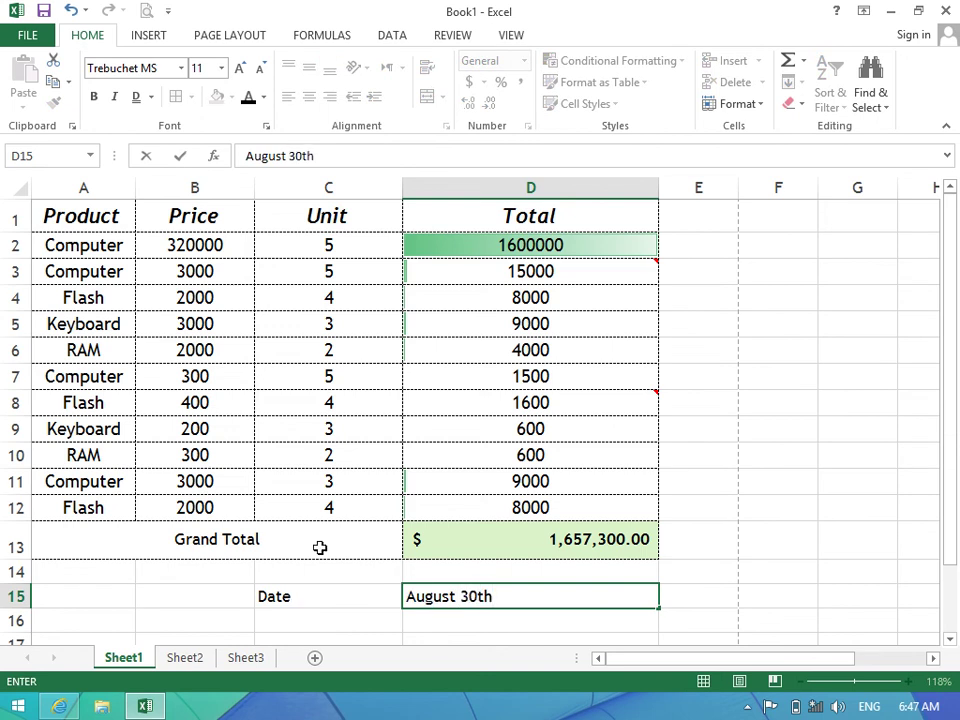
pyautogui.write(', 2018')
# Format the 'th' after 30 in the D15 date as superscript.
pyautogui.moveTo(478, 596); pyautogui.dragTo(494, 597)
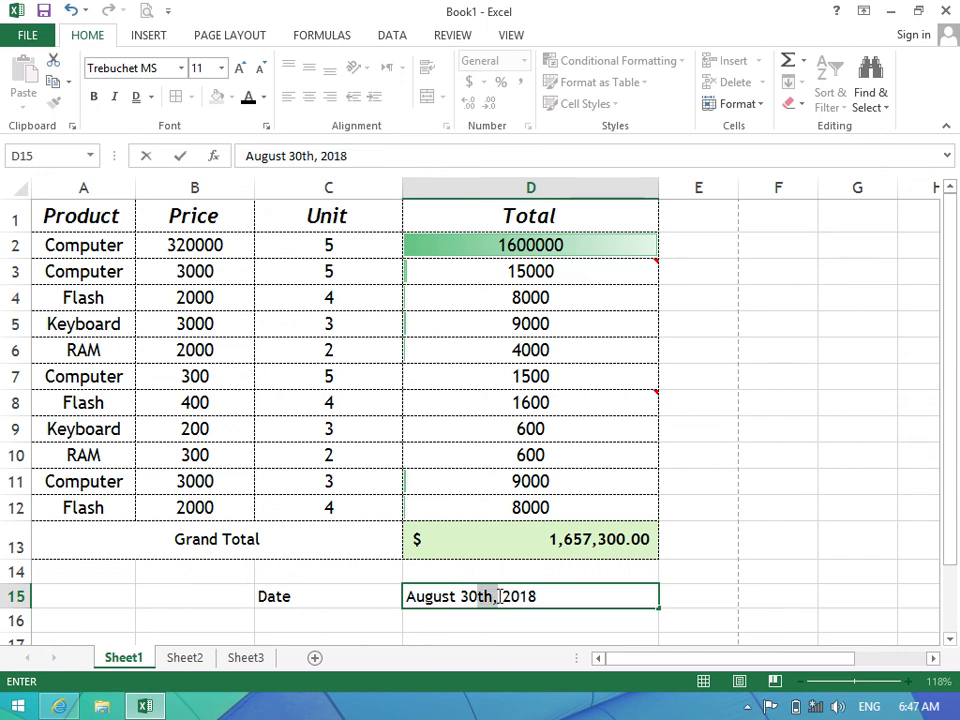
pyautogui.click(267, 127)
pyautogui.click(177, 256)
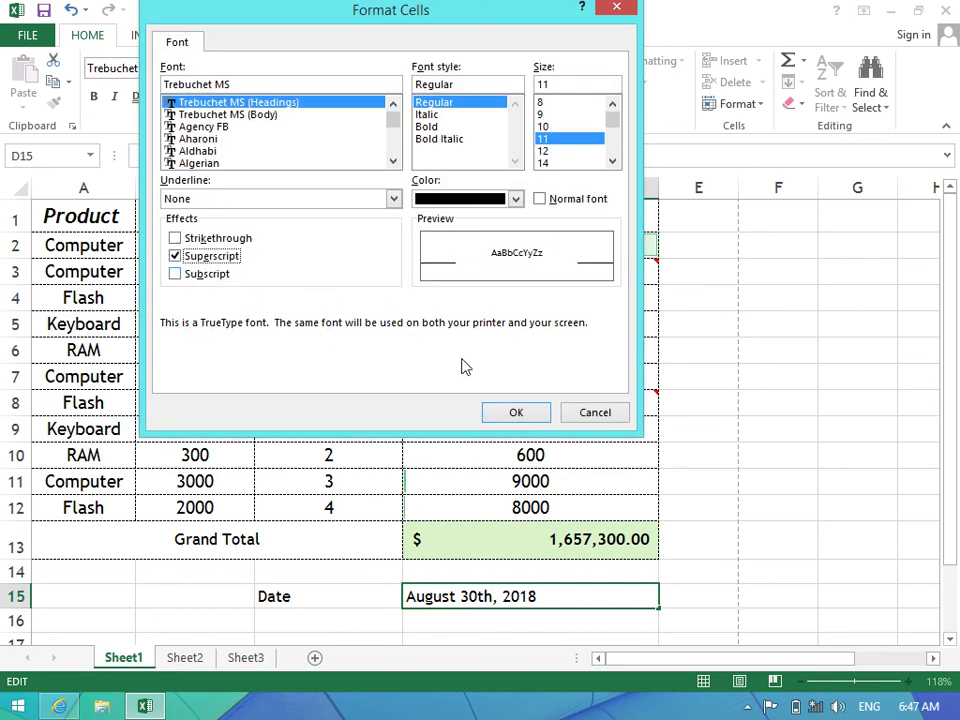
pyautogui.click(495, 411)
pyautogui.click(354, 636)
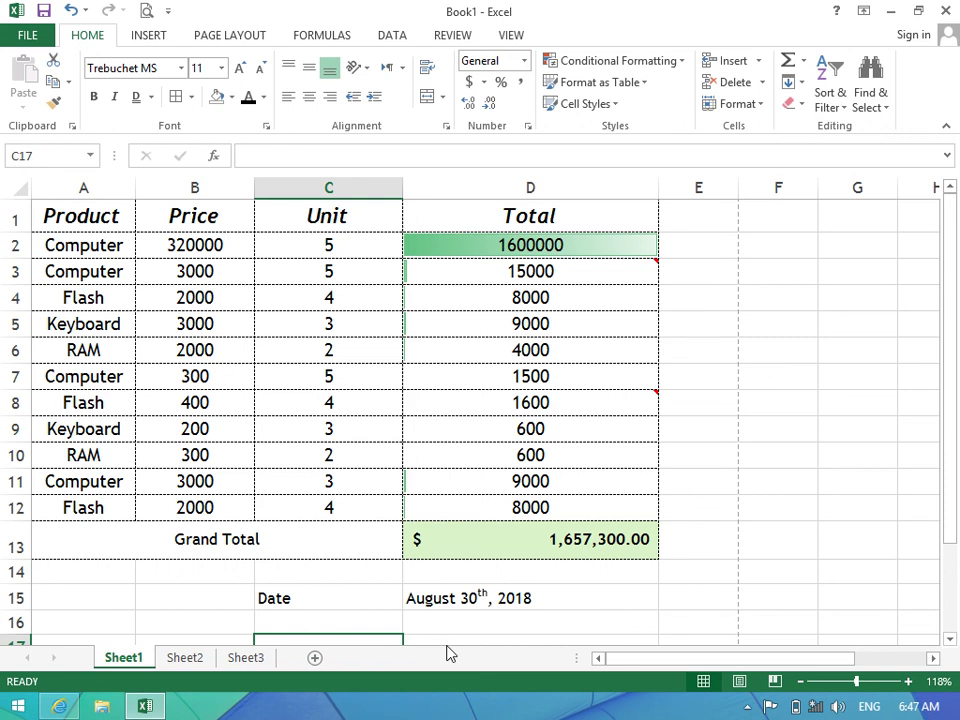
pyautogui.moveTo(446, 628); pyautogui.dragTo(450, 652)
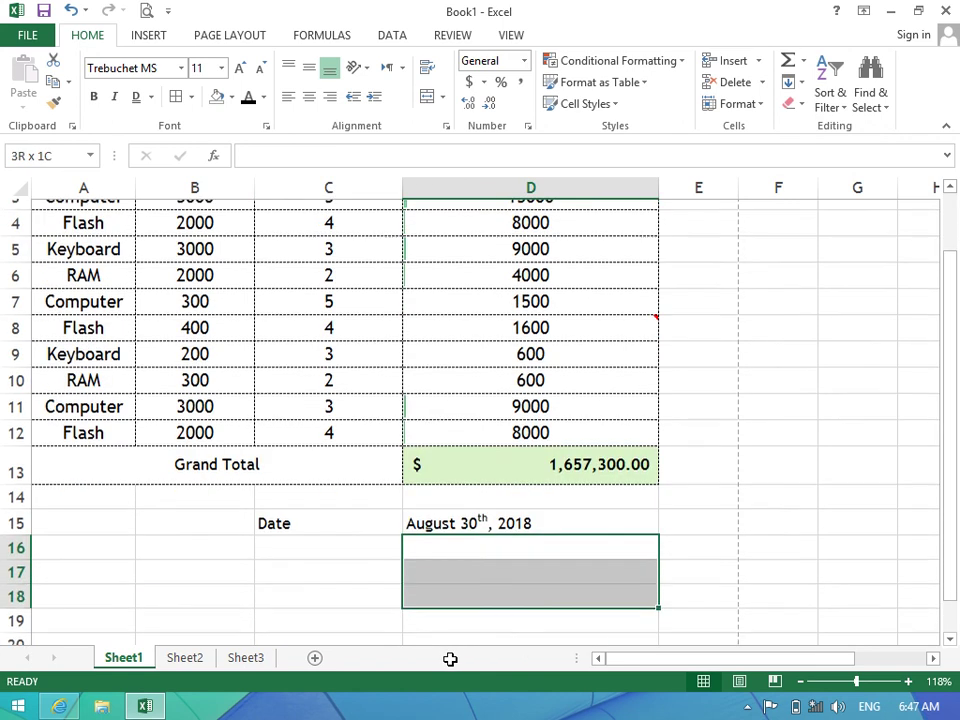
# Enter H2O in cell D16 and format the 2 as subscript.
pyautogui.click(328, 517)
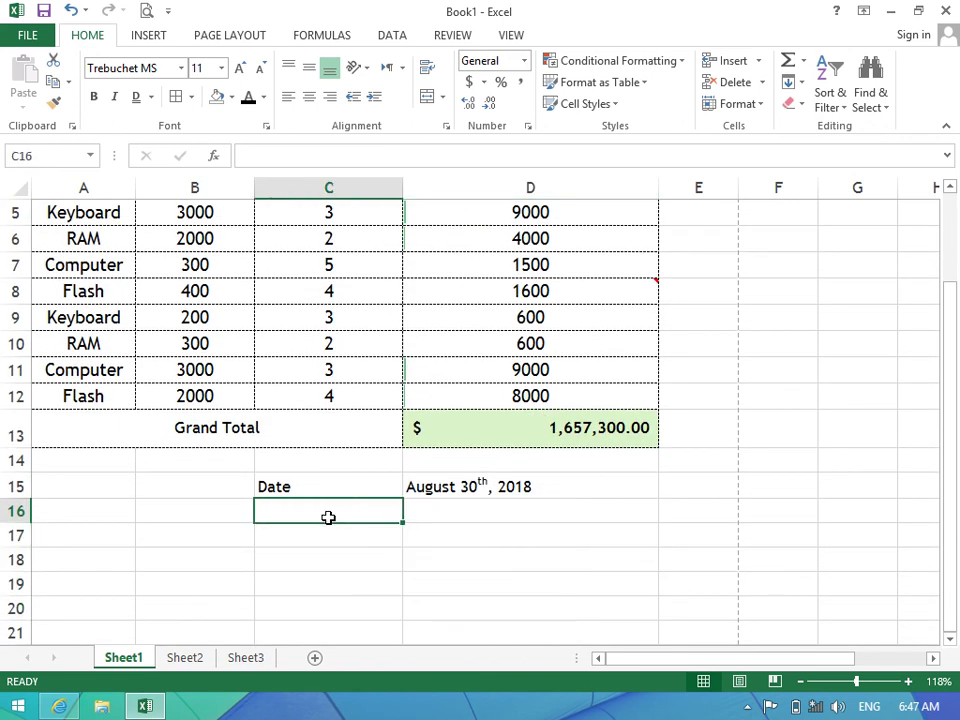
pyautogui.press('Right')
pyautogui.write('H')
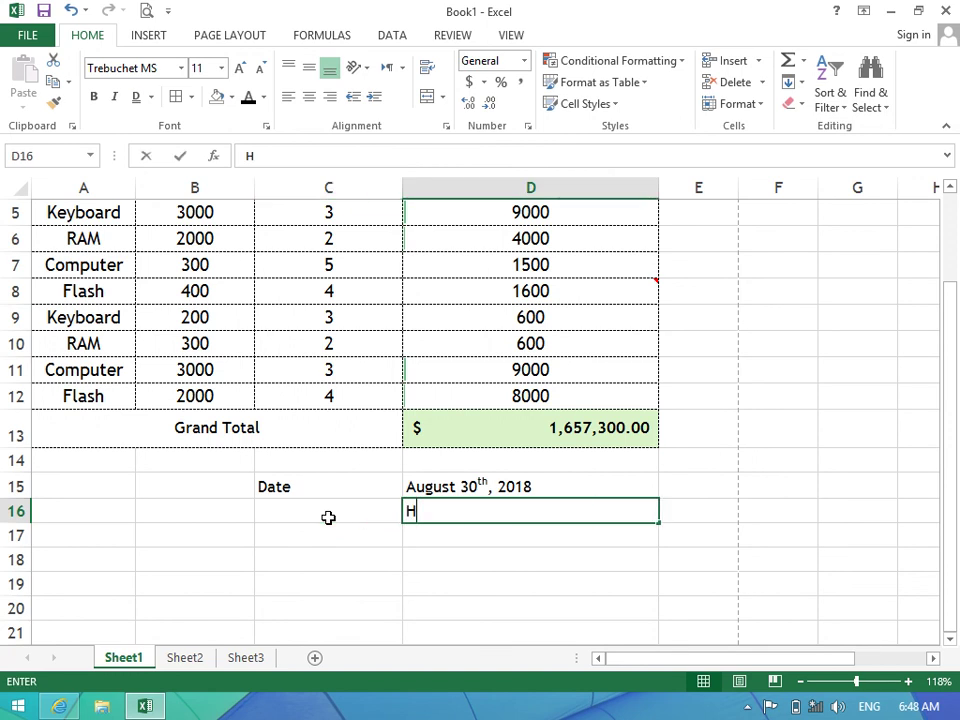
pyautogui.write('20')
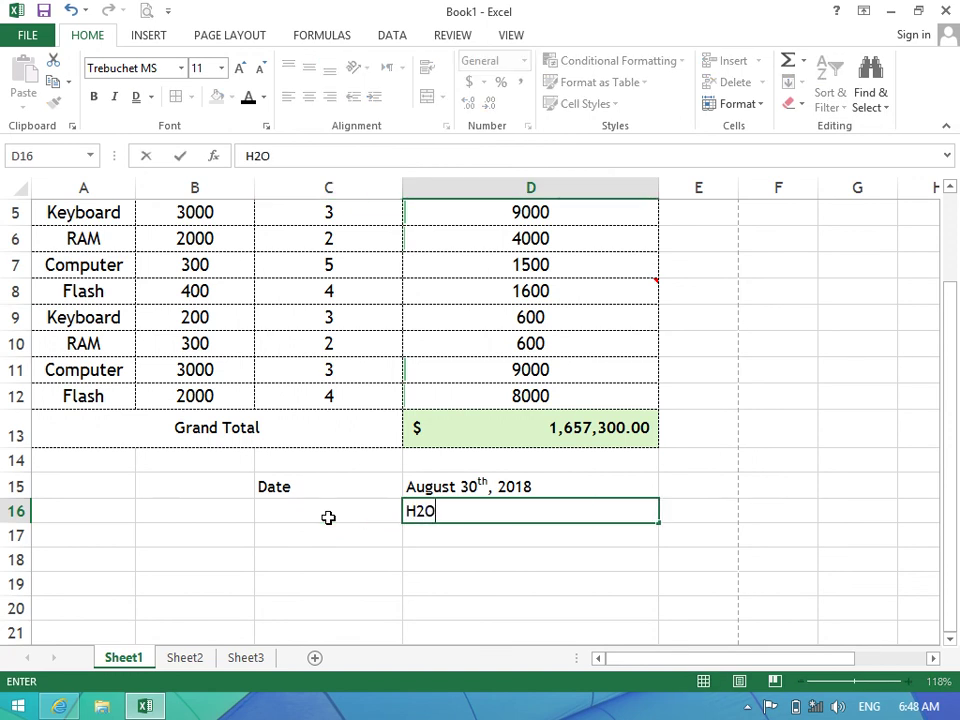
pyautogui.moveTo(415, 510); pyautogui.dragTo(424, 510)
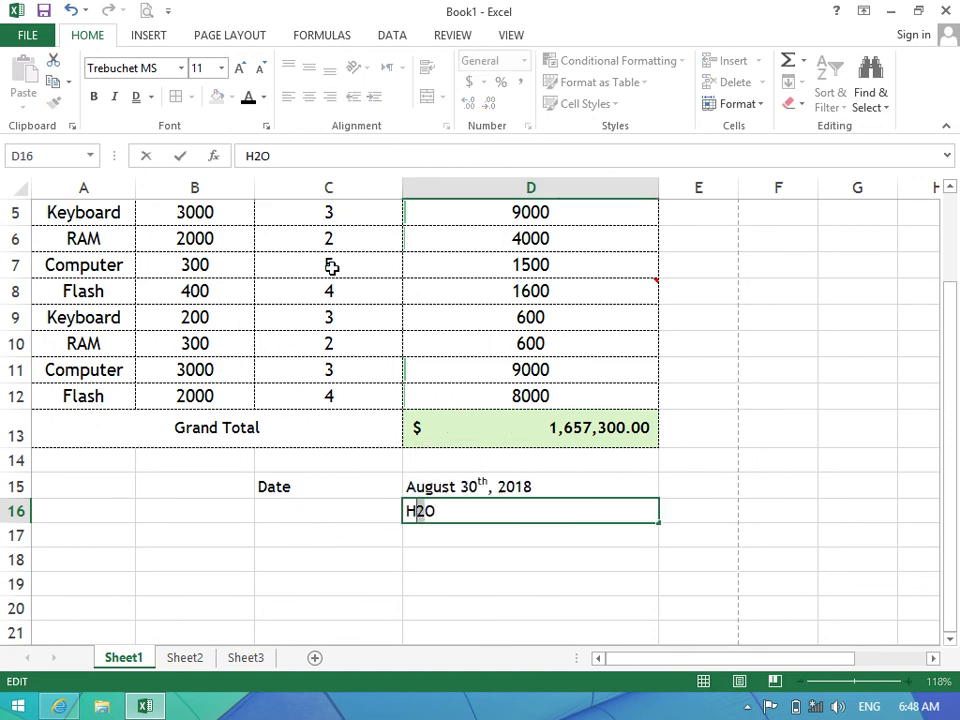
pyautogui.click(267, 126)
pyautogui.click(205, 274)
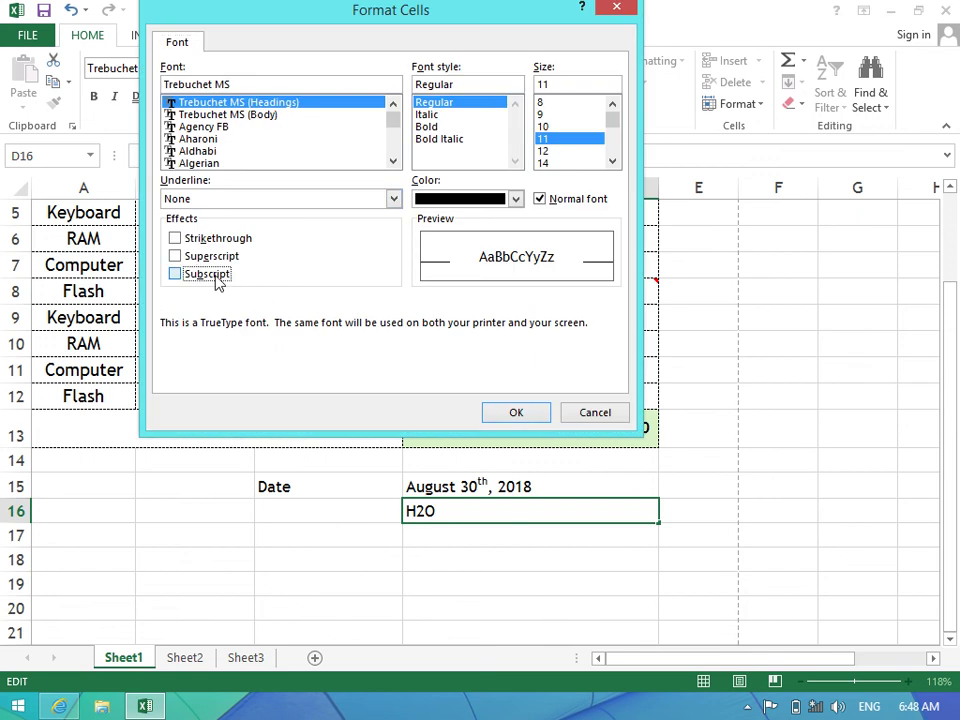
pyautogui.click(514, 411)
pyautogui.click(484, 582)
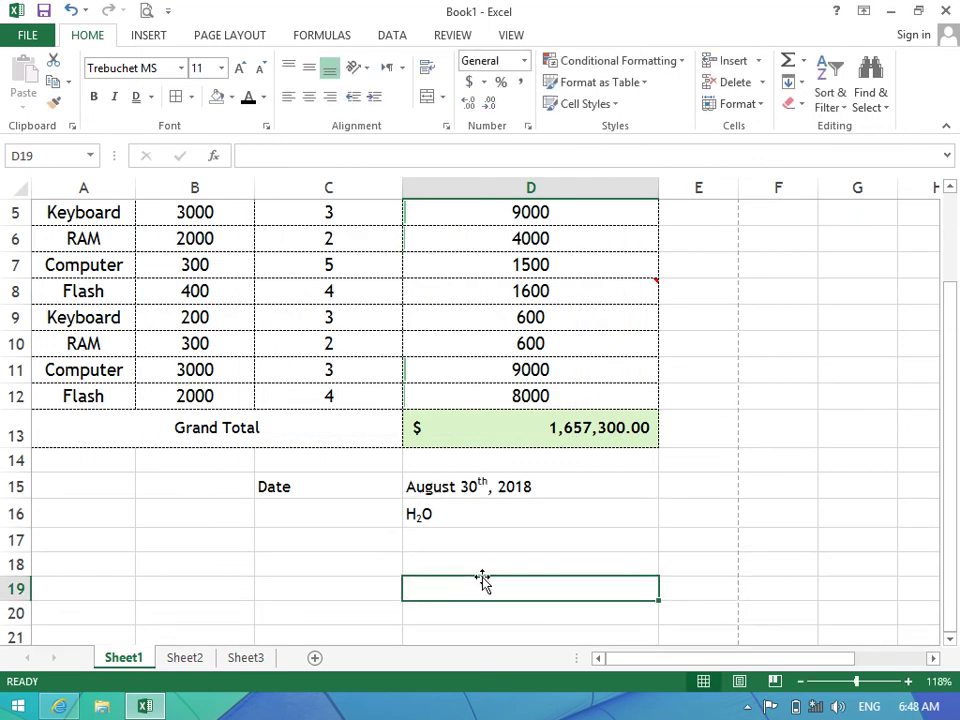
# Recheck D16's font settings and close them without changes.
pyautogui.click(438, 518)
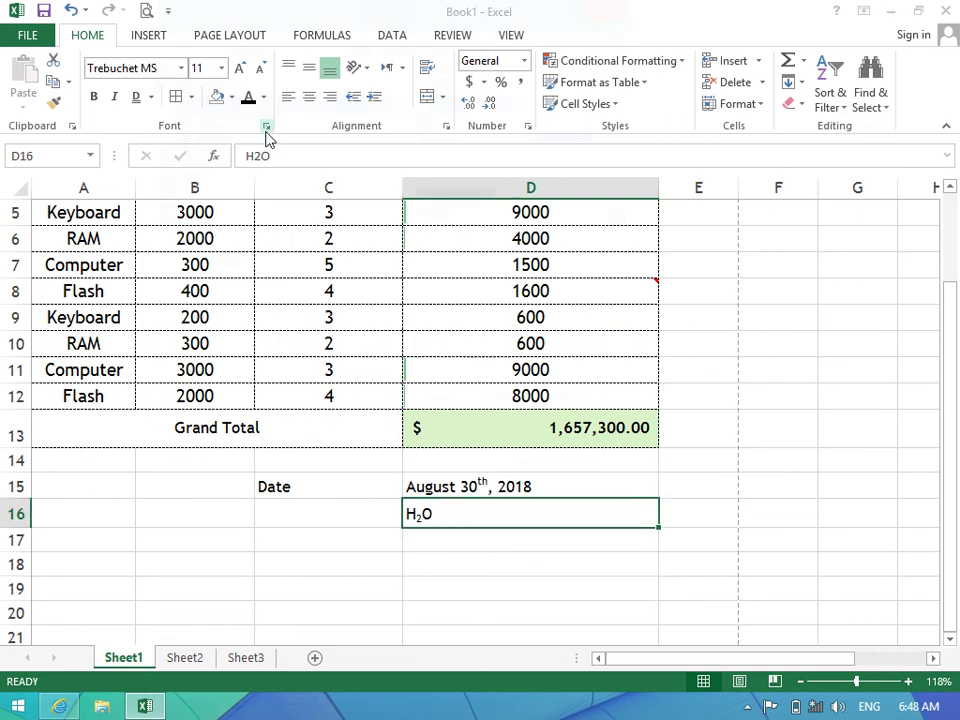
pyautogui.click(267, 126)
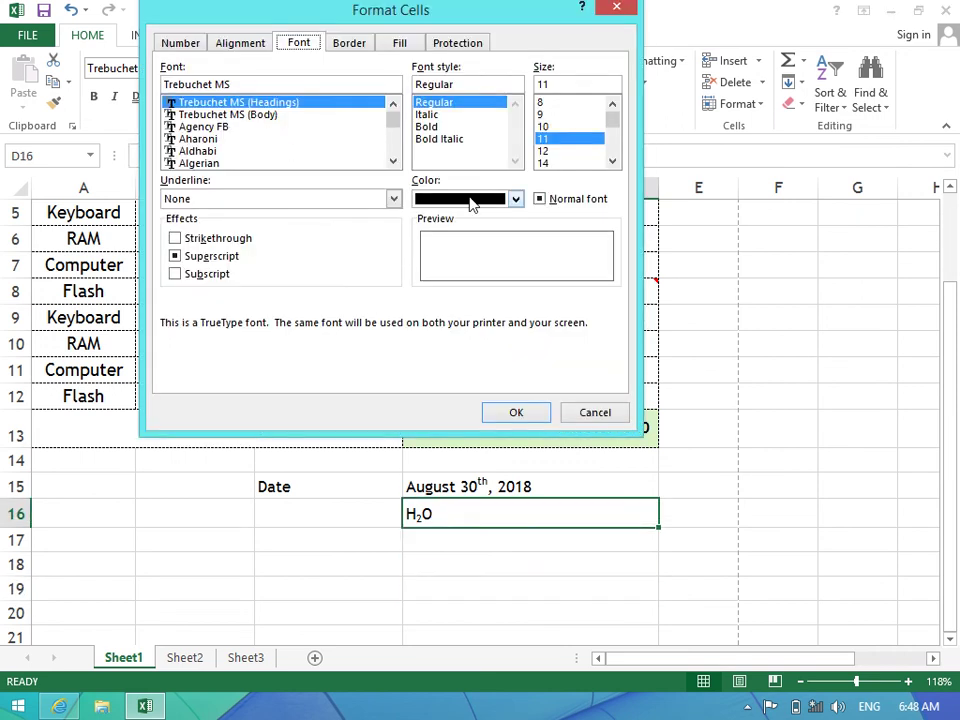
pyautogui.click(583, 413)
# Select header cells A1:D1 and colour their text dark red.
pyautogui.moveTo(499, 230); pyautogui.dragTo(423, 40)
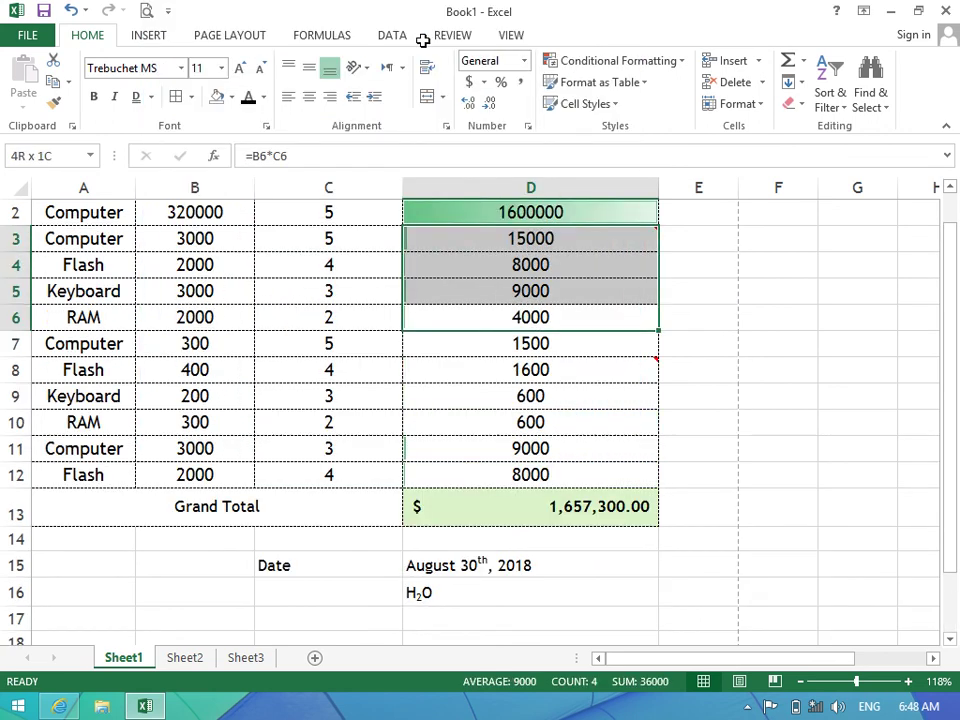
pyautogui.moveTo(456, 214)
pyautogui.mouseDown()
pyautogui.moveTo(183, 236)
pyautogui.moveTo(45, 216)
pyautogui.mouseUp()
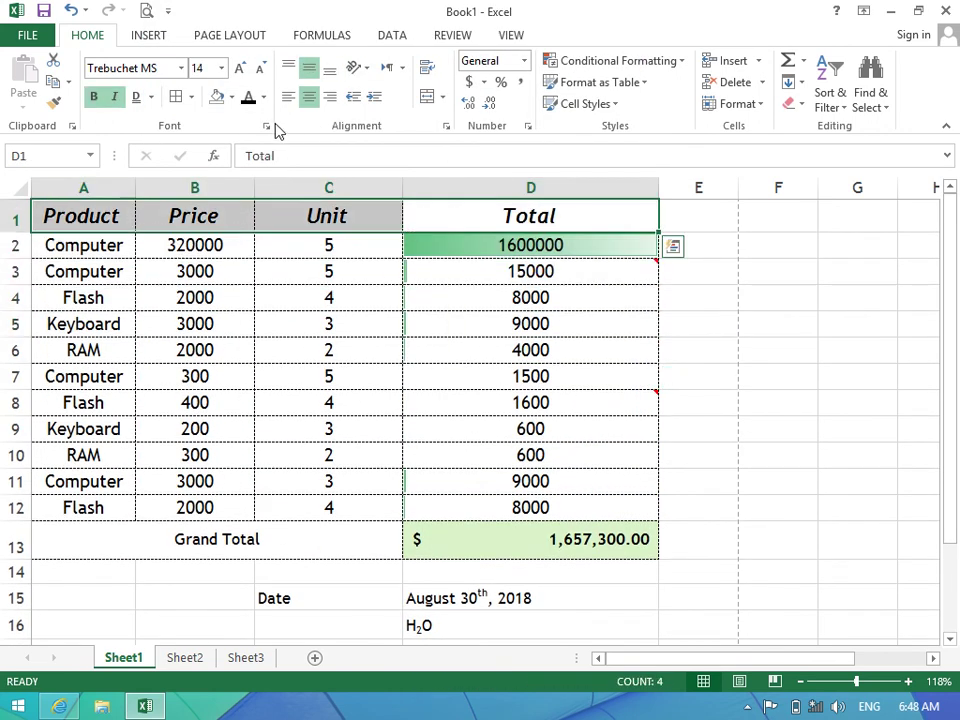
pyautogui.click(268, 126)
pyautogui.click(516, 199)
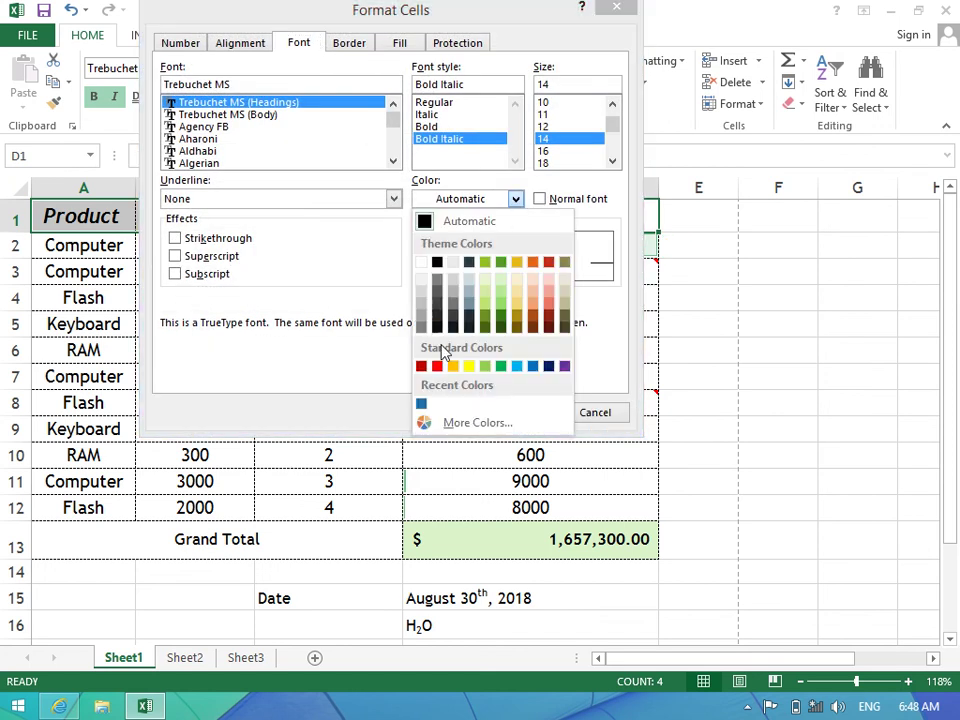
pyautogui.click(421, 366)
pyautogui.click(514, 411)
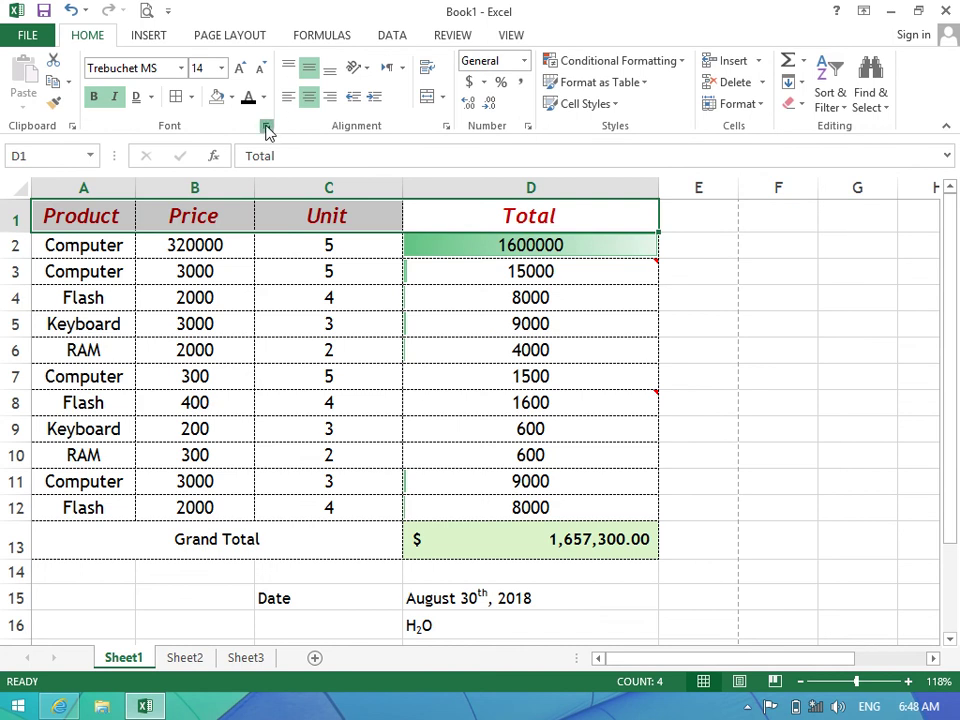
# Set the header text to size 16, bold, in the Agency FB font.
pyautogui.click(267, 127)
pyautogui.click(552, 151)
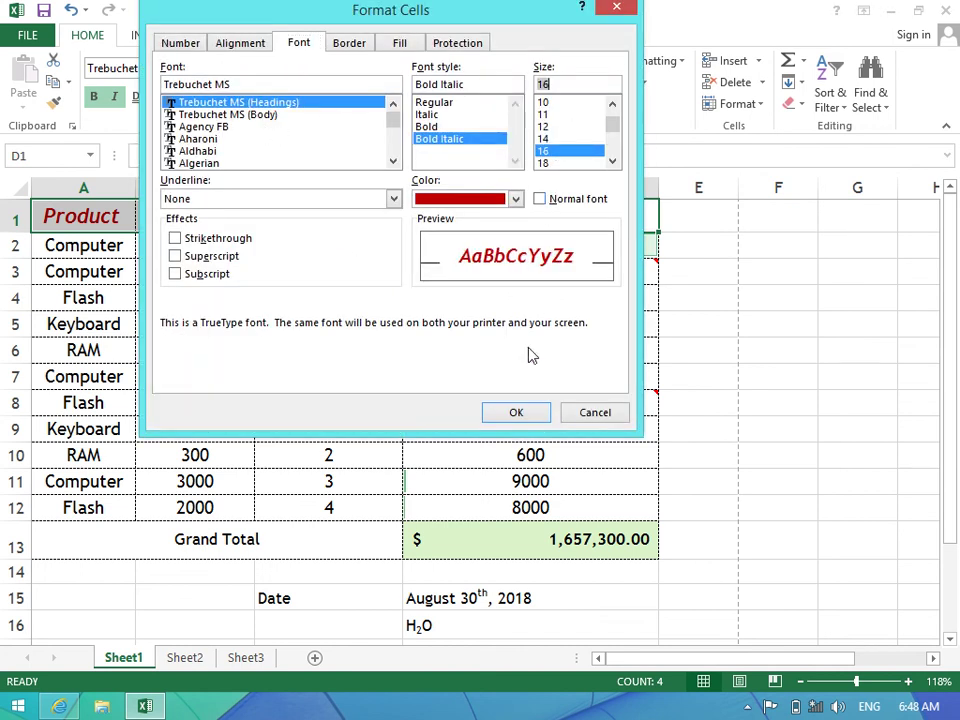
pyautogui.click(516, 412)
pyautogui.click(268, 127)
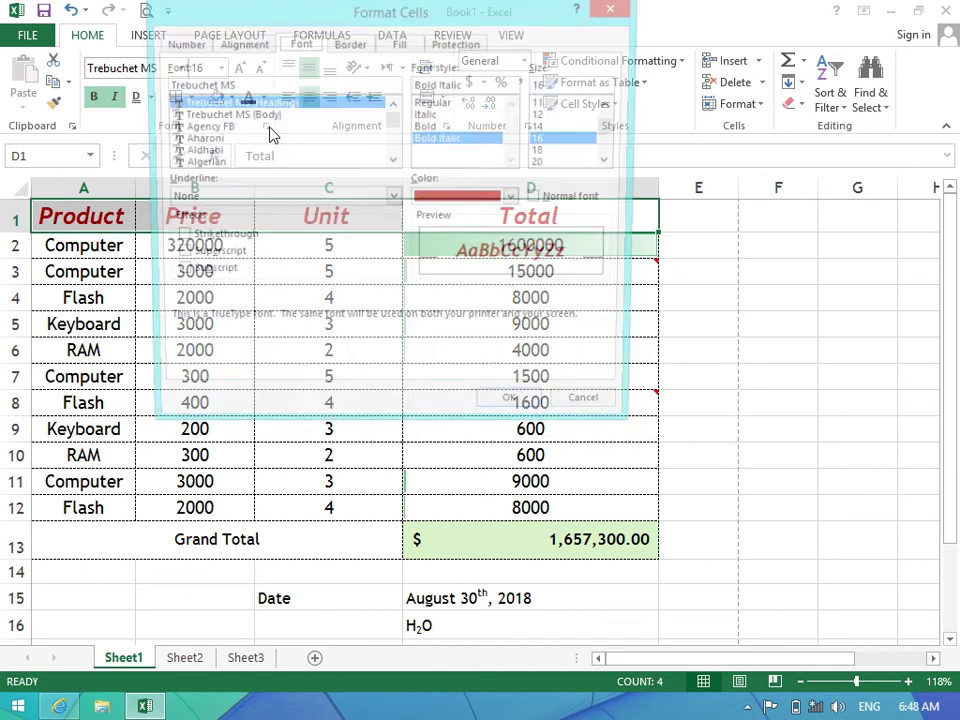
pyautogui.click(460, 127)
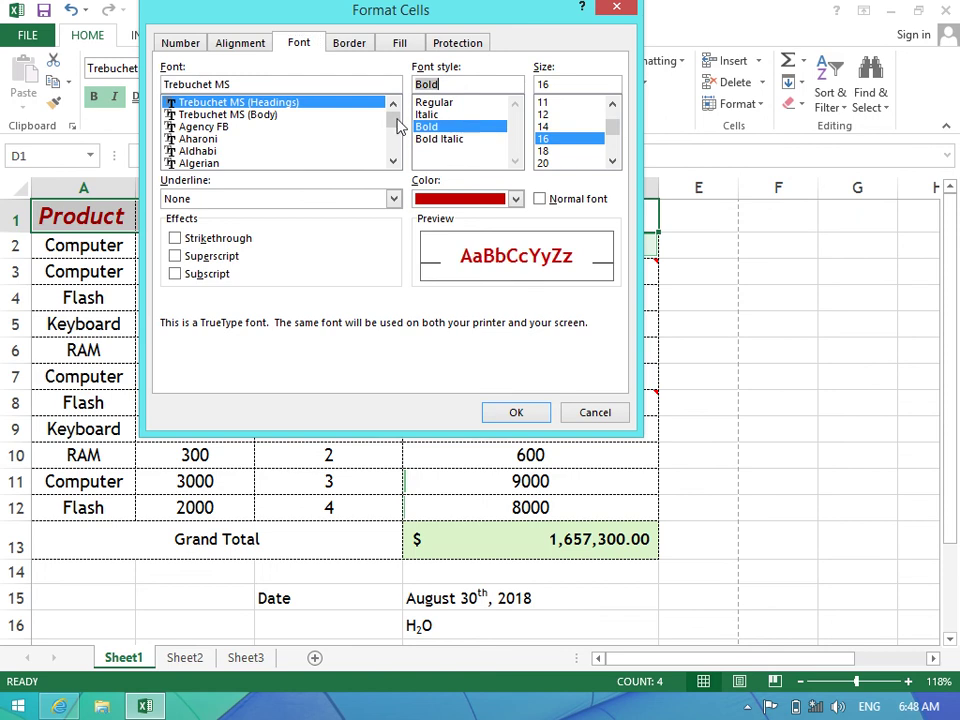
pyautogui.click(300, 114)
pyautogui.click(300, 126)
pyautogui.click(509, 414)
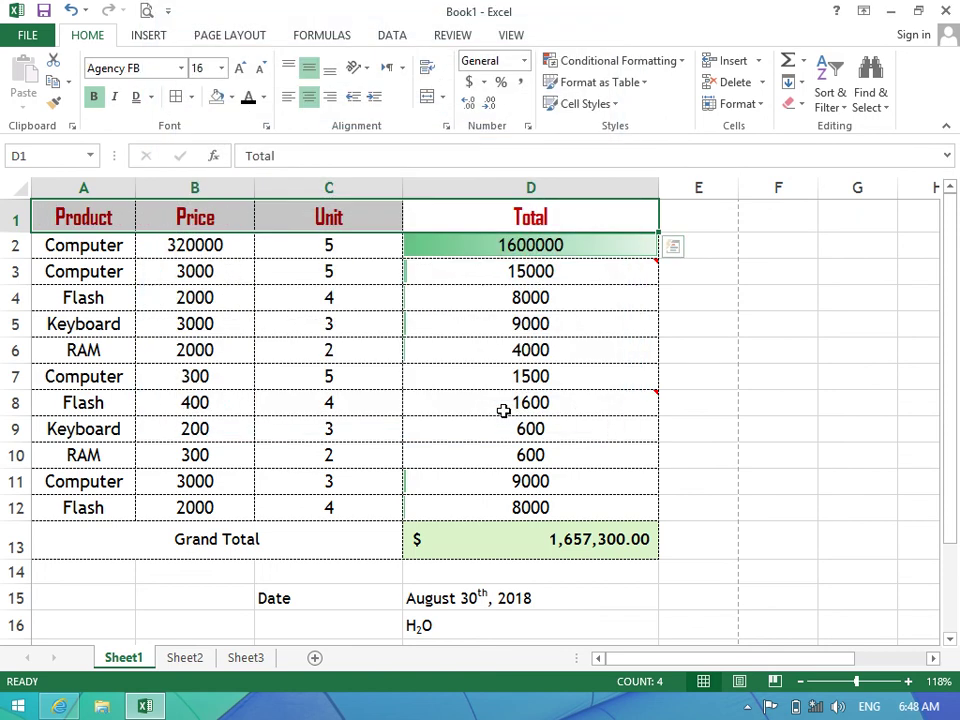
# Try italic and regular styles on the headers, then return them to bold.
pyautogui.click(266, 127)
pyautogui.click(437, 114)
pyautogui.click(435, 102)
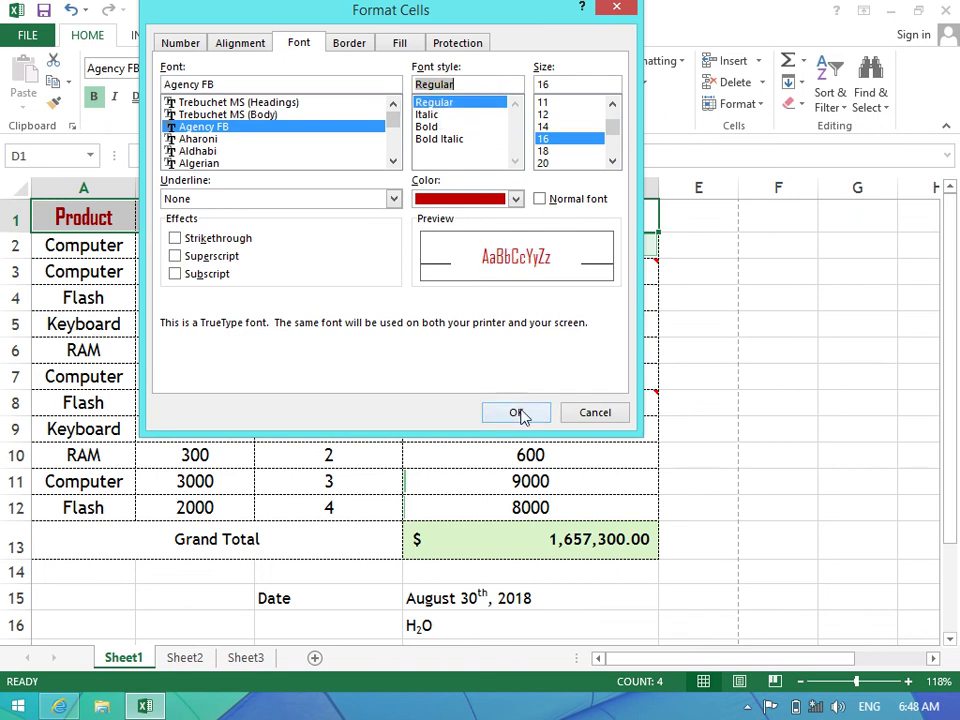
pyautogui.click(518, 413)
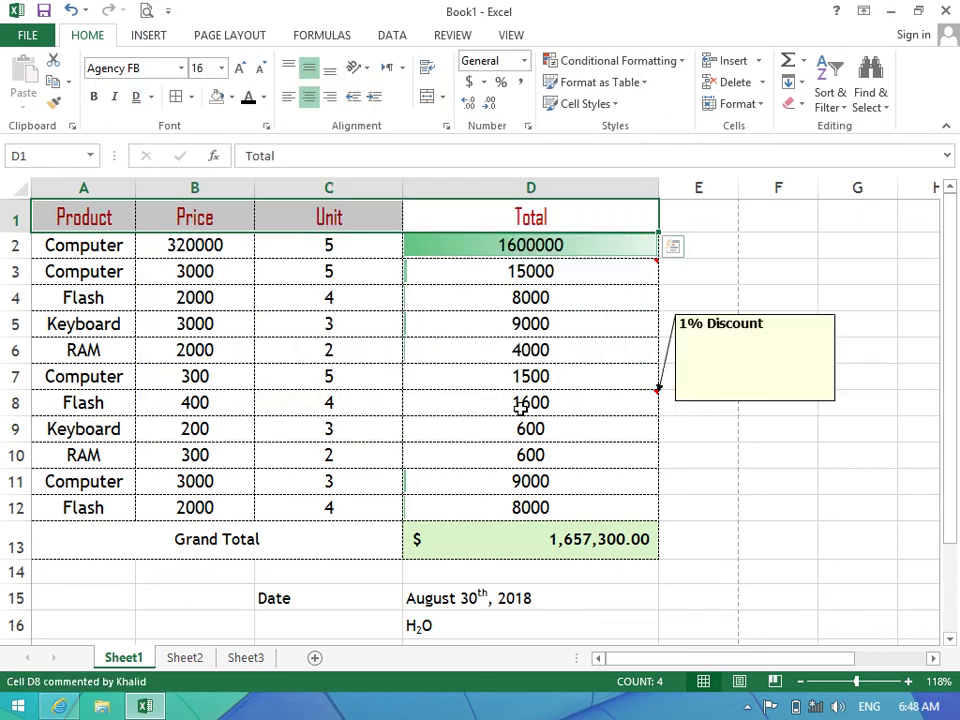
pyautogui.click(266, 126)
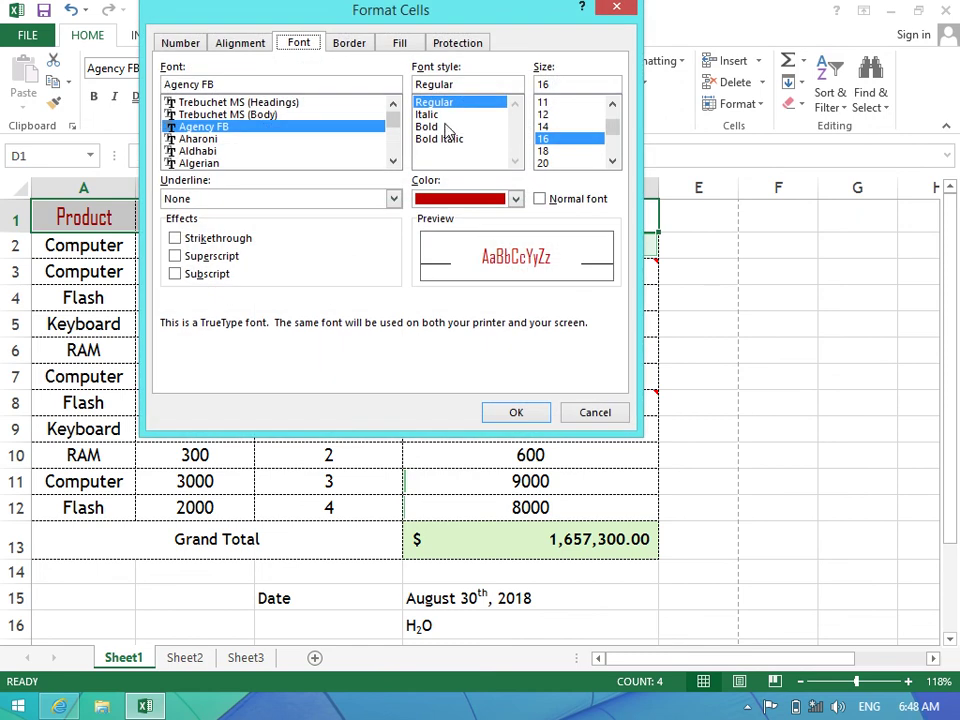
pyautogui.click(447, 127)
pyautogui.click(545, 414)
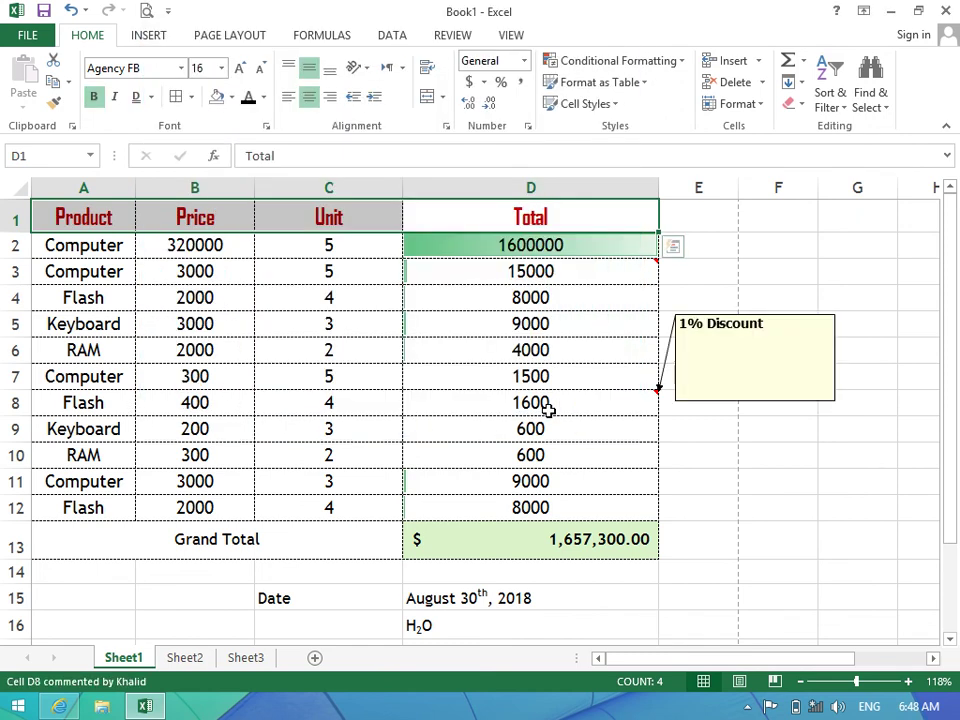